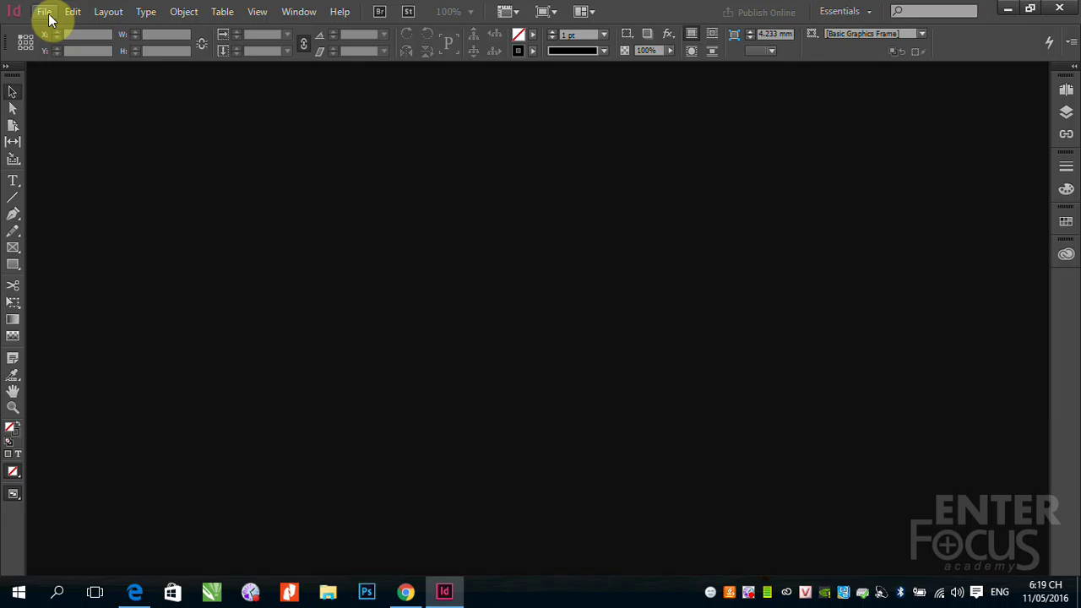
Open the New Document dialog through File > New > Document
left_click(47, 13)
mouse_move(72, 30)
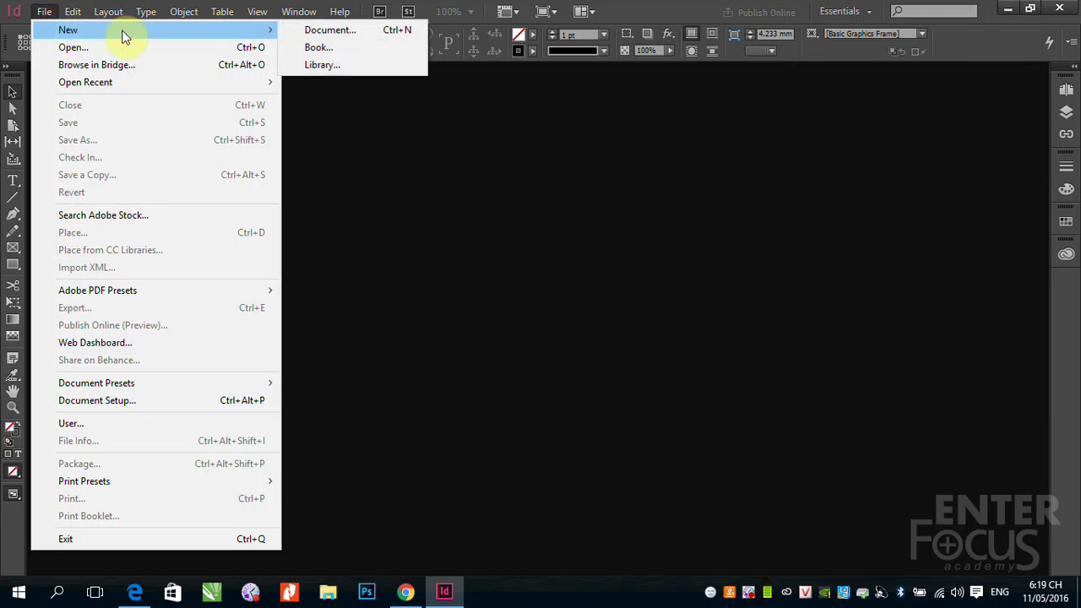
left_click(364, 31)
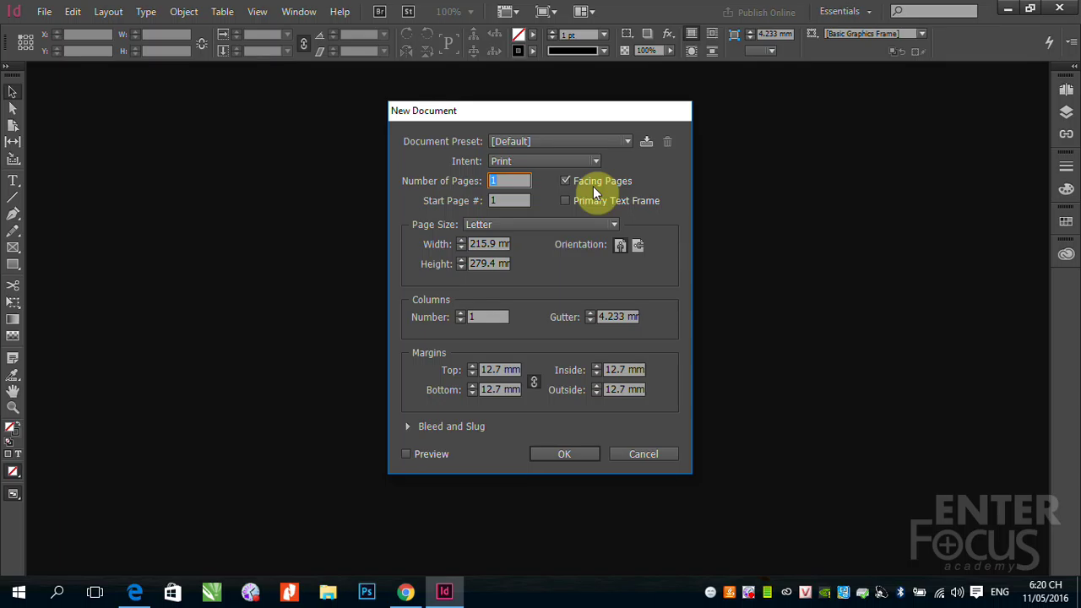
left_click(504, 200)
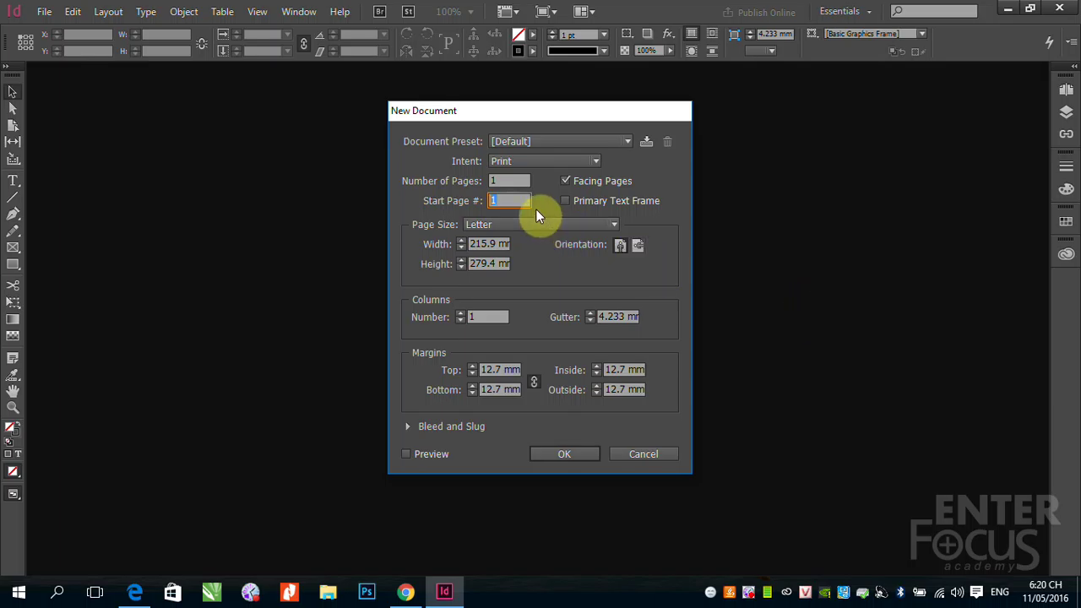
double_click(501, 201)
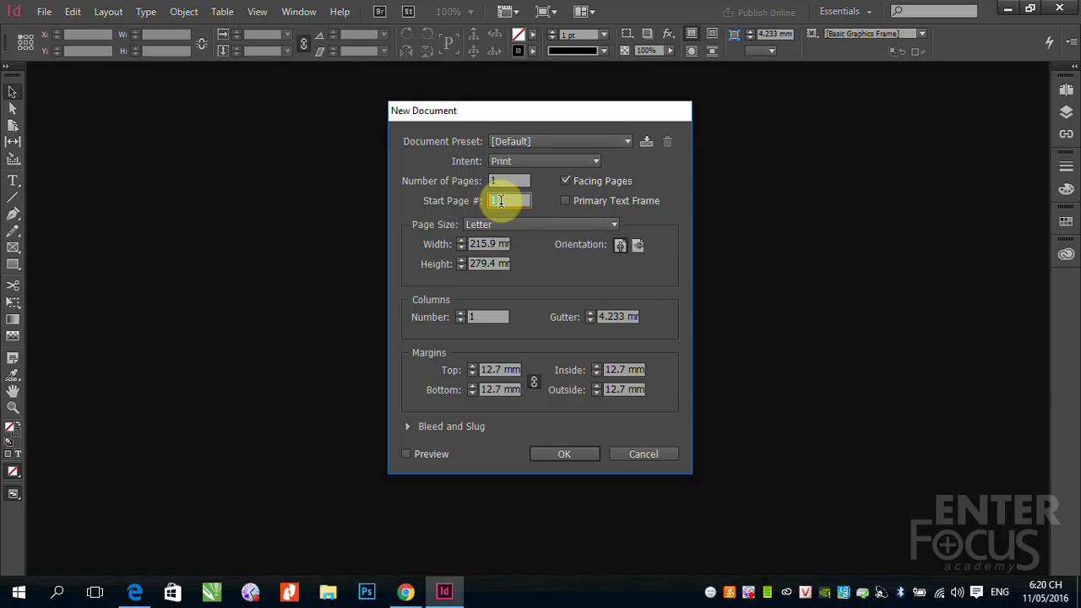
type("4")
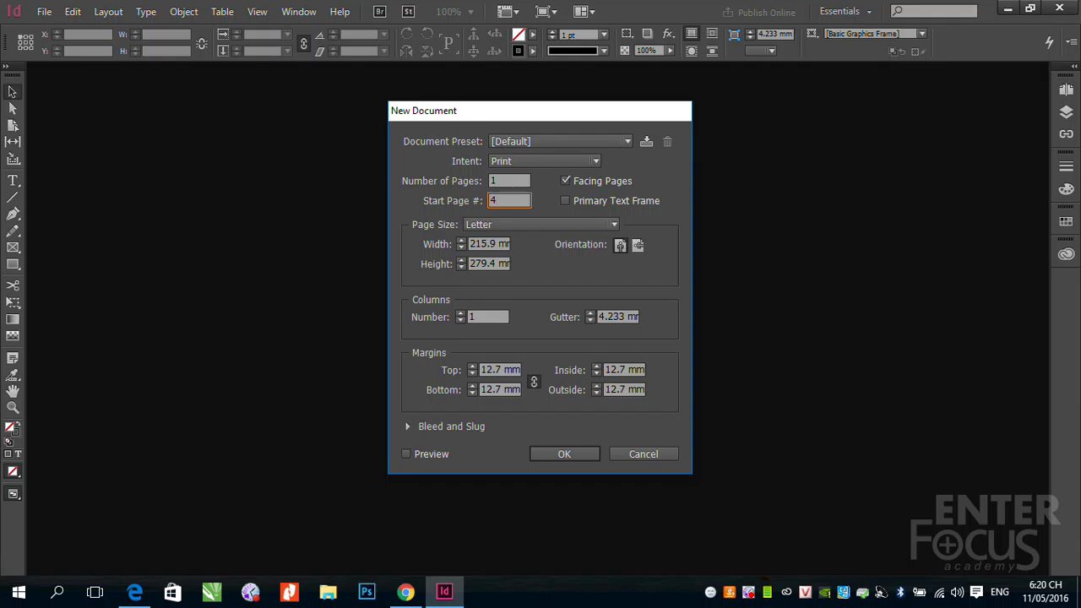
key("BackSpace")
type("1")
Set the page size to A4 (210 × 297 mm) and check the Columns and Gutter values
left_click(617, 224)
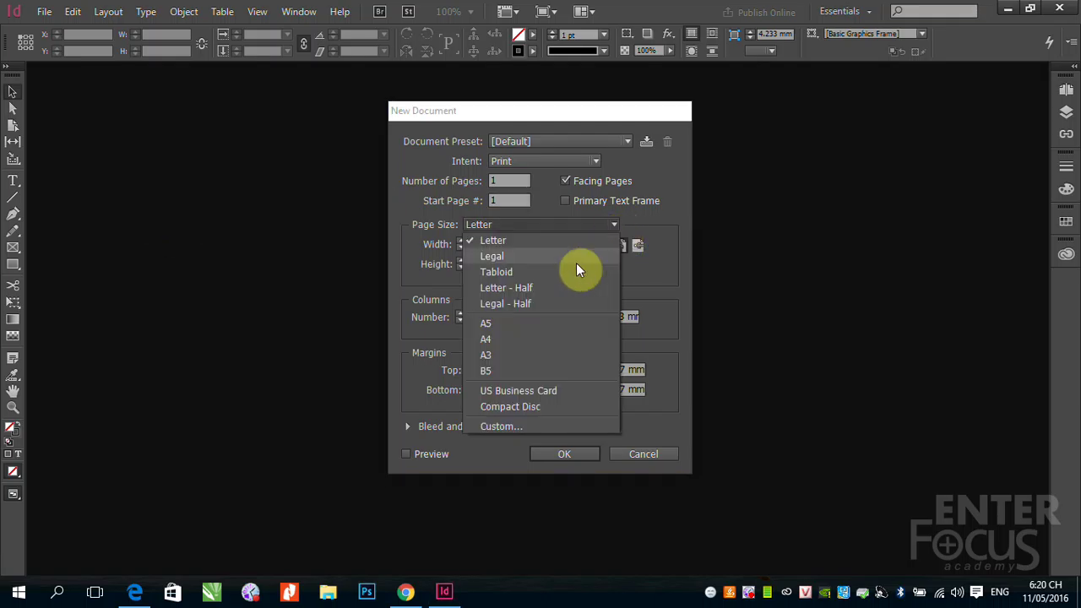
left_click(535, 340)
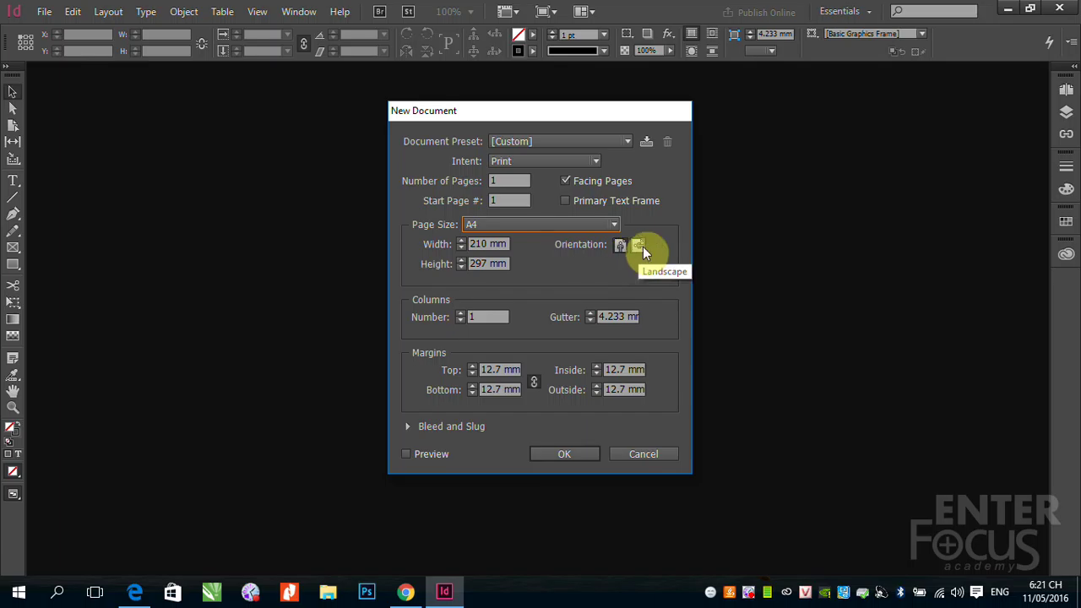
double_click(478, 321)
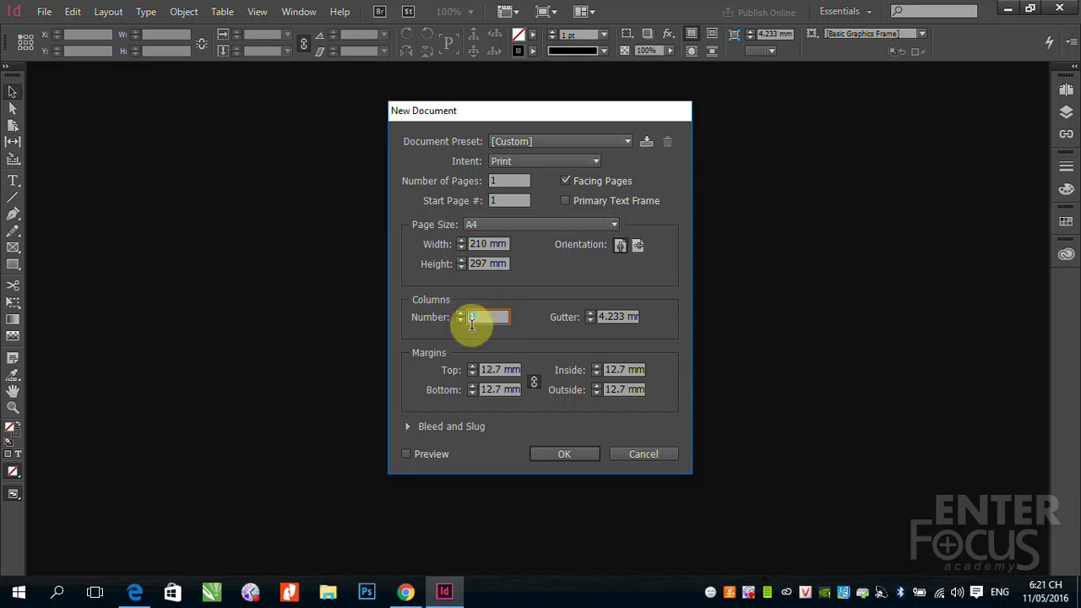
double_click(608, 317)
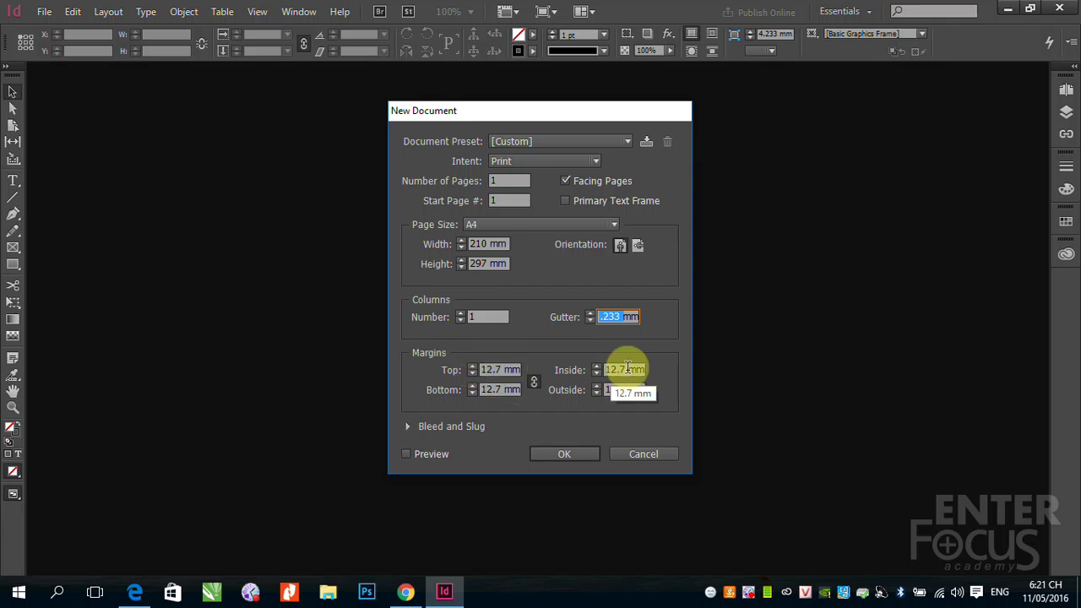
Link the margins at 20 mm, then unlink them and raise the top margin to 30 mm
left_click(534, 382)
double_click(499, 370)
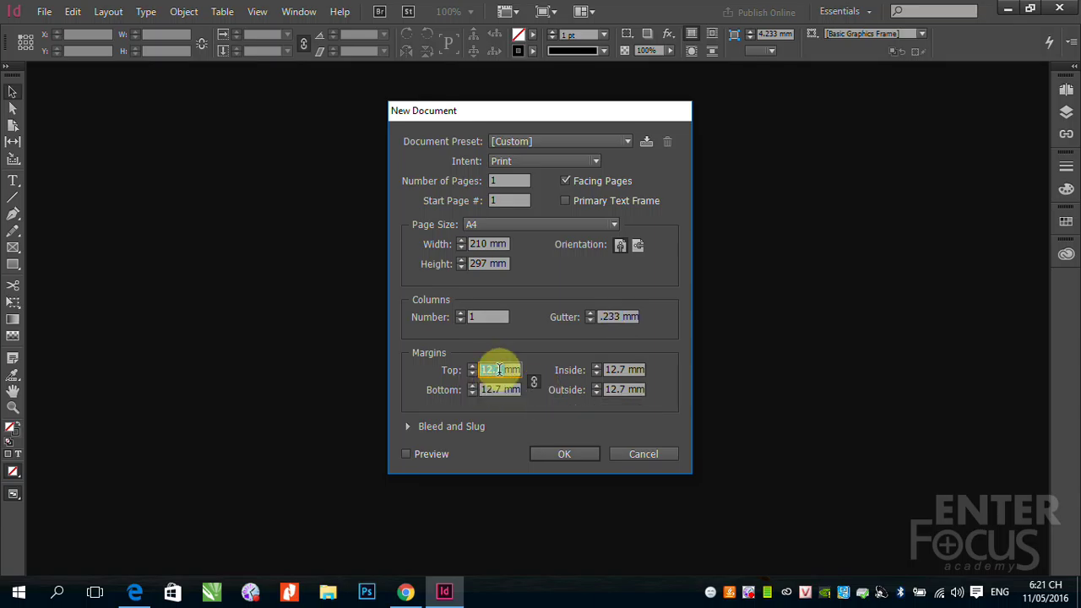
type("2mm")
type("0")
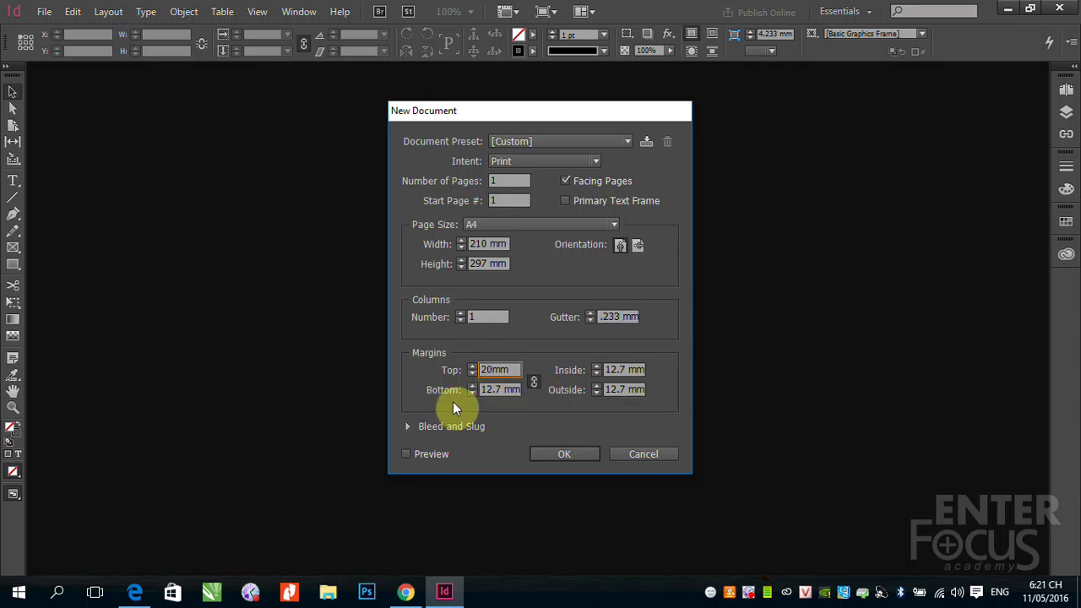
left_click(498, 388)
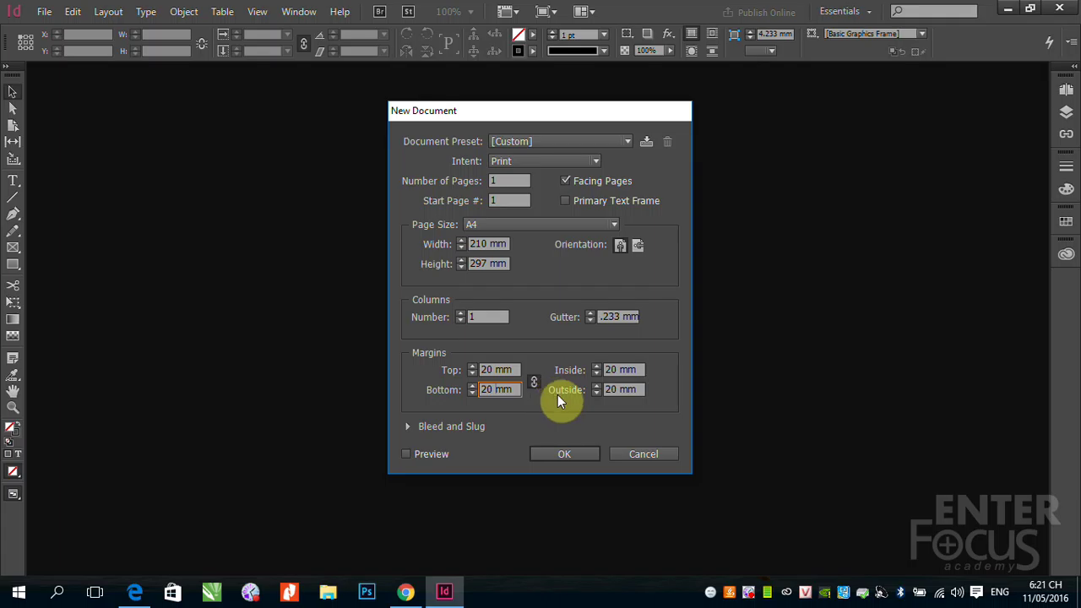
left_click(535, 382)
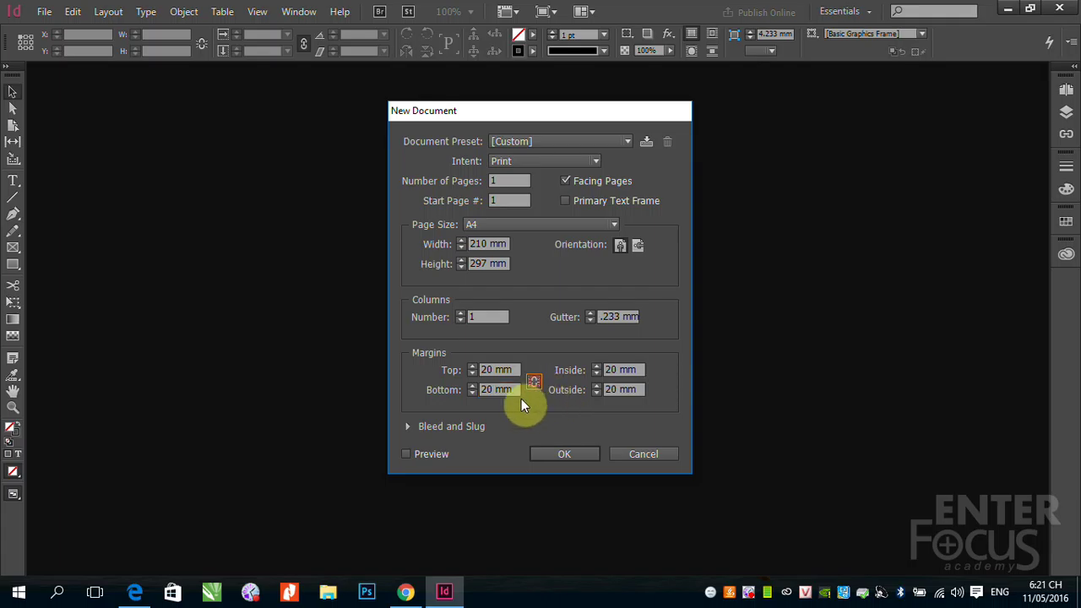
double_click(487, 368)
type("30mm")
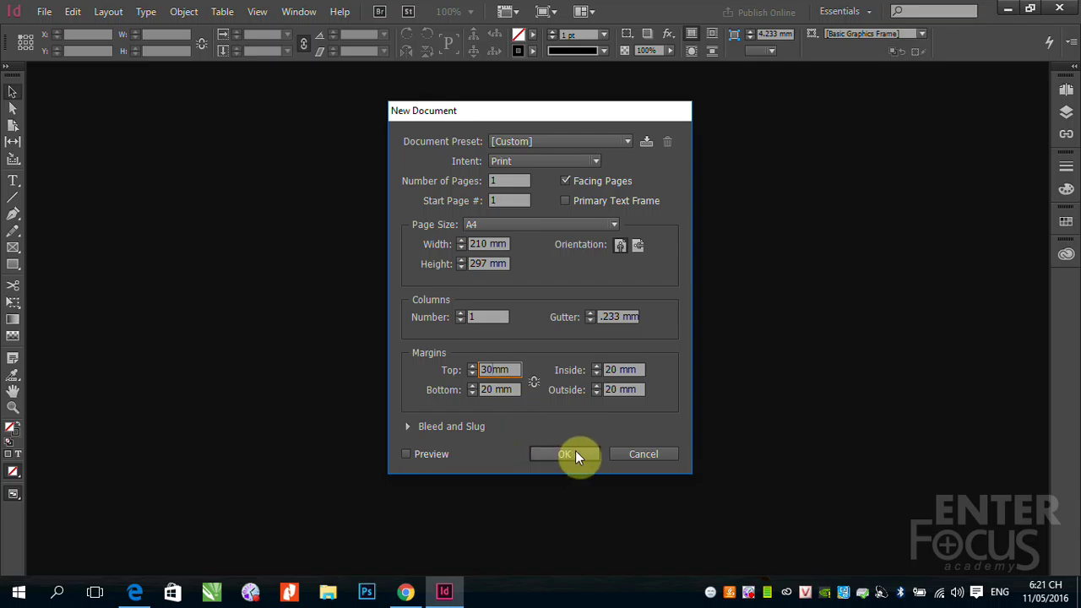
left_click(406, 454)
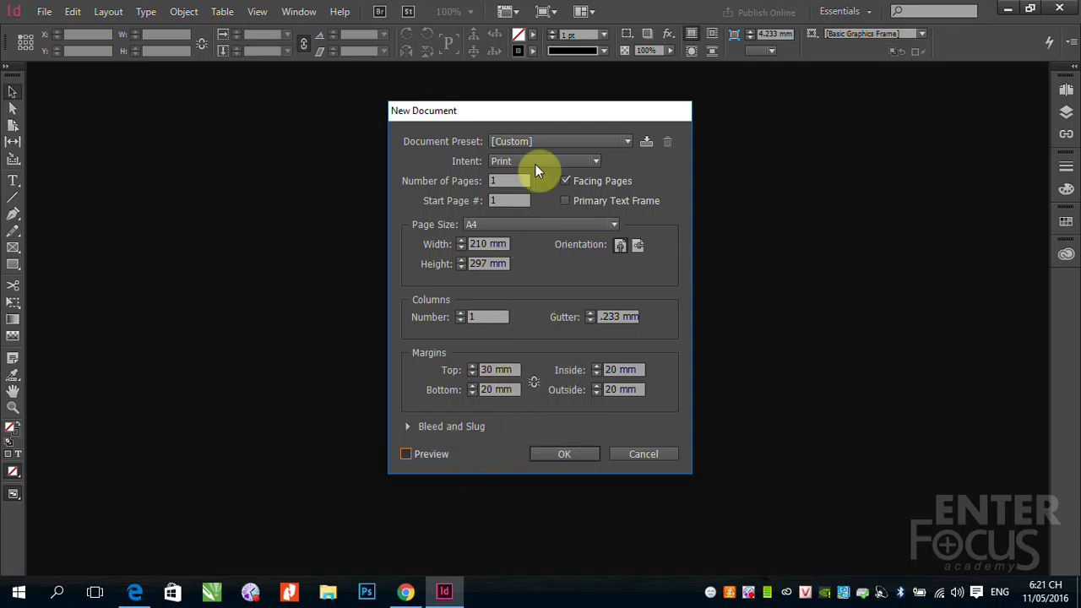
Turn on Preview and move the New Document dialog aside to see the page
left_click(564, 455)
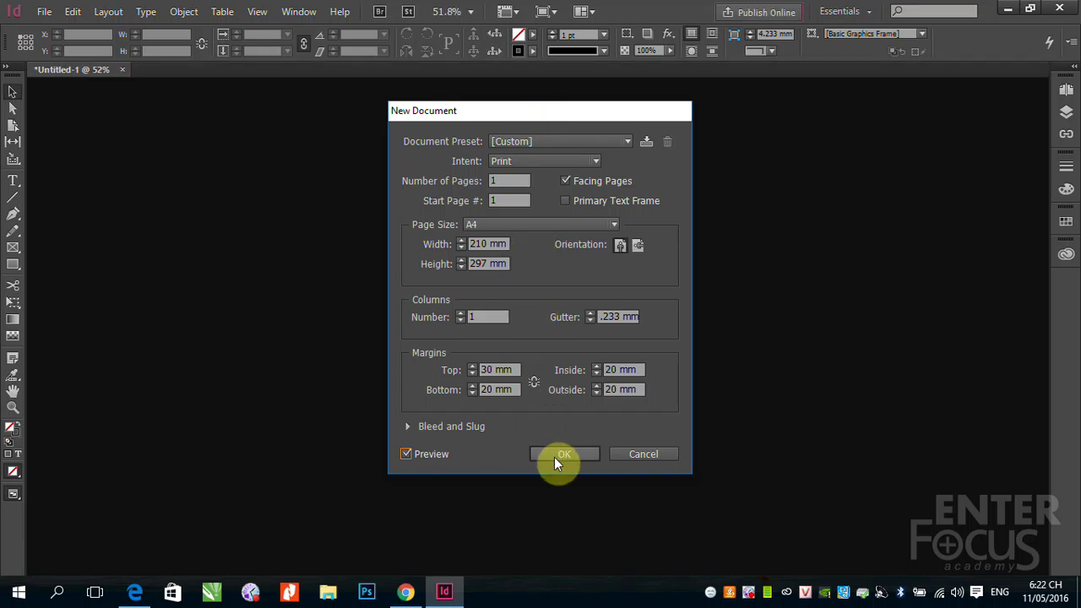
left_click_drag(512, 114, 230, 134)
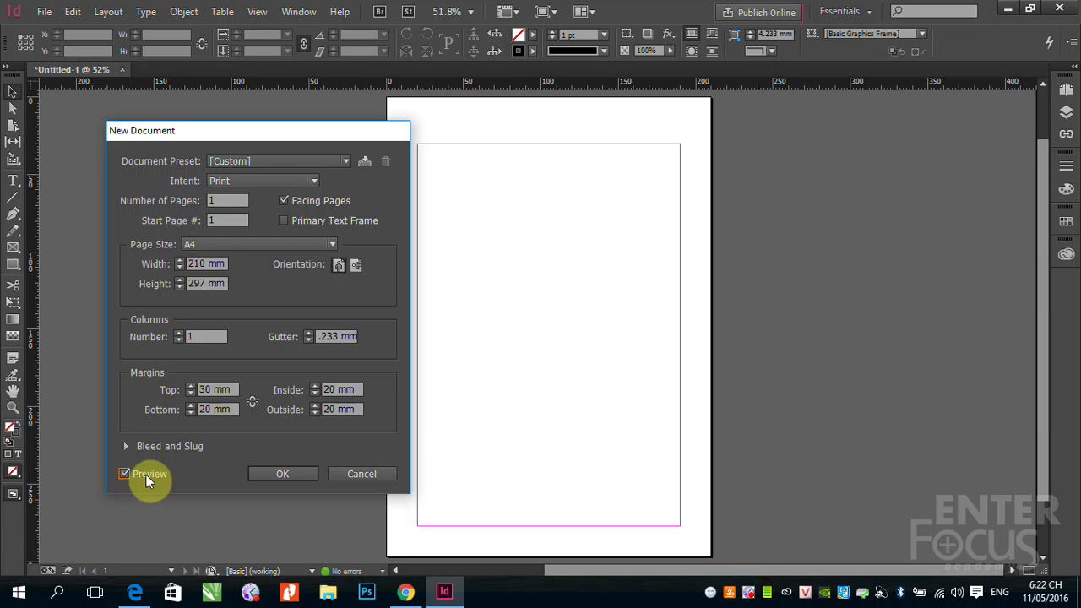
left_click_drag(273, 132, 231, 118)
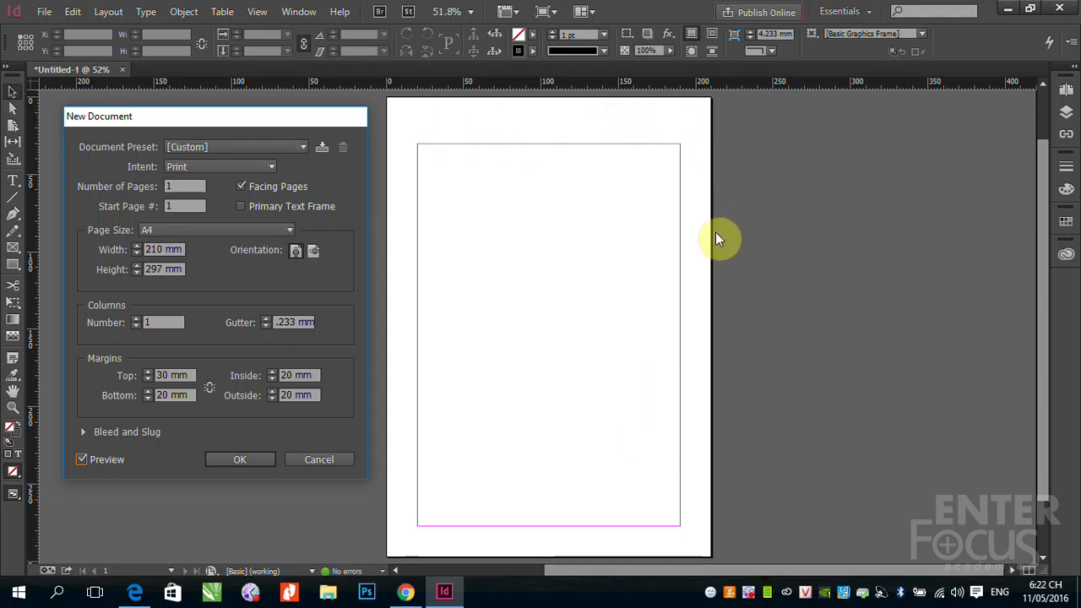
Try a 10 mm top margin, restore 30 mm, and create the document
left_click(149, 375)
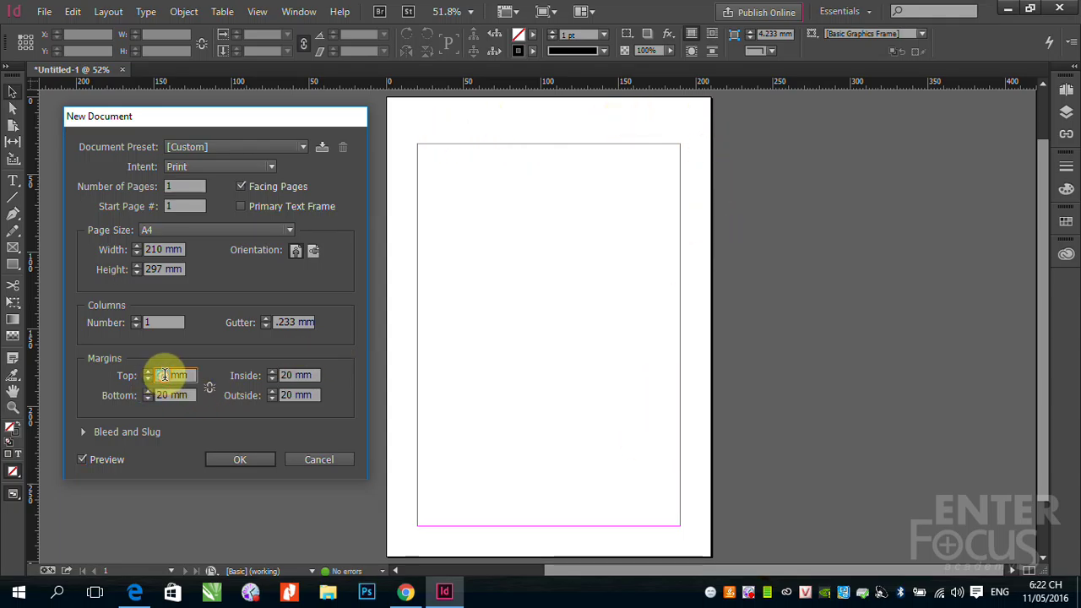
type("1mm")
type("0")
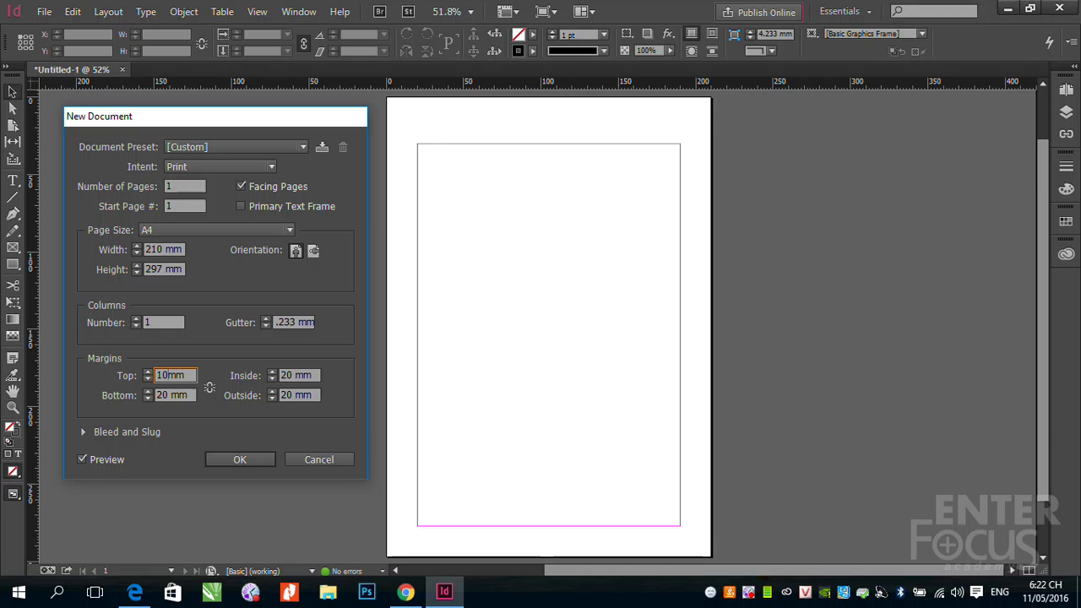
left_click(84, 459)
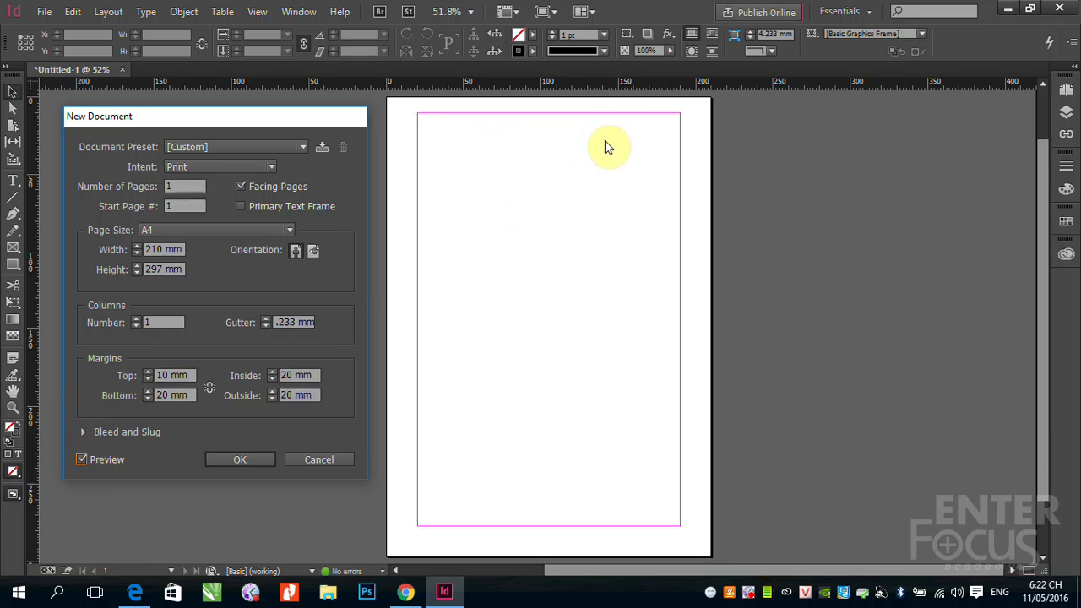
double_click(163, 375)
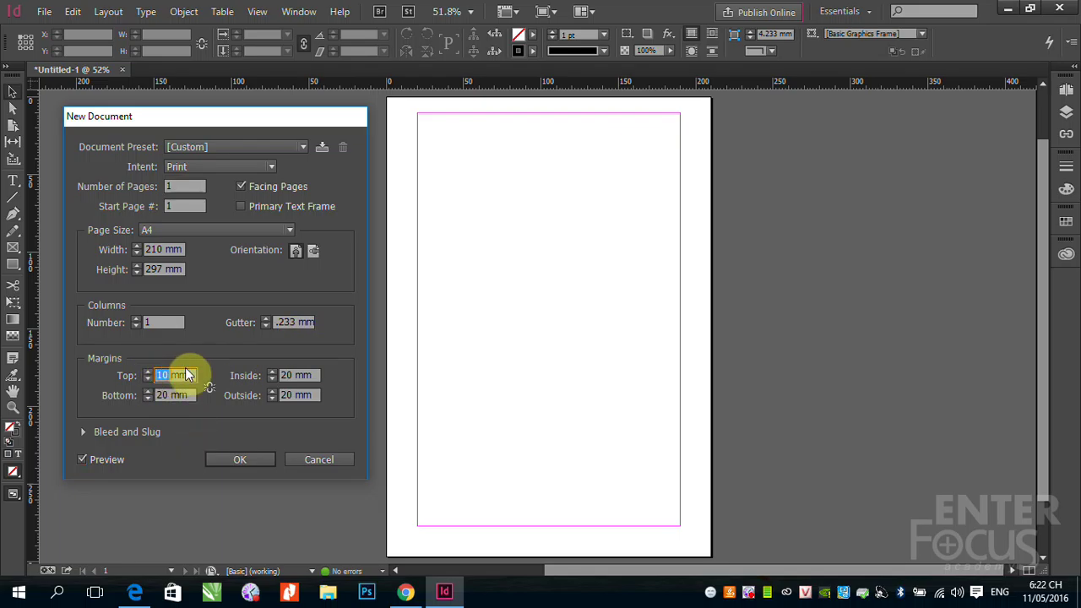
type("30")
left_click(82, 459)
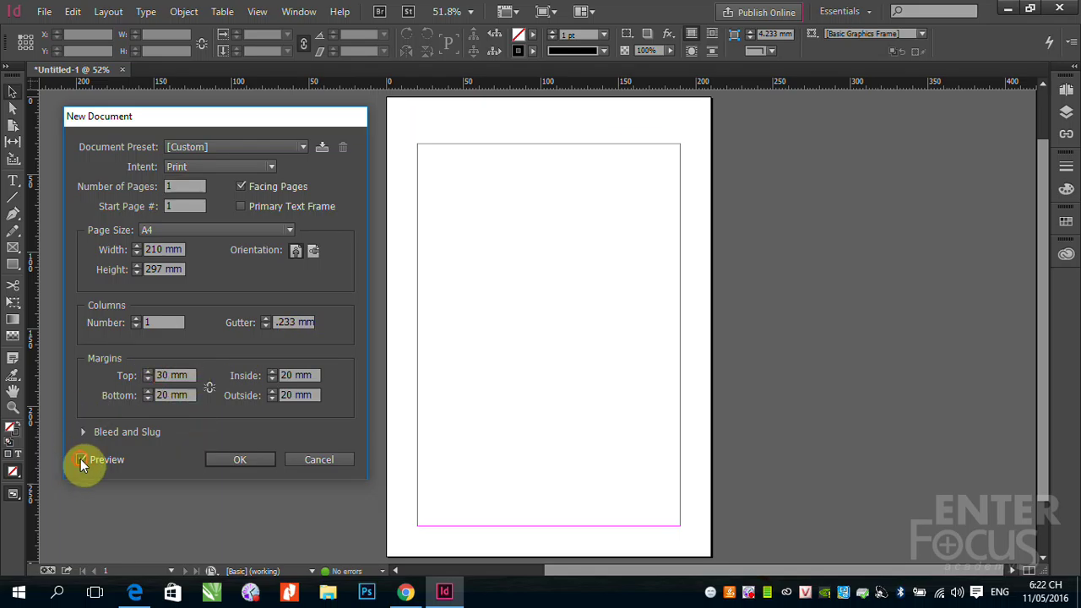
left_click(82, 459)
left_click(236, 463)
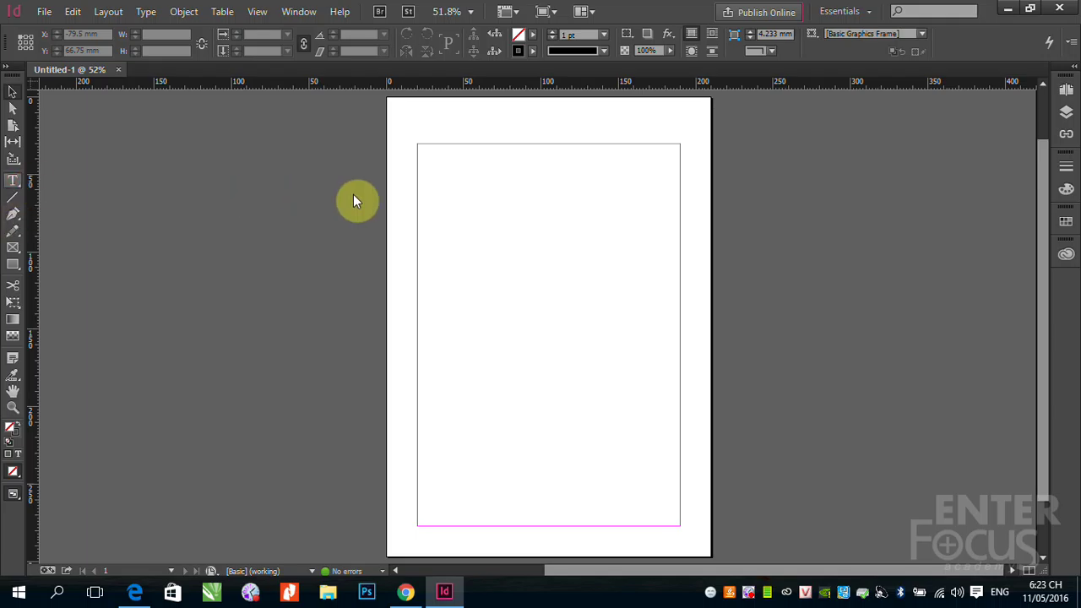
Draw a text frame at the page top and type 'Nhập nội dung text vào InDesign'
left_click(23, 184)
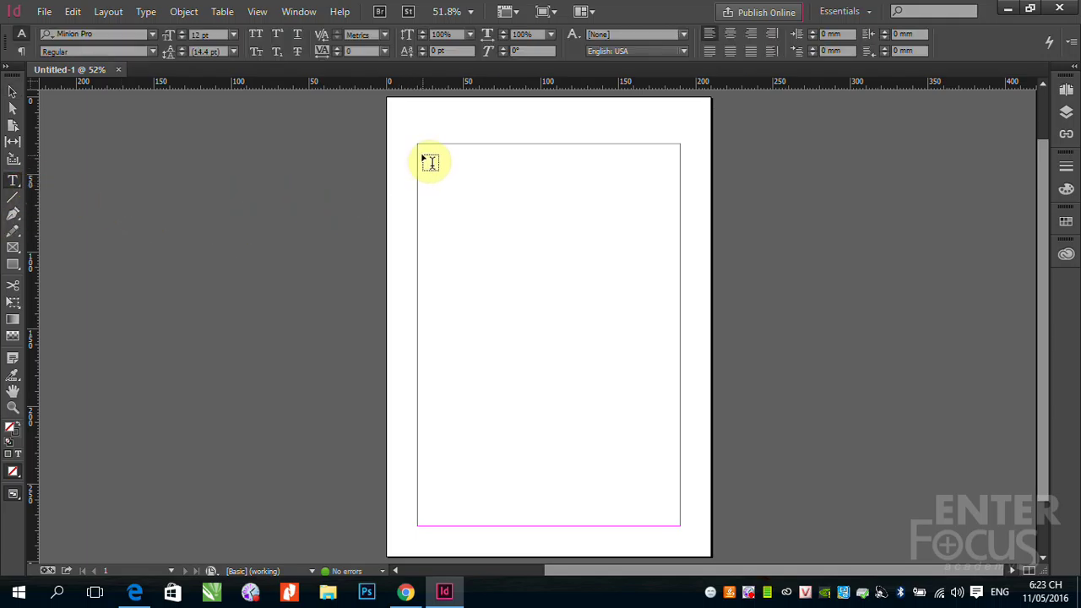
left_click_drag(427, 153, 682, 266)
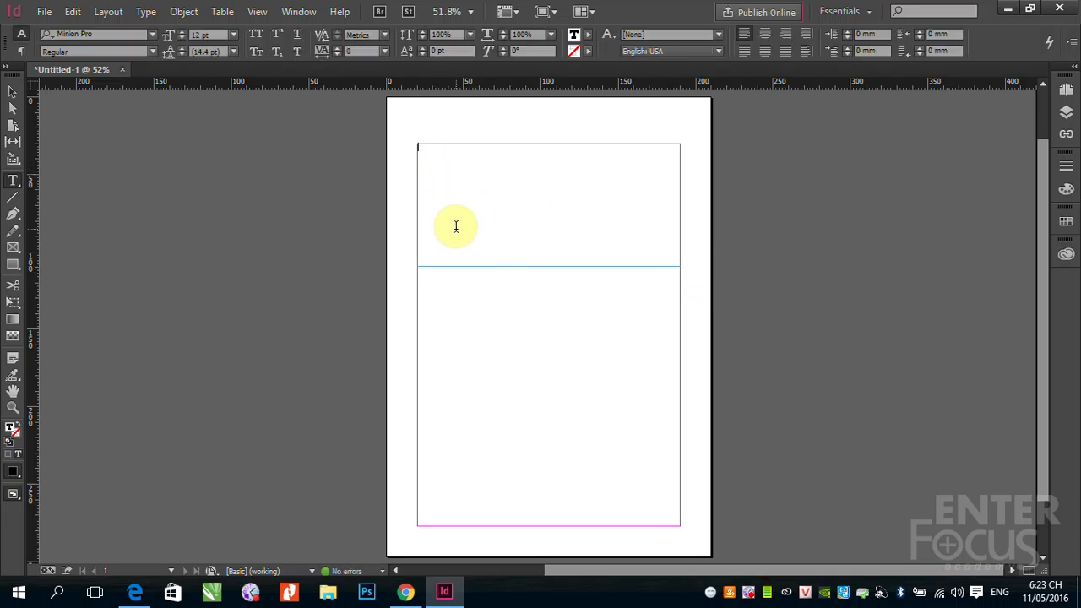
type("Nh")
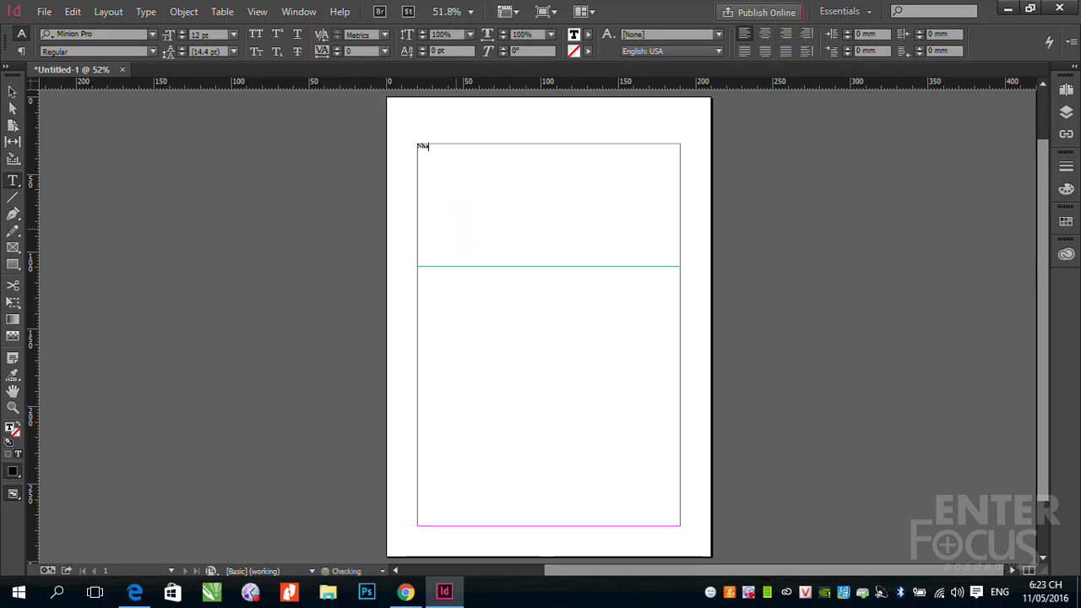
type("ập nội dung text và")
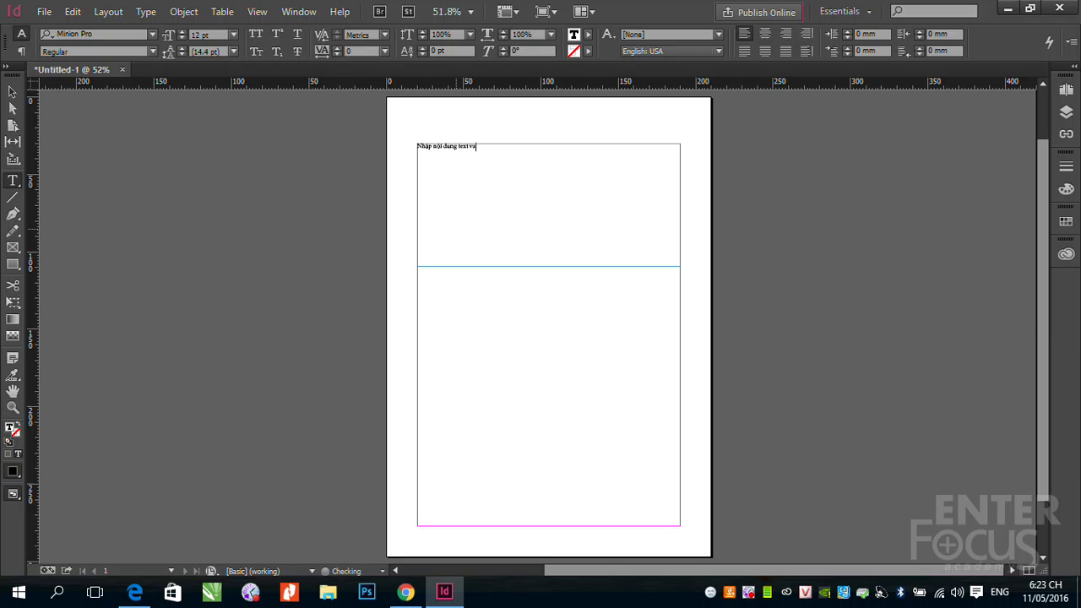
type("o InDesign")
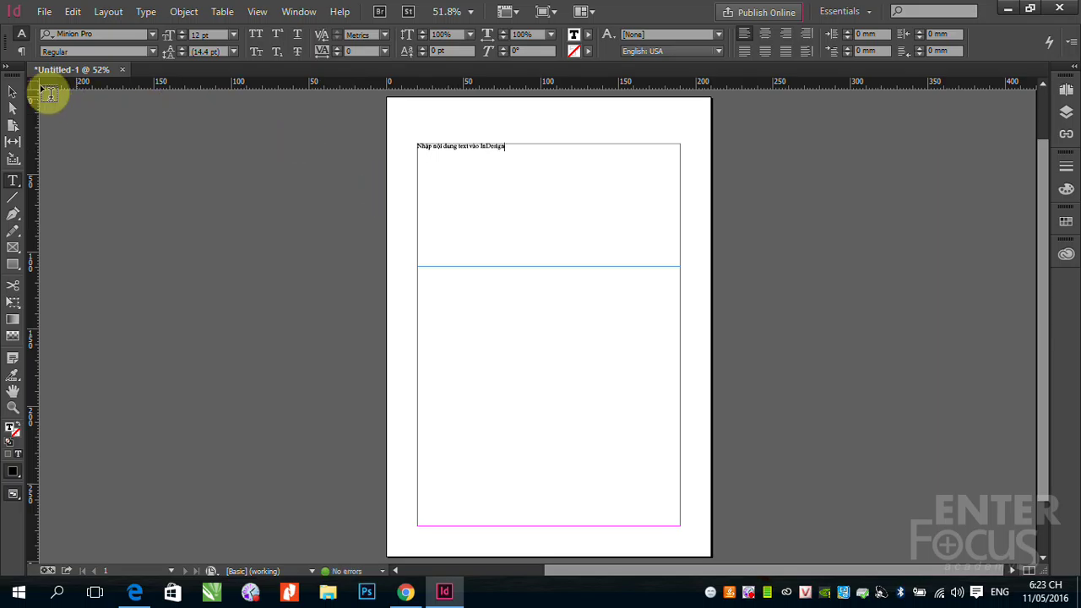
left_click(12, 95)
left_click(447, 149)
scroll(517, 119, "up", 5)
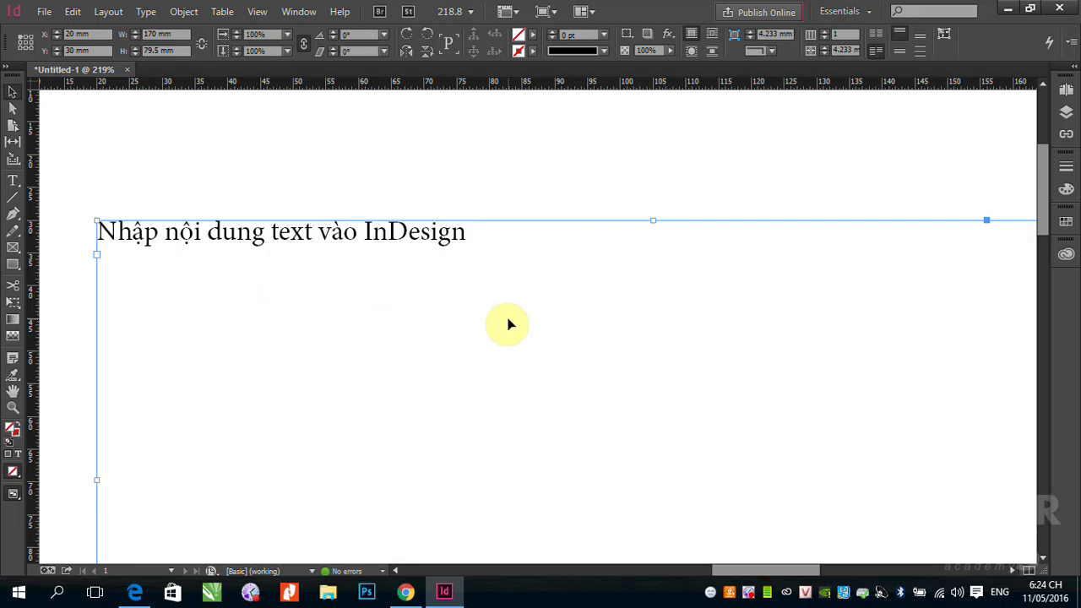
Select and copy the sentence 'Nhập nội dung text vào InDesign' with the Type tool
key("ctrl+minus")
key("ctrl+minus")
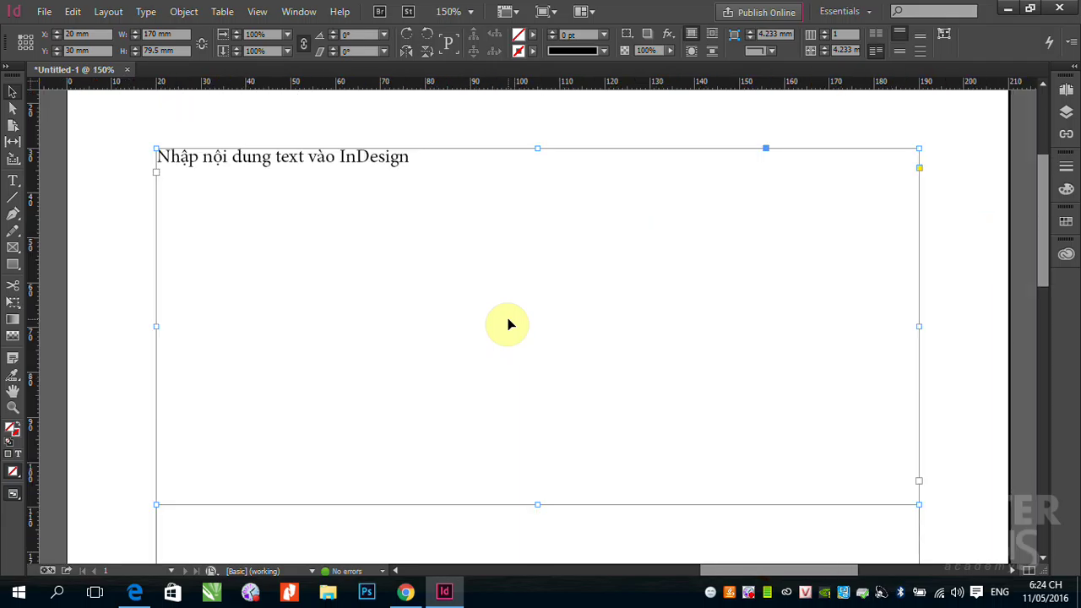
left_click(13, 180)
left_click(408, 161)
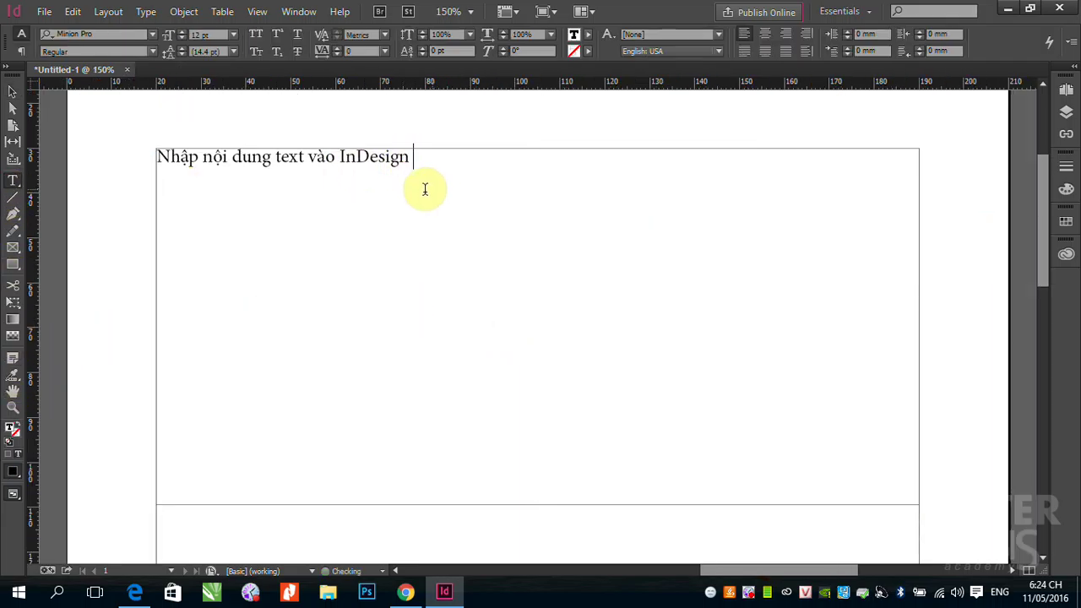
left_click_drag(414, 158, 157, 157)
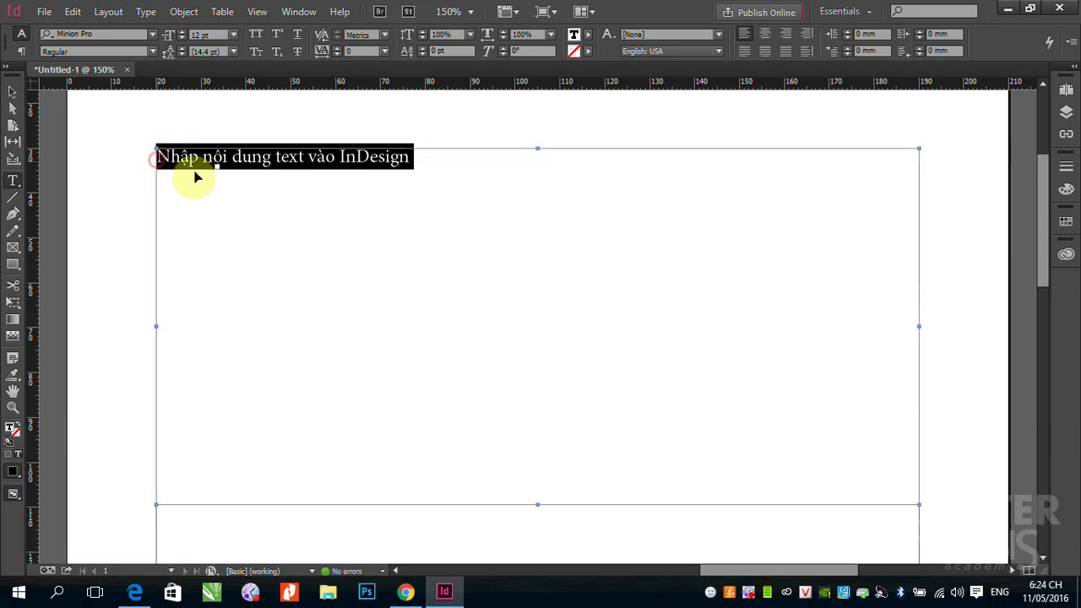
key("ctrl+c")
Paste the sentence four more times after itself, then zoom out to see the page
left_click(418, 158)
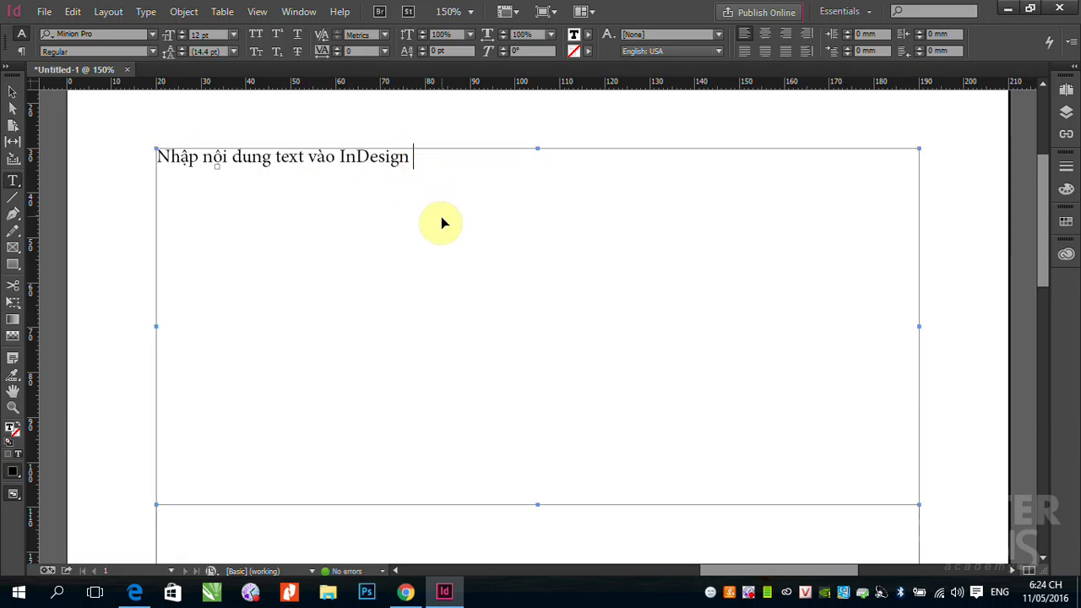
key("ctrl+v")
key("ctrl+v")
key("ctrl+v")
key("ctrl+v")
key("ctrl+v")
key("ctrl+v")
key("ctrl+v")
key("ctrl+v")
key("ctrl+v")
key("ctrl+v")
key("ctrl+v")
key("ctrl+v")
key("ctrl+v")
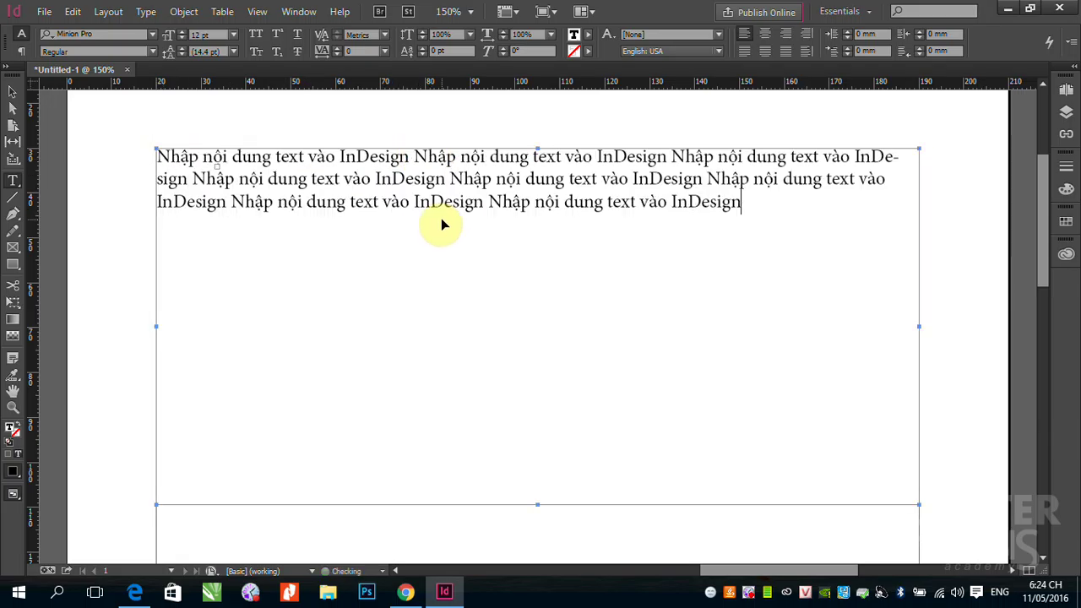
key("ctrl+v")
key("ctrl+v")
key("ctrl+v")
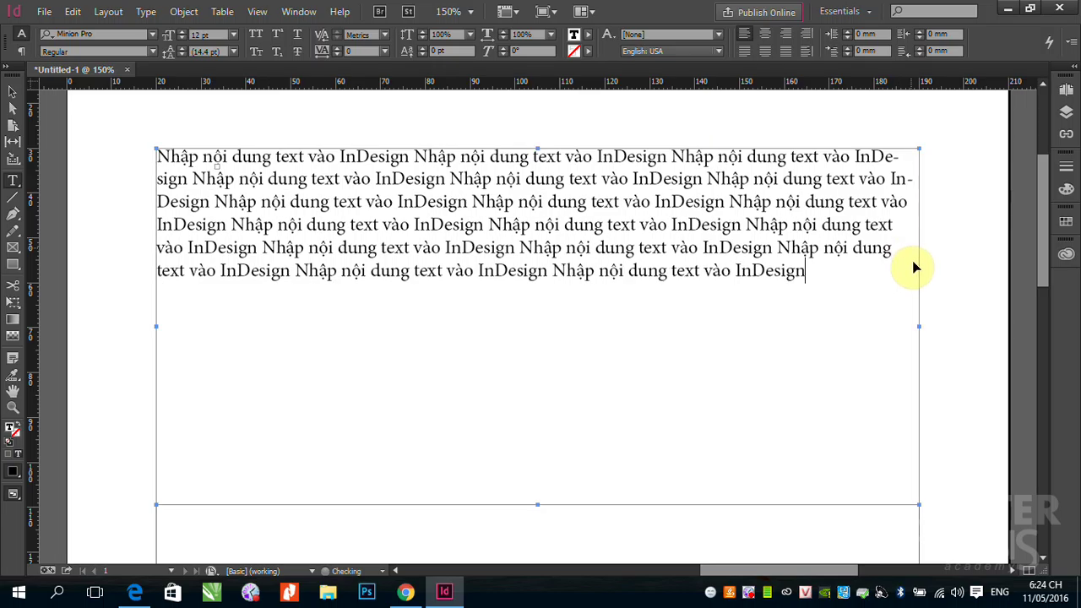
key("ctrl+v")
key("ctrl+v")
key("ctrl+v")
key("ctrl+v")
key("ctrl+v")
key("ctrl+v")
key("ctrl+v")
key("ctrl+v")
key("ctrl+v")
key("ctrl+v")
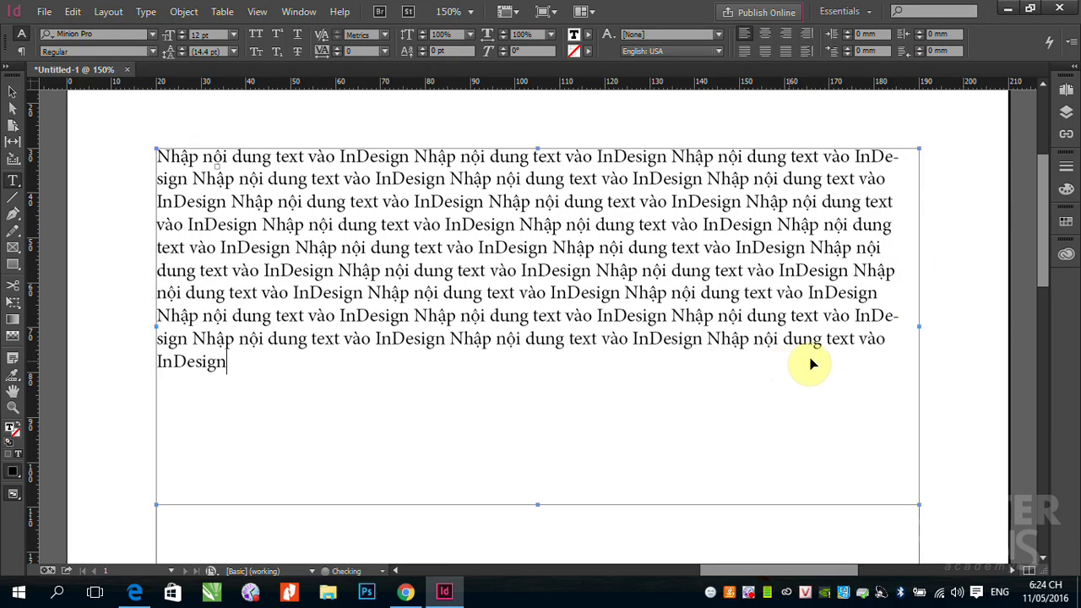
key("ctrl+v")
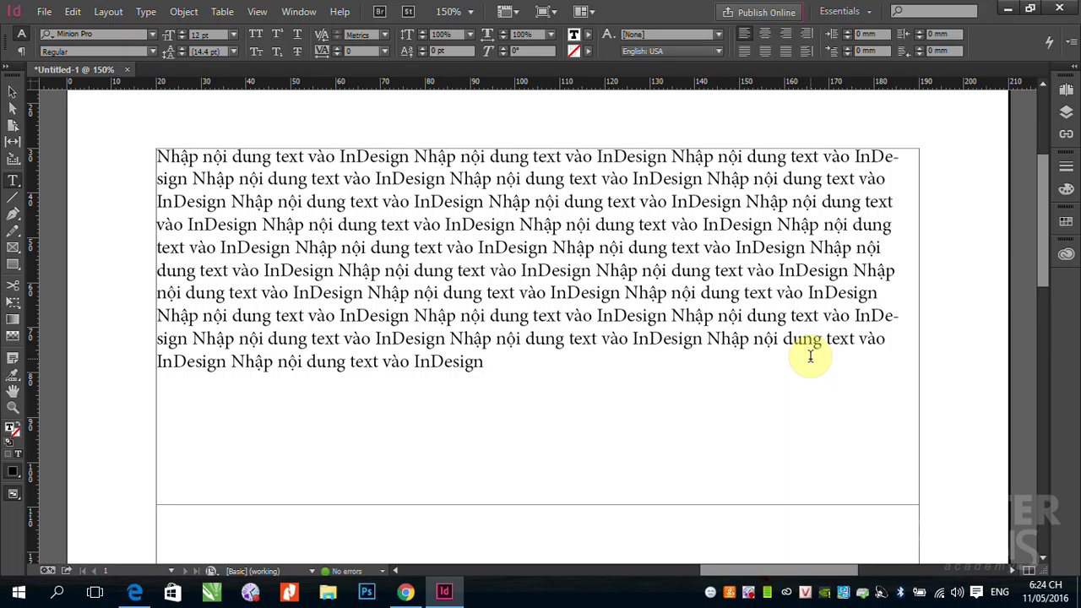
left_click(12, 92)
key("ctrl+minus")
key("ctrl+minus")
key("ctrl+minus")
key("ctrl+minus")
key("ctrl+minus")
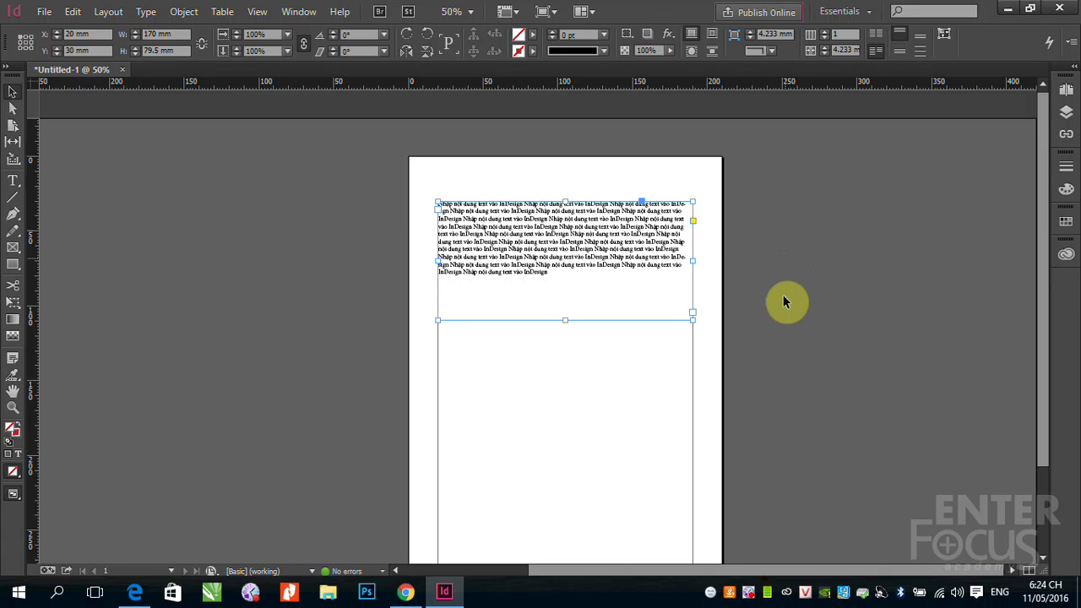
left_click(406, 591)
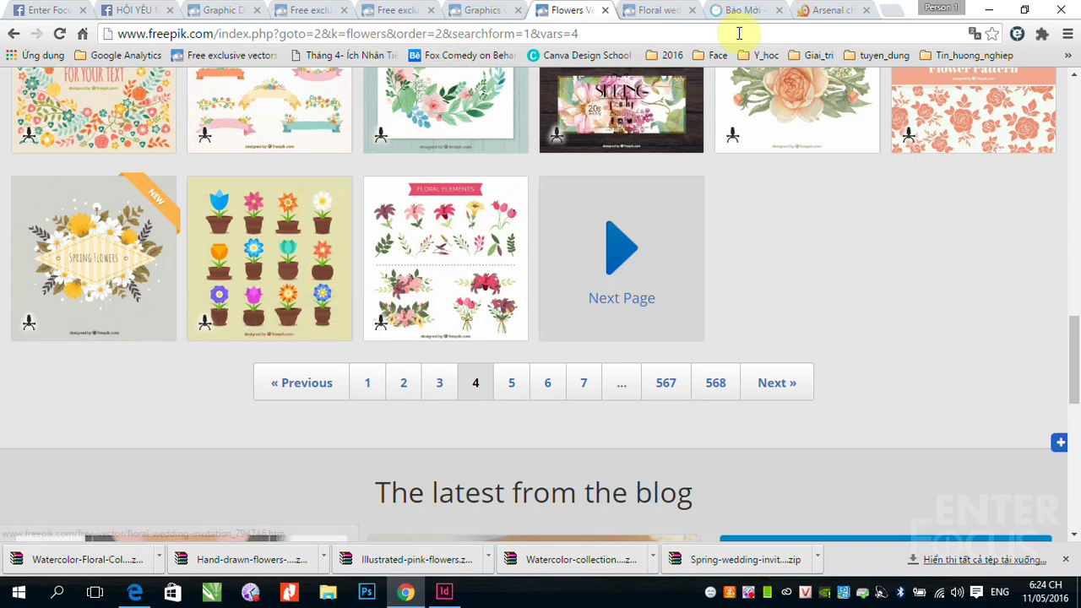
Select the Arsenal article's opening paragraphs and photo caption on bongda24h for copying
left_click(843, 15)
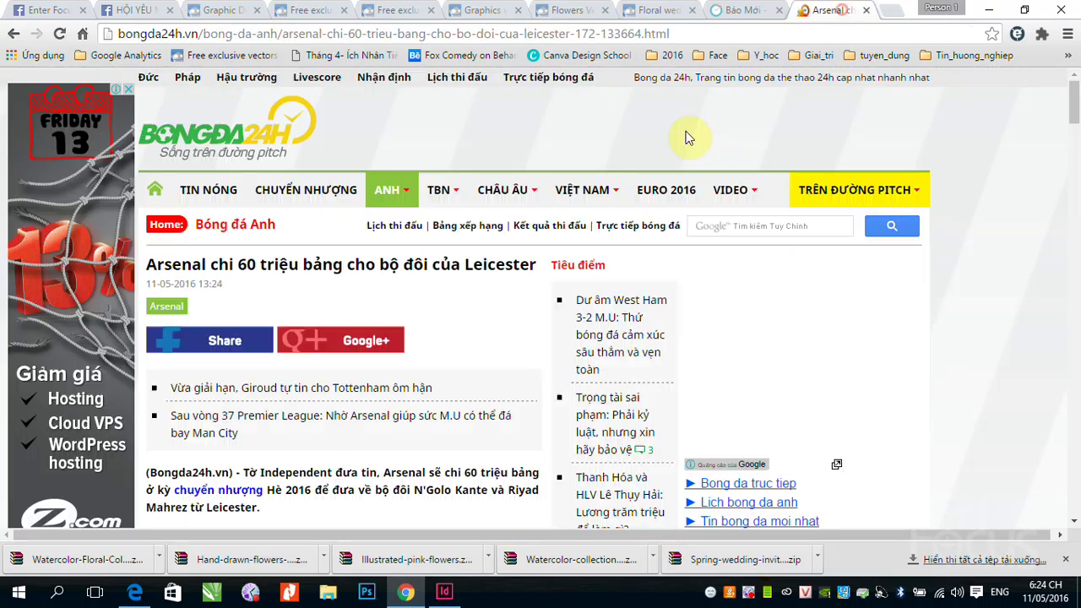
scroll(346, 362, "down", 3)
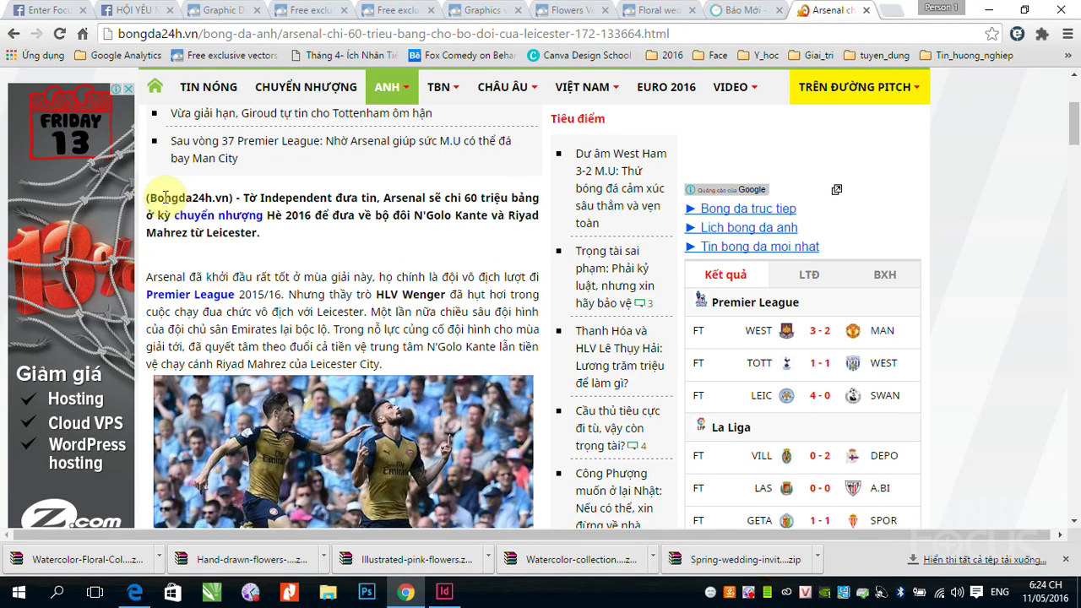
left_click_drag(244, 198, 460, 360)
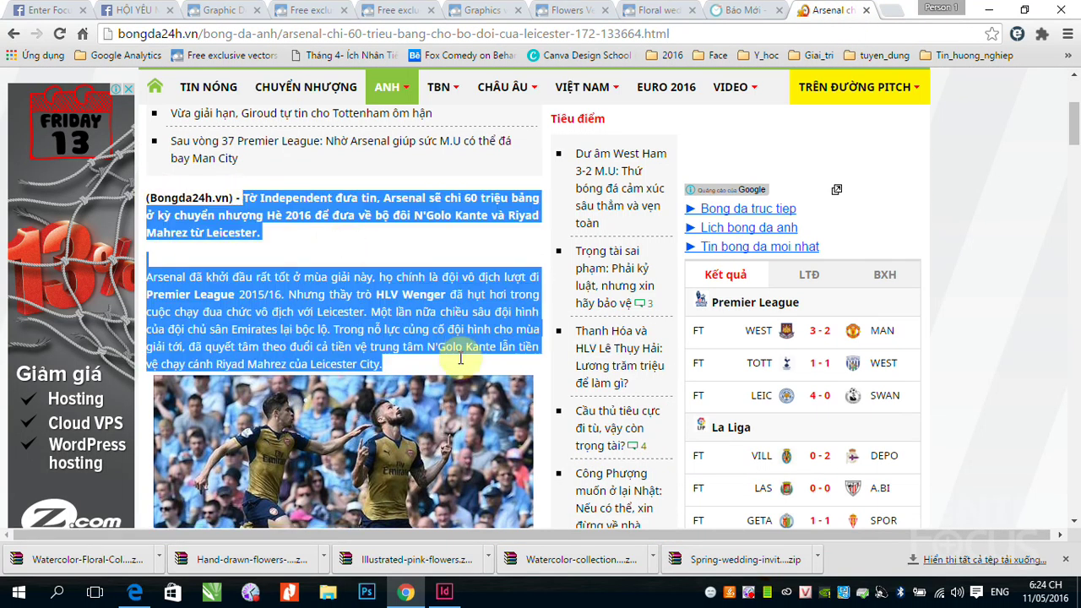
scroll(362, 338, "down", 4)
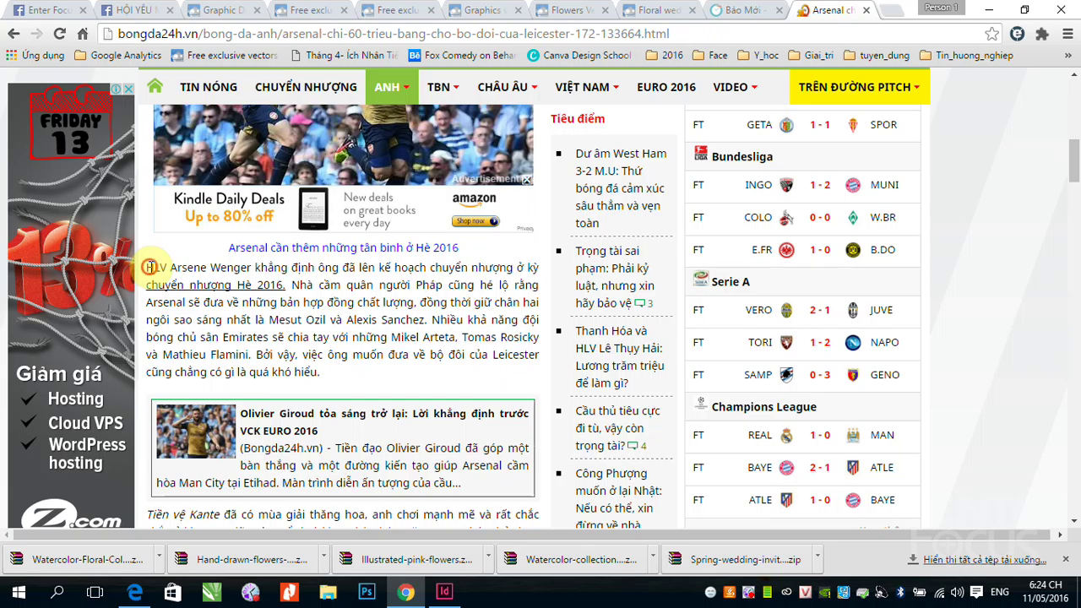
left_click_drag(151, 267, 226, 247)
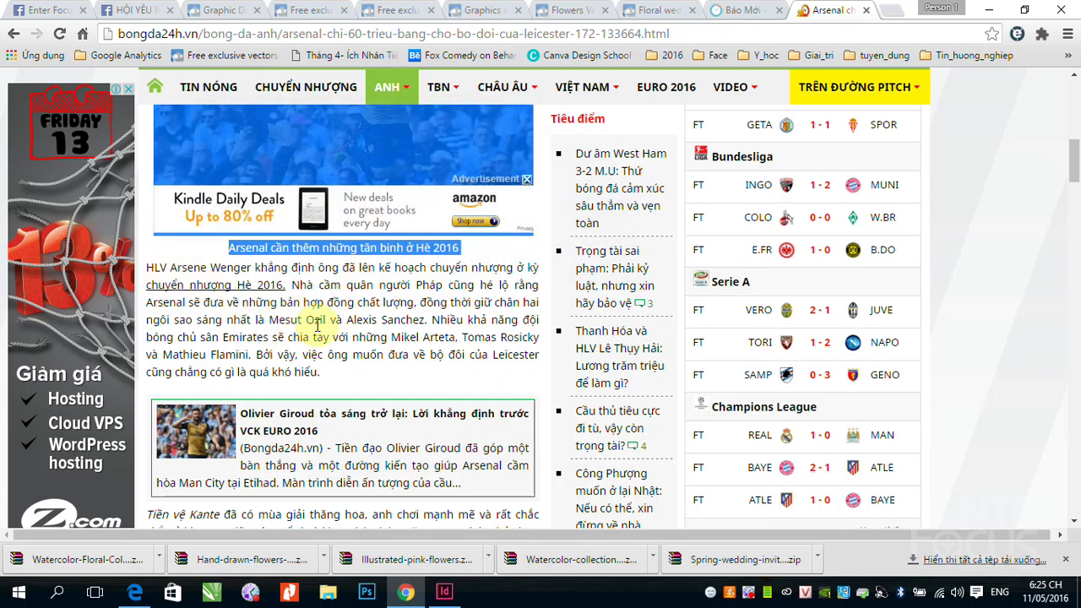
Delete the sample frames, paste the Arsenal text into a new frame, then delete it
left_click(444, 592)
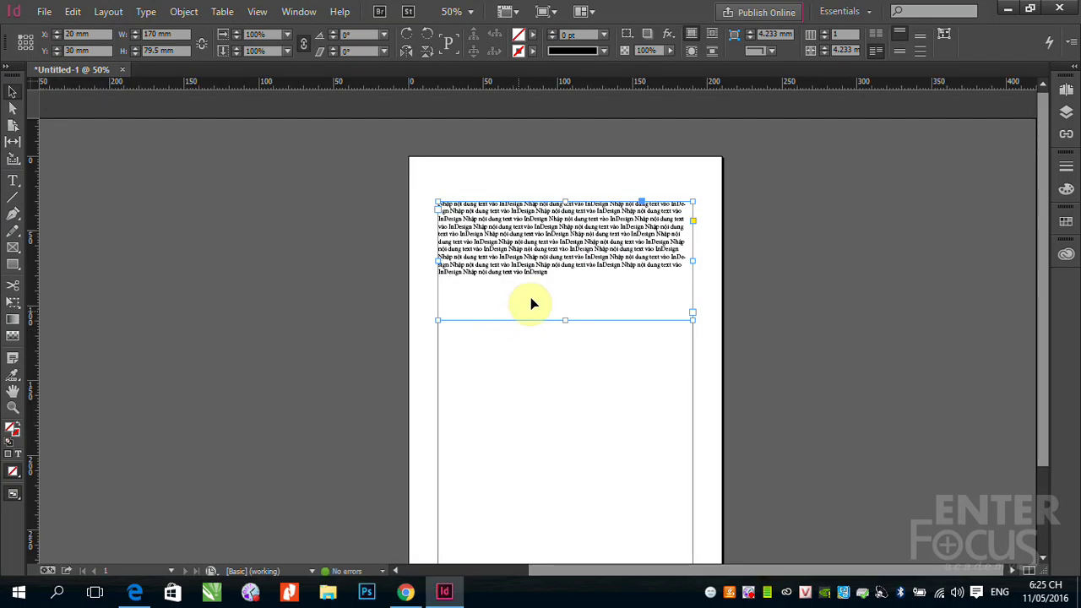
key("Delete")
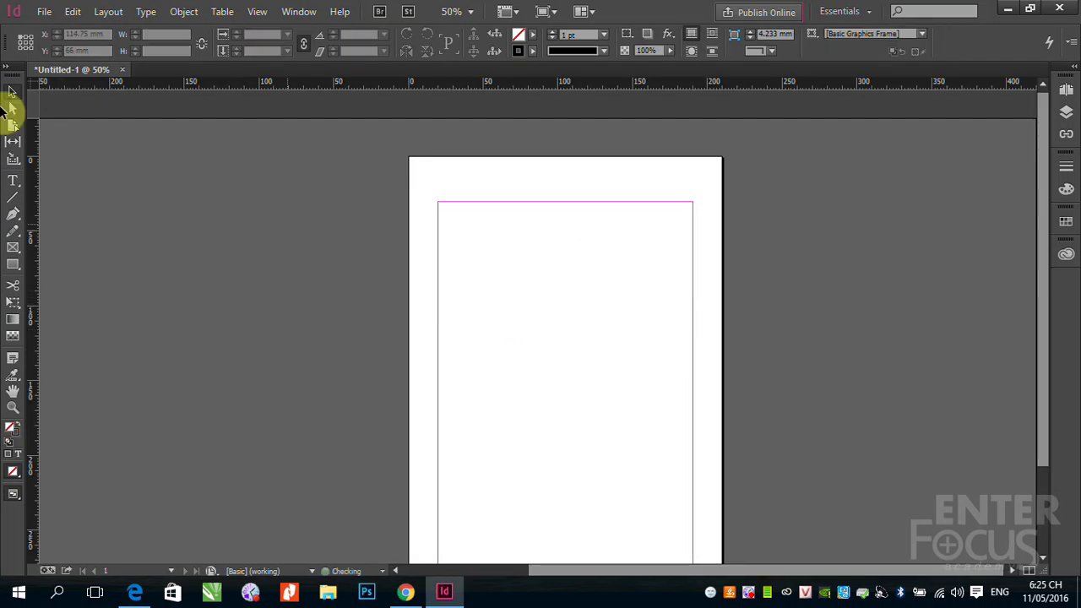
left_click(13, 180)
left_click_drag(438, 202, 668, 419)
key("ctrl+v")
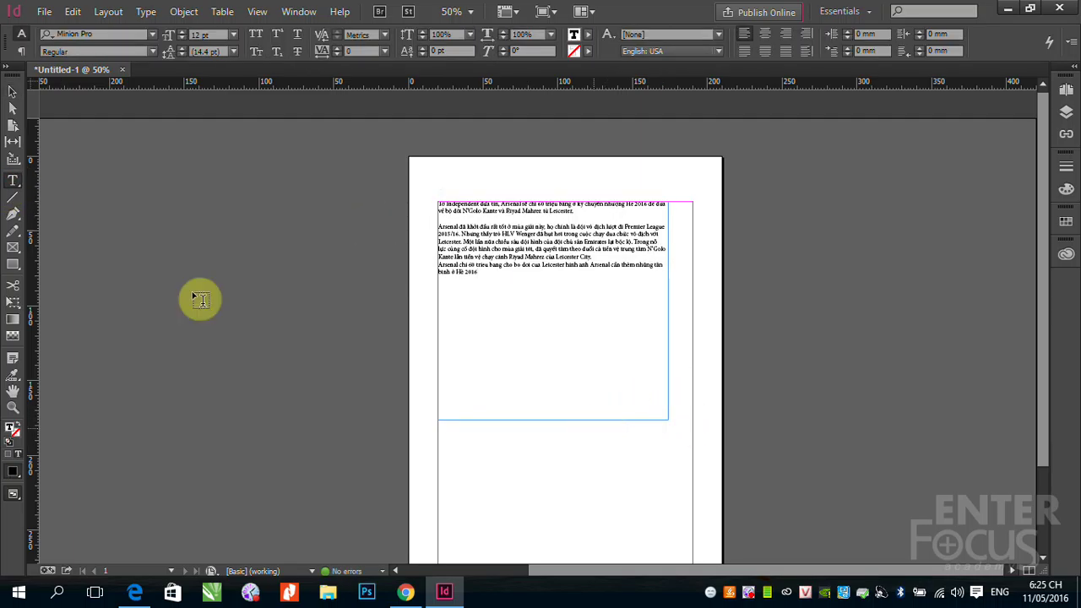
left_click(13, 91)
left_click(164, 172)
left_click(466, 226)
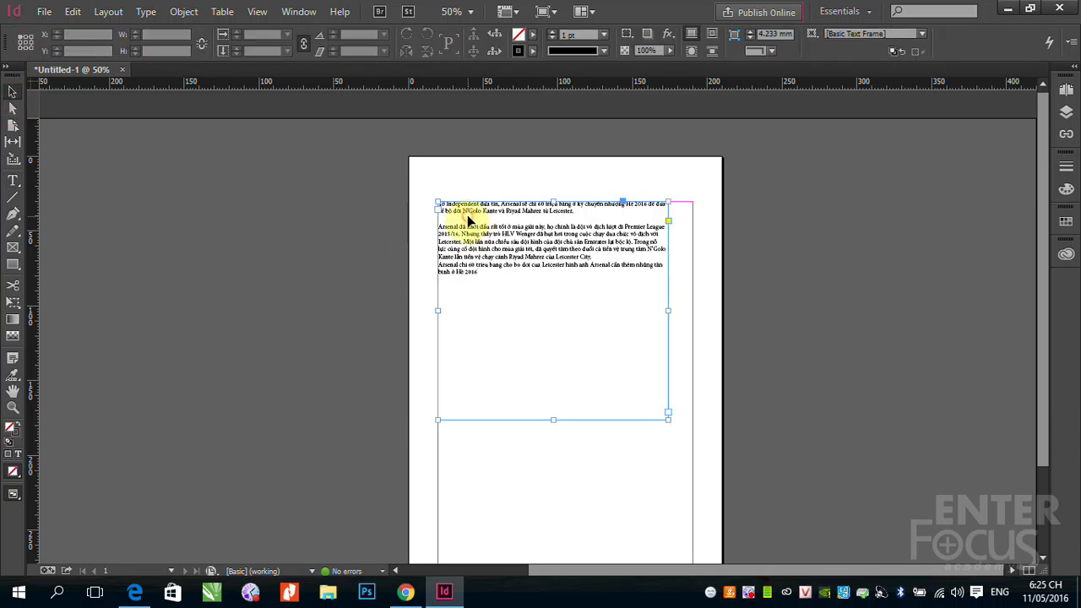
key("Delete")
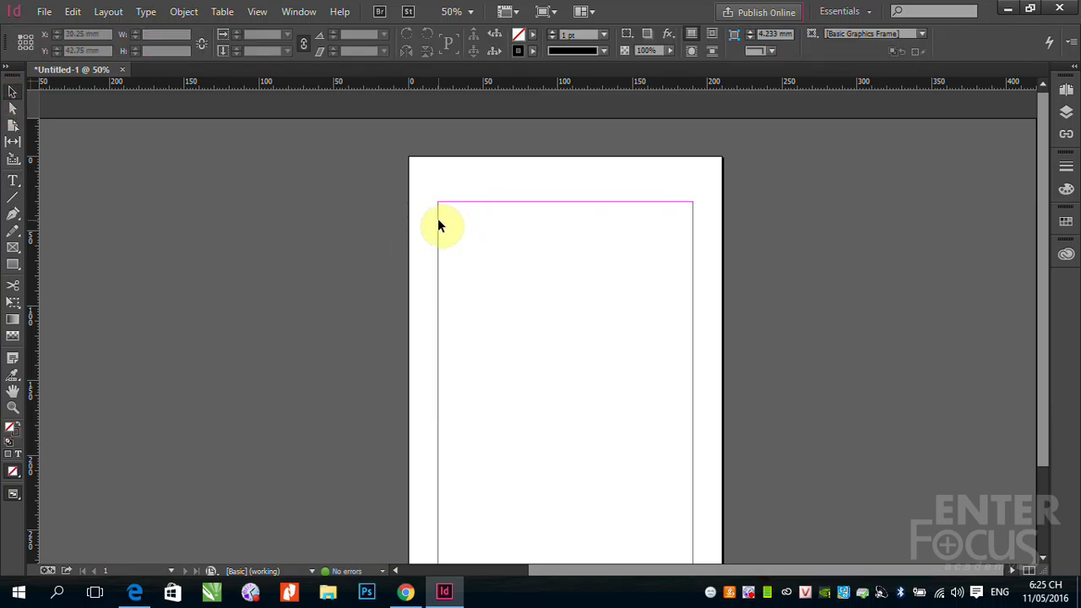
Paste the article as a frame, move it to the top-left margin, resize it to about 74 mm wide, then delete it
key("ctrl+v")
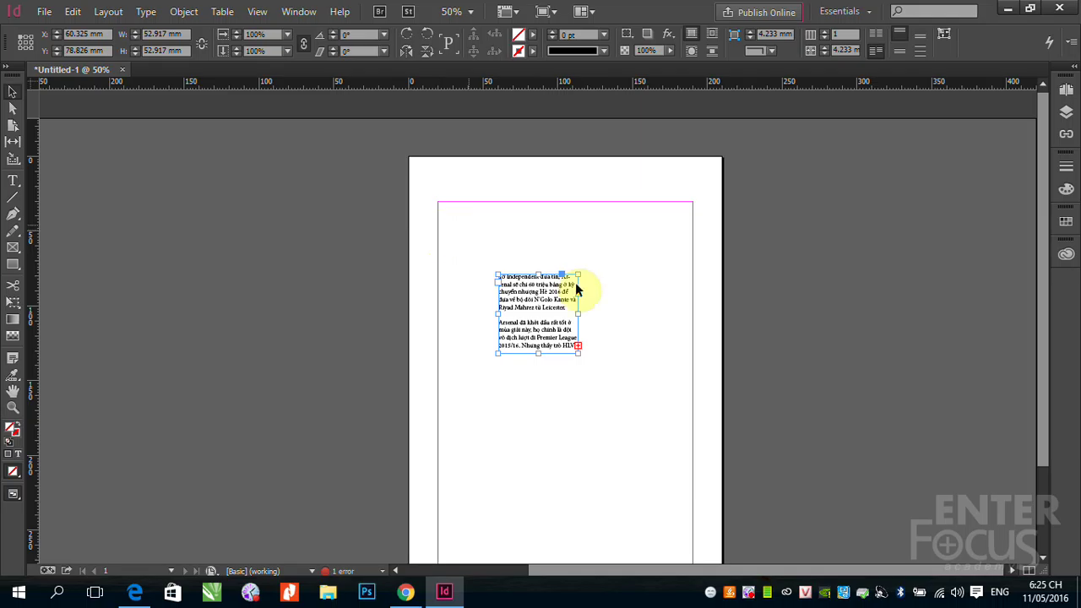
left_click_drag(529, 307, 693, 248)
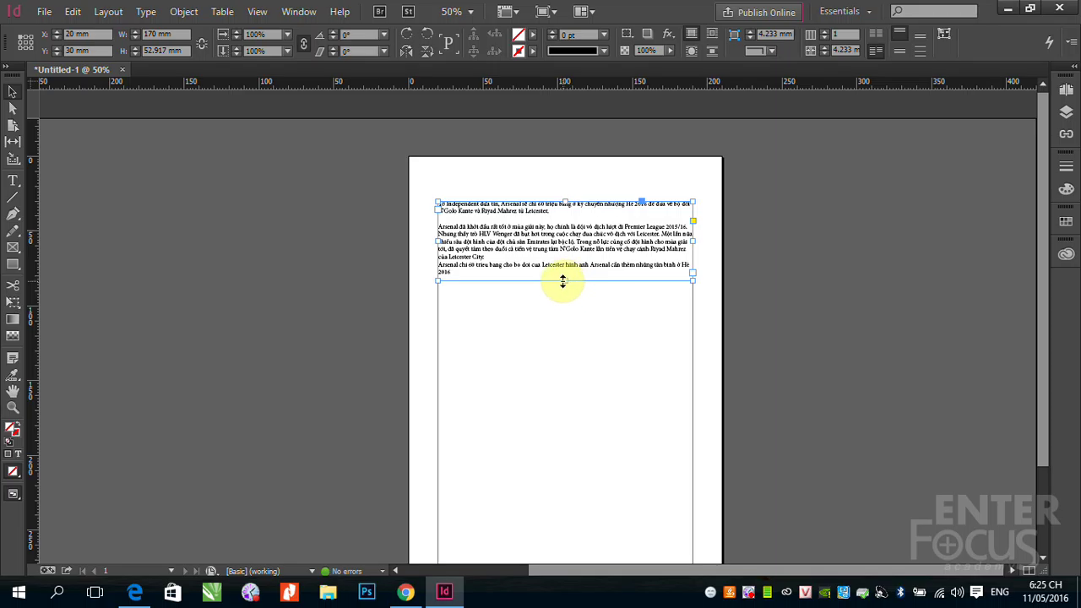
left_click_drag(564, 282, 588, 420)
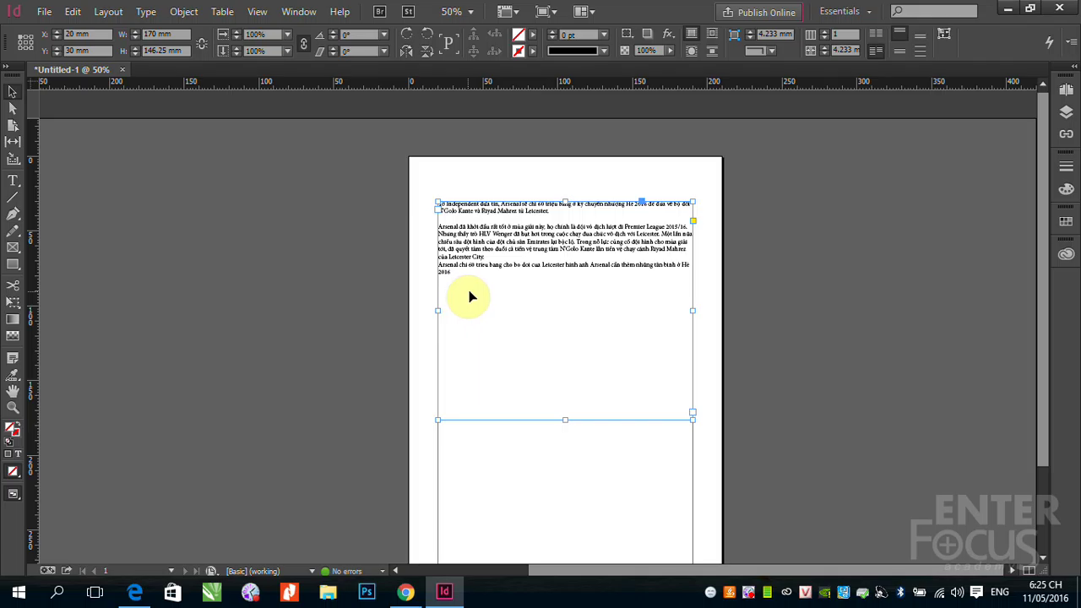
left_click_drag(693, 310, 536, 315)
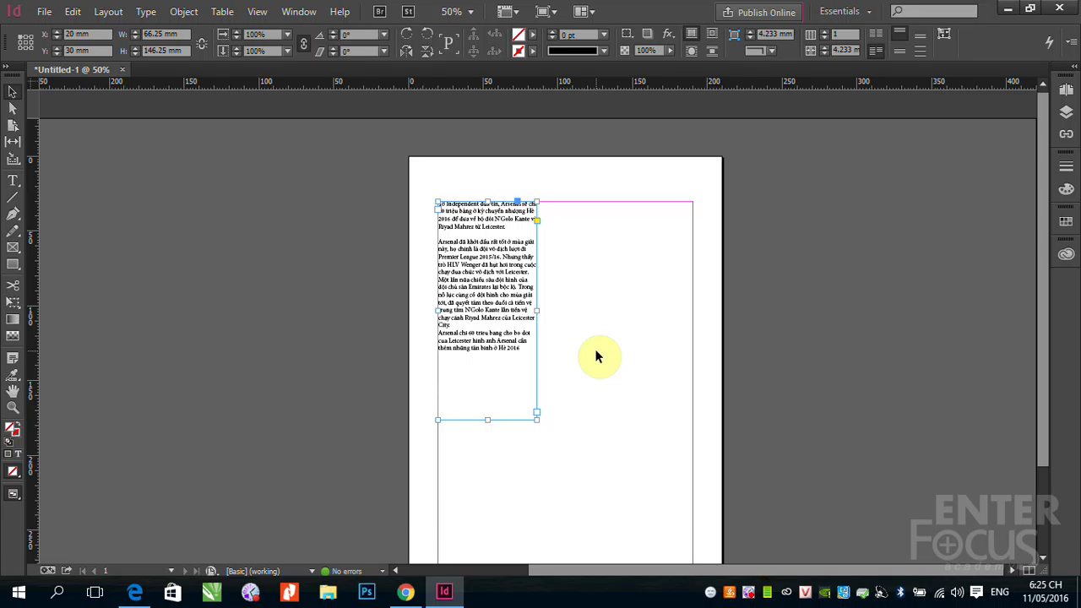
key("Delete")
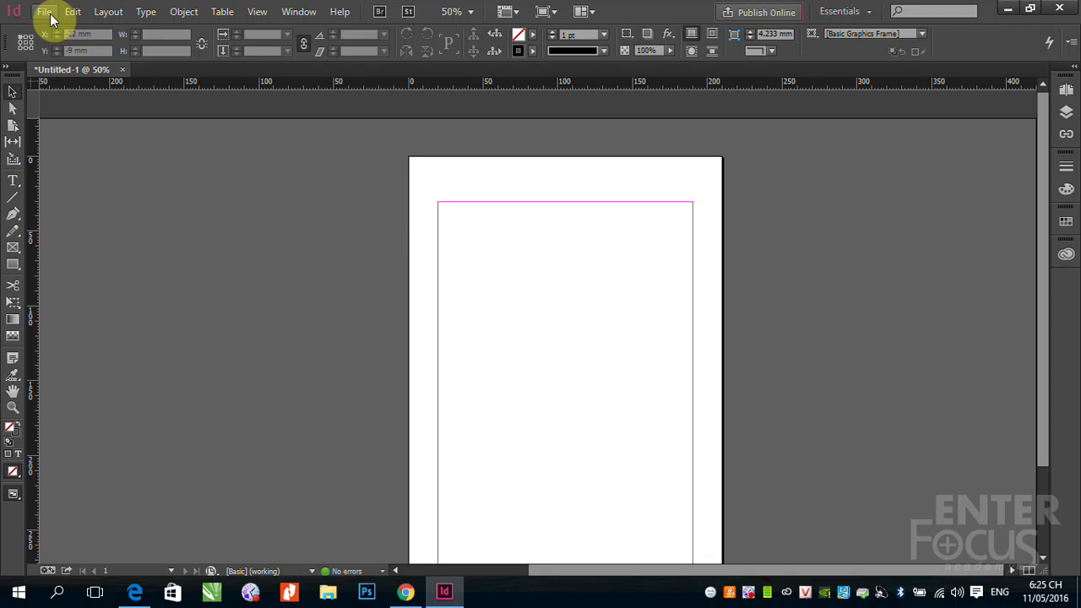
Load Truyen.docx from D:\Move_Desktop_10_5_2016 with File > Place
left_click(46, 14)
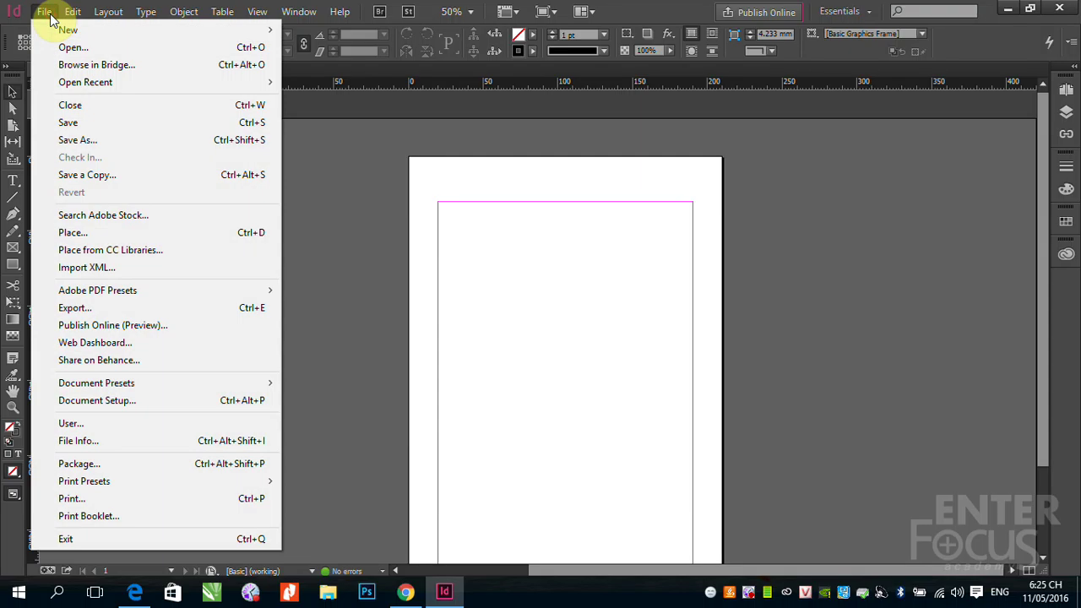
left_click(72, 234)
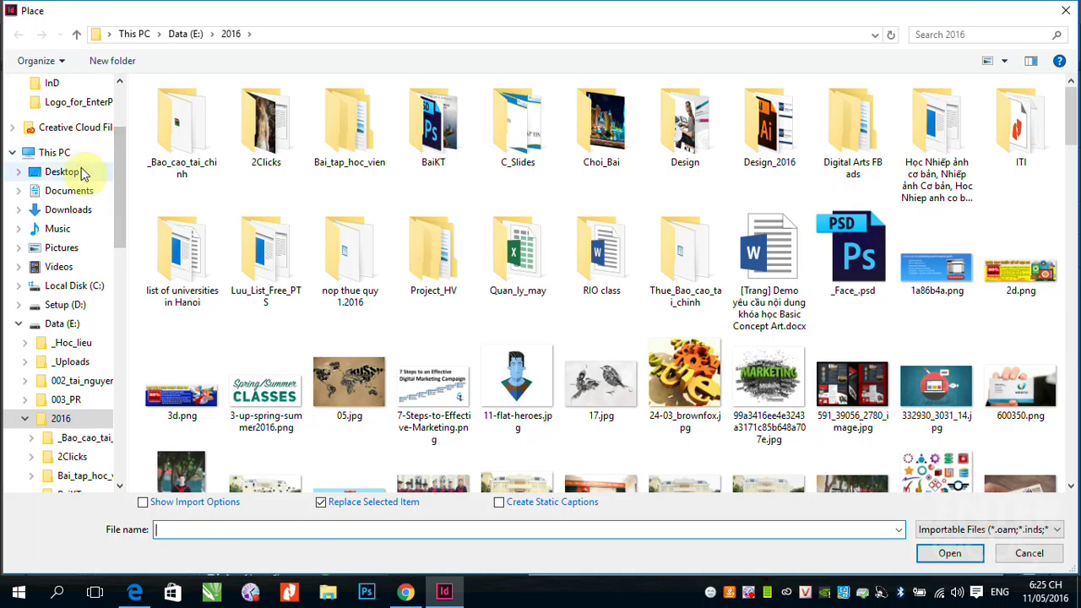
left_click_drag(117, 159, 123, 96)
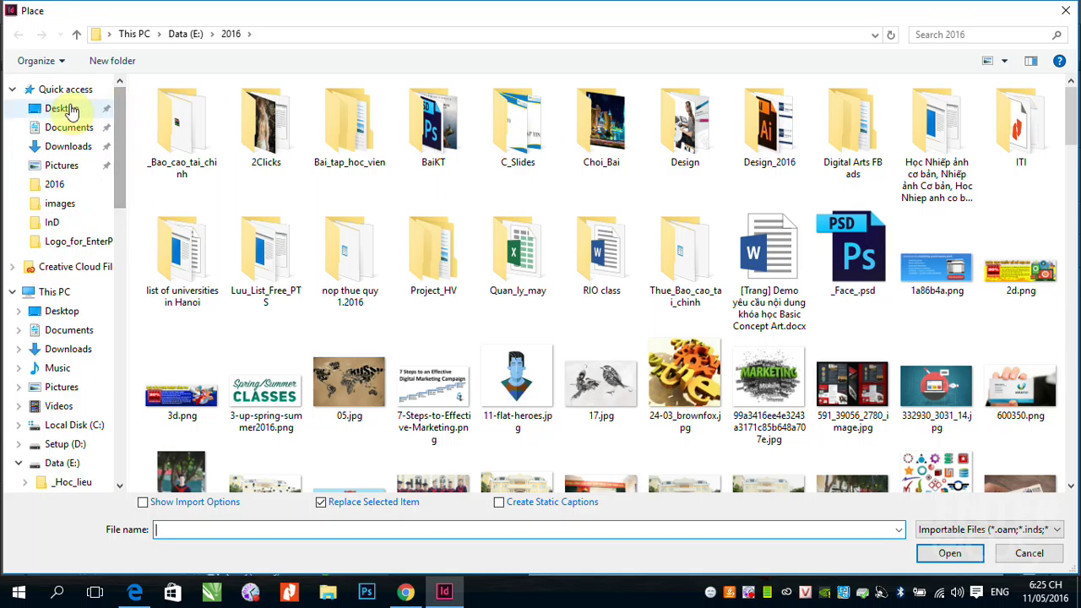
left_click(72, 109)
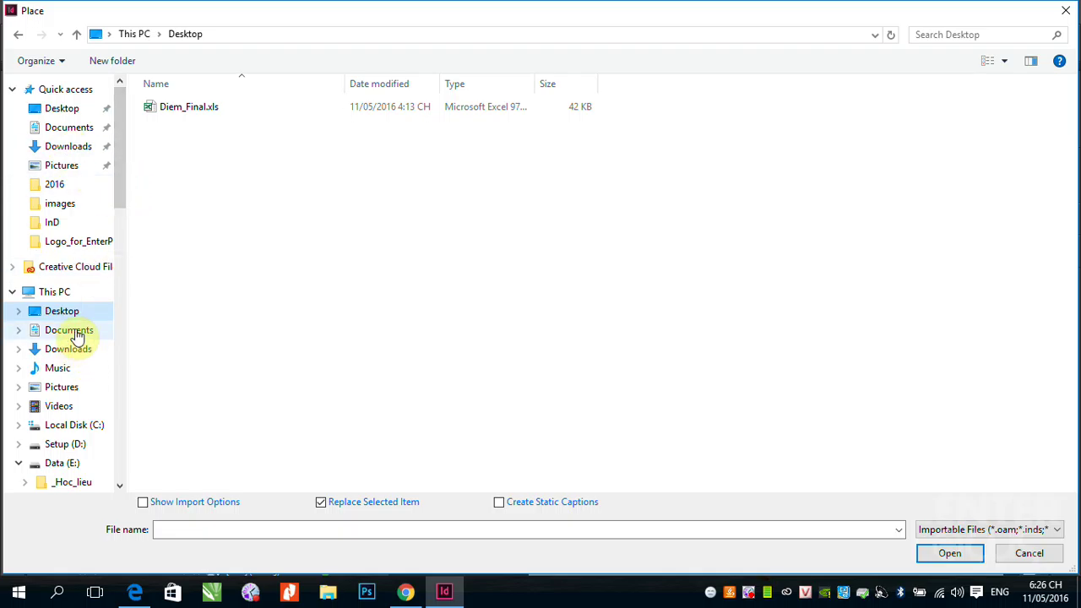
left_click(64, 445)
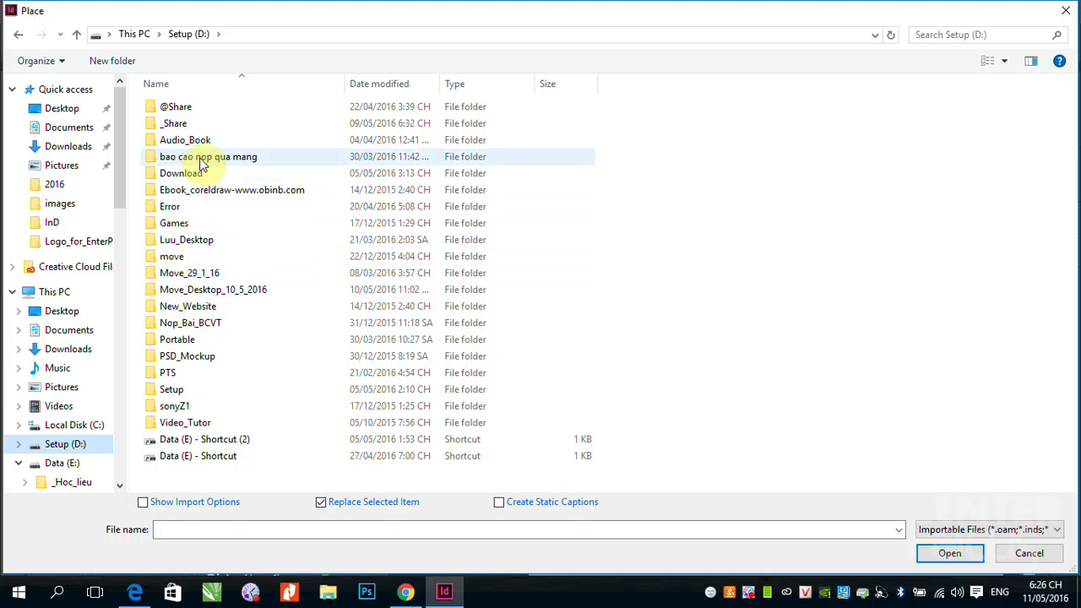
double_click(198, 292)
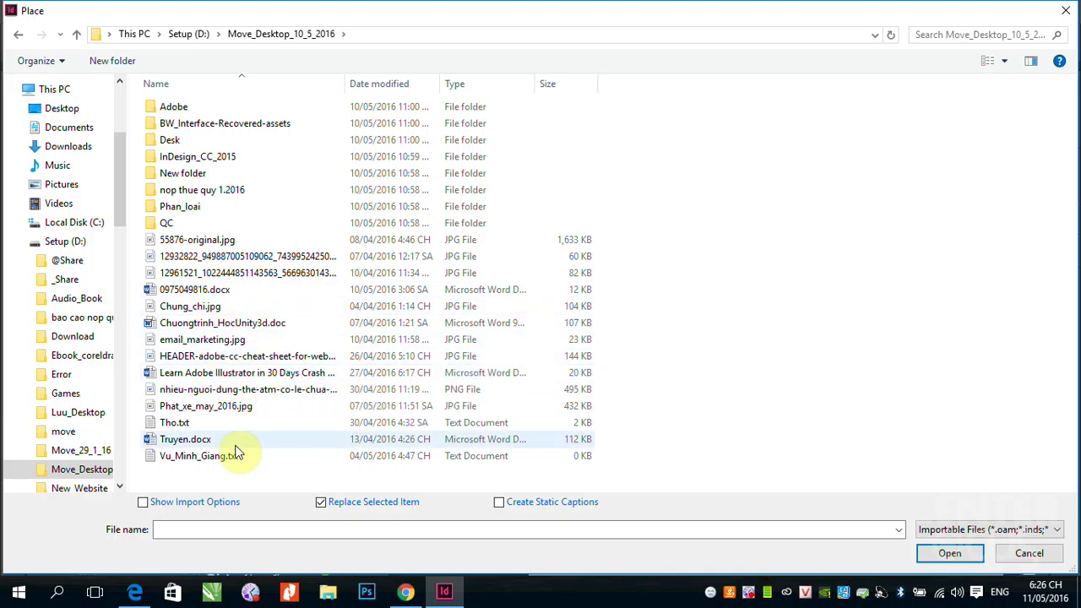
left_click(178, 447)
double_click(179, 447)
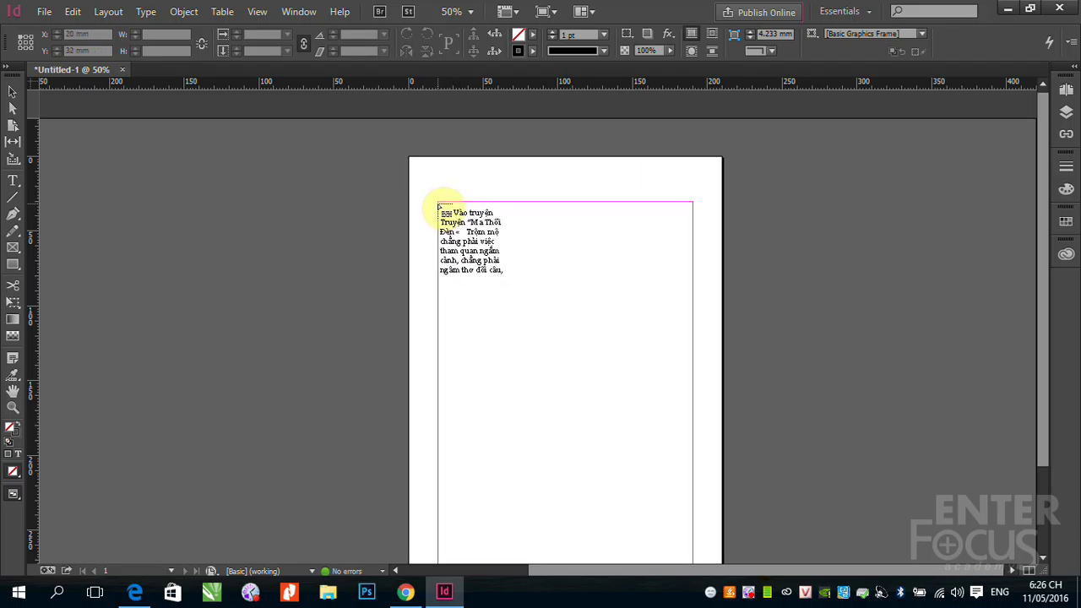
Place the Truyen.docx story text at page 1's top-left margin corner
left_click(439, 206)
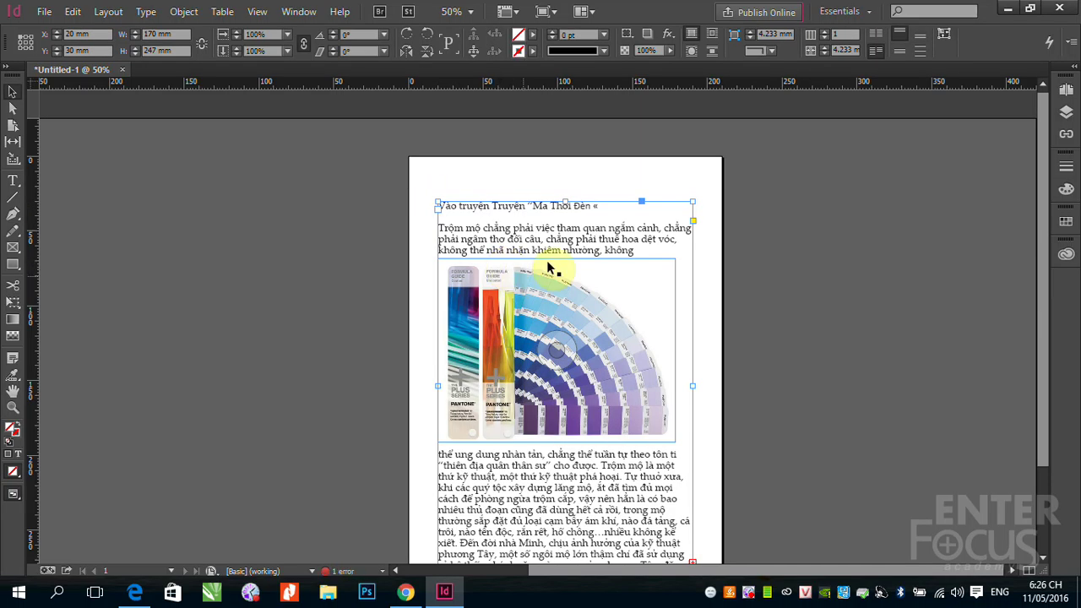
scroll(625, 507, "down", 2)
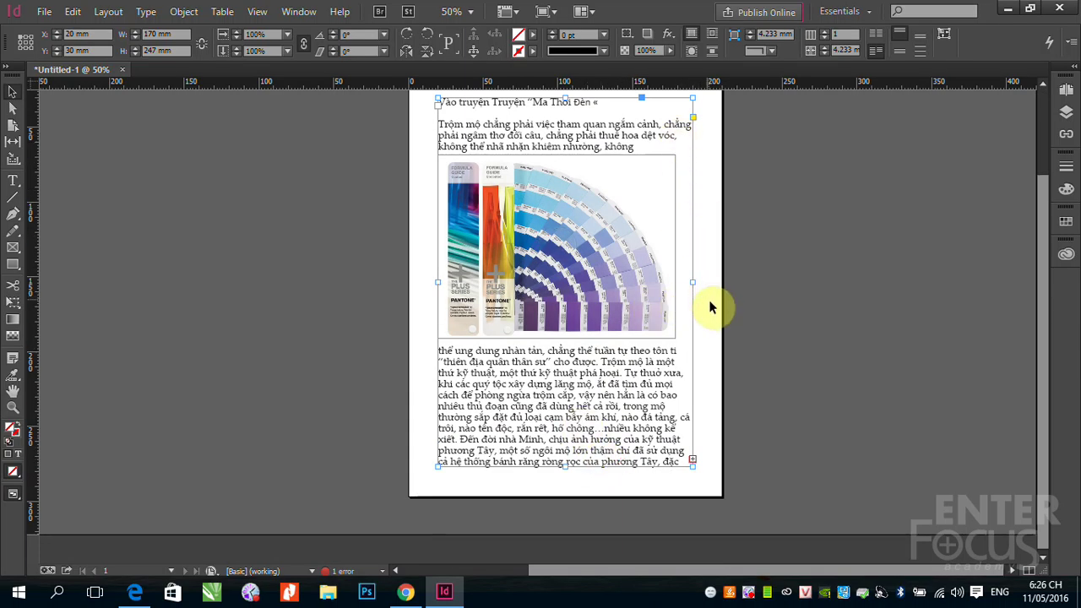
scroll(701, 321, "down", 1, "alt")
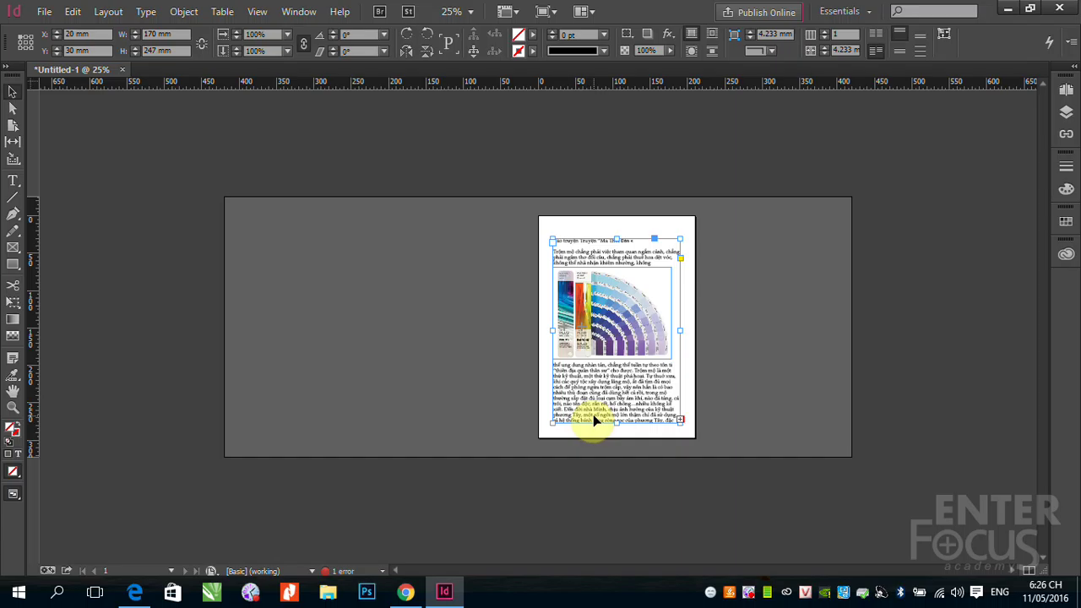
Add pages 2 and 3 as a spread in the Pages panel, then select page 1's text frame
left_click(1066, 89)
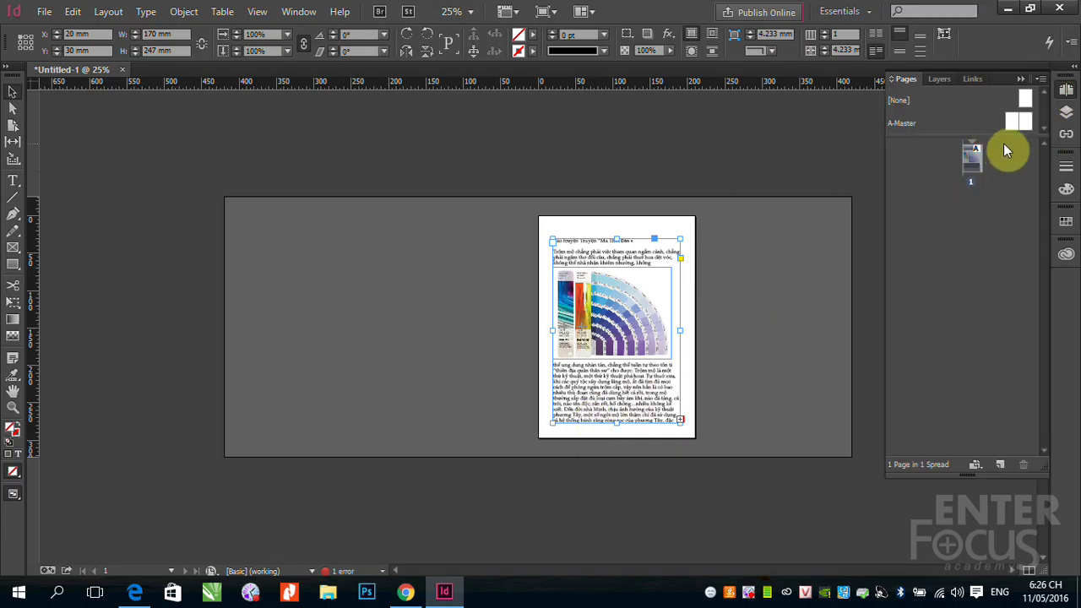
left_click(999, 464)
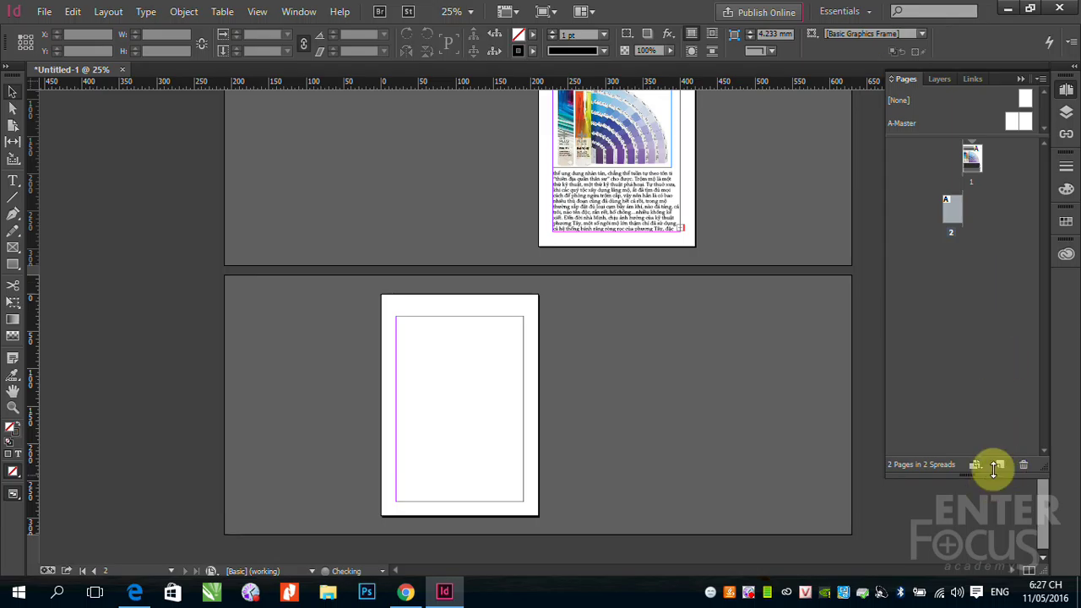
left_click(997, 465)
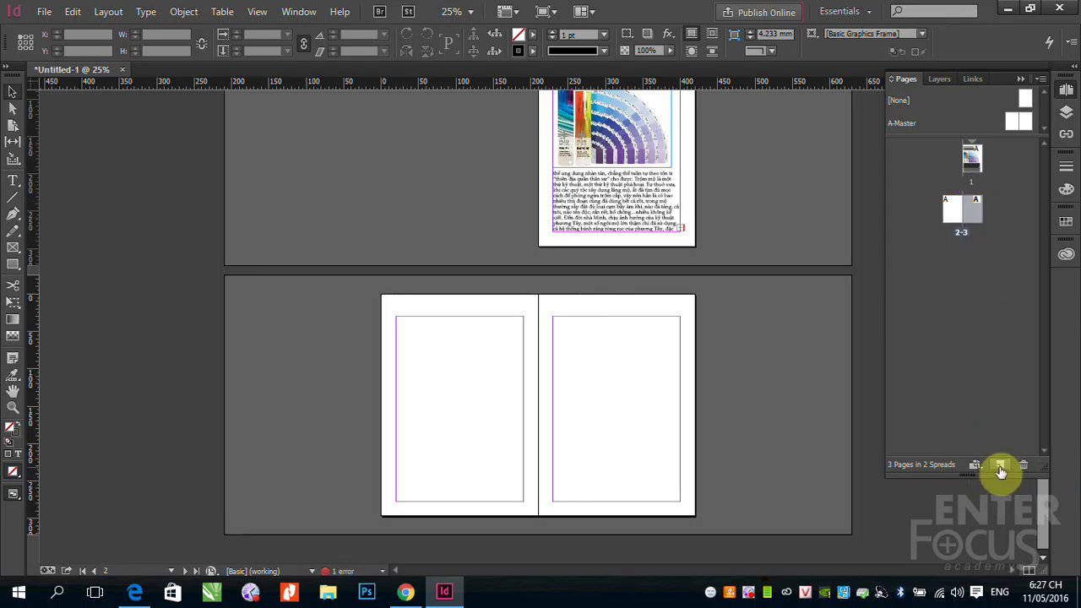
left_click(110, 11)
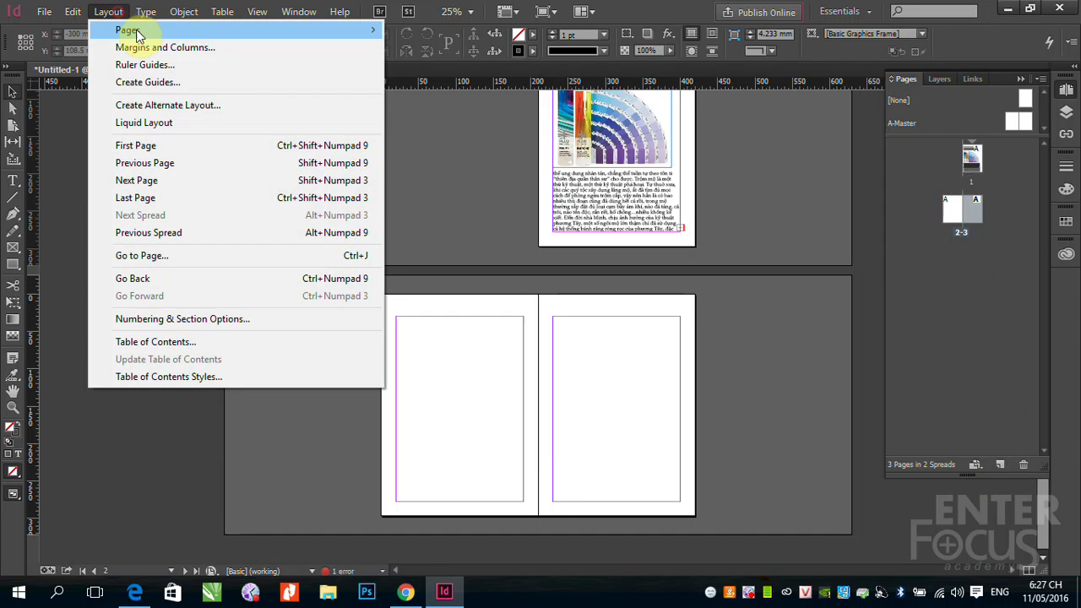
mouse_move(234, 31)
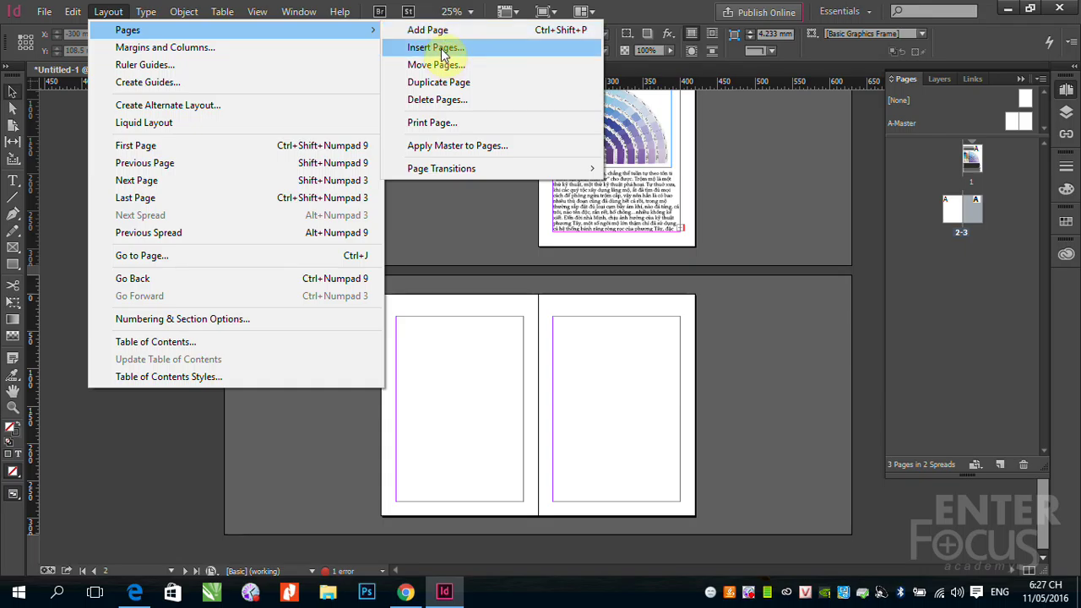
left_click(562, 282)
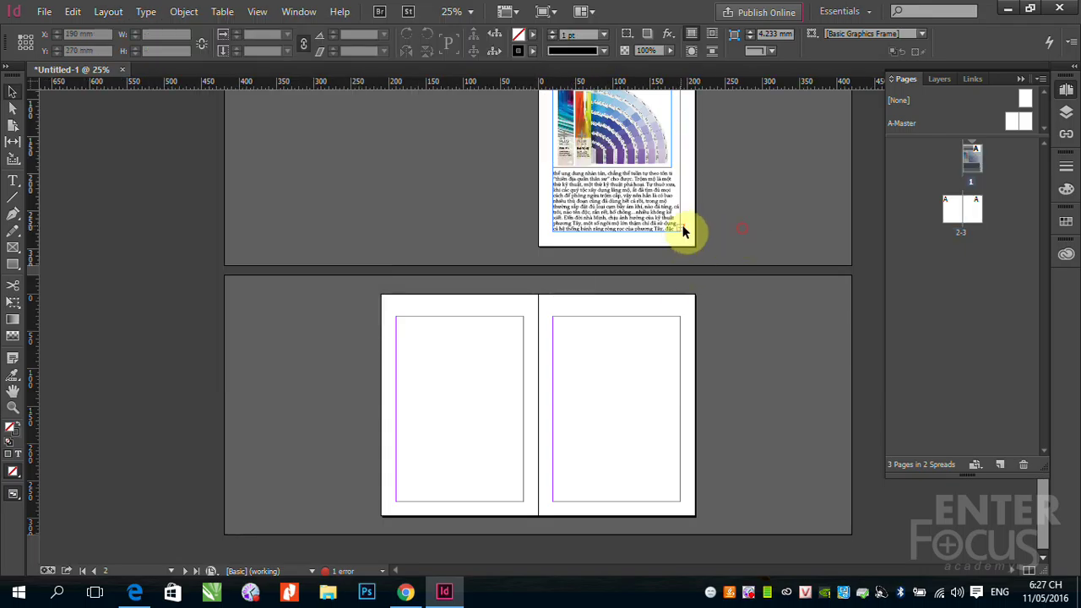
left_click_drag(664, 217, 722, 261)
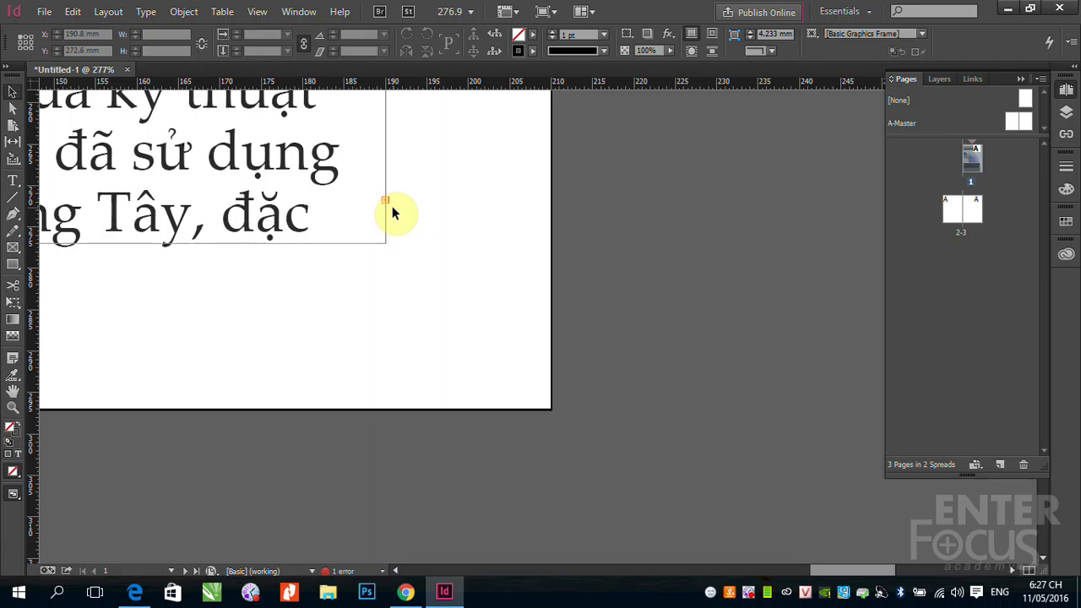
key("ctrl+minus")
key("ctrl+minus")
key("ctrl+minus")
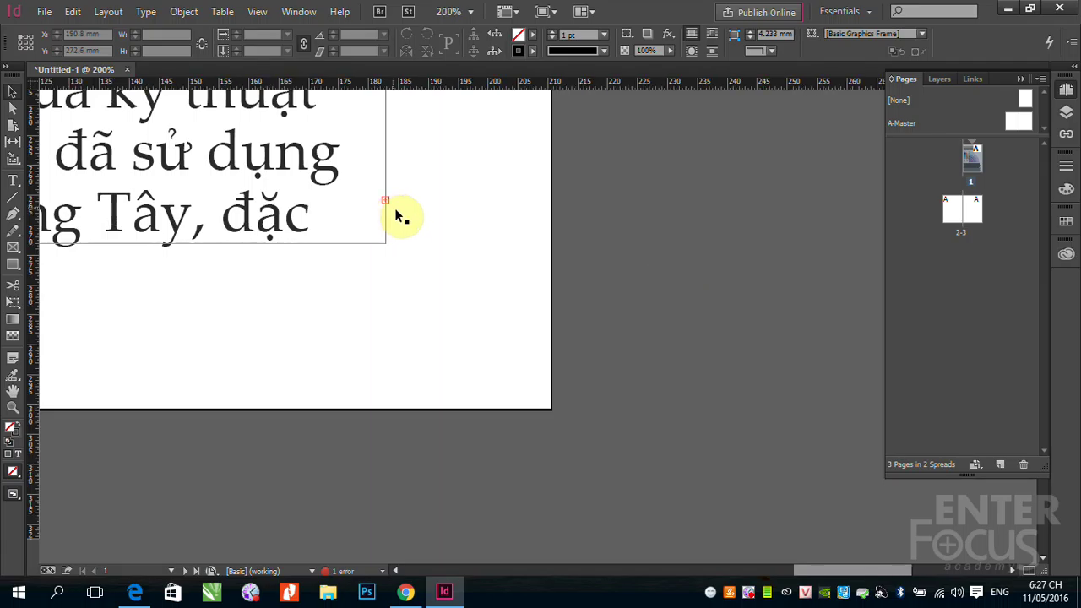
key("ctrl+minus")
key("ctrl+minus")
key("ctrl+minus")
key("ctrl+minus")
key("ctrl+minus")
key("ctrl+minus")
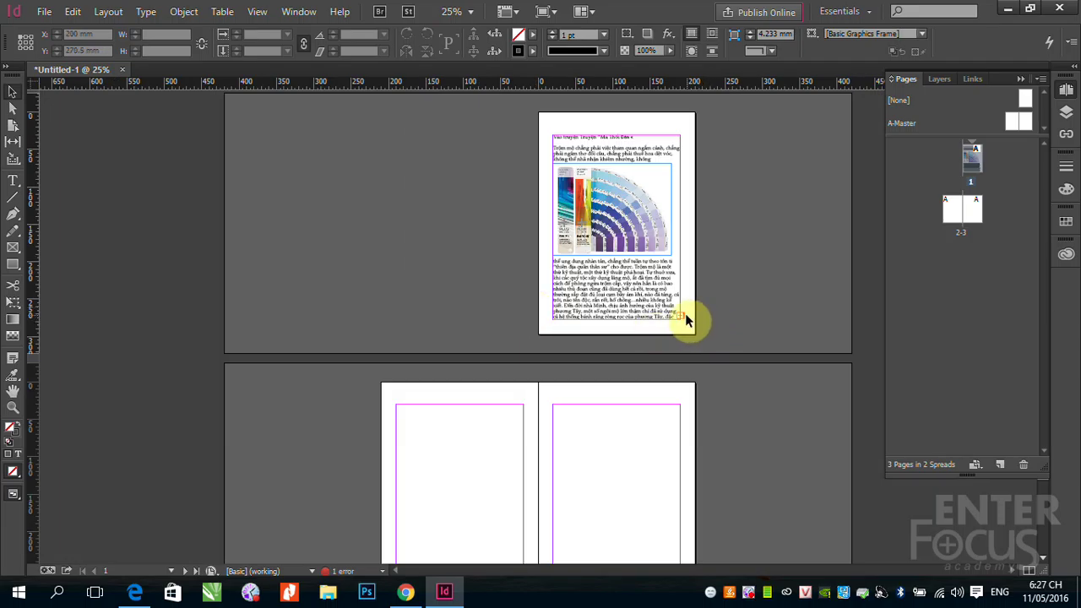
left_click(681, 320)
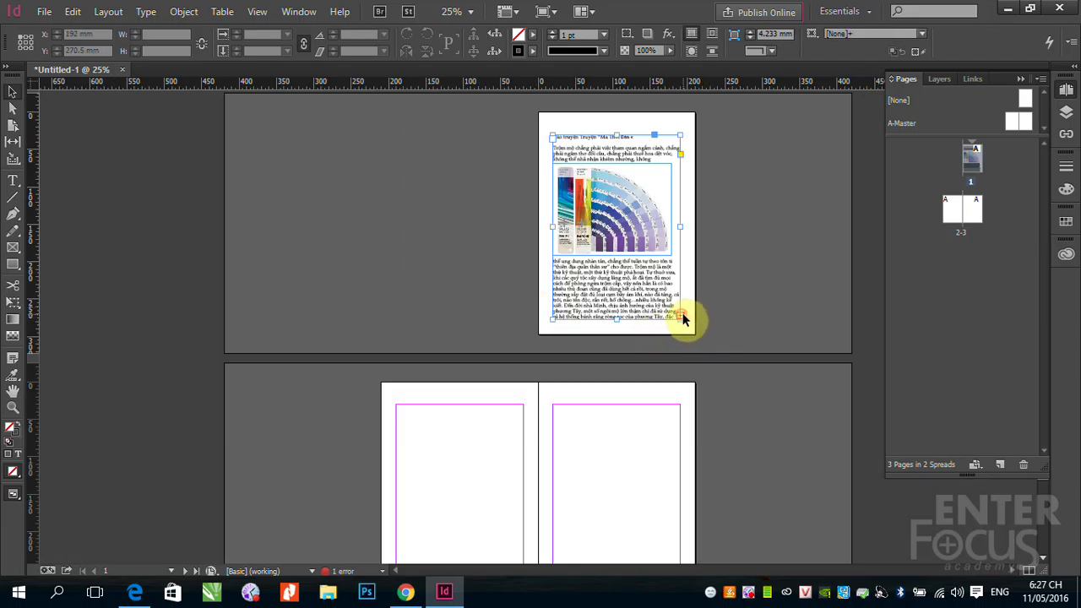
Thread page 1's overflow text onto page 2, and add pages 4 and 5
left_click(681, 319)
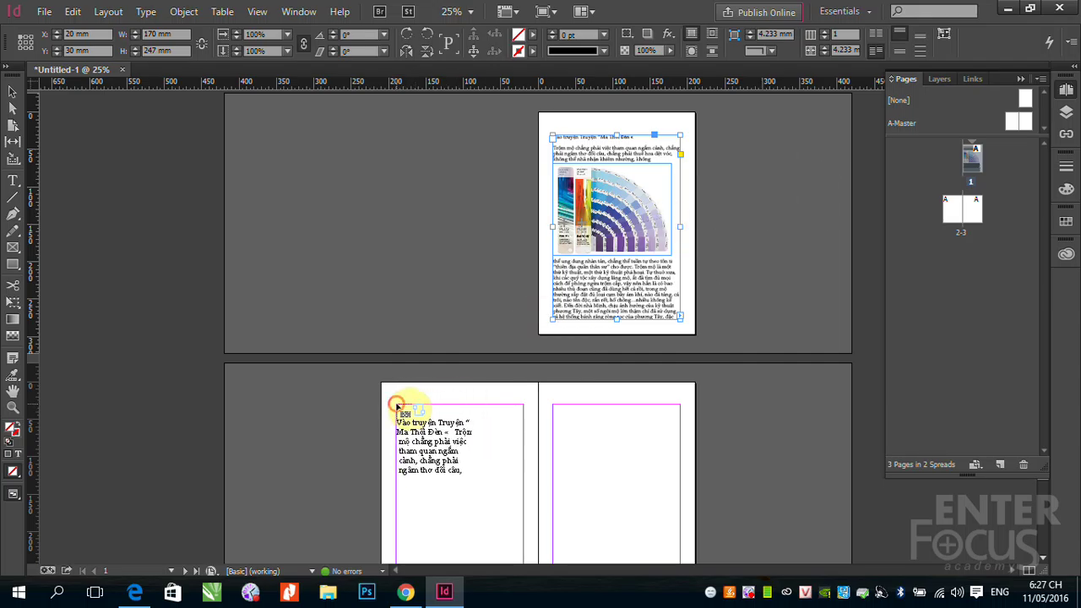
left_click(397, 408)
scroll(485, 440, "down", 2)
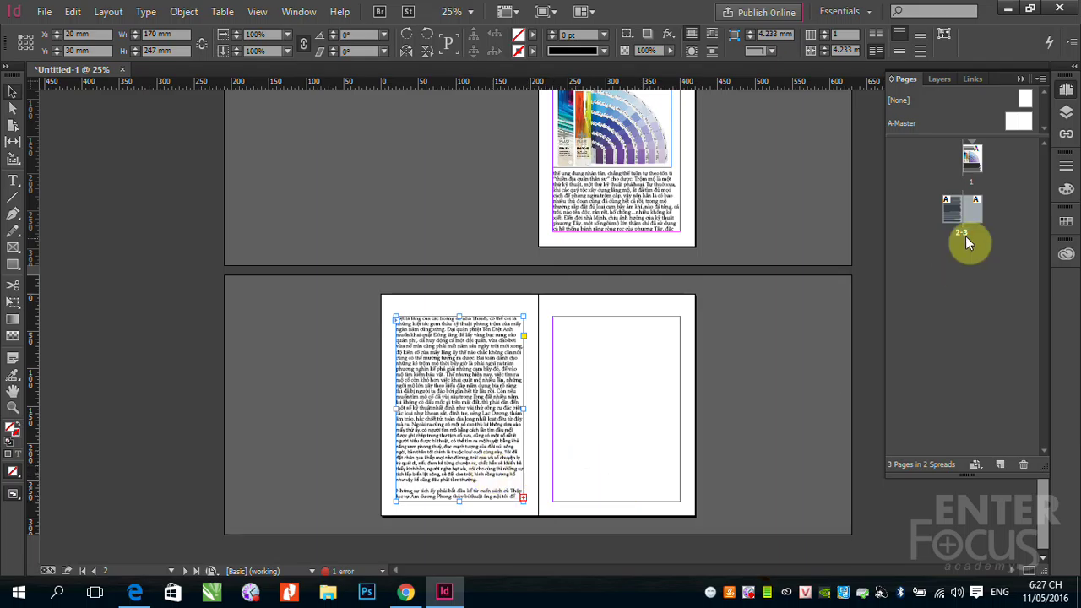
left_click(998, 466)
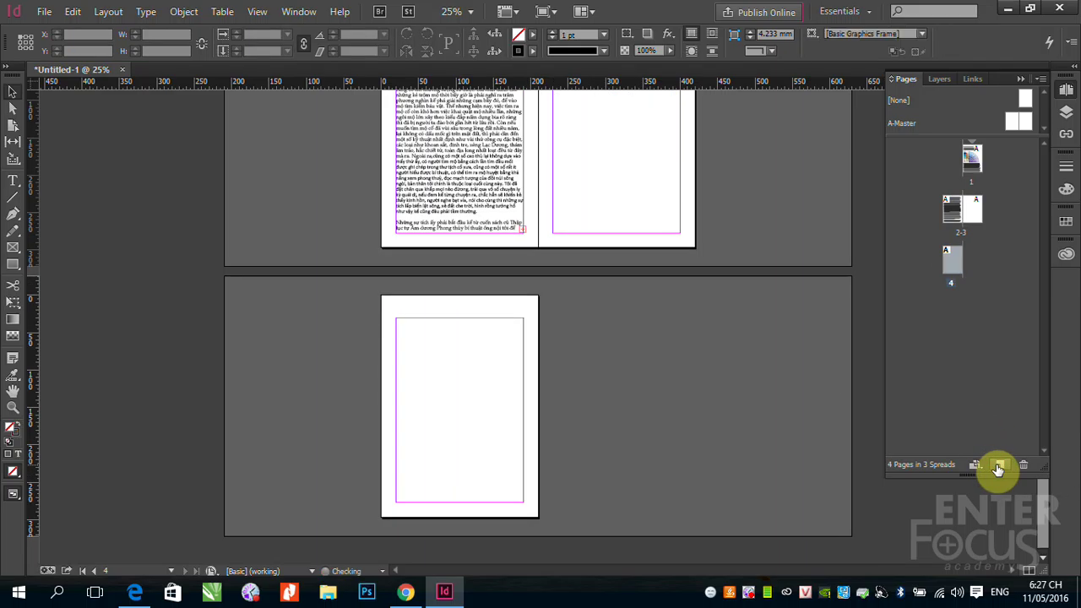
left_click(998, 469)
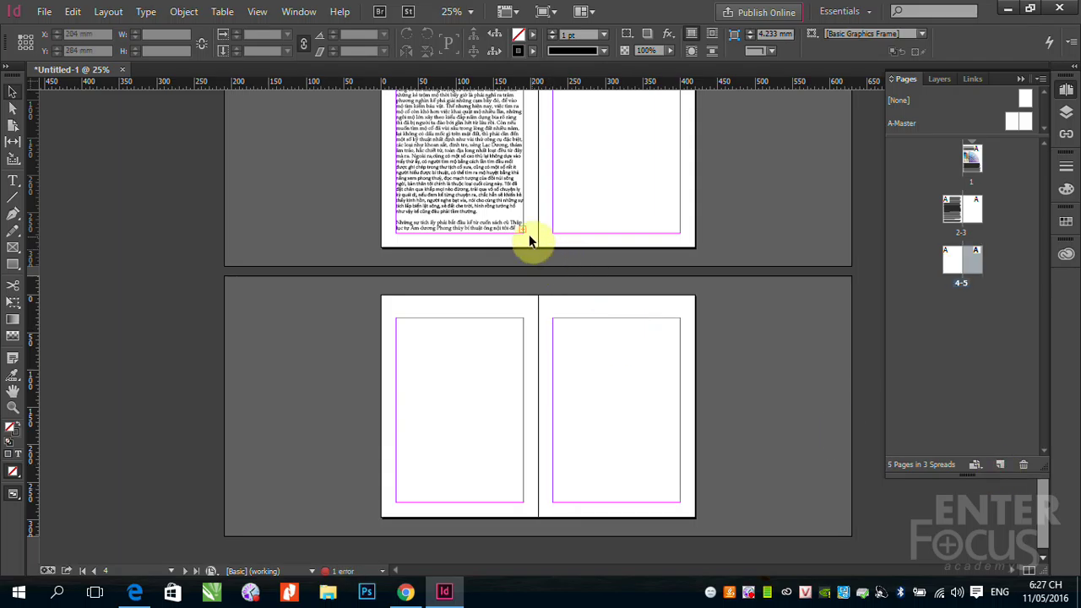
scroll(583, 279, "up", 3)
Continue threading the story from page 2 through pages 3, 4 and 5
left_click(525, 350)
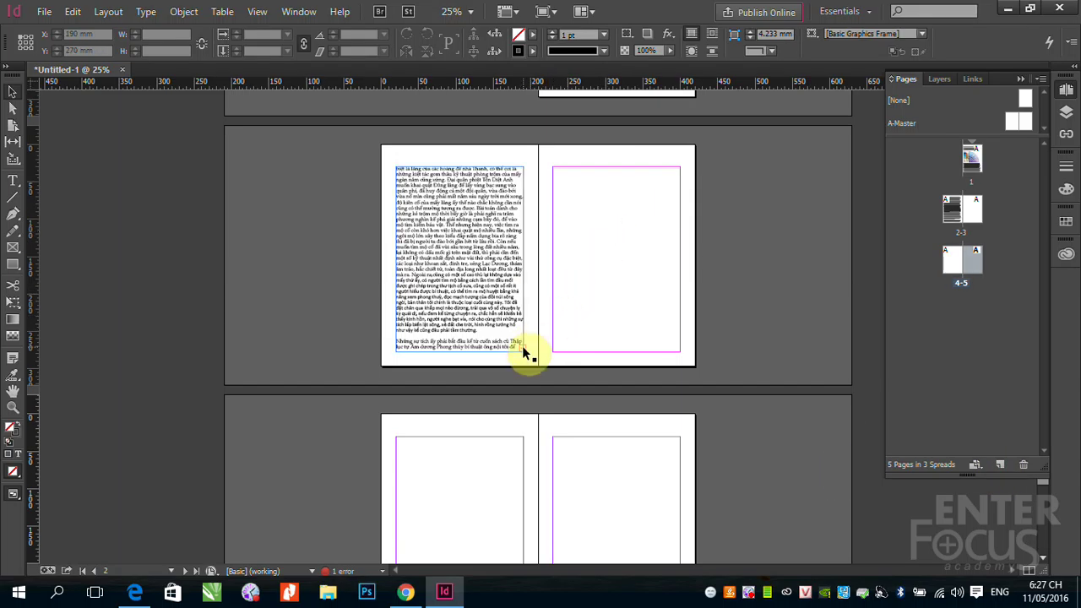
left_click(525, 348)
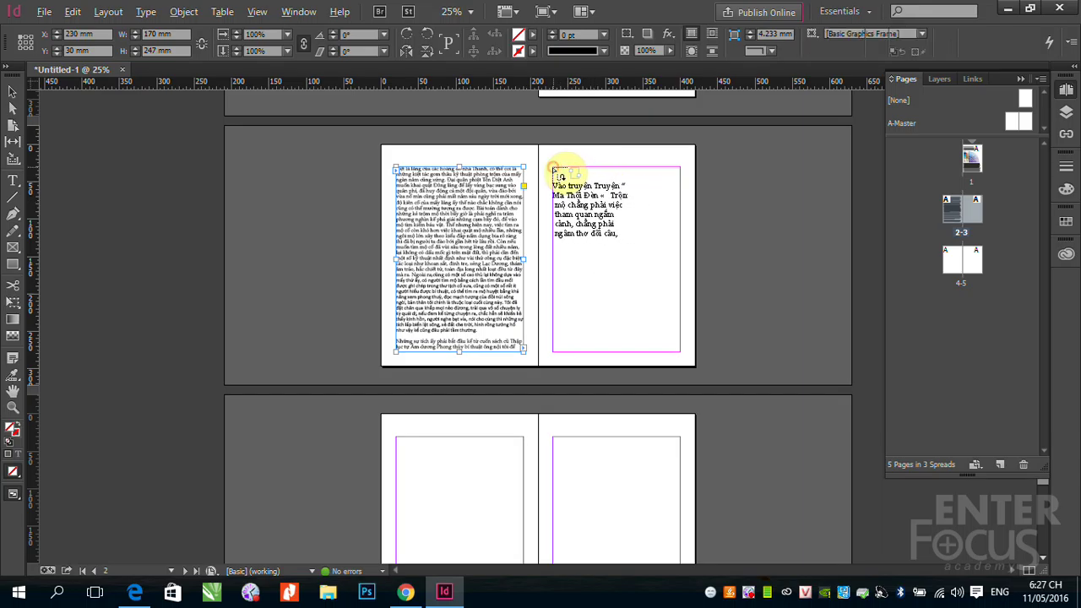
left_click(554, 171)
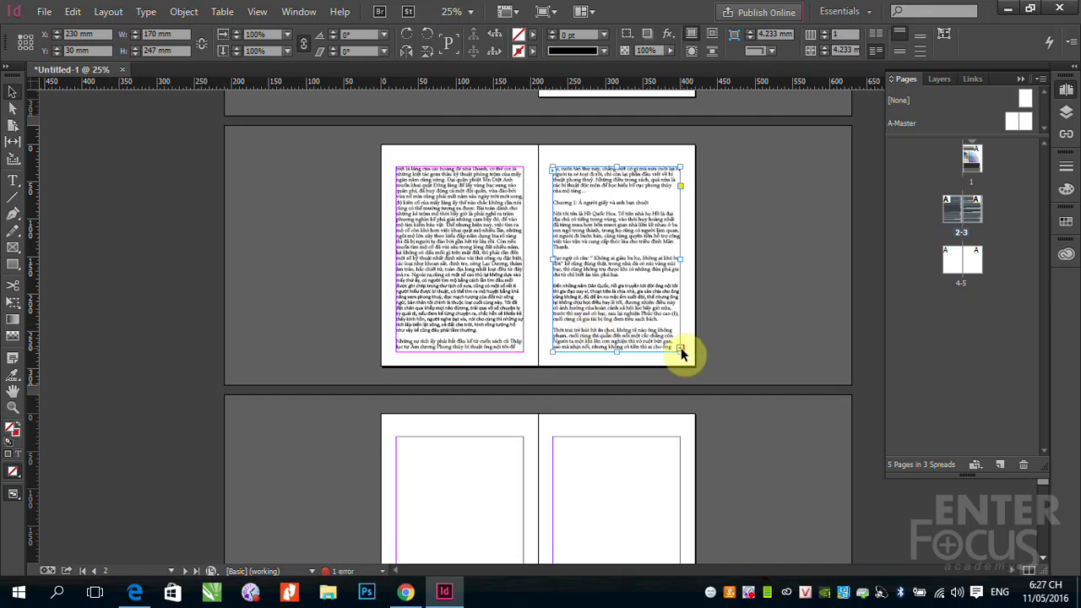
left_click(681, 350)
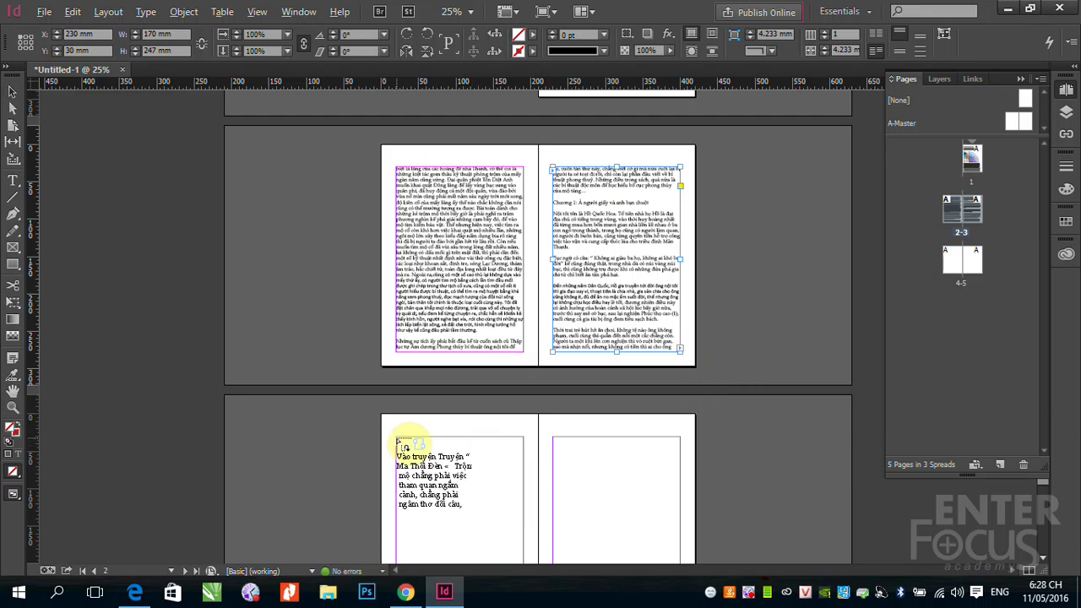
left_click(398, 441, "alt")
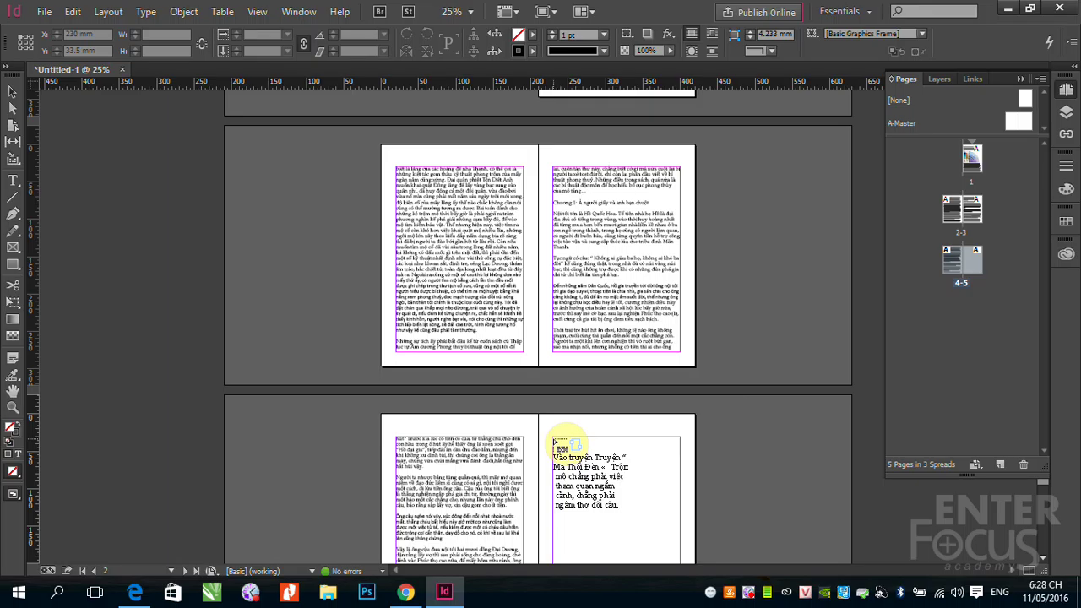
left_click(556, 440)
scroll(718, 412, "down", 3)
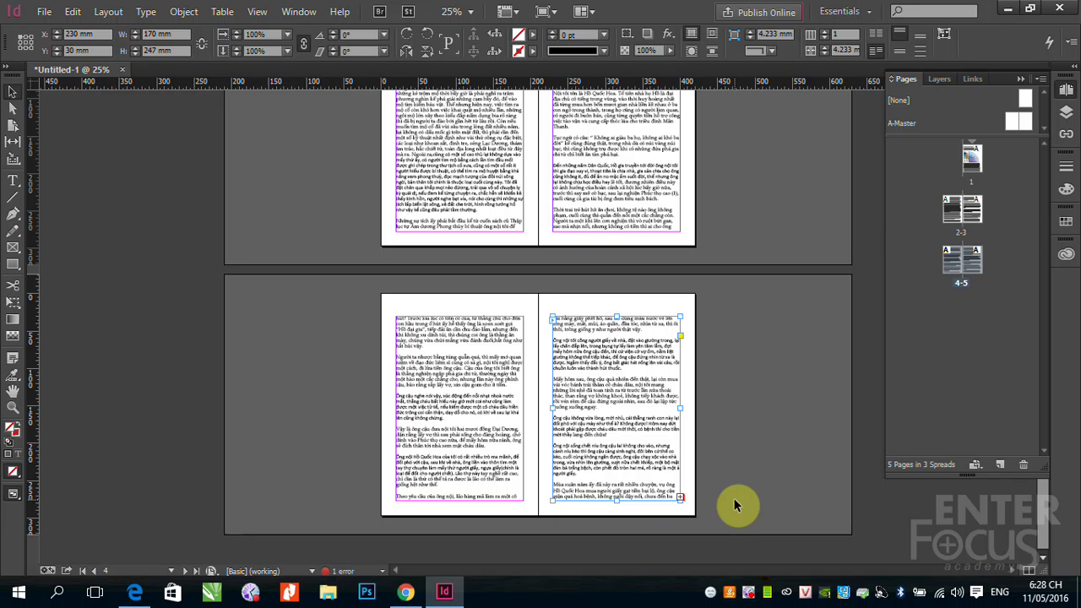
Add a sixth page and place page 5's overflow text onto page 6
left_click(1001, 464)
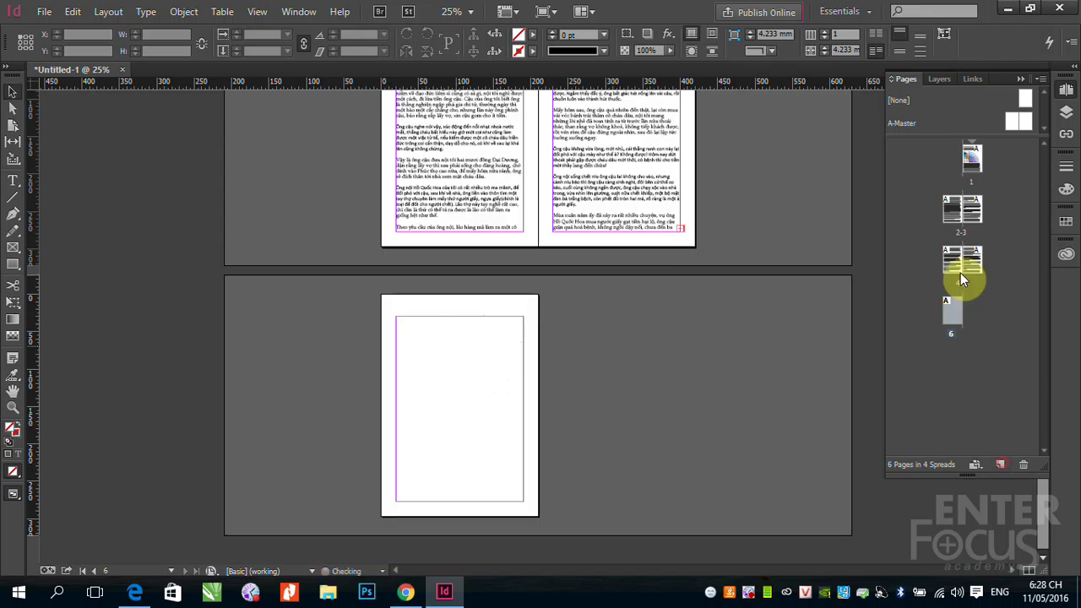
left_click(685, 235)
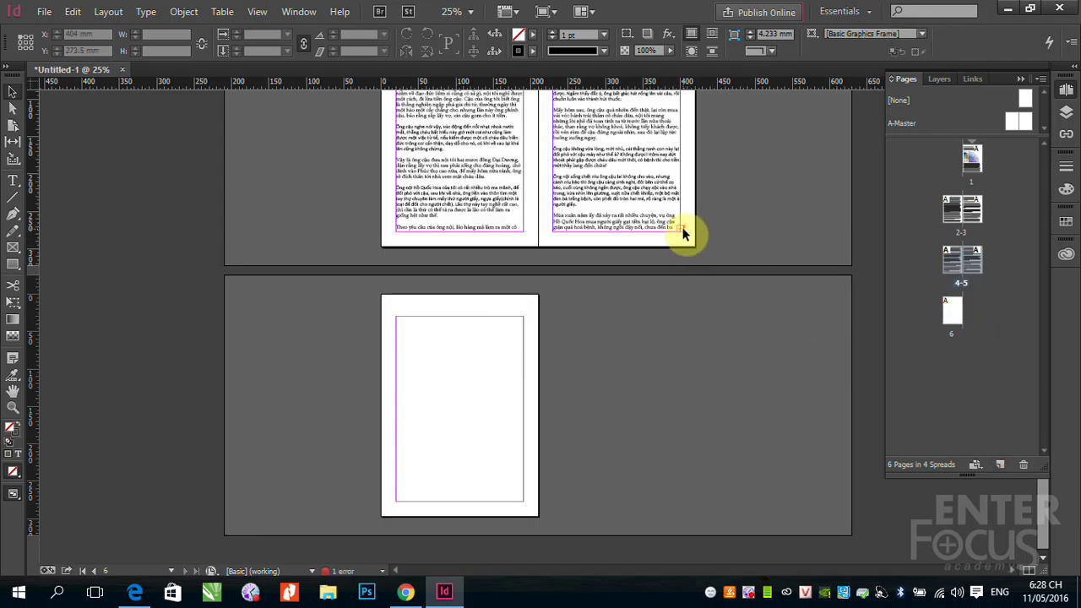
left_click(684, 233)
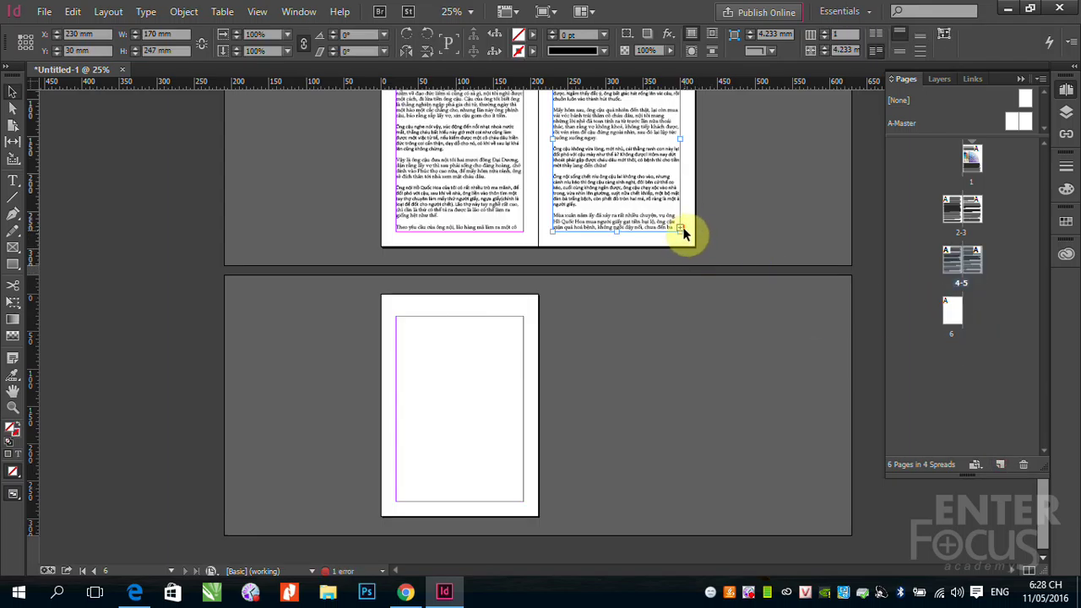
left_click(405, 319)
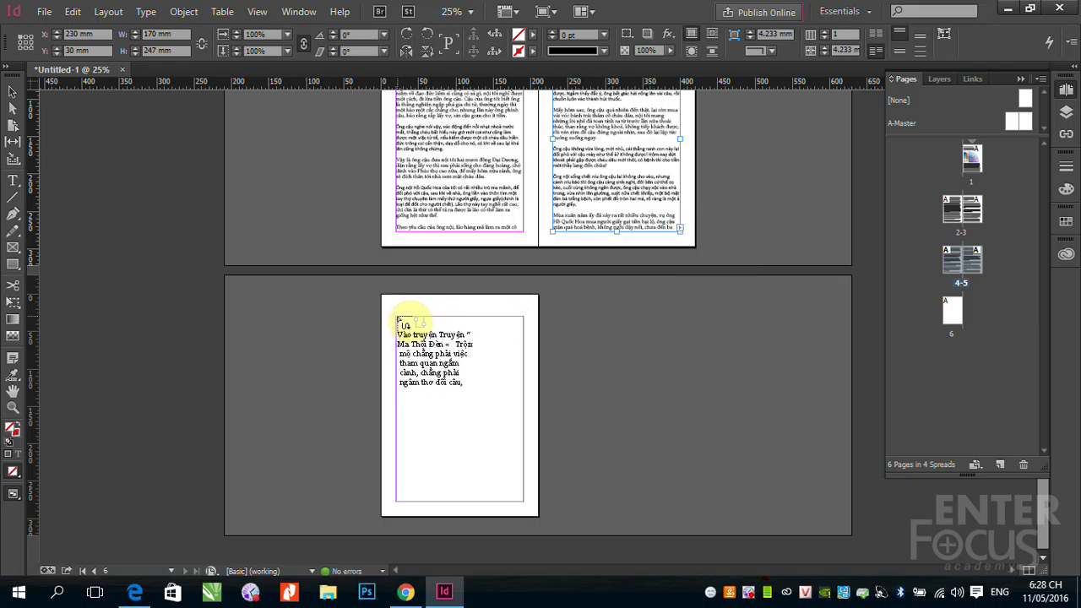
left_click_drag(399, 320, 407, 319)
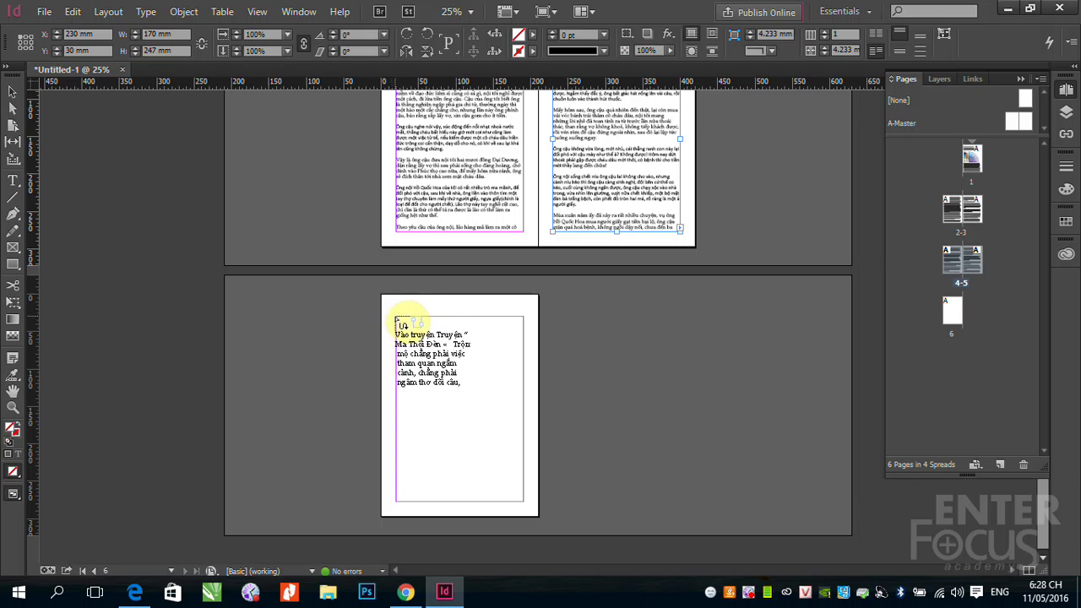
left_click(398, 317)
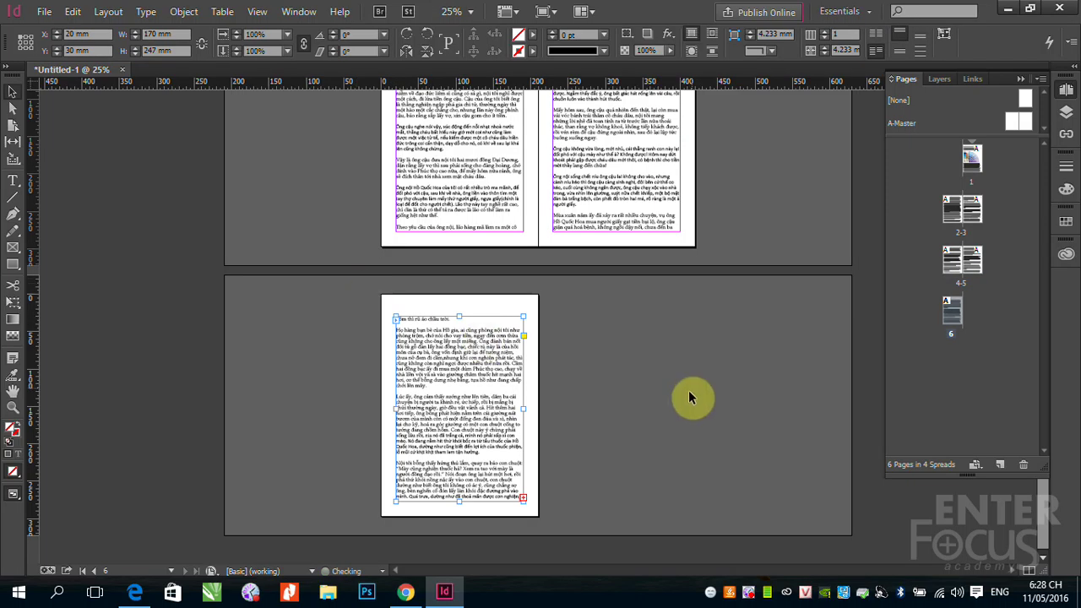
Undo that placement, autoflow from page 6 to page 11, and apply A-Master to page 11
key("ctrl+z")
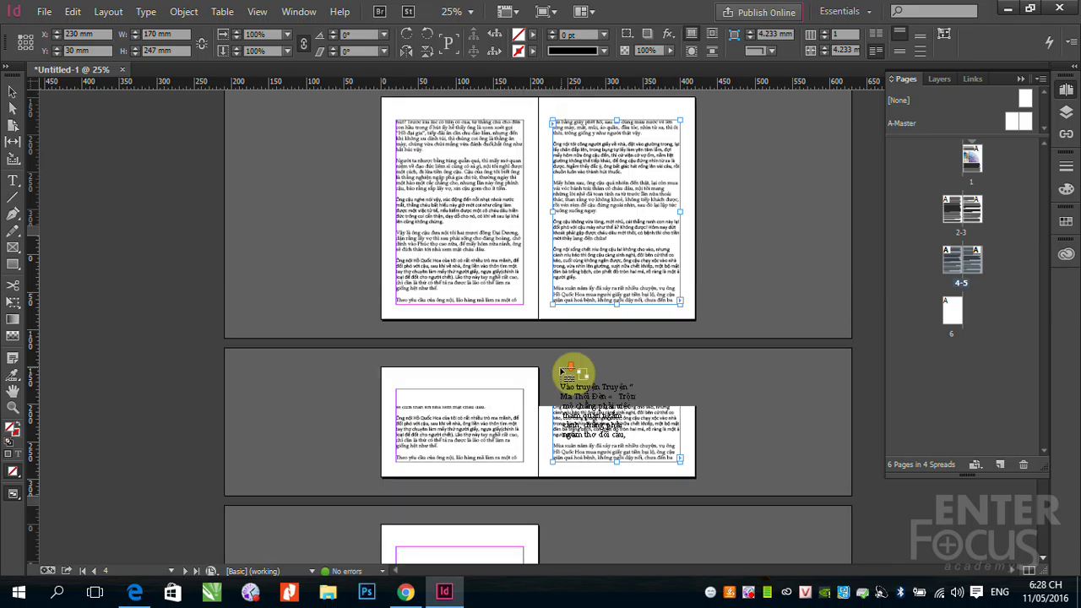
key("Escape")
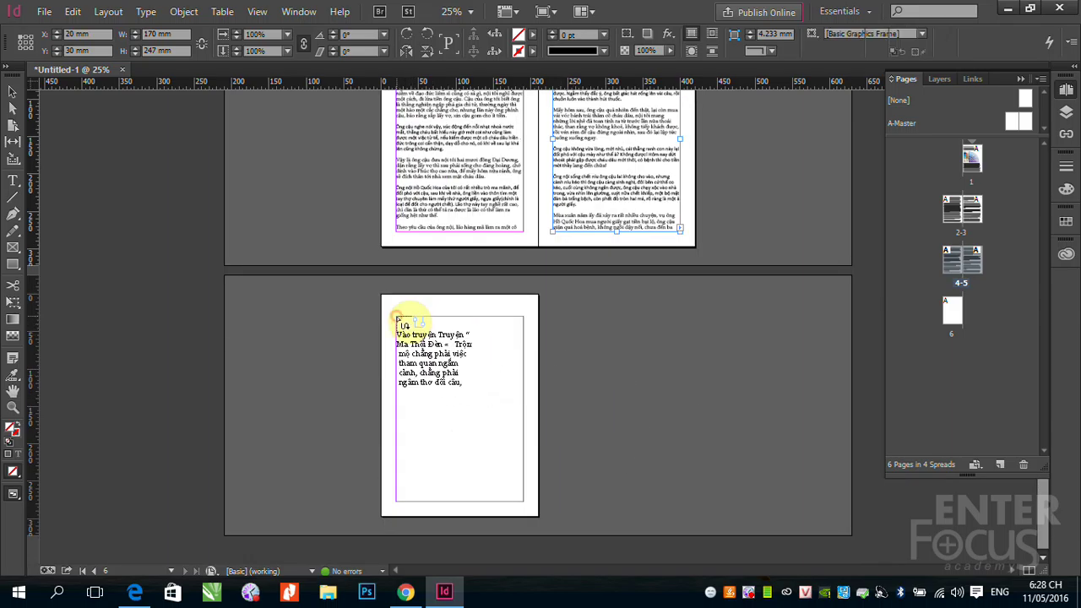
left_click(538, 389, "shift")
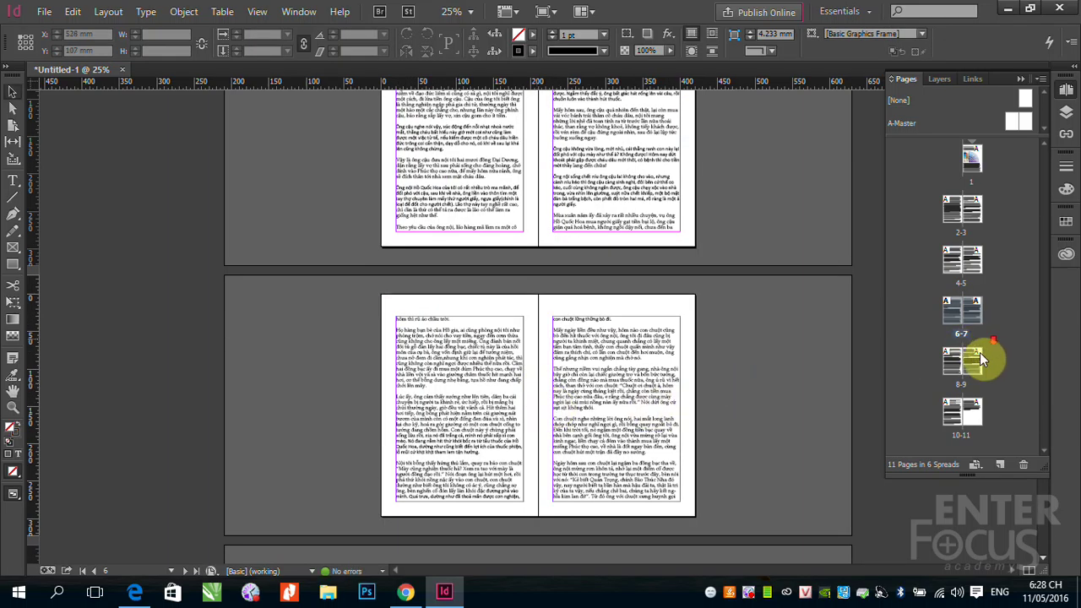
left_click(977, 417, "alt")
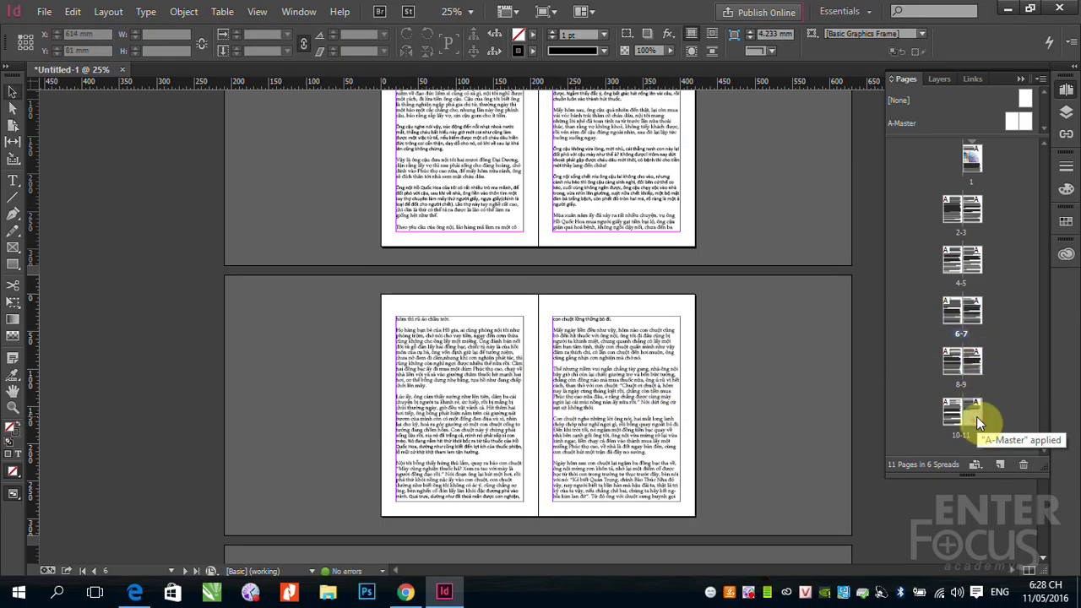
double_click(976, 417)
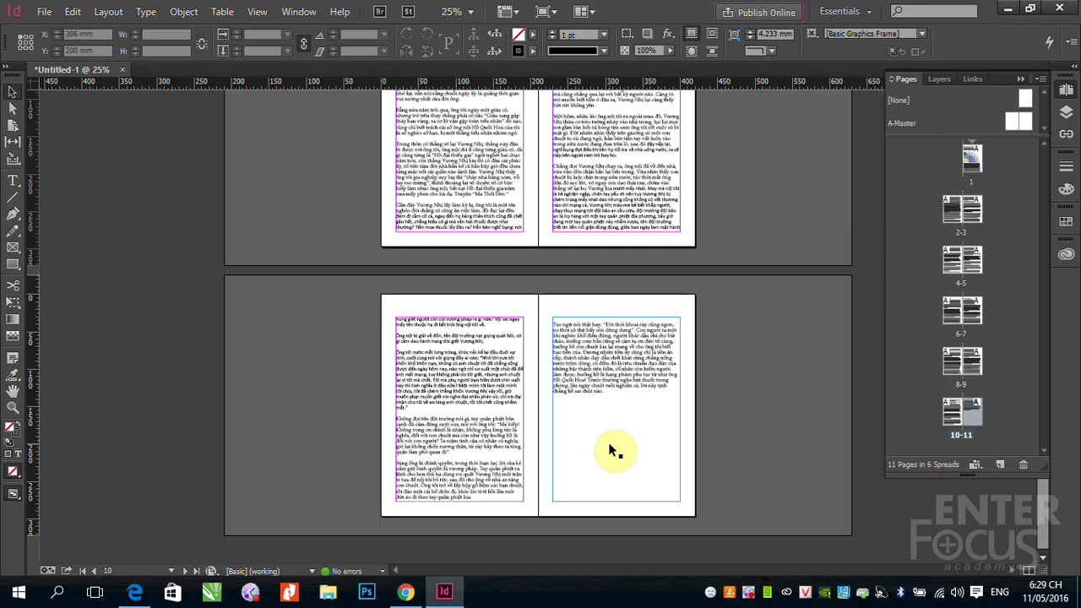
Undo the story text and image placed on page 1
scroll(620, 362, "up", 3)
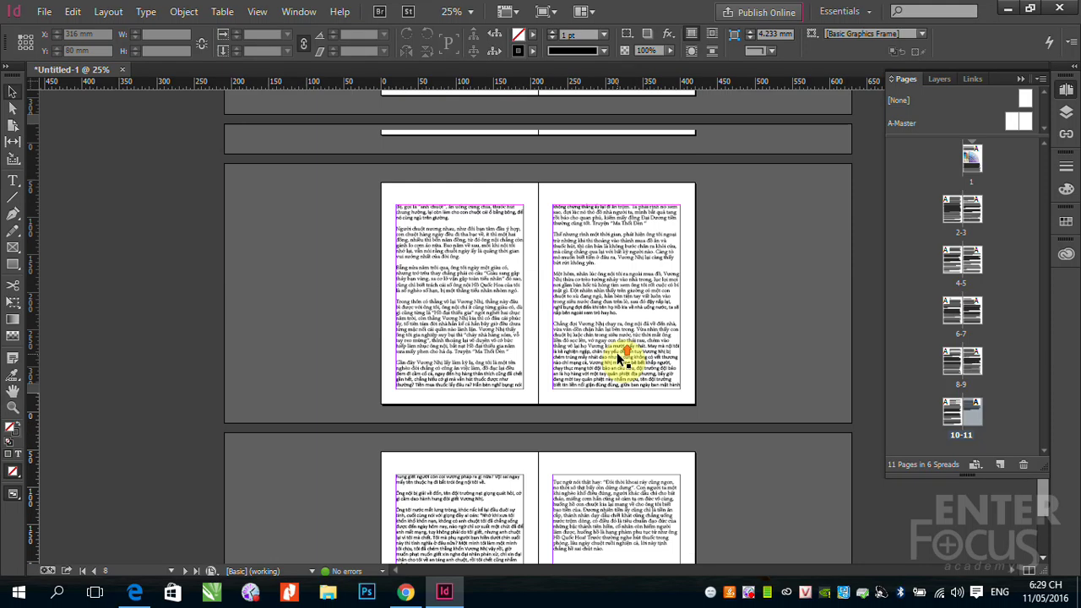
scroll(622, 359, "up", 6)
scroll(646, 333, "up", 5)
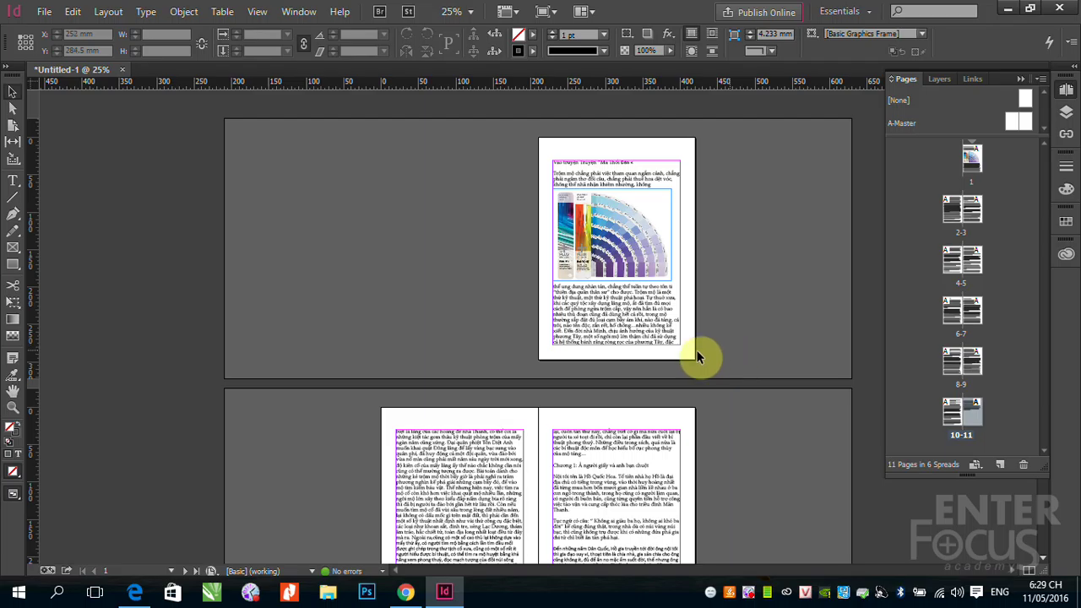
scroll(700, 356, "down", 2)
left_click(608, 258)
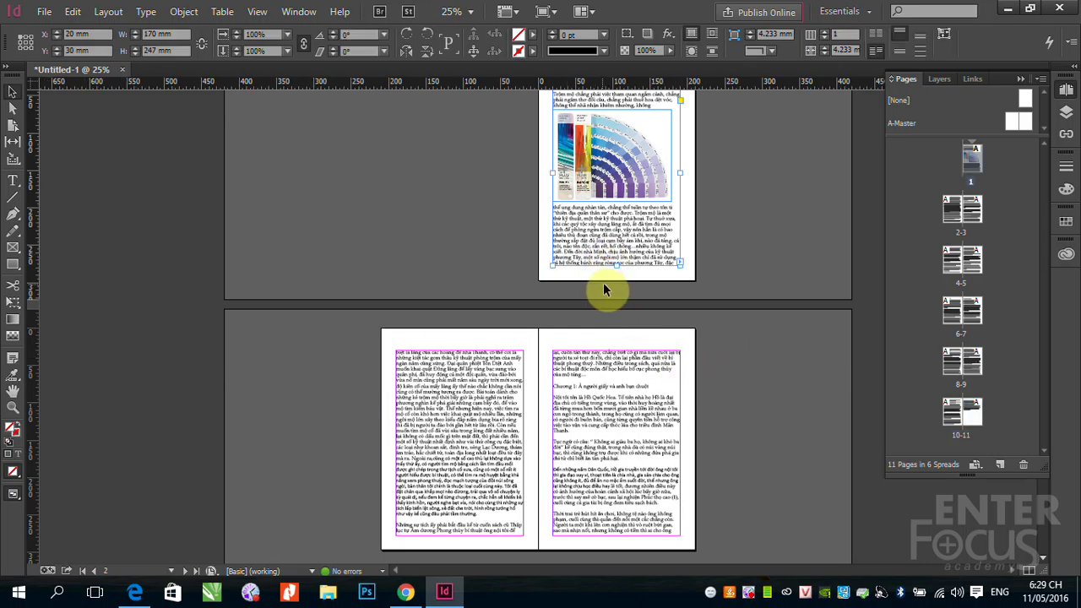
key("ctrl+z")
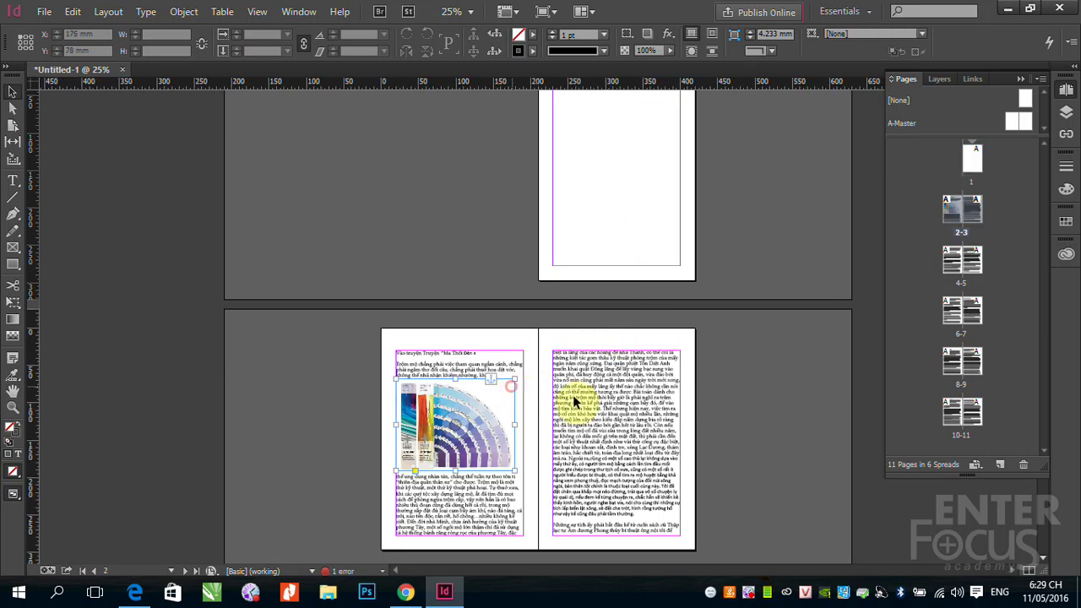
left_click(601, 404)
key("ctrl+z")
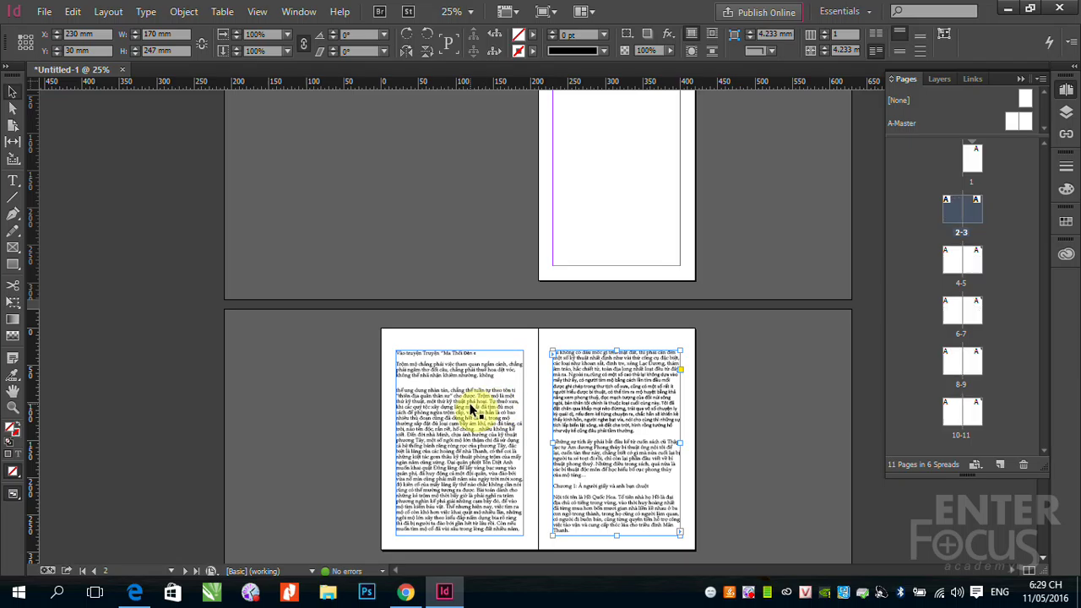
key("ctrl+z")
Undo the text flow on pages 2 through 11, leaving every page blank
key("ctrl+z")
scroll(485, 422, "down", 3)
left_click(482, 418)
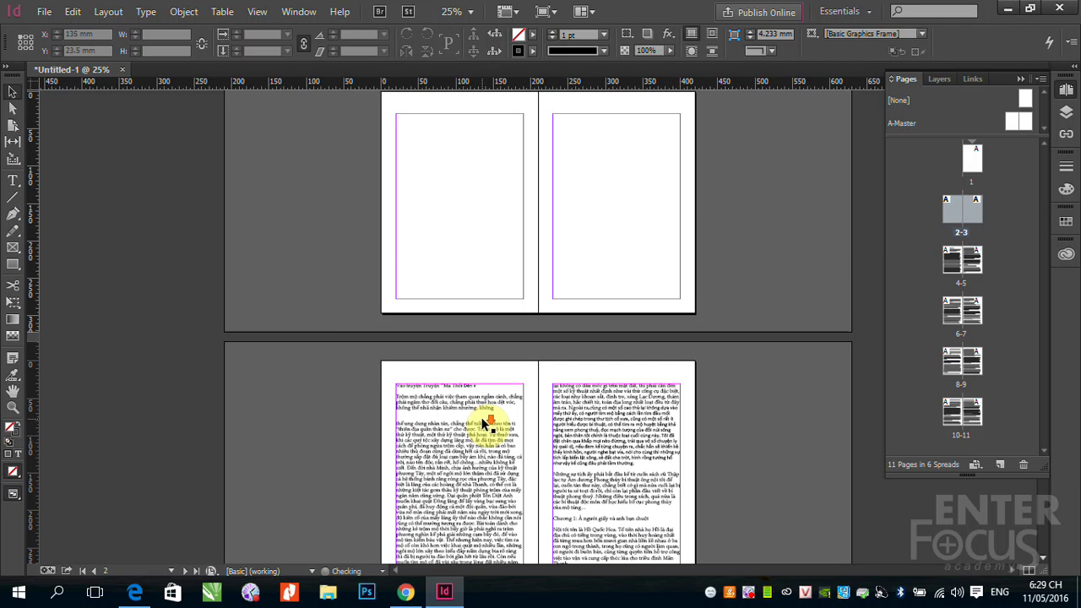
key("ctrl+z")
key("ctrl+z")
scroll(604, 444, "down", 3)
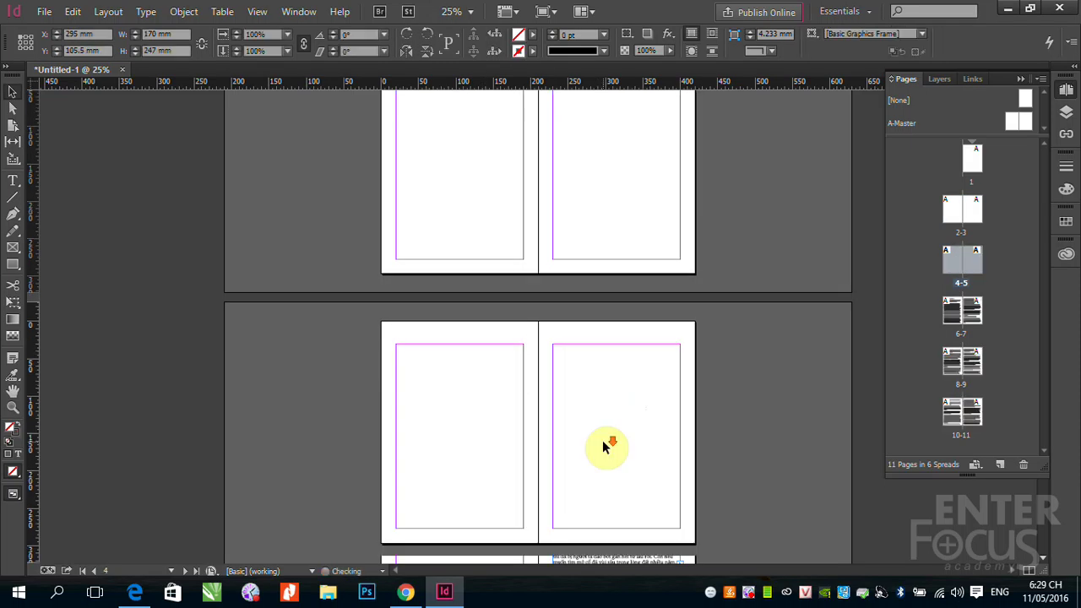
scroll(602, 446, "down", 3)
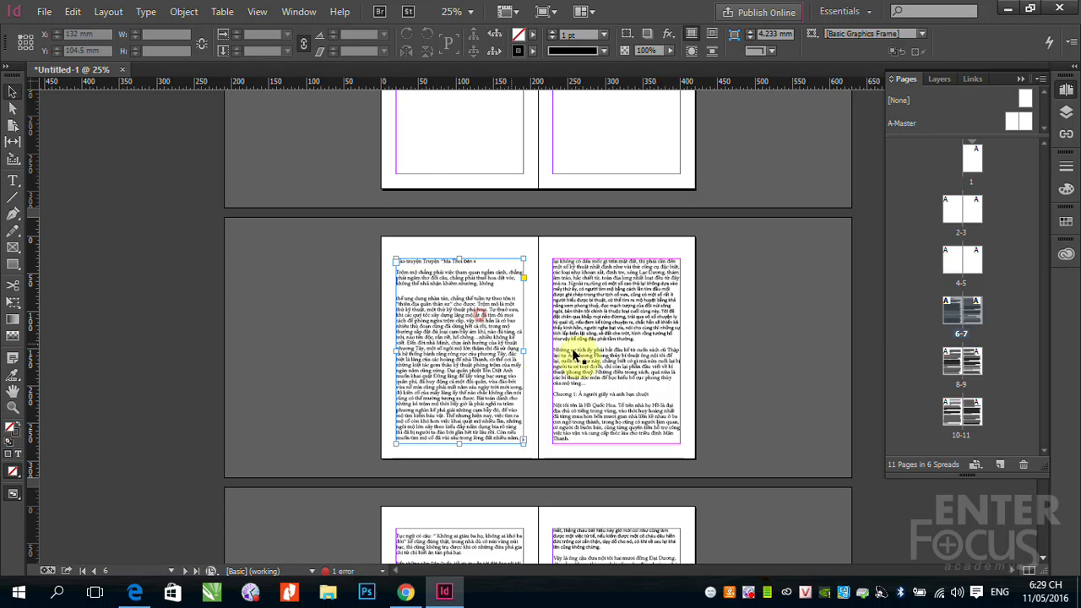
key("ctrl+z")
key("ctrl+z")
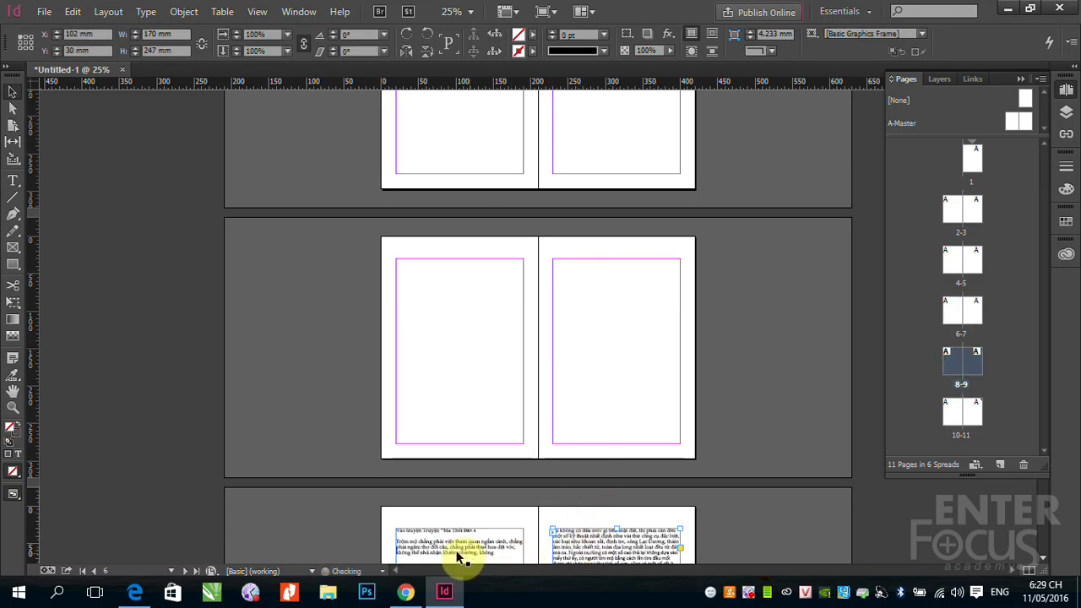
key("ctrl+z")
scroll(507, 507, "down", 3)
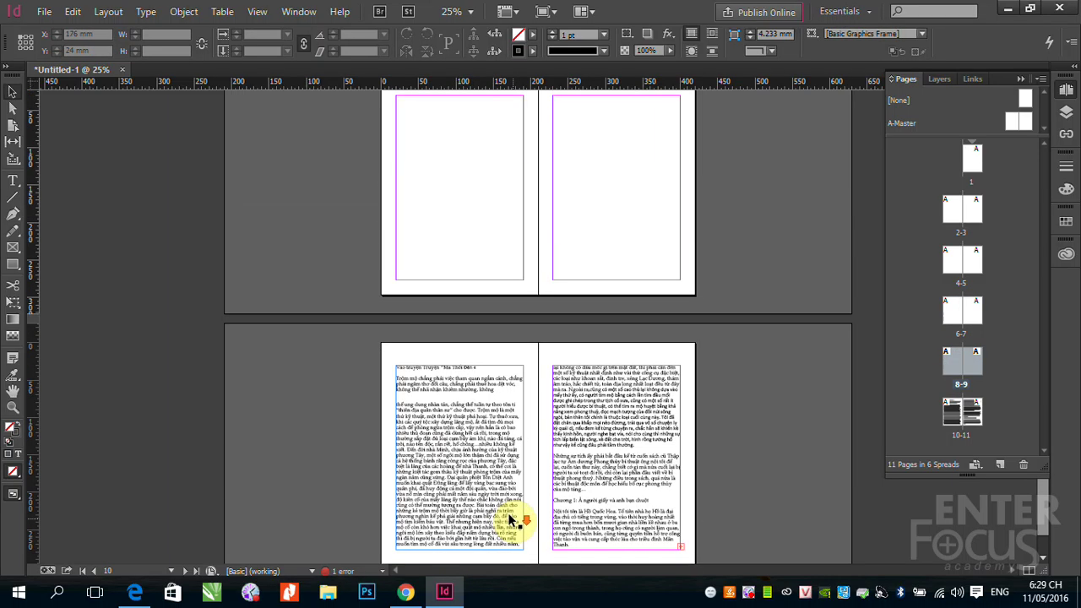
key("ctrl+z")
key("ctrl+z")
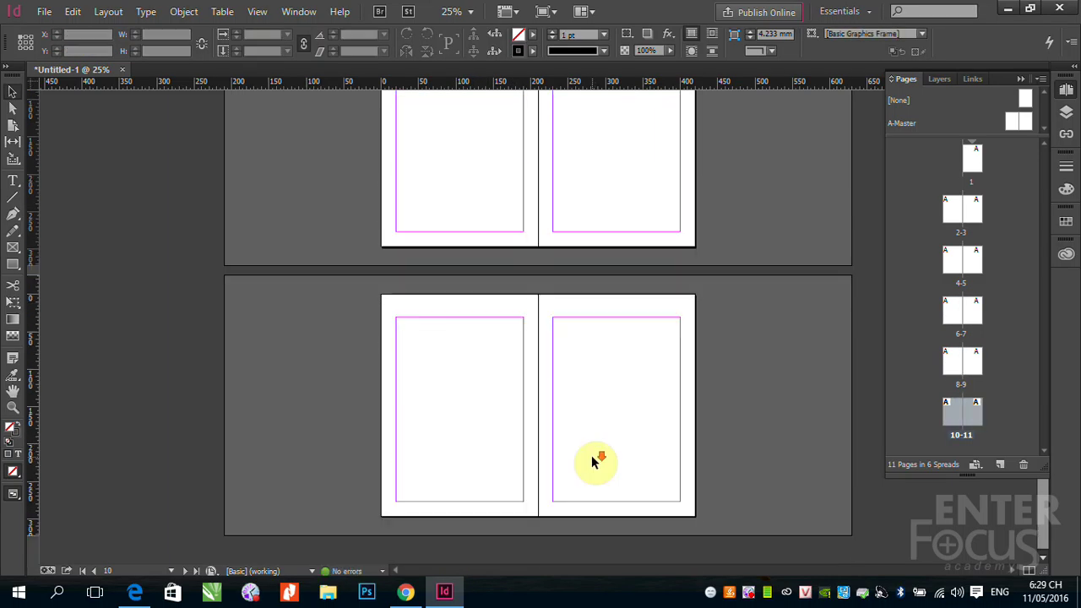
scroll(531, 460, "up", 15)
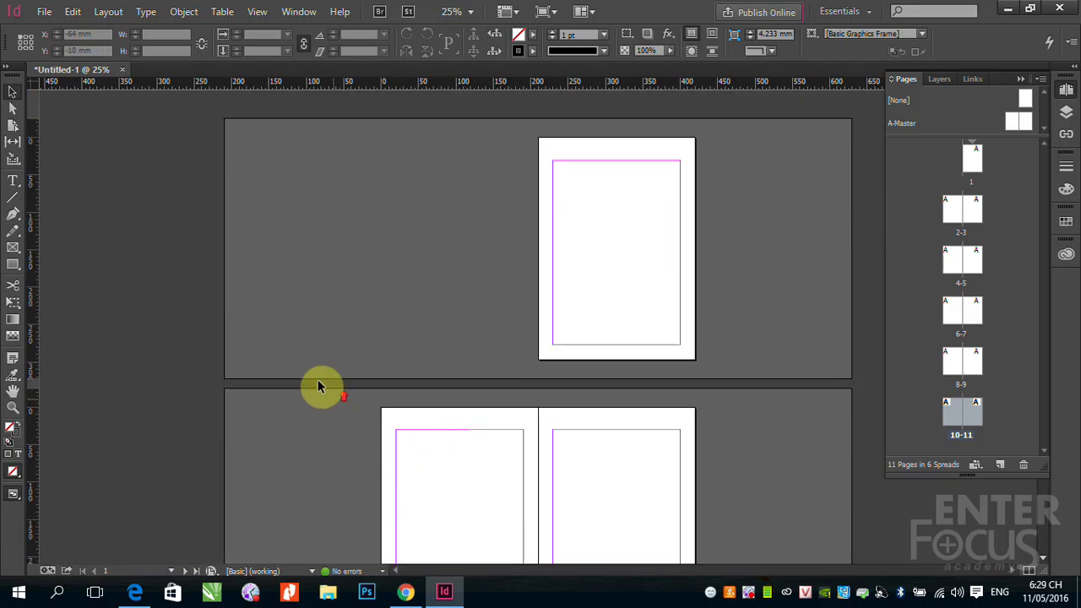
left_click(44, 12)
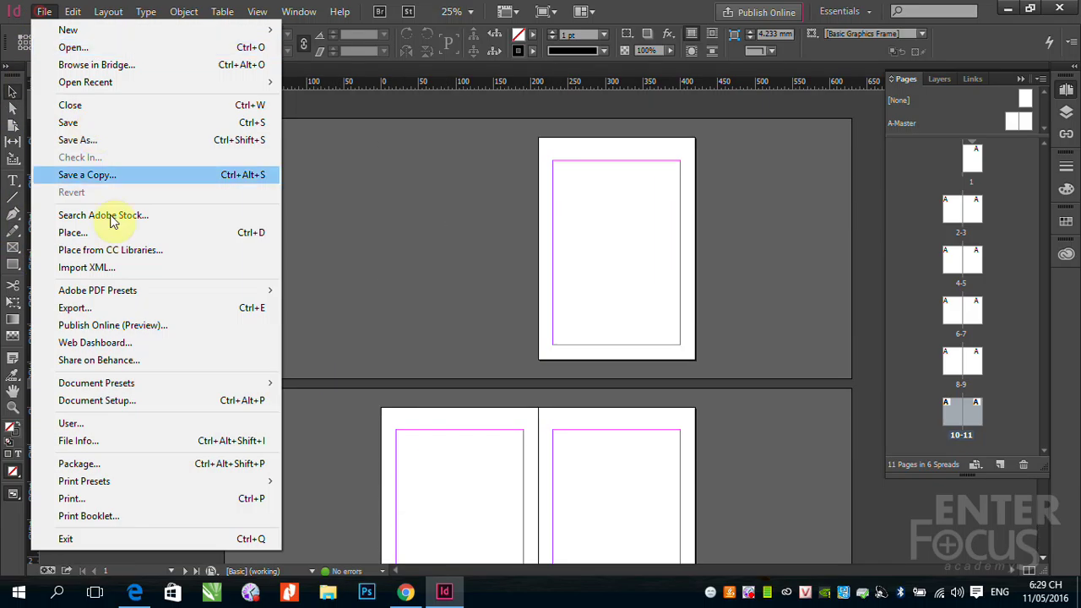
left_click(84, 233)
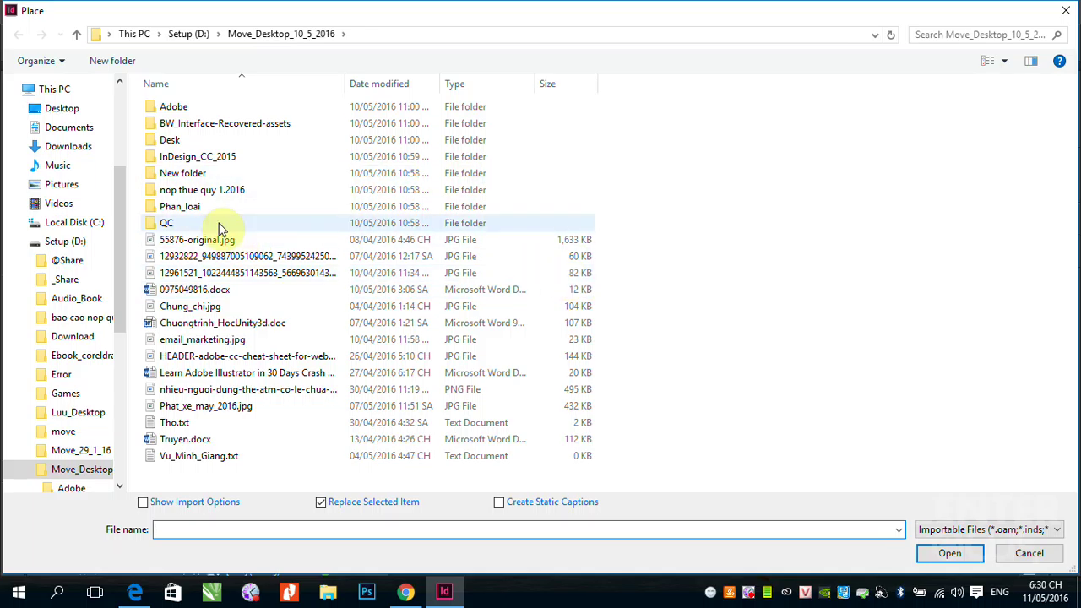
double_click(170, 140)
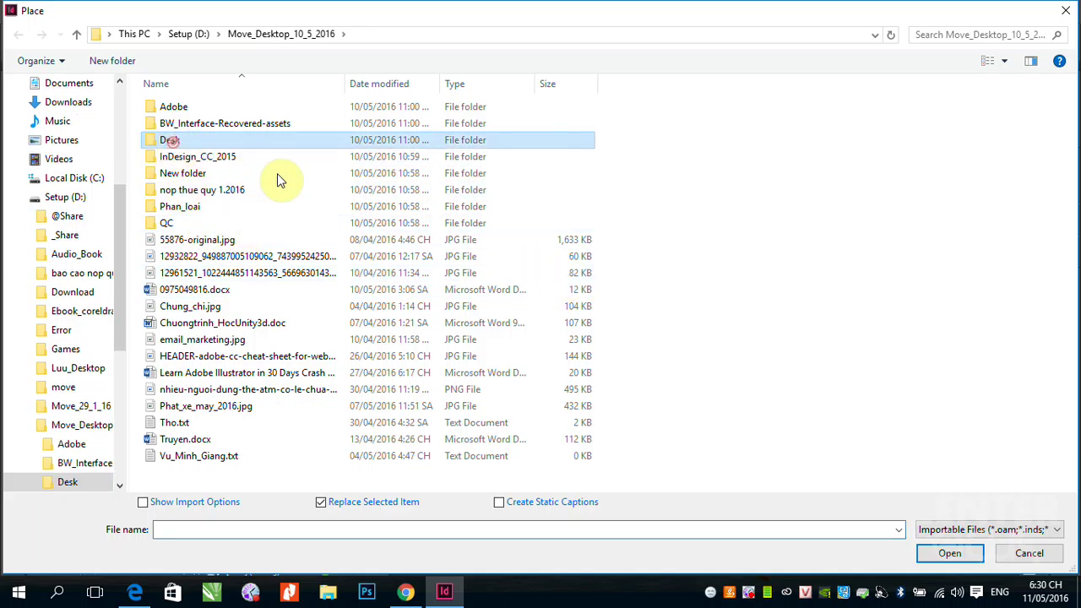
scroll(200, 176, "up", 4, "ctrl")
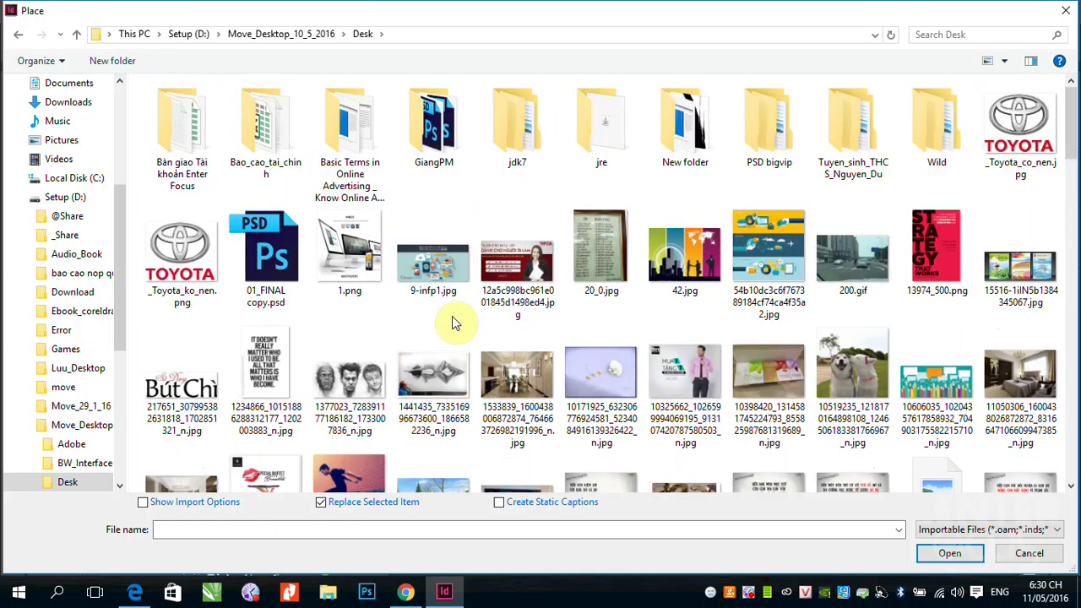
left_click(342, 383)
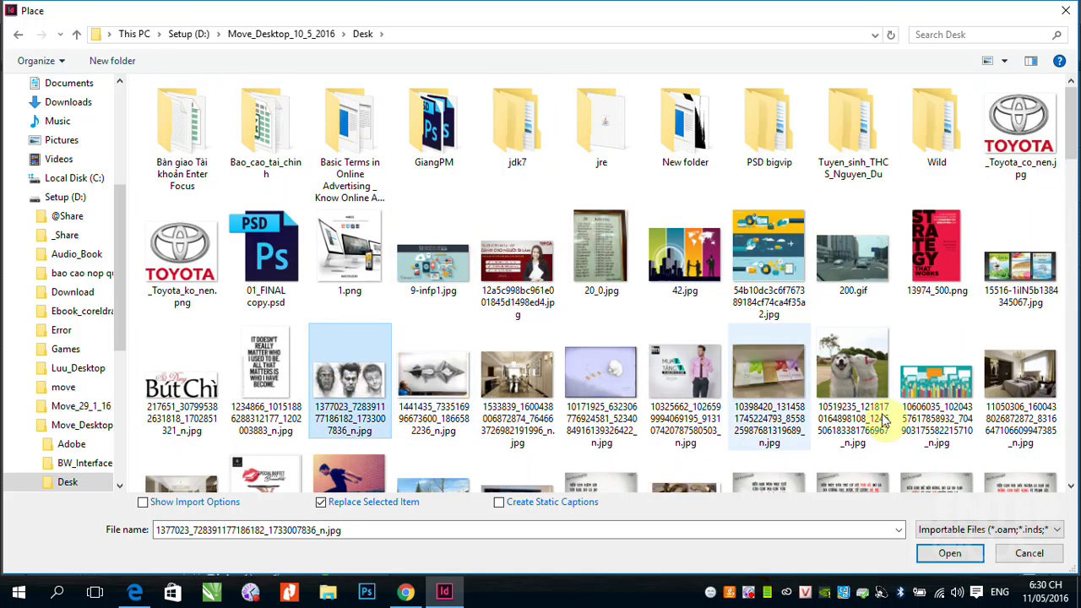
left_click(948, 553)
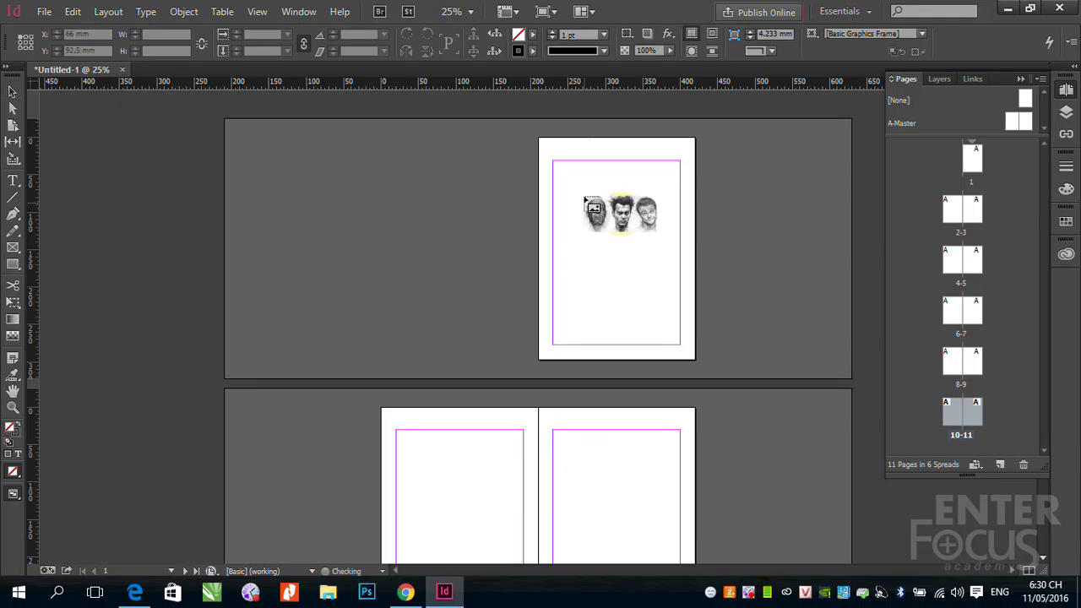
left_click_drag(526, 141, 656, 293)
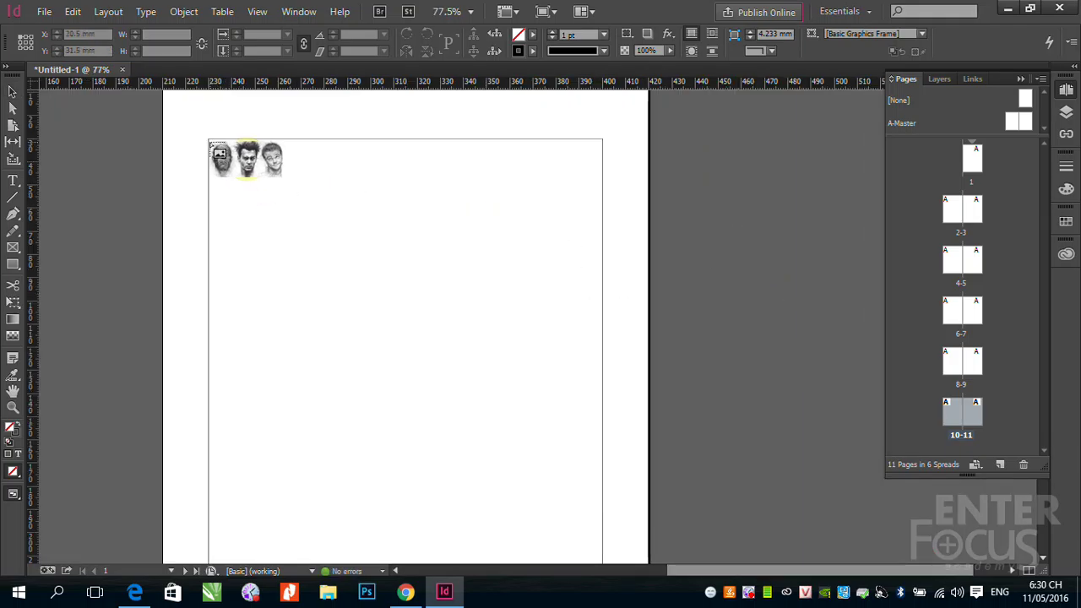
left_click(209, 141)
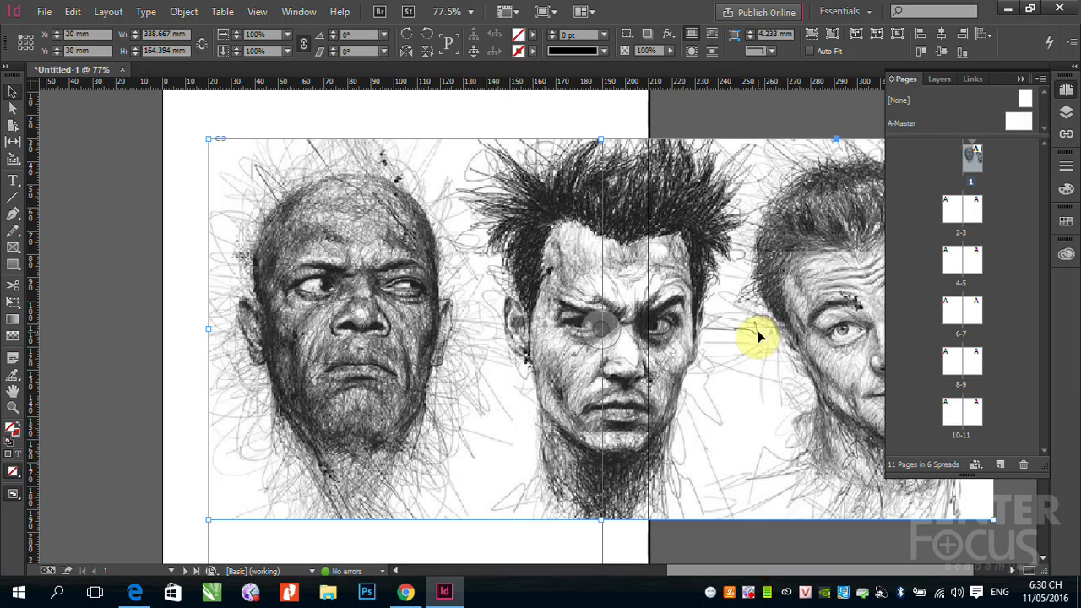
key("ctrl+z")
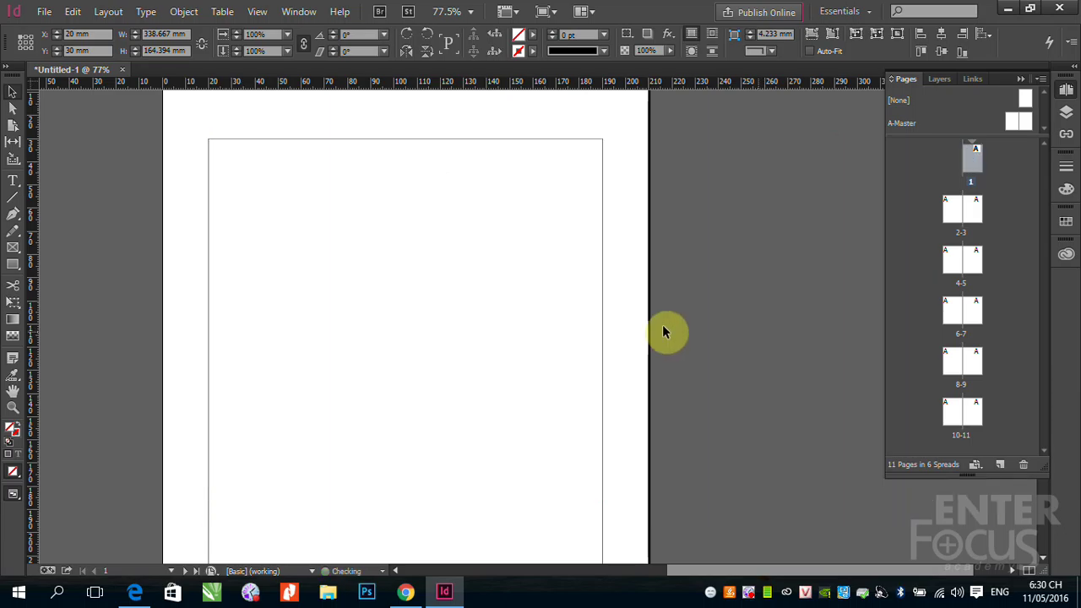
left_click(44, 14)
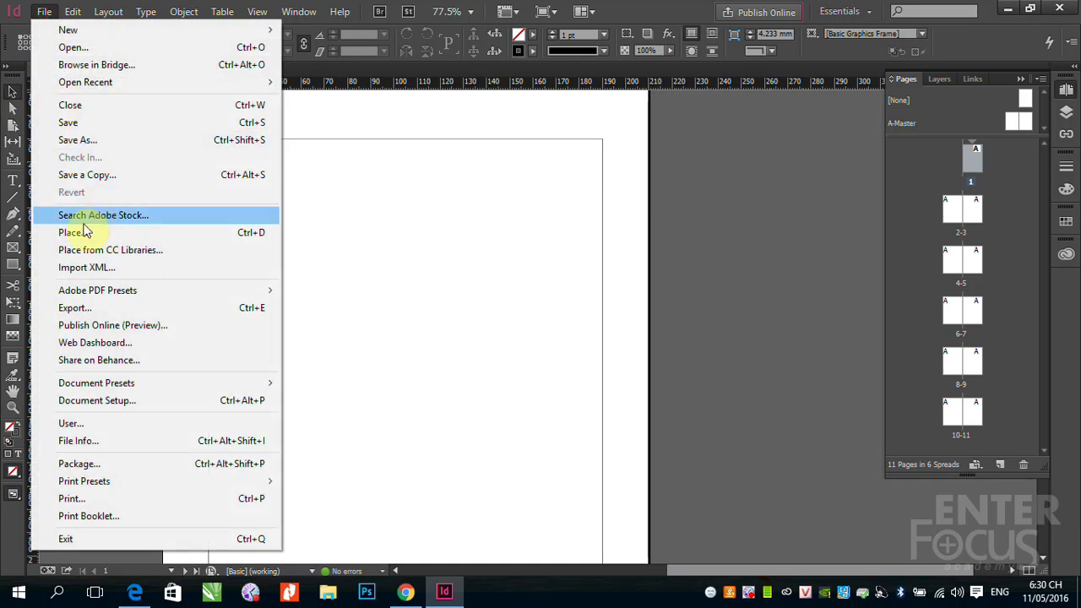
left_click(42, 232)
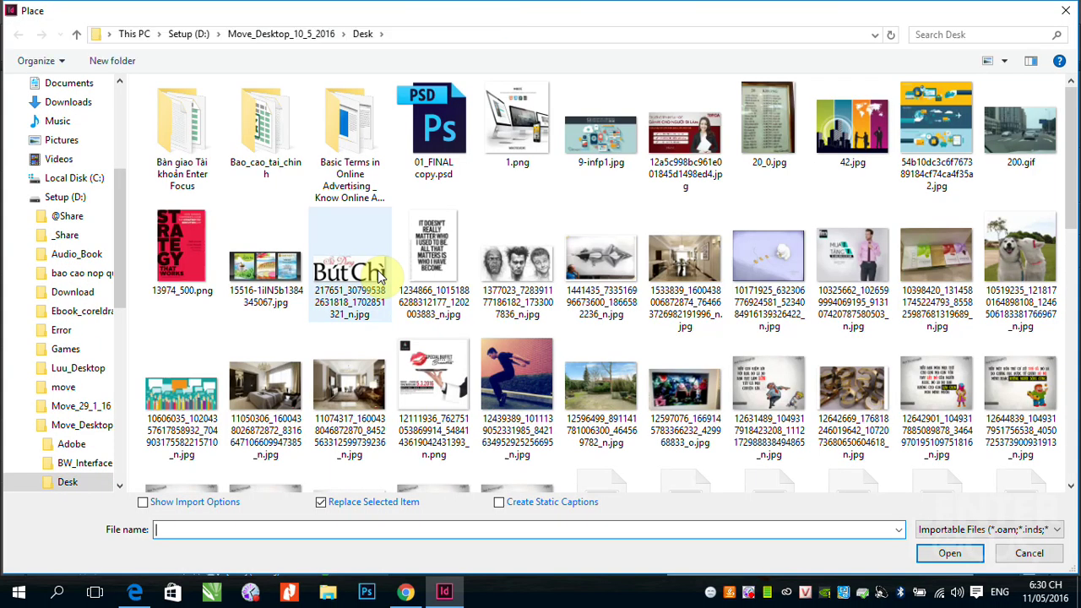
double_click(337, 388)
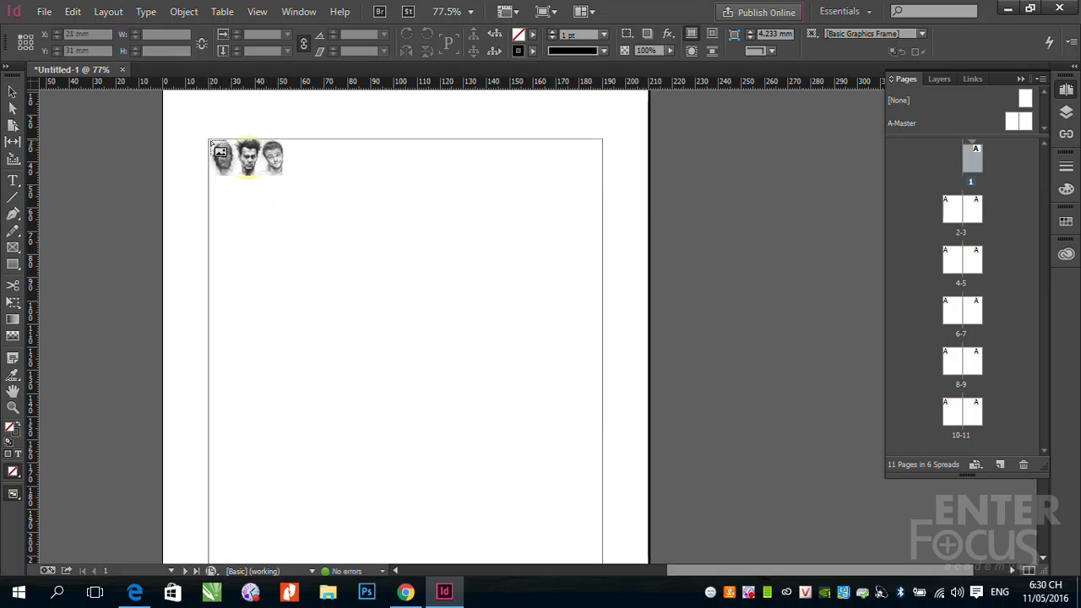
left_click_drag(210, 140, 600, 368)
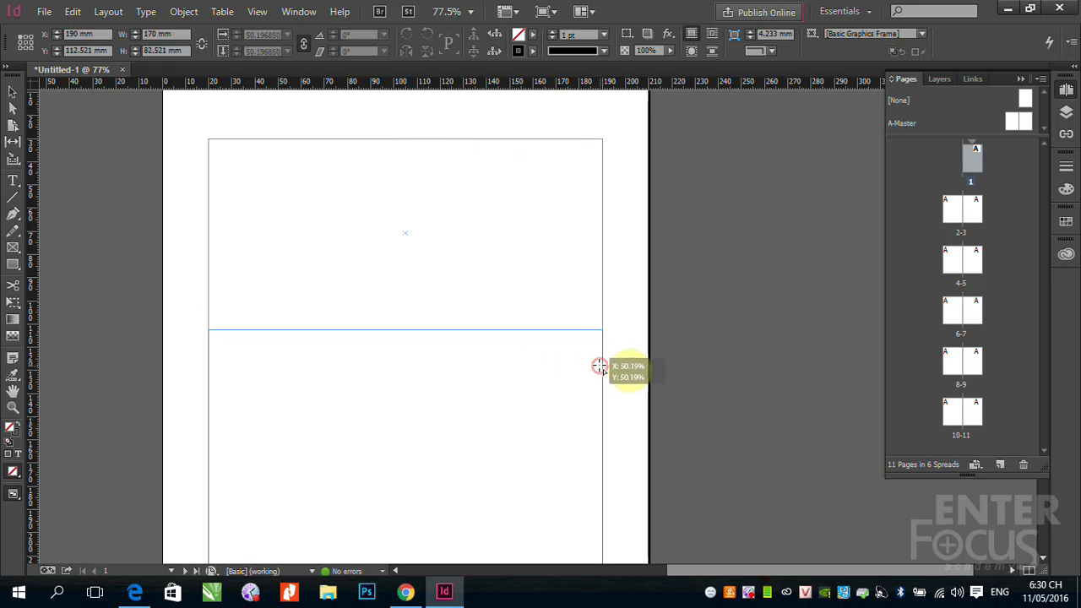
left_click_drag(600, 368, 599, 367)
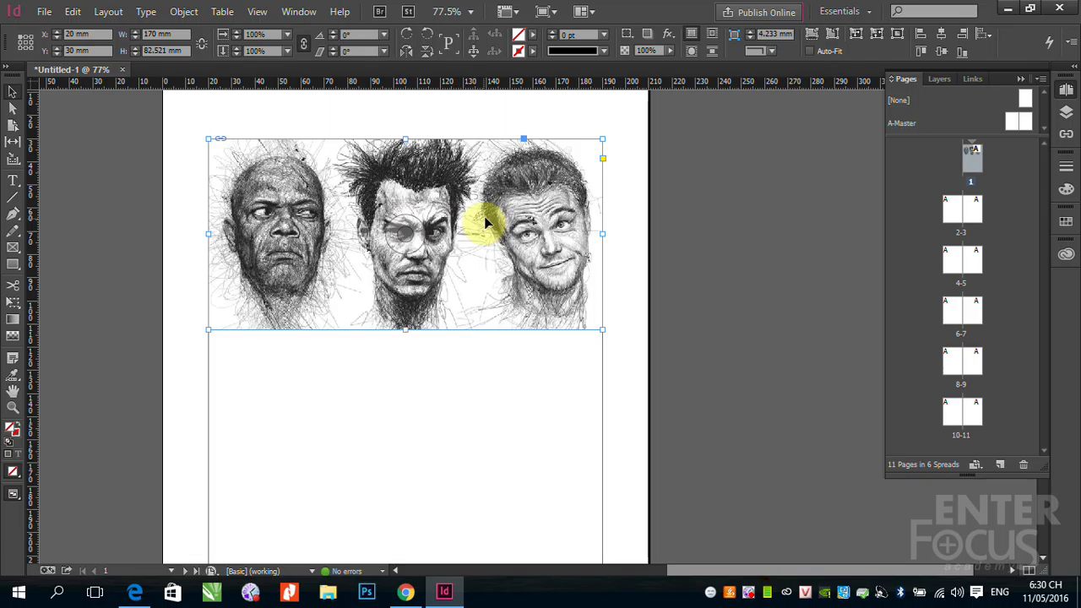
key("Delete")
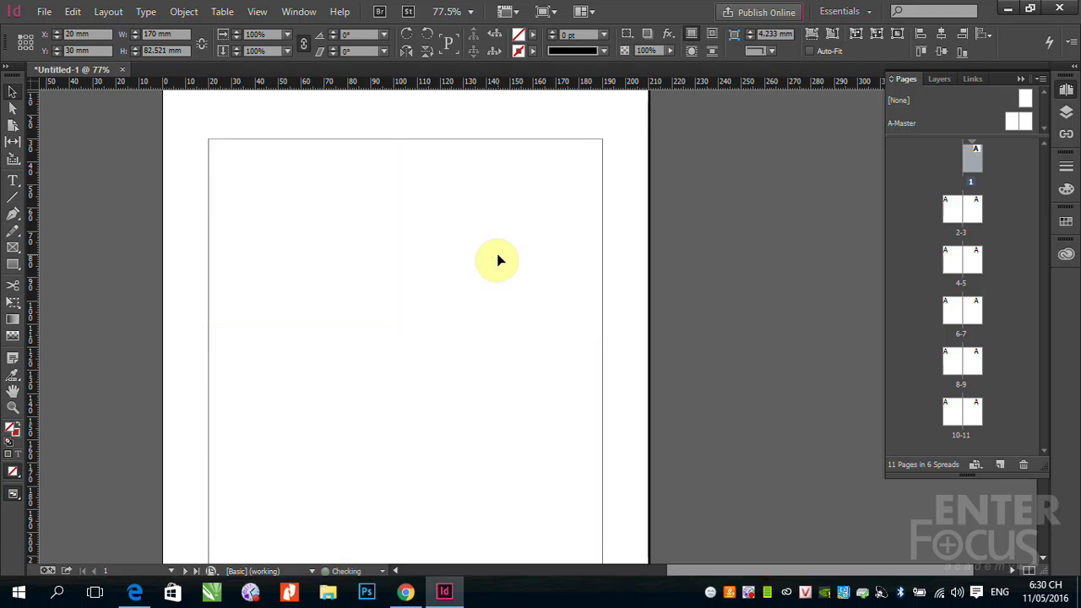
Draw a rectangle frame from the top-left margin and place the sketched-faces JPG in it
left_click(13, 263)
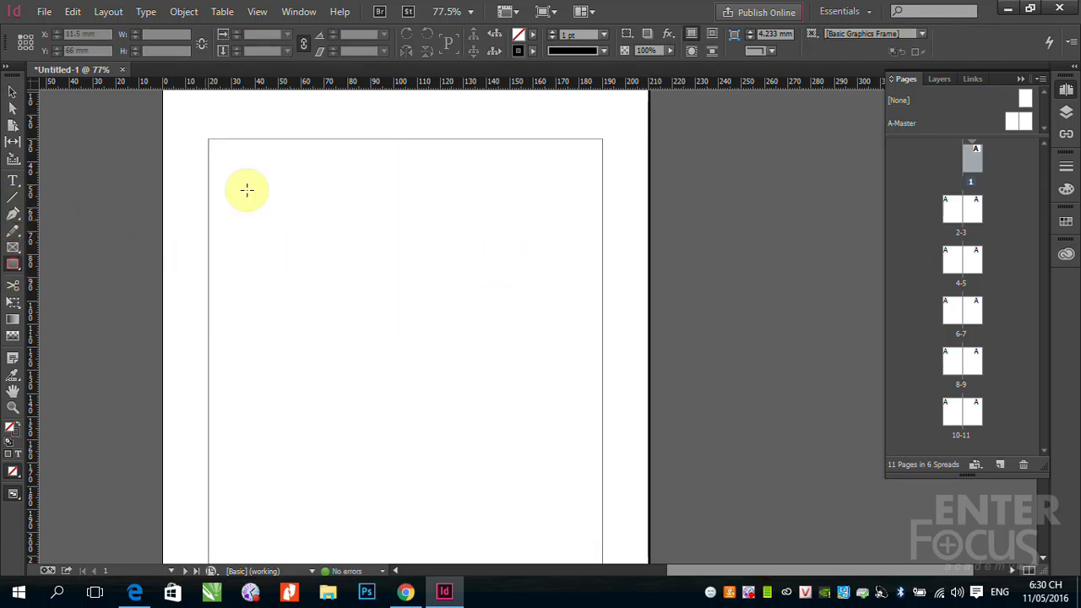
left_click_drag(211, 140, 604, 372)
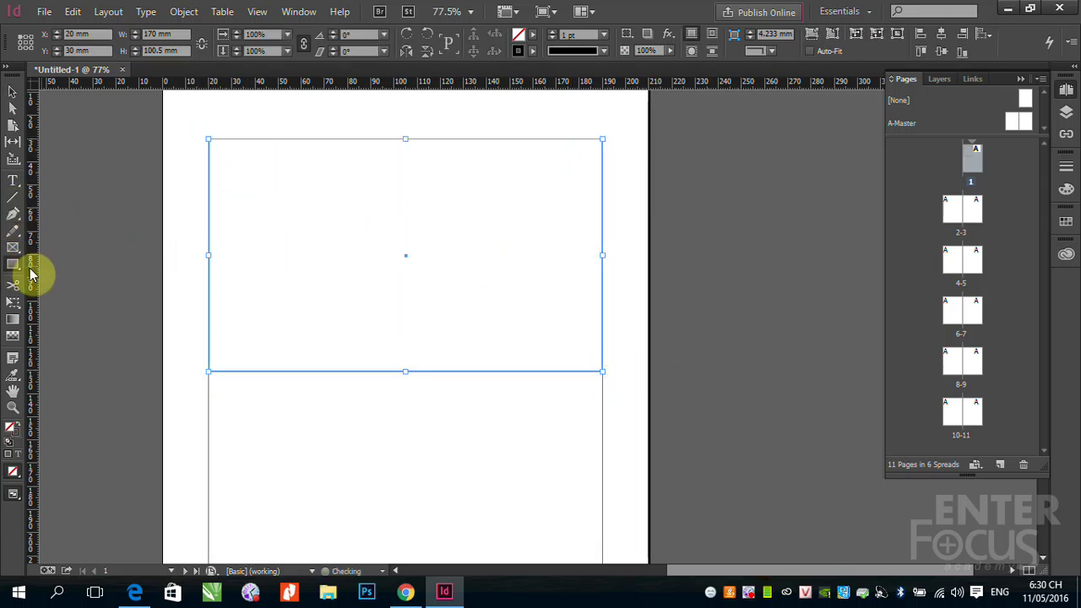
key("ctrl+d")
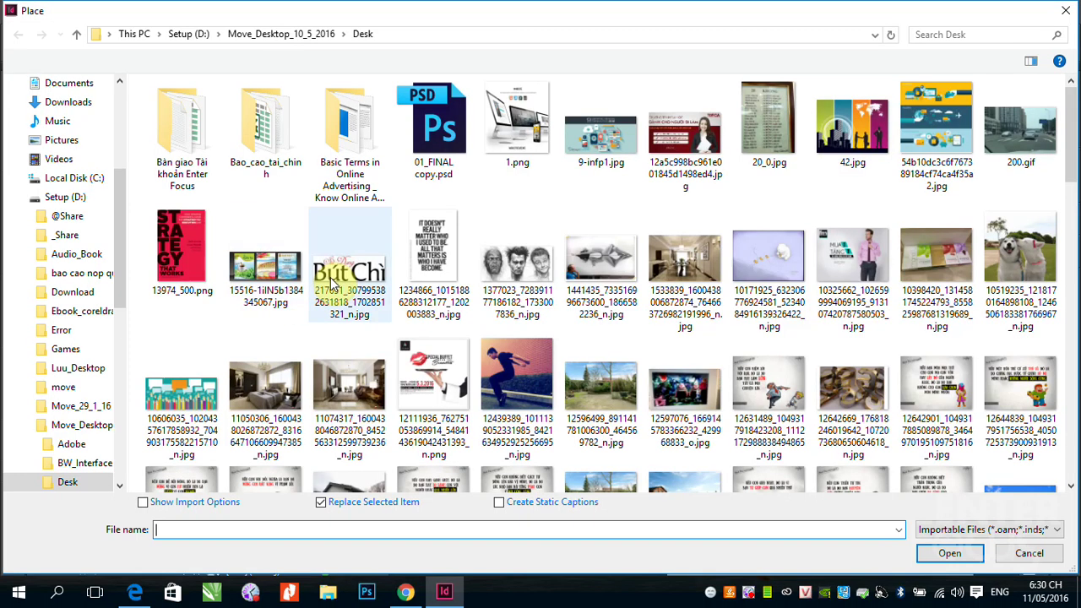
left_click(350, 380)
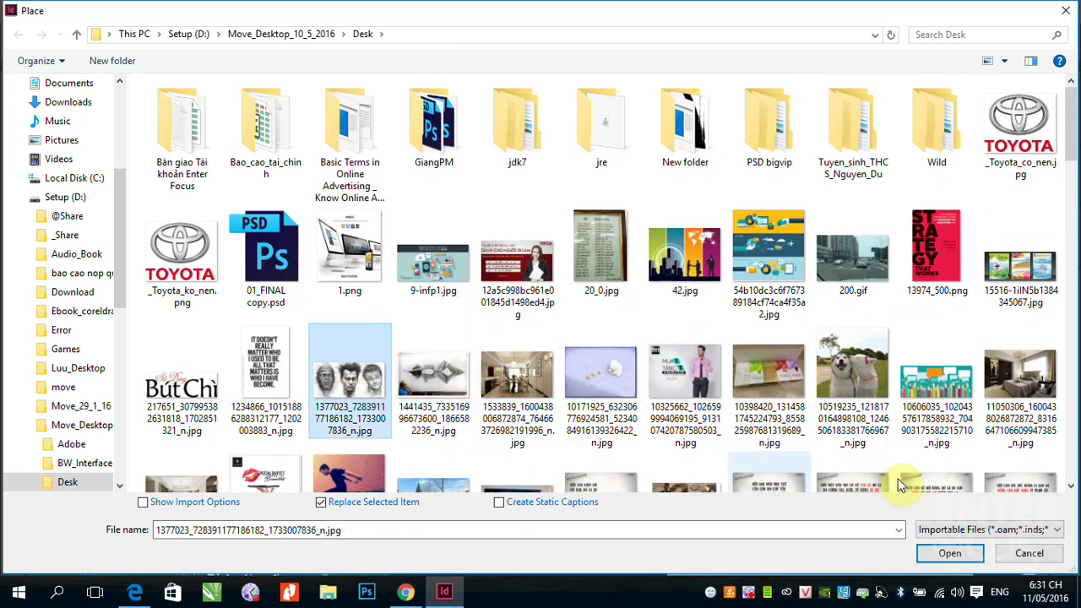
left_click(949, 553)
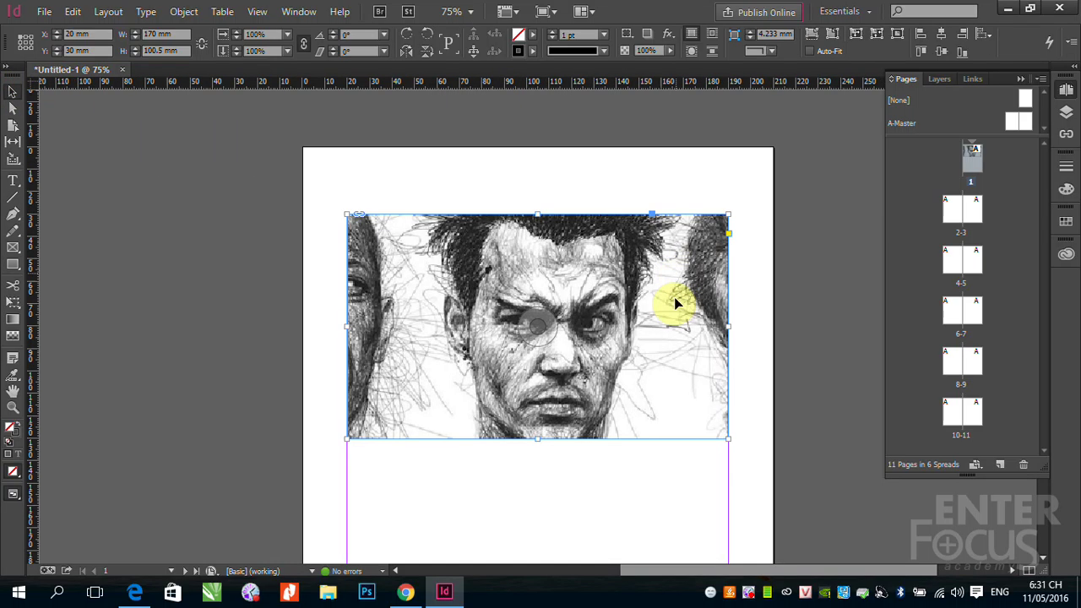
scroll(675, 271, "down", 1)
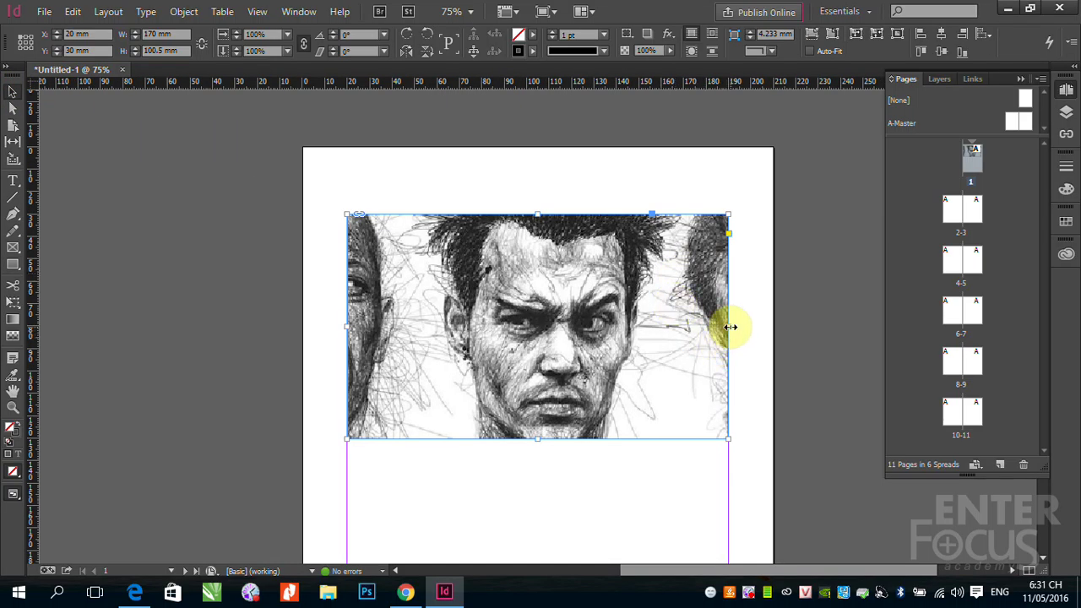
key("ctrl+minus")
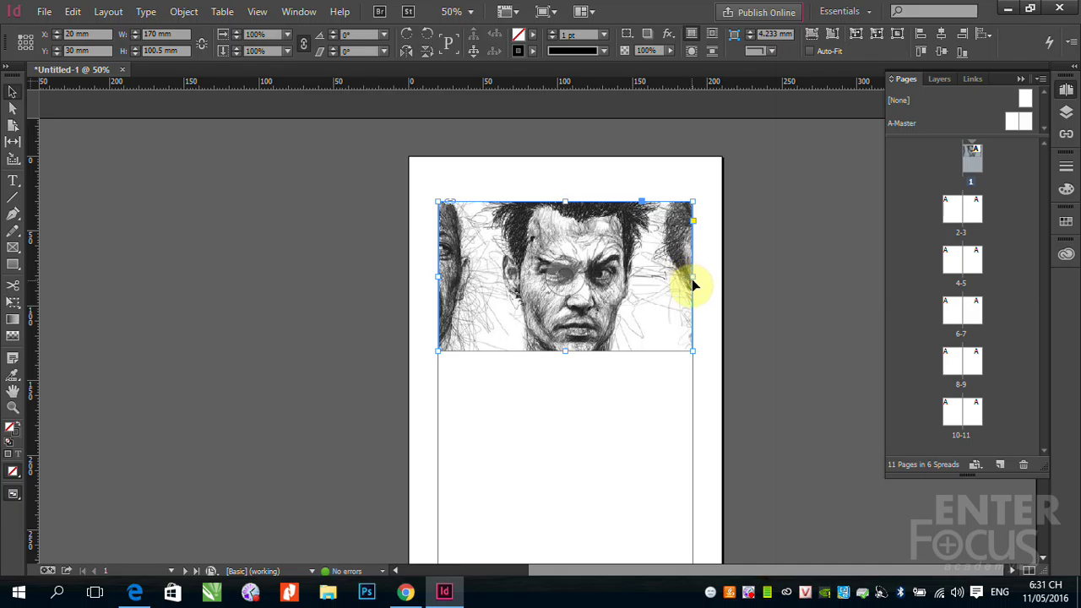
left_click_drag(692, 281, 819, 281)
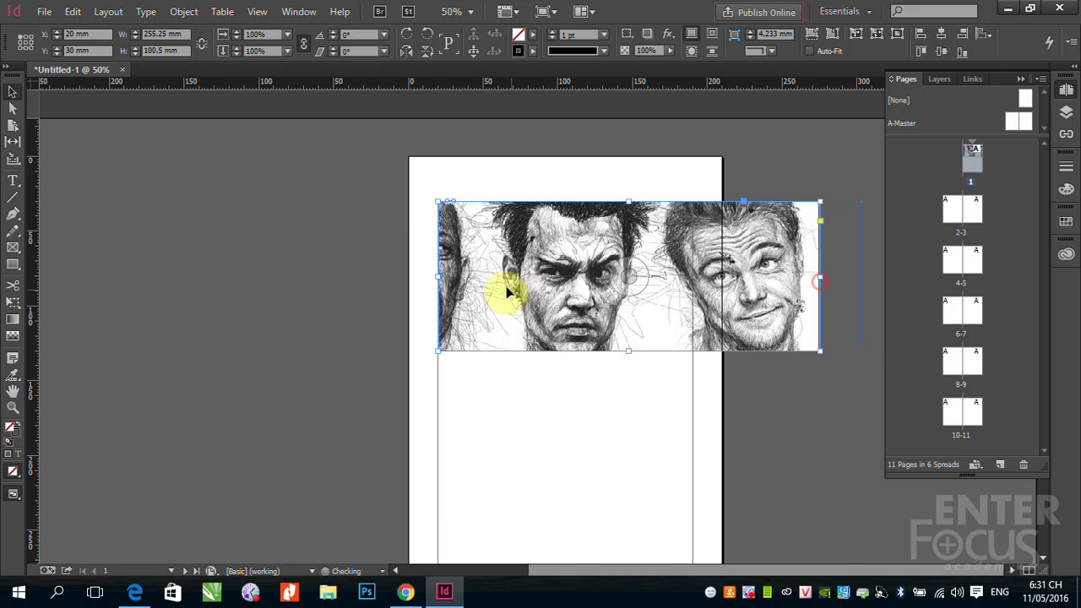
left_click_drag(439, 276, 255, 277)
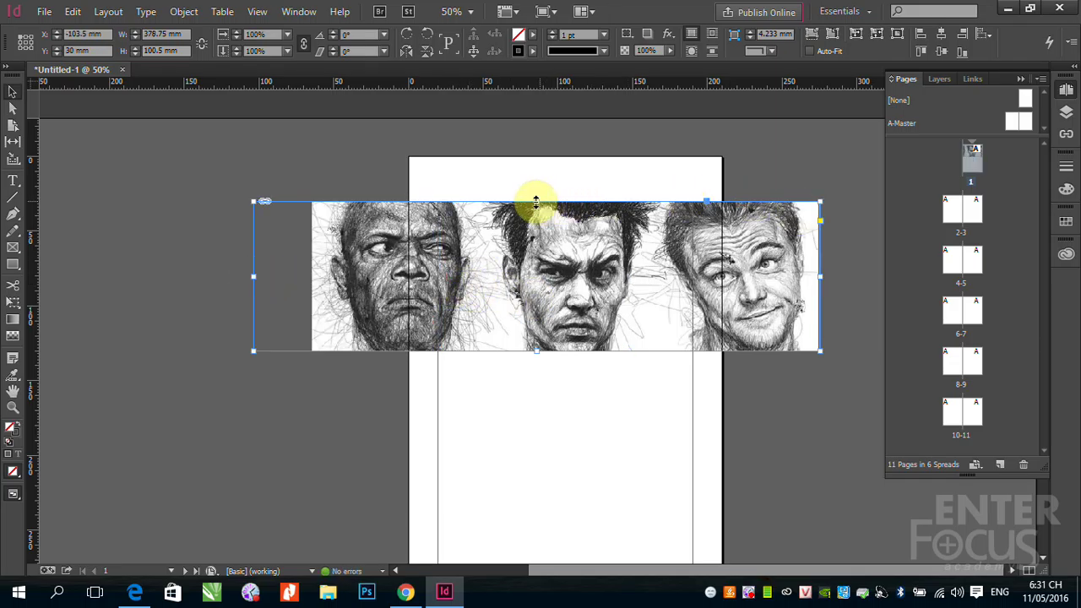
left_click_drag(537, 201, 545, 155)
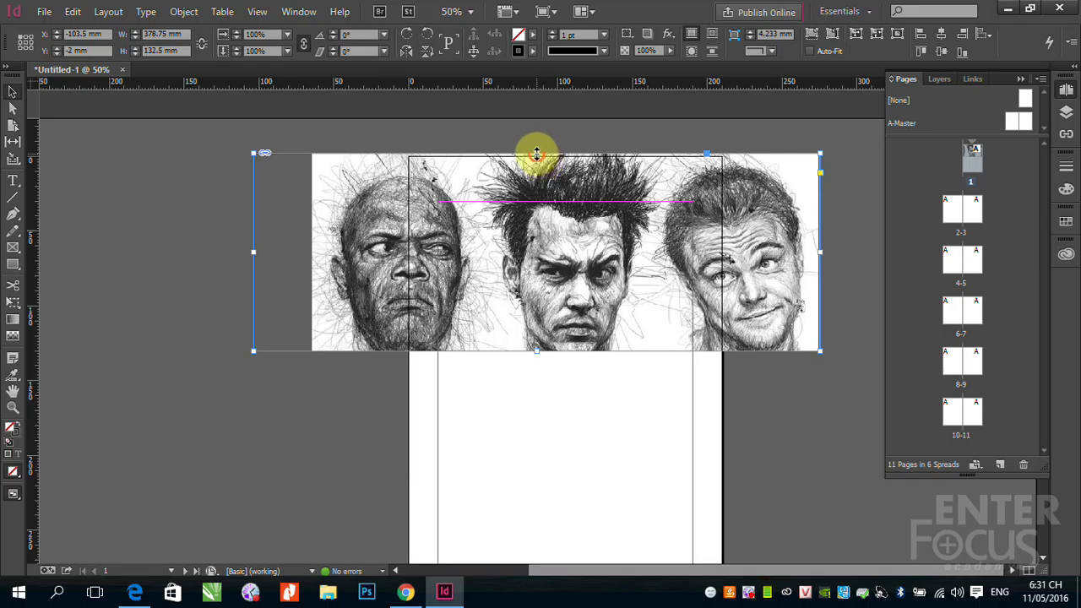
left_click_drag(537, 154, 545, 201)
left_click_drag(248, 286, 438, 282)
left_click_drag(822, 279, 692, 287)
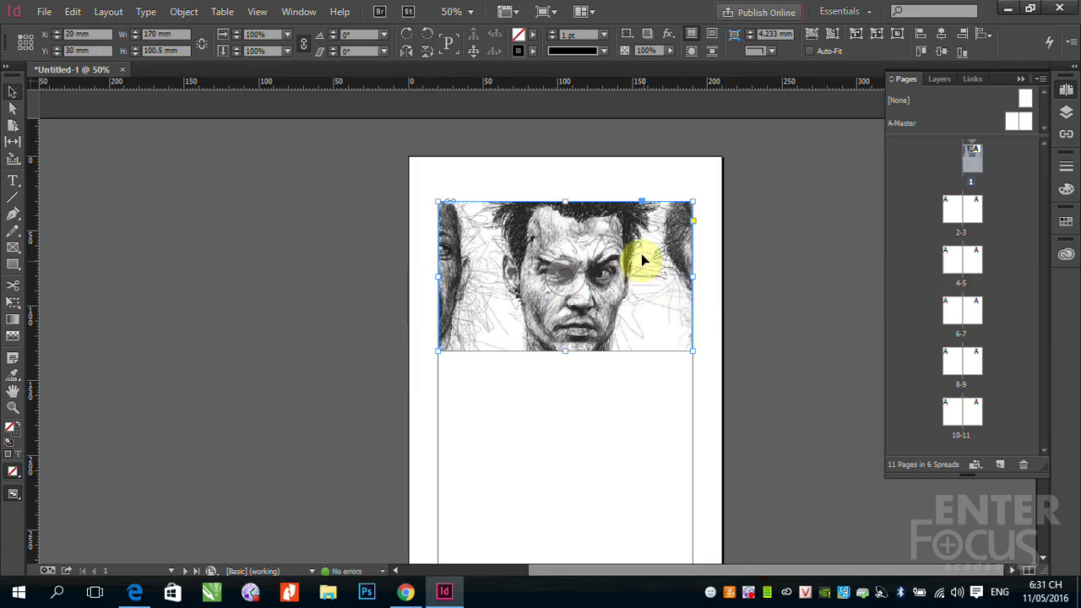
Fit the frame to the whole sketch, move it to the left margin, and trim its corner
right_click(635, 296)
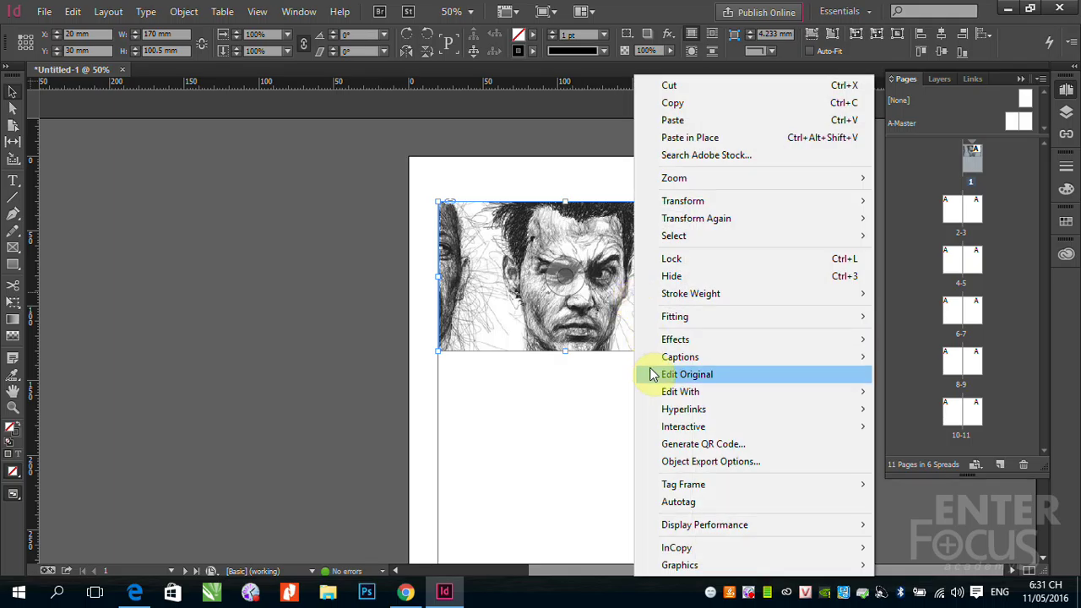
mouse_move(691, 317)
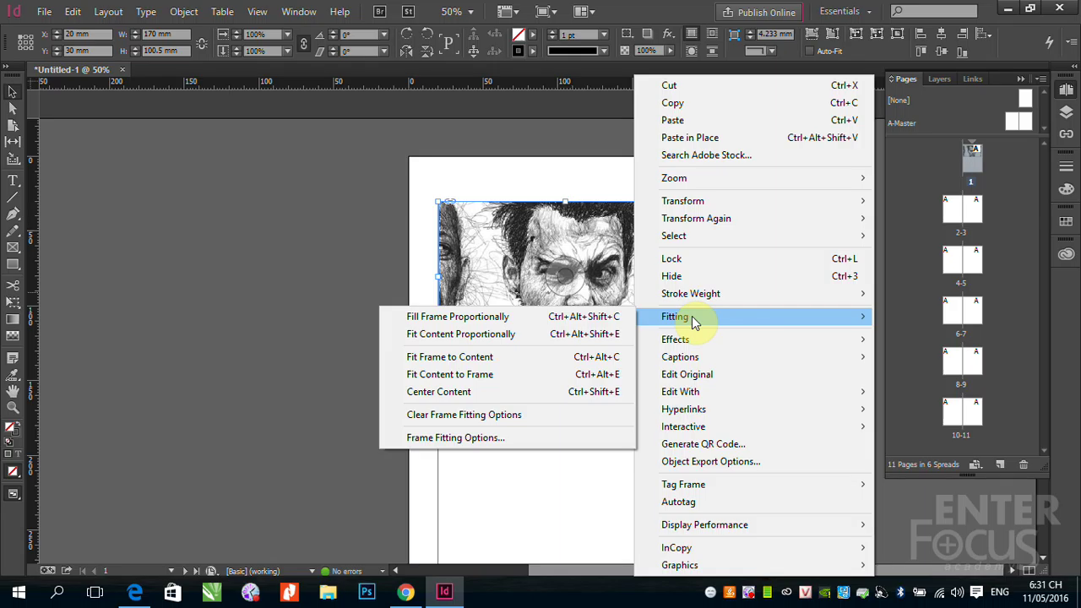
left_click(482, 363)
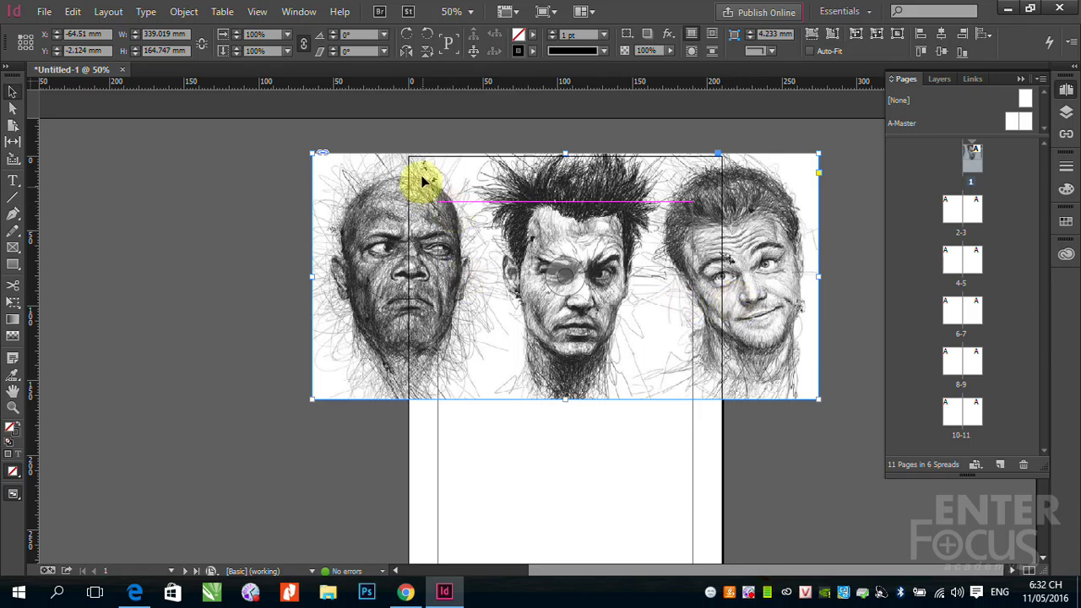
left_click_drag(431, 173, 564, 217)
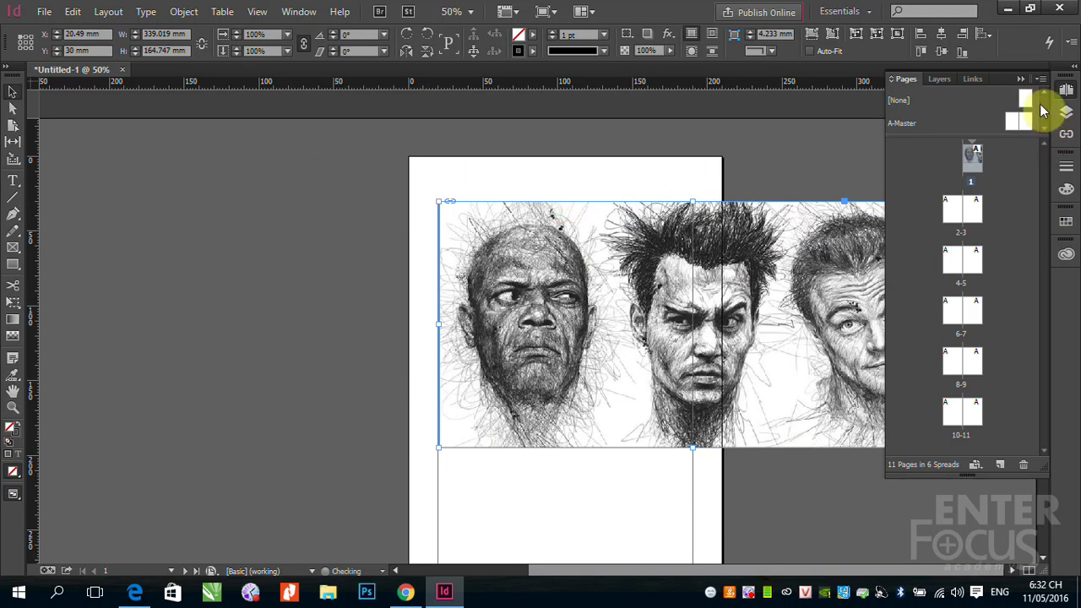
left_click(1021, 80)
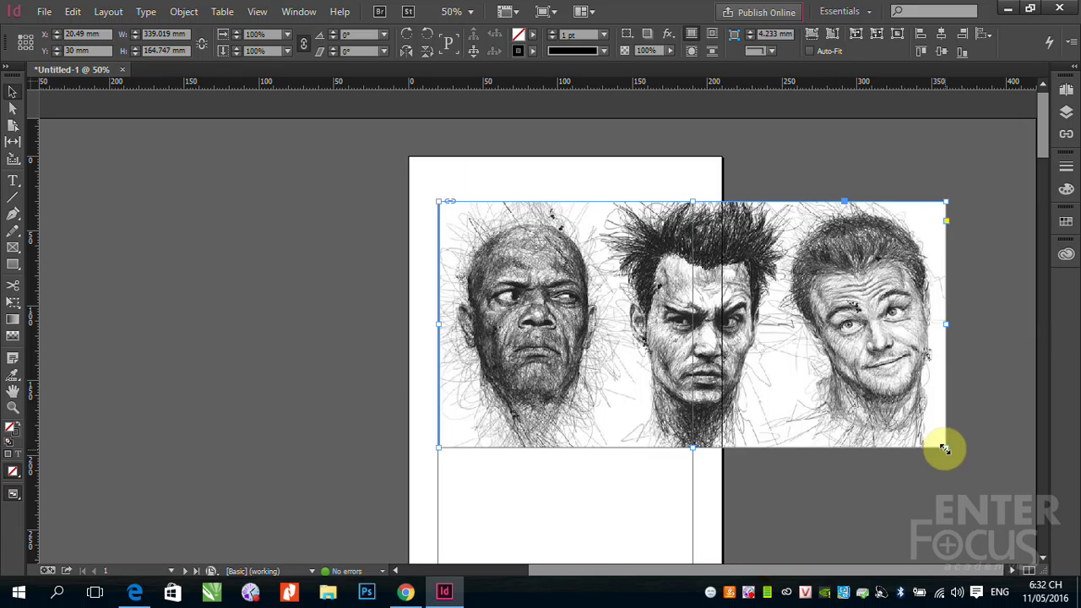
mouse_move(944, 448)
left_mouse_down()
mouse_move(830, 397)
mouse_move(951, 460)
left_mouse_up()
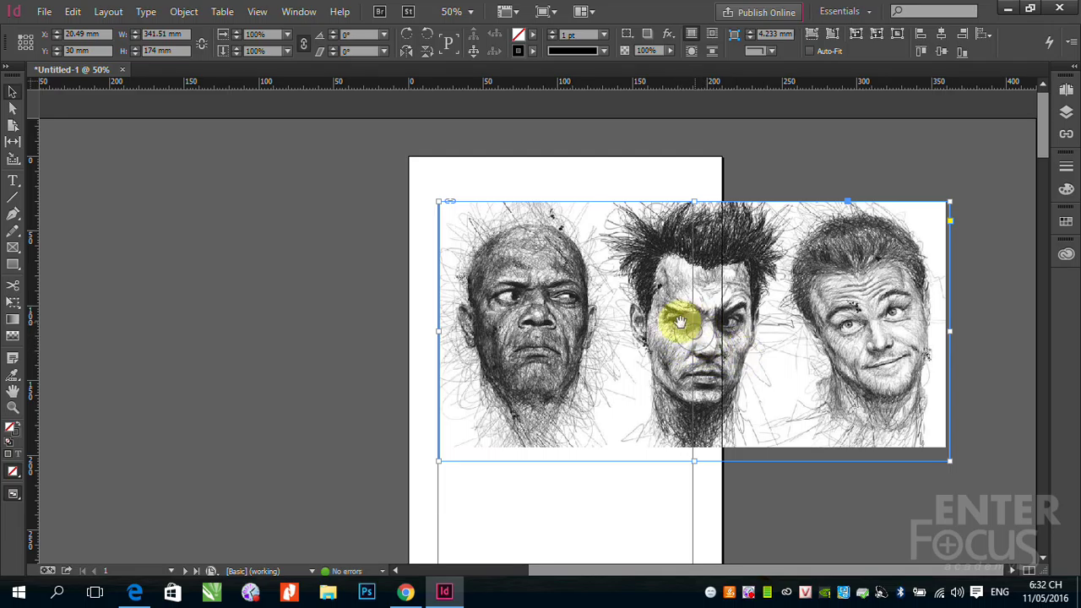
Try shrinking the image inside the frame, then undo the resize
left_click(701, 342)
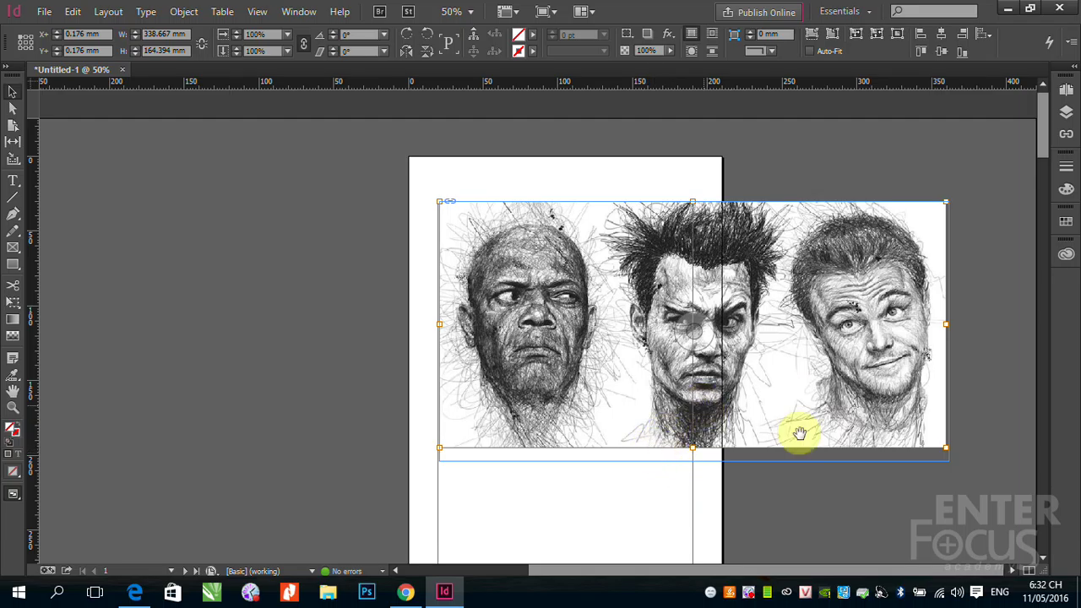
left_click_drag(944, 448, 768, 409)
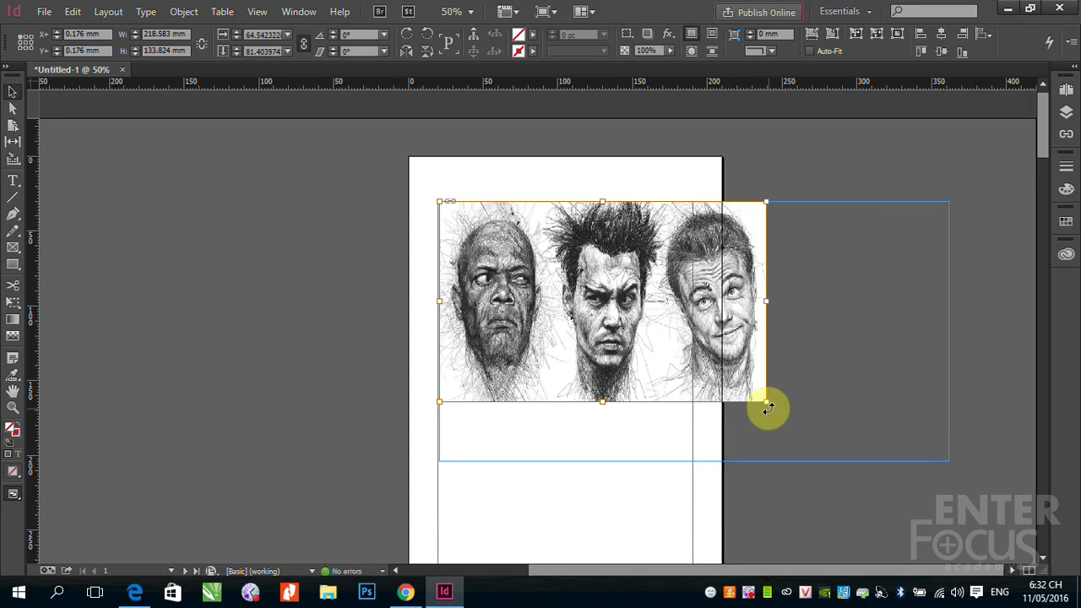
key("ctrl+z")
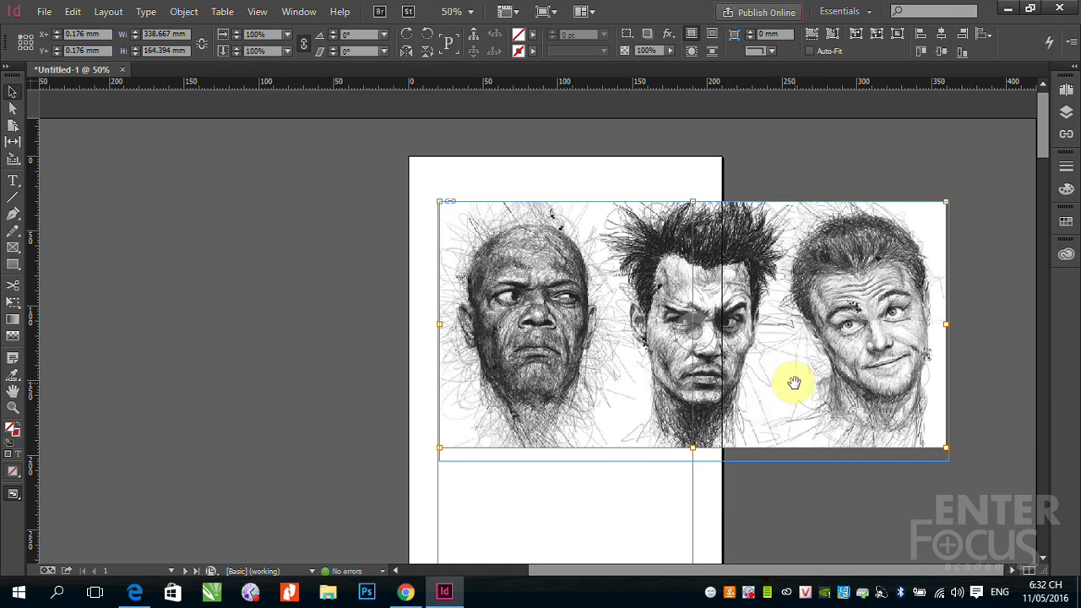
left_click(1006, 369)
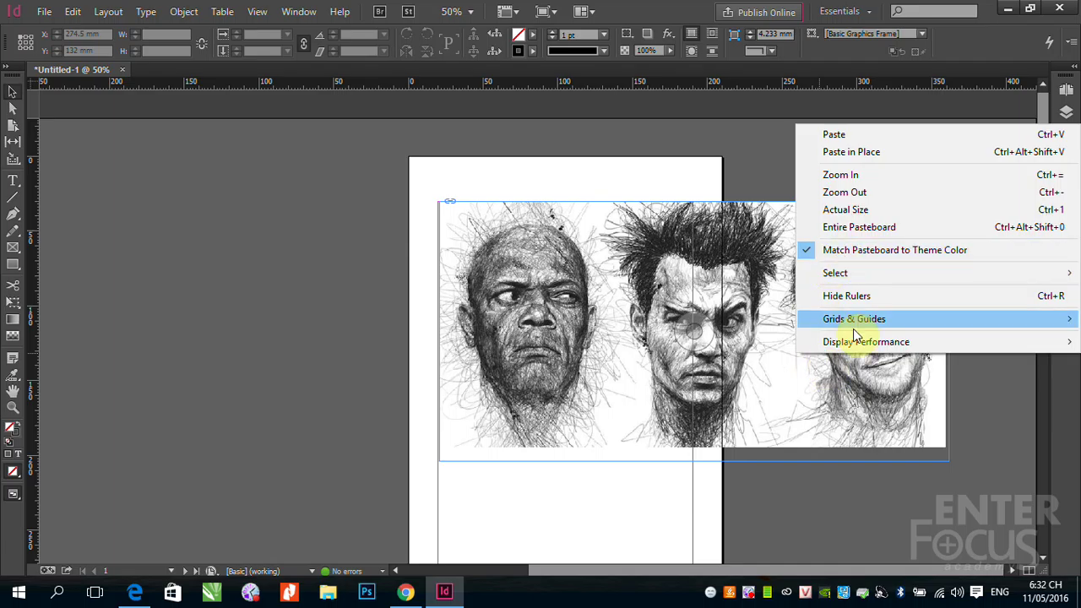
Refit the frame to content and scale the image to half size, about 169.5 × 82.4 mm
left_click(698, 397)
right_click(608, 373)
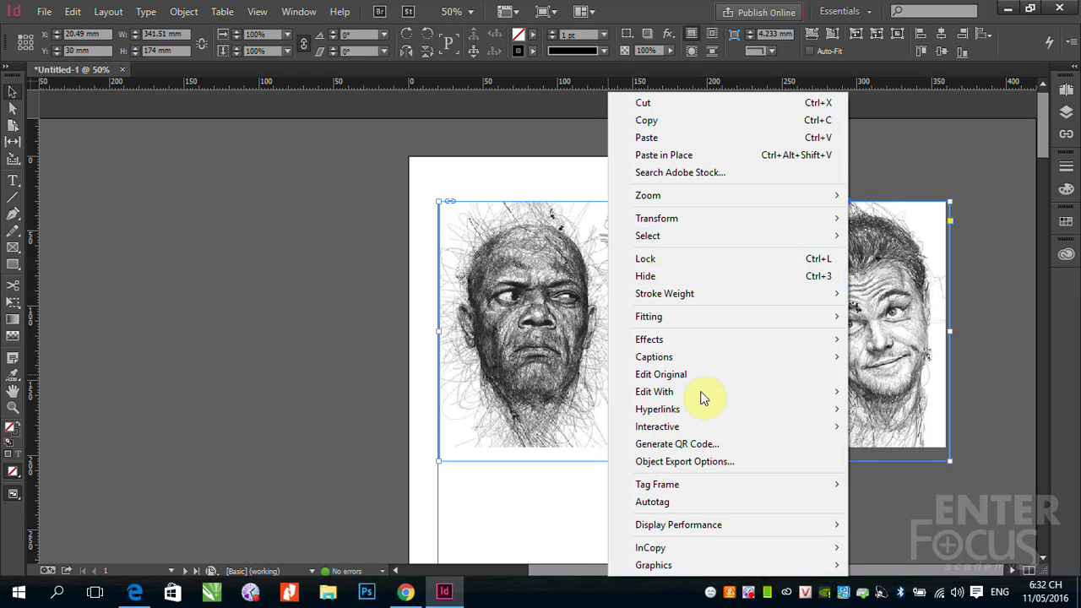
left_click(677, 316)
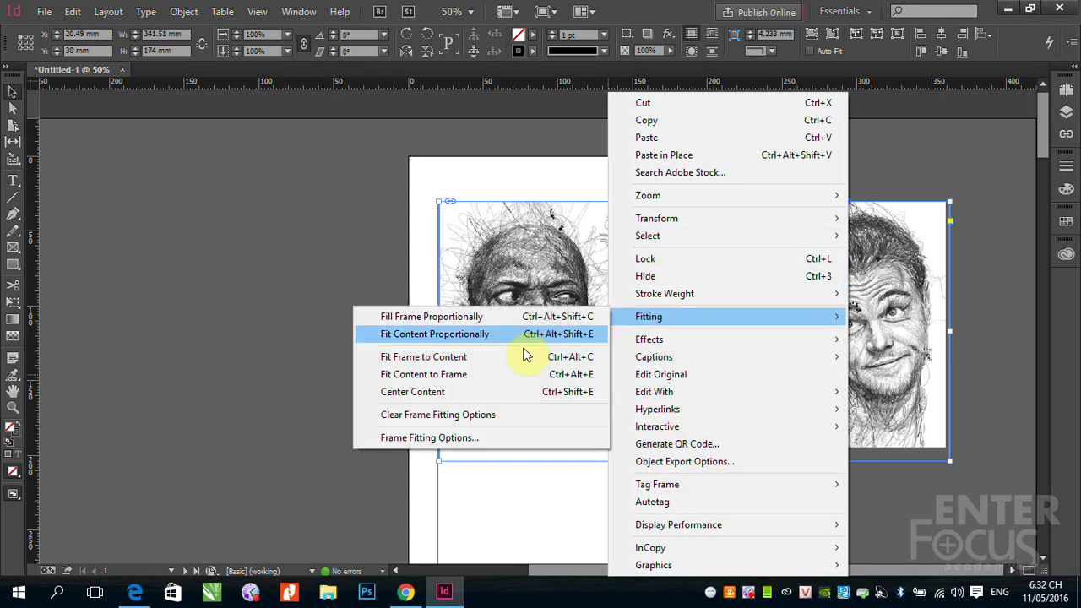
left_click(480, 363)
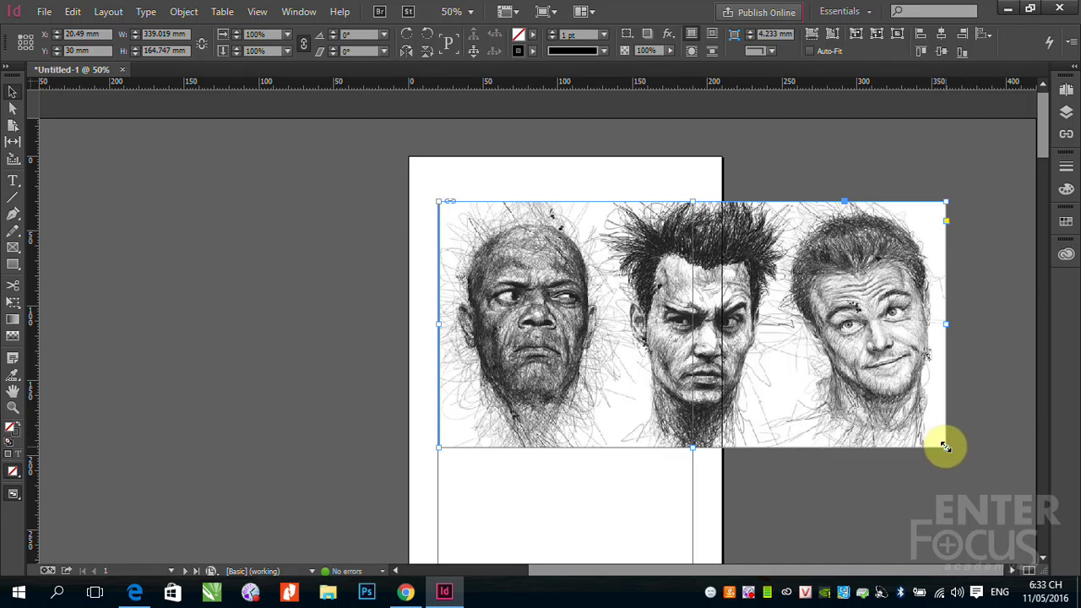
left_click_drag(945, 446, 691, 324)
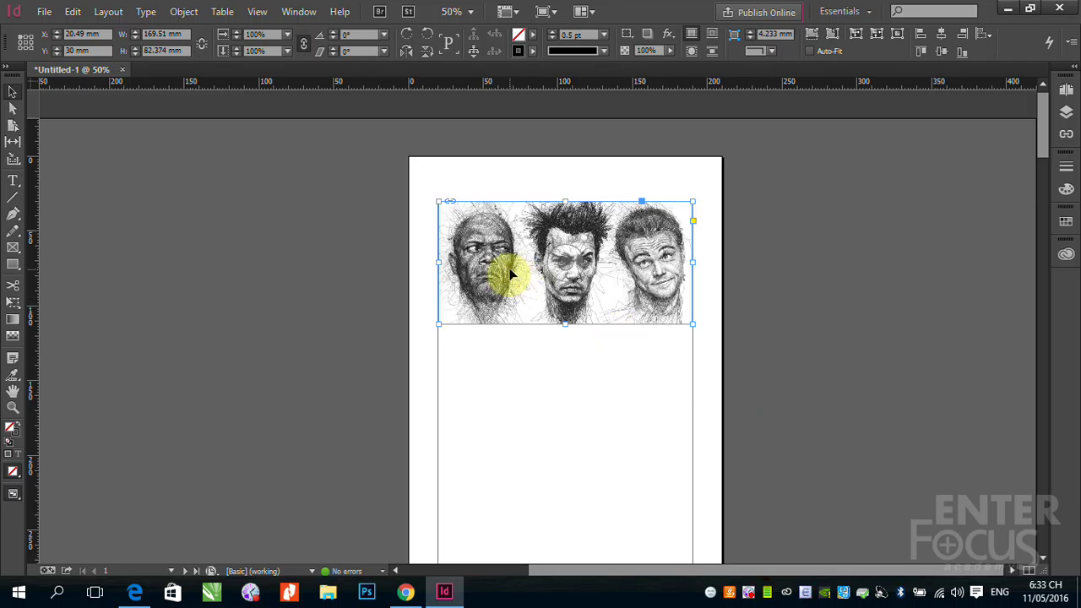
left_click(860, 288)
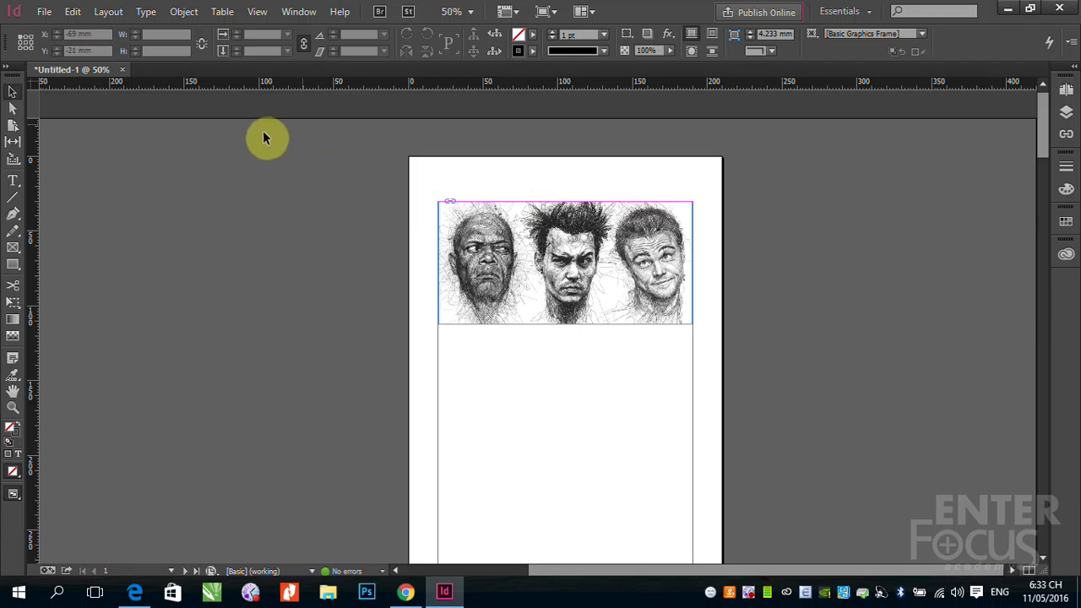
Set Margins and Columns to 3 columns with the 4.233 mm gutter
left_click(110, 11)
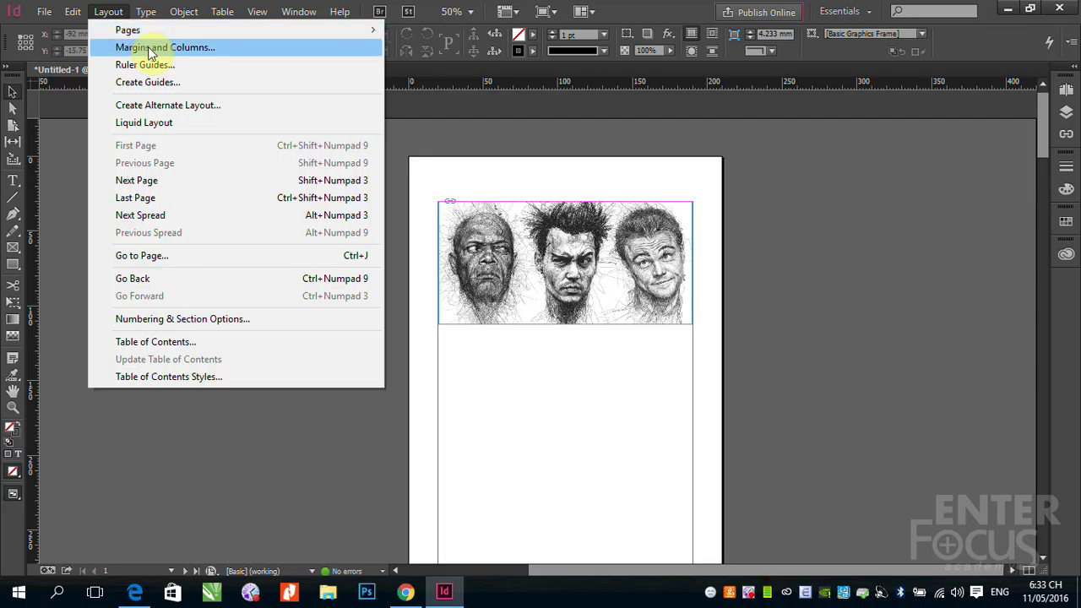
left_click(149, 48)
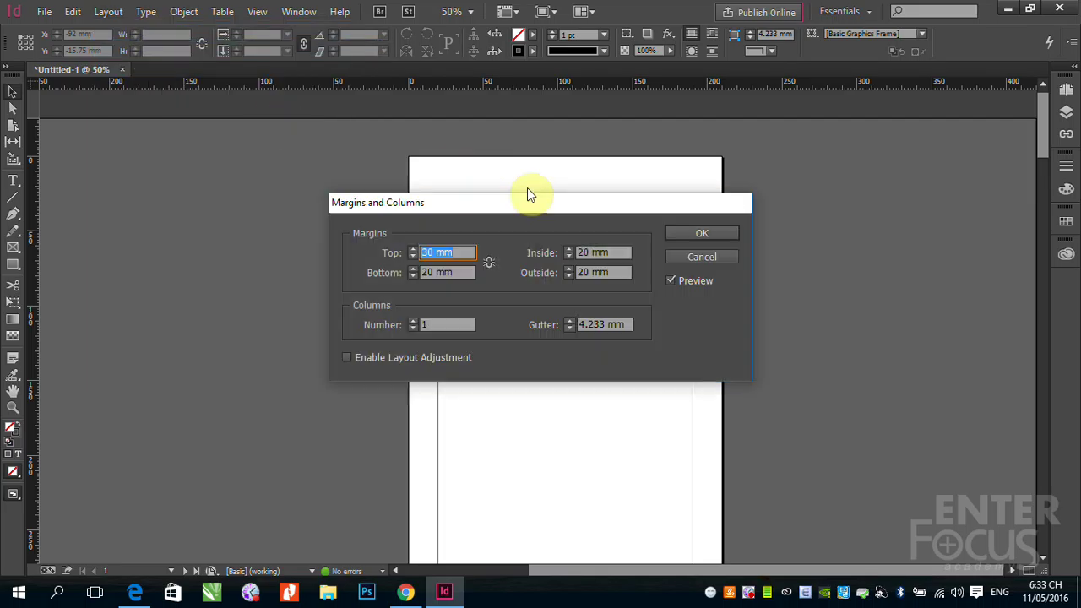
double_click(440, 325)
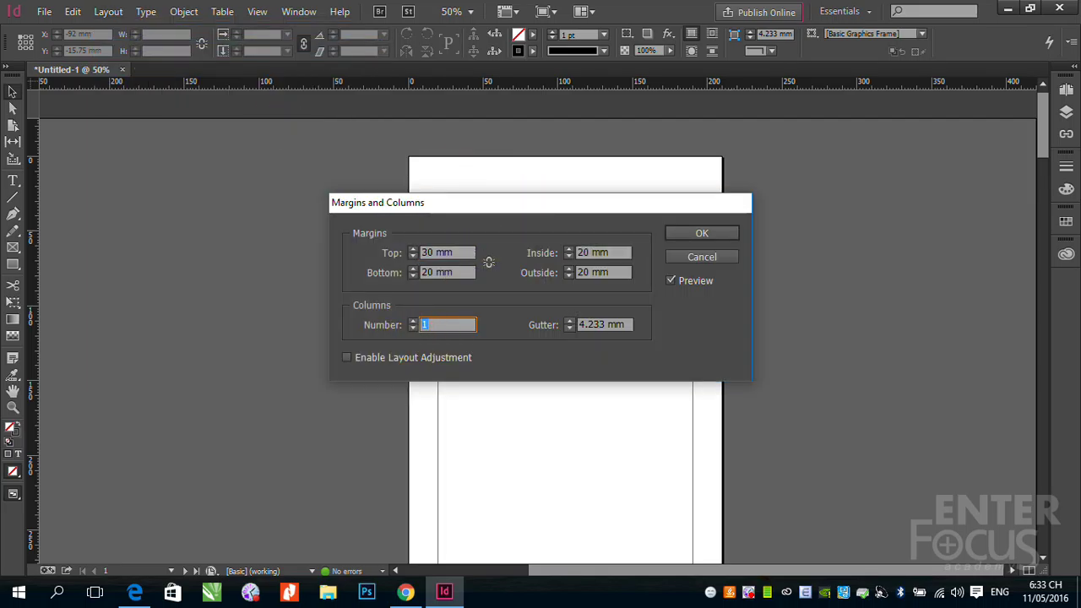
type("3")
double_click(586, 327)
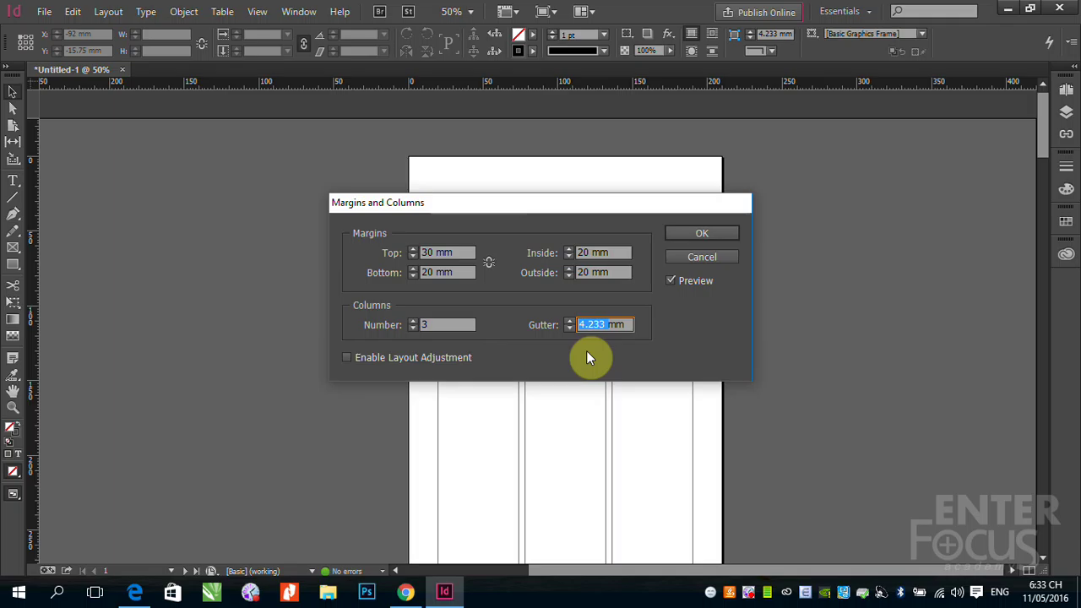
left_click(715, 234)
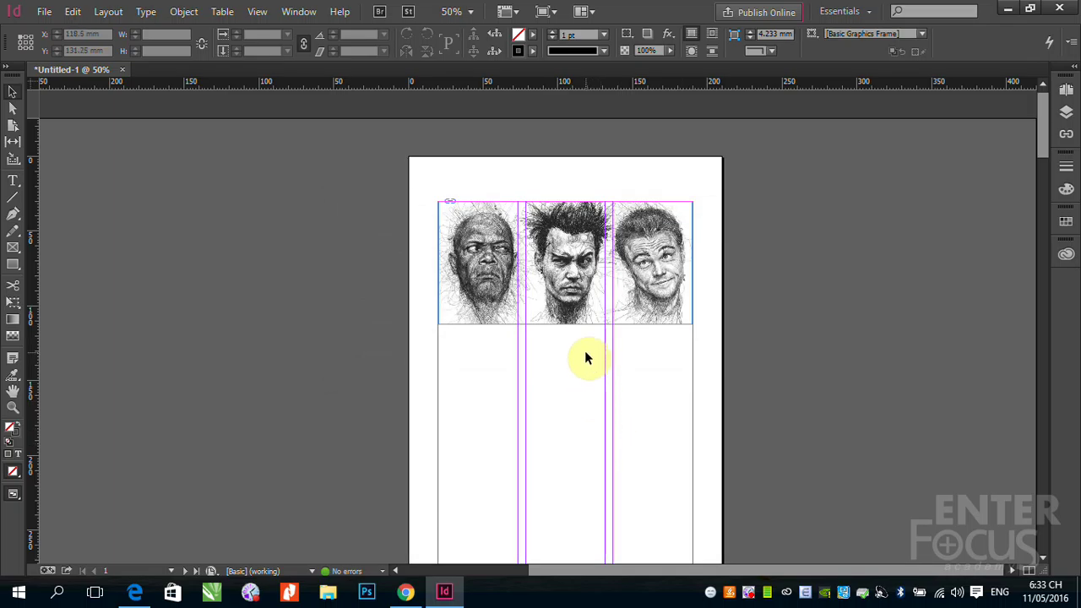
Resize and shift the three-faces portrait image, then delete it from page 1
left_click(665, 284)
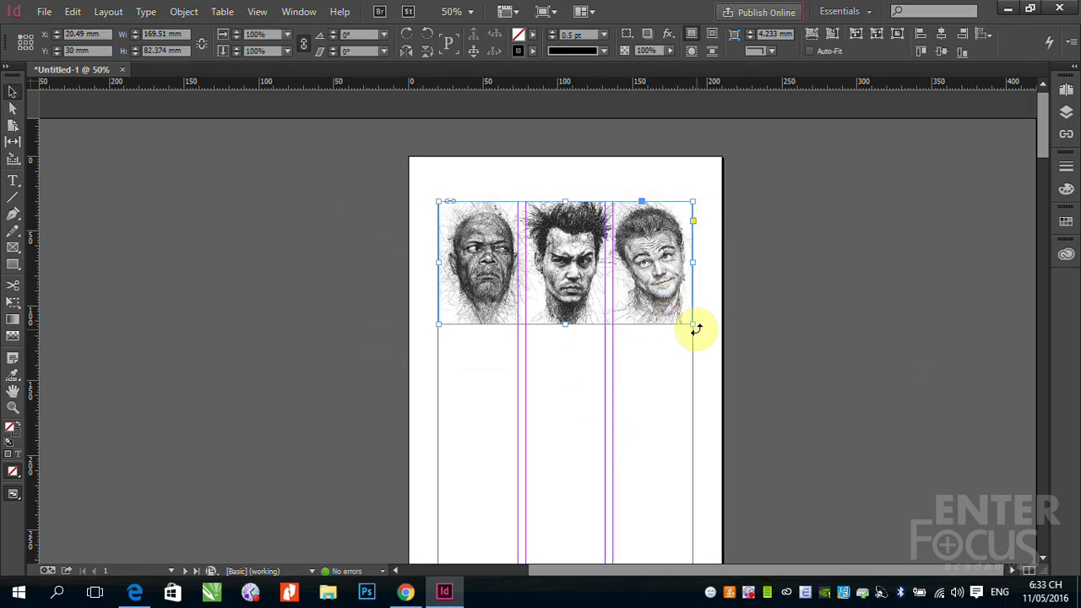
left_click_drag(695, 325, 597, 282)
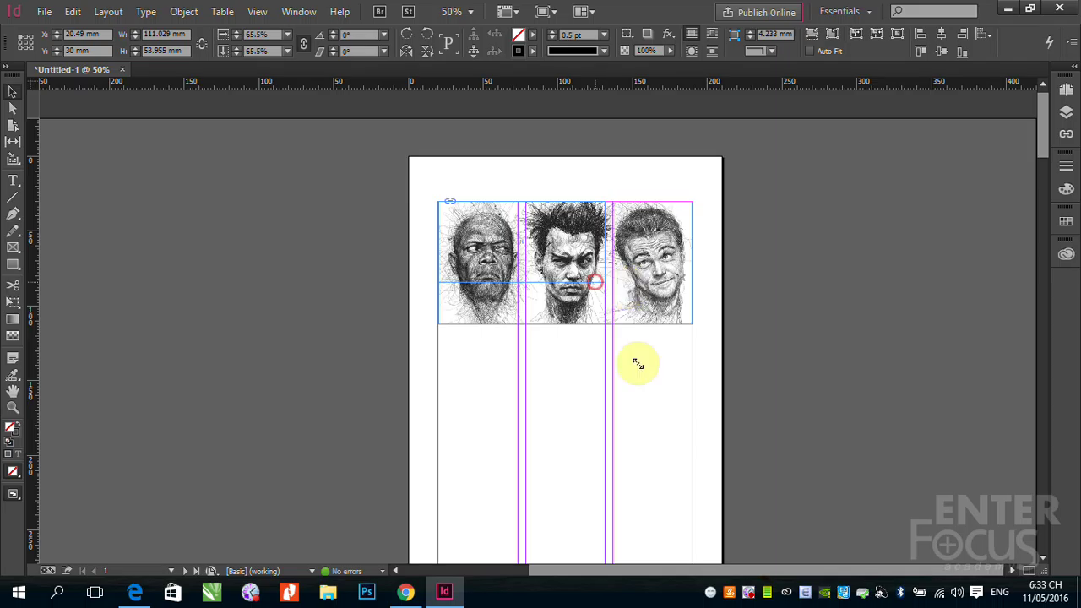
left_click(658, 402)
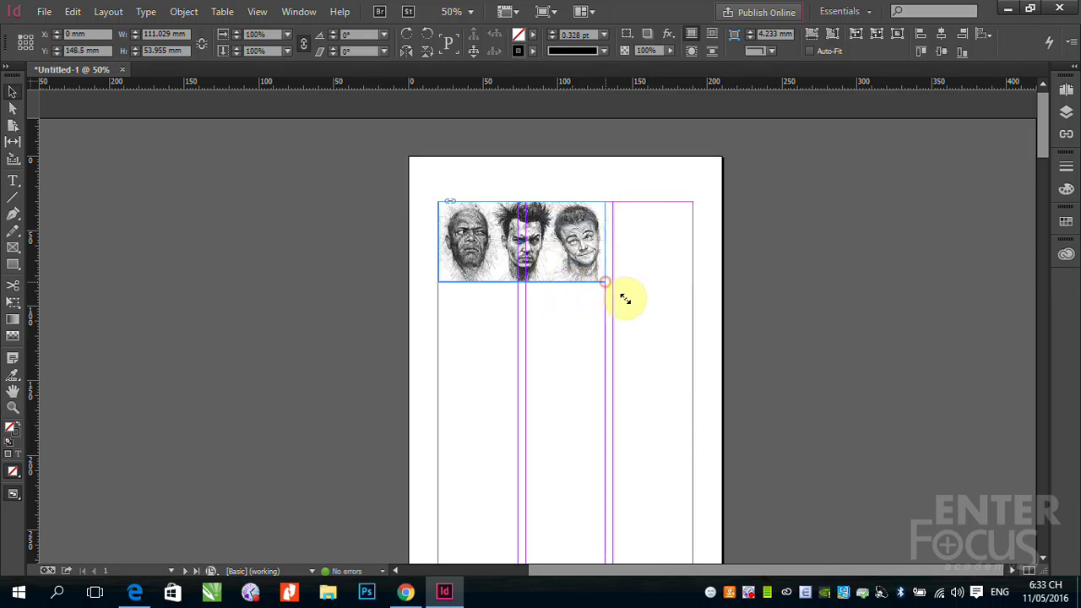
left_click_drag(625, 299, 691, 341)
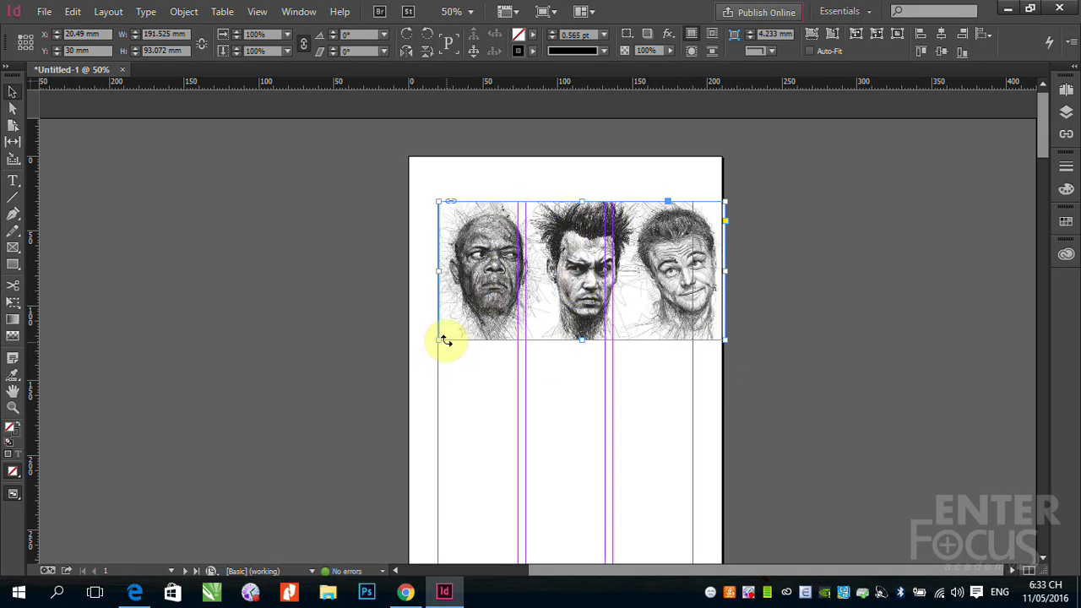
mouse_move(439, 342)
left_mouse_down()
mouse_move(398, 367)
mouse_move(427, 357)
left_mouse_up()
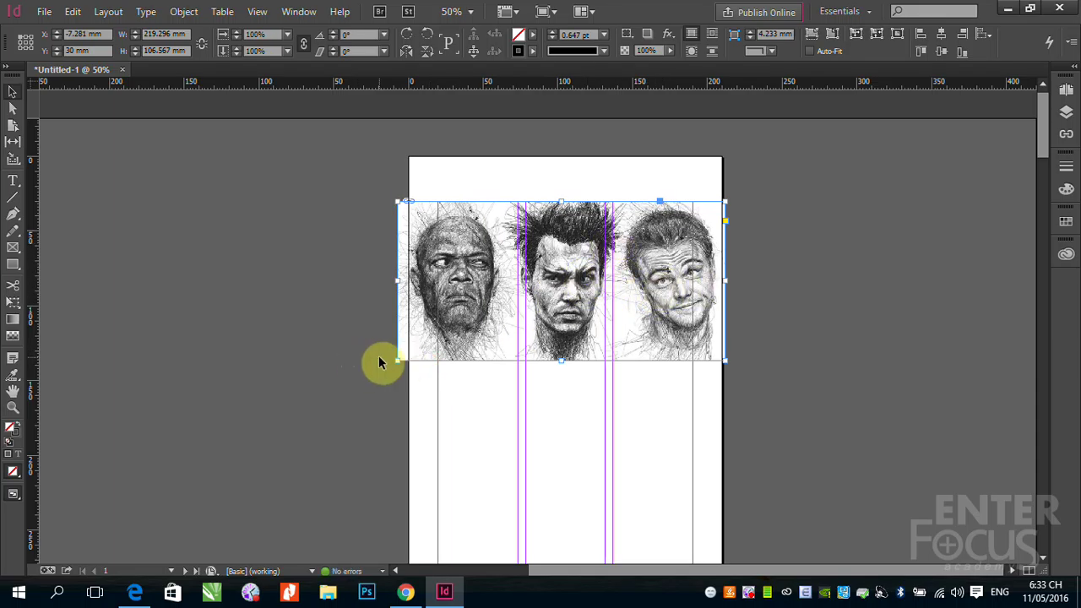
left_click_drag(398, 359, 479, 321)
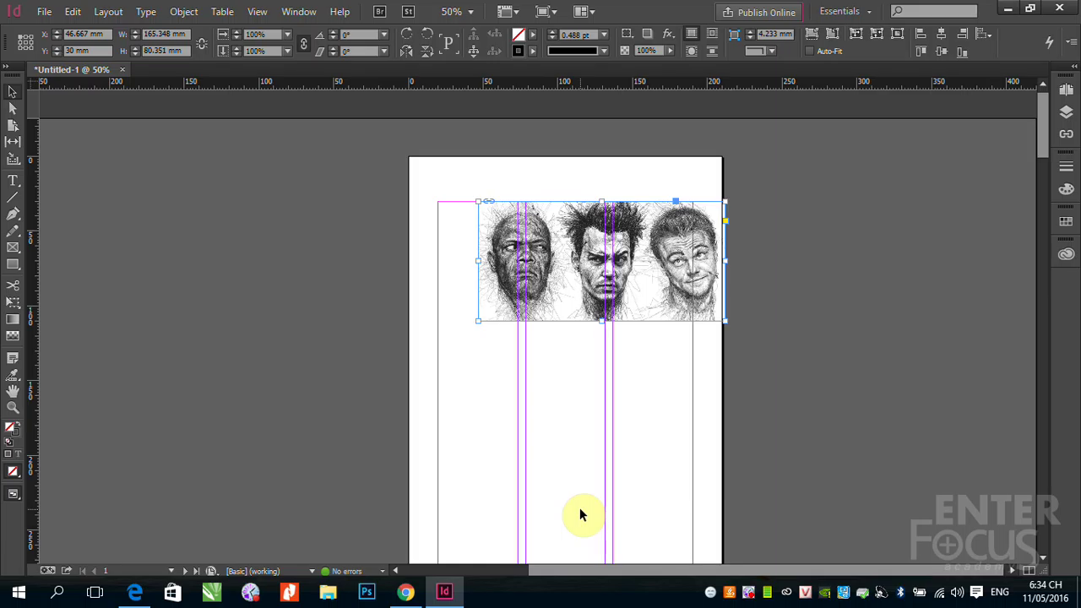
left_click_drag(648, 299, 921, 297)
key("Delete")
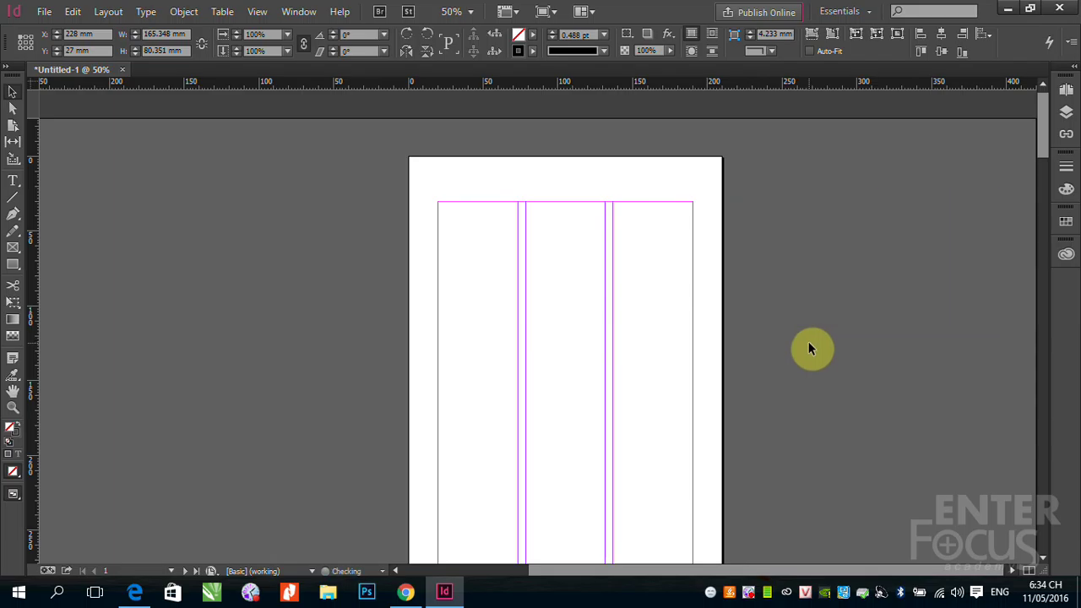
Browse the Place dialog to Move_Desktop_10_5_2016 and choose Truyen.docx
left_click_drag(582, 347, 533, 287)
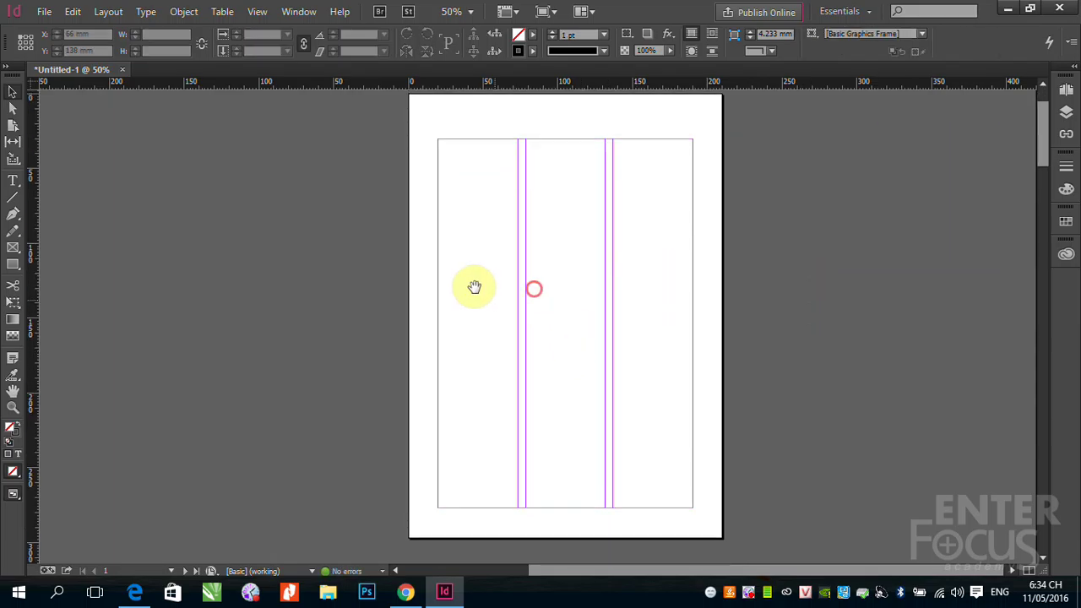
left_click(42, 12)
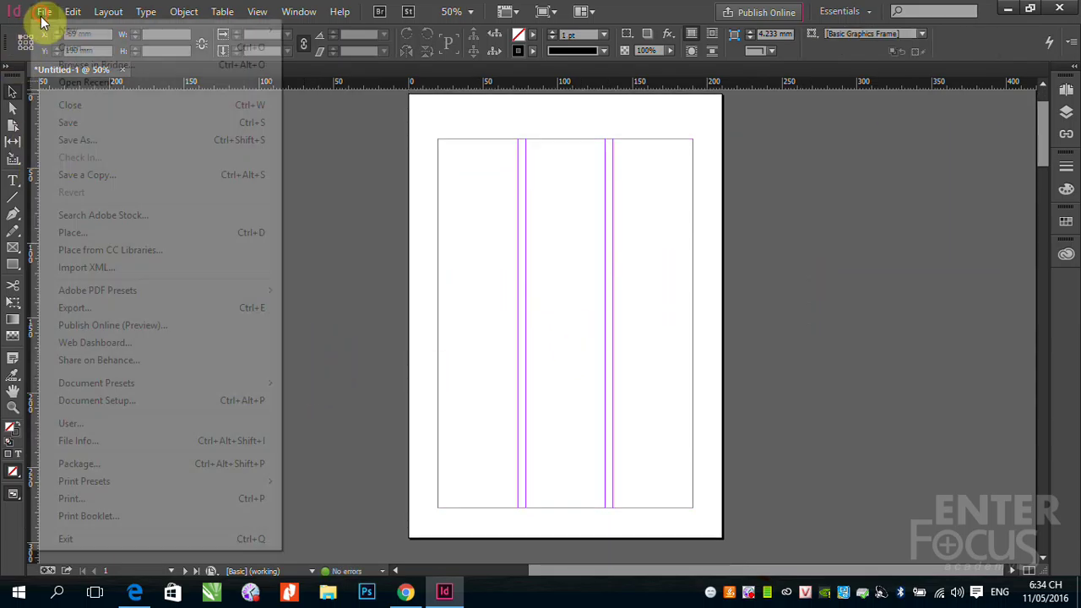
left_click(73, 233)
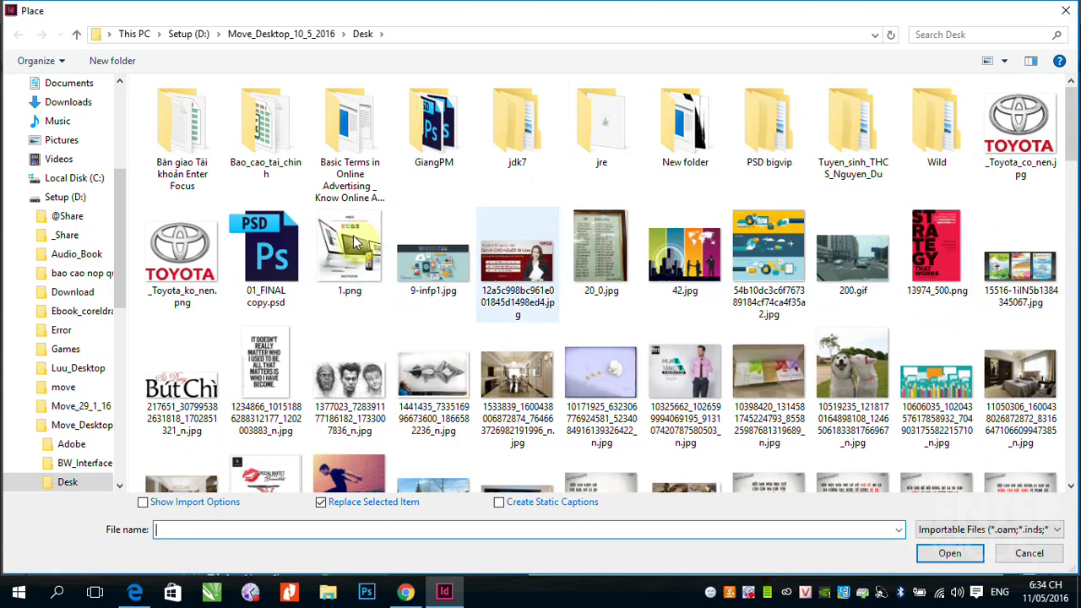
scroll(304, 240, "down", 5)
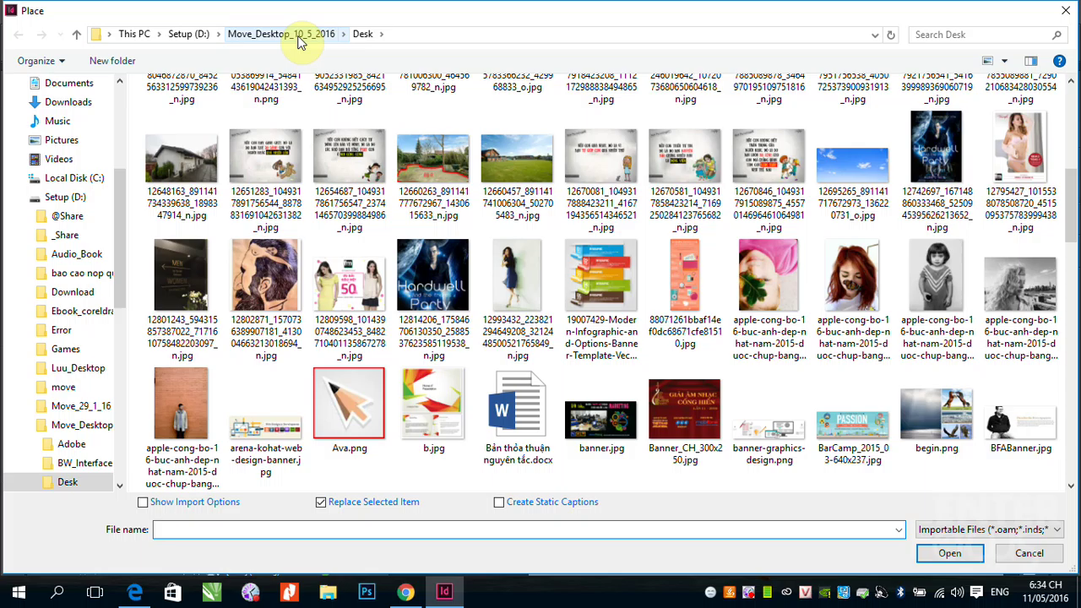
left_click(298, 37)
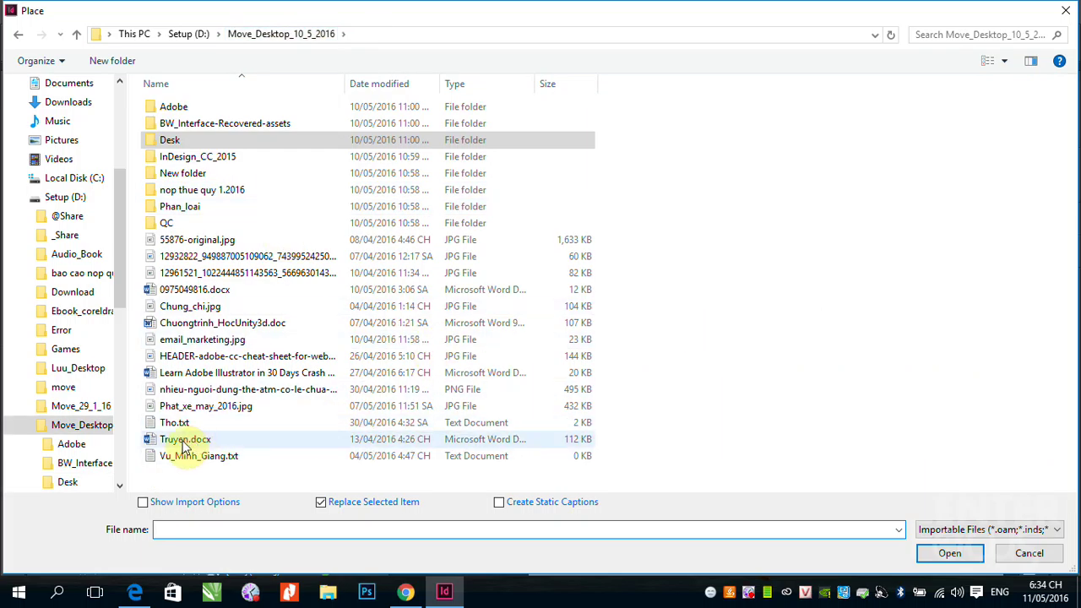
double_click(184, 441)
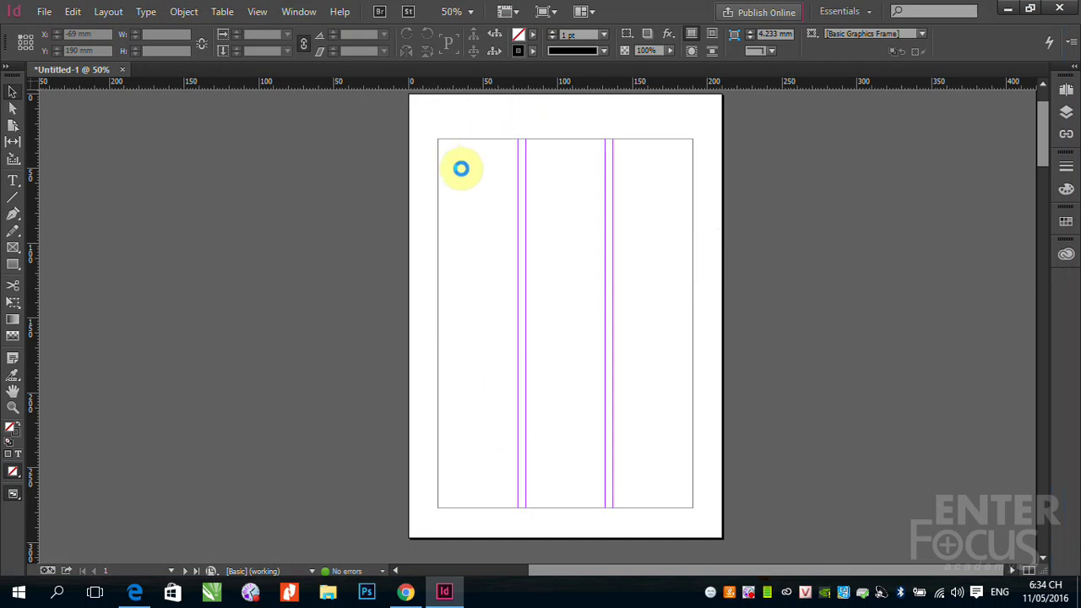
Place the story text in the first column and delete the Pantone image
left_click(461, 169)
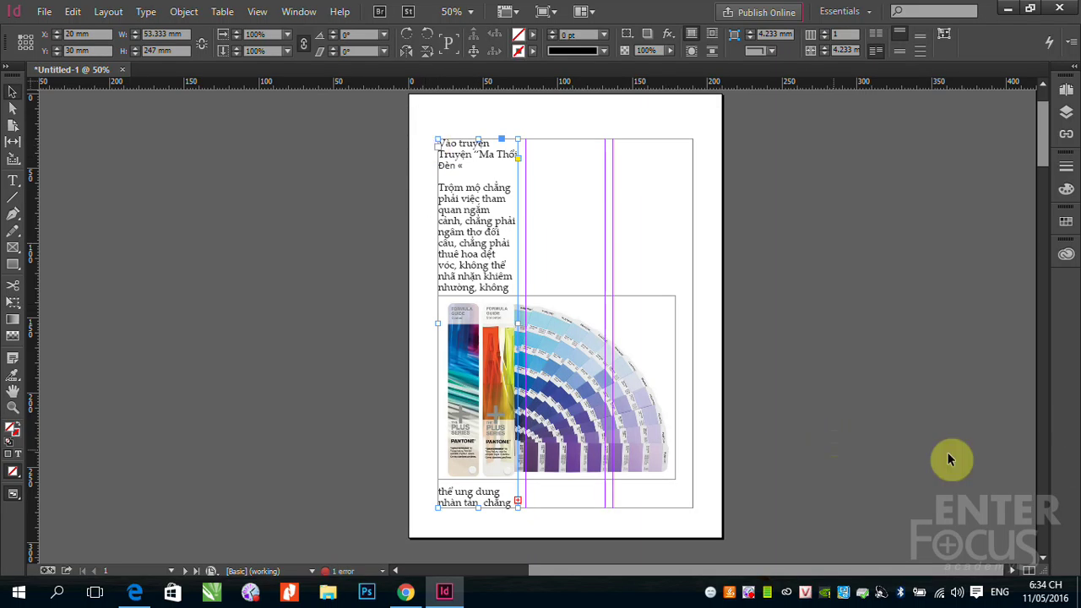
left_click(569, 430)
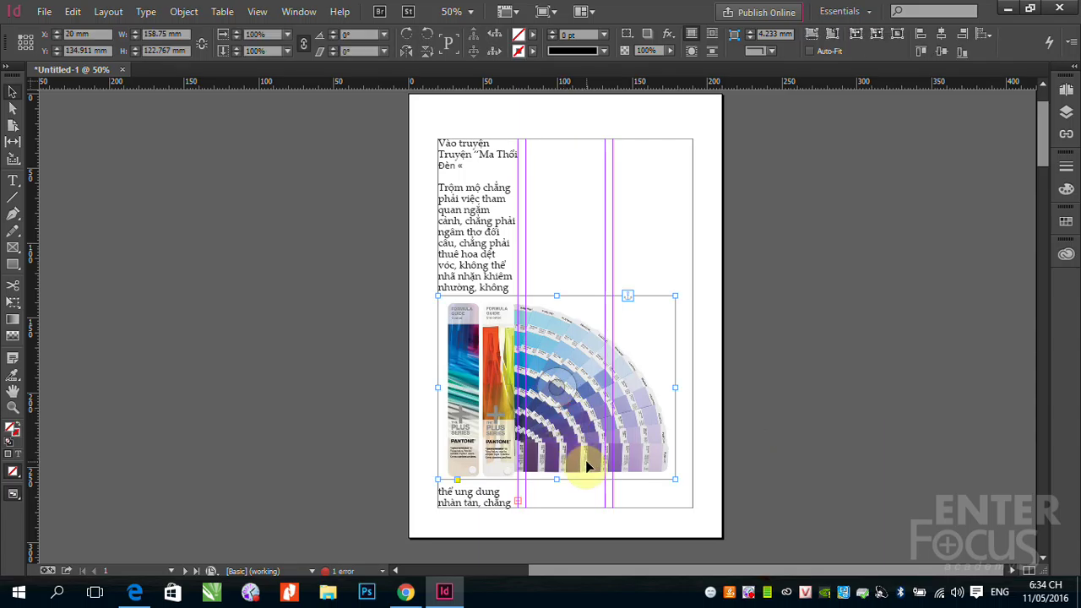
key("Delete")
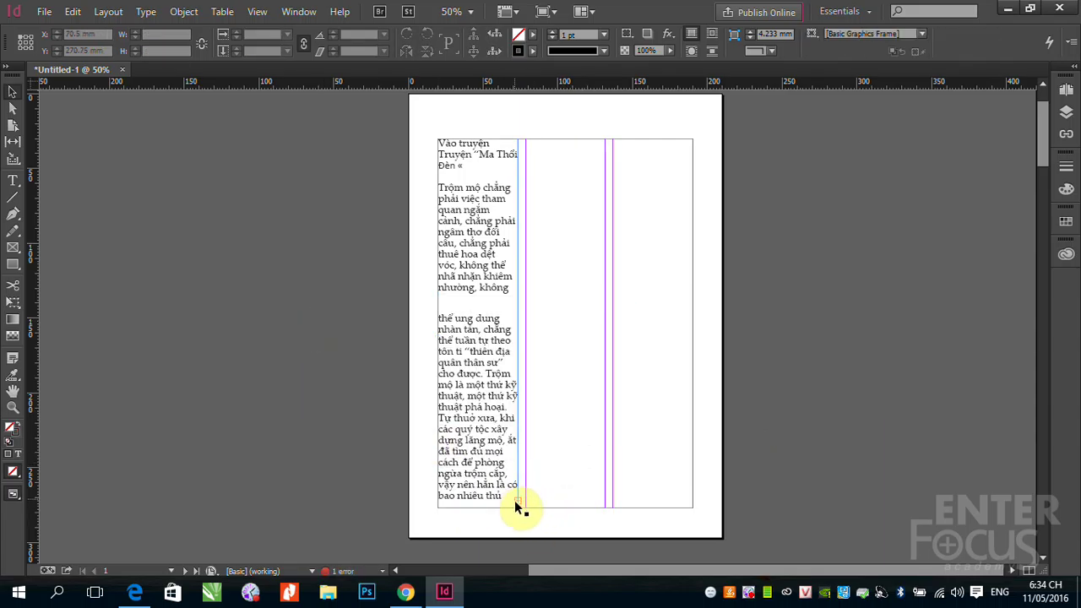
Thread the overflow text from column one into the second and third columns
left_click(519, 502)
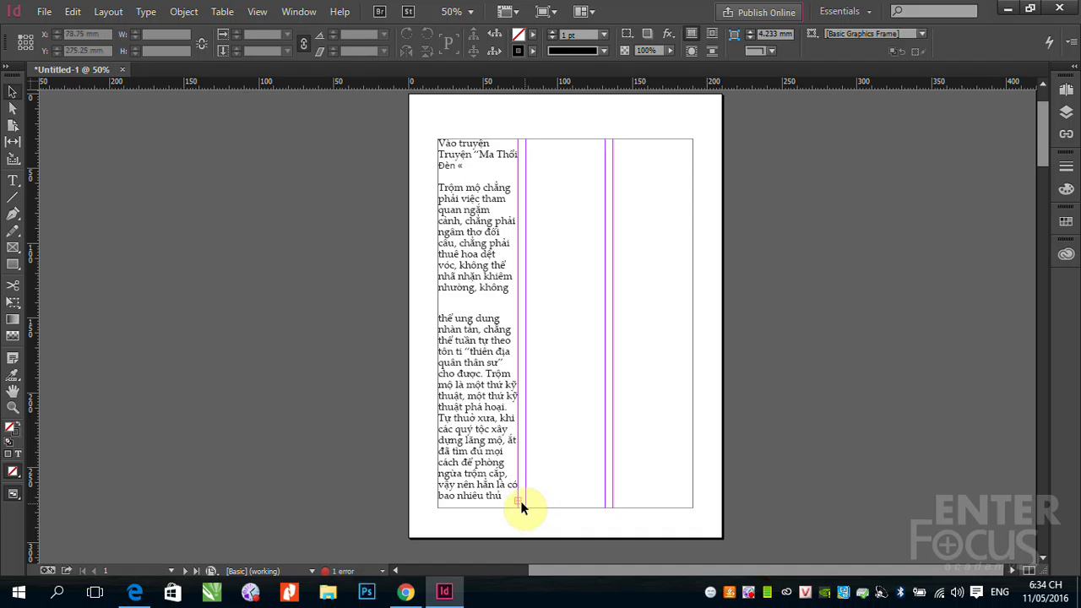
left_click(519, 500)
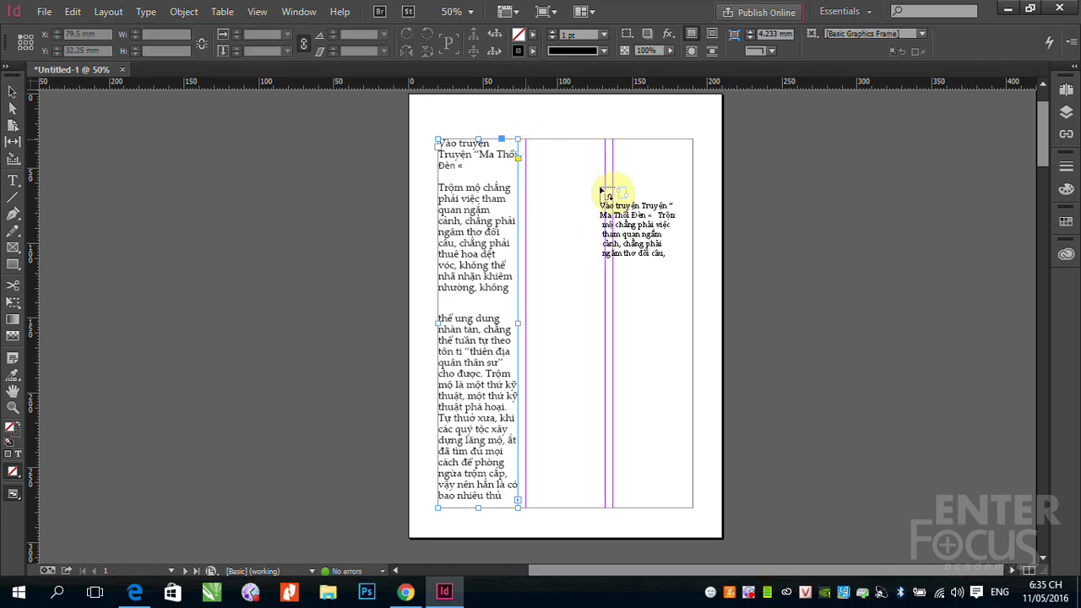
left_click(602, 141)
left_click_drag(612, 140, 613, 142)
left_click(12, 92)
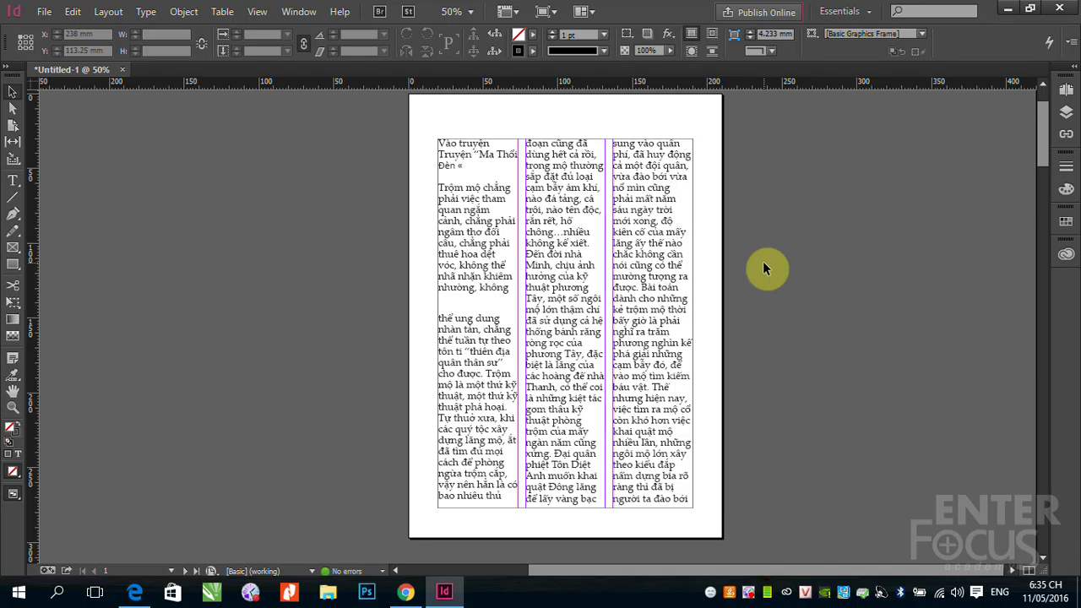
left_click(13, 180)
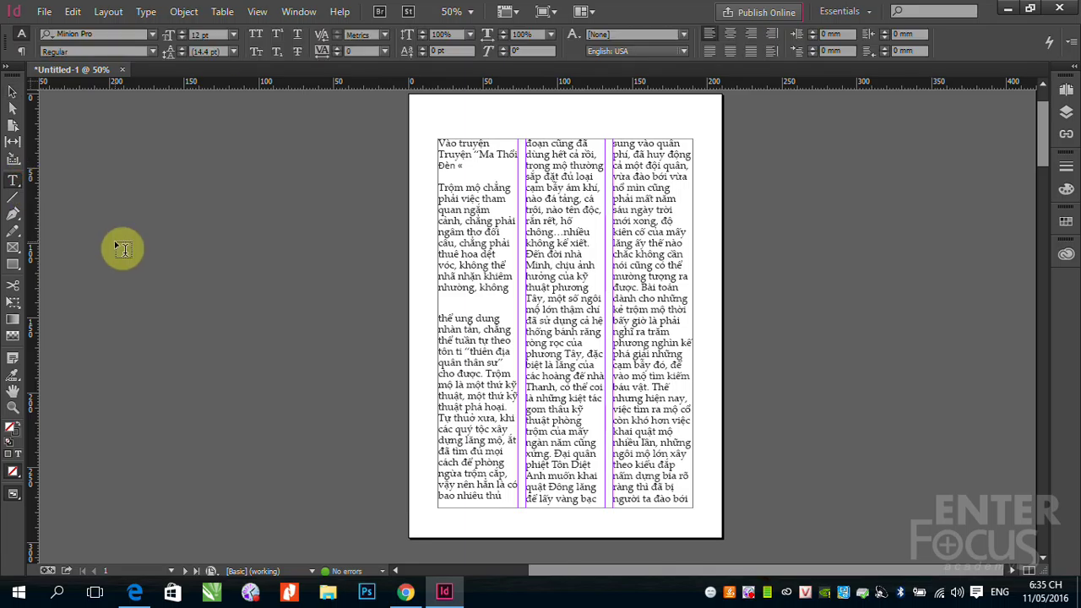
Select all the story text and change its size from 19.5 pt to 12 pt
left_click(456, 342)
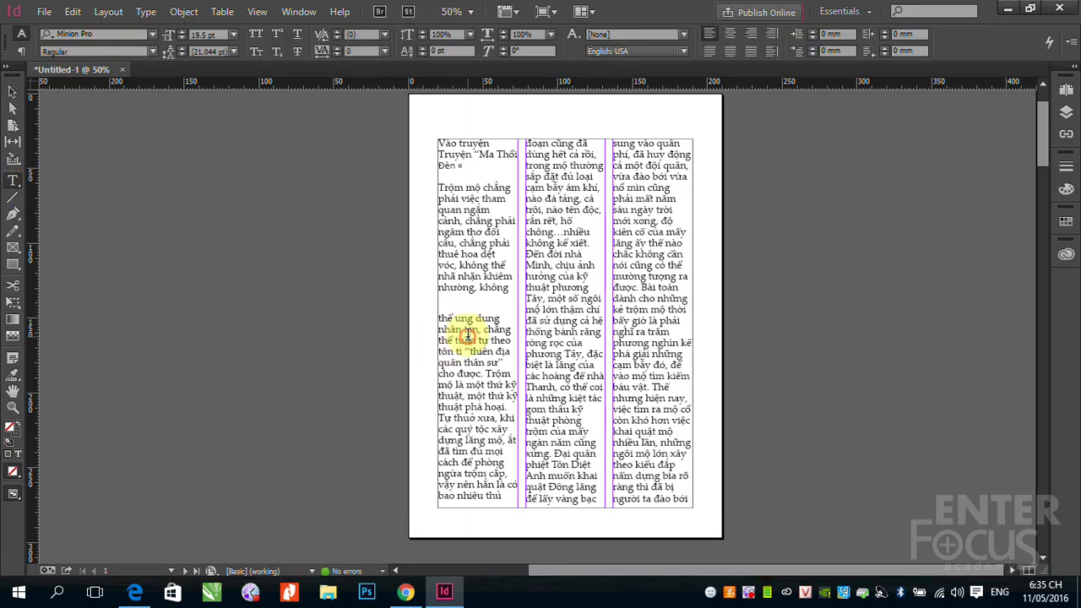
key("ctrl+a")
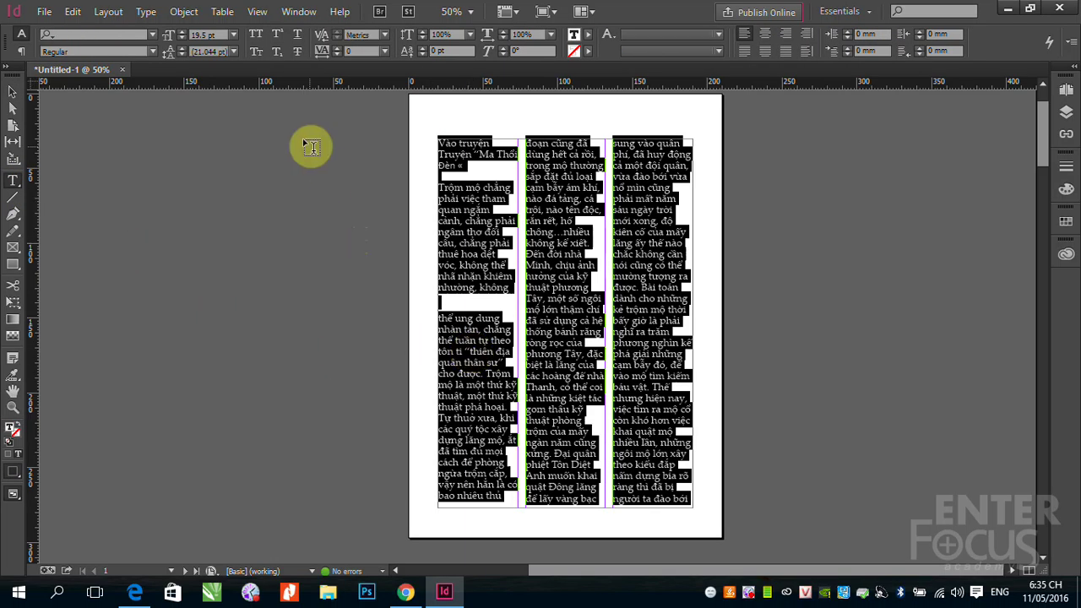
left_click(460, 211)
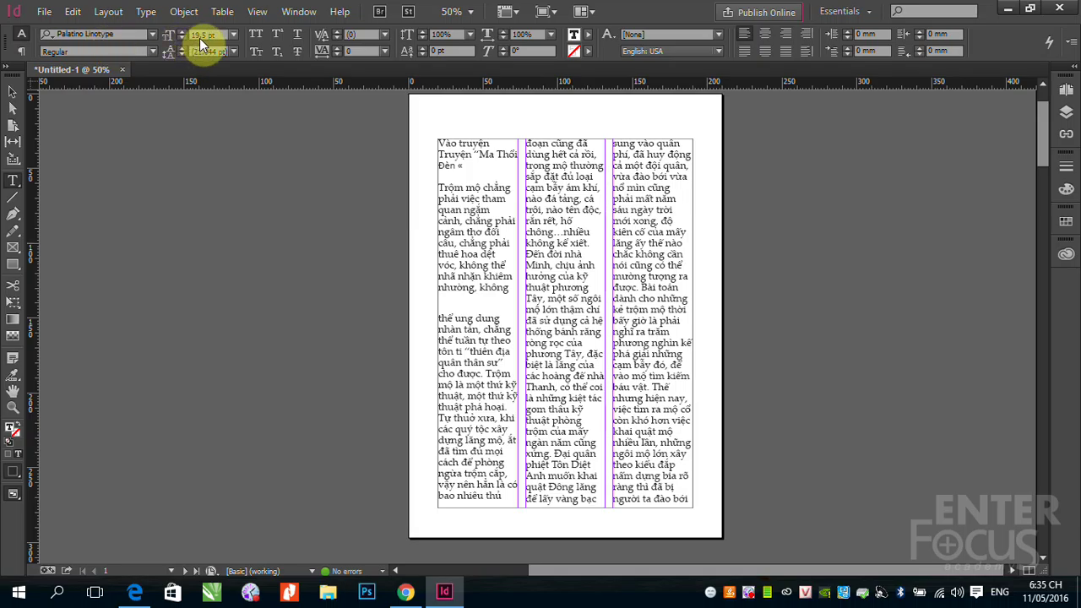
scroll(201, 42, "down", 2)
scroll(201, 34, "up", 1)
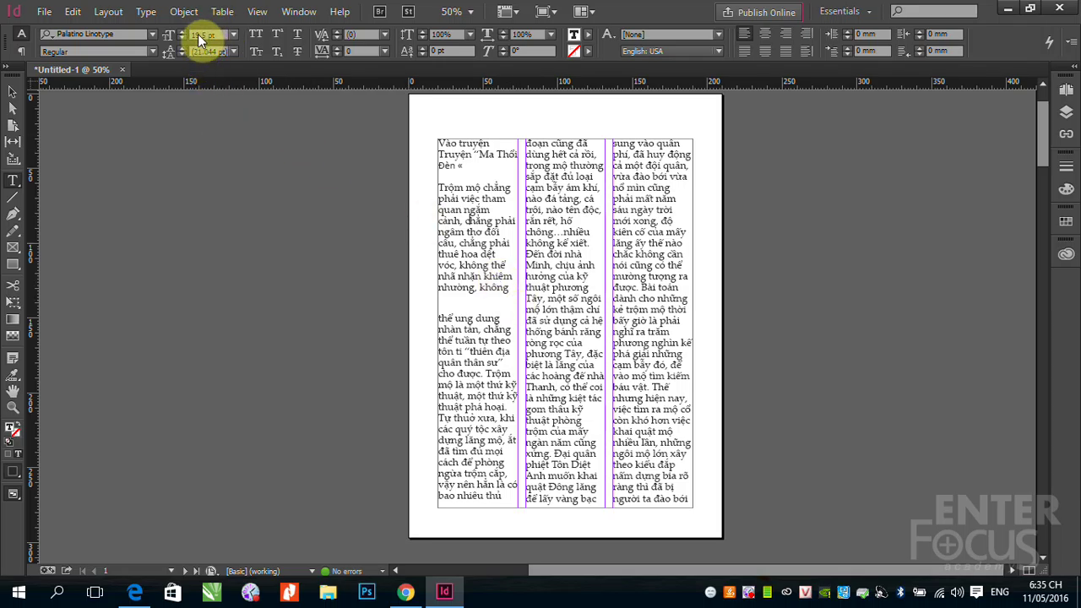
key("ctrl+a")
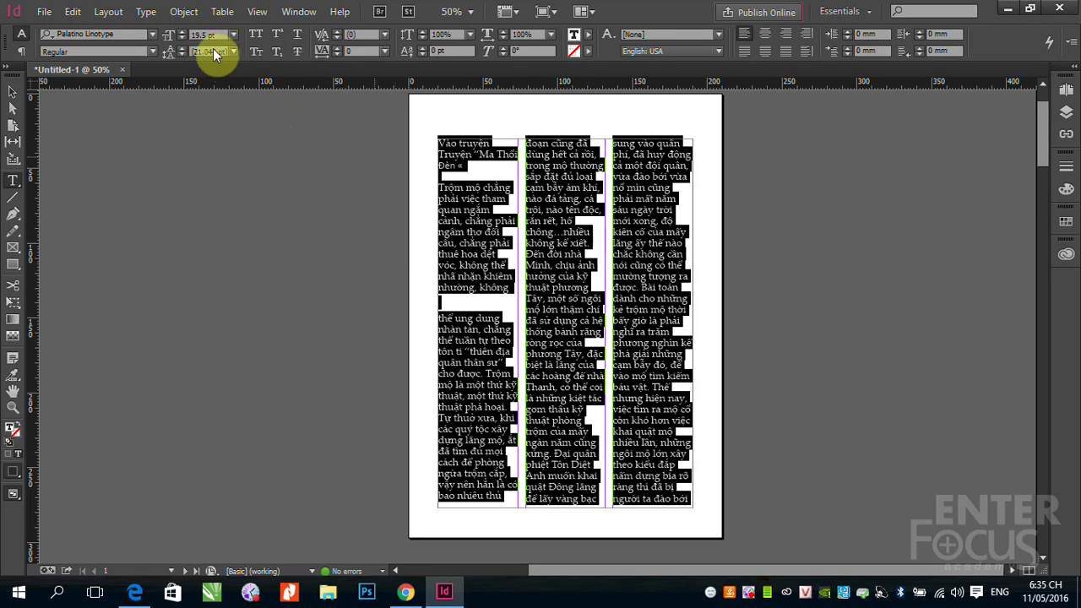
left_click(234, 34)
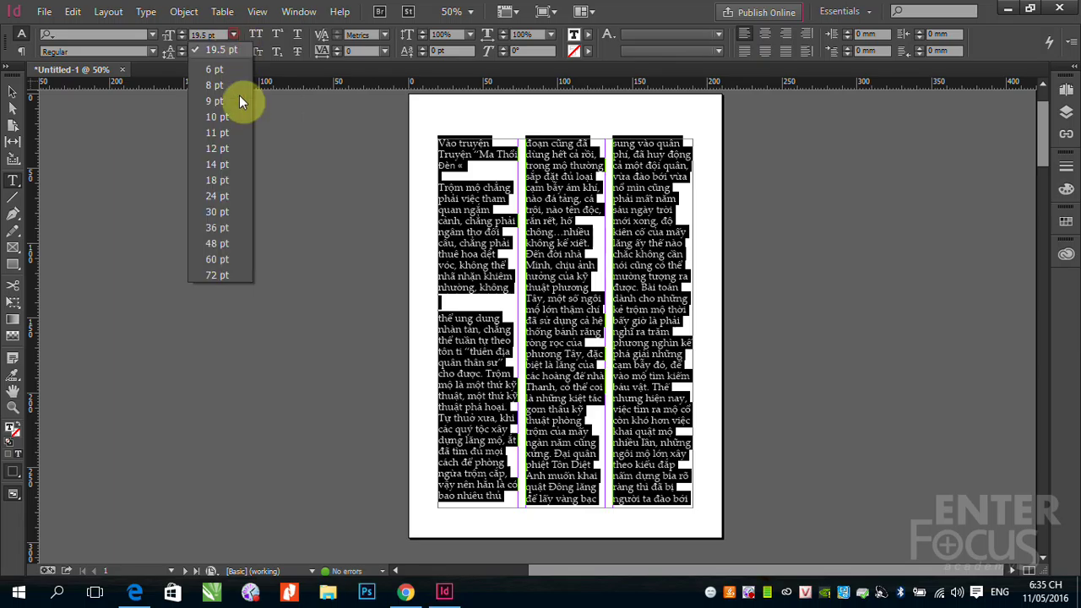
left_click(227, 149)
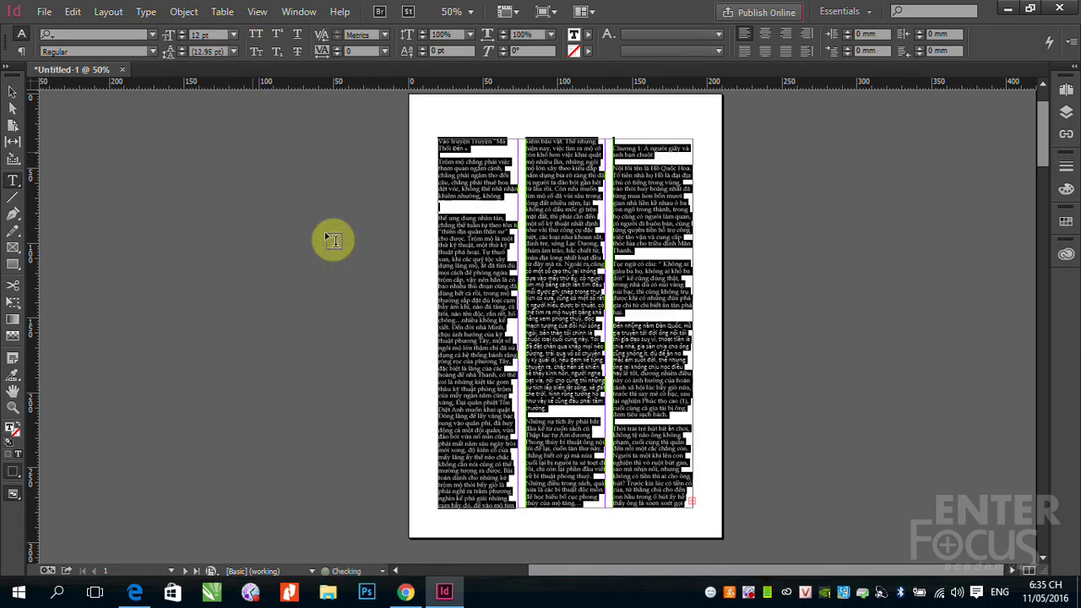
Zoom in on the upper part of the columns and select the column text frames
left_click(13, 92)
key("ctrl+space")
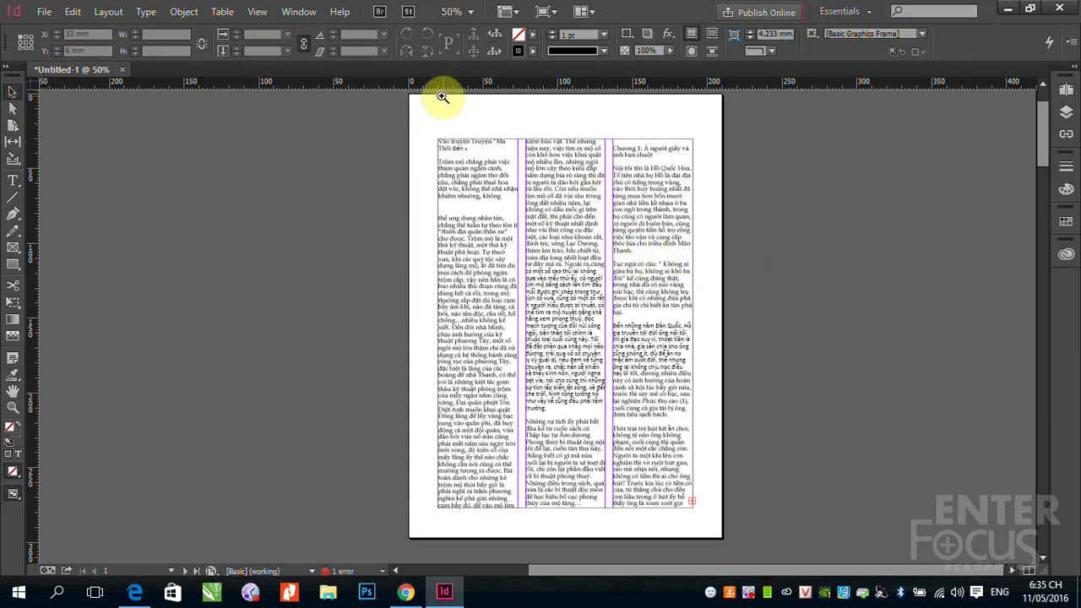
left_click_drag(415, 116, 735, 245)
left_click(663, 361)
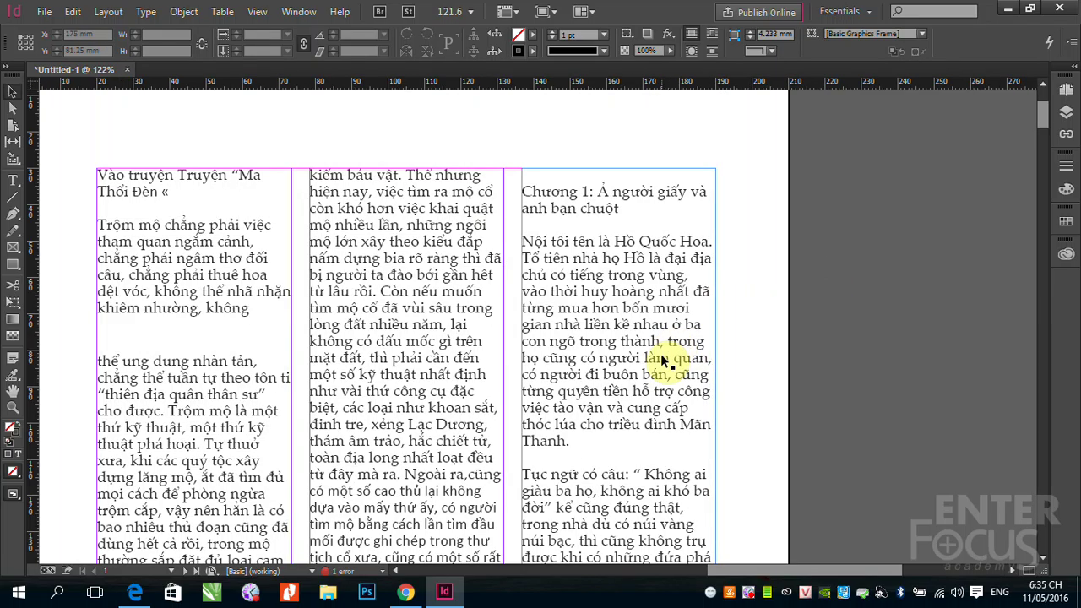
left_click(499, 345)
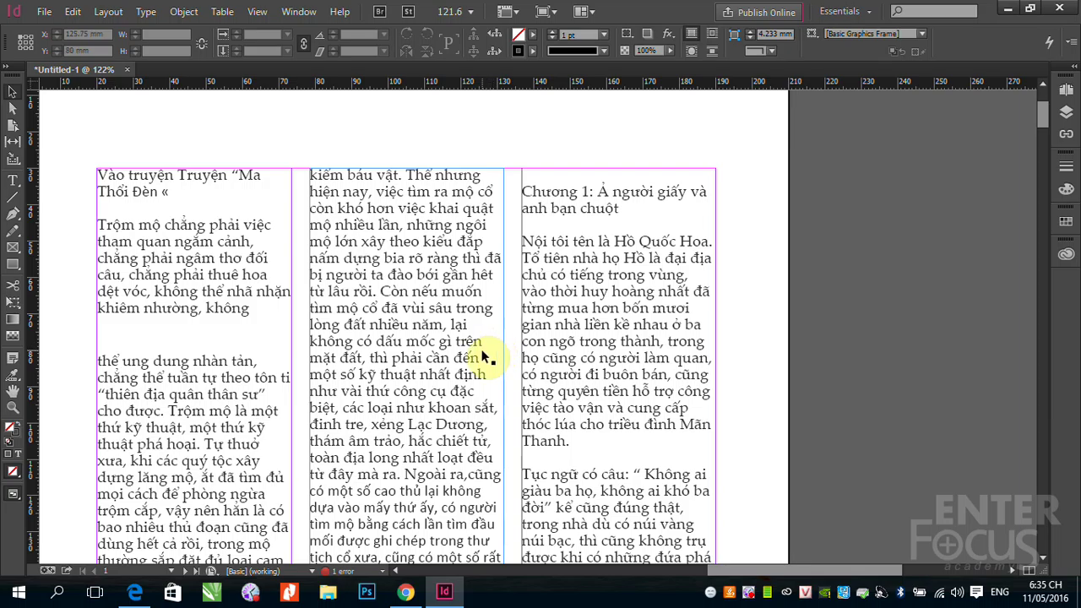
scroll(454, 386, "down", 4)
left_click(651, 310)
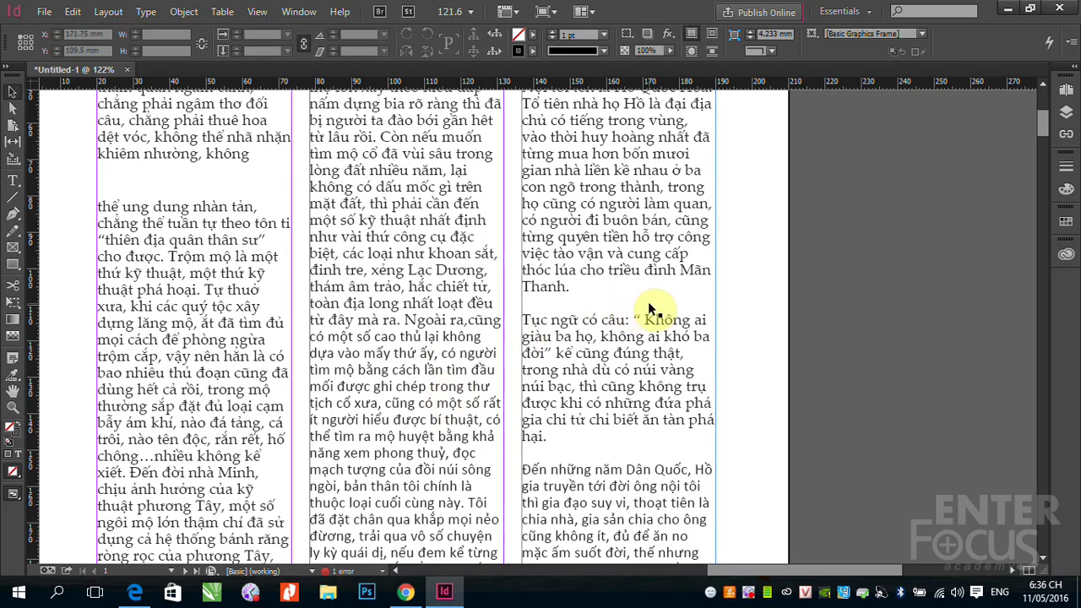
left_click_drag(651, 309, 248, 381)
left_click(528, 433)
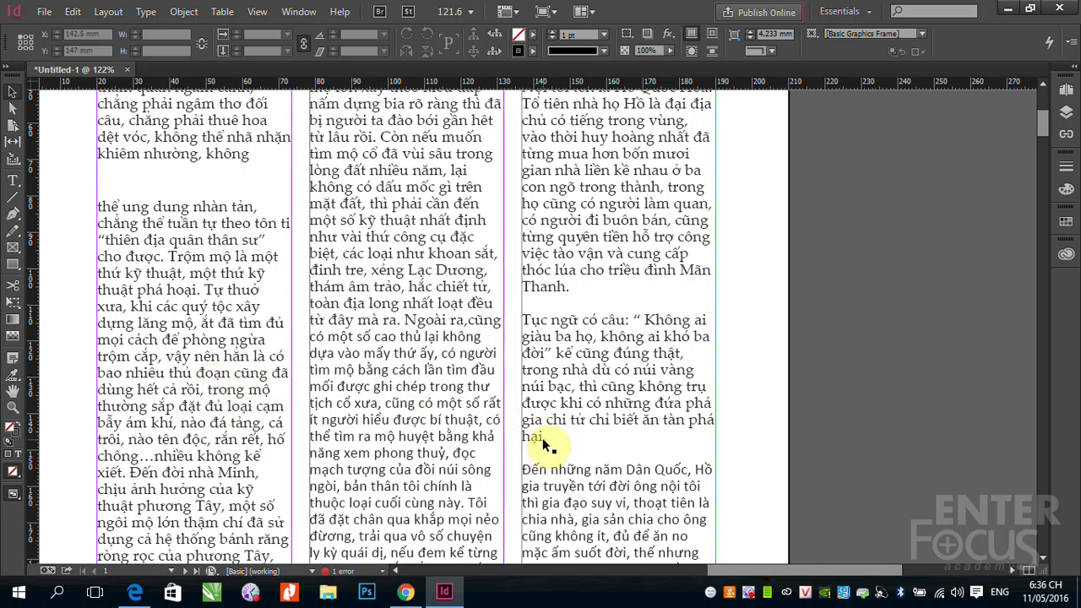
left_click(544, 446)
left_click_drag(545, 445, 541, 443)
scroll(321, 437, "down", 3)
scroll(321, 437, "down", 7)
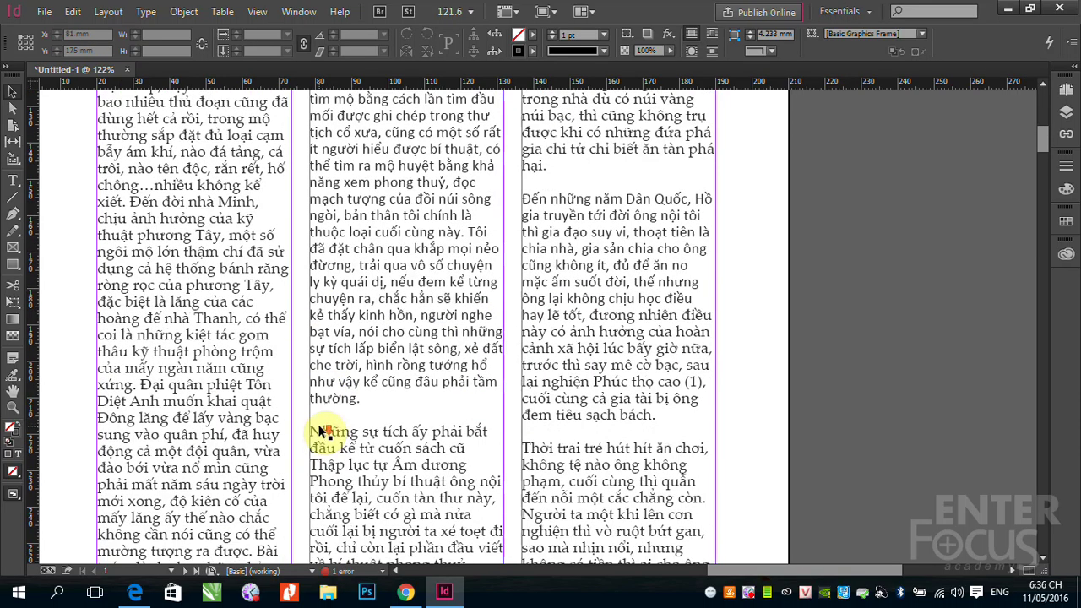
left_click(283, 434)
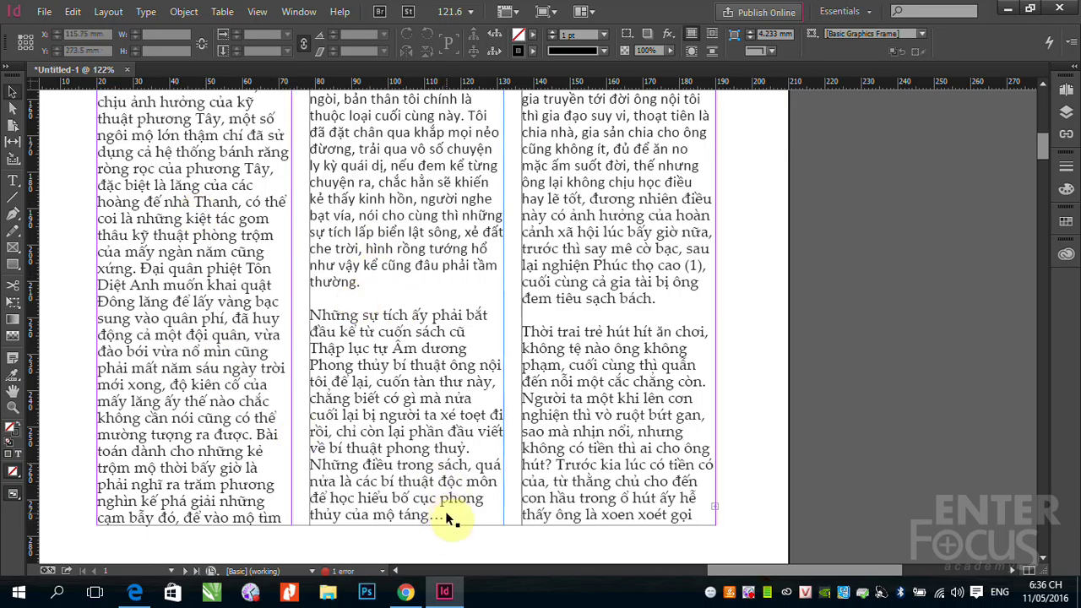
left_click(534, 412)
scroll(536, 412, "up", 4)
scroll(535, 411, "up", 3)
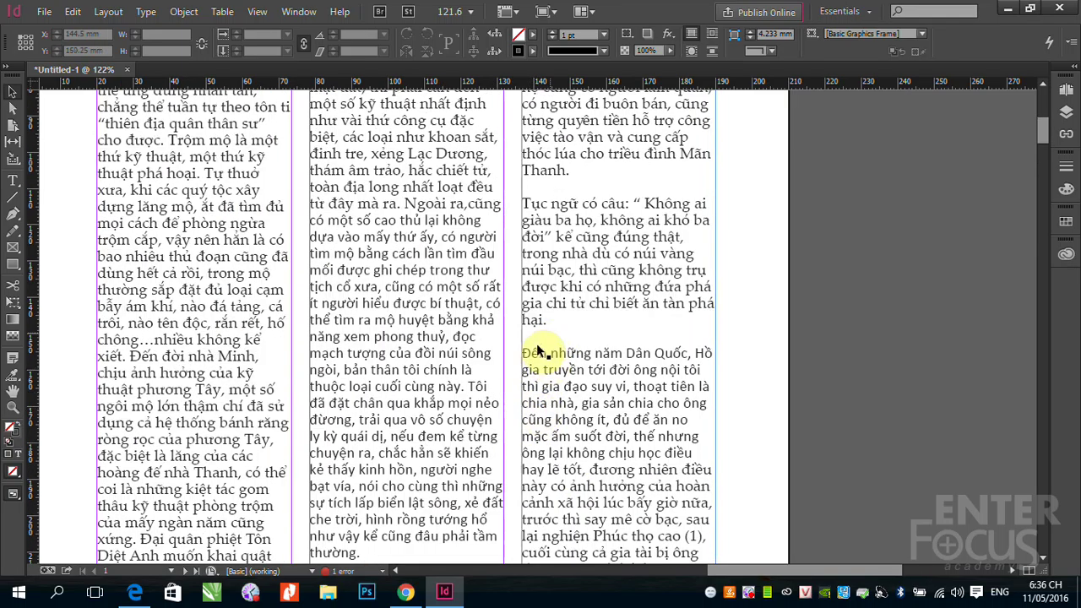
scroll(530, 355, "up", 2)
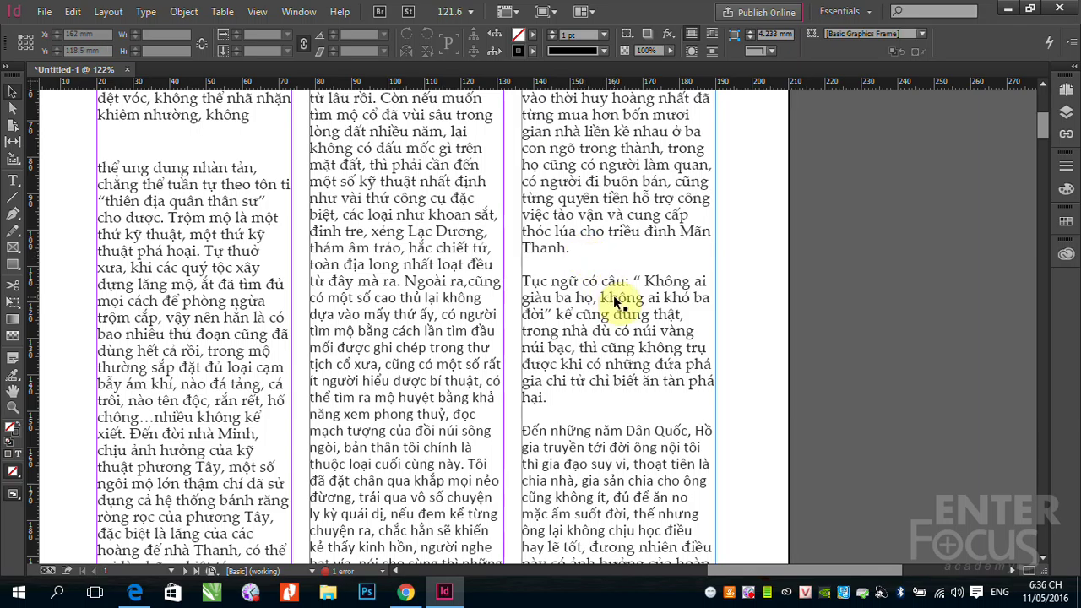
scroll(625, 302, "up", 2)
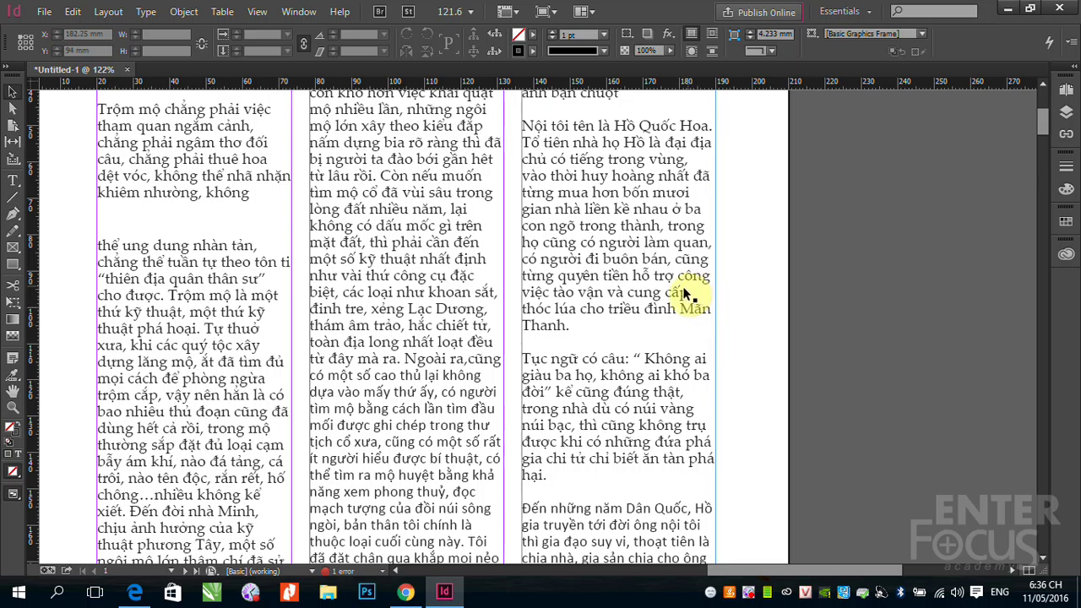
scroll(707, 295, "up", 2)
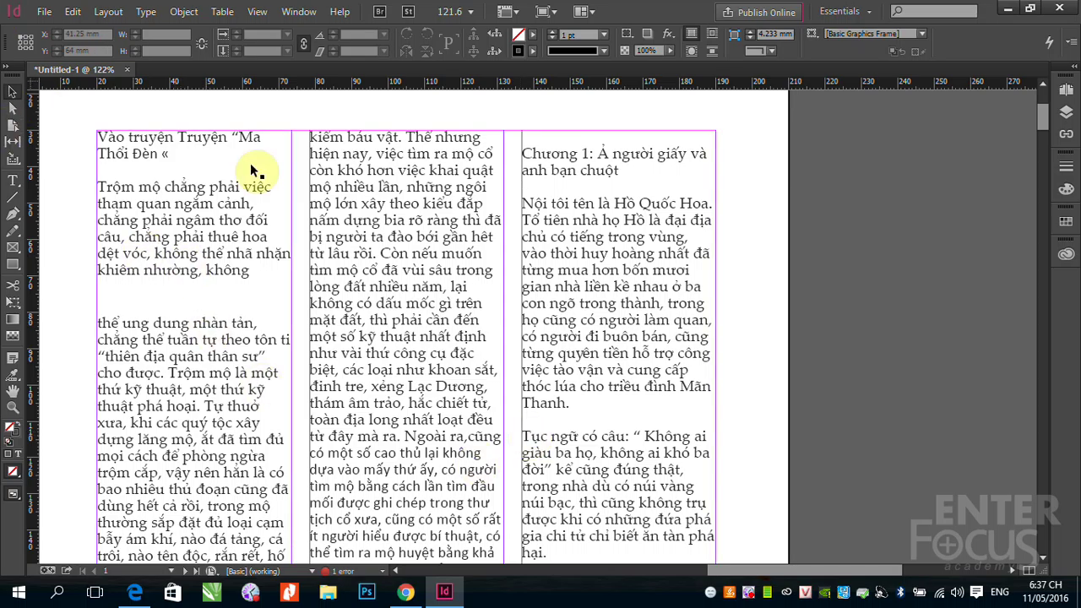
Open the Character panel from the Type menu and place it right of the page
left_click(145, 12)
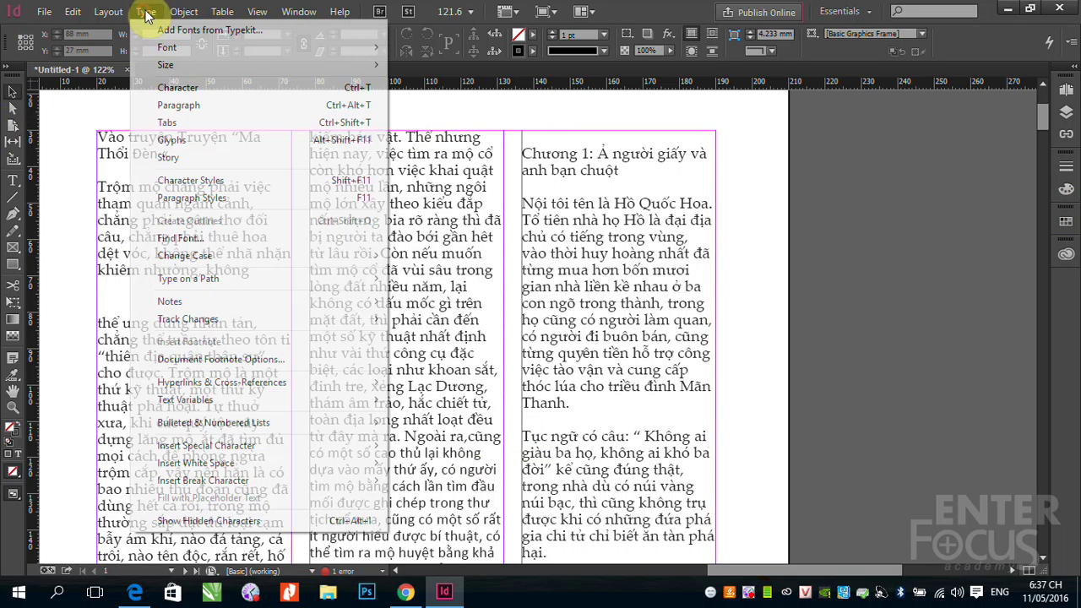
left_click(140, 15)
left_click(142, 15)
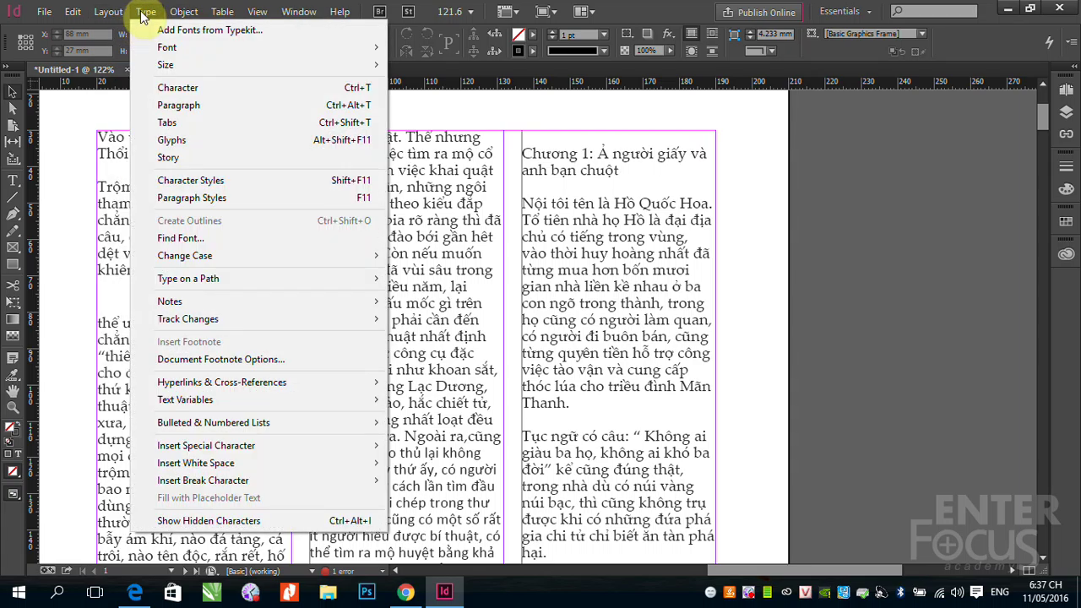
left_click(200, 87)
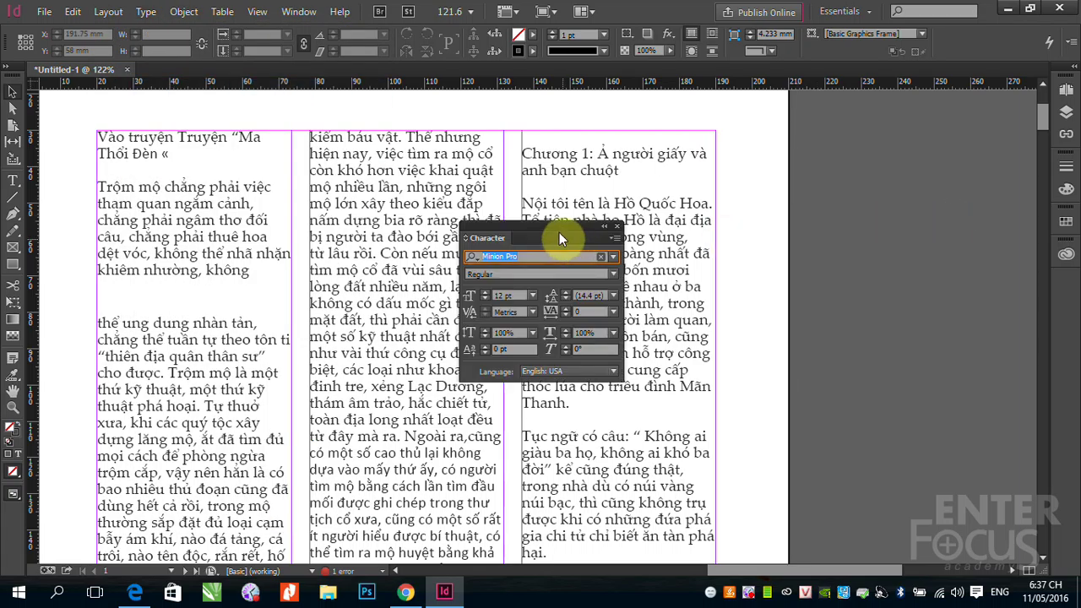
left_click_drag(559, 235, 952, 164)
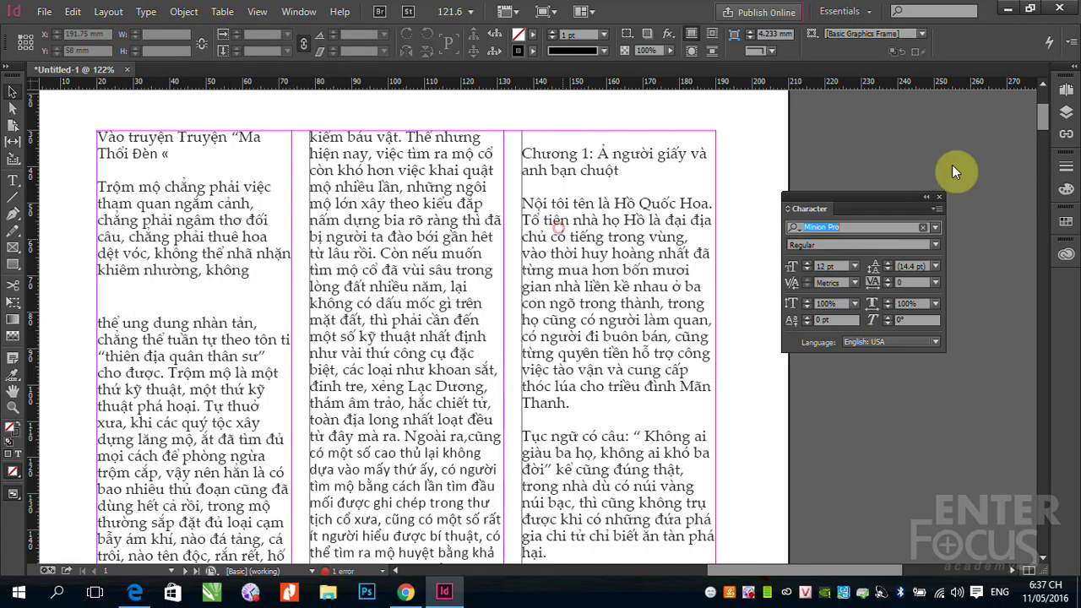
left_click(145, 13)
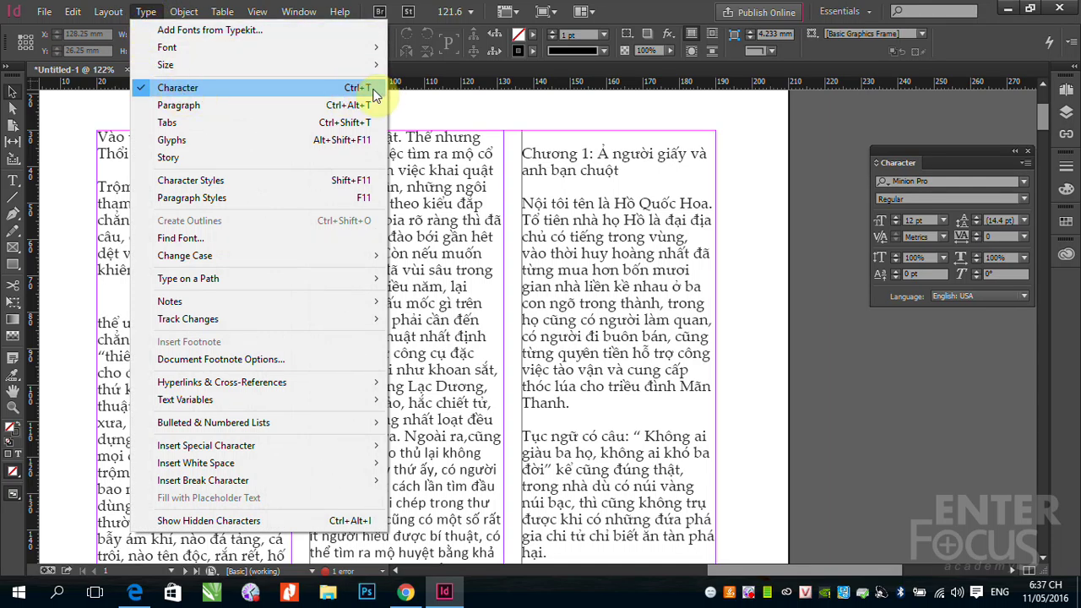
left_click(893, 344)
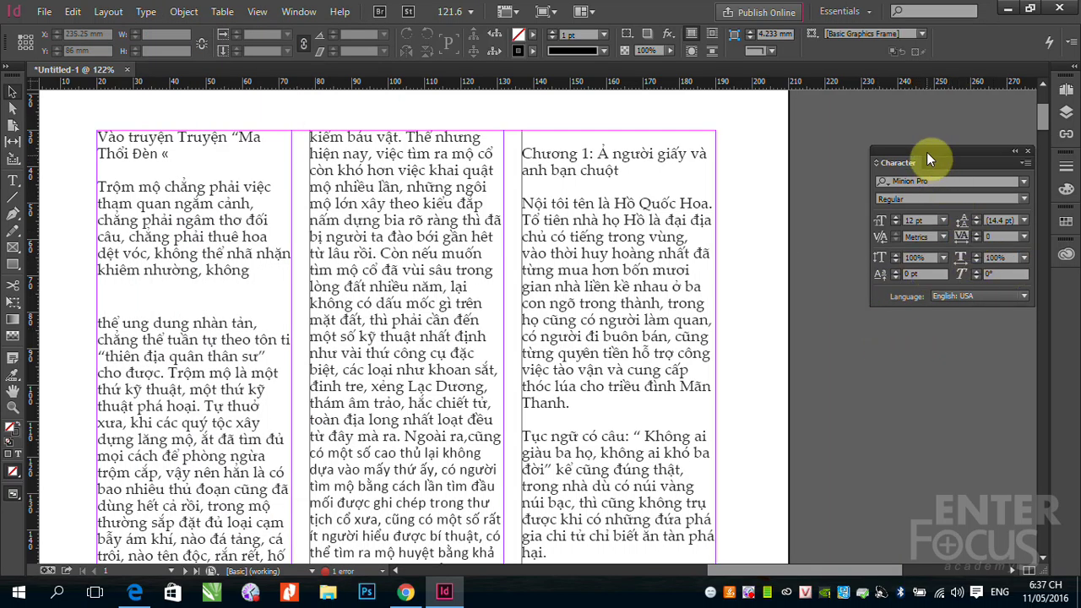
left_click_drag(927, 153, 880, 141)
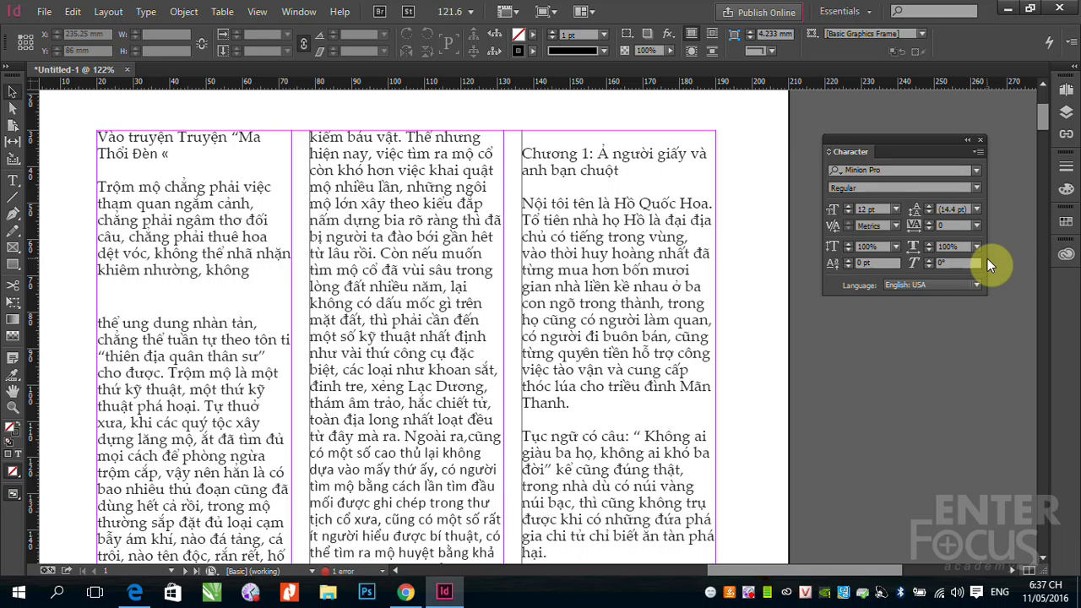
left_click(12, 179)
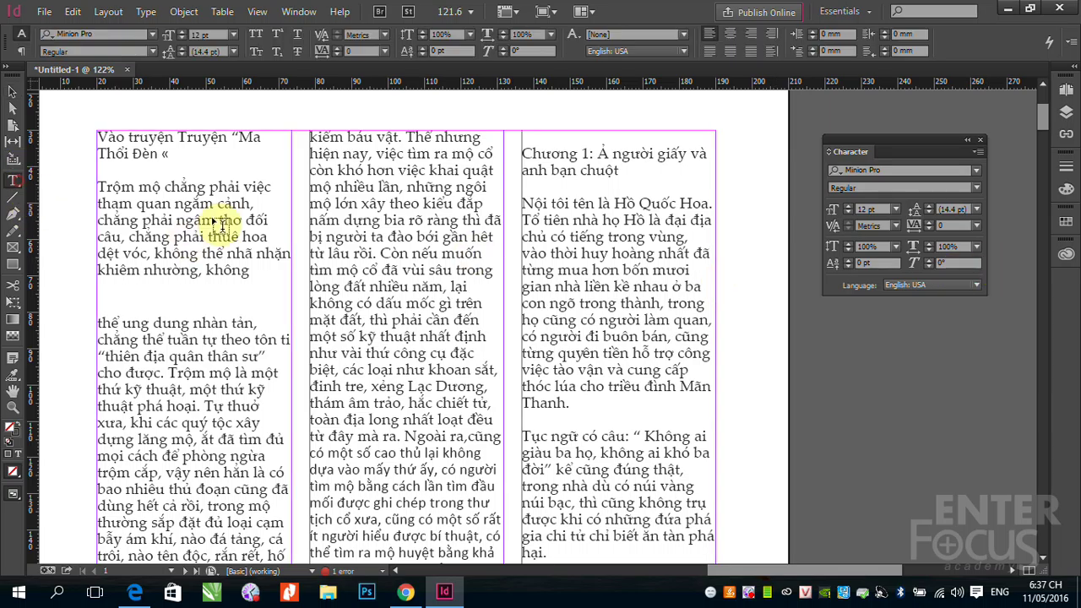
Zoom in on 'Chương' in the second column and place the caret between h and ư to check kerning
left_click(712, 205)
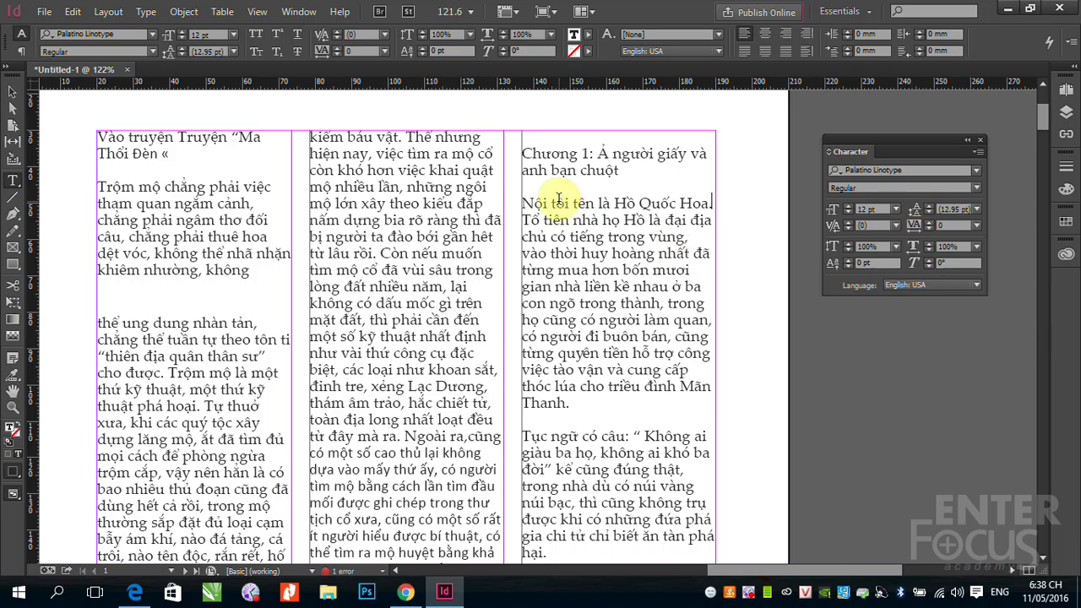
left_click(493, 137)
scroll(551, 206, "up", 10)
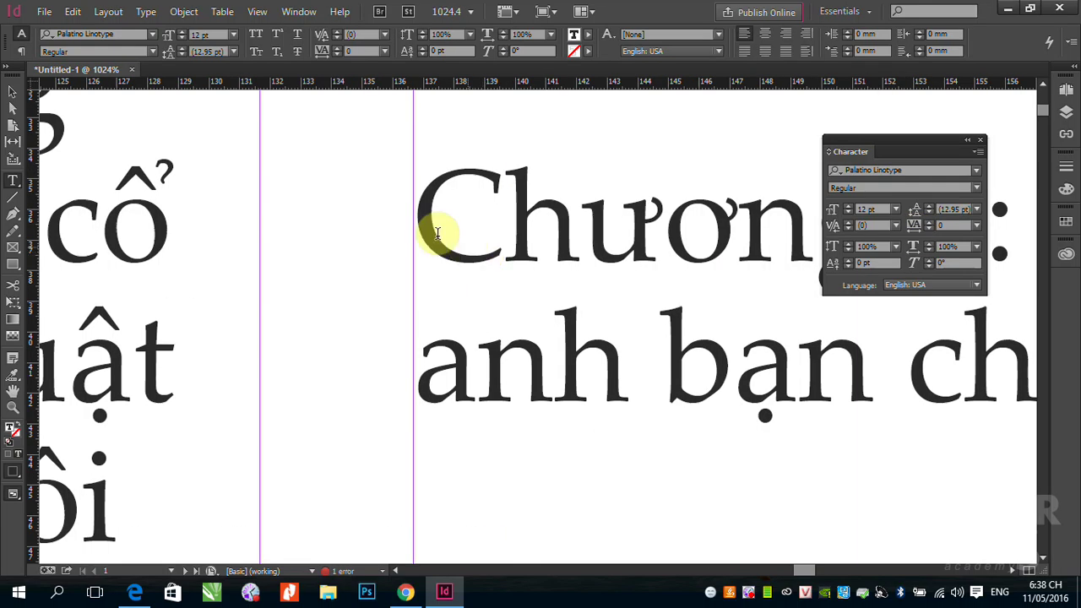
left_click_drag(437, 217, 634, 212)
left_click(597, 216)
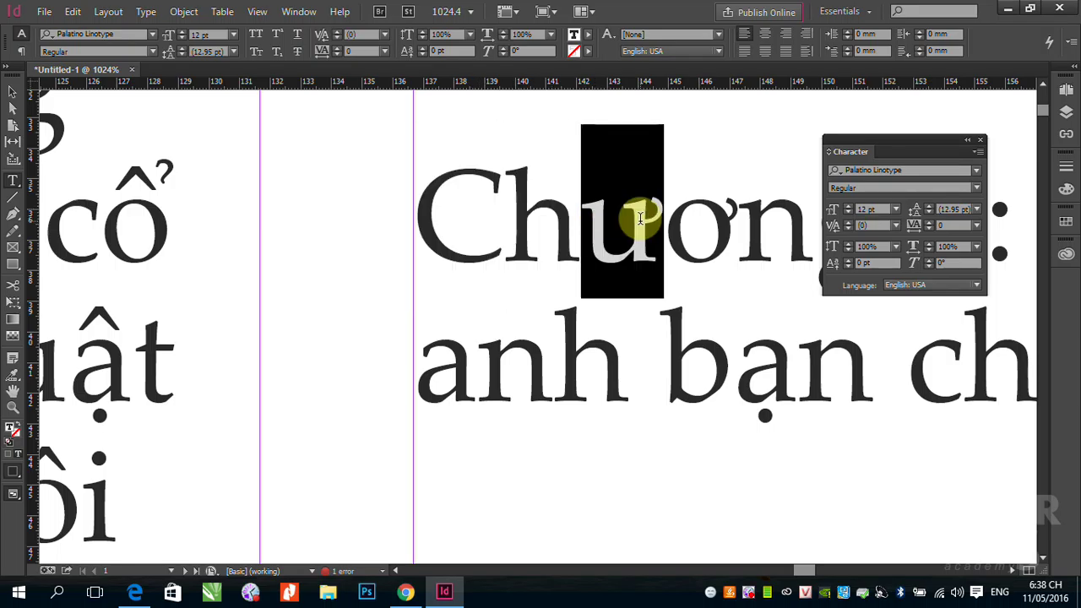
left_click(582, 214)
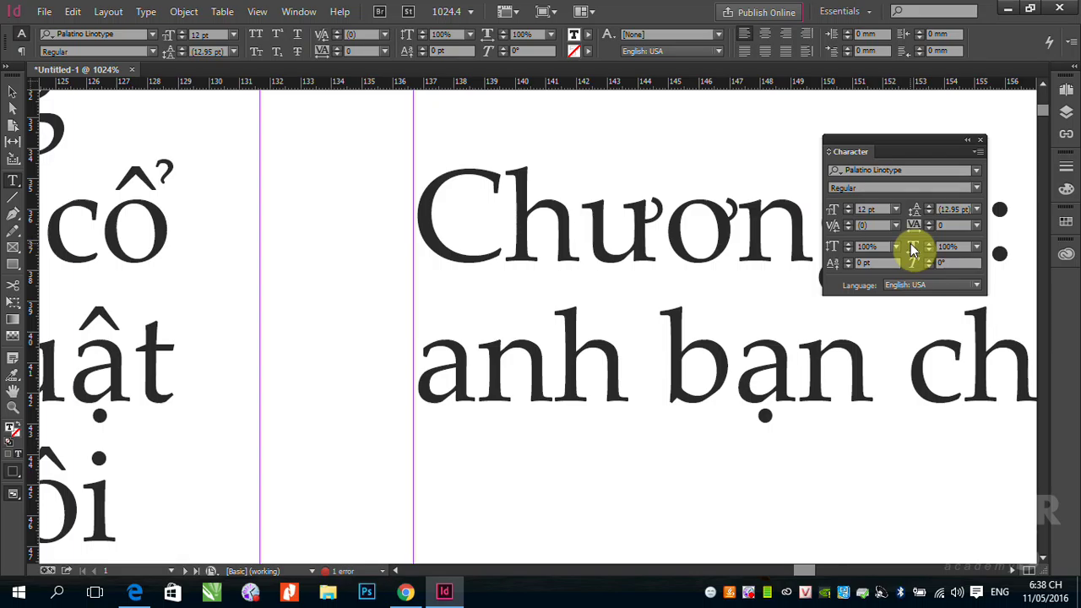
Zoom out and select the whole paragraph beginning 'Tổ tiên nhà họ Hồ'
key("ctrl+minus")
key("ctrl+minus")
key("ctrl+minus")
key("ctrl+minus")
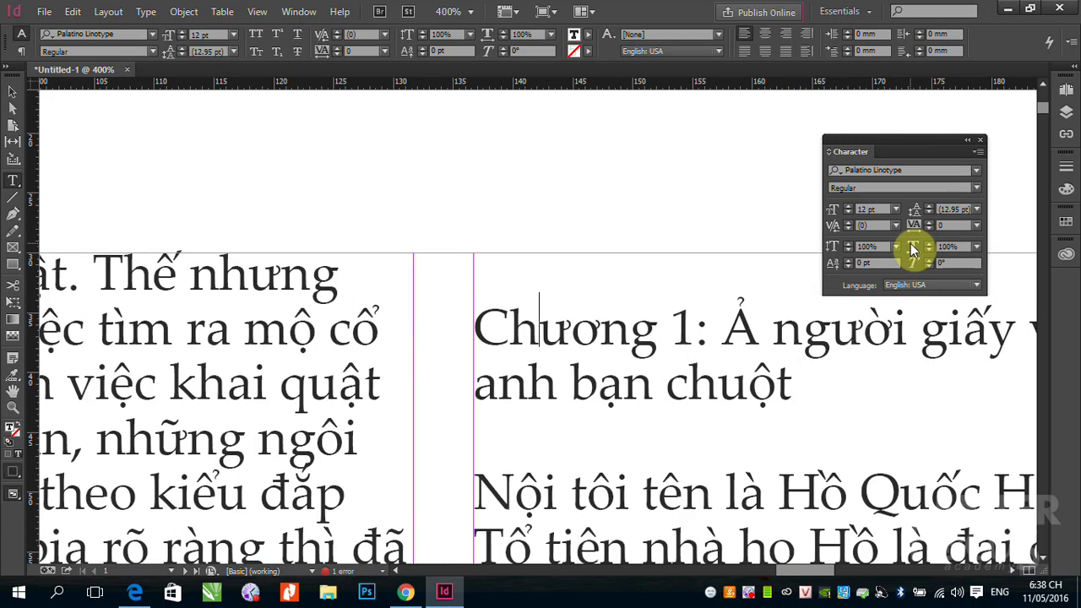
key("ctrl+minus")
scroll(724, 357, "down", 8)
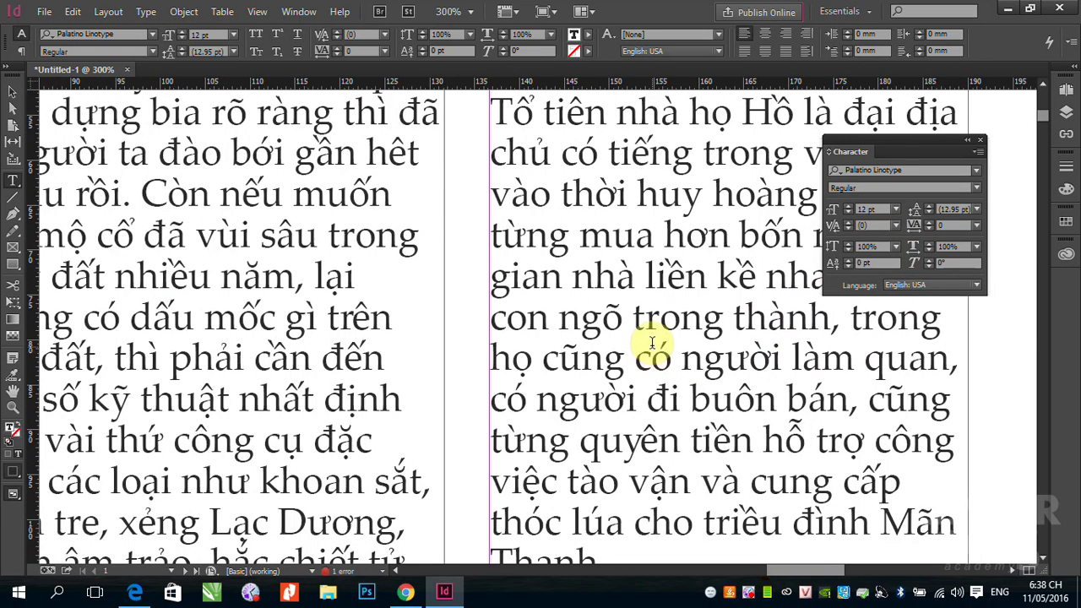
scroll(604, 362, "down", 3)
left_click_drag(881, 143, 299, 170)
scroll(557, 262, "up", 1)
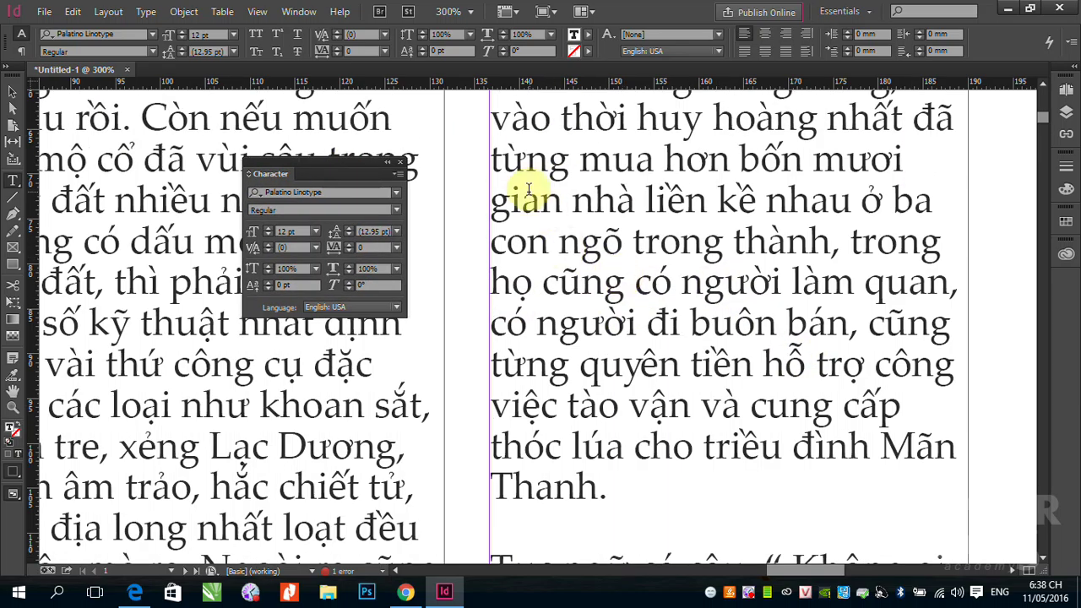
scroll(530, 189, "up", 1)
scroll(507, 164, "up", 1)
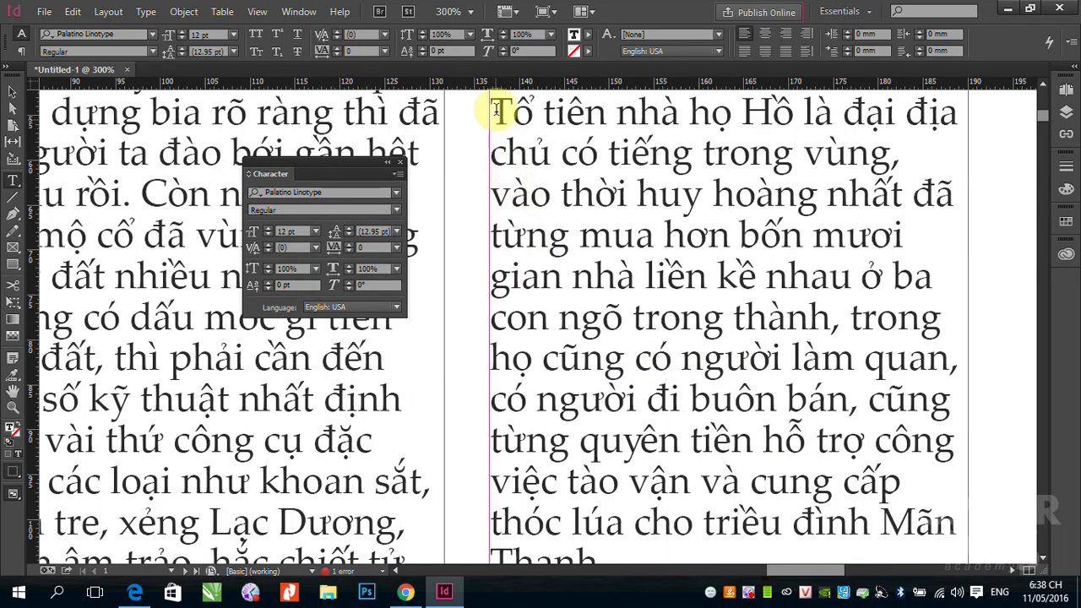
left_click_drag(495, 110, 722, 448)
scroll(512, 451, "down", 3)
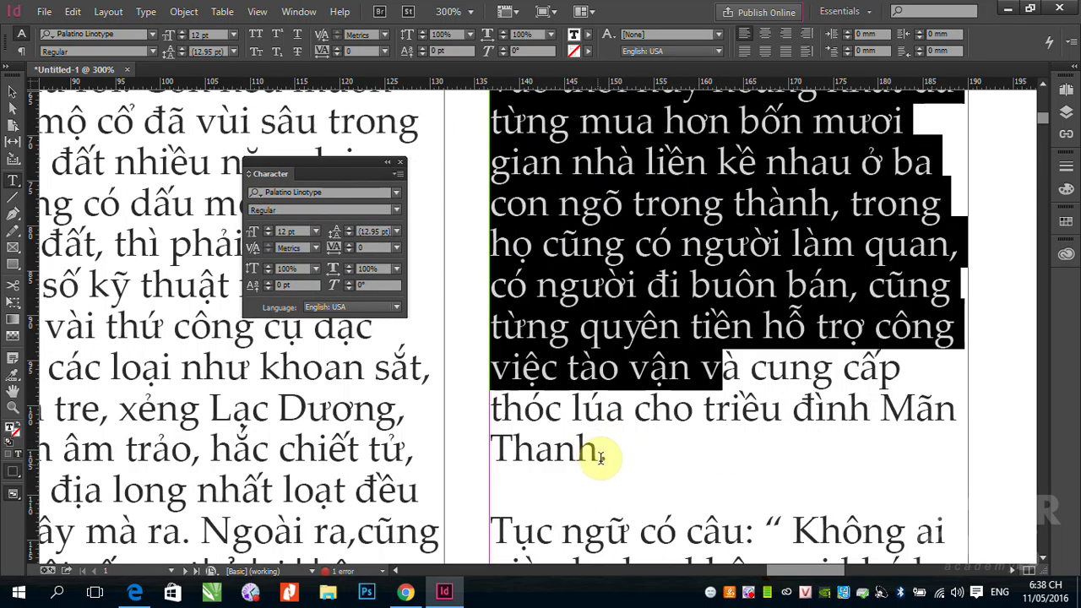
left_click_drag(601, 457, 587, 495)
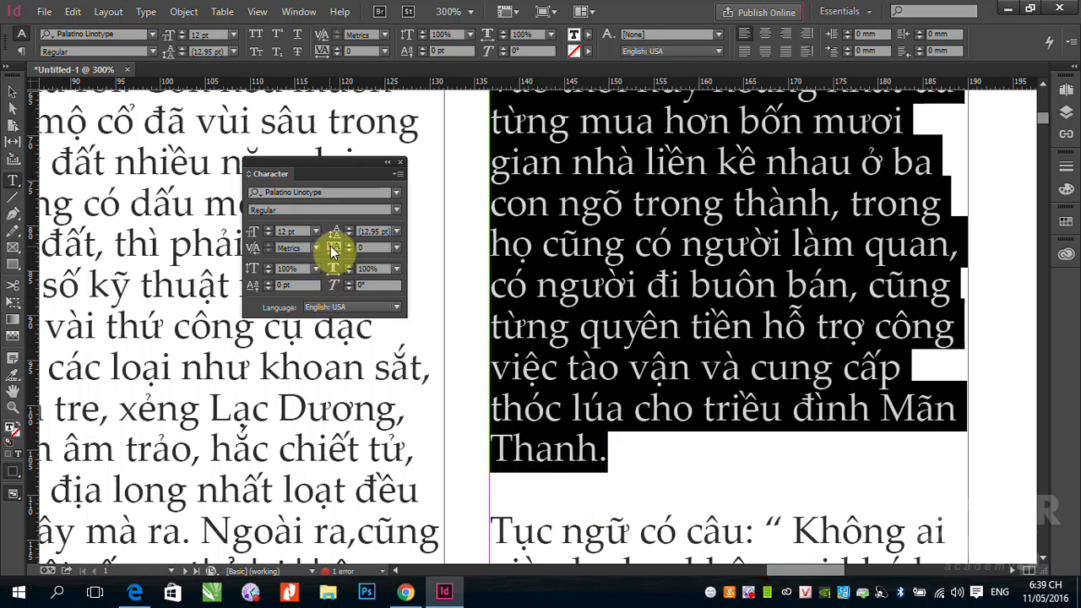
Set the selected paragraph's tracking to -10, then change it to 10
left_click(397, 249)
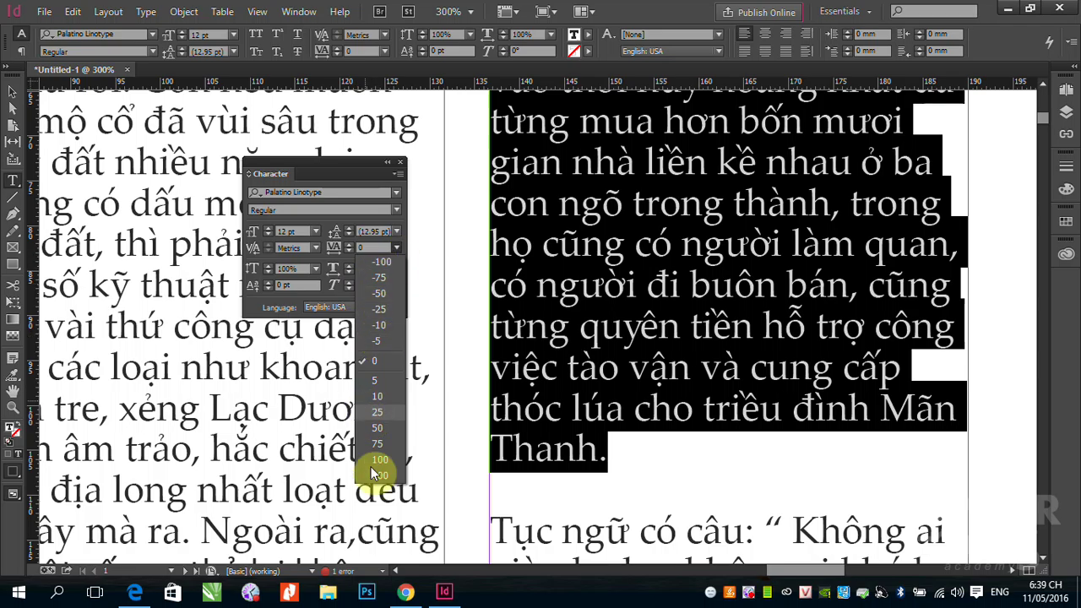
left_click(378, 328)
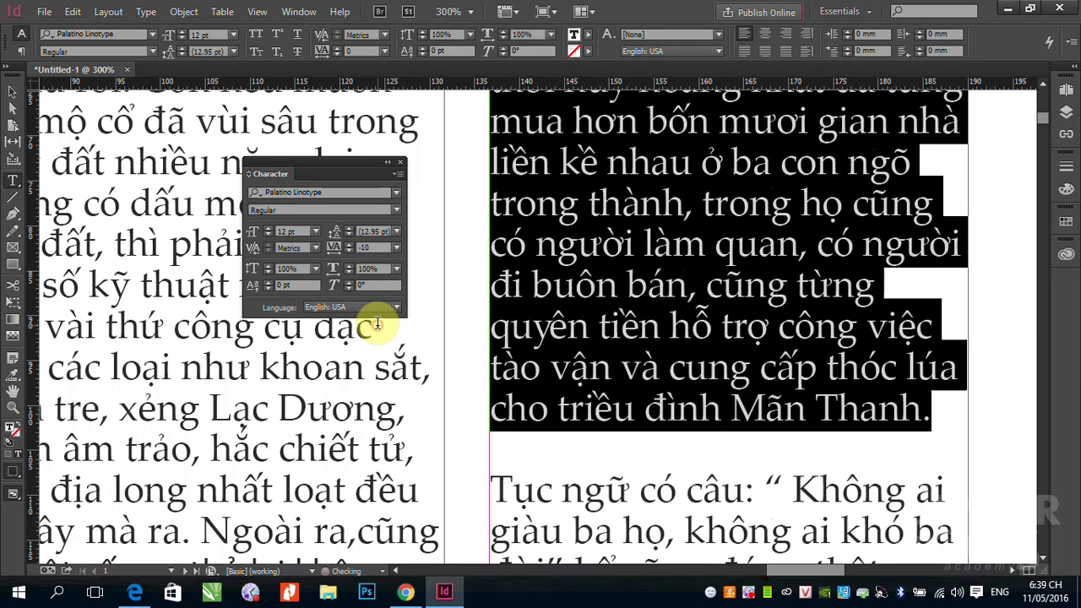
left_click(365, 251)
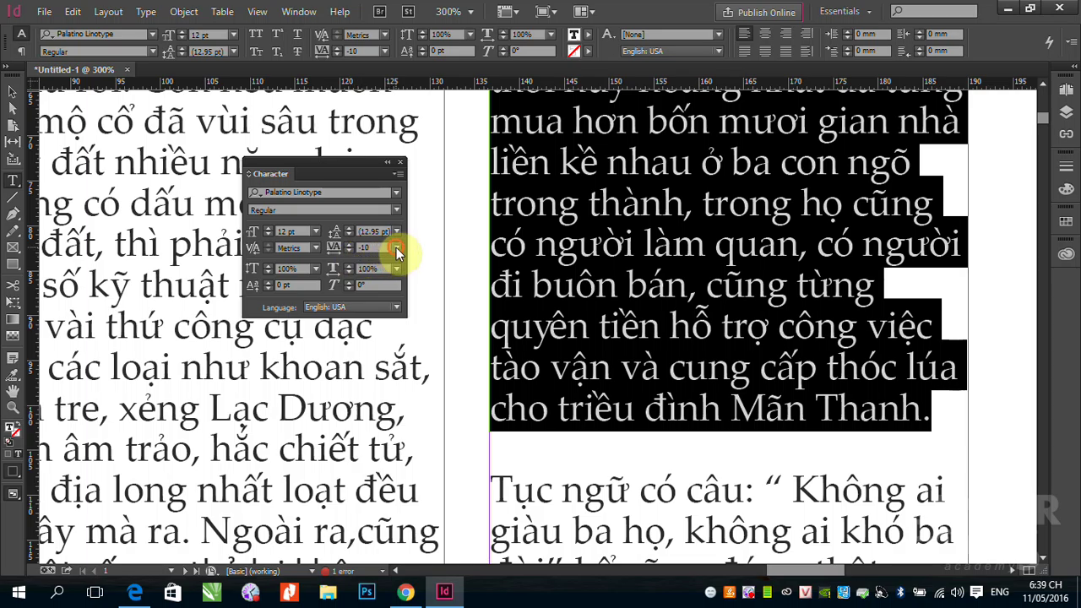
left_click(396, 248)
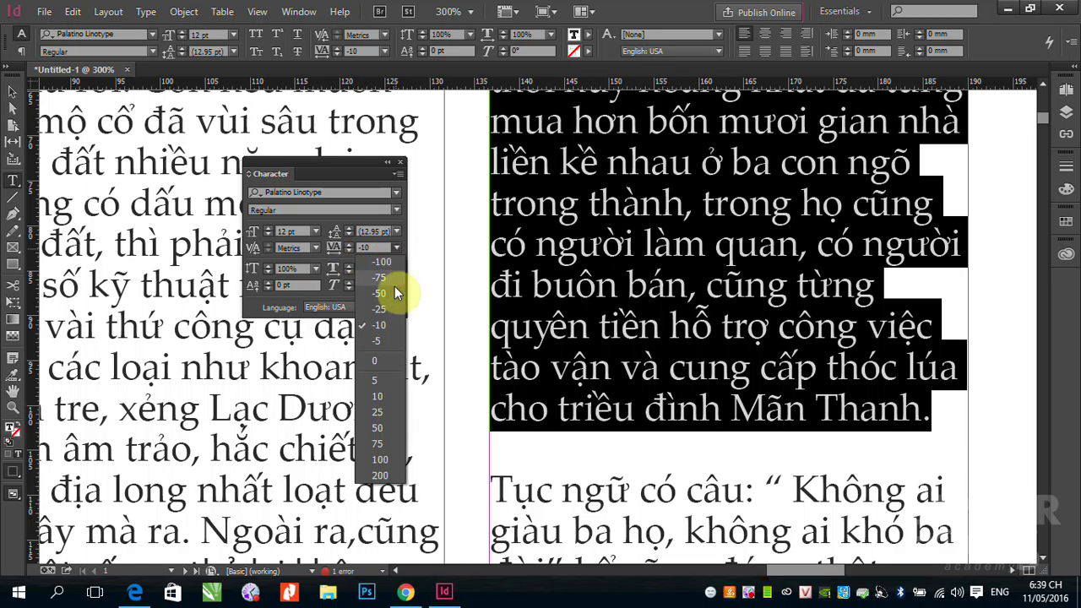
left_click(377, 398)
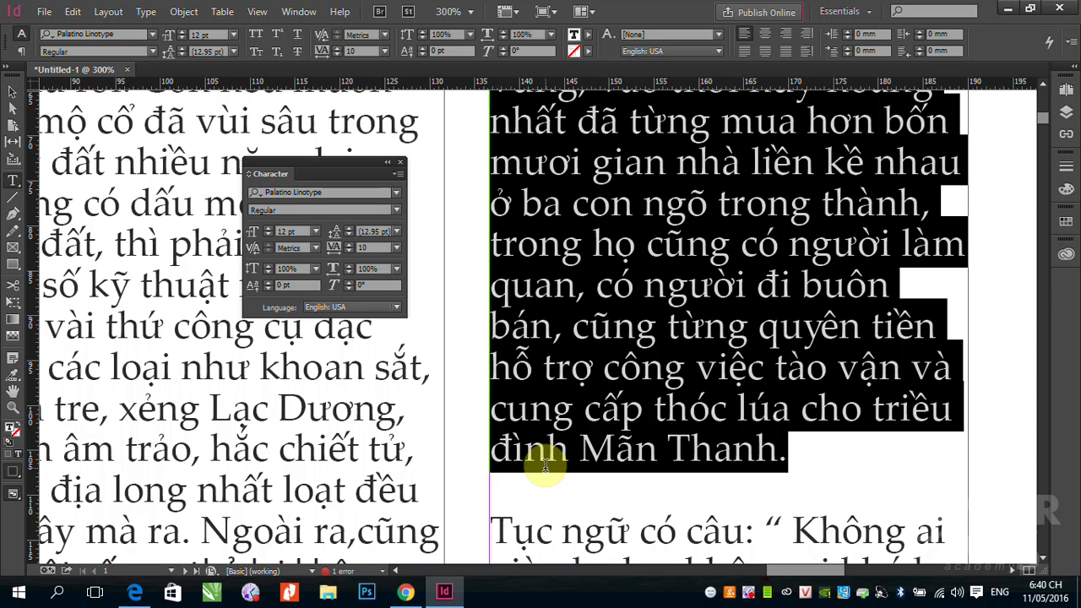
key("ctrl+minus")
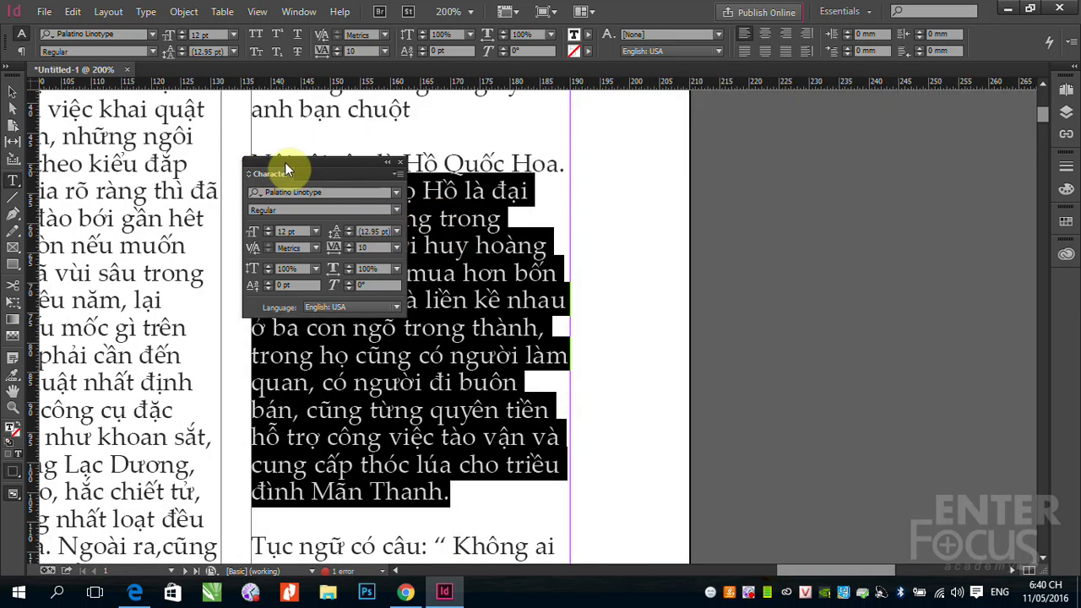
Delete the empty line above the 'Chương 1' heading
left_click_drag(374, 167, 856, 187)
scroll(898, 307, "up", 4)
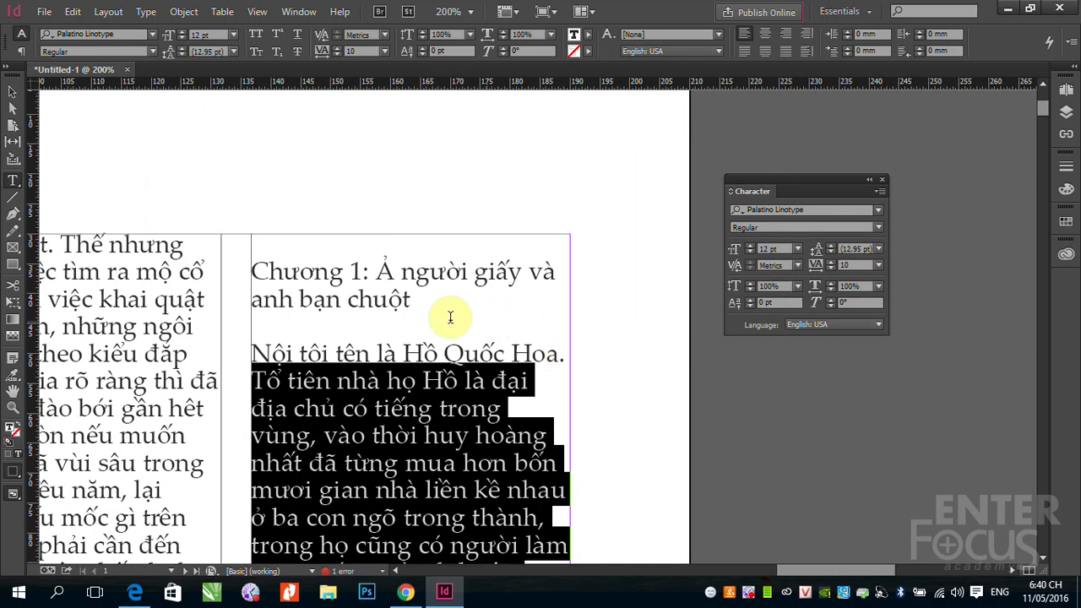
left_click(259, 243)
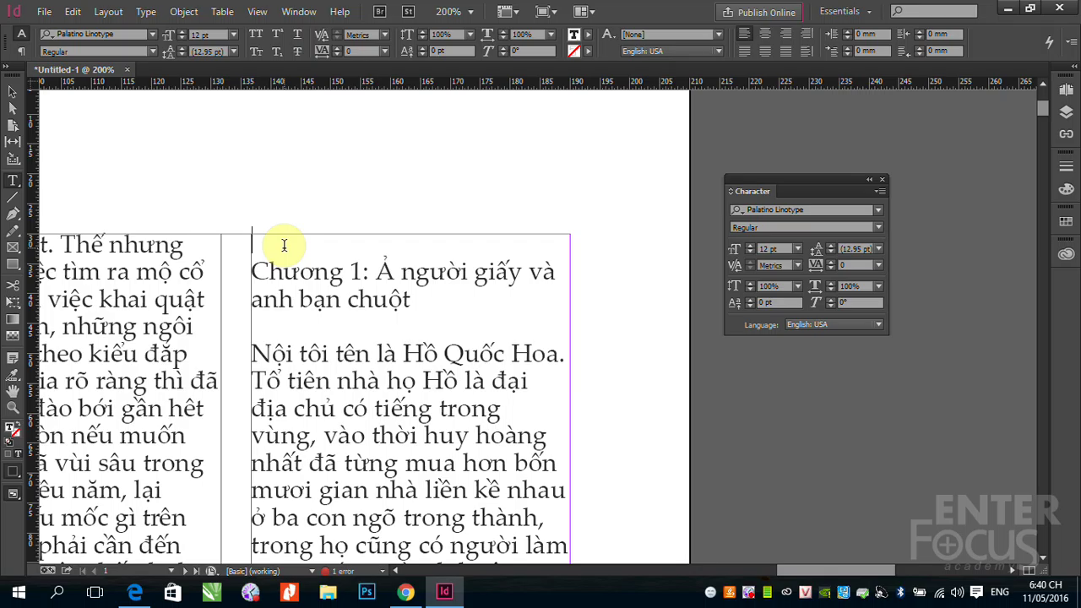
left_click_drag(255, 243, 328, 245)
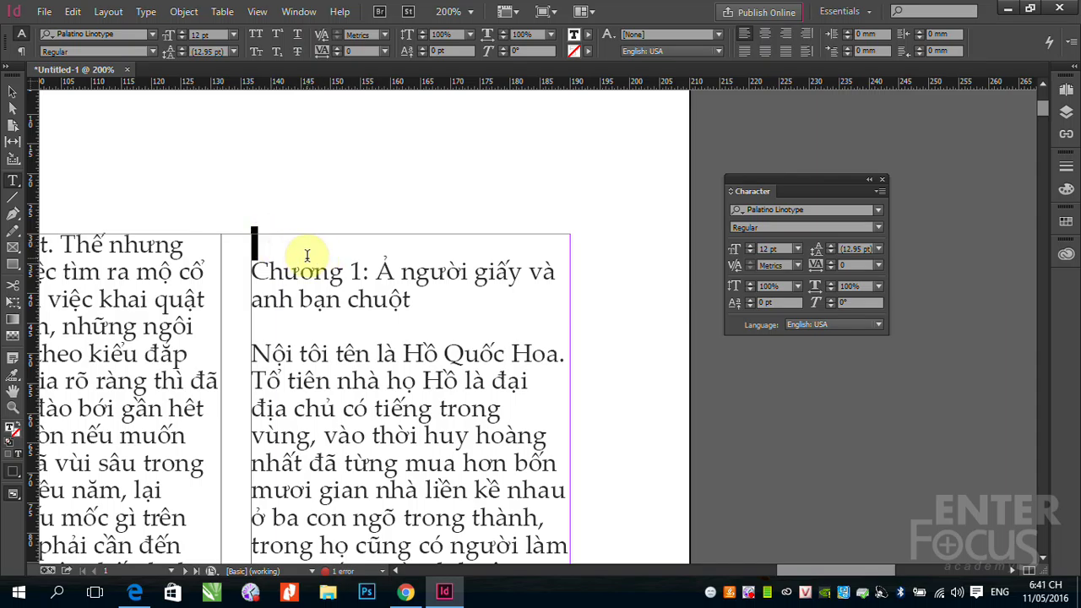
key("BackSpace")
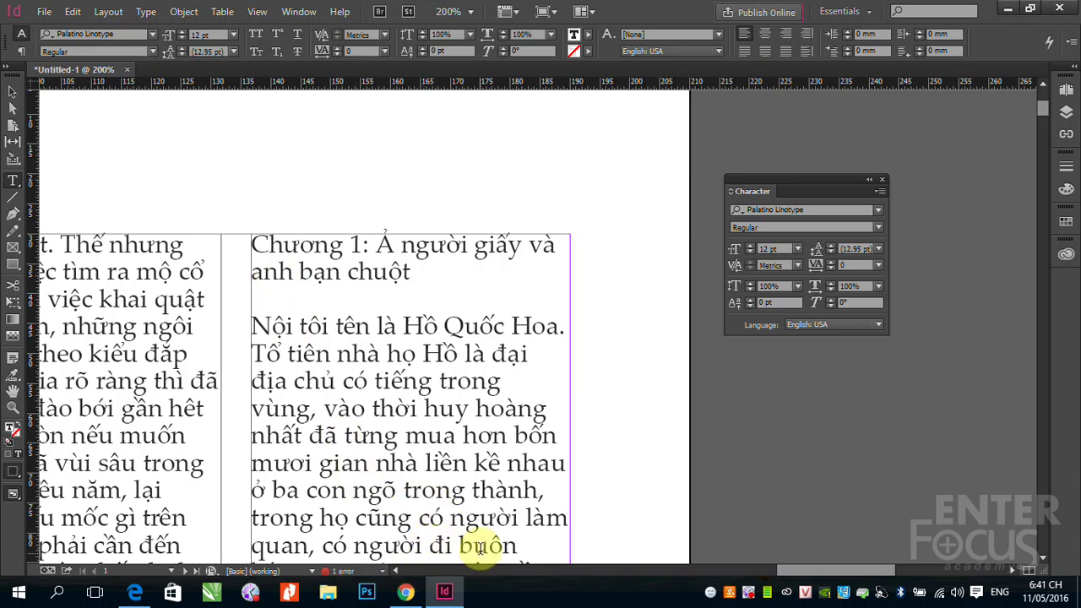
Remove the blank line after 'không' in column 1 so the paragraph runs together
key("Escape")
key("ctrl+minus")
key("ctrl+minus")
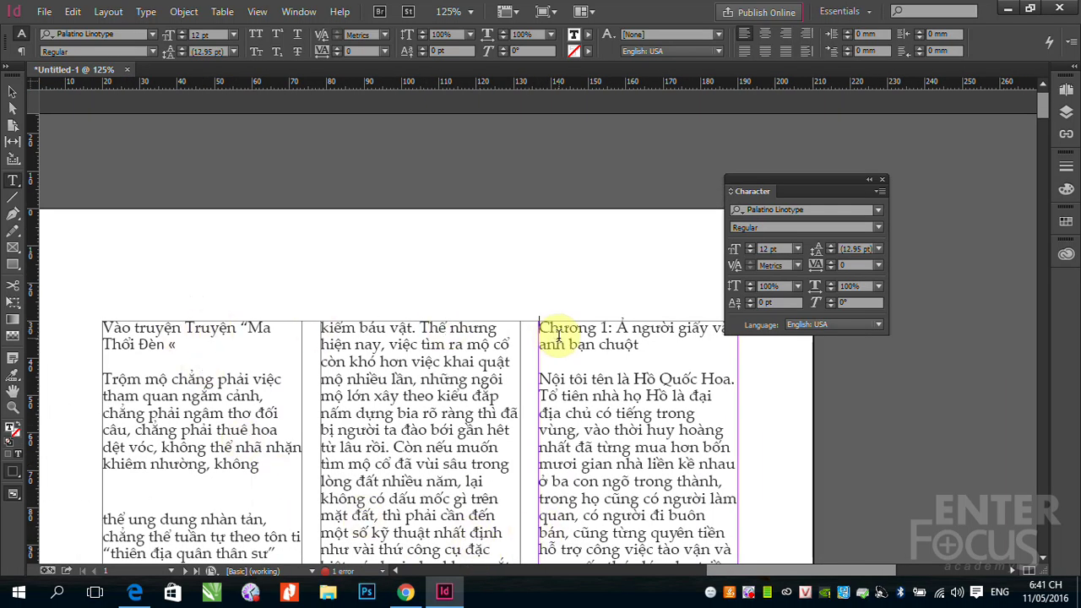
scroll(613, 373, "down", 3)
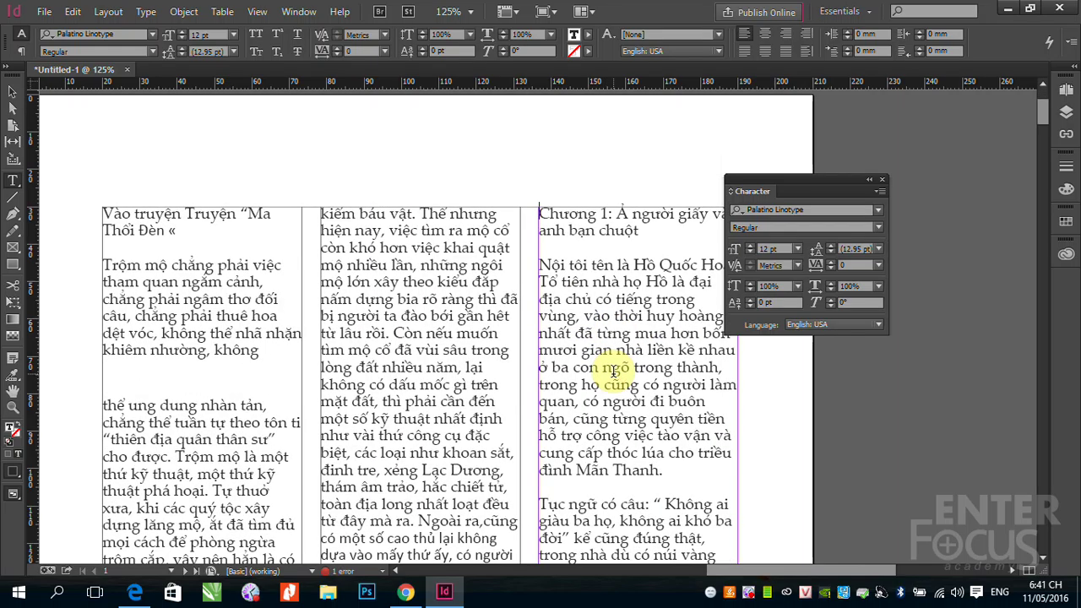
scroll(446, 368, "down", 4)
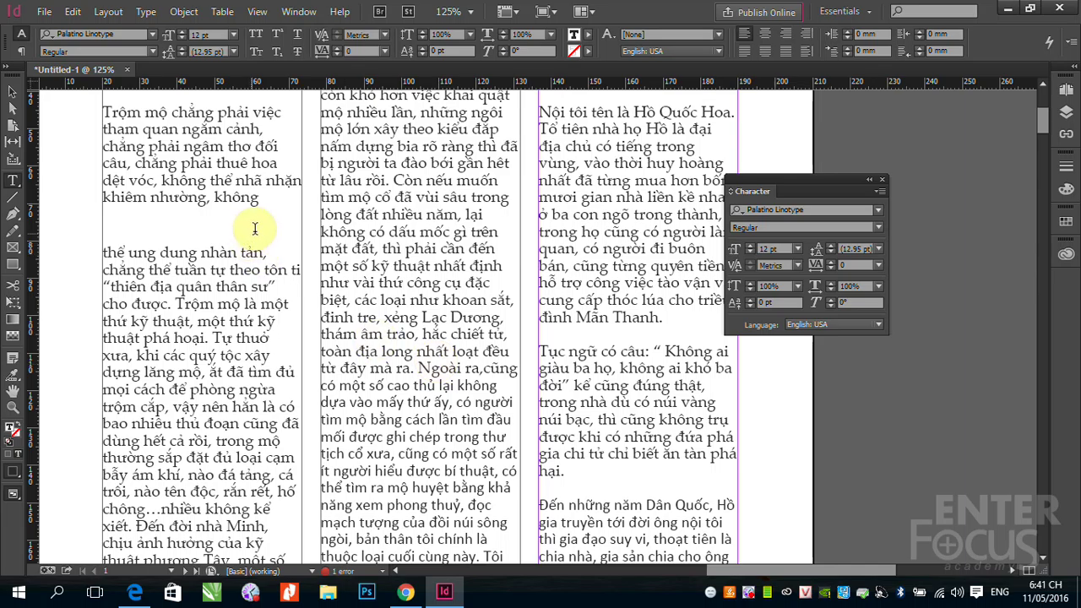
left_click(283, 198)
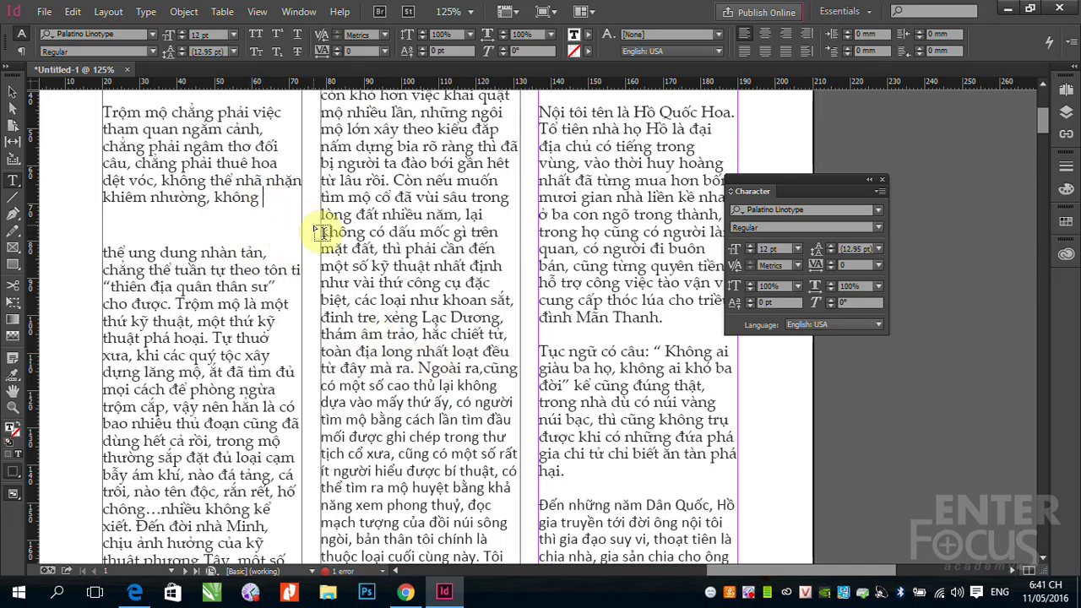
key("Delete")
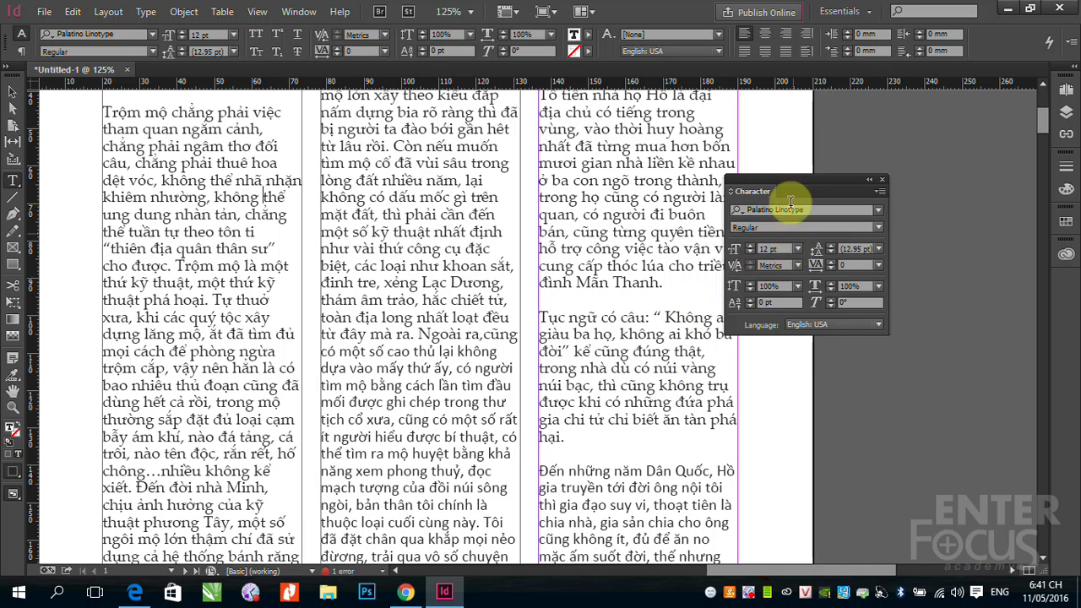
left_click_drag(777, 181, 784, 180)
left_click_drag(884, 187, 1020, 190)
scroll(283, 368, "up", 4)
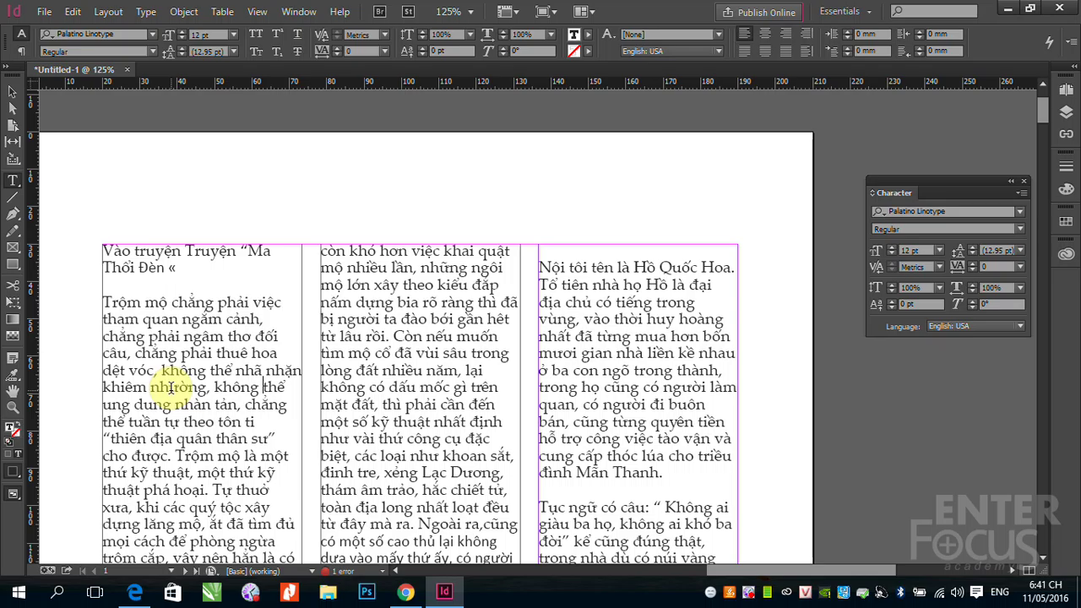
Select the title text at the top of column 1 and set its font size to 14 pt
left_click_drag(103, 251, 212, 262)
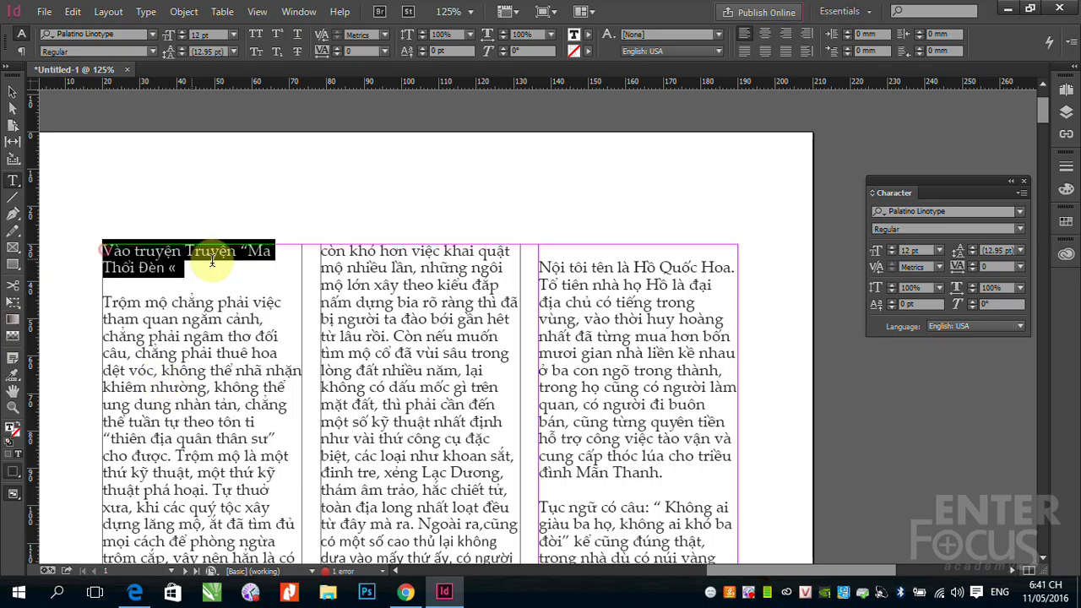
left_click(259, 337)
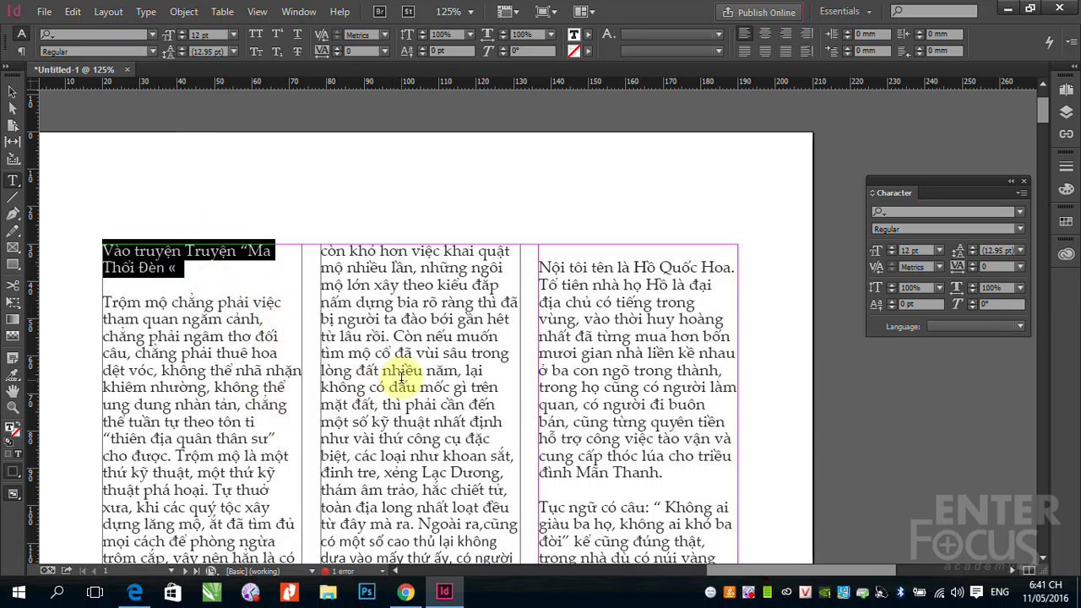
left_click(233, 35)
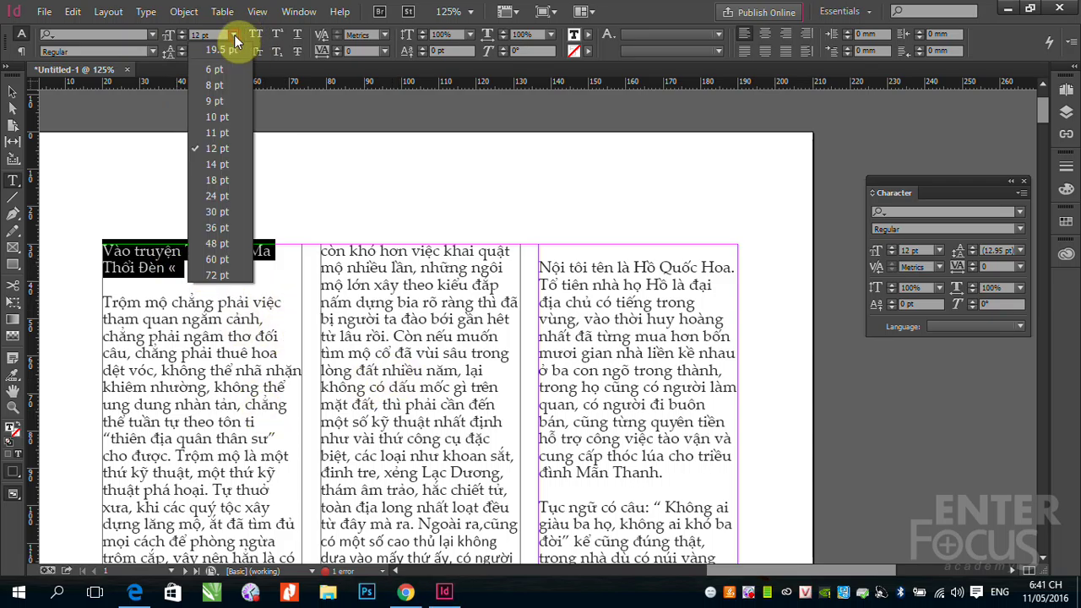
left_click(224, 165)
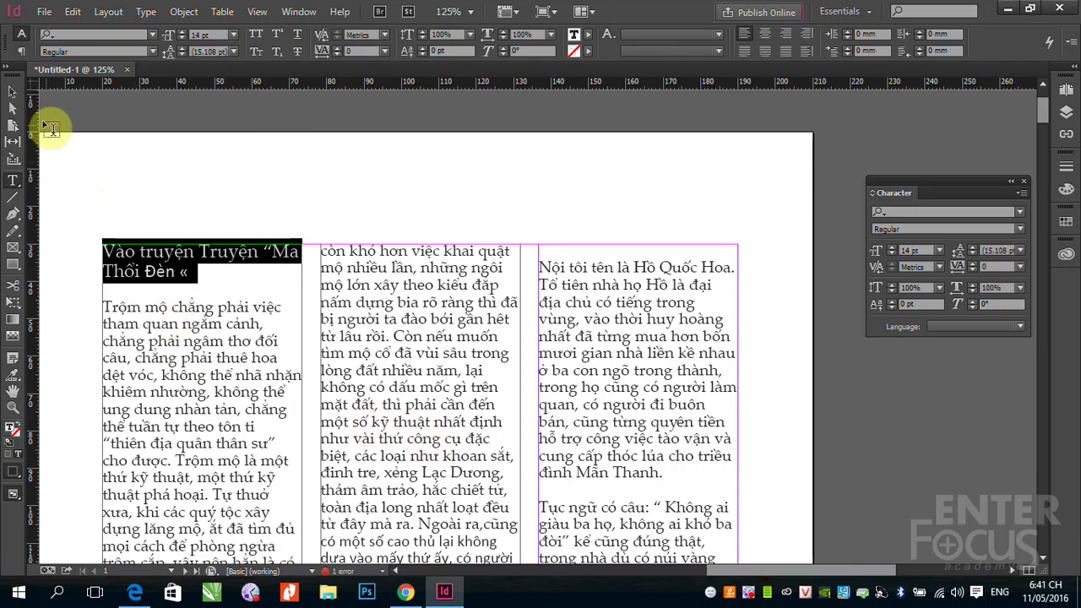
left_click(12, 91)
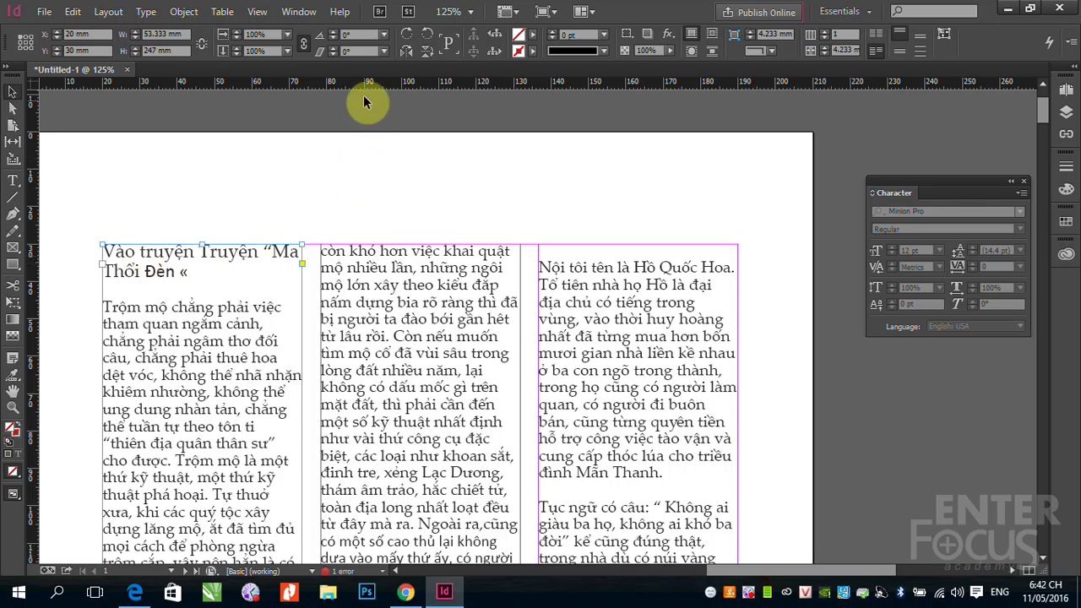
Drag two horizontal guides down onto the body lines and zoom in on the columns
mouse_move(372, 85)
left_mouse_down()
mouse_move(376, 258)
mouse_move(366, 309)
left_mouse_up()
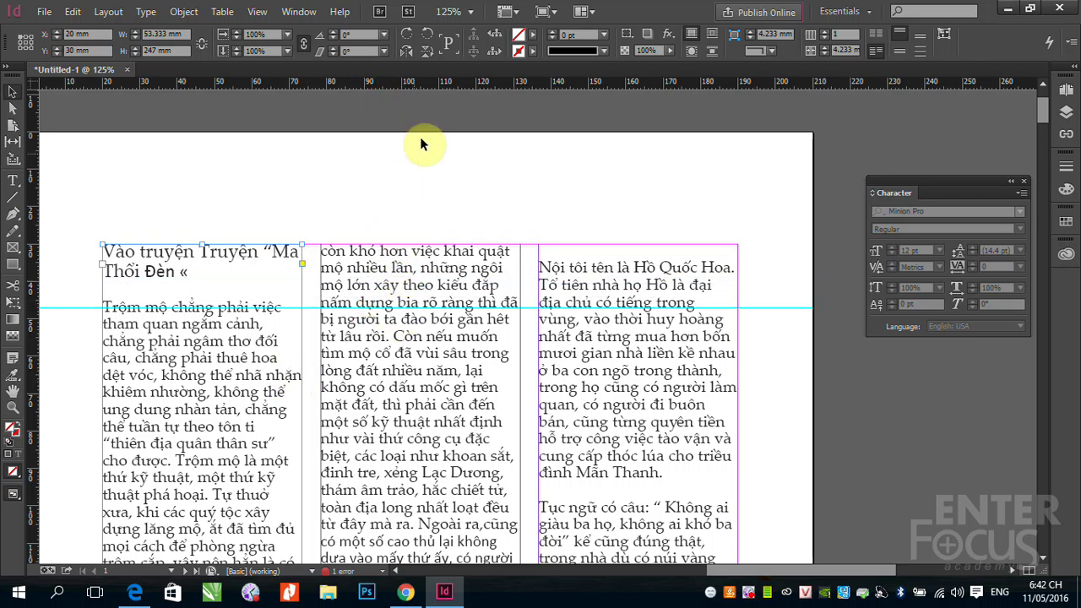
left_click_drag(433, 83, 405, 322)
left_click_drag(84, 270, 651, 397)
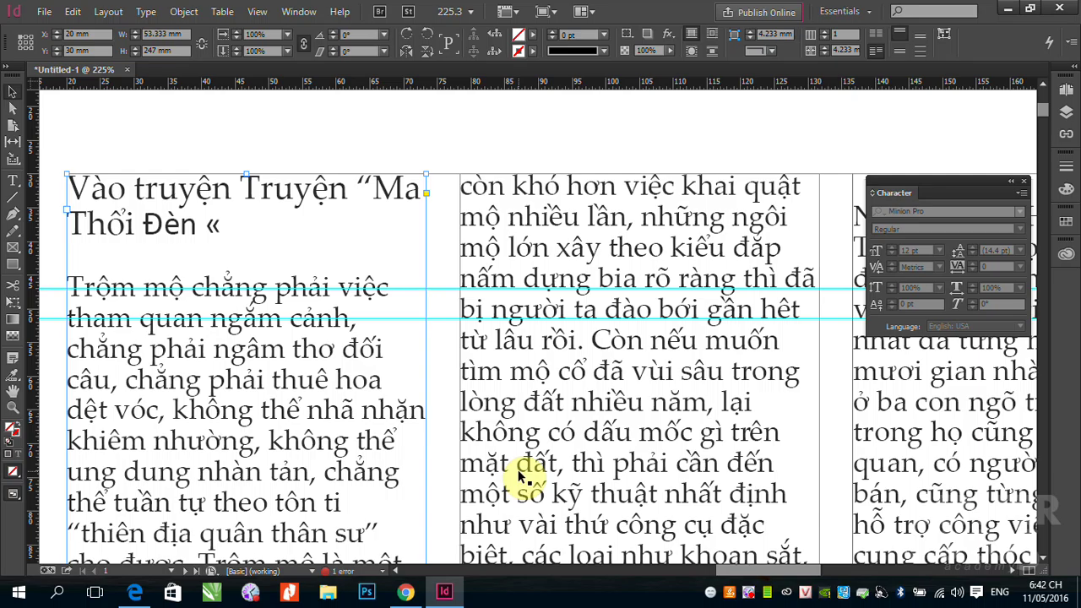
Select the story title and check its leading value in the Character panel
left_click(12, 180)
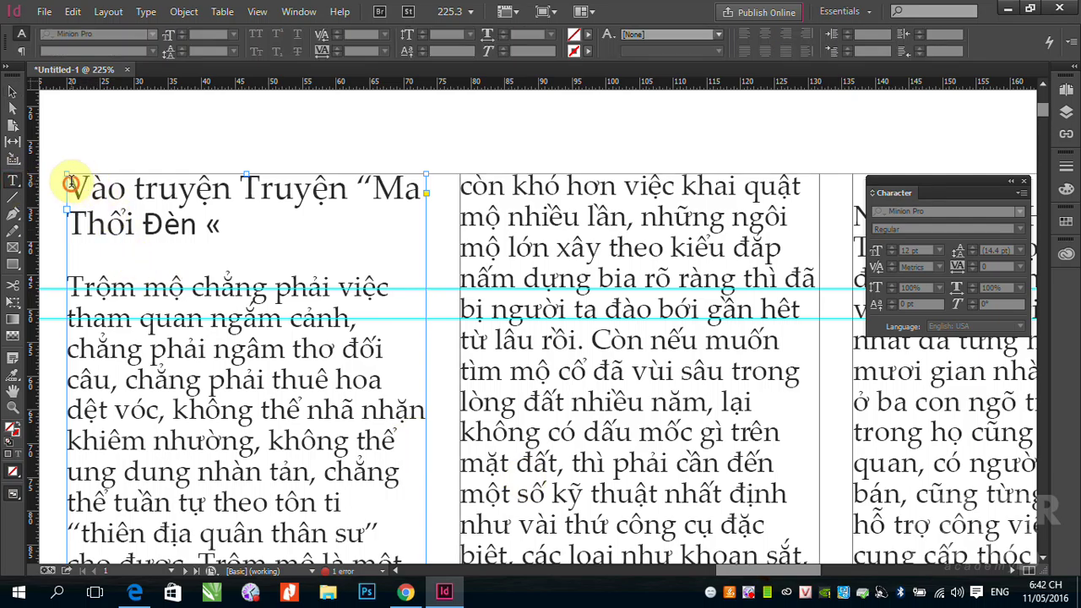
left_click_drag(68, 179, 224, 221)
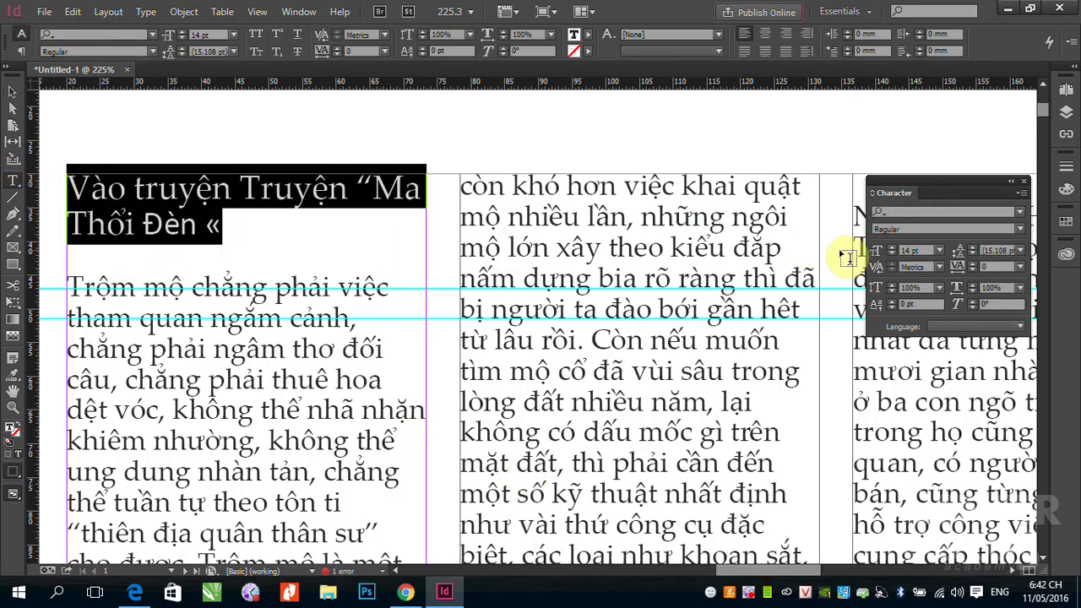
left_click(992, 251)
key("Escape")
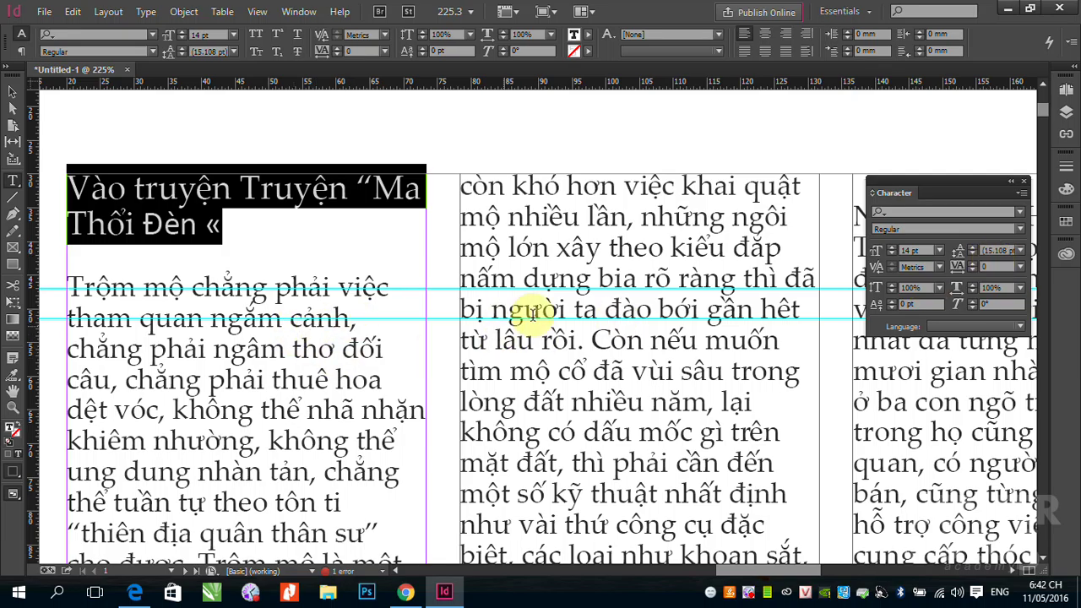
left_click(12, 91)
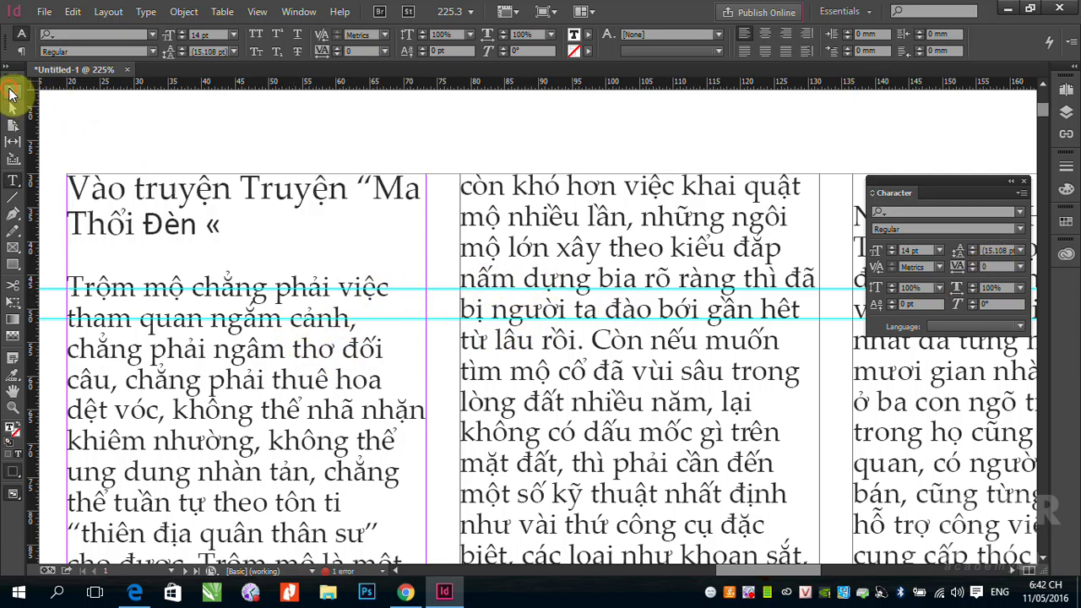
left_click(77, 249)
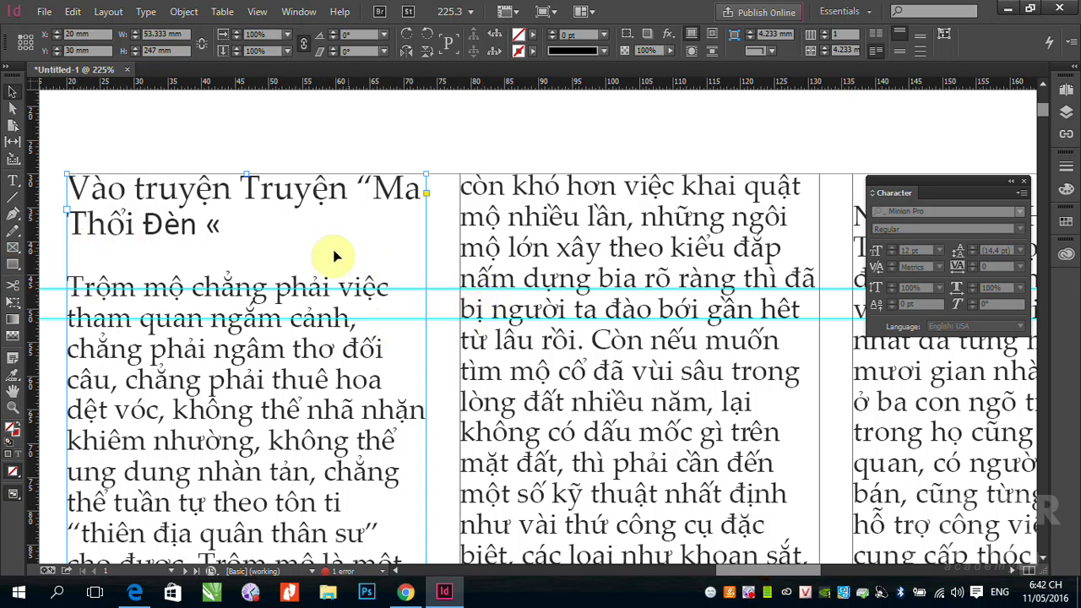
Give the empty line below the title 9 pt leading, then add a third guide at about 56.375 mm
left_click(12, 180)
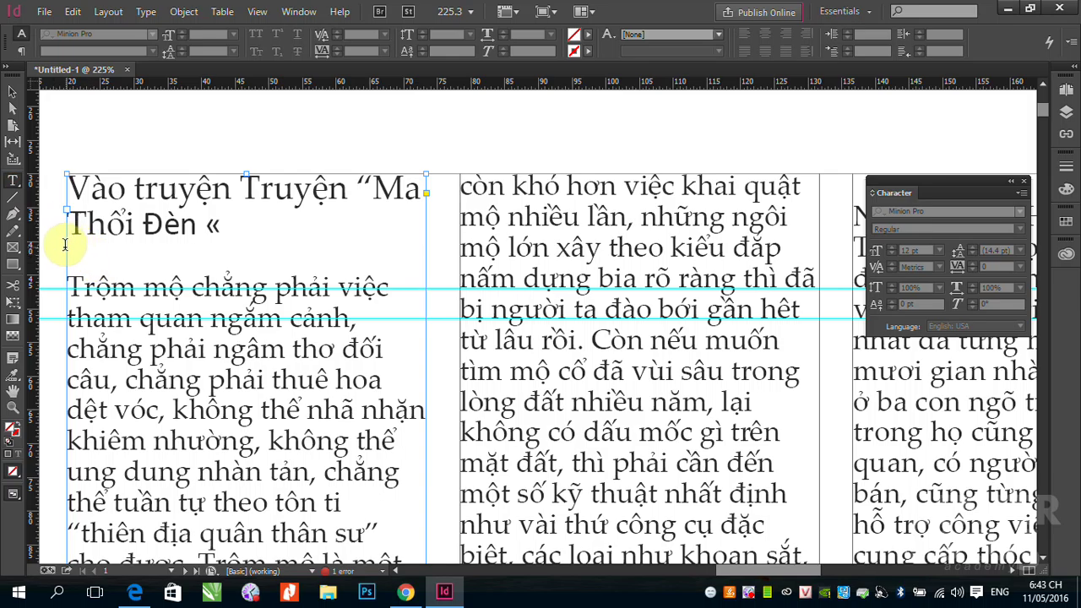
left_click(88, 249)
left_click(88, 250)
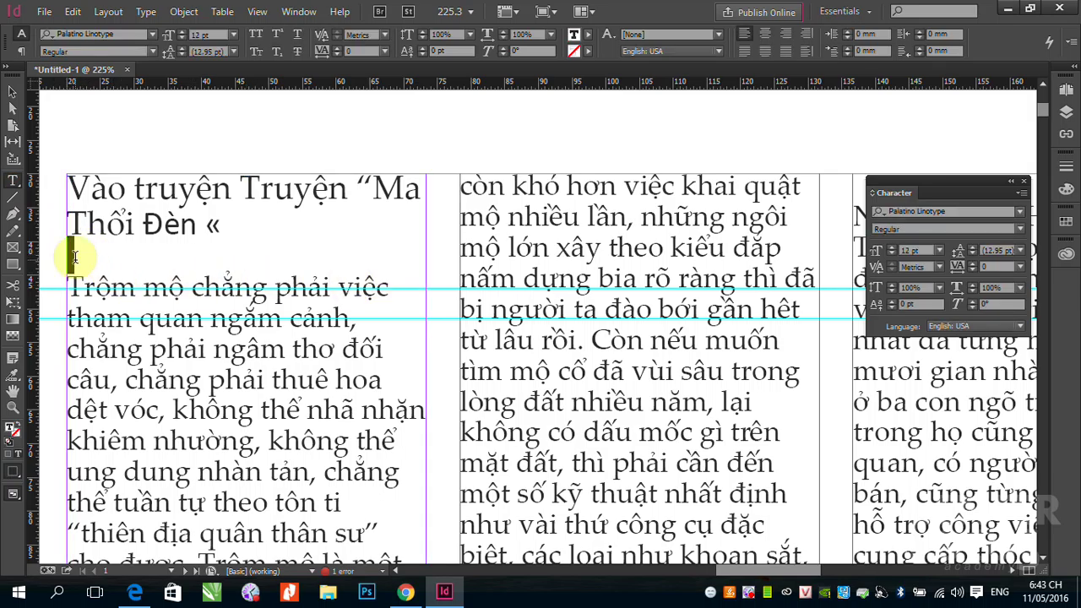
left_click(990, 289)
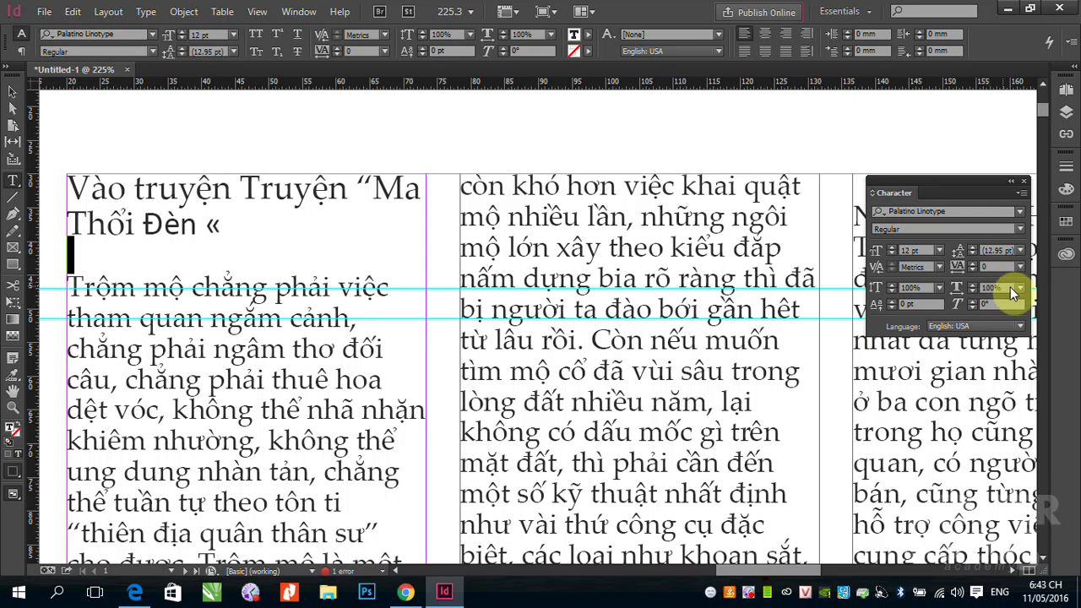
left_click(972, 247)
left_click(973, 247)
left_click(973, 247)
left_click(973, 246)
left_click(973, 246)
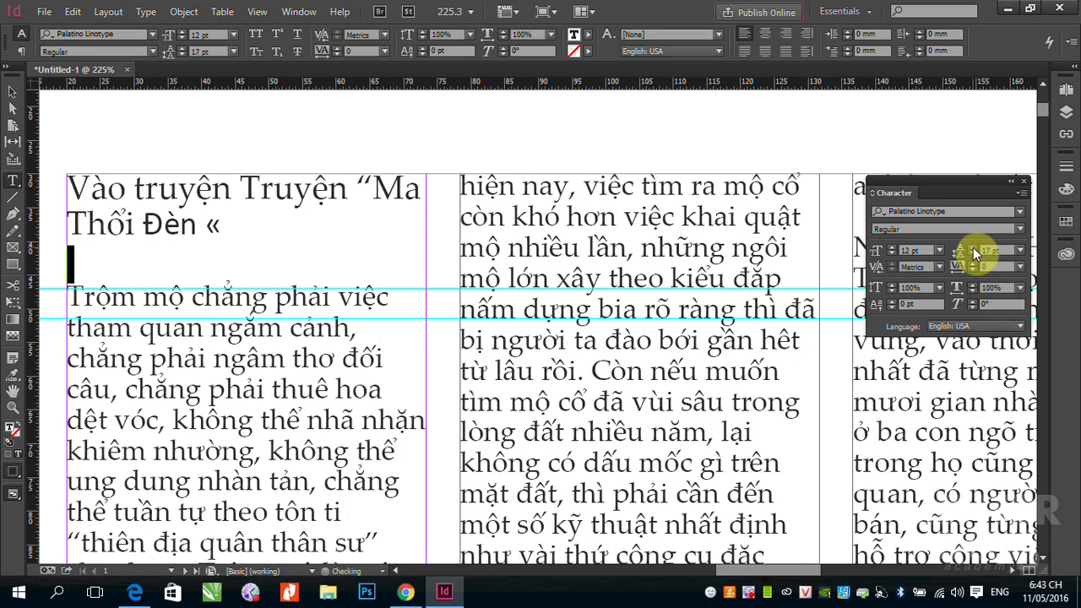
left_click(973, 248)
left_click(974, 247)
left_click(973, 247)
left_click(975, 247)
left_click(974, 248)
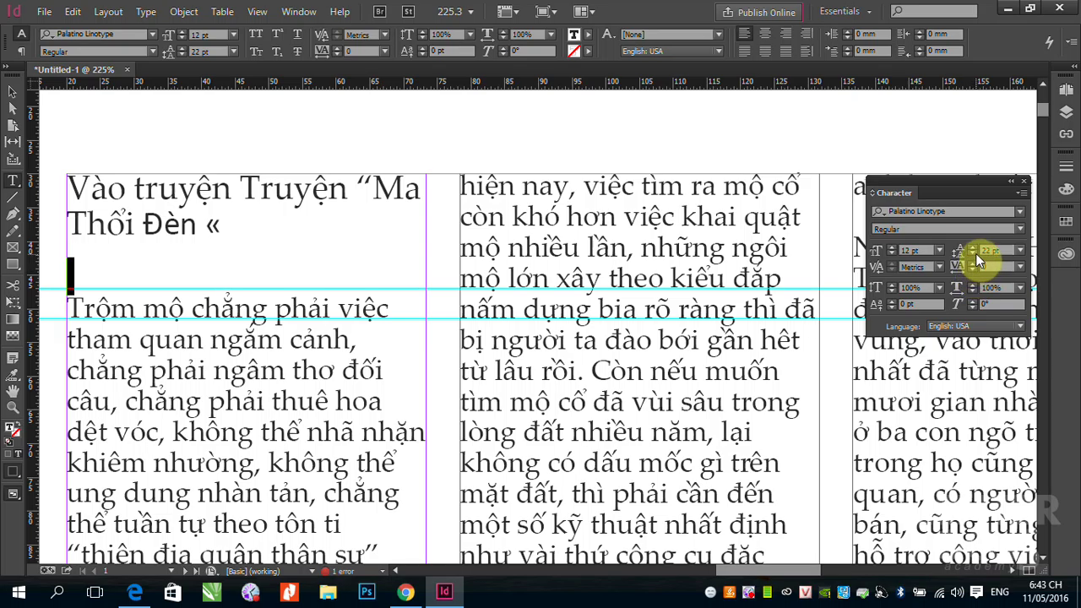
left_click(973, 253)
left_click(974, 253)
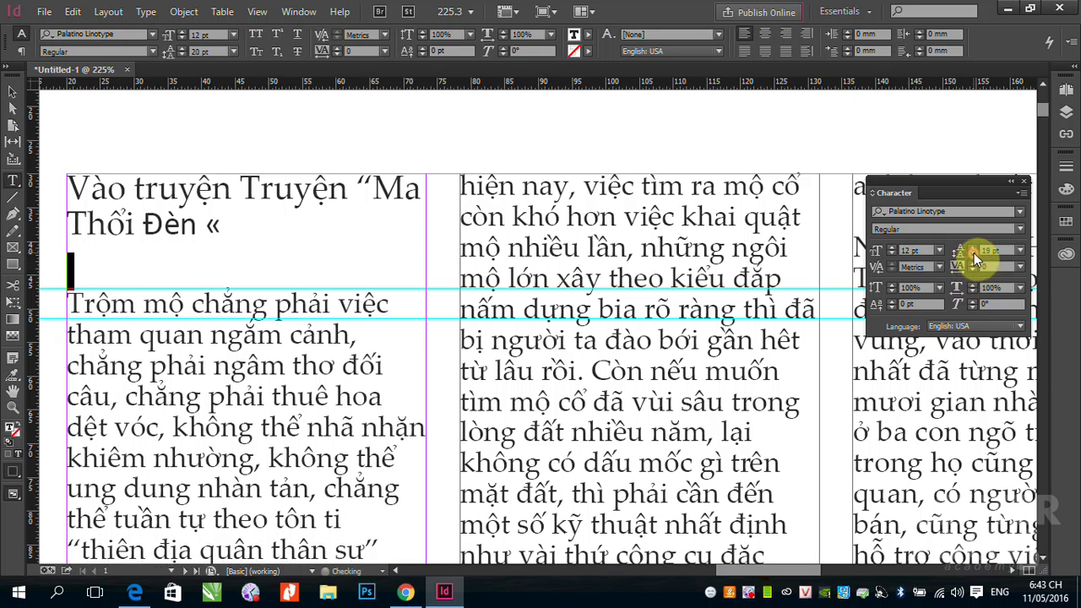
left_click(974, 254)
left_click(974, 253)
left_click(974, 253)
left_click(974, 254)
left_click(974, 253)
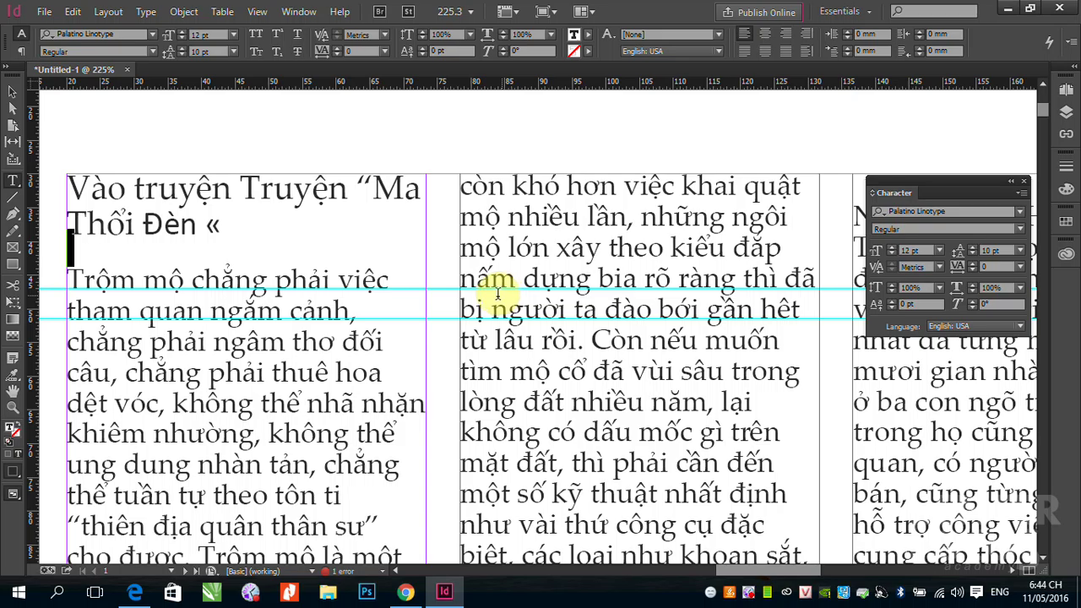
left_click(973, 252)
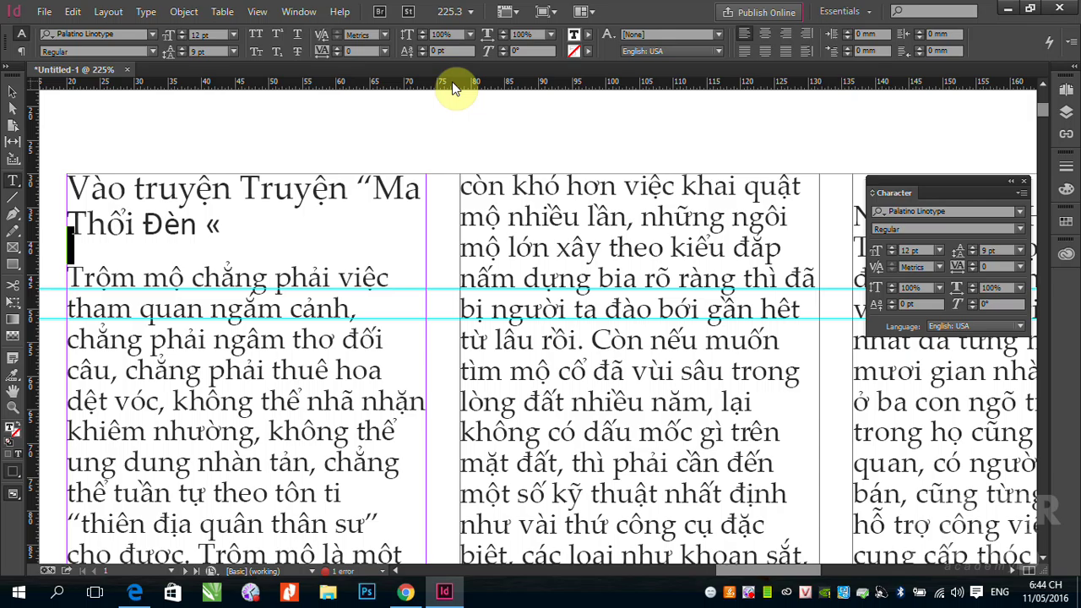
left_click_drag(454, 87, 446, 348)
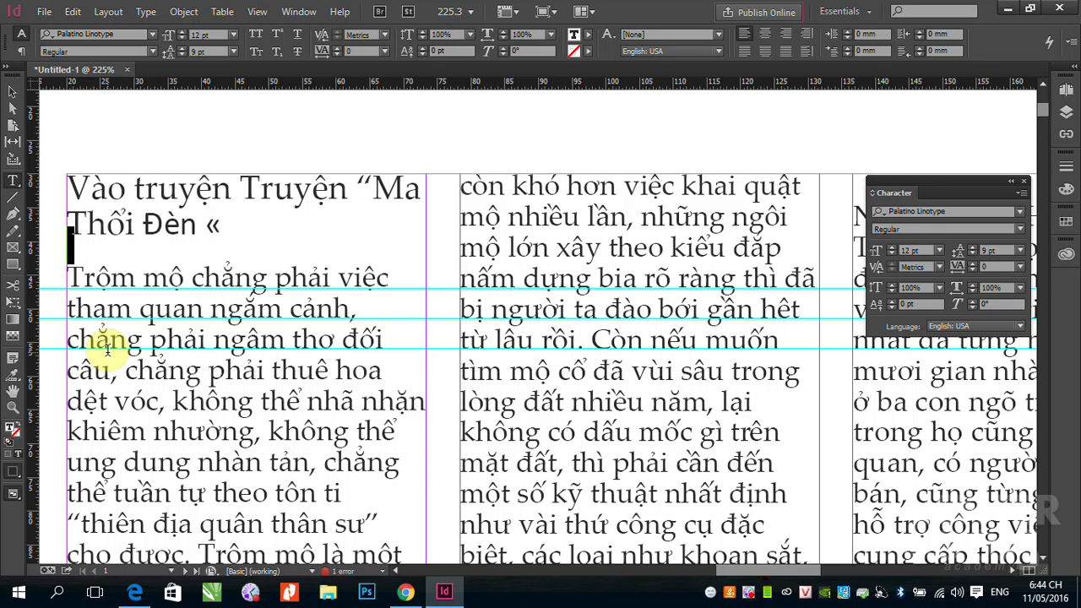
key("ctrl+minus")
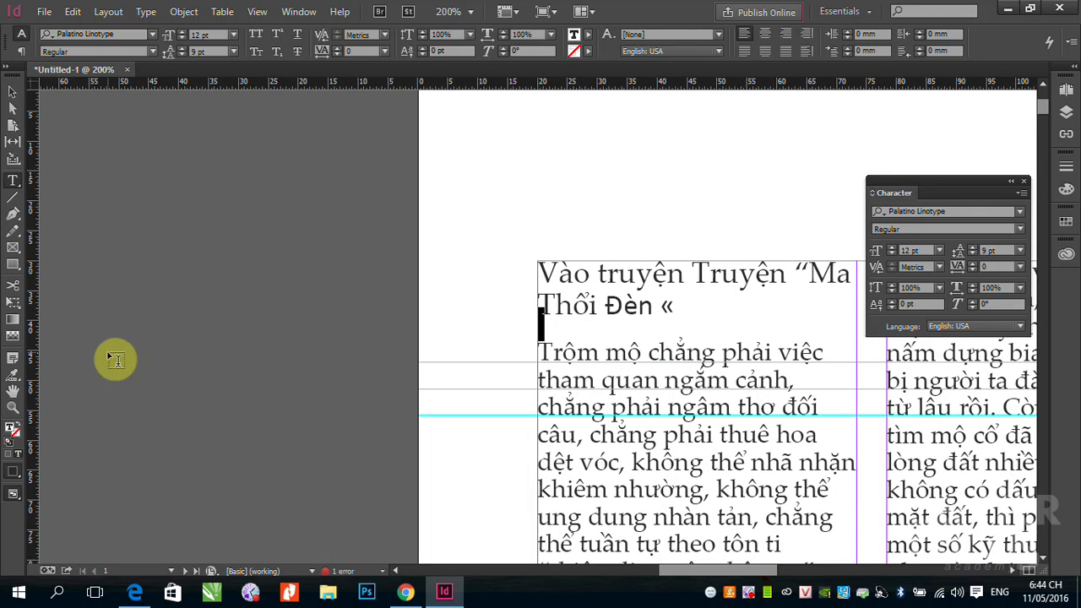
left_click(12, 91)
left_click(728, 348)
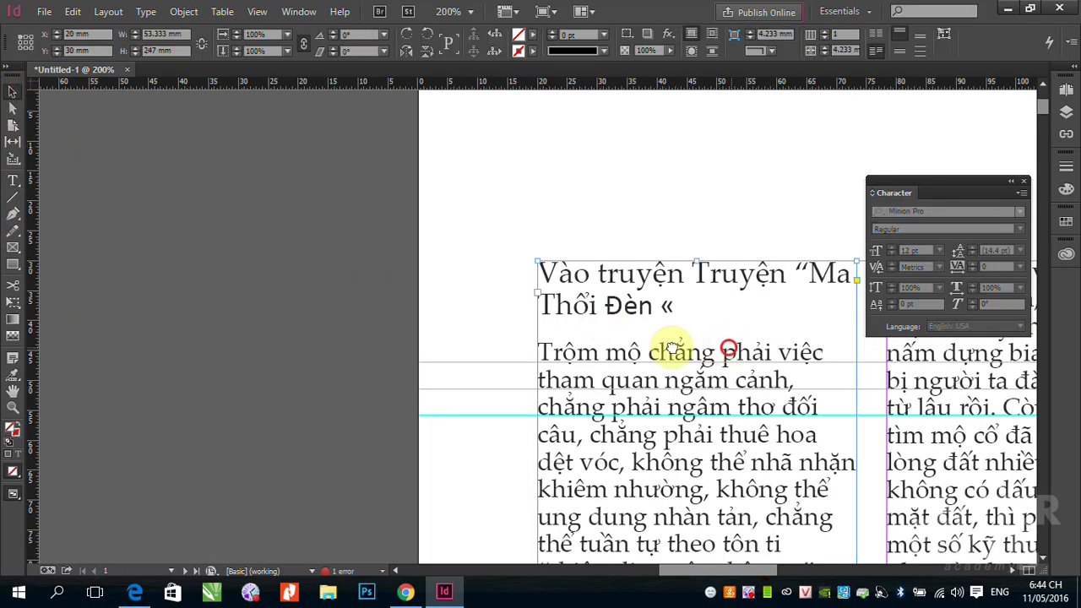
scroll(591, 312, "right", 8)
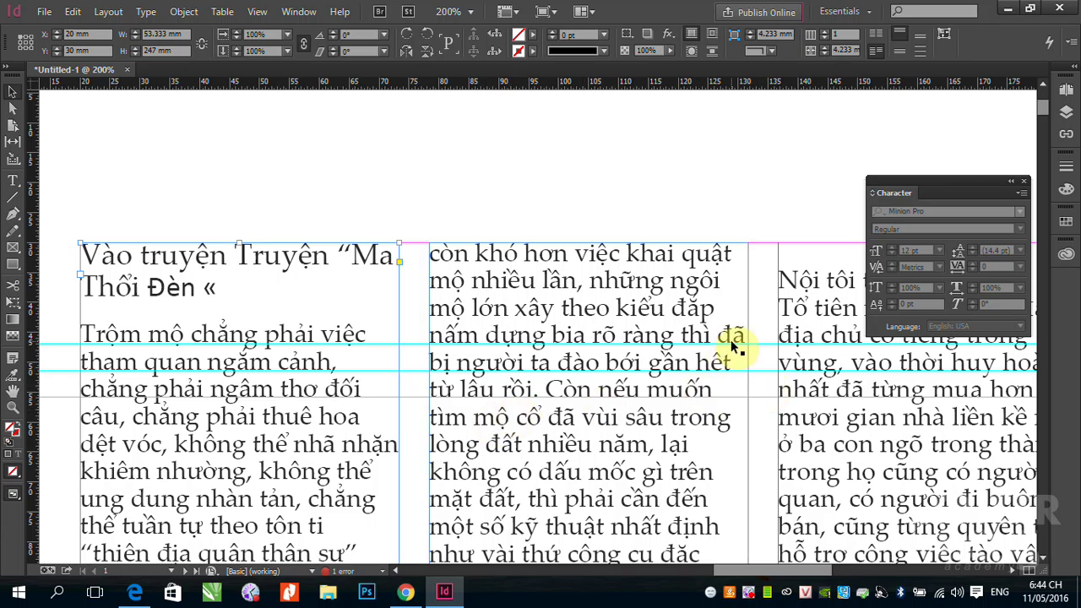
left_click_drag(777, 381, 427, 387)
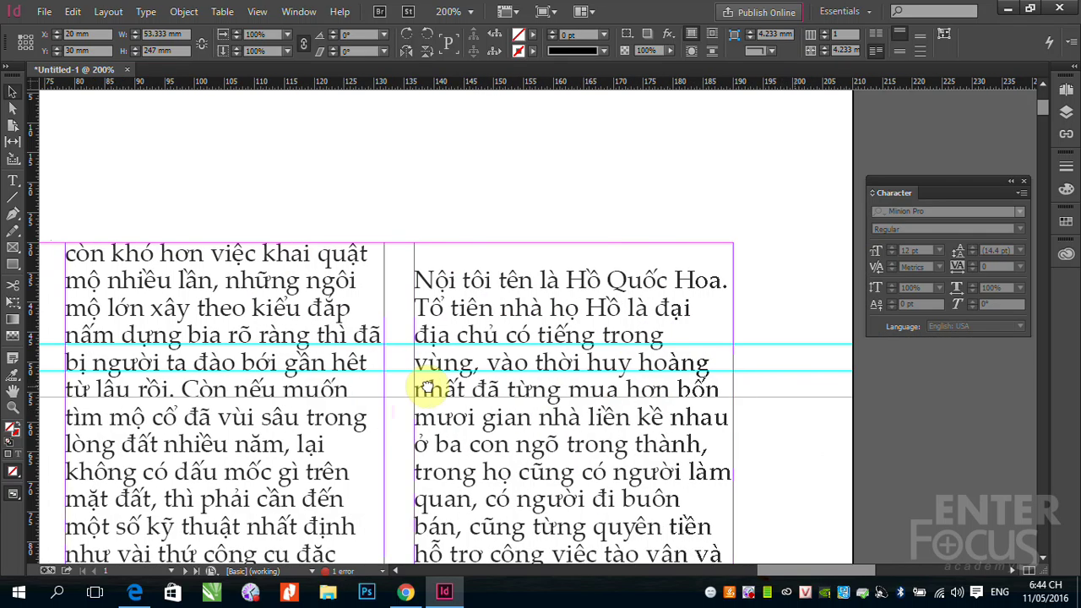
left_click(13, 179)
left_click(417, 257)
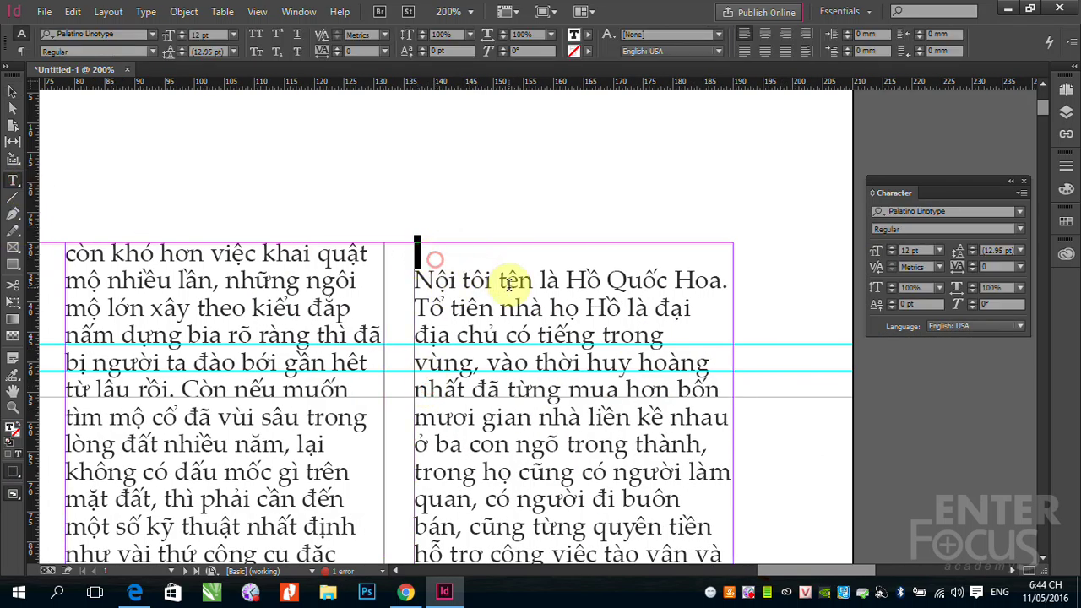
key("Delete")
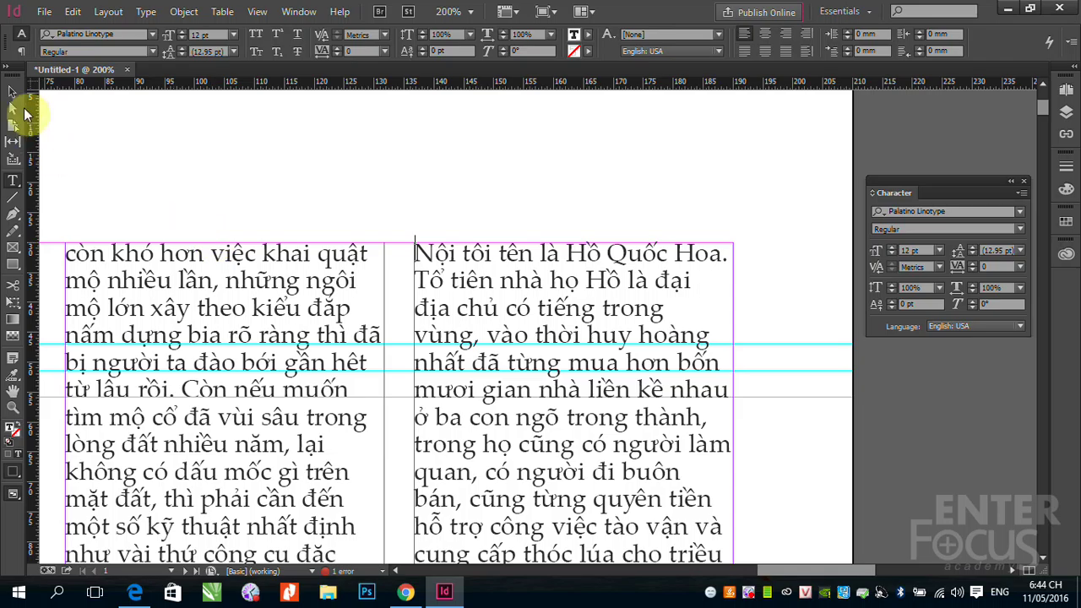
left_click(13, 91)
key("ctrl+minus")
key("ctrl+minus")
key("ctrl+minus")
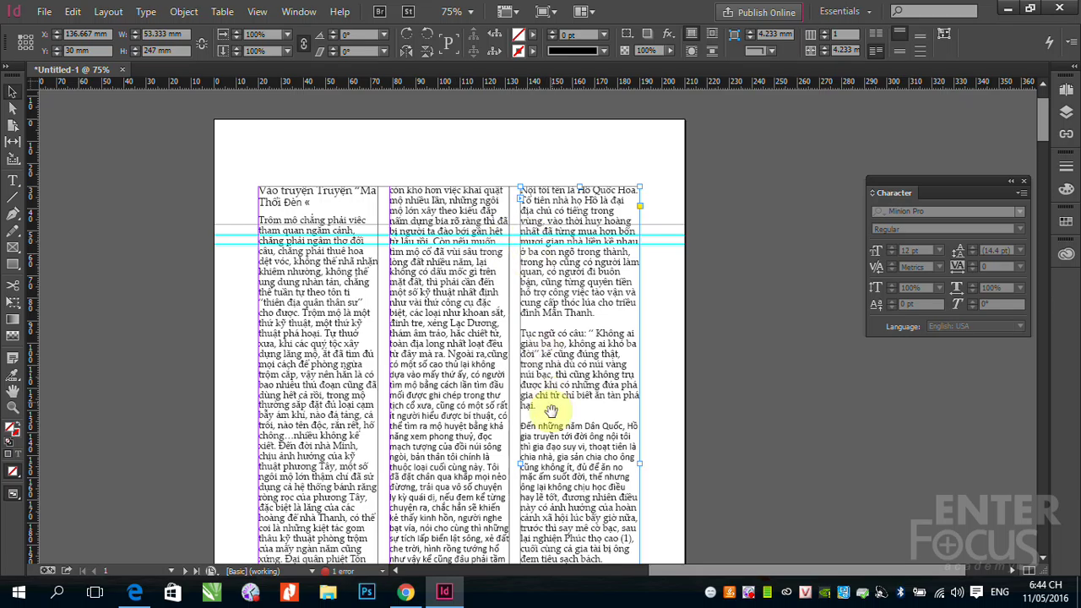
Zoom in on the third column and select the whole 'Tục ngữ có câu' paragraph
left_click(490, 313)
left_click_drag(537, 328, 755, 441)
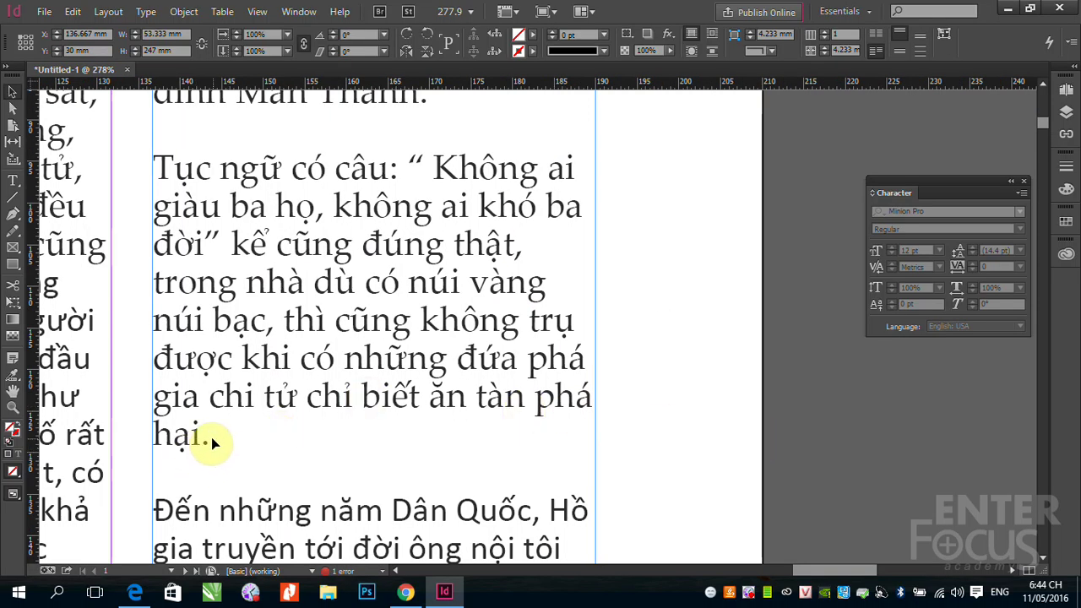
left_click(13, 180)
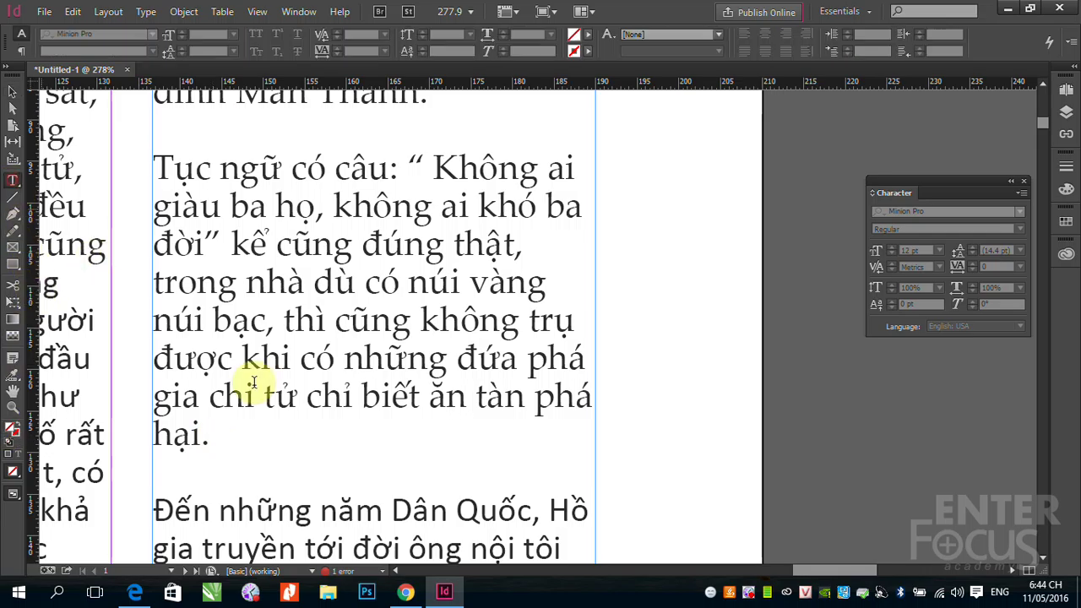
left_click_drag(152, 156, 269, 413)
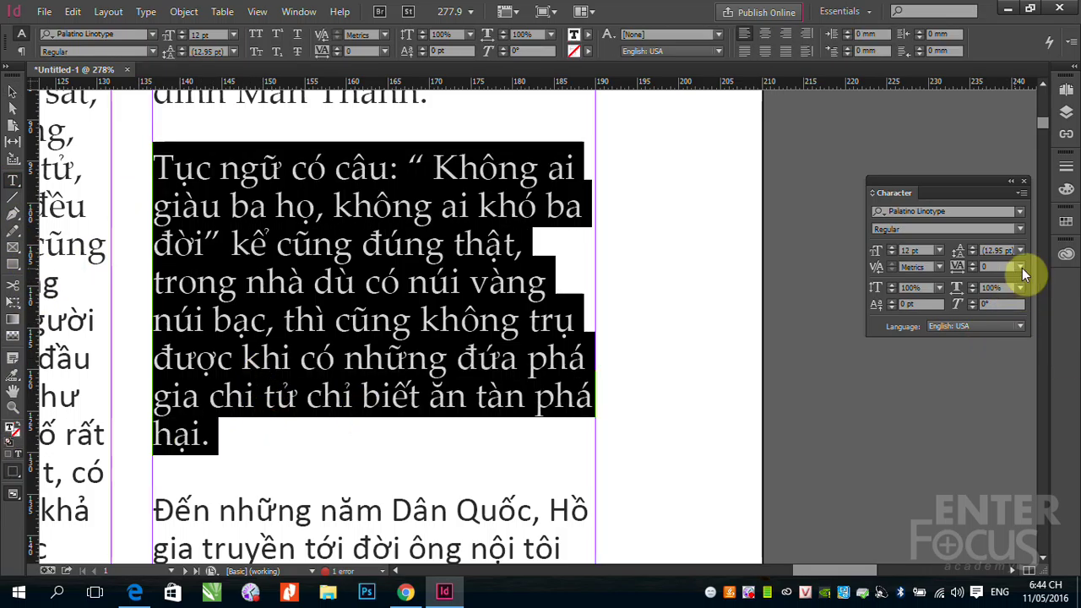
Try tracking values 25, 10 and 30 before settling the paragraph at 20
left_click(1022, 267)
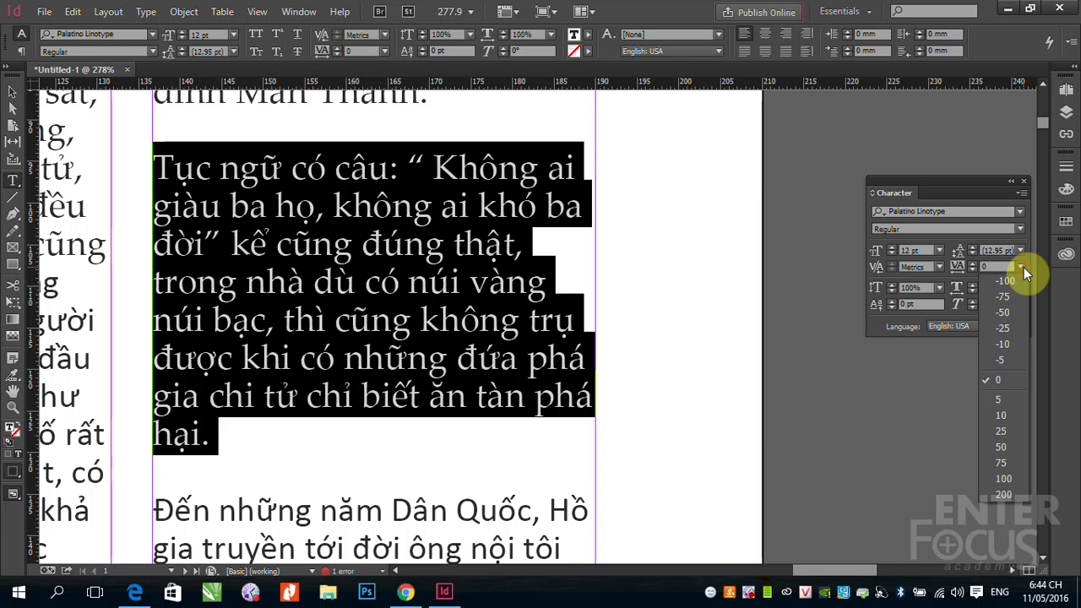
left_click(1002, 432)
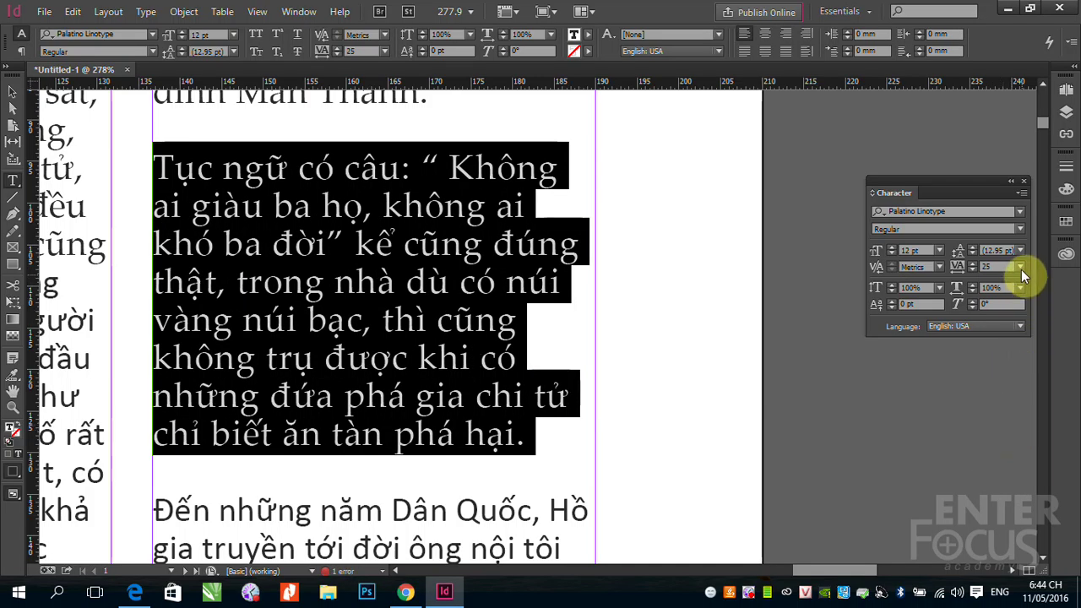
left_click(1021, 267)
left_click(1000, 414)
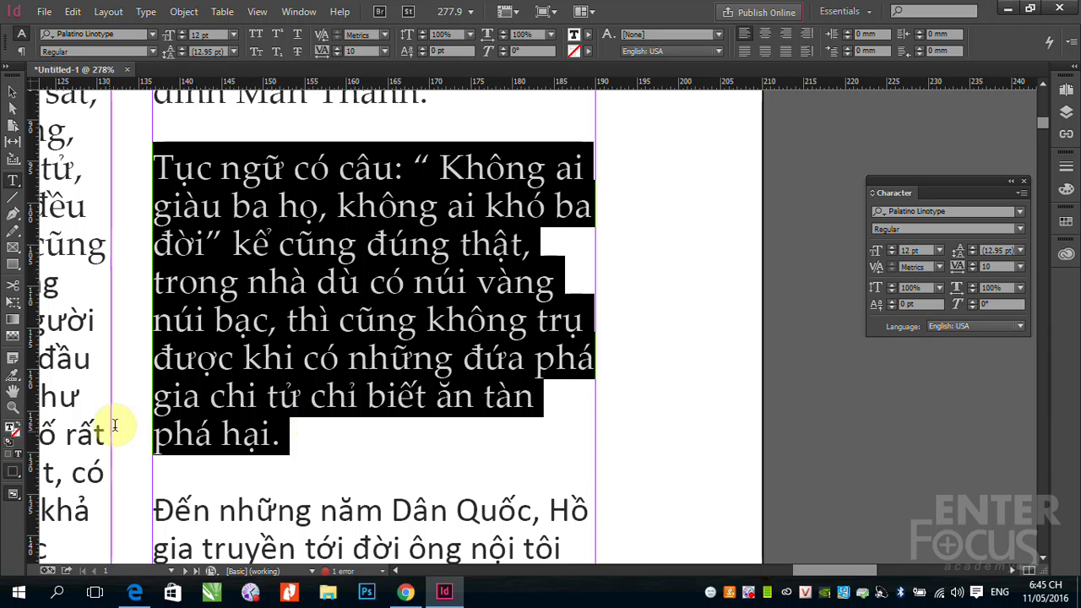
left_click(1024, 269)
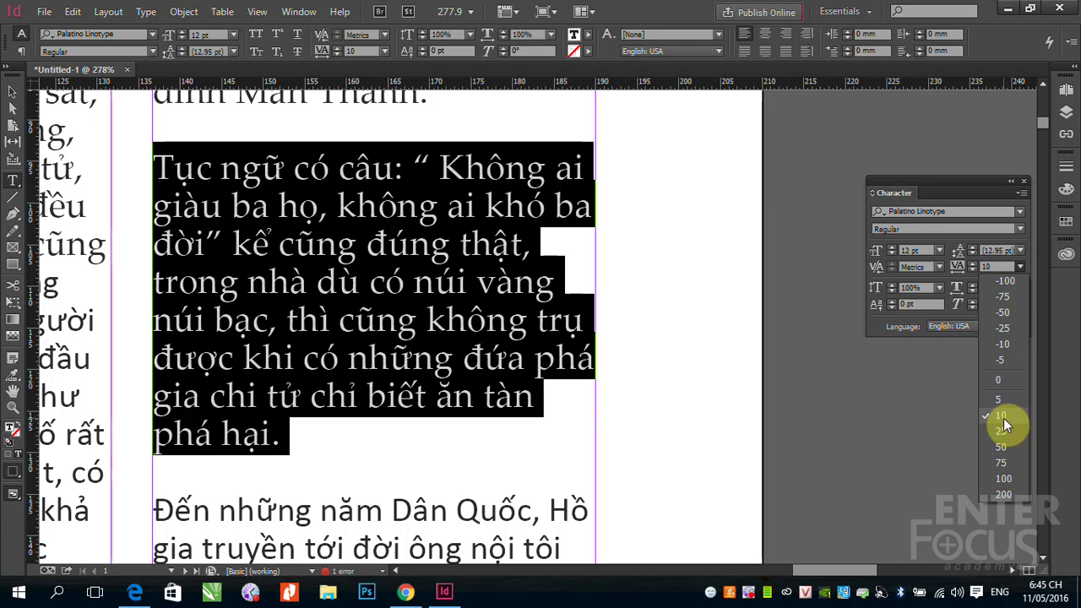
left_click(974, 262)
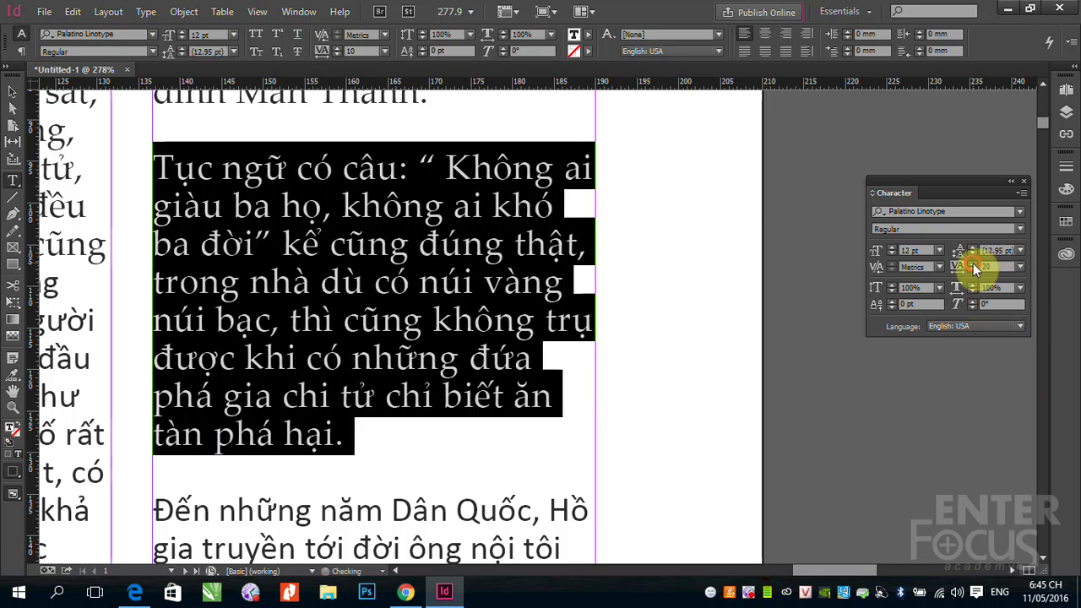
left_click(973, 263)
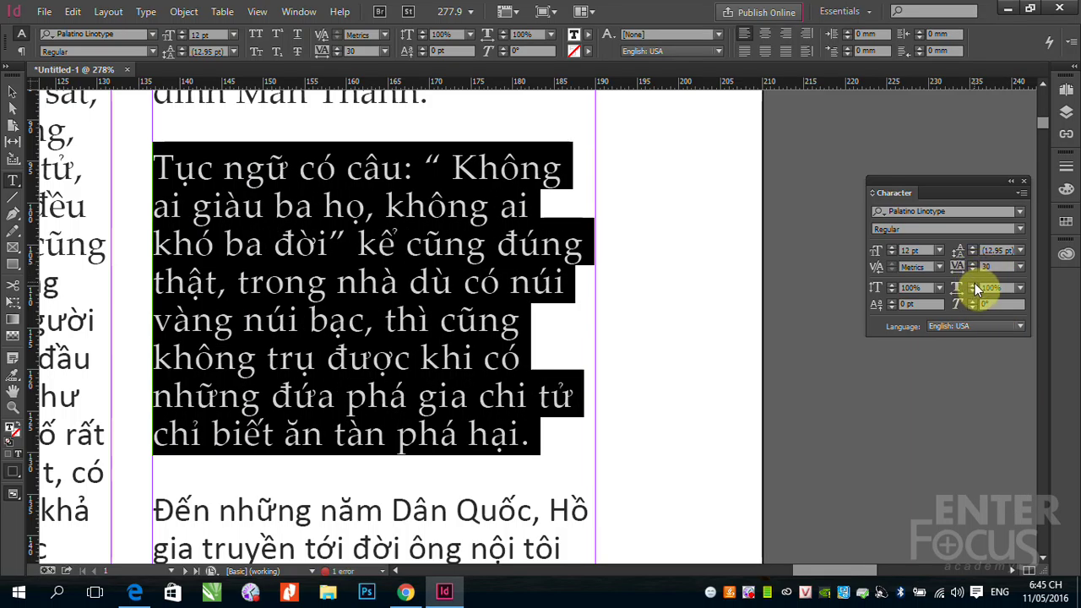
left_click(973, 270)
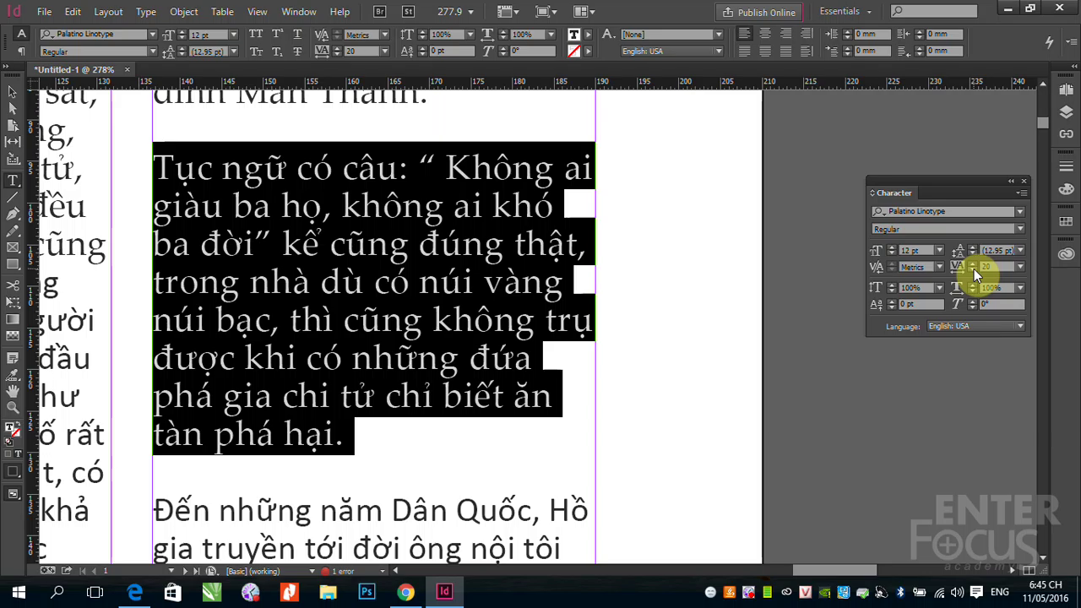
left_click(14, 95)
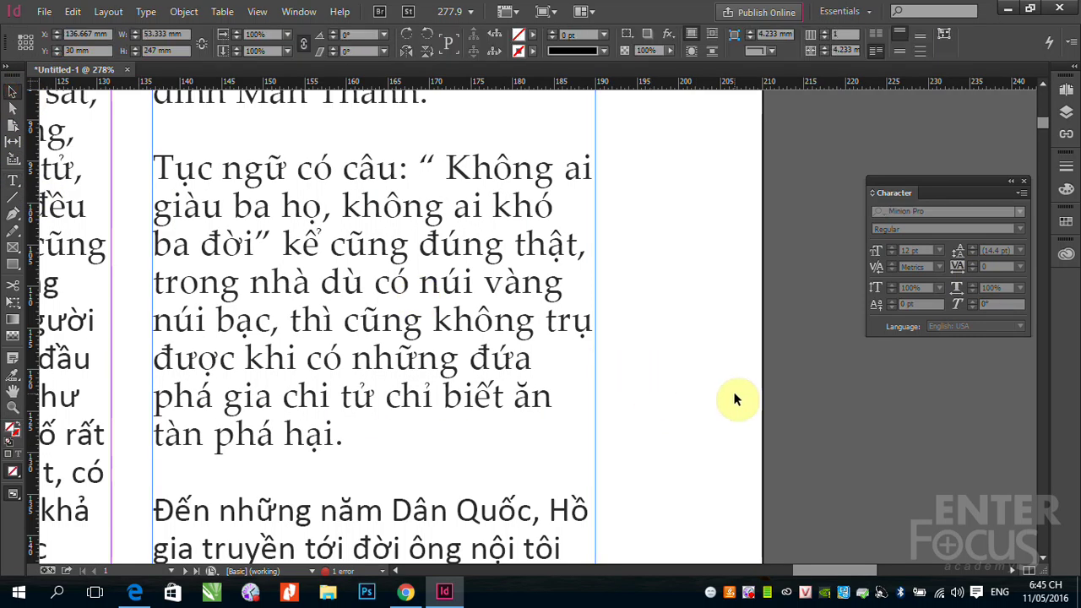
Bring the tops of all three columns into view and open the Paragraph panel from the Type menu
key("ctrl+minus")
key("ctrl+minus")
key("ctrl+minus")
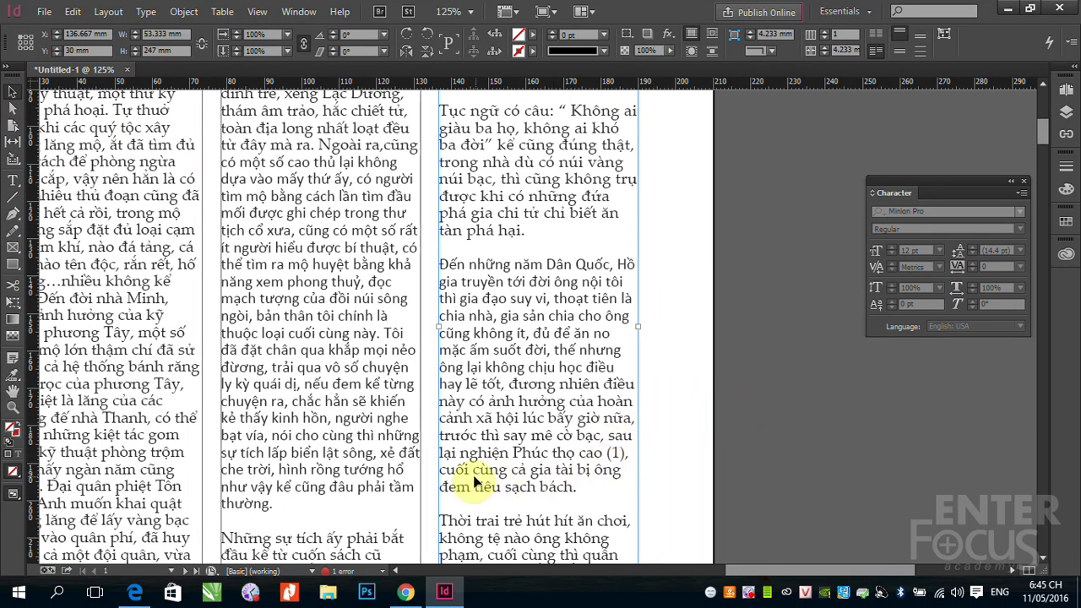
left_click_drag(449, 482, 555, 205)
left_click_drag(495, 478, 546, 290)
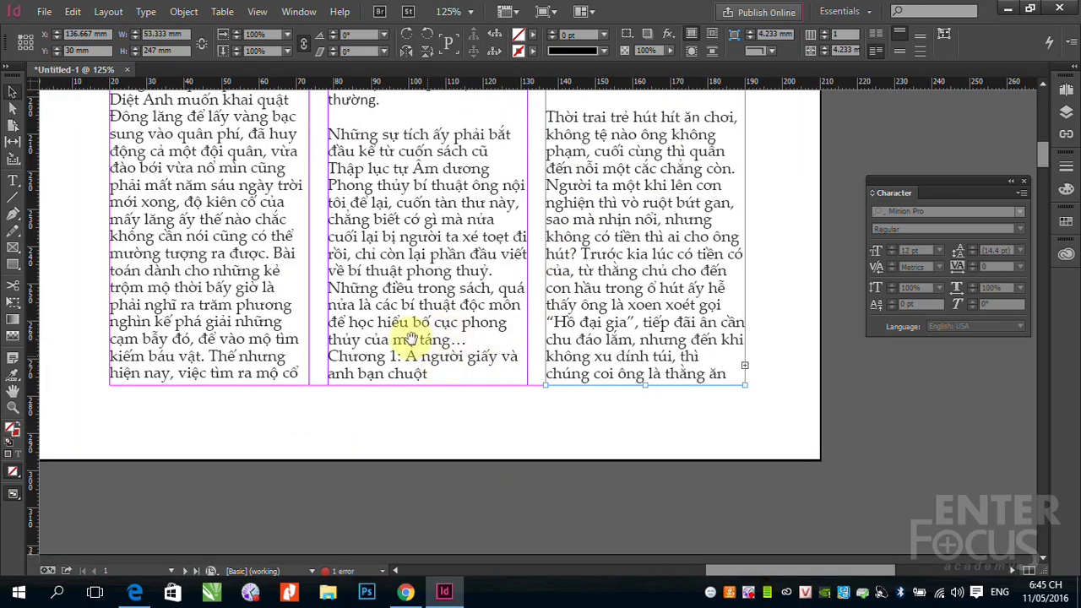
left_click_drag(411, 338, 425, 514)
left_click_drag(412, 297, 414, 405)
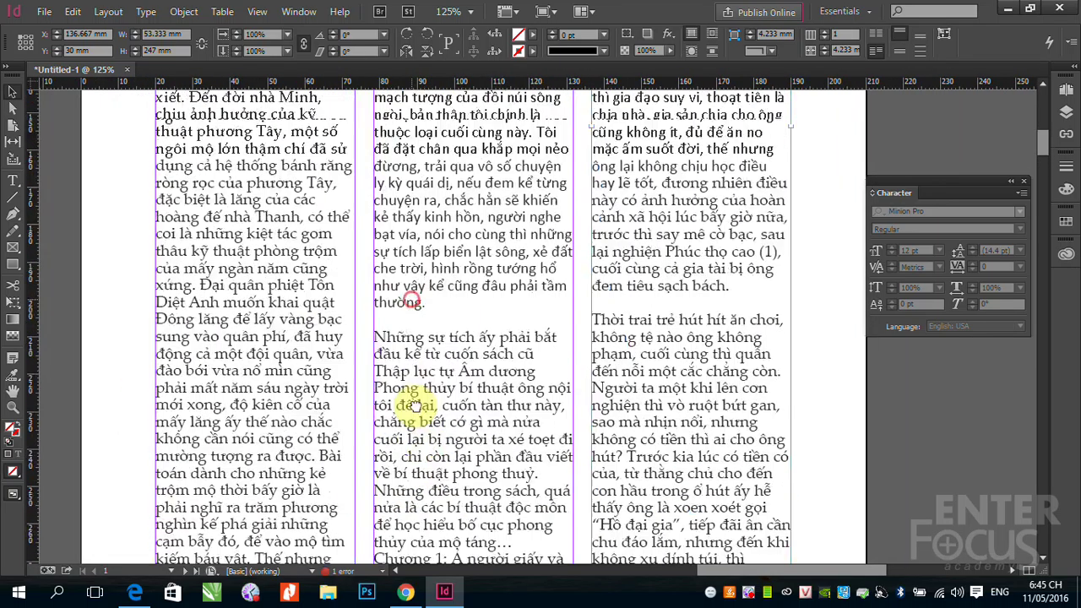
left_click_drag(426, 169, 470, 362)
left_click_drag(473, 152, 476, 381)
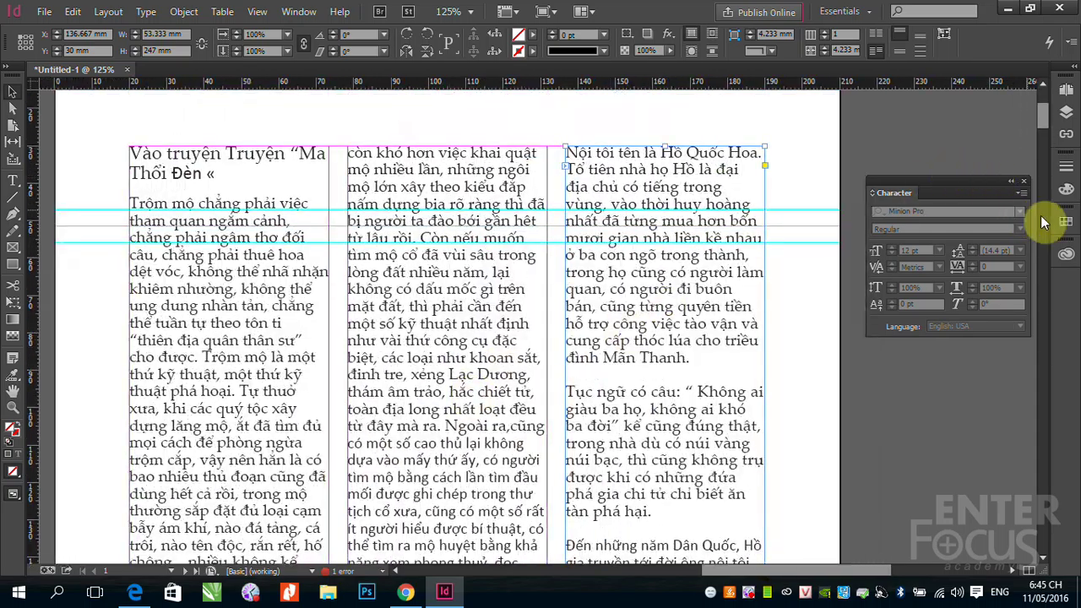
left_click(146, 11)
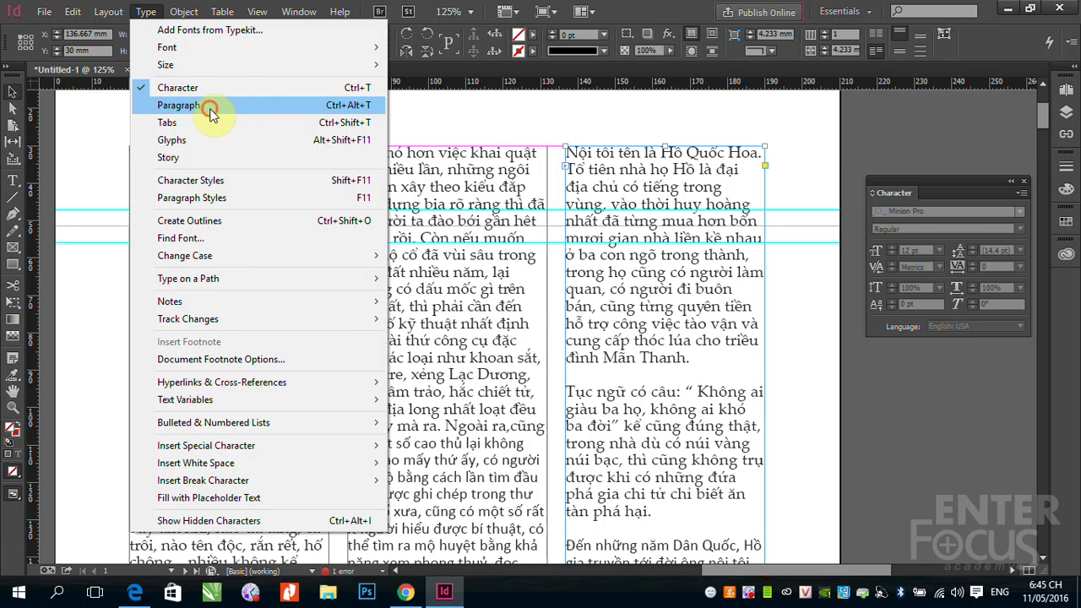
left_click(212, 108)
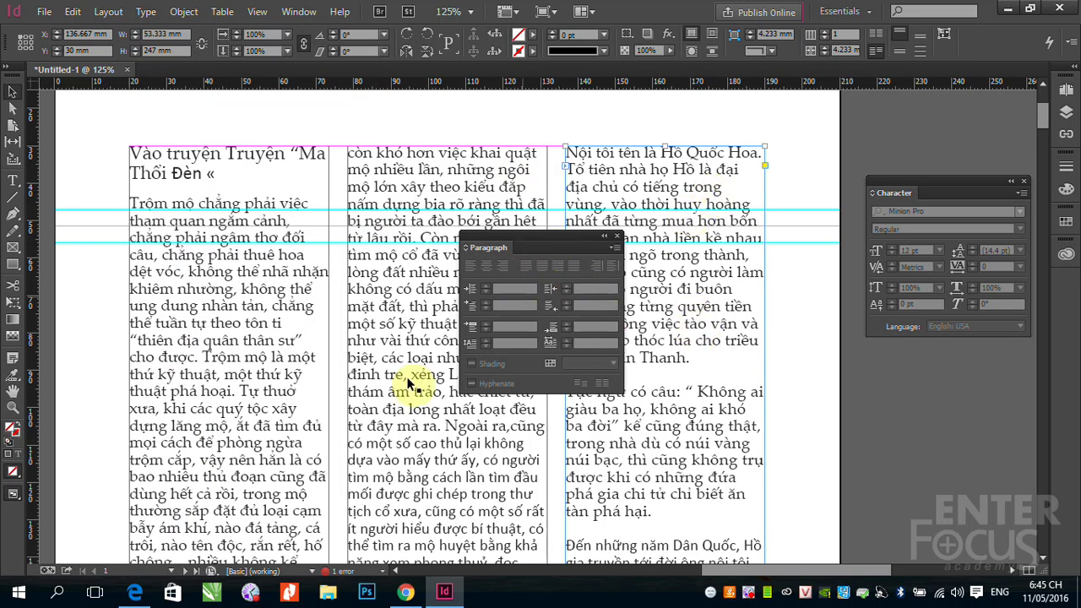
Place the caret in the middle column's text and uncheck Hyphenate
left_click(371, 365)
left_click(22, 188)
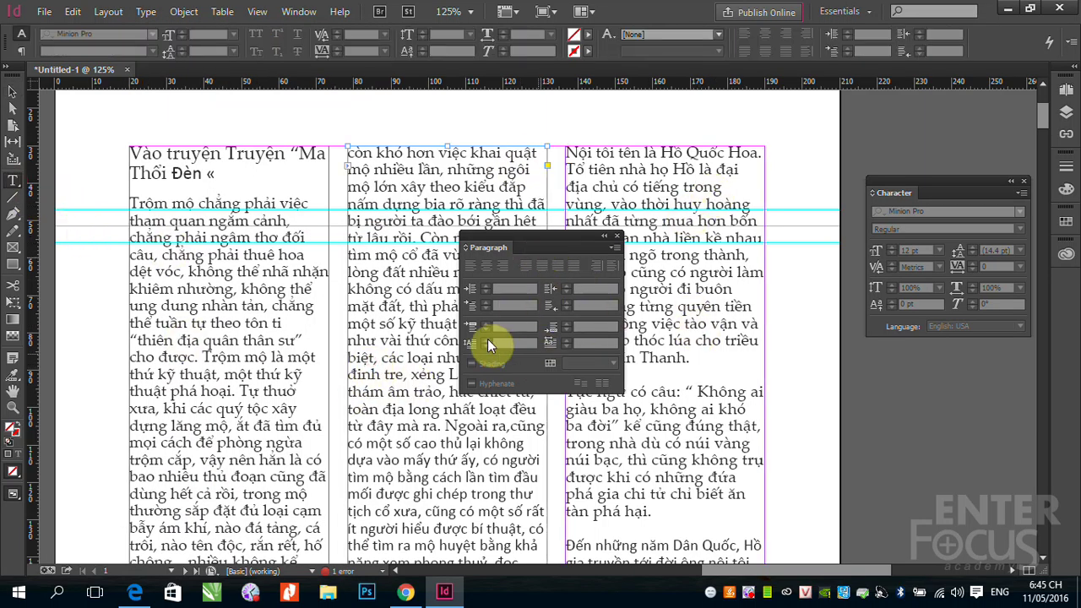
left_click(398, 338)
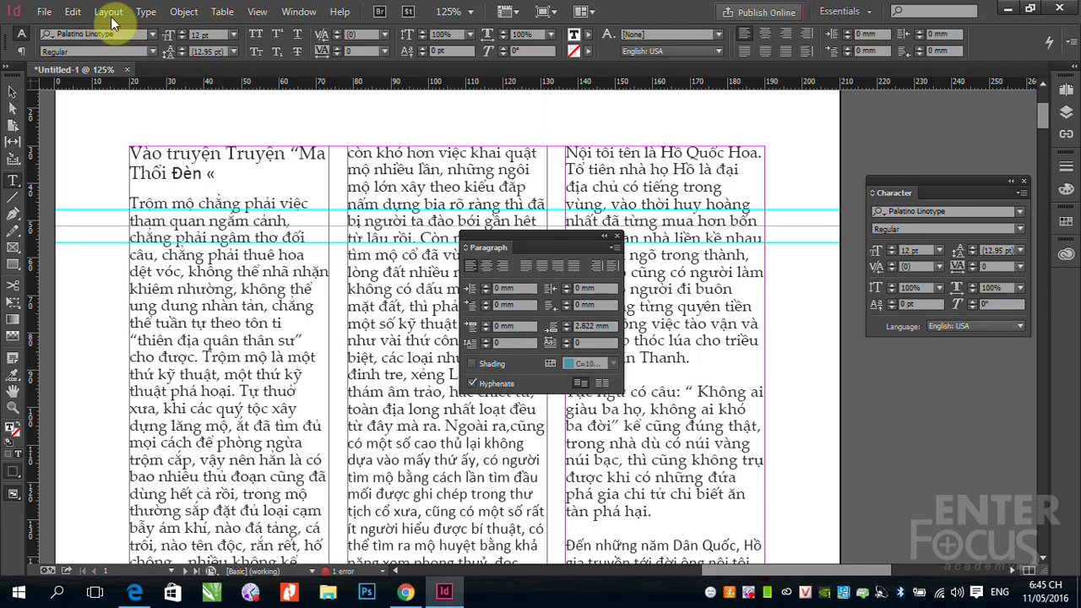
left_click(147, 15)
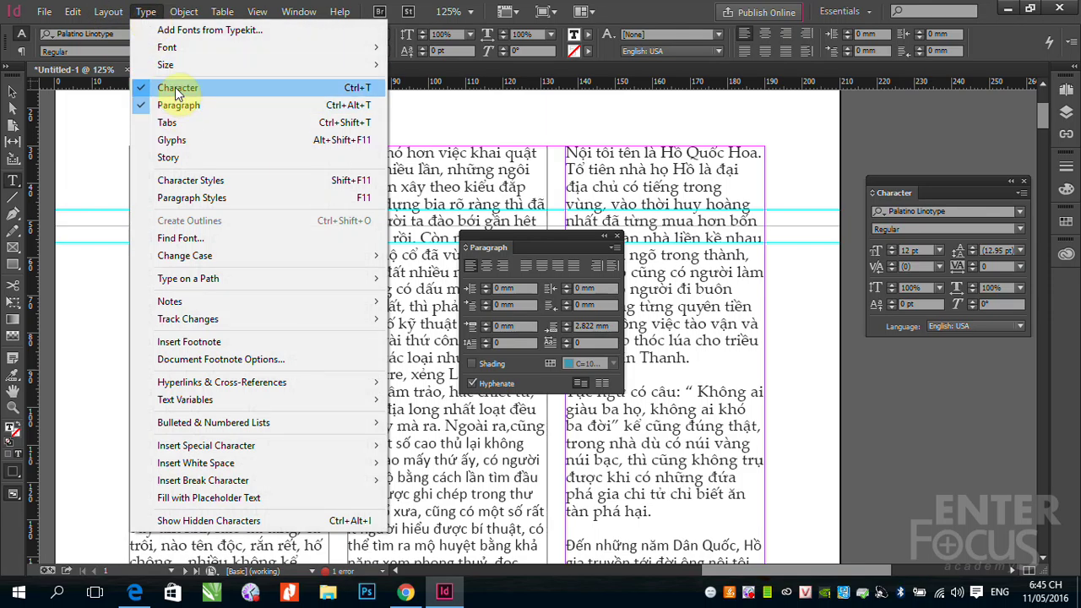
left_click(472, 384)
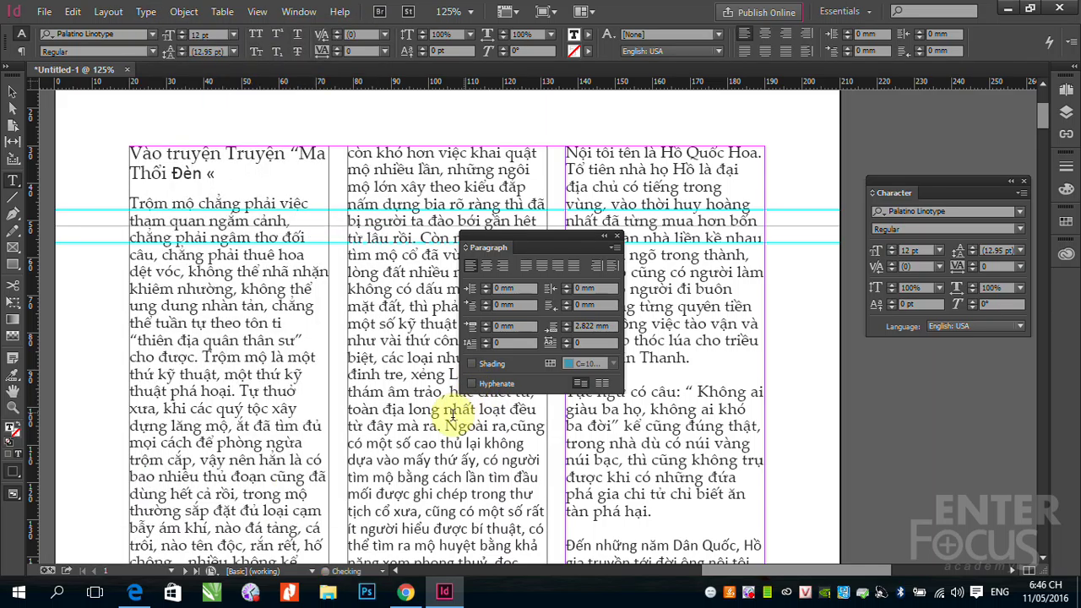
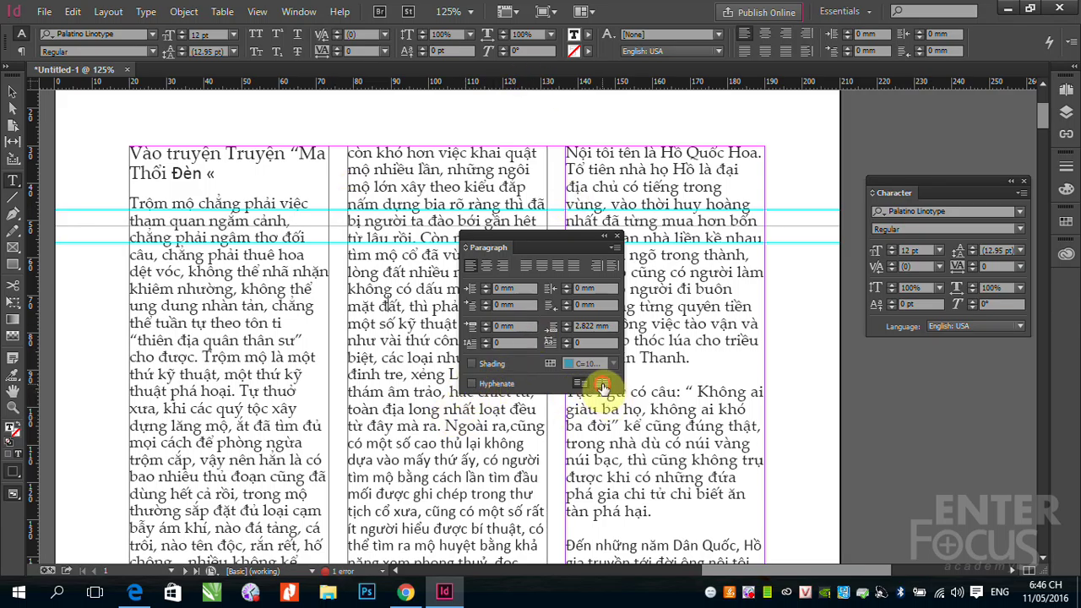
Try Align to Baseline Grid and Hyphenate on the story, turn both off, and close Paragraph settings
left_click(602, 383)
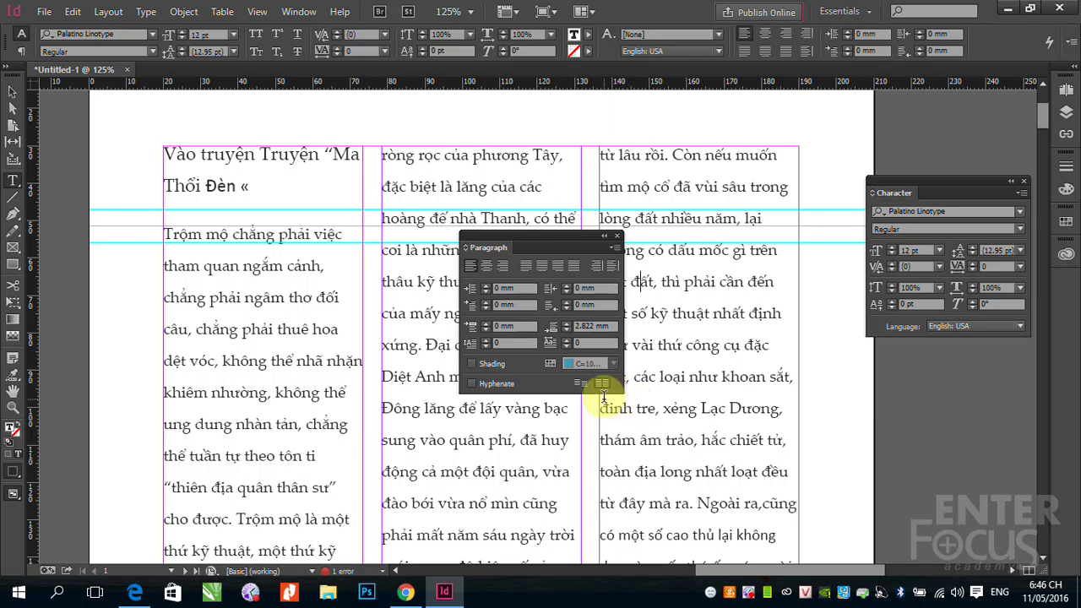
left_click(473, 383)
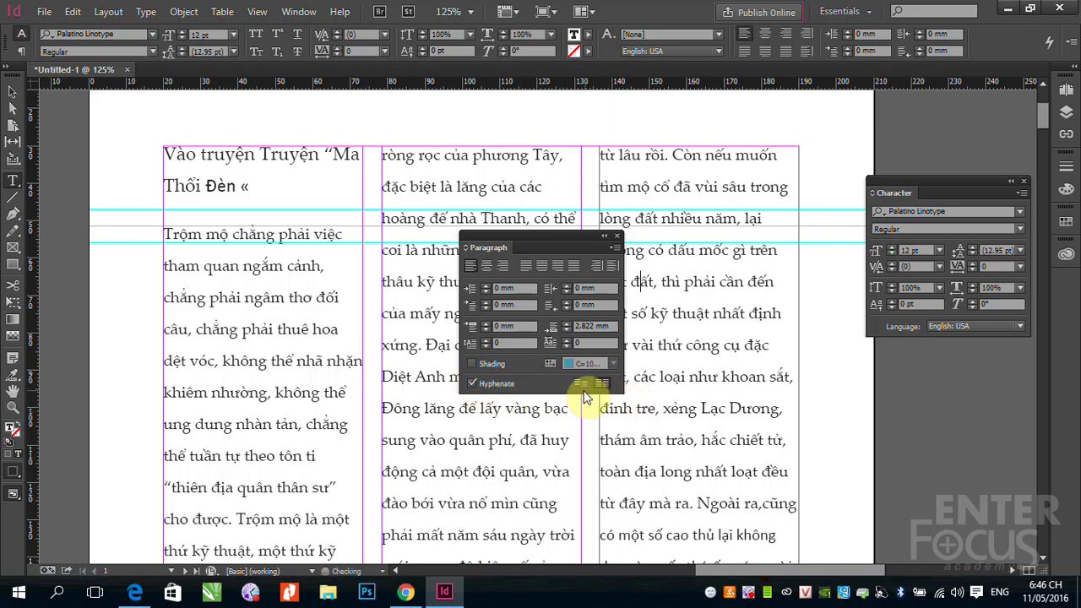
left_click(580, 383)
left_click(471, 385)
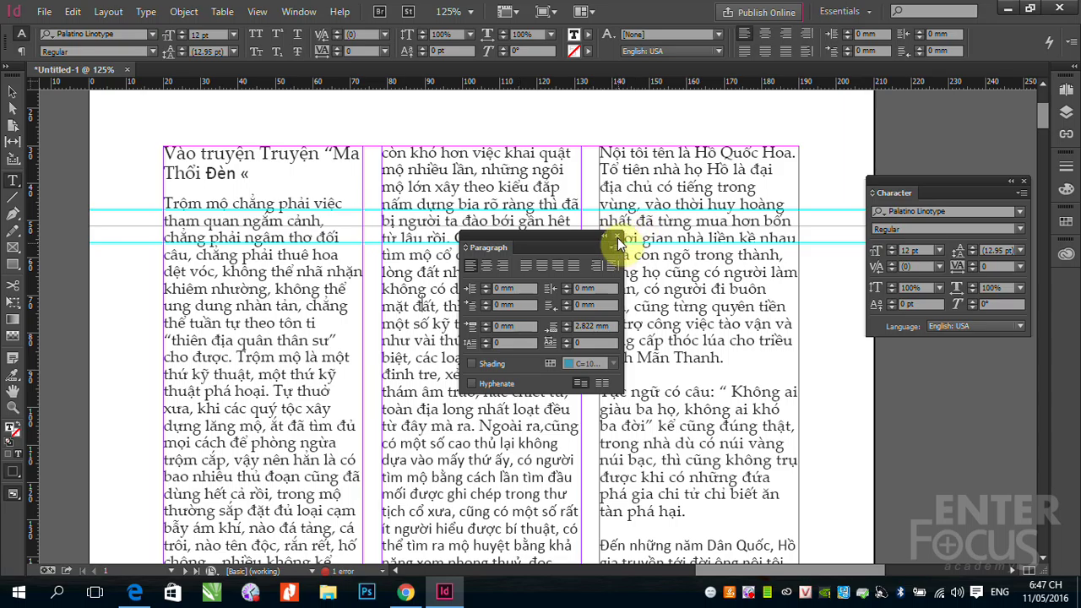
left_click(618, 243)
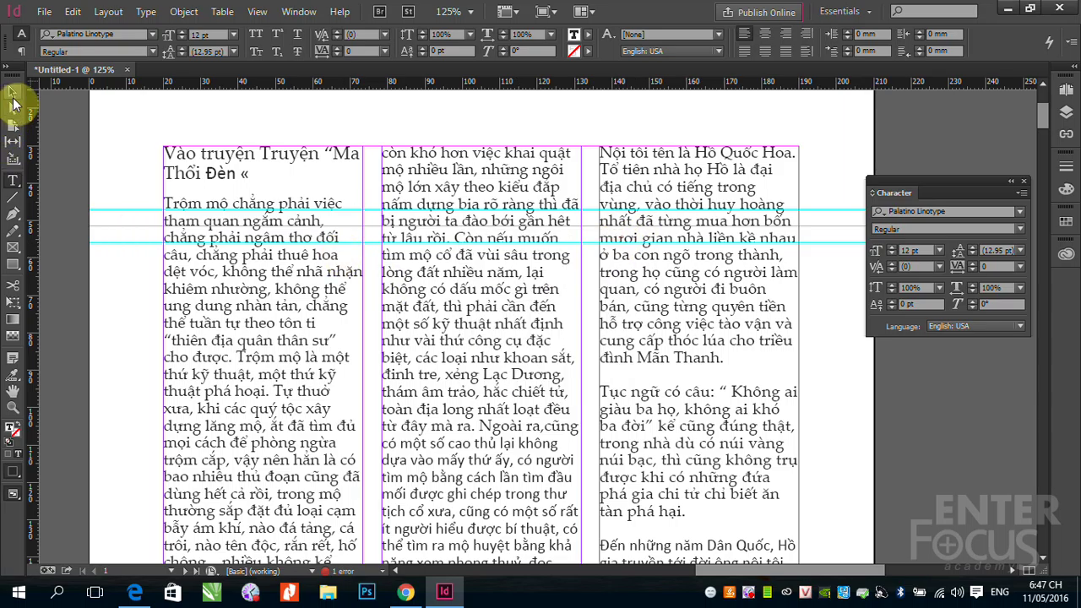
left_click(11, 92)
left_click(204, 278)
key("ctrl+minus")
key("ctrl+minus")
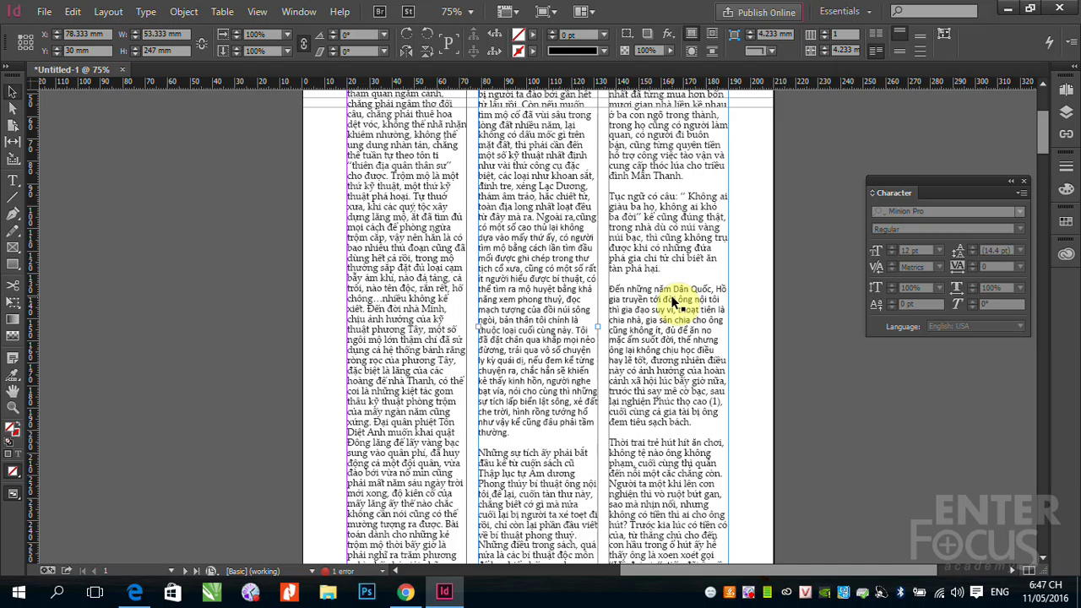
scroll(673, 301, "down", 1)
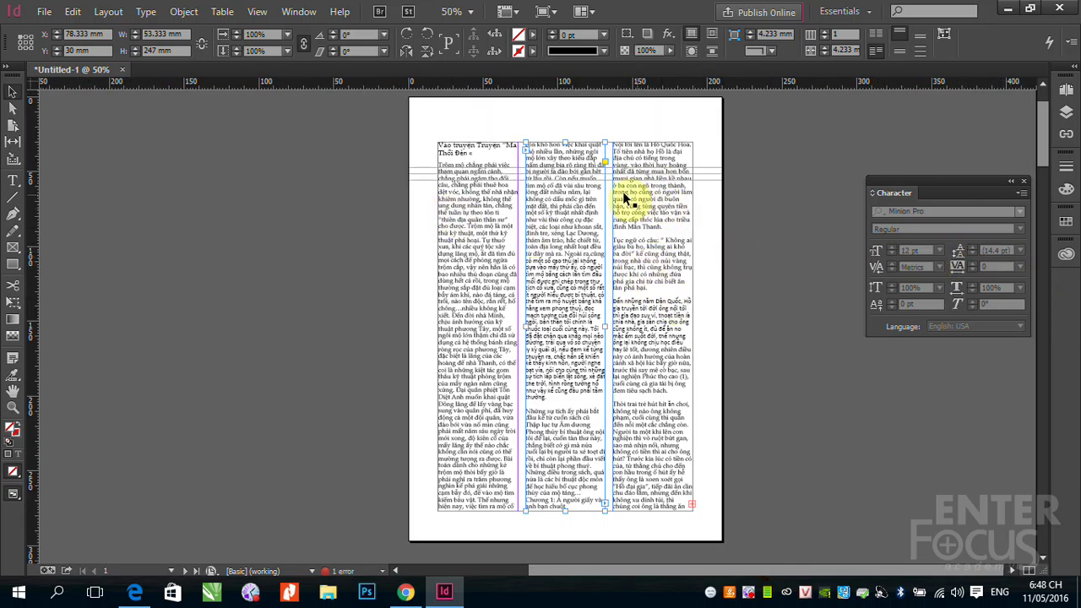
scroll(739, 290, "up", 5)
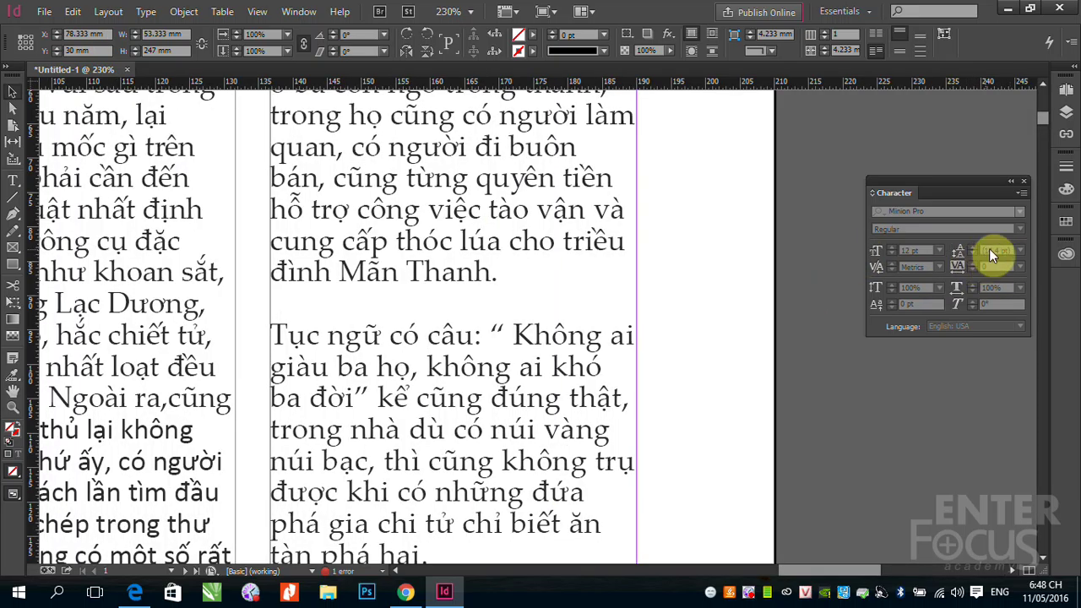
left_click(13, 180)
left_click(326, 223)
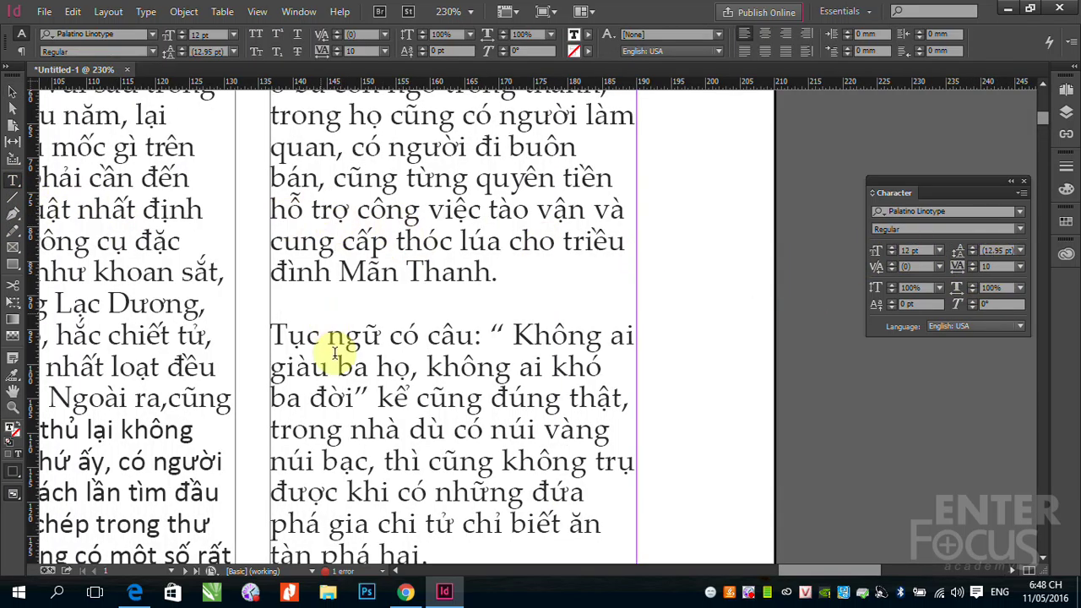
left_click_drag(308, 336, 505, 336)
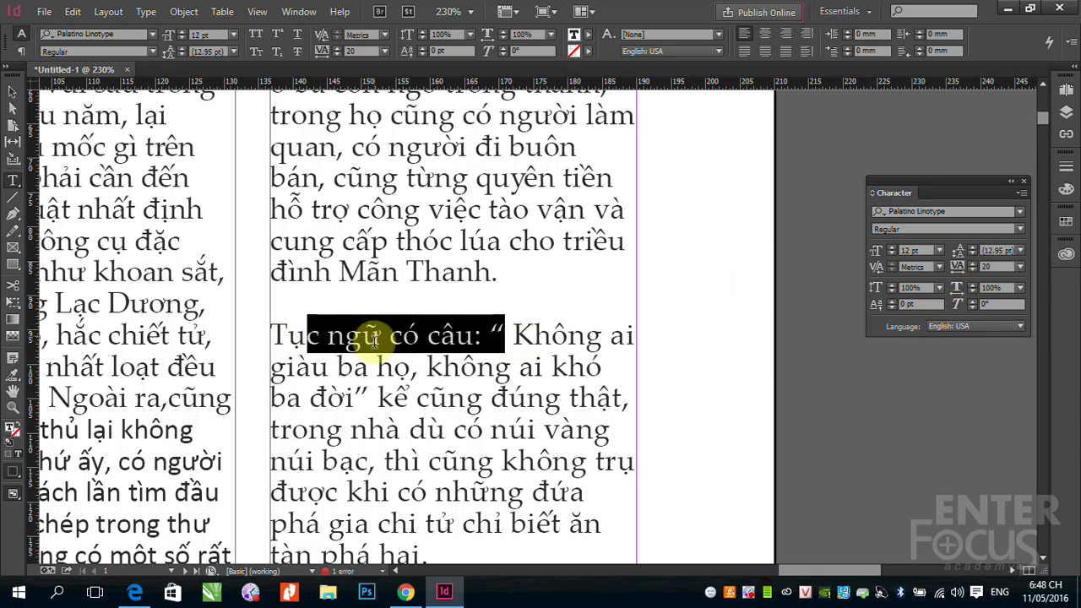
left_click_drag(268, 334, 637, 340)
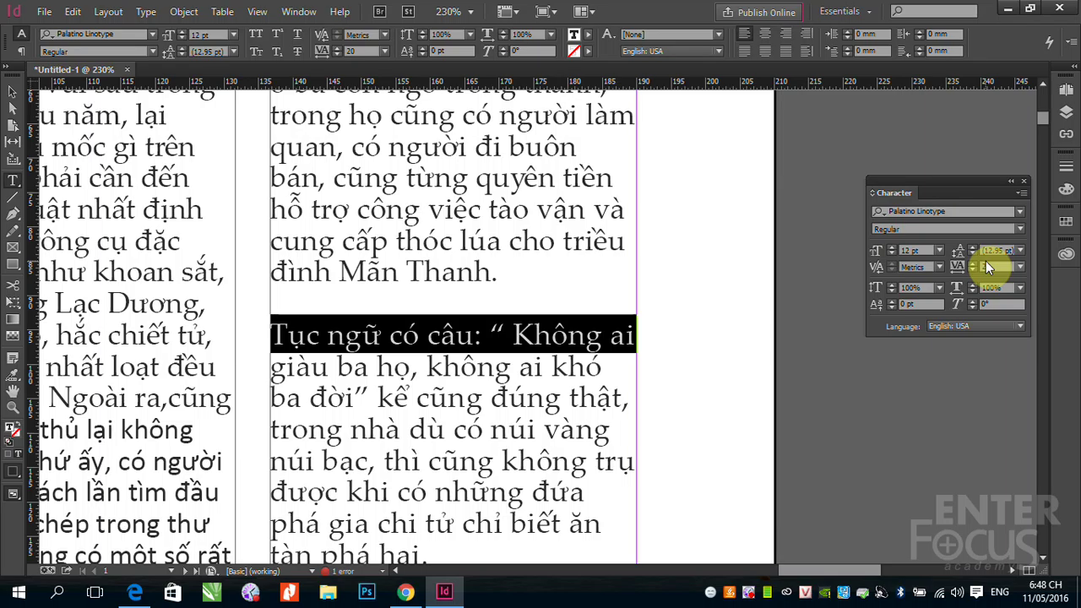
key("ctrl+minus")
key("ctrl+minus")
key("ctrl+minus")
key("ctrl+minus")
key("ctrl+minus")
key("ctrl+minus")
key("ctrl+minus")
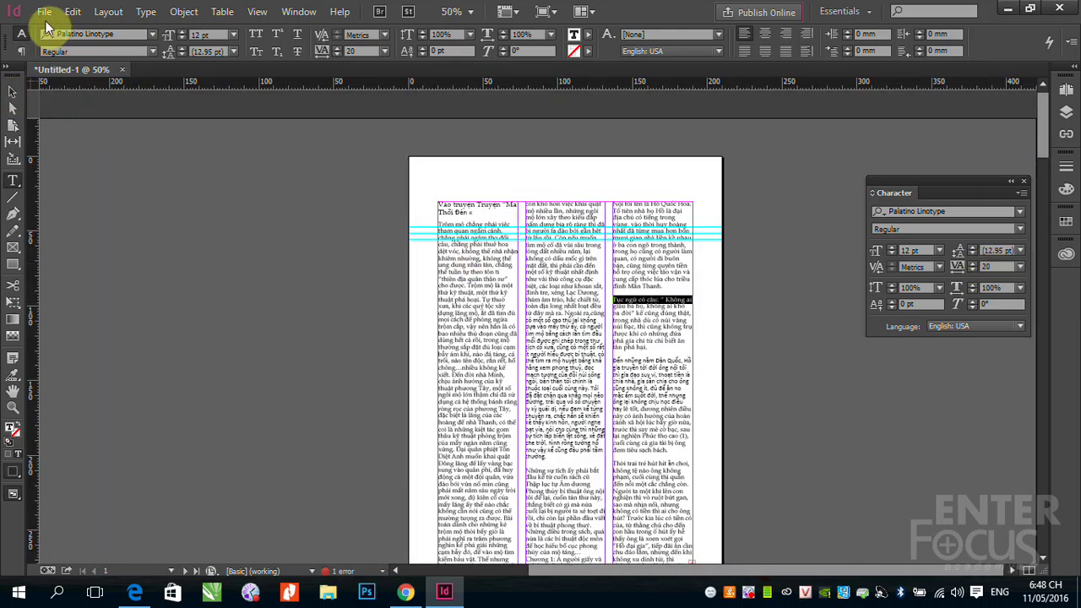
Delete the third-column text frame
left_click(14, 91)
left_click(653, 293)
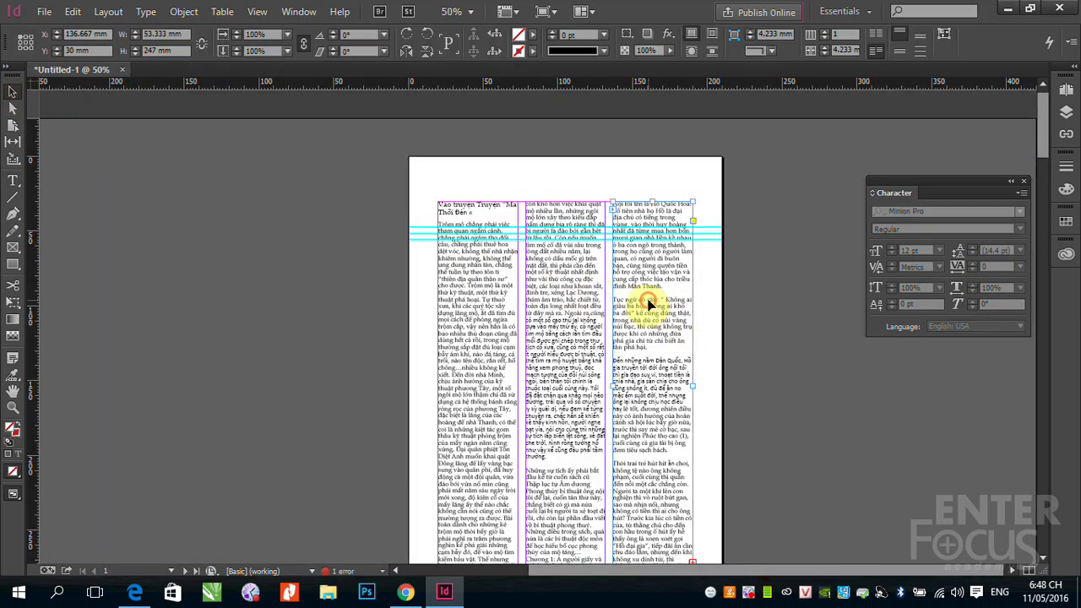
key("Delete")
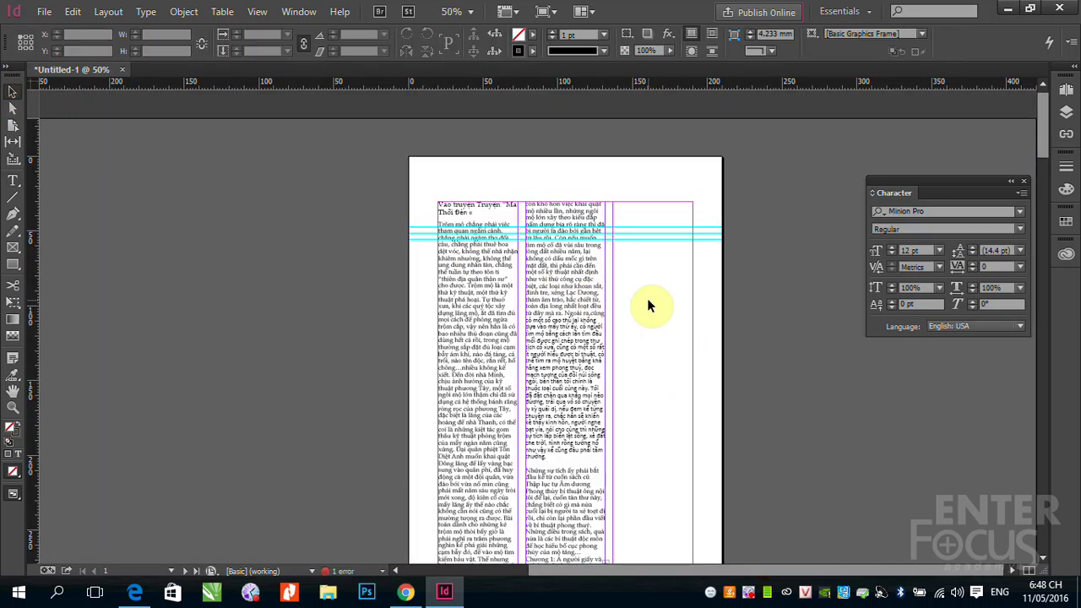
Change the page's Margins and Columns setting to 2 columns
left_click(560, 307)
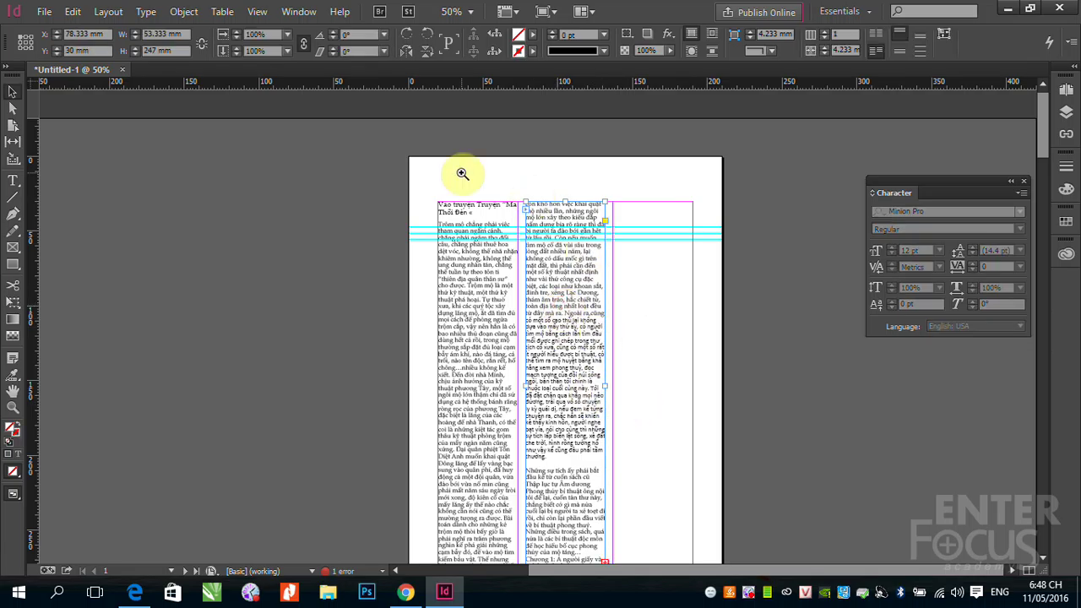
key("ctrl+equal")
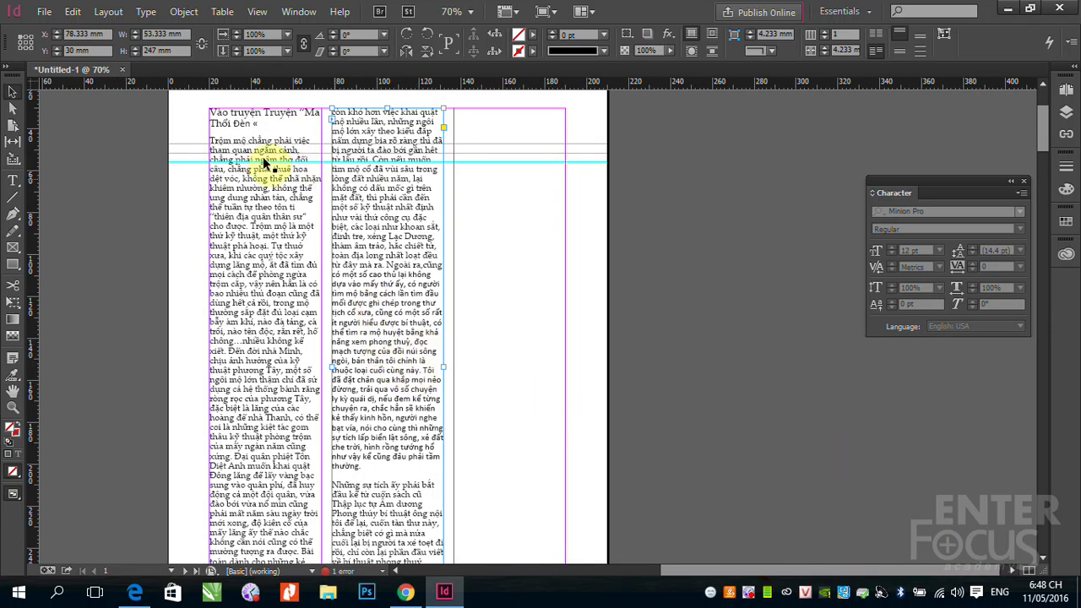
left_click(108, 10)
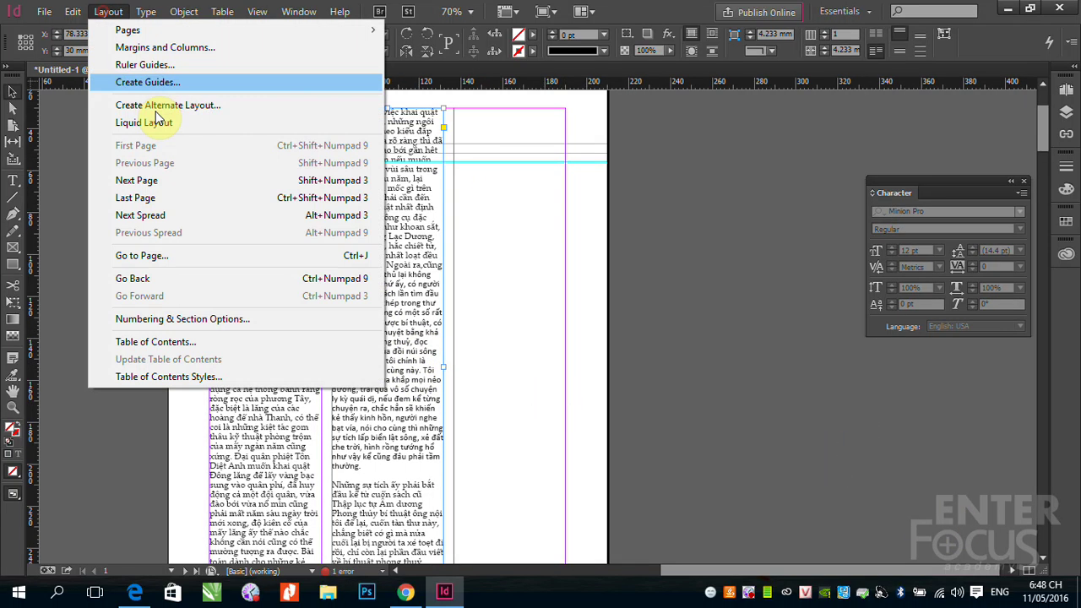
left_click(152, 47)
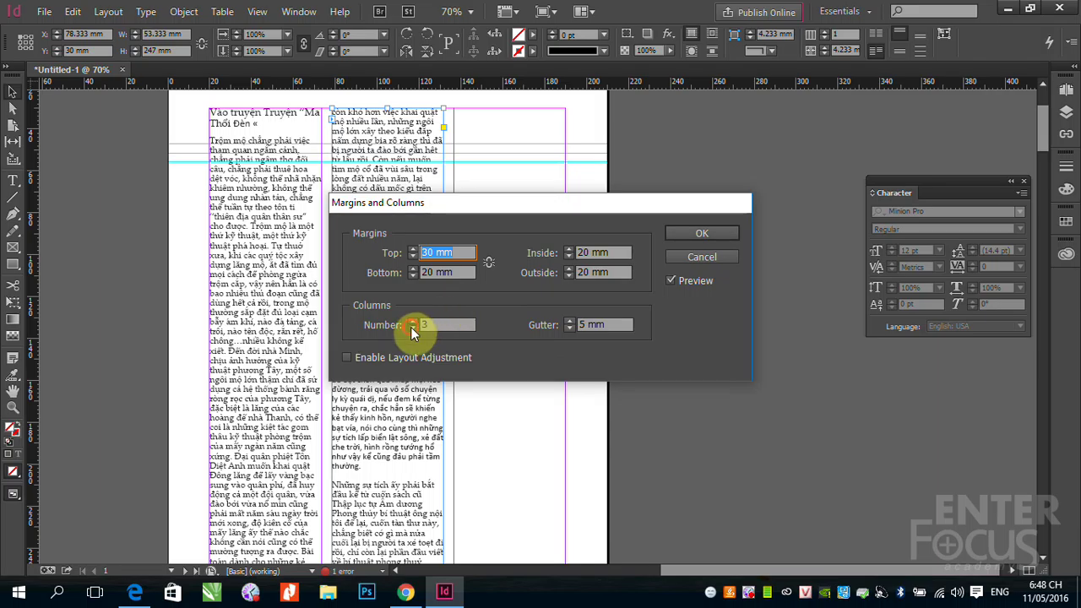
left_click(680, 235)
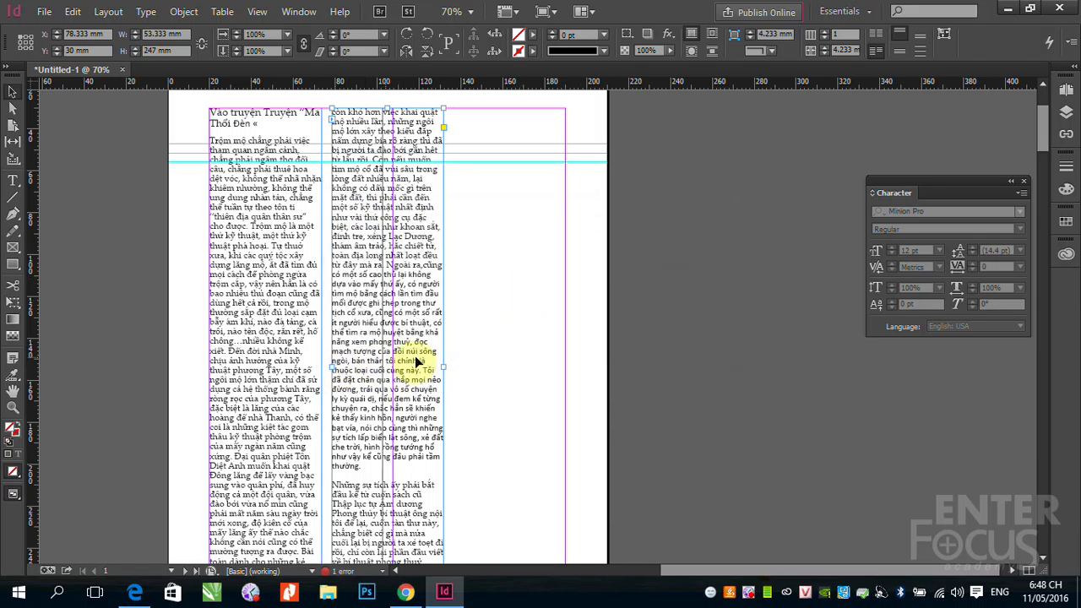
Move the middle frame right and widen both text frames to 82.5 mm to fill their columns
left_click_drag(415, 355, 476, 348)
left_click(277, 339)
left_click_drag(322, 373, 382, 384)
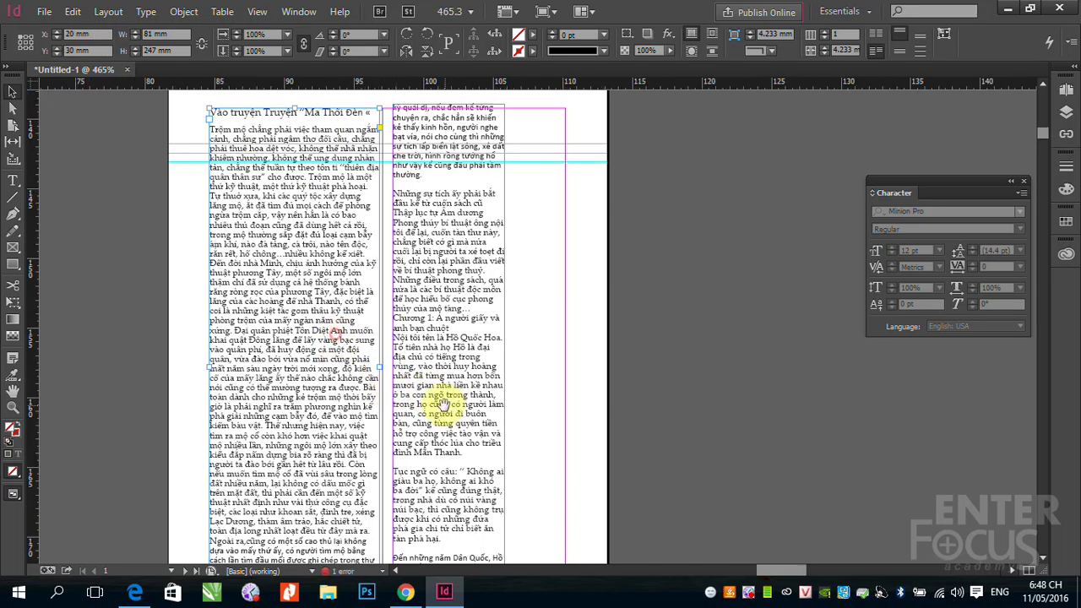
scroll(439, 397, "up", 5)
left_click_drag(443, 308, 458, 310)
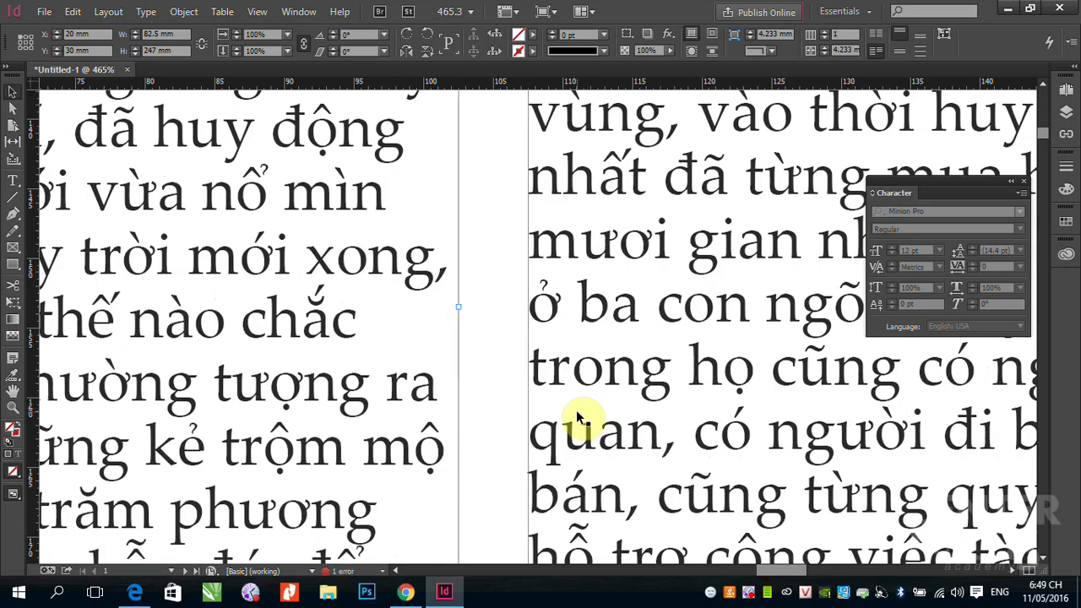
scroll(577, 417, "down", 5)
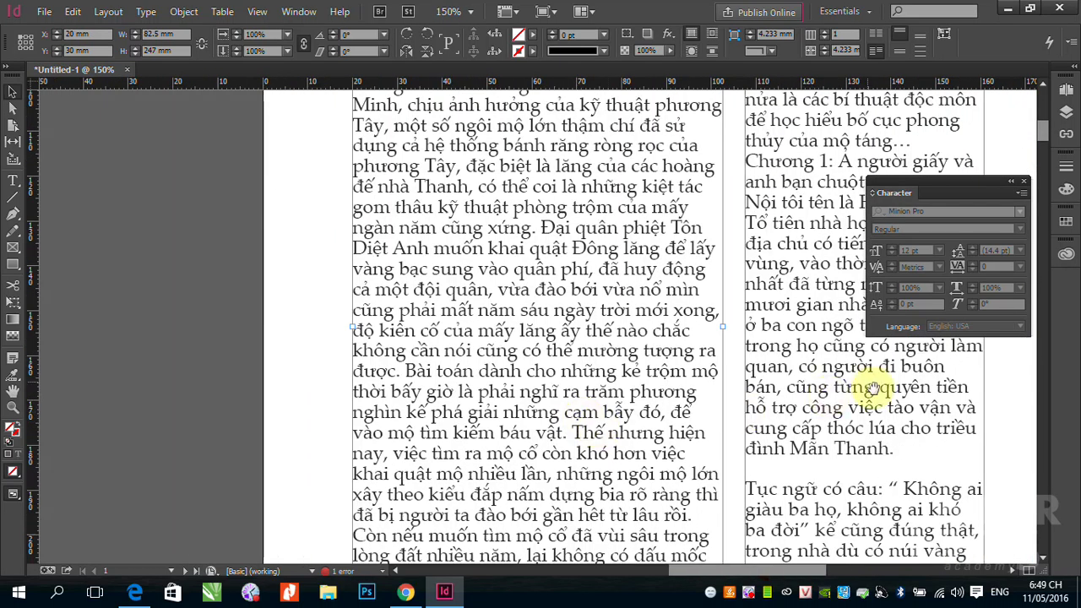
left_click_drag(846, 391, 394, 382)
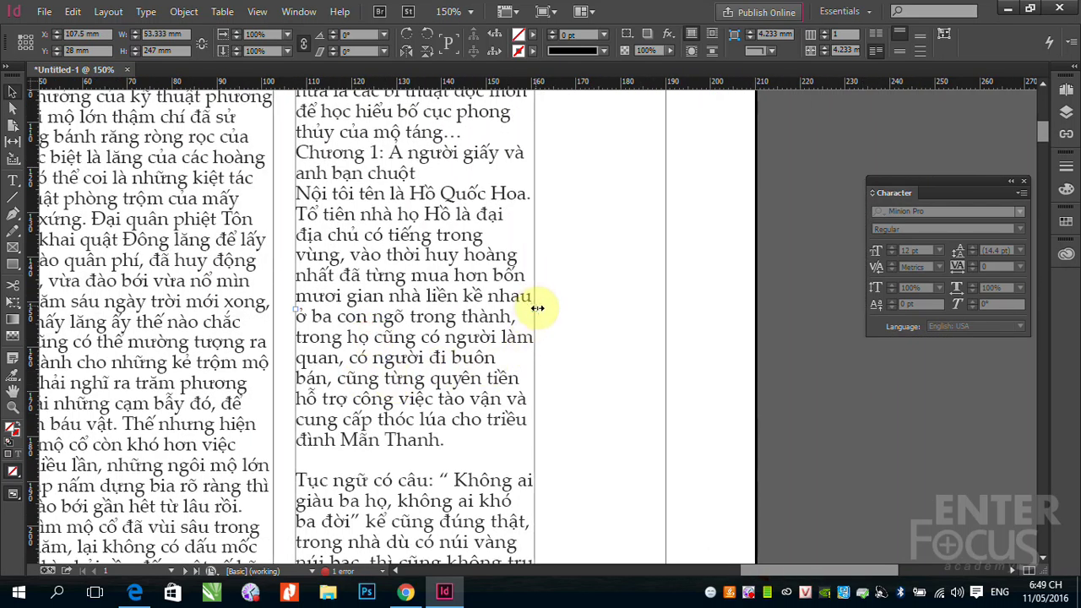
left_click_drag(538, 310, 666, 312)
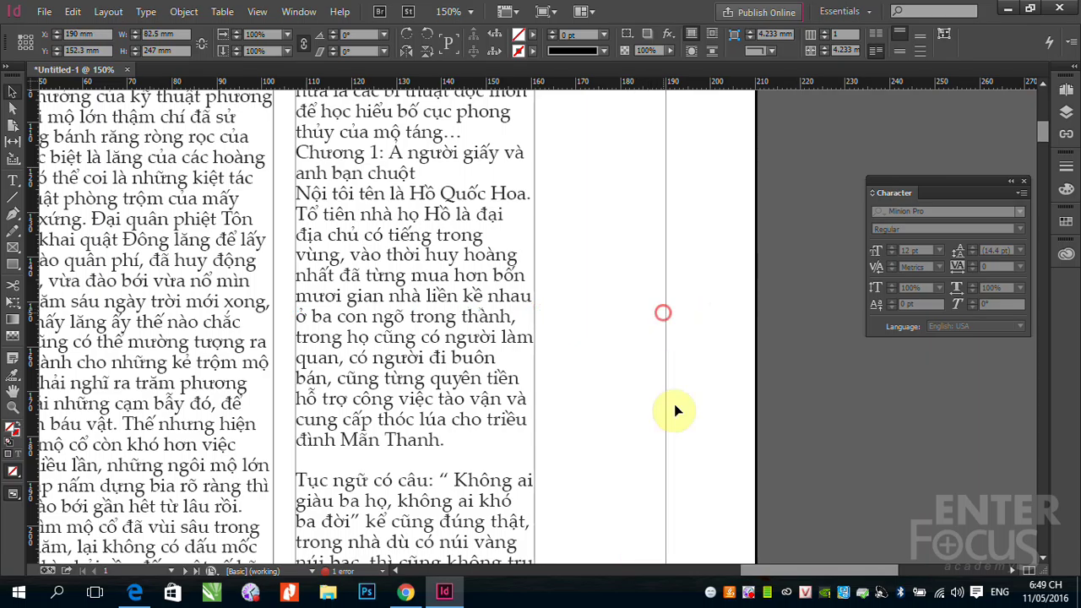
key("ctrl+minus")
key("ctrl+minus")
key("ctrl+minus")
key("ctrl+minus")
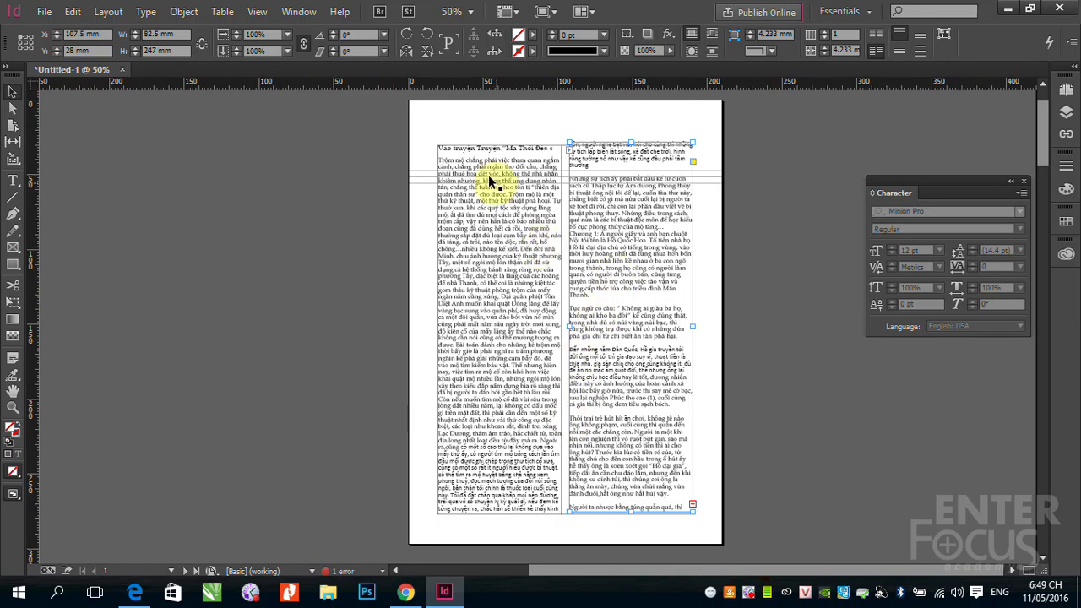
Select all the story text and give it 13 pt leading in the Character panel
scroll(689, 441, "up", 3)
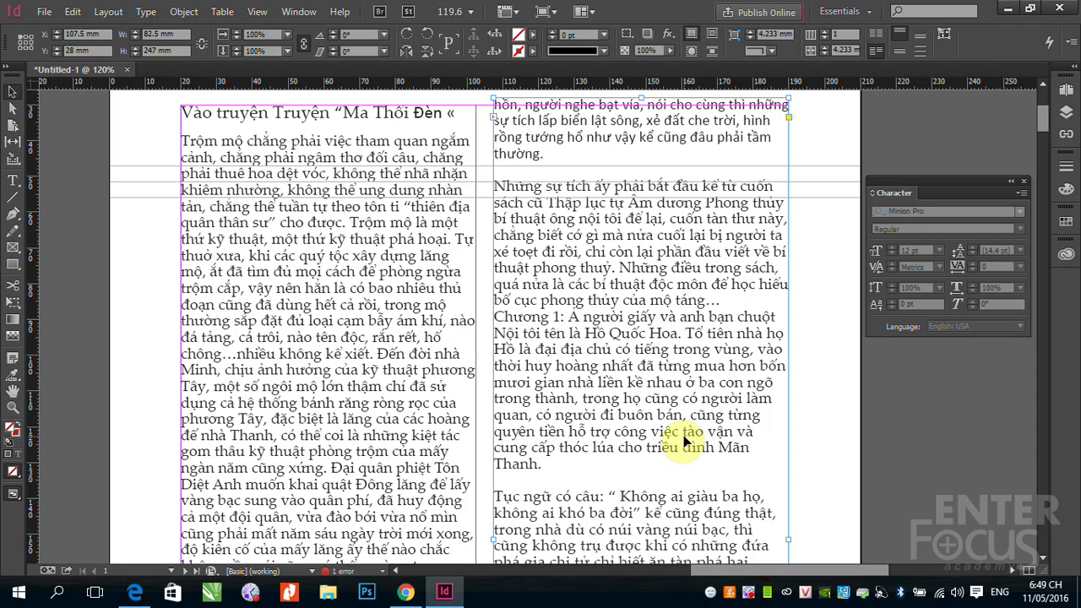
left_click(13, 179)
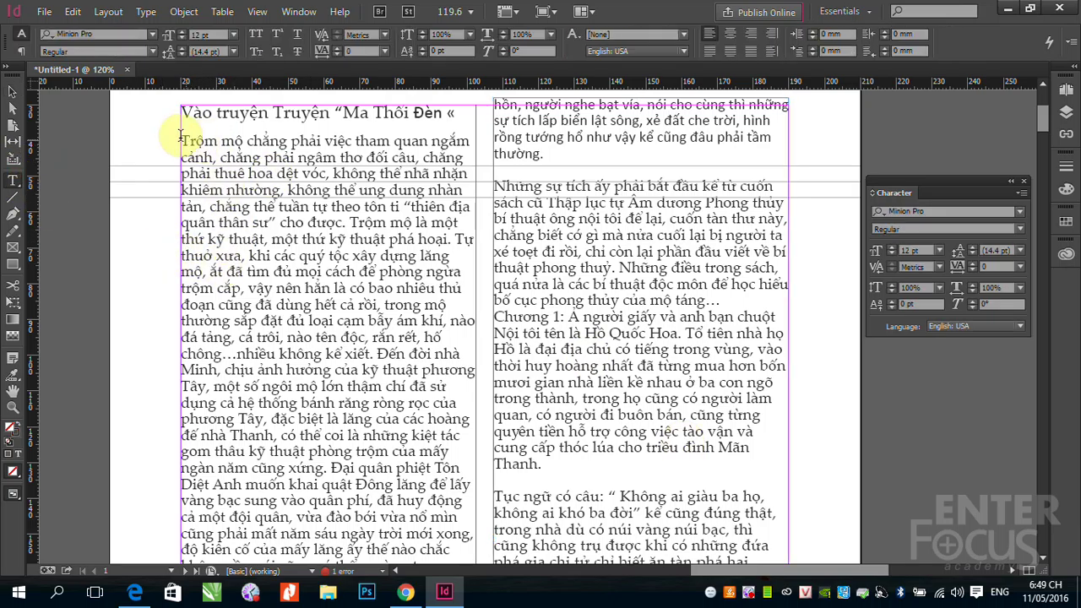
left_click_drag(181, 141, 718, 468)
scroll(724, 473, "down", 5)
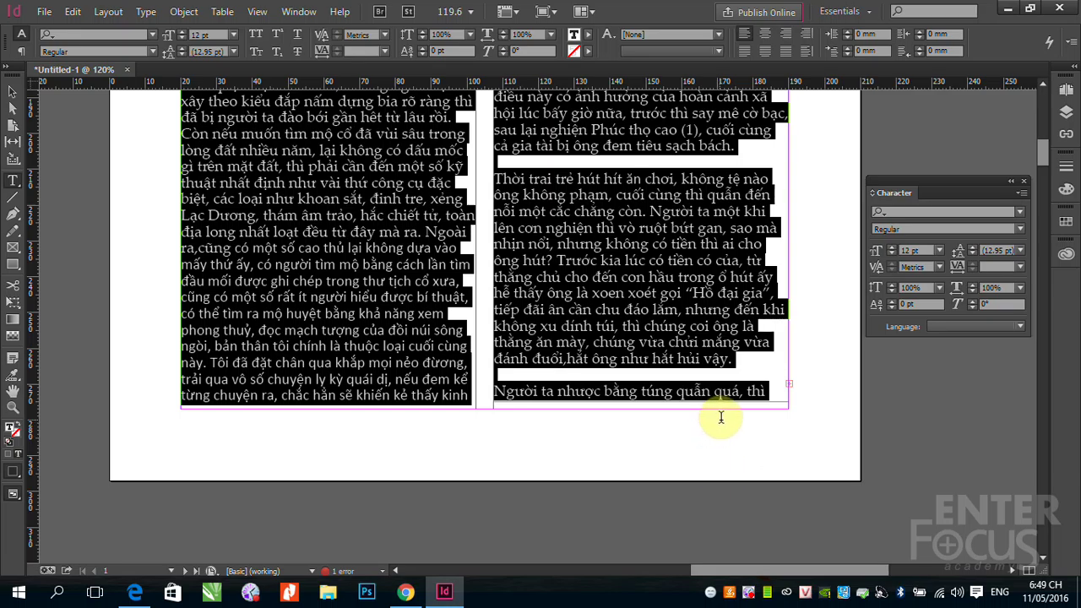
left_click(972, 248)
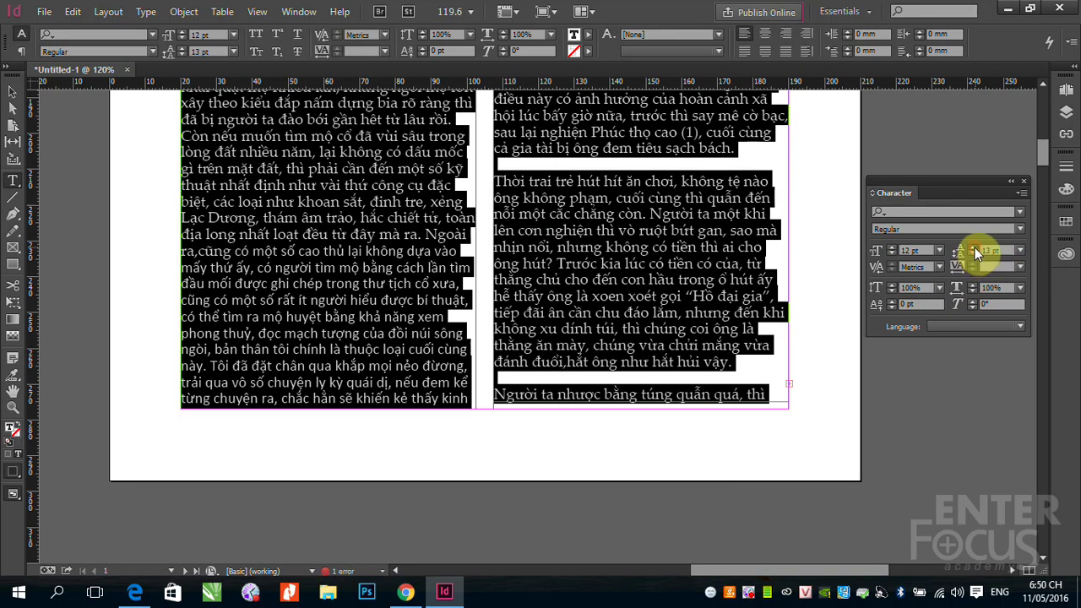
left_click(13, 91)
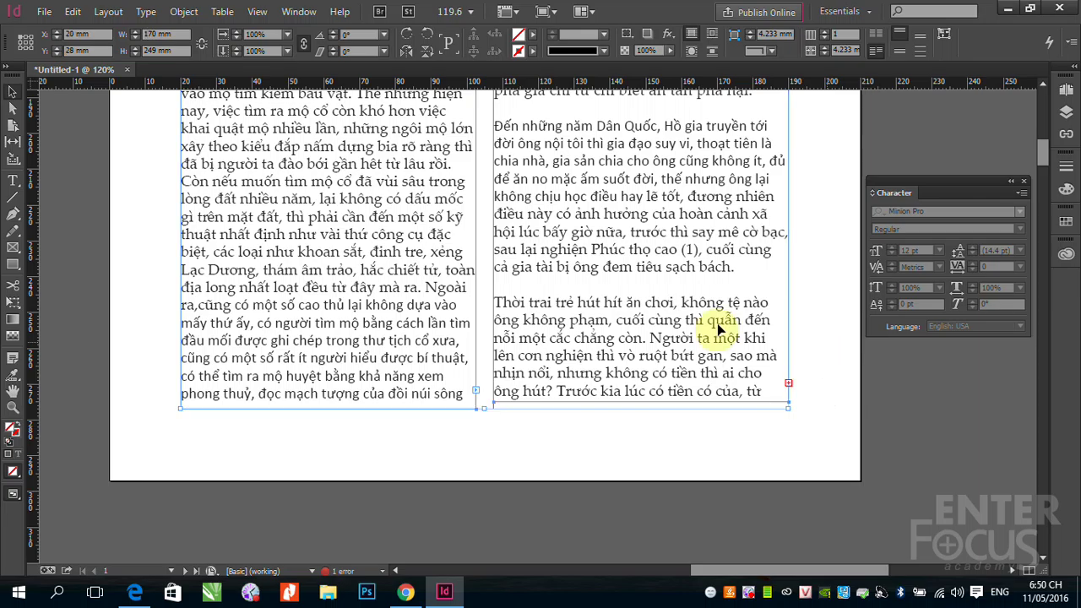
Zoom out to 50% so the whole two-column page is visible
scroll(532, 482, "up", 6)
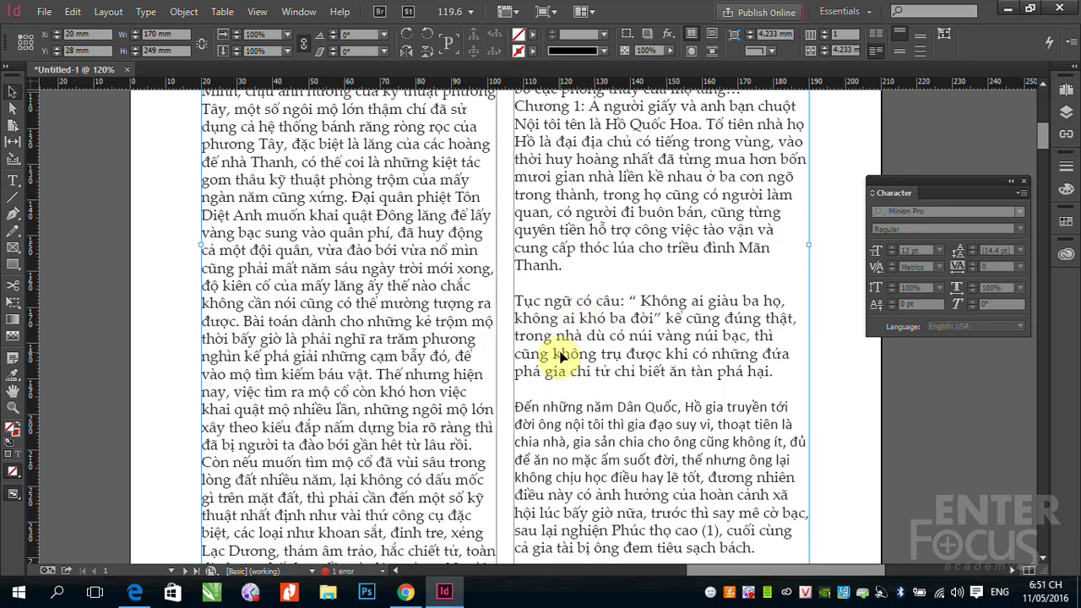
key("ctrl+minus")
key("ctrl+minus")
key("ctrl+minus")
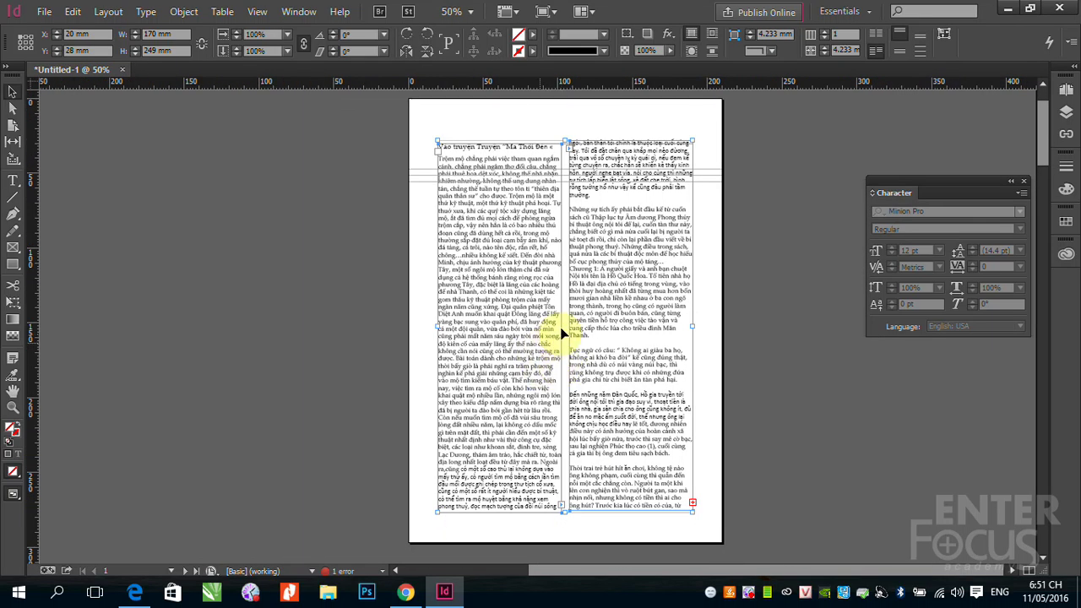
Move the right-hand text frame to X 107.5 mm, Y 30 mm, level with the left column
left_click(777, 399)
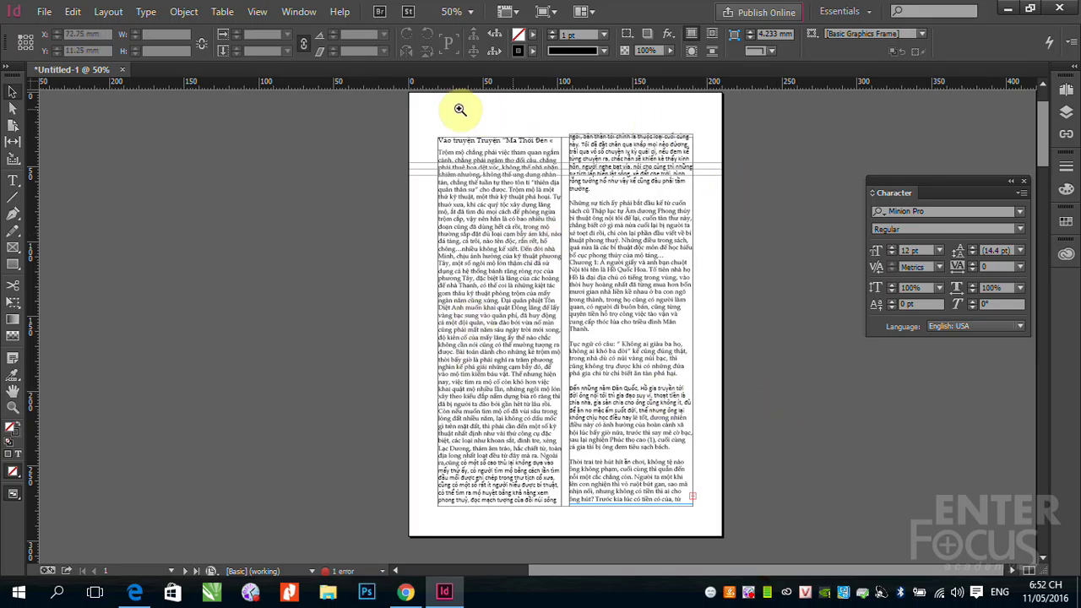
left_click_drag(443, 108, 864, 236)
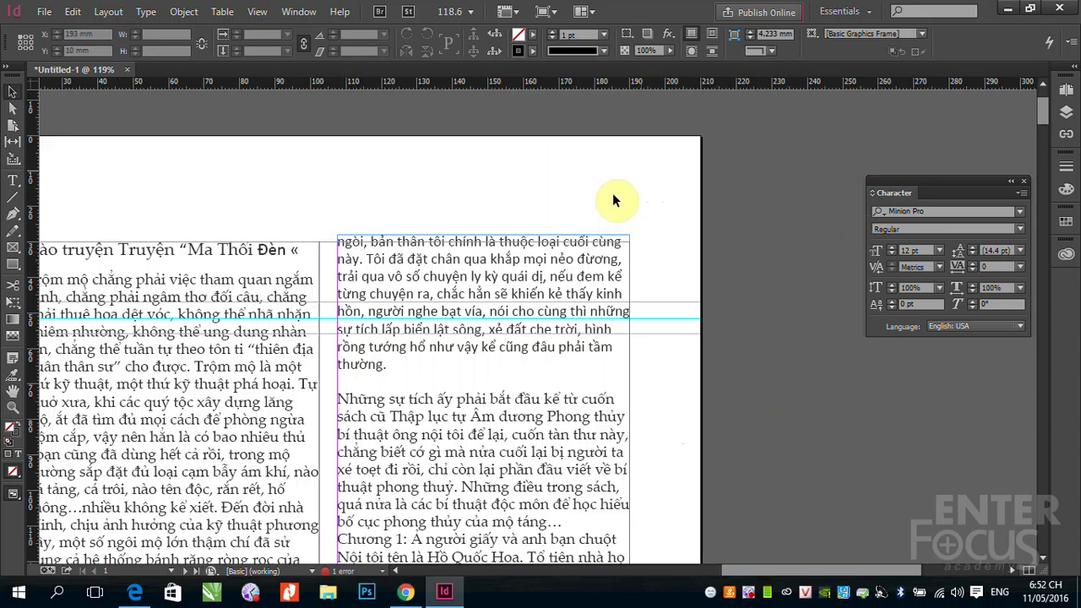
left_click(426, 290)
left_click_drag(426, 289, 425, 285)
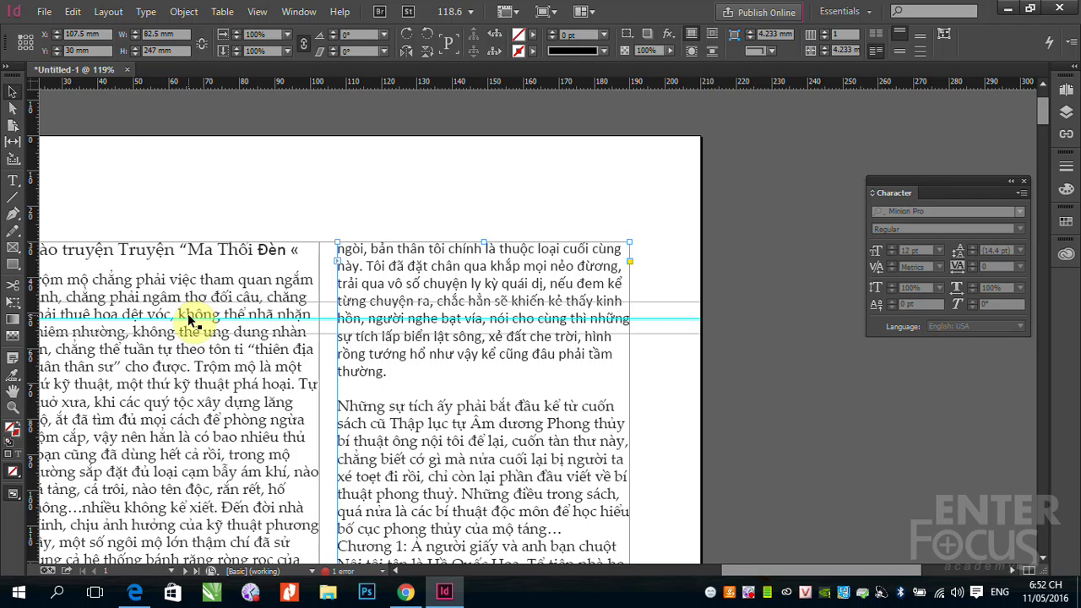
key("ctrl+minus")
key("ctrl+minus")
key("ctrl+minus")
key("ctrl+minus")
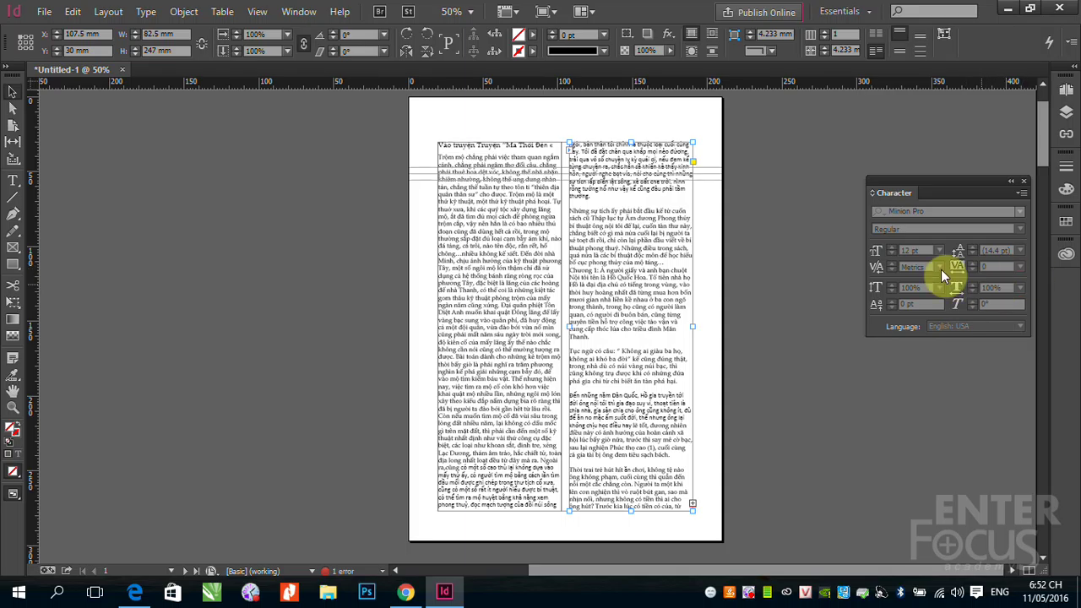
Place the text cursor in the right column's 12 pt Palatino Linotype story text
left_click(15, 181)
left_click(628, 301)
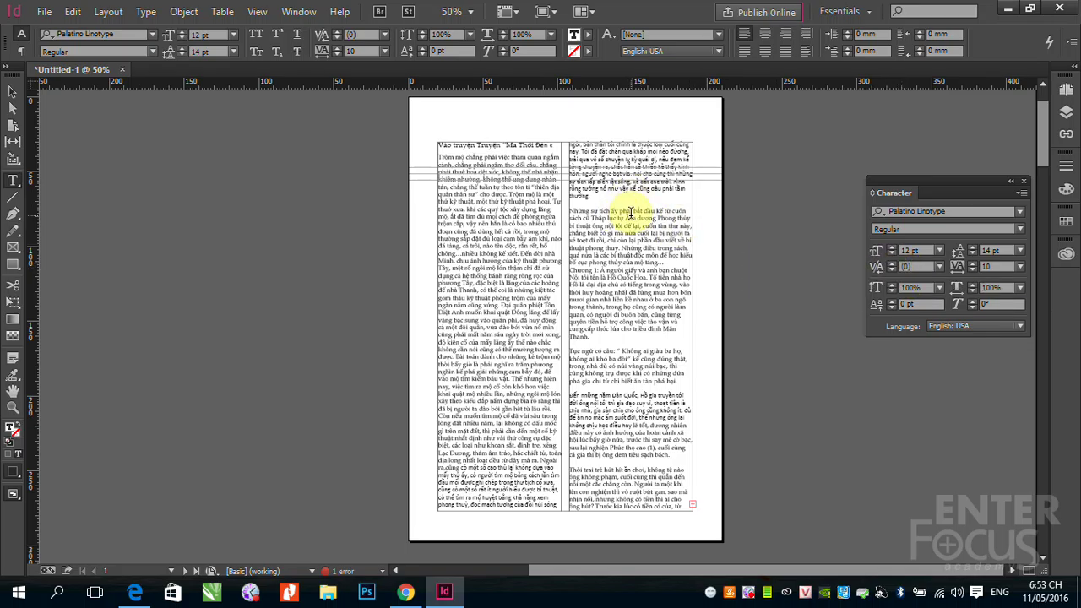
Zoom in on the 'Những sự tích ấy' paragraph and try a tracking of 75
left_click_drag(571, 184, 720, 282)
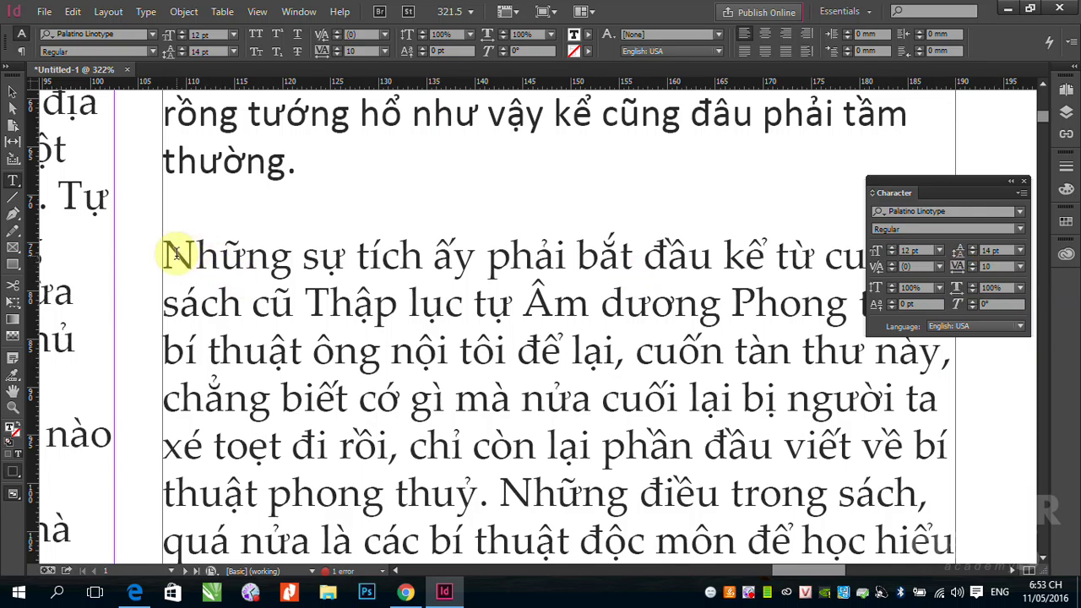
left_click_drag(161, 251, 522, 297)
left_click(434, 253)
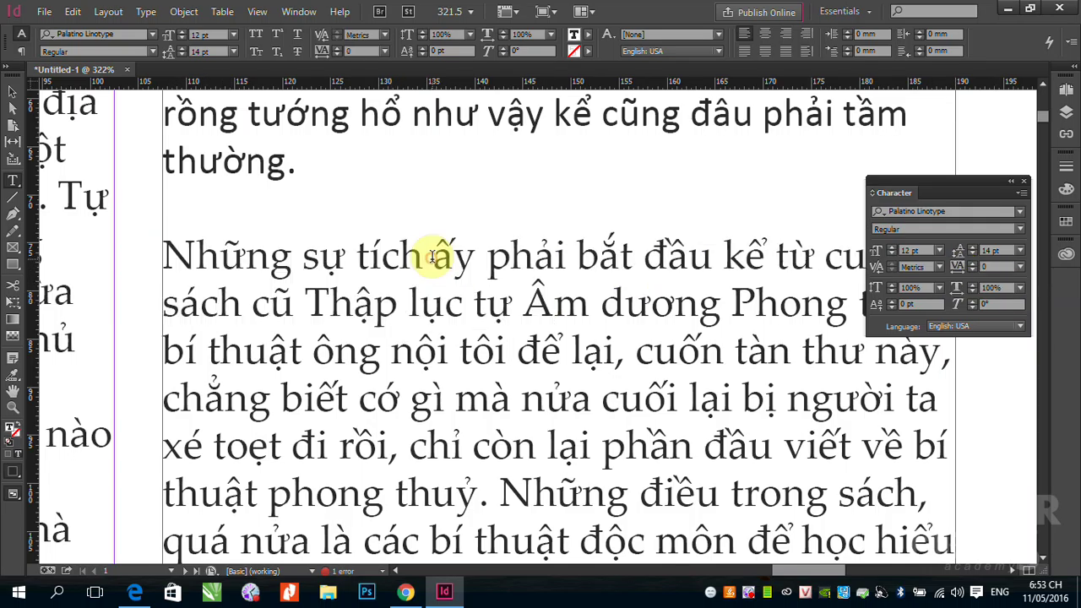
left_click(1019, 268)
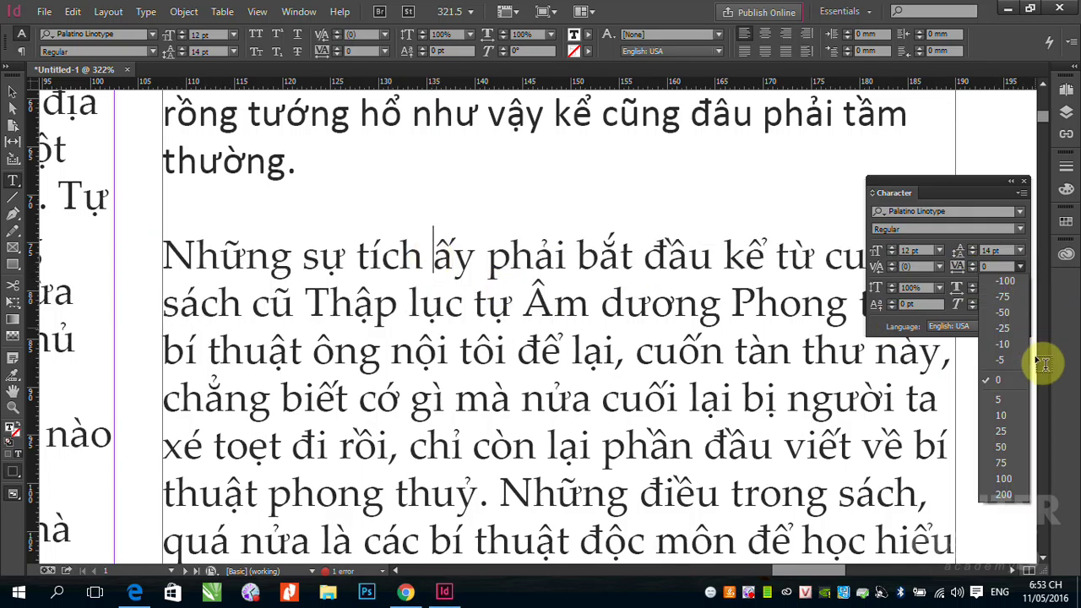
left_click(1000, 463)
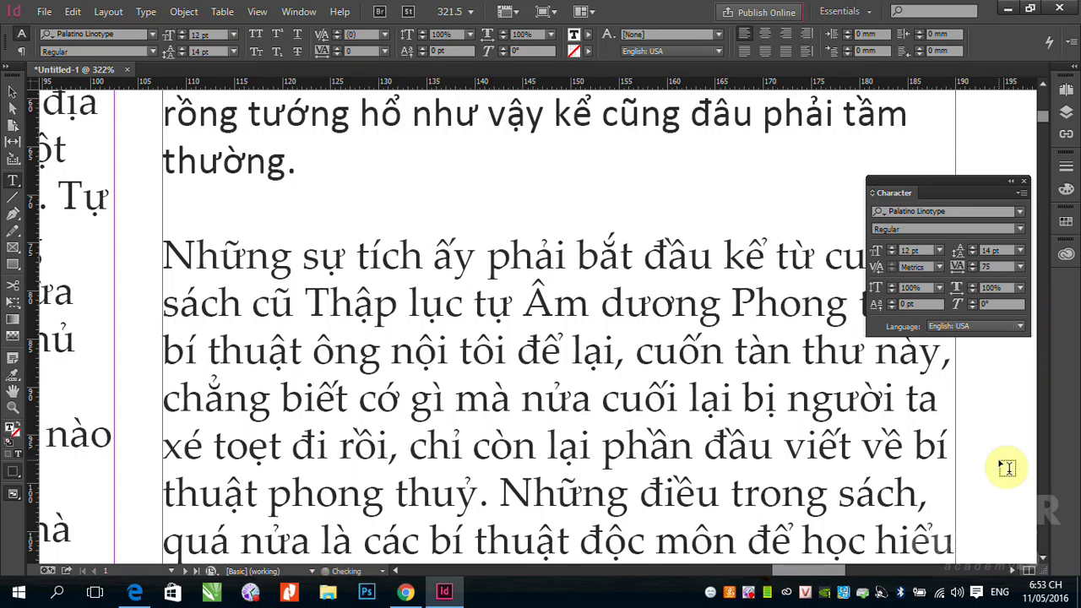
Apply tracking 75 to the paragraph's opening lines, then tighten them to -50
left_click_drag(162, 252, 513, 300)
left_click_drag(639, 397, 743, 494)
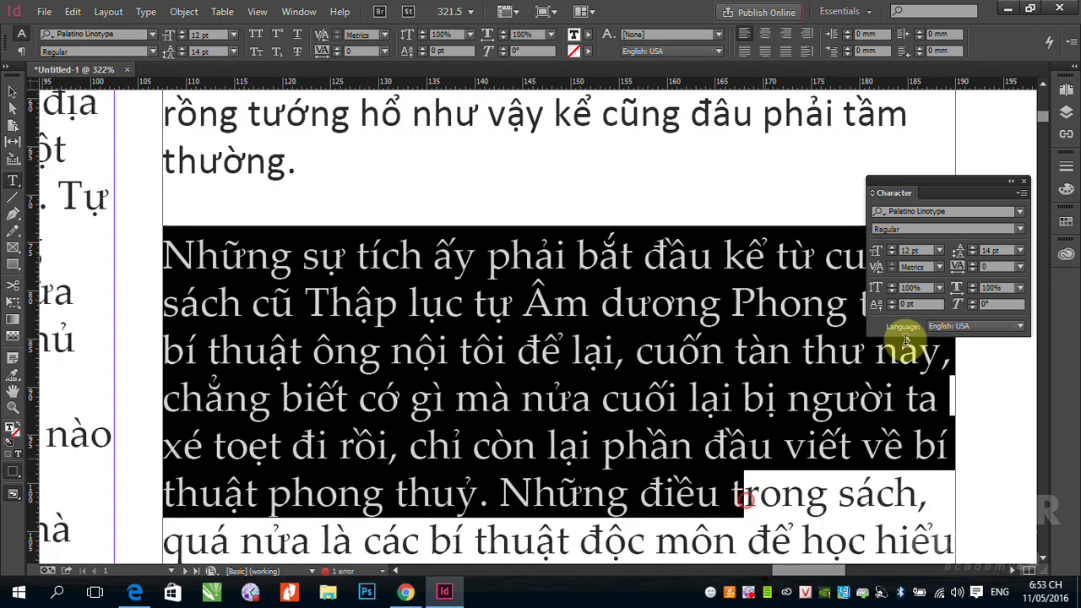
left_click(1019, 267)
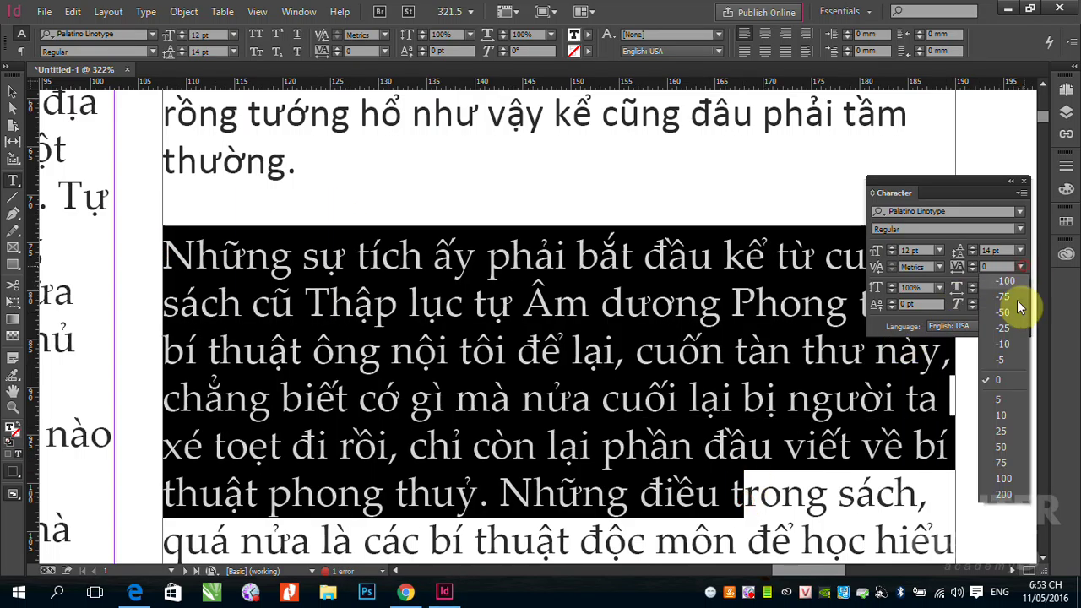
left_click(1002, 463)
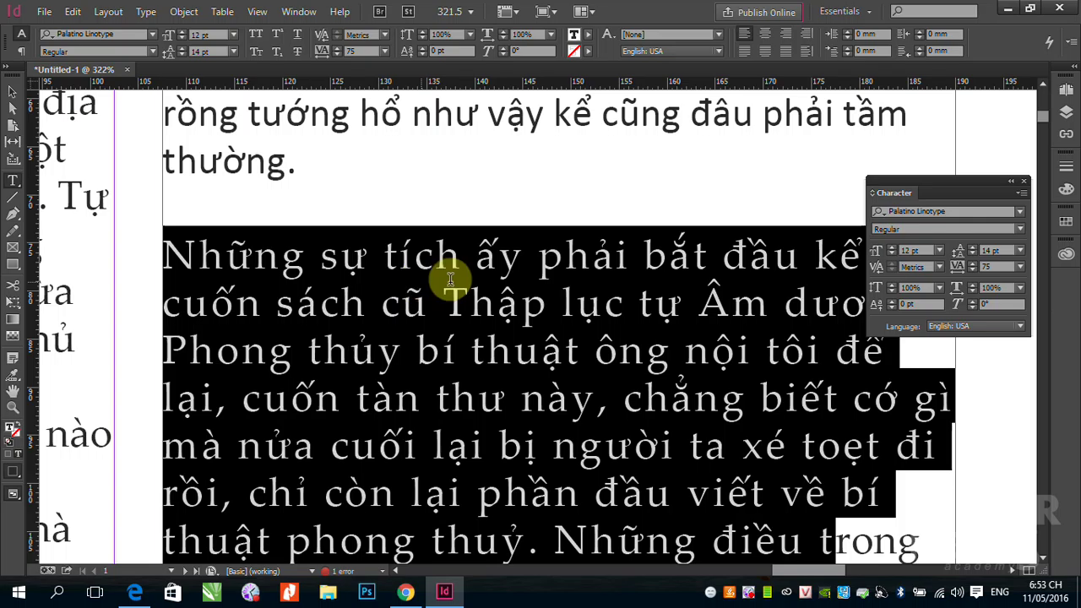
left_click(1023, 267)
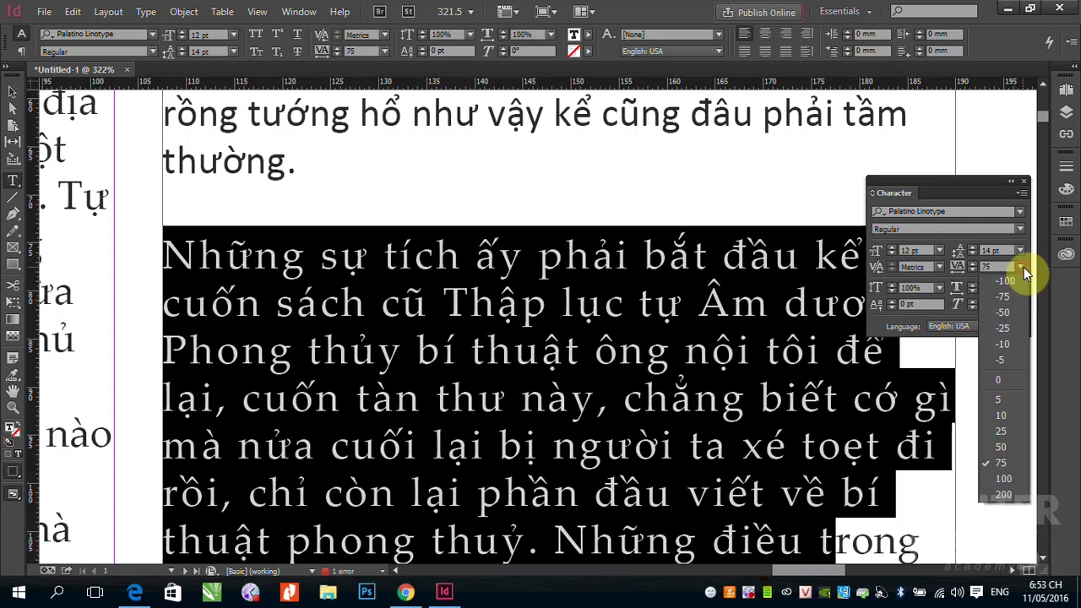
left_click(1013, 309)
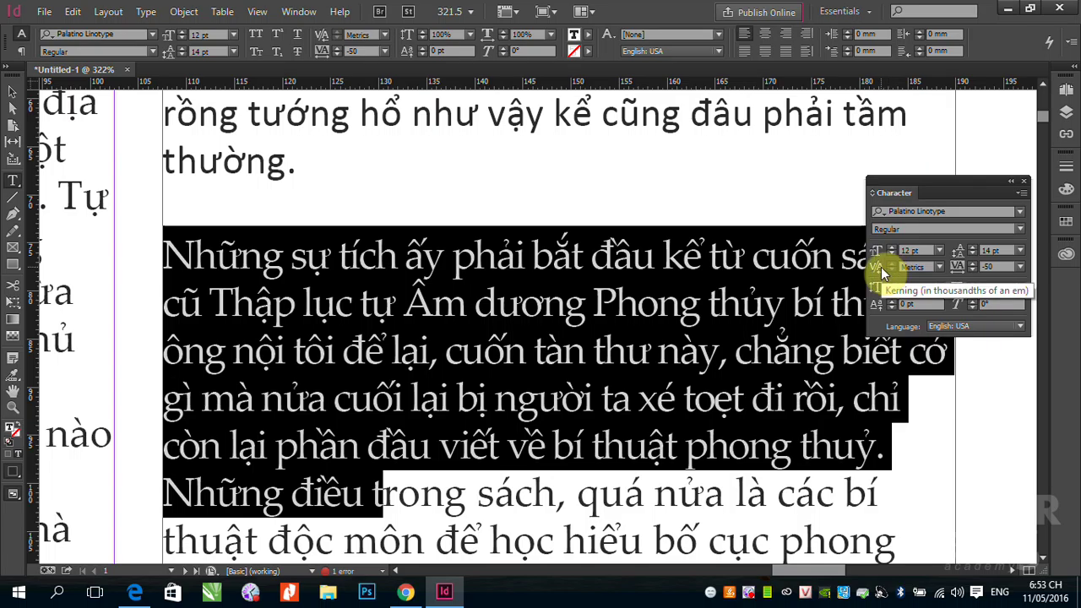
left_click(335, 248)
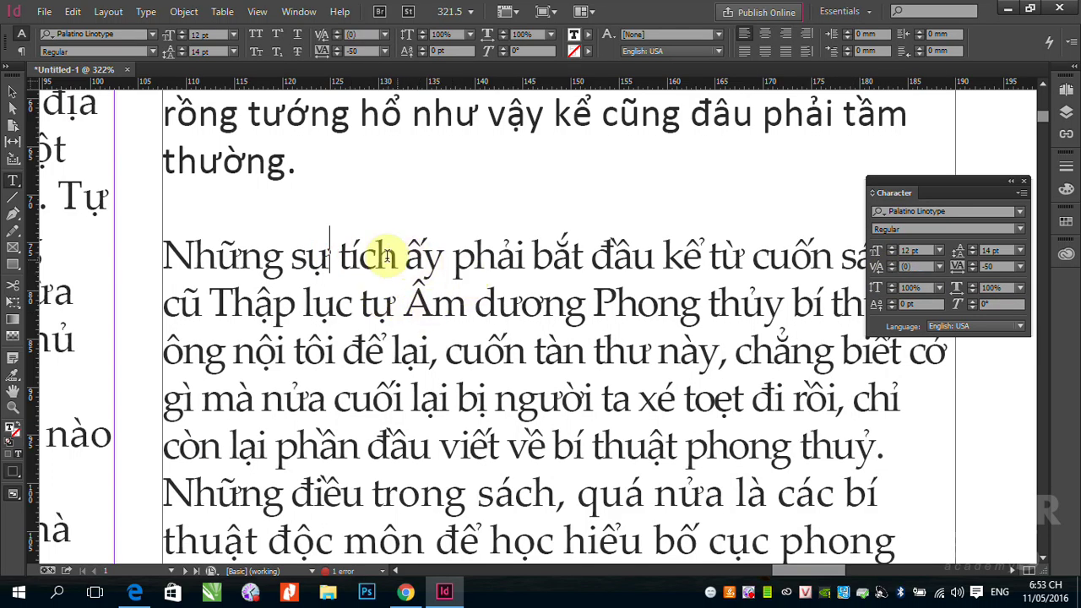
Kern the p–h pair in 'phải' to 100, then reset it to 0
left_click(473, 255)
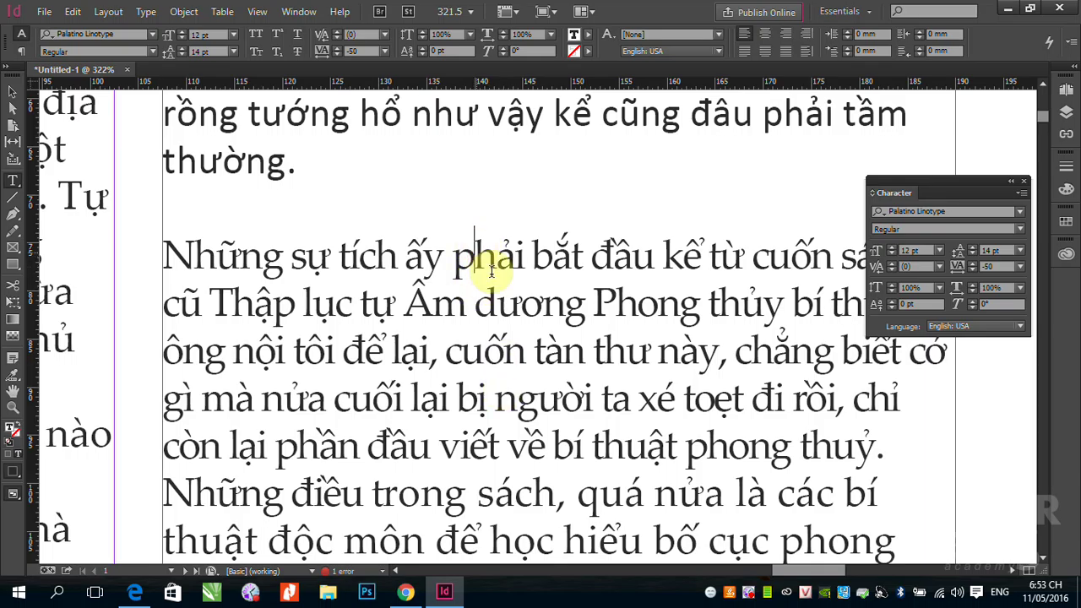
left_click(939, 266)
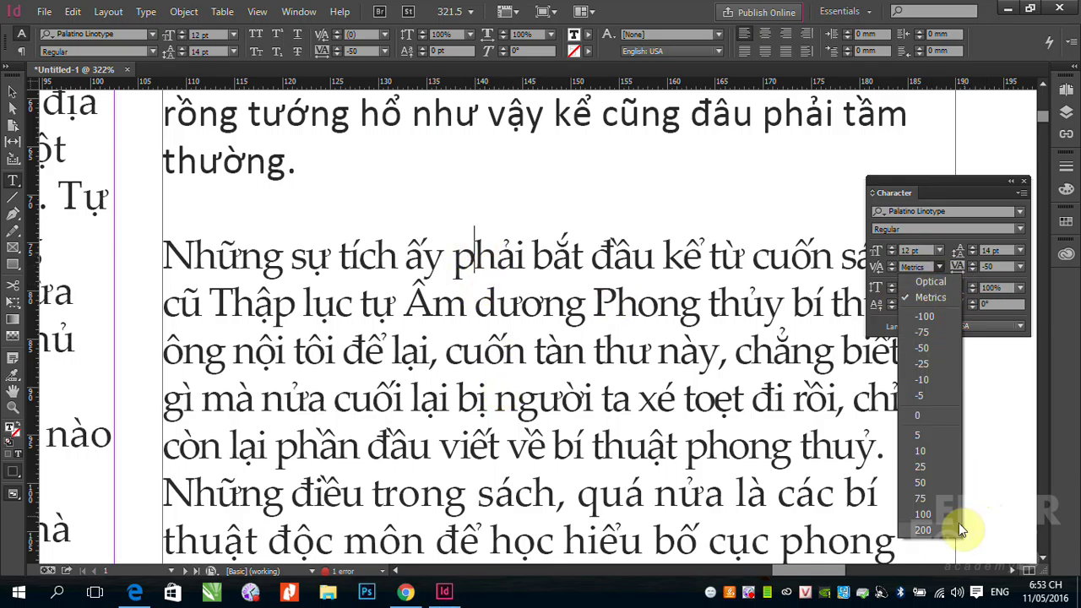
left_click(924, 513)
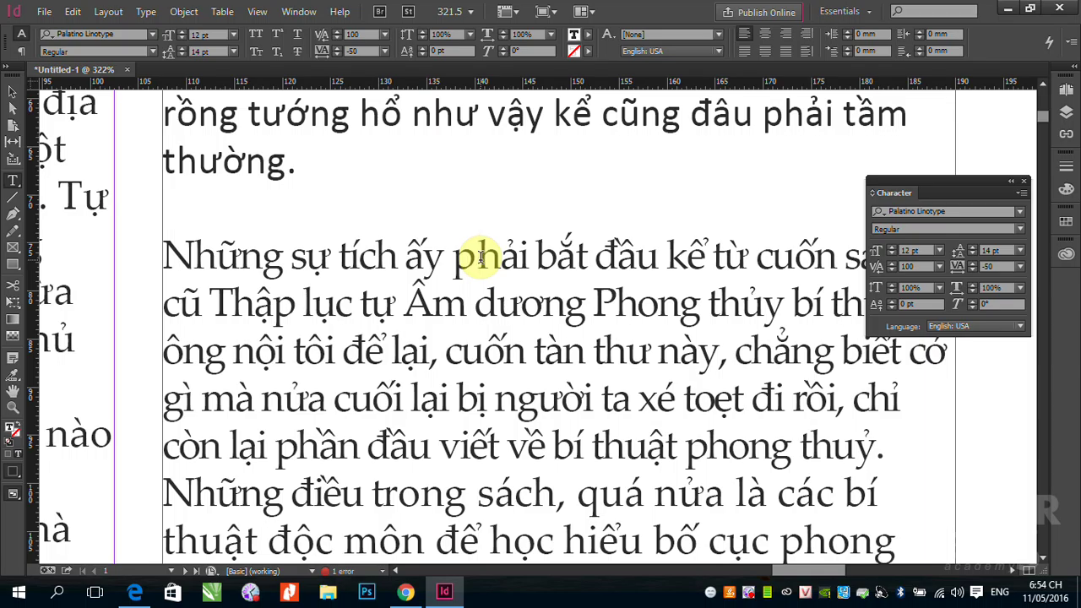
left_click(478, 258)
left_click(940, 269)
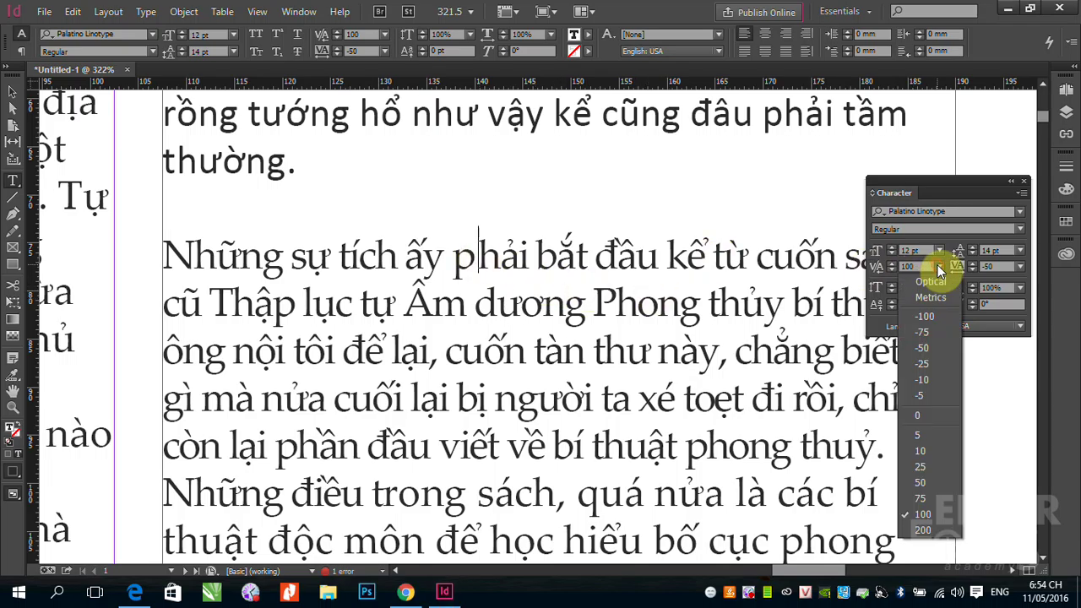
left_click(928, 413)
left_click(474, 253)
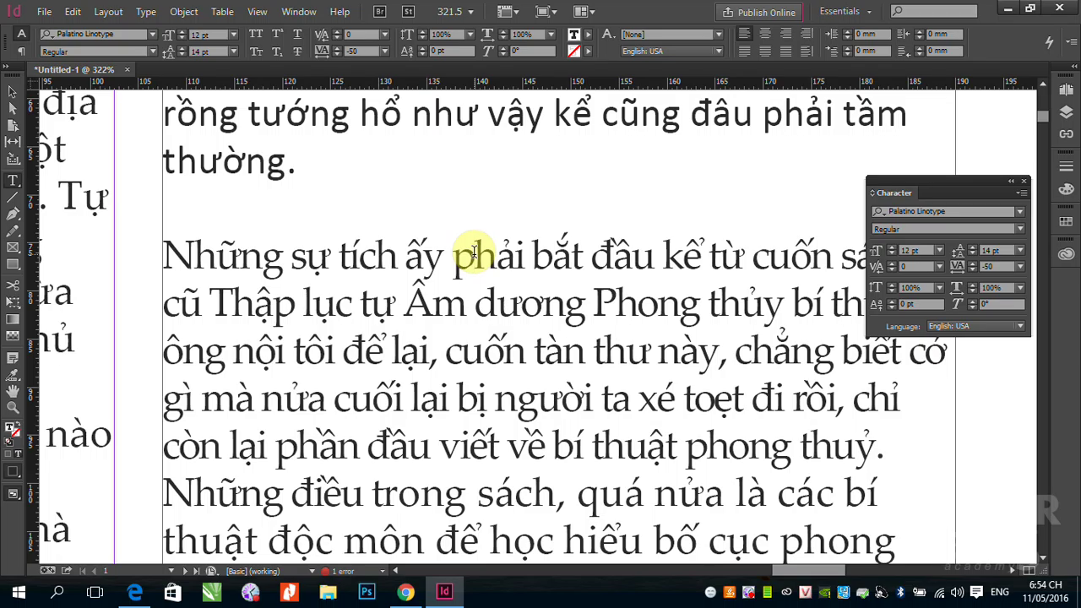
left_click(11, 90)
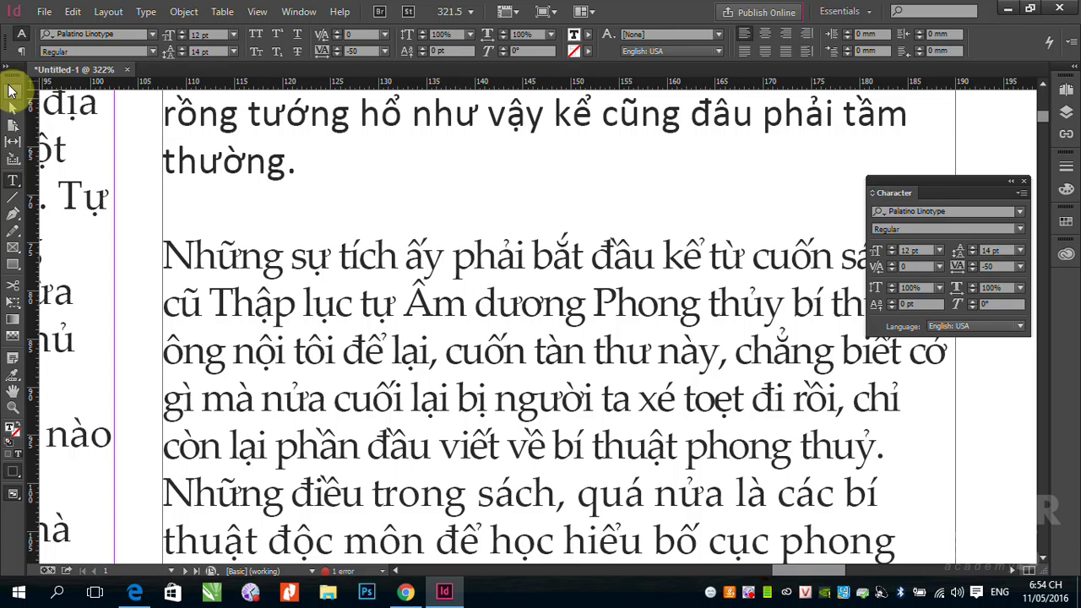
Drag a horizontal guide to the 'Phong thủy' baseline, about Y 82.575 mm, and zoom in on it
left_click(12, 90)
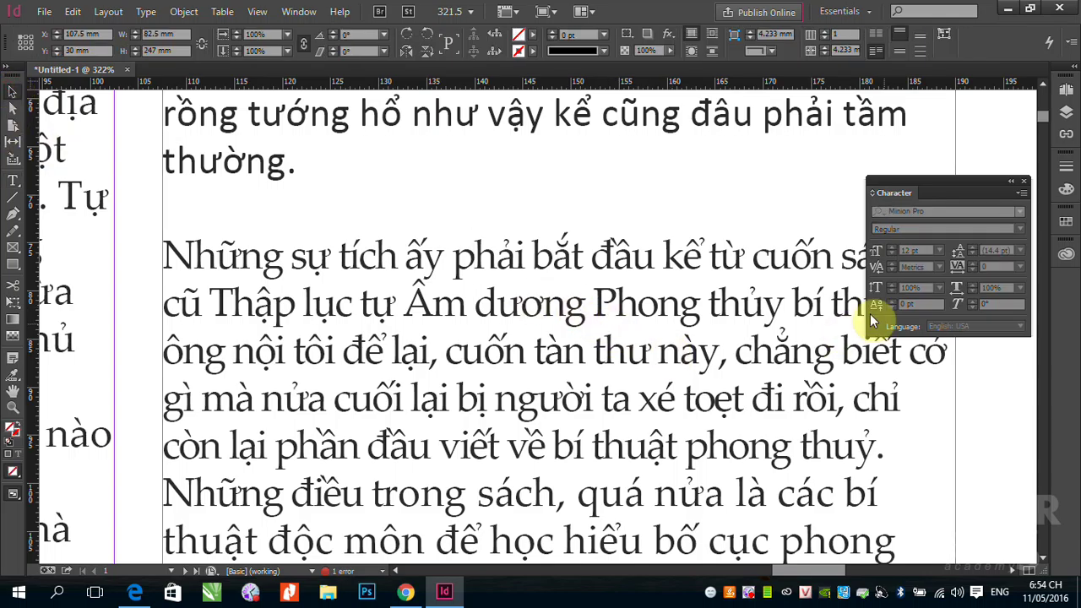
scroll(828, 354, "up", 5)
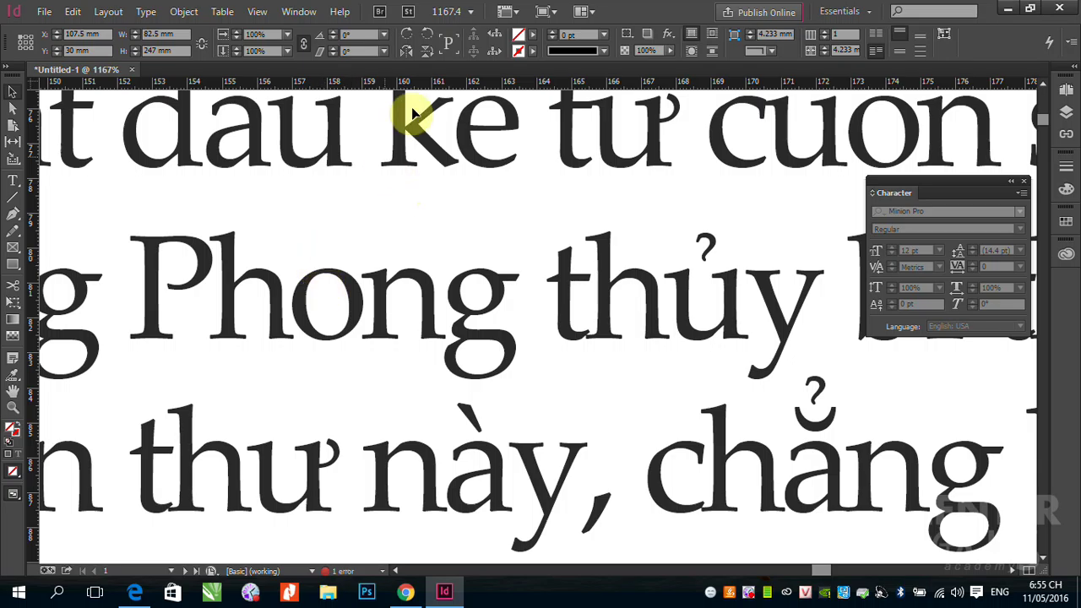
left_click_drag(416, 89, 425, 339)
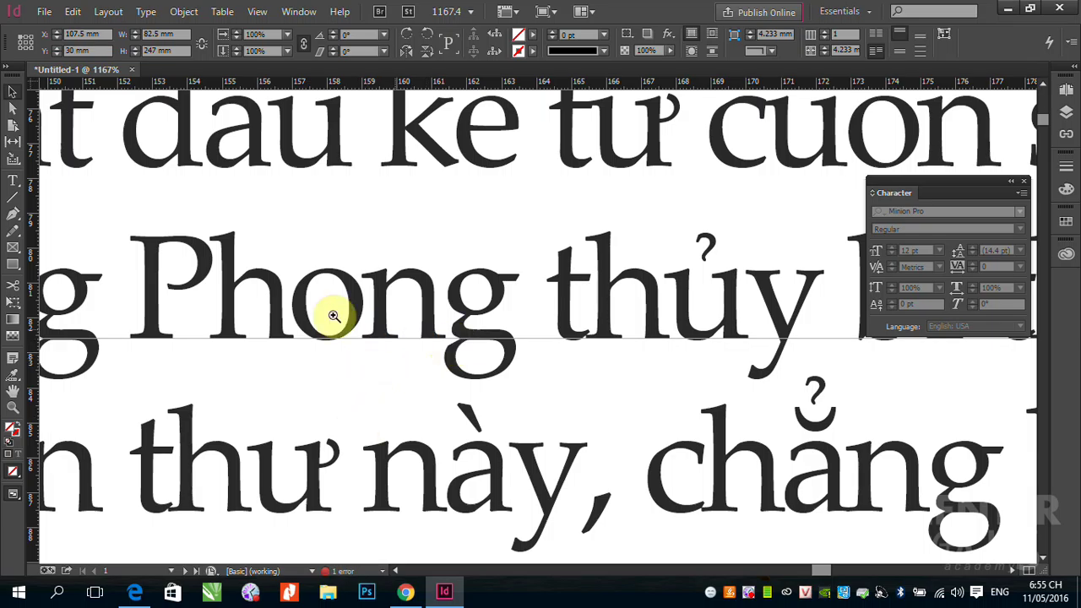
left_click(300, 314)
left_click_drag(437, 350, 431, 364)
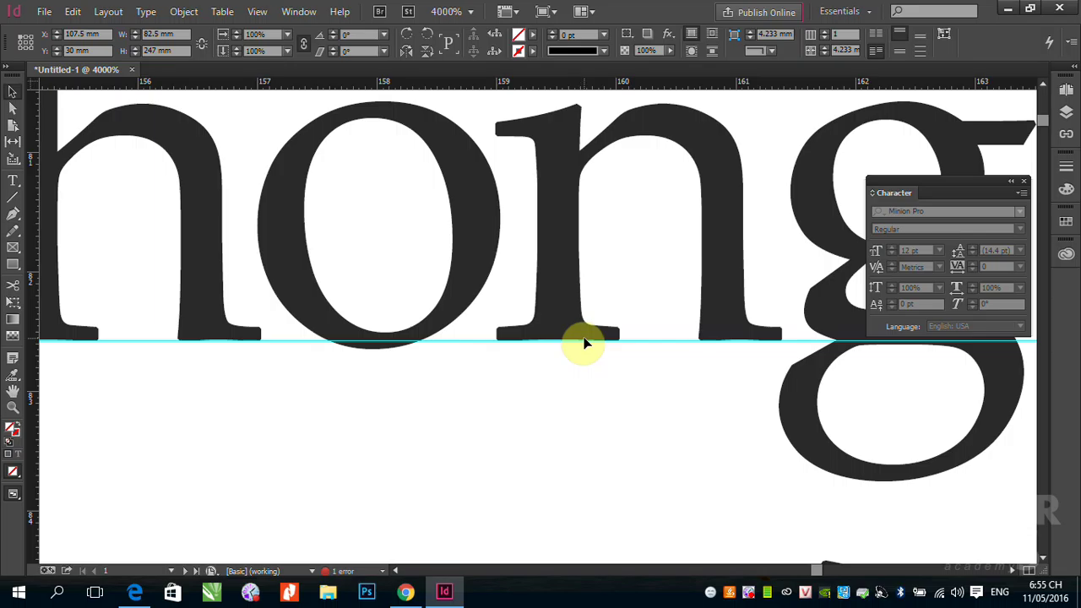
Add a guide at the x-height of 'Phong', about Y 80.61 mm, check it closely, then zoom out
left_click_drag(519, 84, 530, 102)
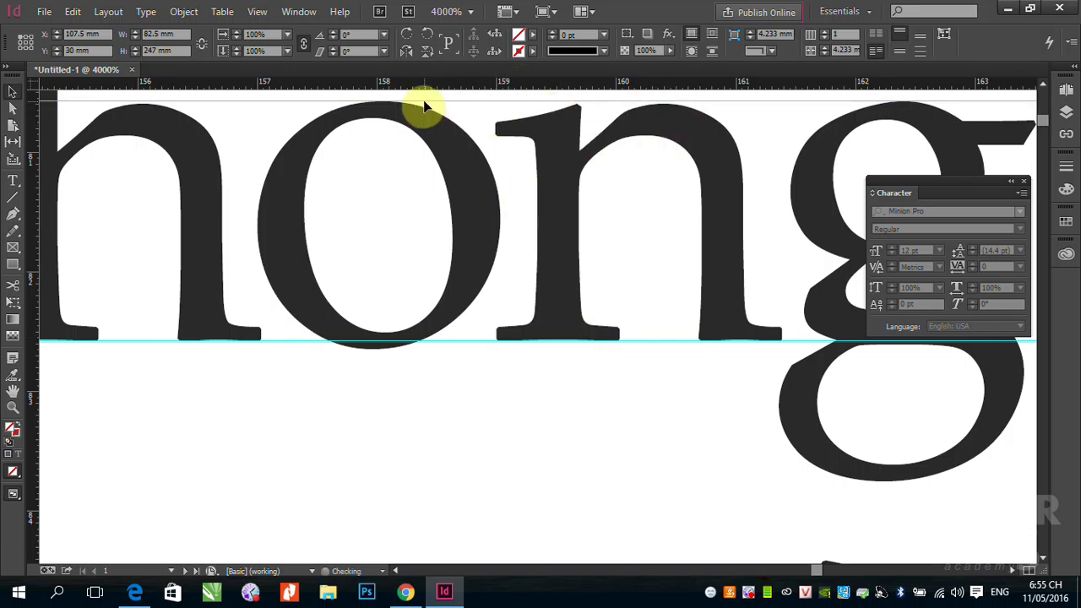
left_click_drag(361, 100, 757, 145)
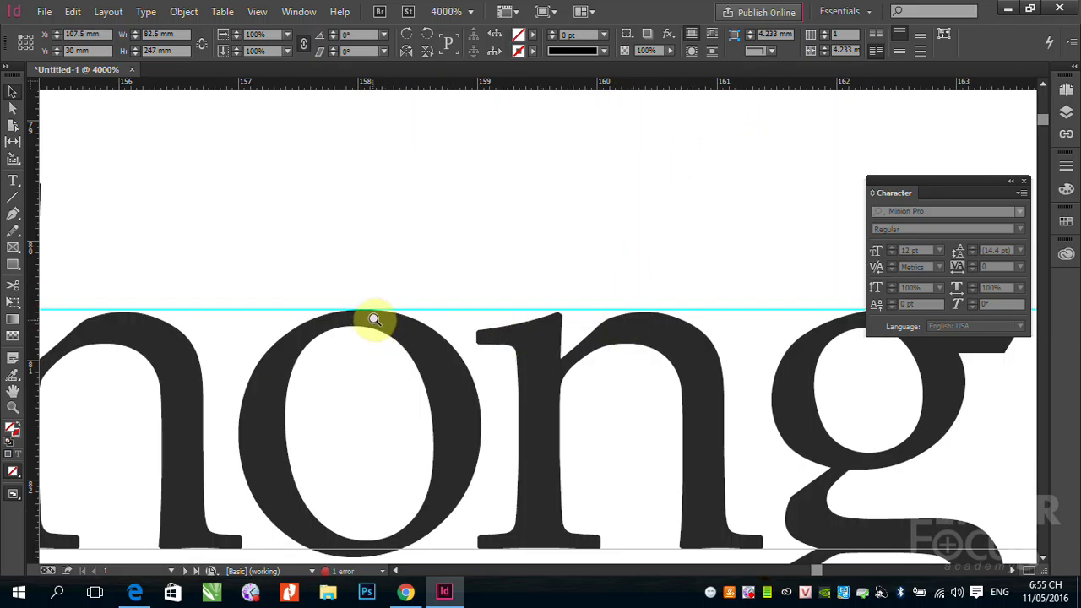
left_click_drag(533, 345, 534, 342)
scroll(534, 342, "down", 2)
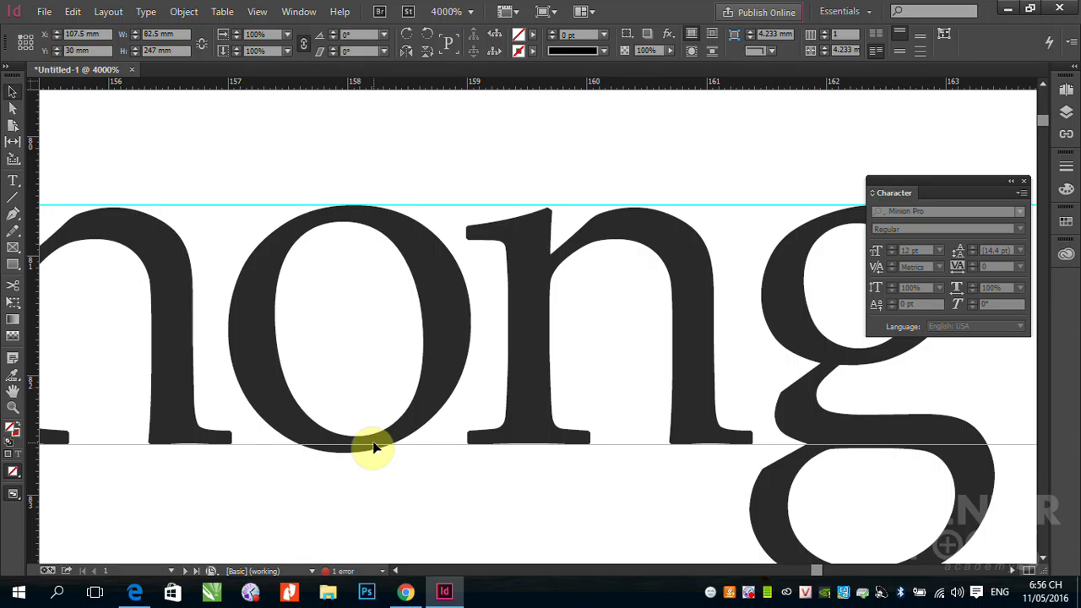
key("ctrl+minus")
key("ctrl+minus")
key("ctrl+minus")
key("ctrl+minus")
key("ctrl+minus")
key("ctrl+minus")
key("ctrl+minus")
key("ctrl+minus")
key("ctrl+minus")
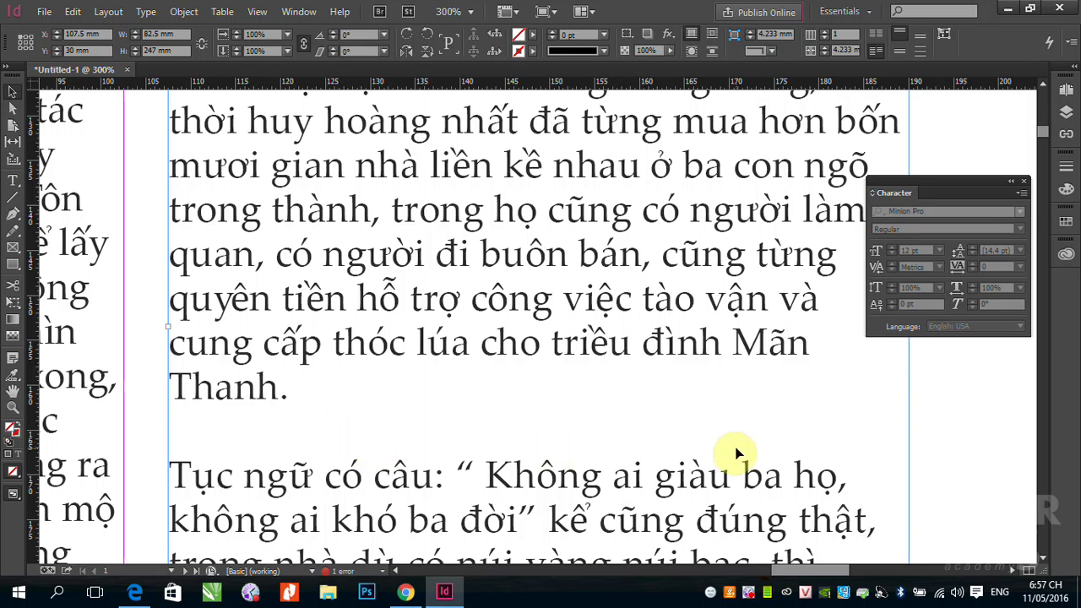
key("ctrl+minus")
key("ctrl+minus")
key("ctrl+minus")
key("ctrl+minus")
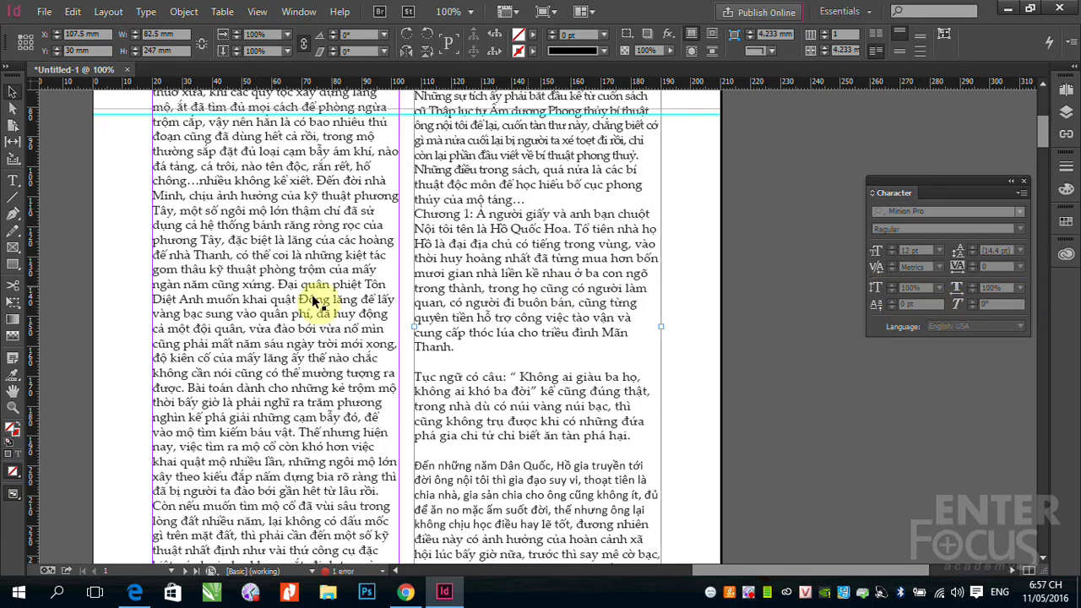
left_click(13, 180)
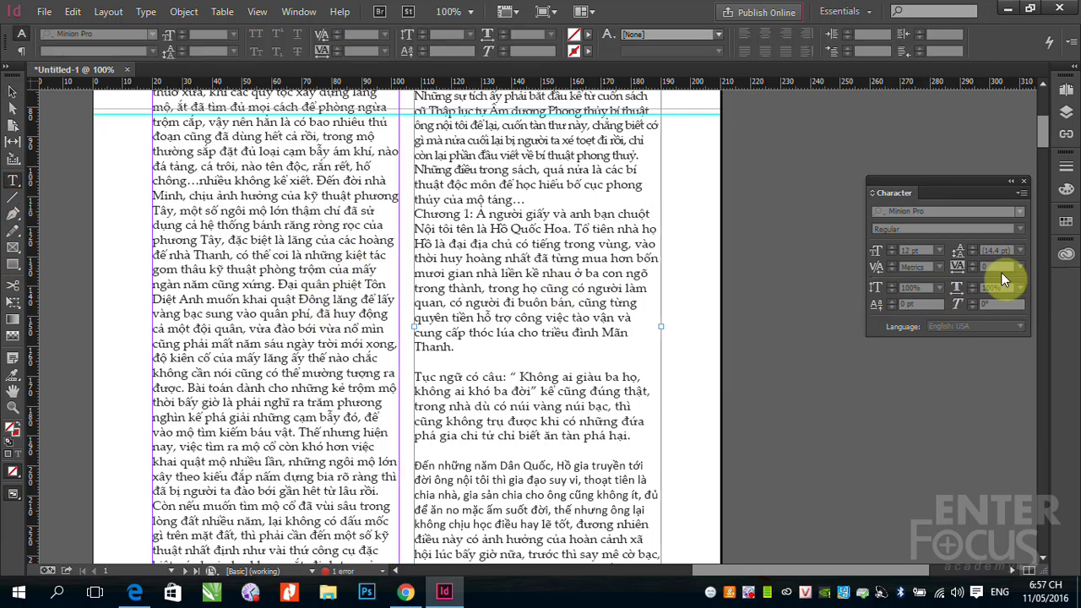
left_click(573, 279)
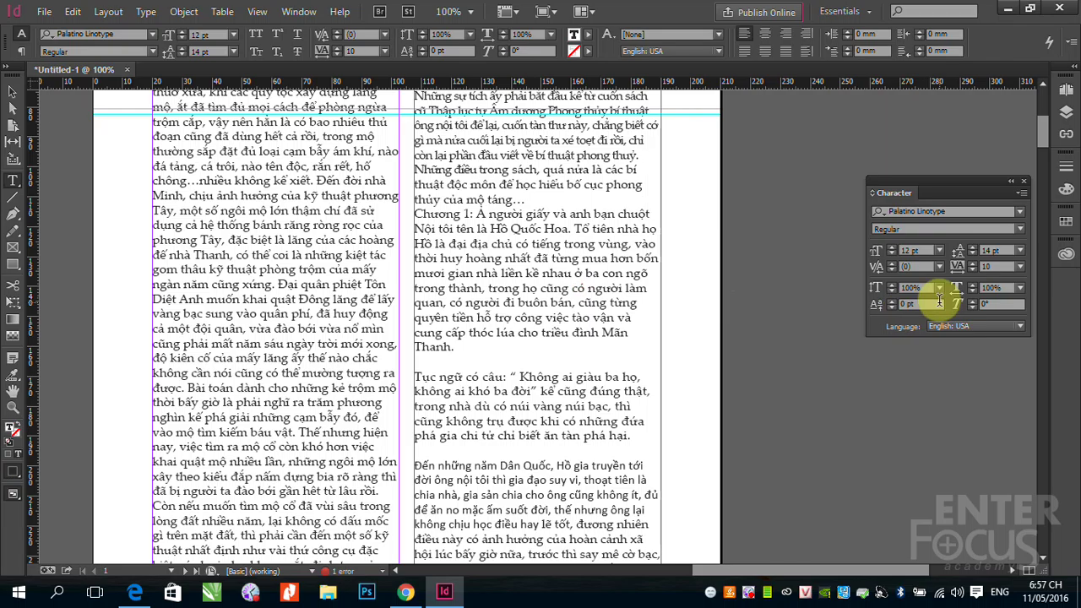
double_click(911, 288)
key("Tab")
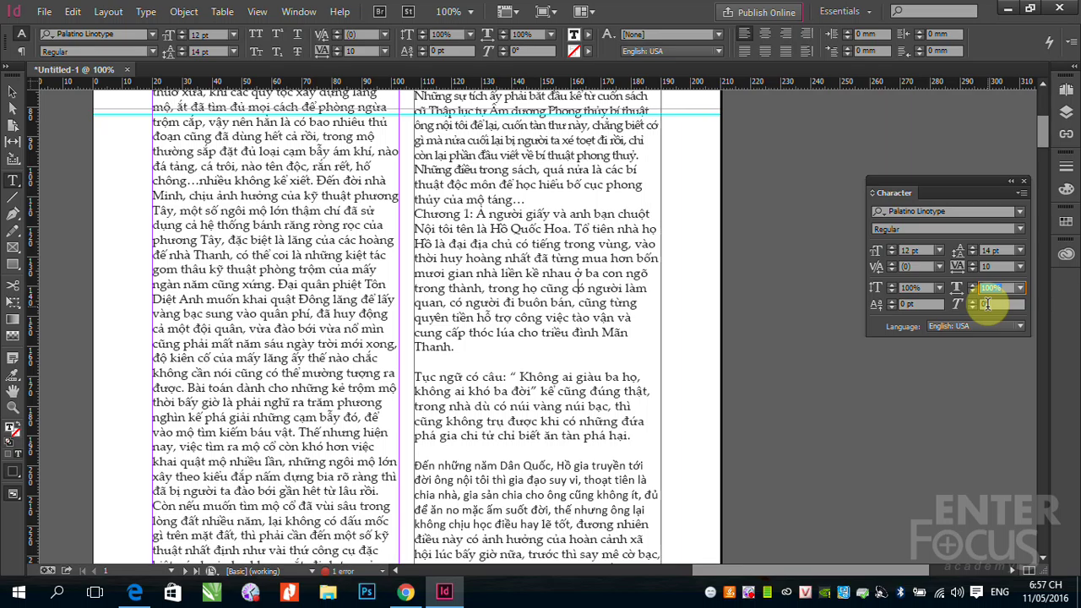
left_click(914, 288)
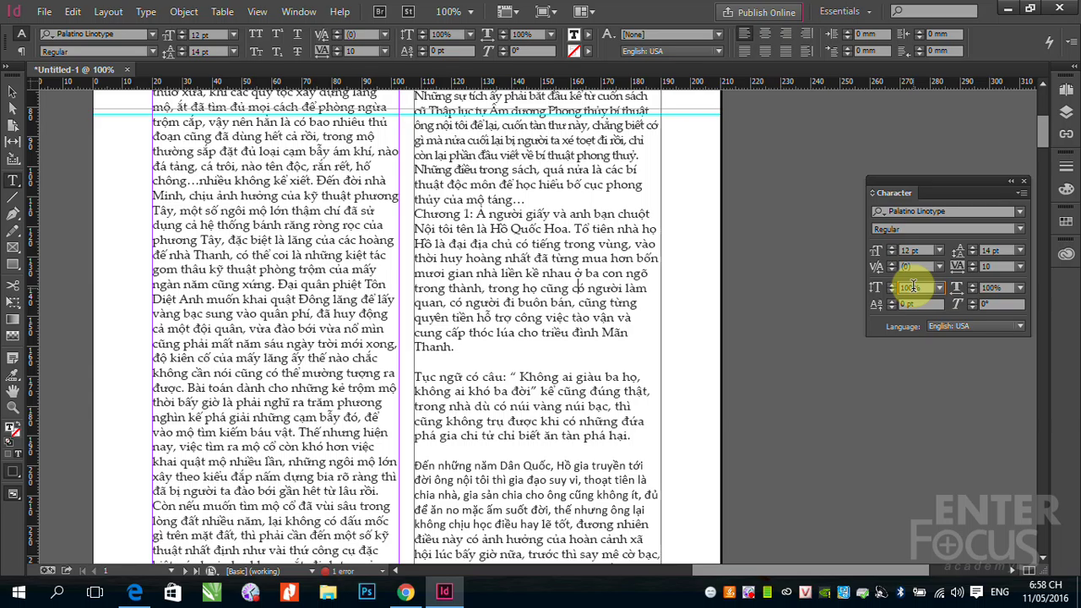
key("ctrl+0")
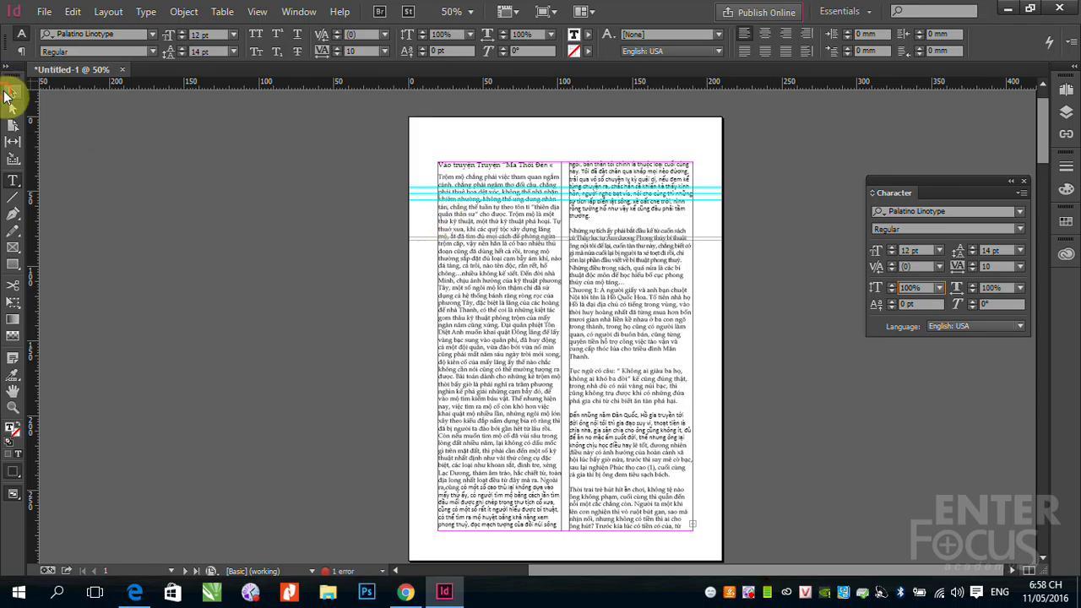
left_click(7, 95)
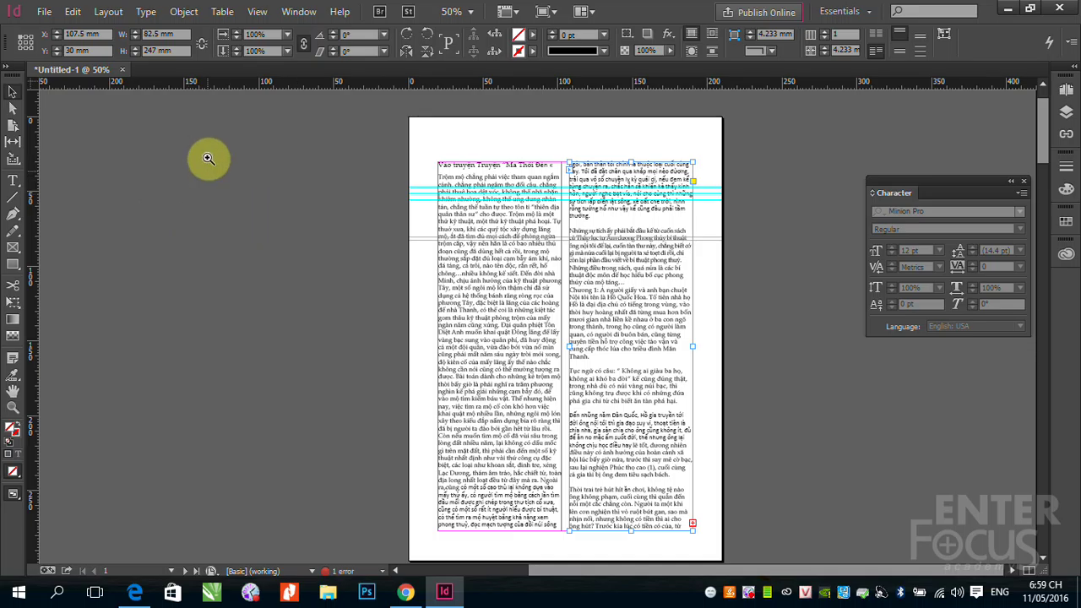
key("ctrl+space")
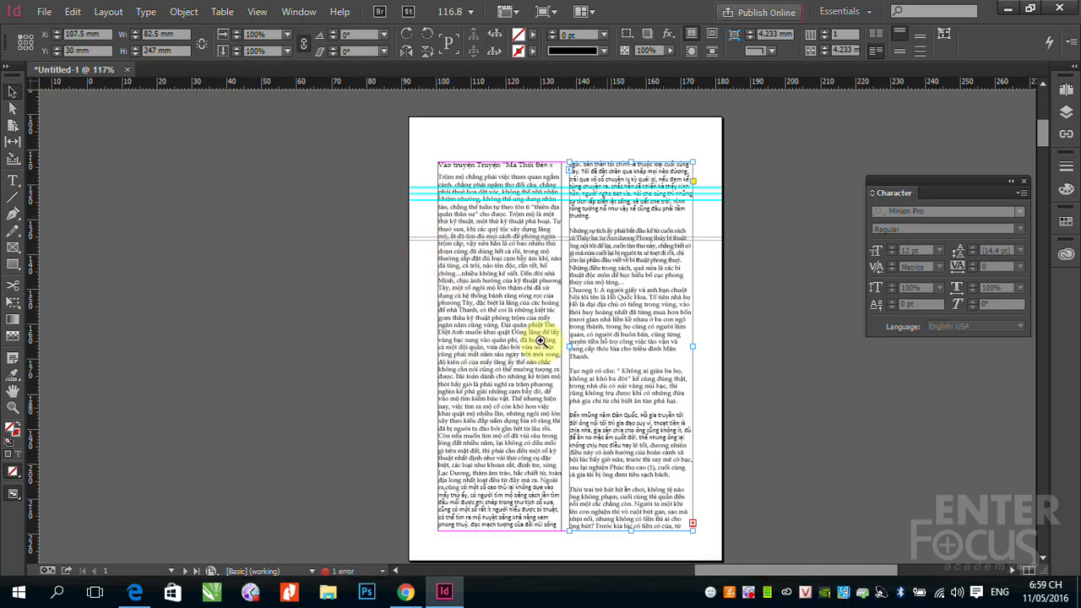
left_click(536, 338)
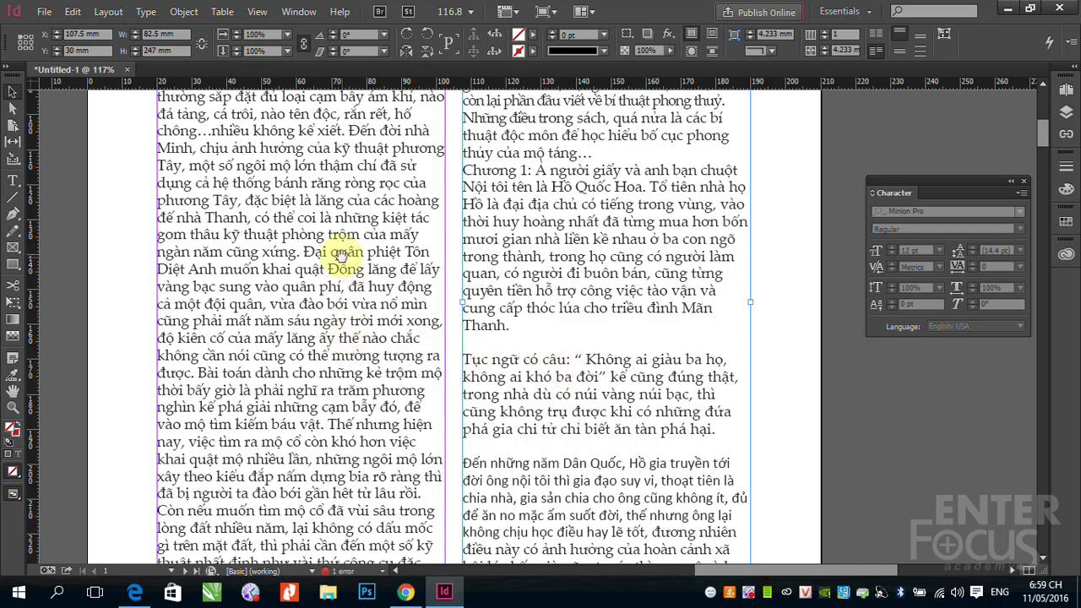
left_click_drag(349, 249, 397, 473)
left_click_drag(423, 330, 537, 308)
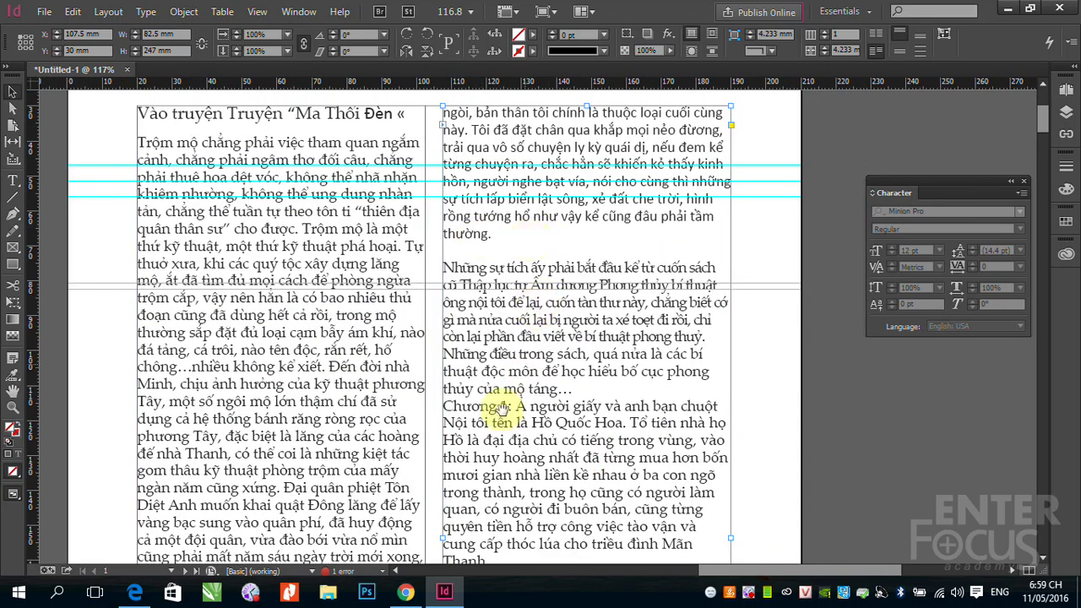
left_click_drag(495, 403, 536, 271)
scroll(536, 270, "down", 5)
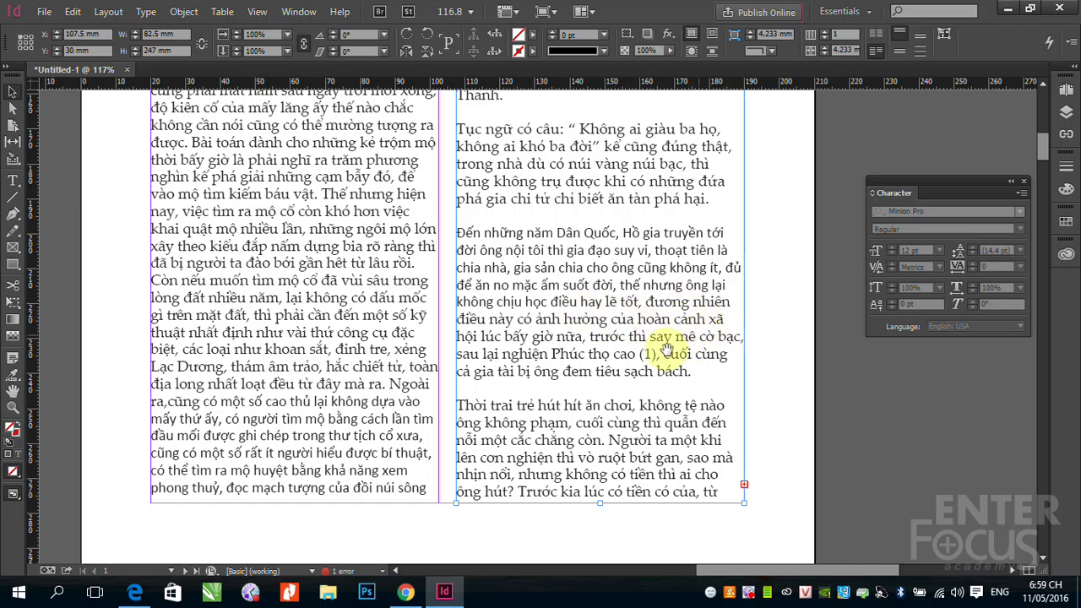
key("ctrl+minus")
key("ctrl+minus")
key("ctrl+minus")
key("ctrl+minus")
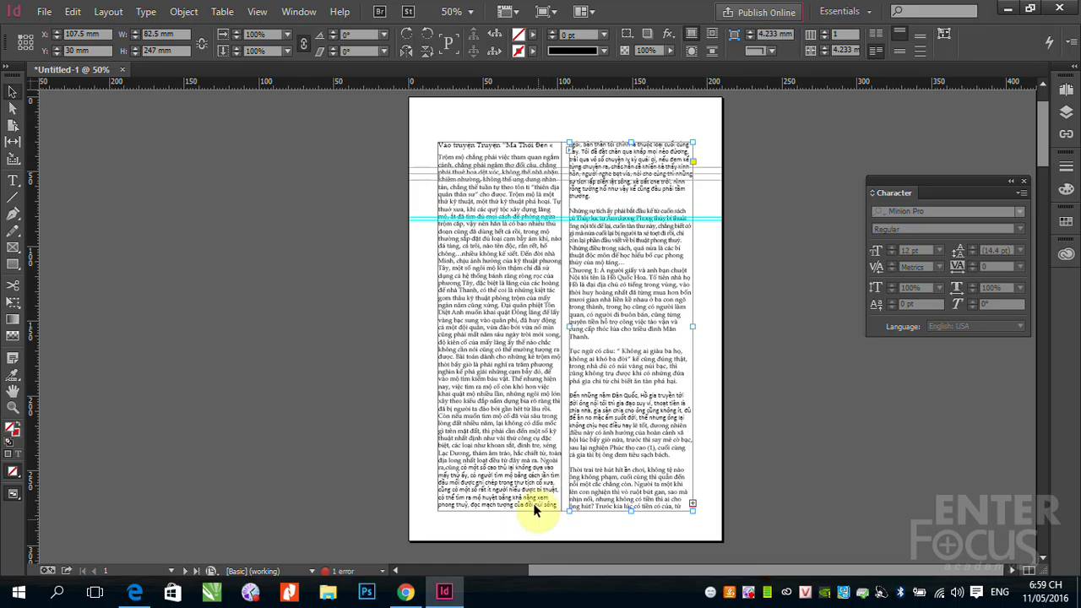
key("z")
left_click_drag(551, 325, 733, 431)
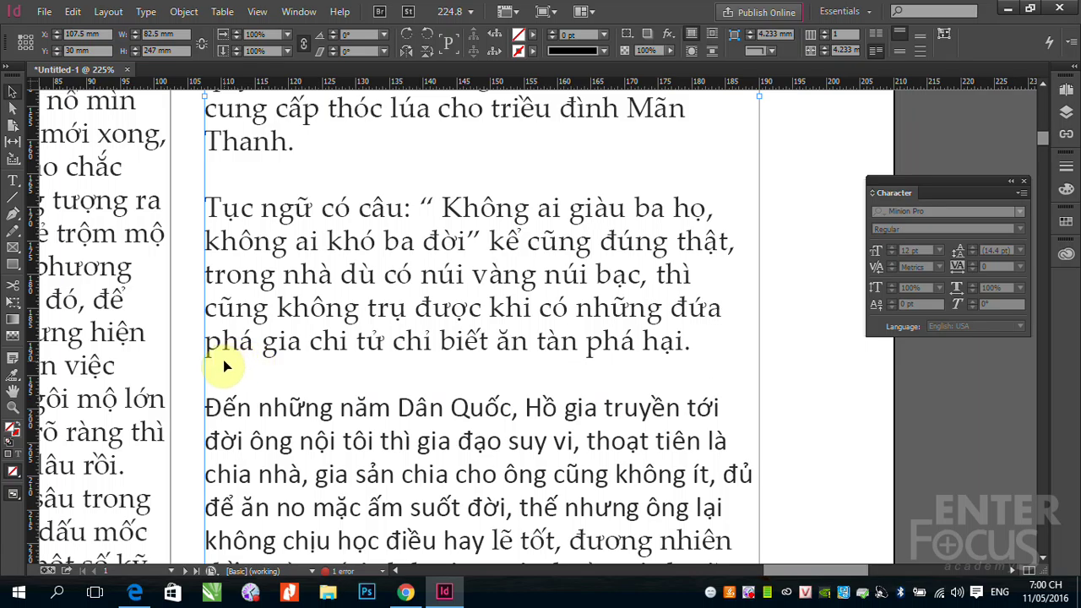
scroll(371, 355, "down", 3)
left_click(367, 326)
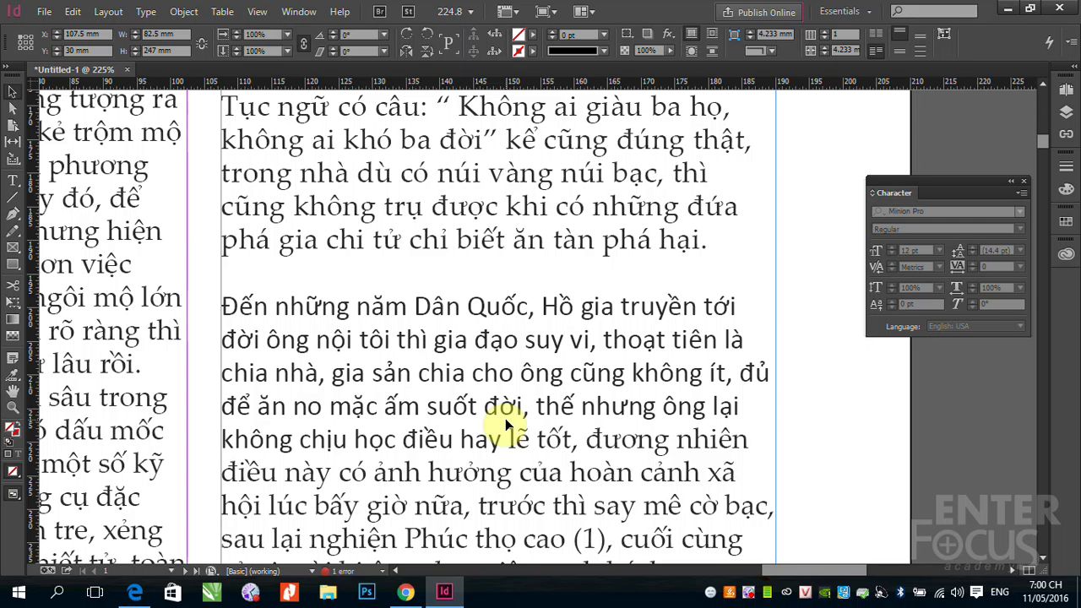
scroll(506, 419, "down", 5)
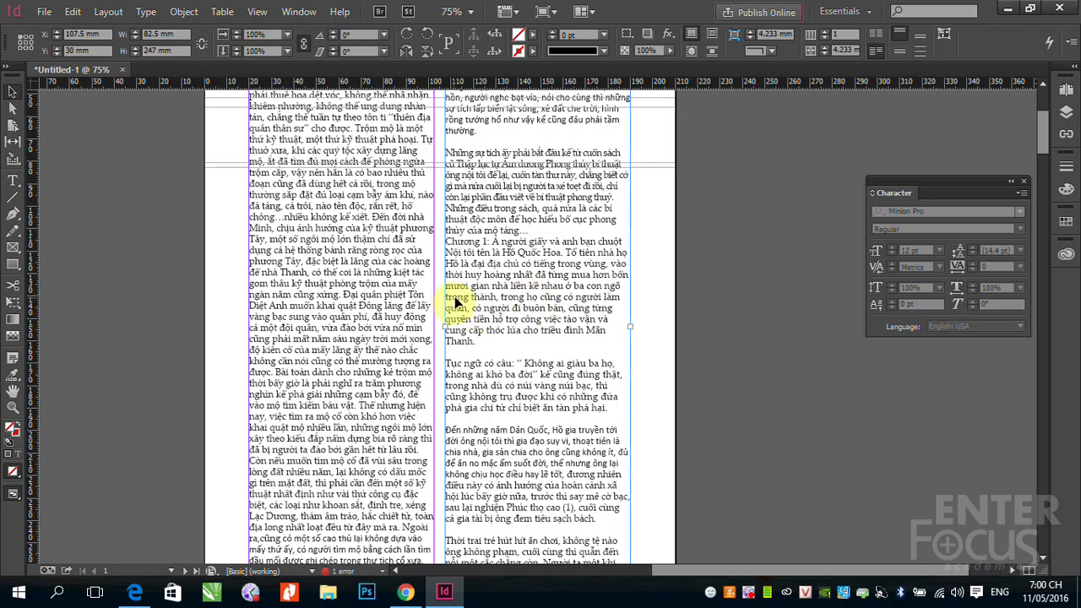
Scroll back to the top of the page and open the Type menu
scroll(511, 226, "up", 3)
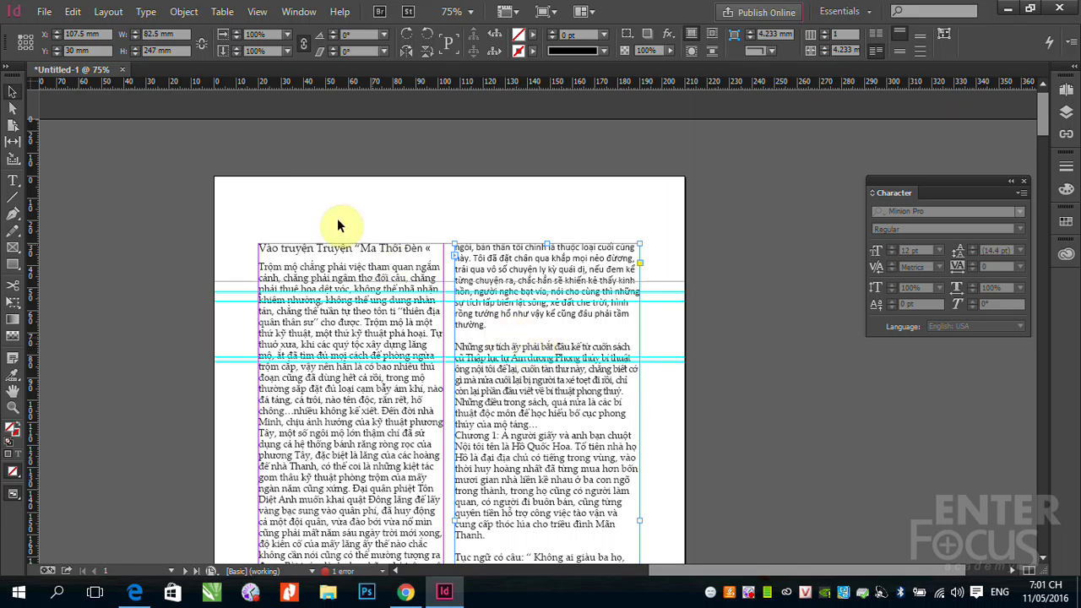
left_click(146, 12)
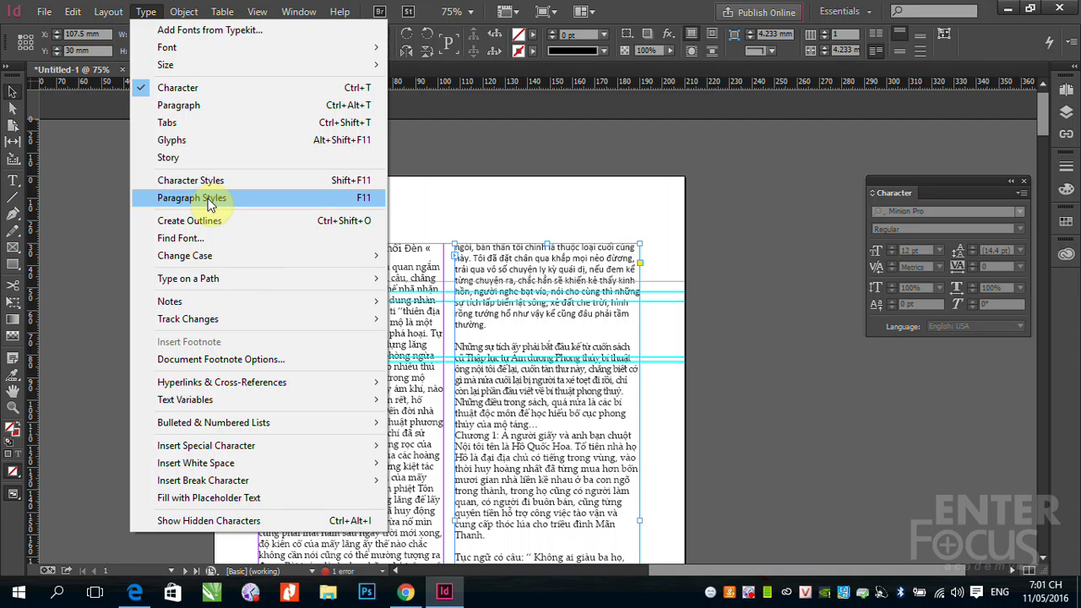
Open Paragraph Styles, dock it beside the Character panel, and zoom in on the story heading
left_click(211, 198)
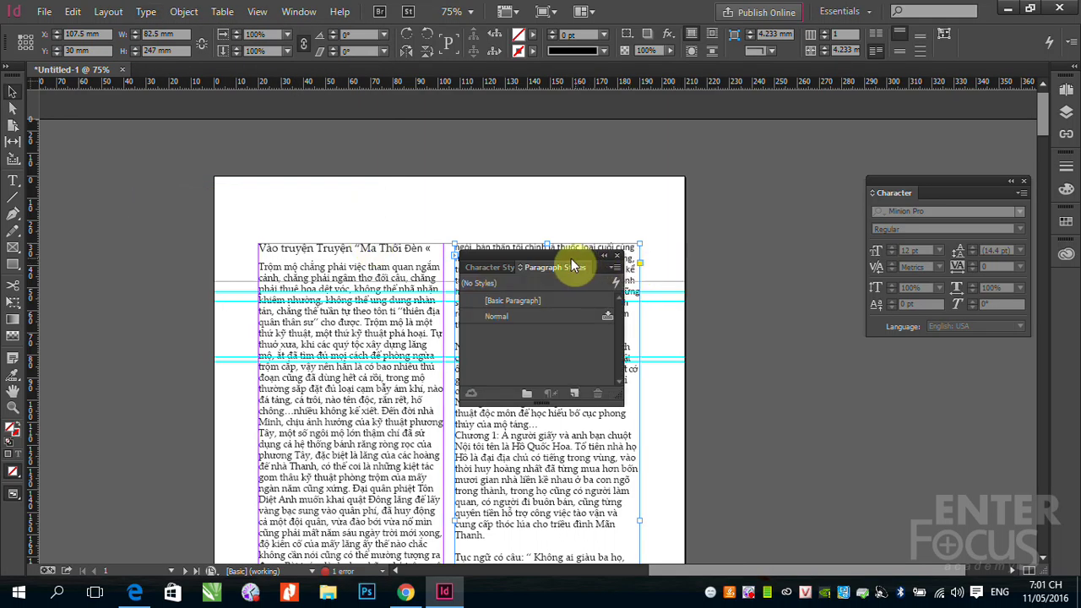
left_click_drag(647, 261, 792, 194)
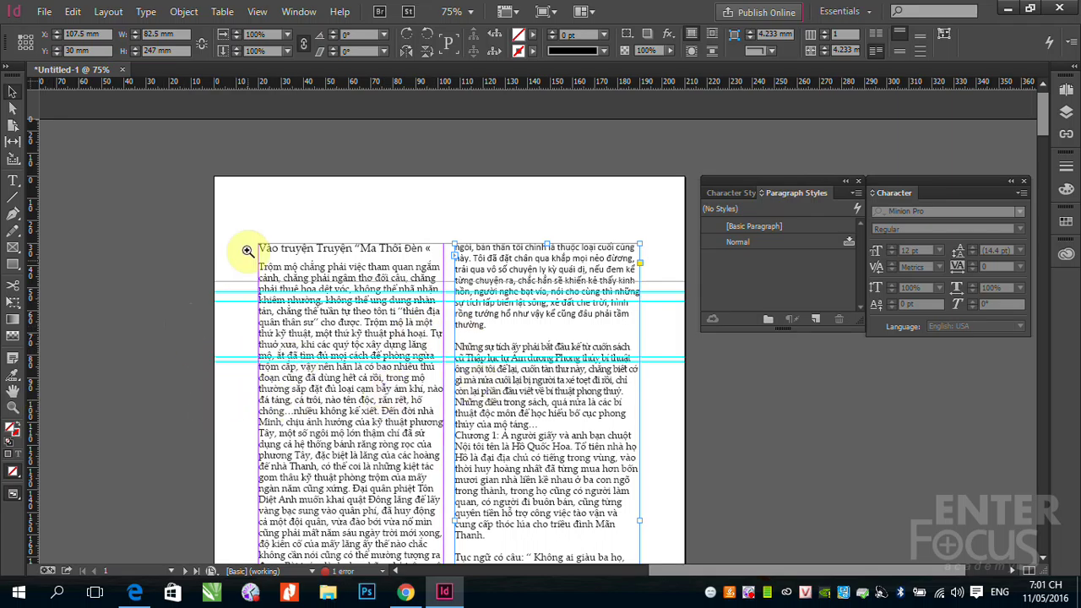
key("ctrl+space")
left_click_drag(246, 237, 691, 425)
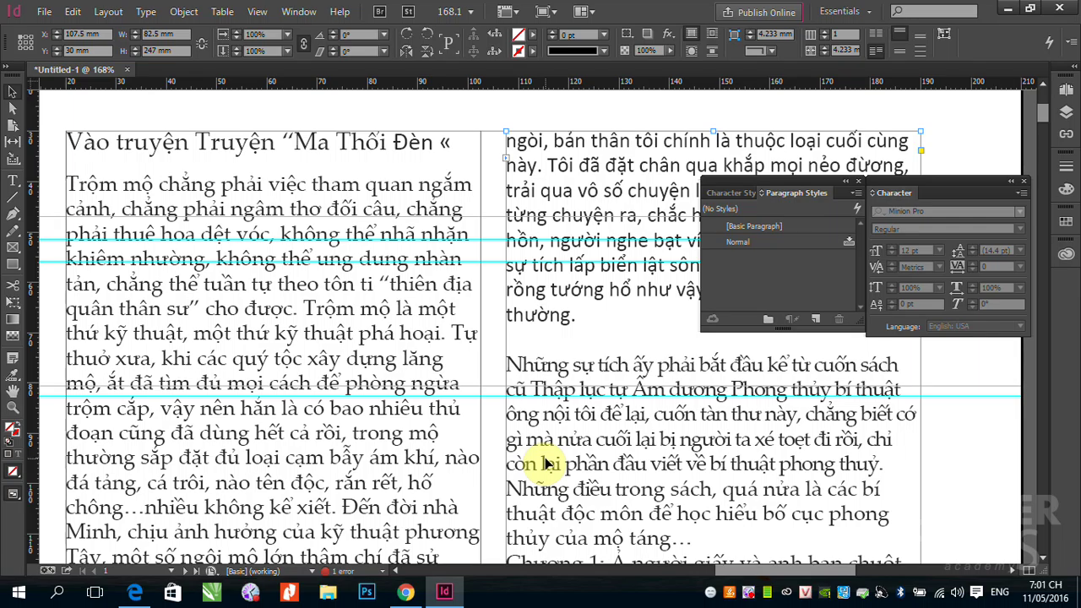
Set the right column's first paragraph in Palatino Linotype Regular
left_click(13, 180)
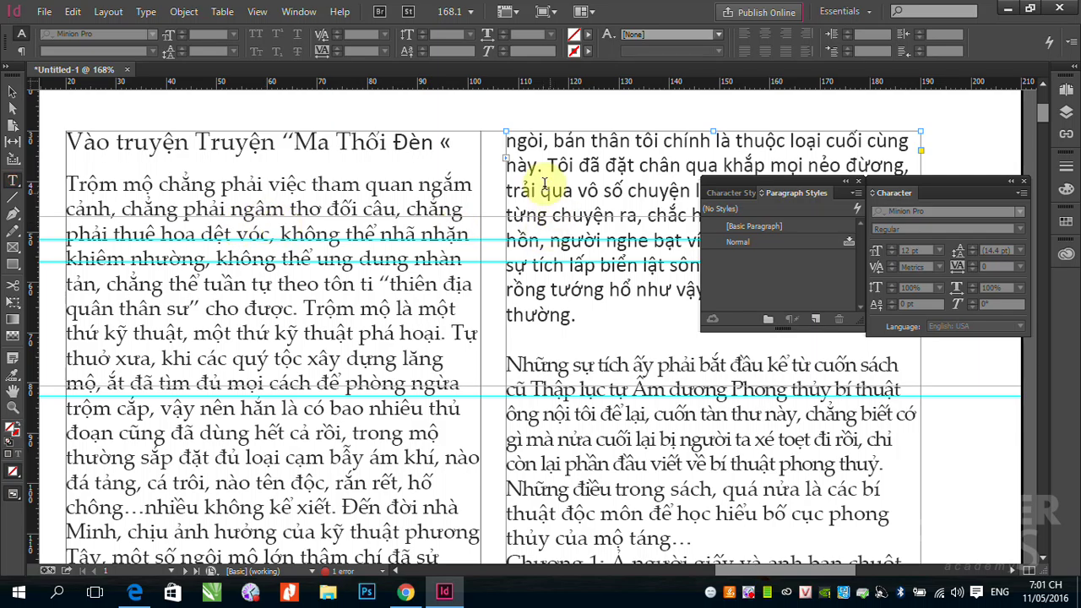
left_click_drag(507, 141, 603, 307)
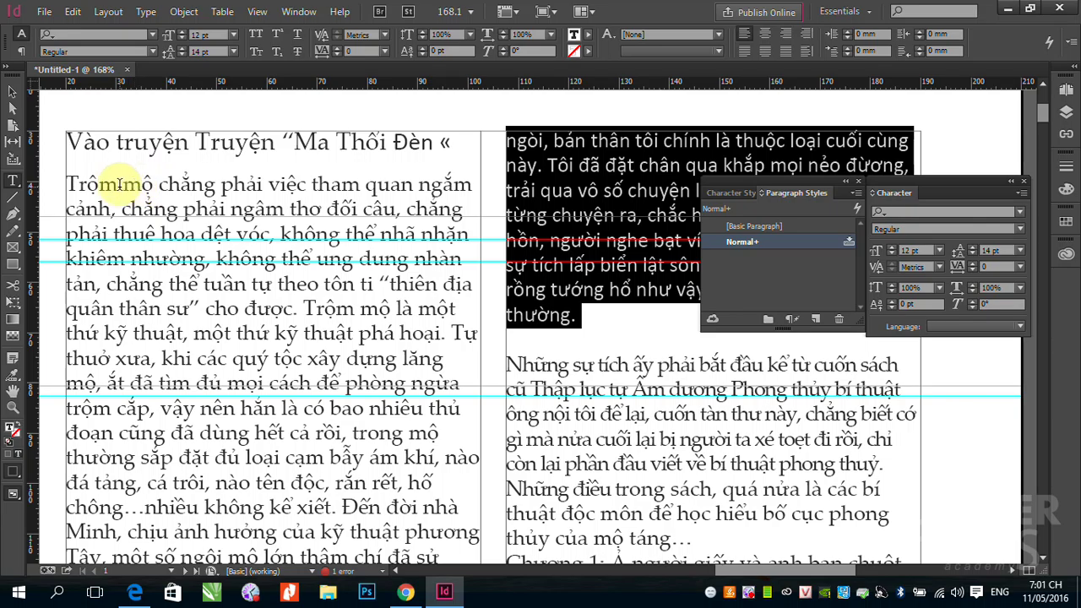
left_click_drag(66, 184, 473, 184)
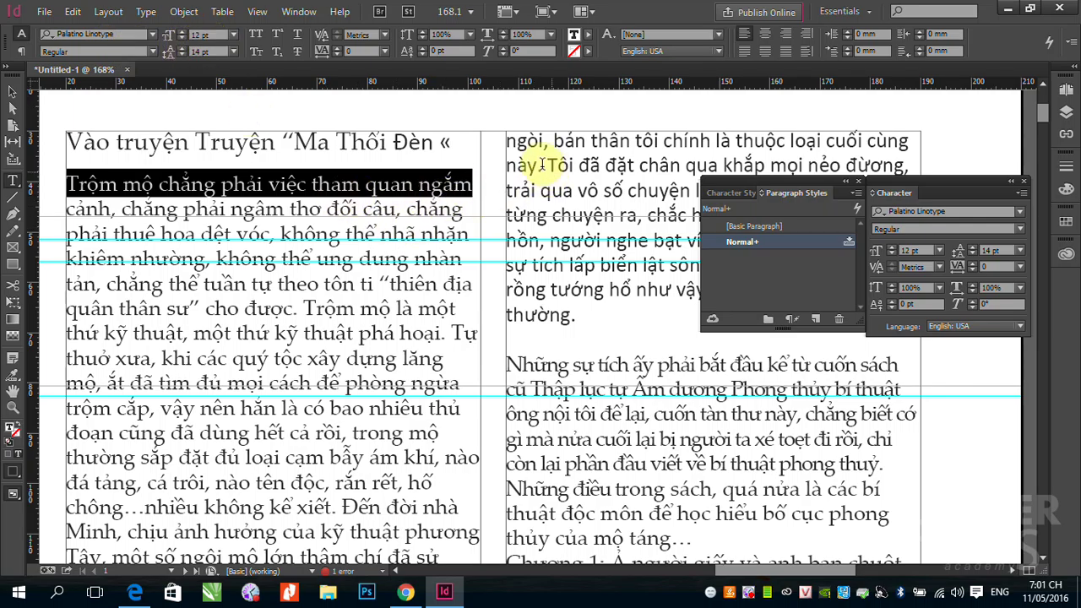
left_click(509, 141)
left_click_drag(509, 142, 601, 307)
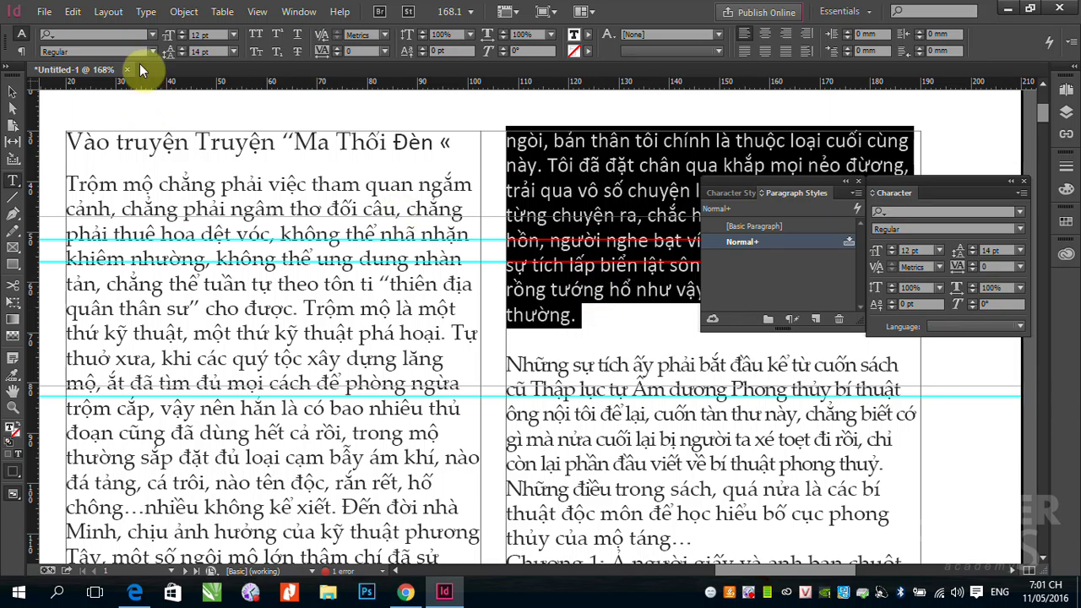
left_click(153, 35)
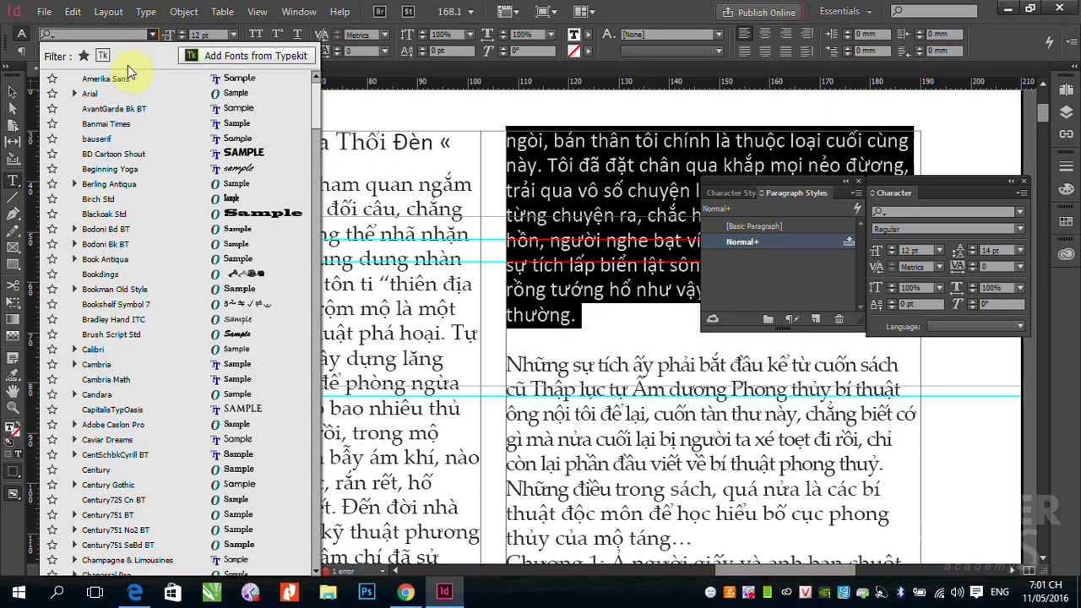
left_click(146, 15)
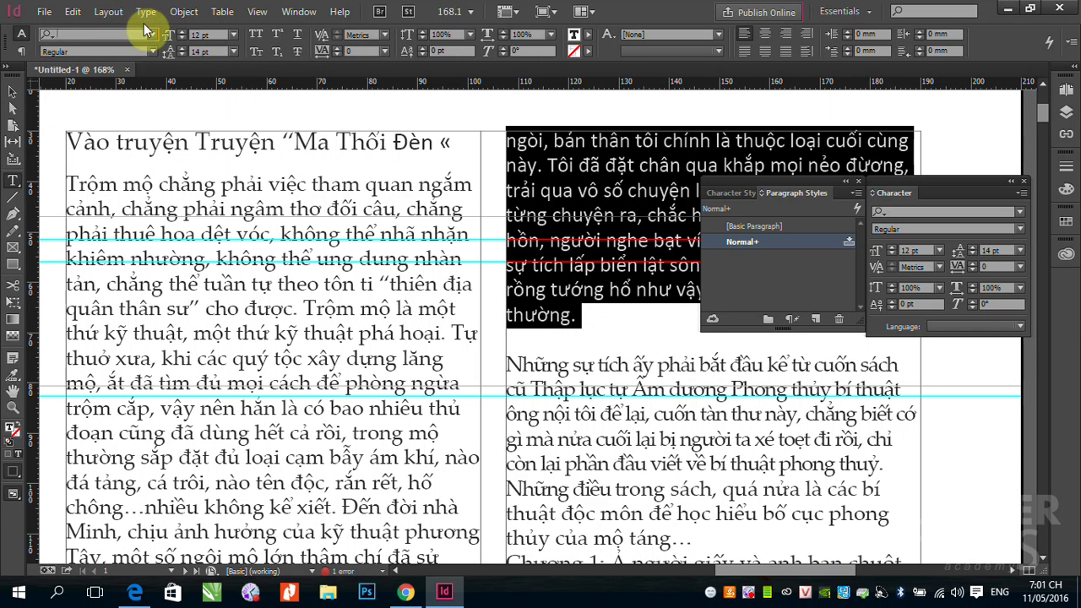
left_click(146, 14)
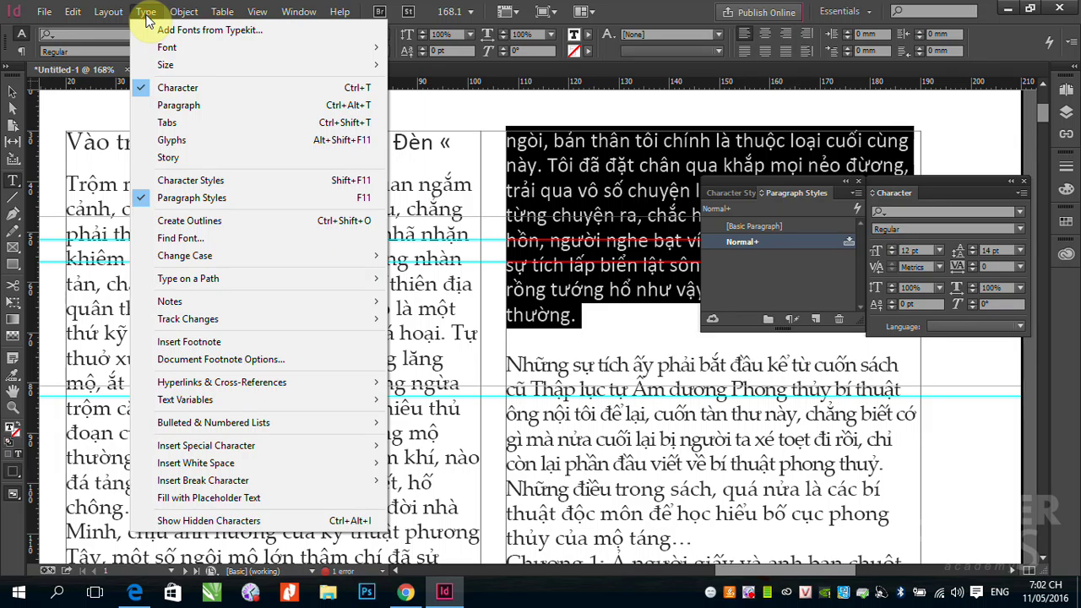
left_click(84, 35)
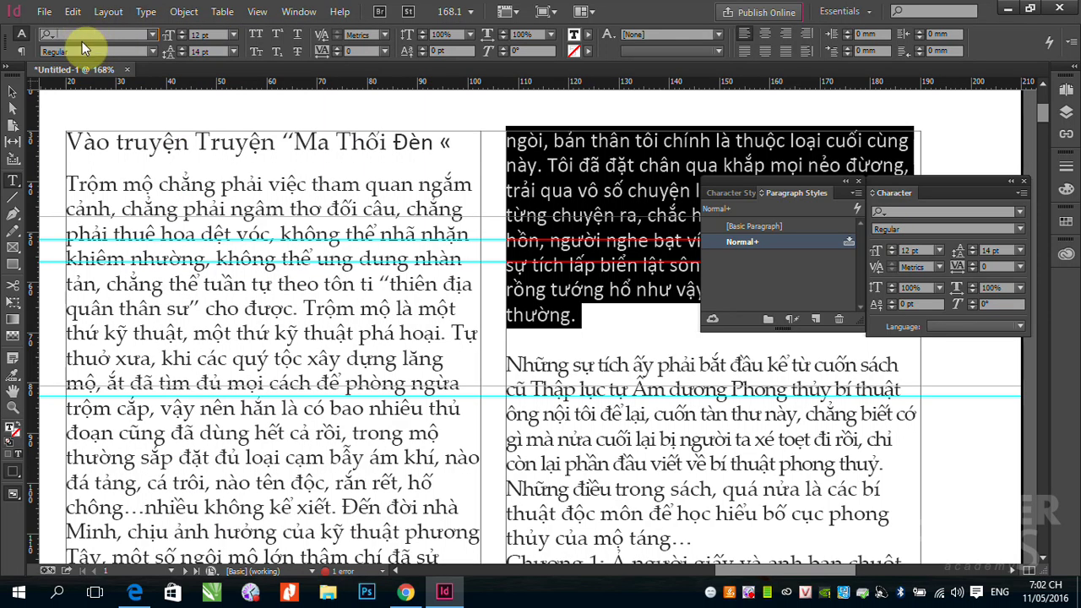
type("Pa")
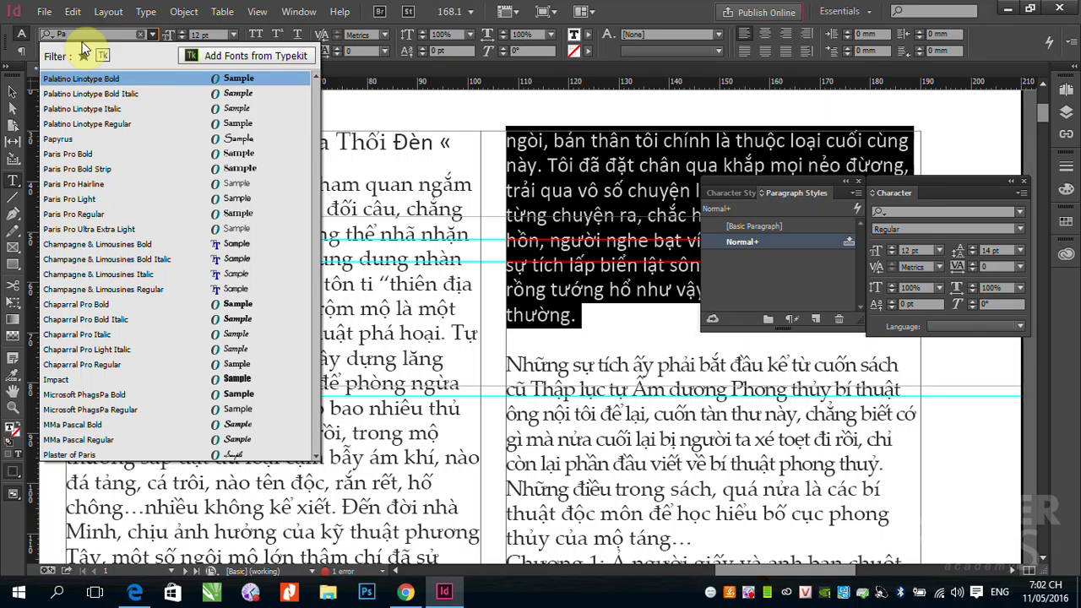
left_click(103, 123)
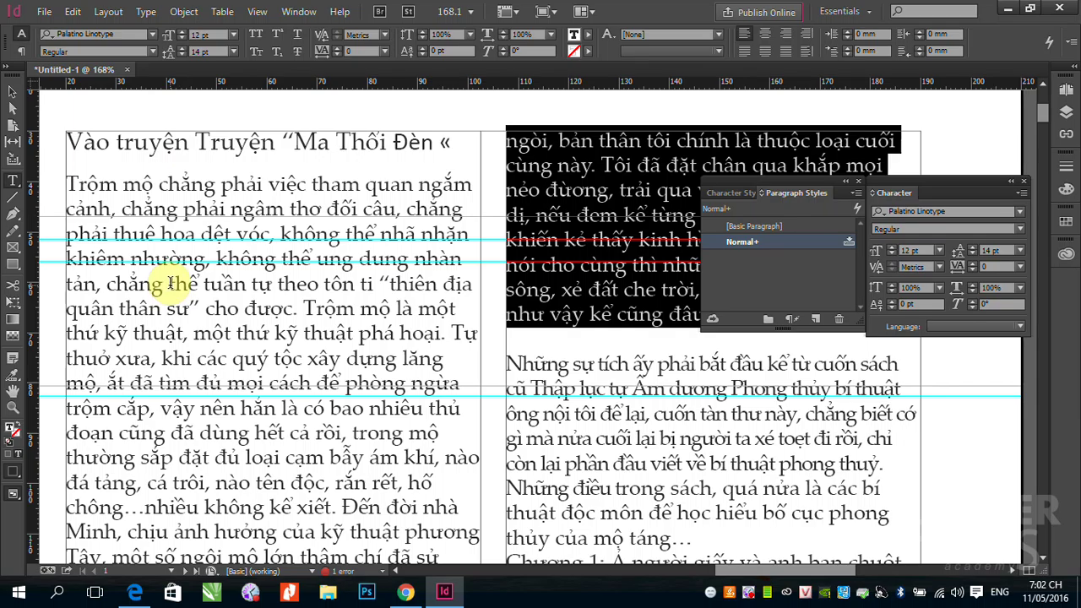
Close the Character panel, move Paragraph Styles to the lower right, and deselect the text
left_click(1024, 181)
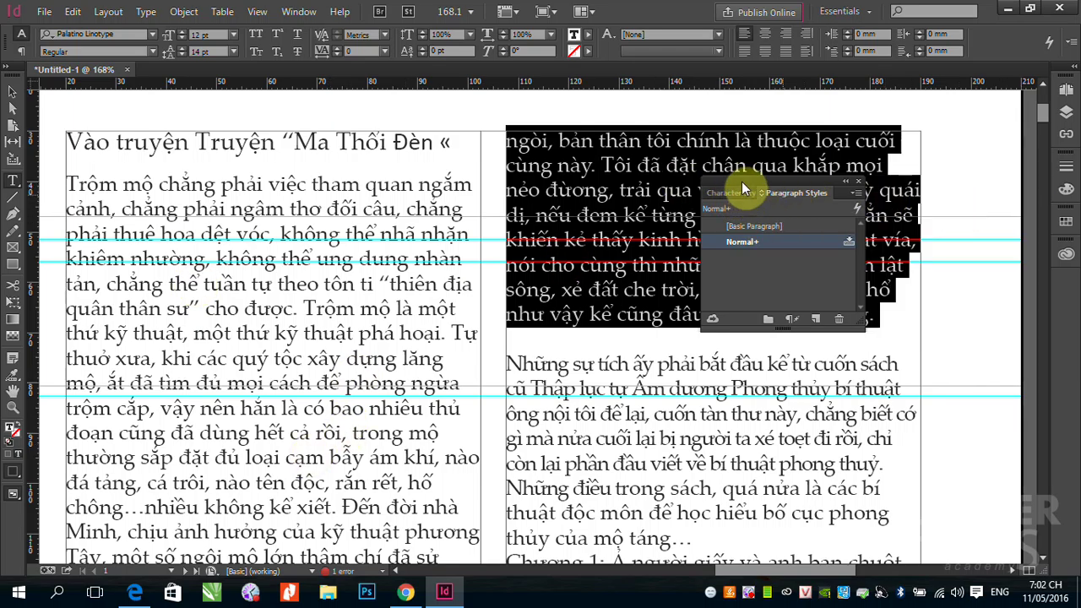
left_click_drag(749, 188, 918, 401)
left_click(648, 269)
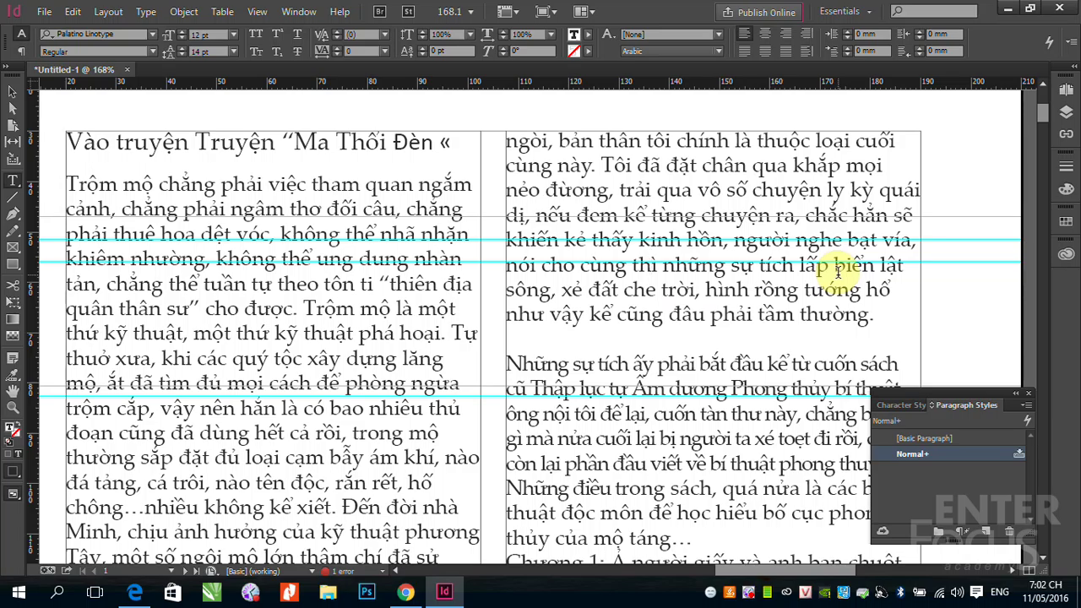
Switch the 'Đến những năm Dân Quốc' paragraph to Palatino Linotype Regular, then select the word 'hay'
scroll(620, 359, "down", 1)
scroll(621, 359, "down", 15)
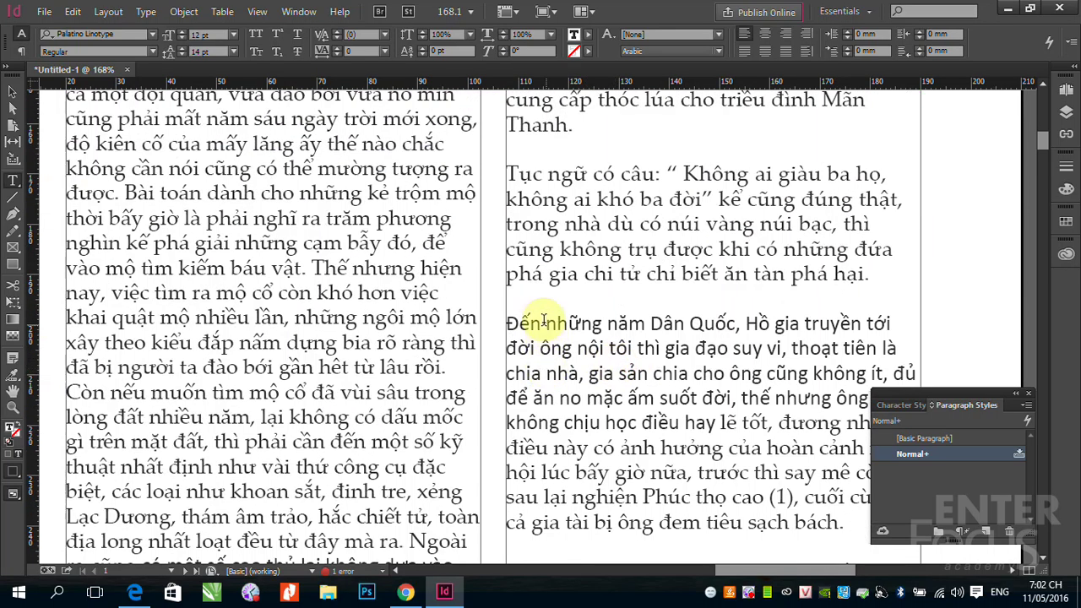
left_click_drag(507, 323, 682, 420)
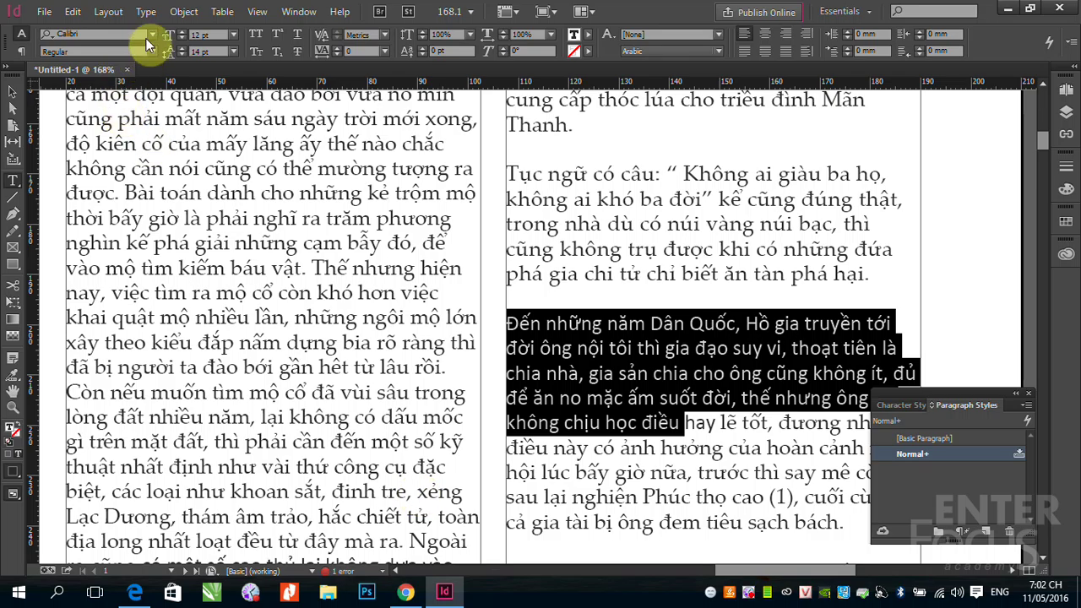
left_click(125, 32)
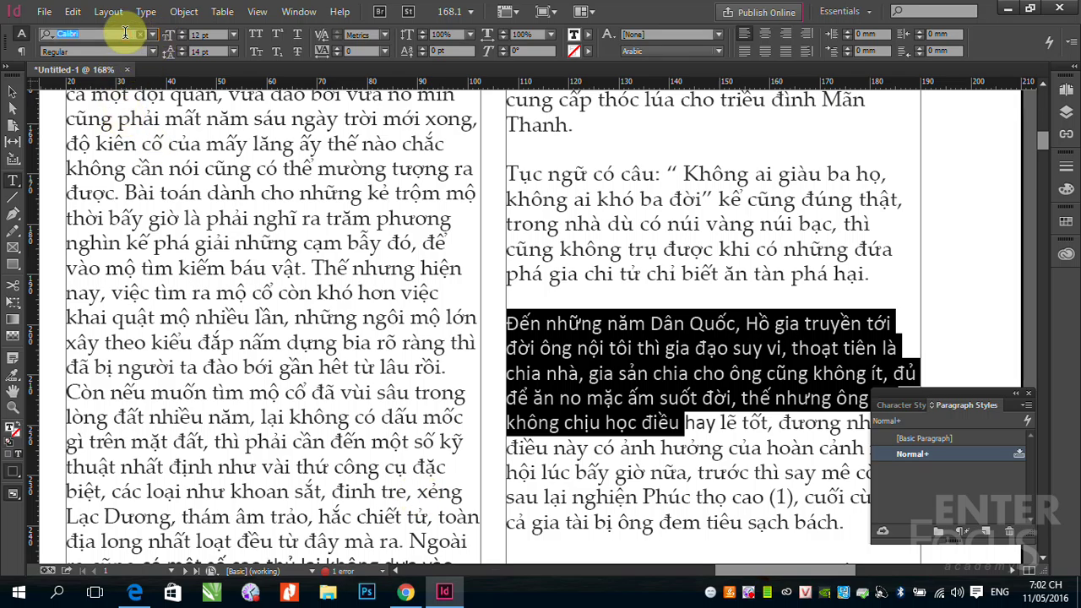
type("pal")
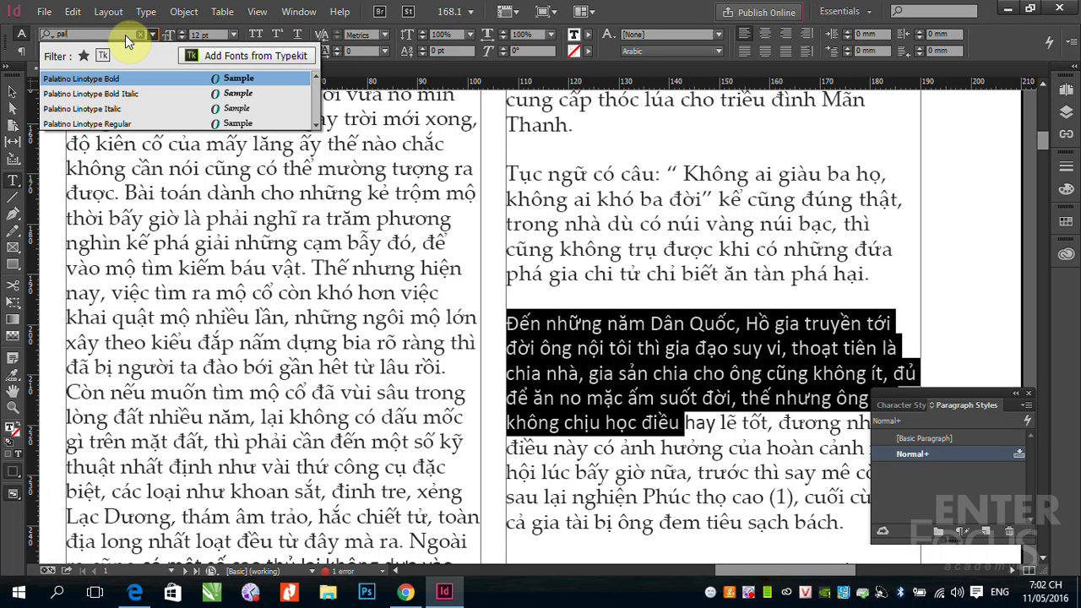
left_click(106, 124)
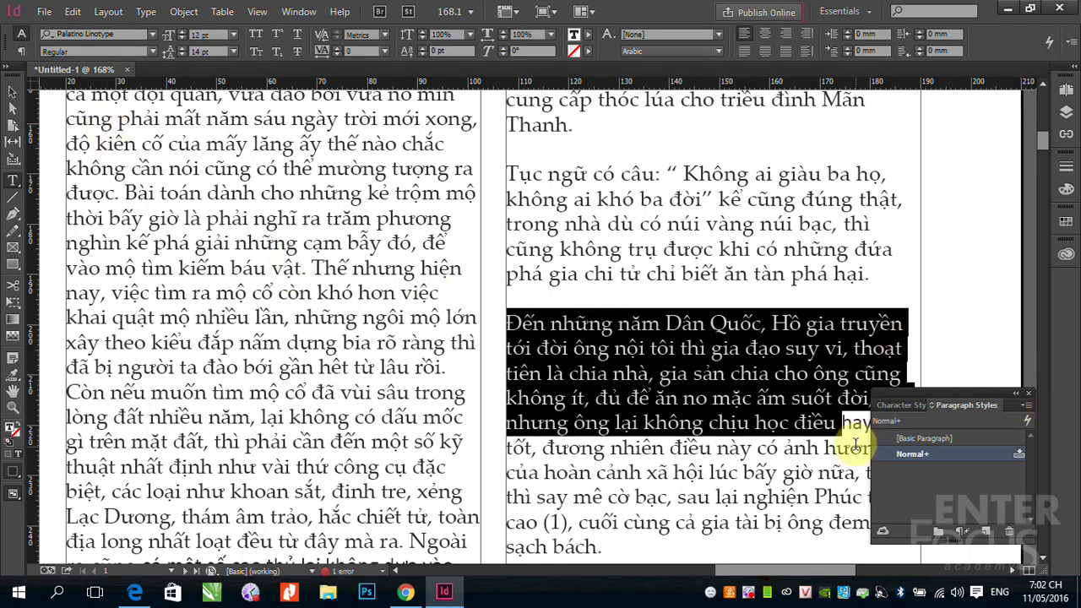
left_click_drag(908, 404, 653, 169)
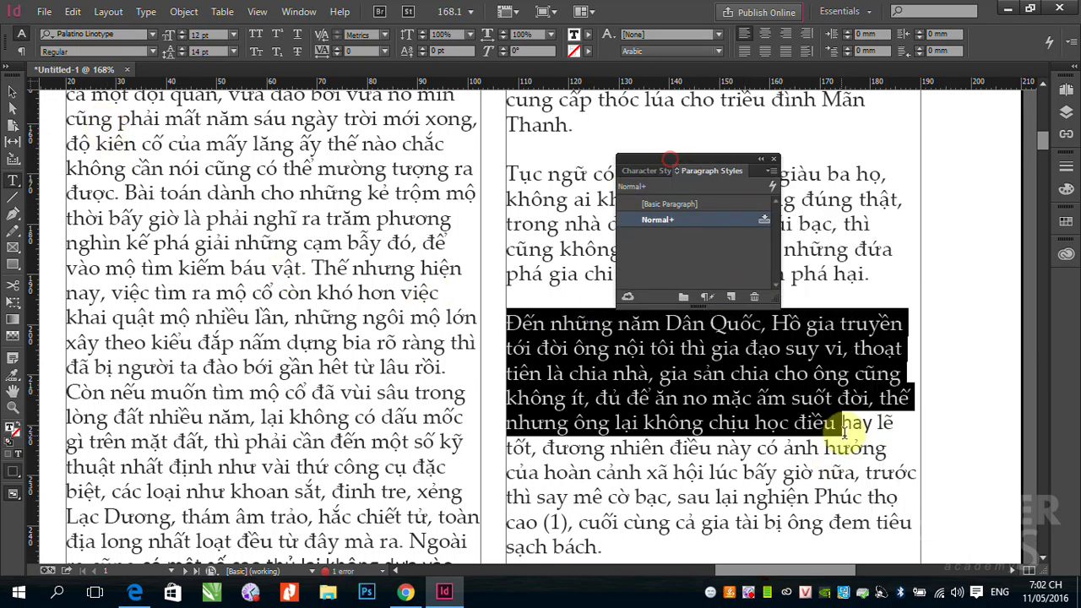
left_click_drag(842, 424, 879, 427)
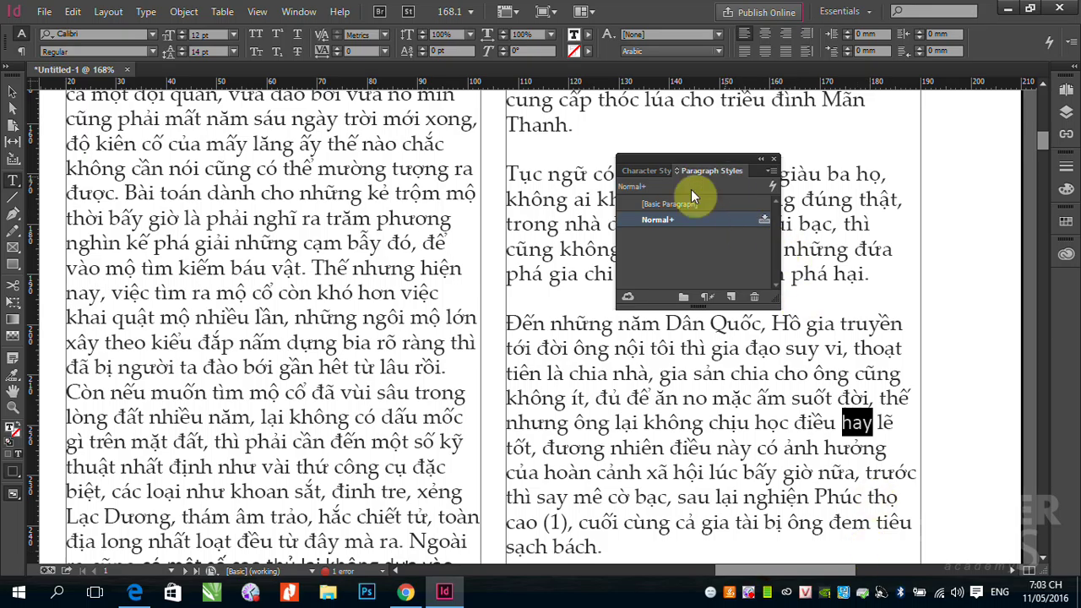
Select the story's opening paragraph and create Paragraph Style 1 from it
scroll(247, 262, "up", 3)
scroll(246, 262, "up", 20)
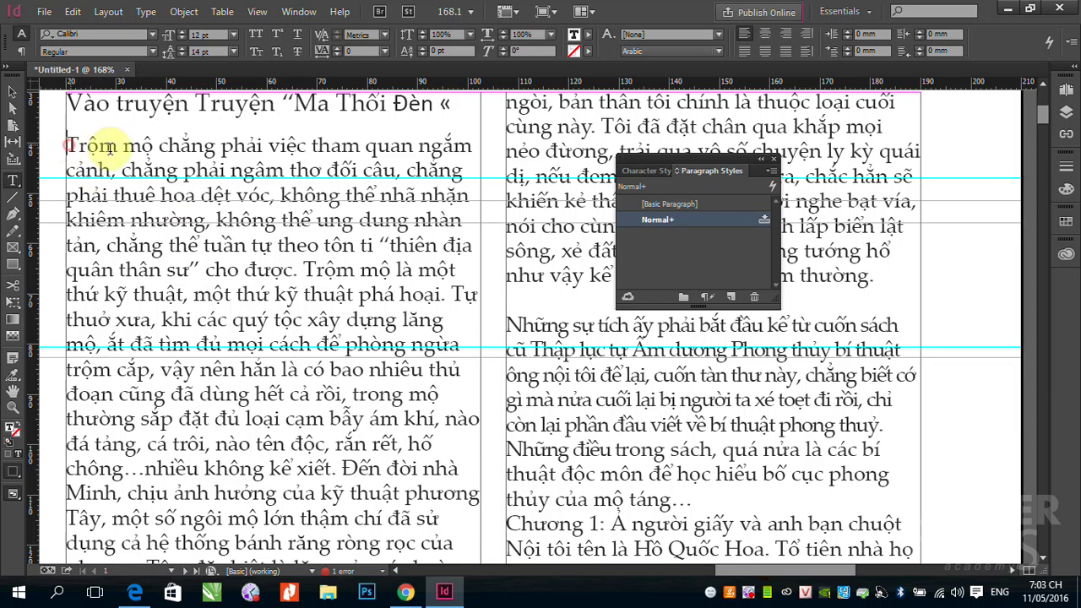
left_click_drag(68, 145, 409, 196)
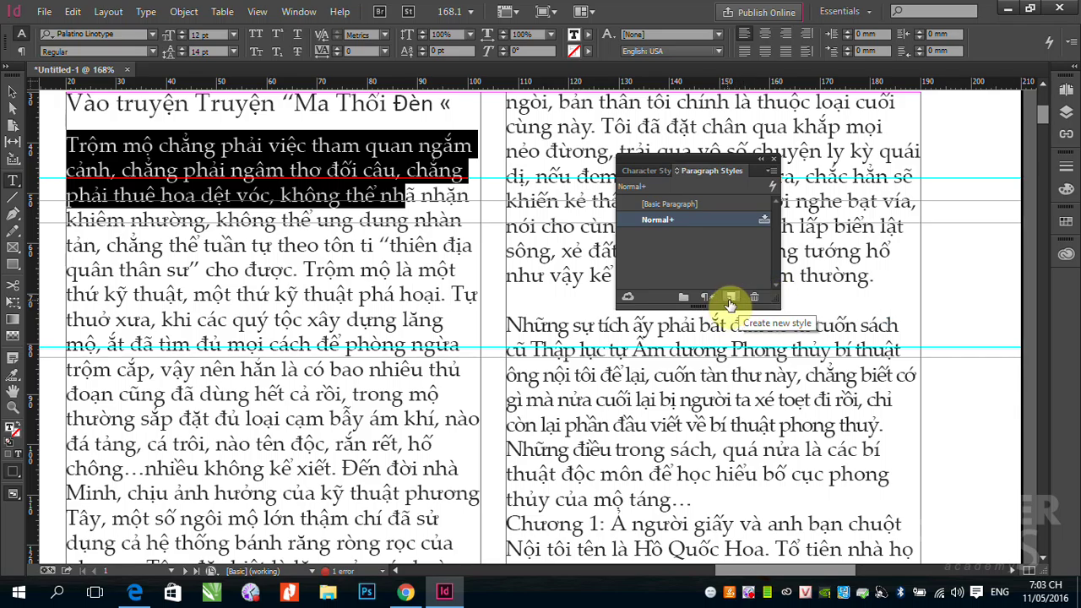
left_click(730, 300)
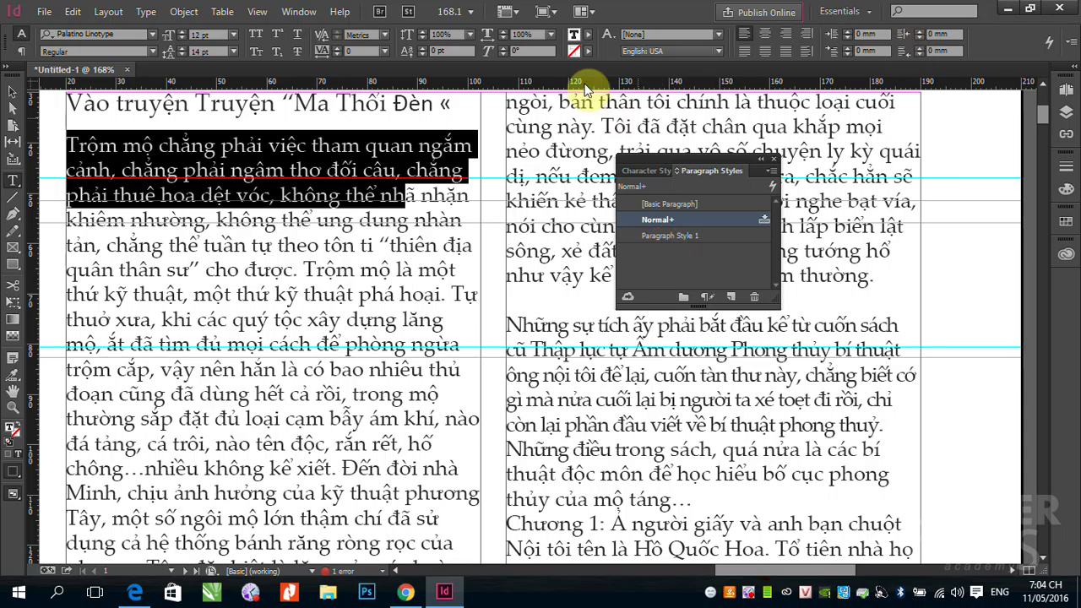
Apply Paragraph Style 1 to the paragraph and rename it Noi_dung in its style options
left_click(661, 236)
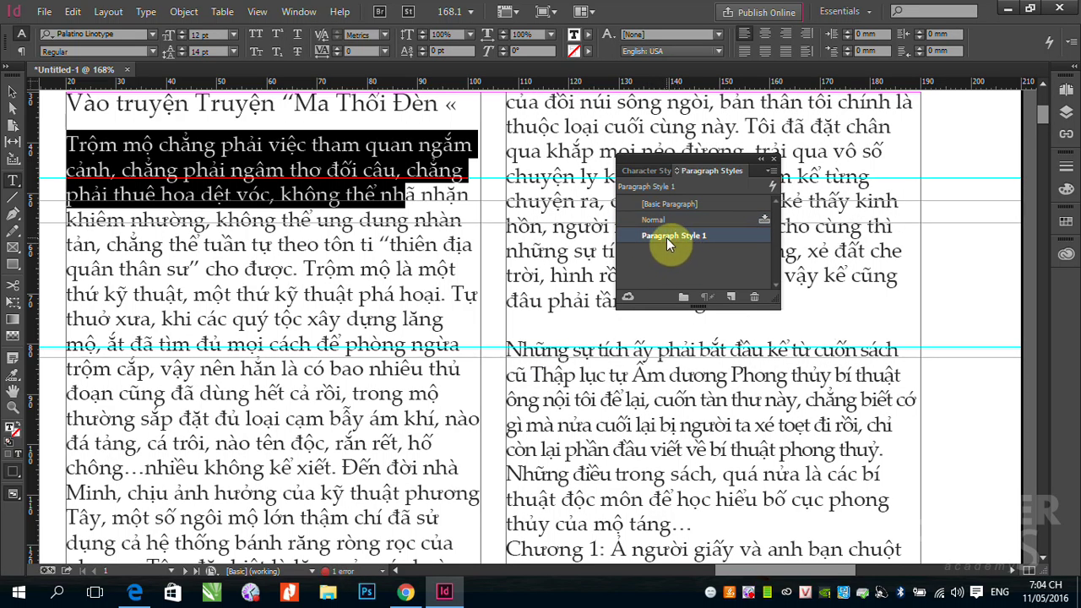
left_click(666, 238)
left_click_drag(647, 234, 737, 243)
left_click(739, 245)
double_click(630, 241)
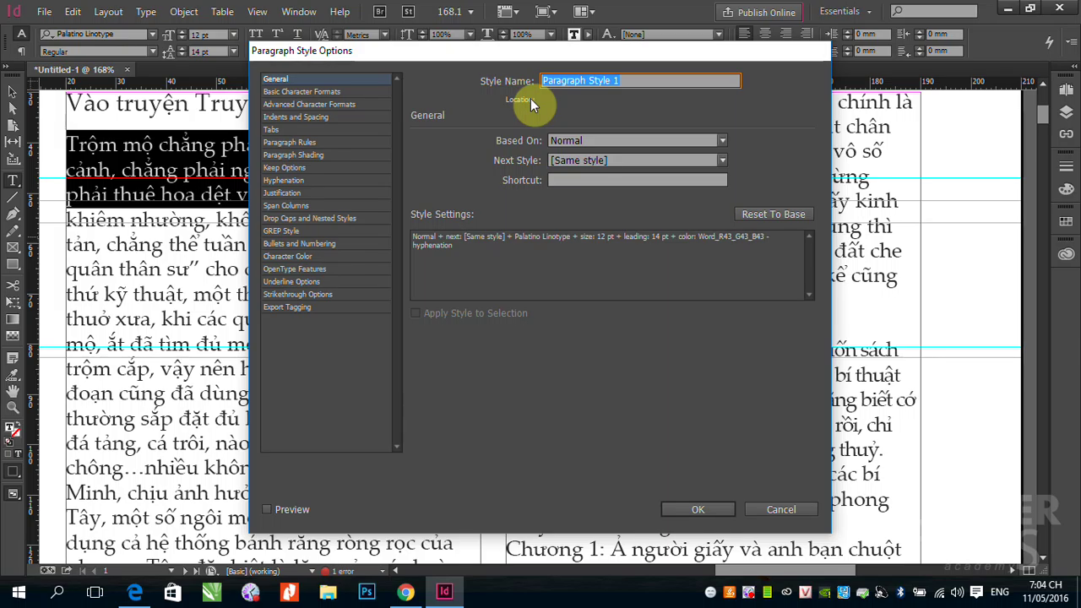
type("Noi")
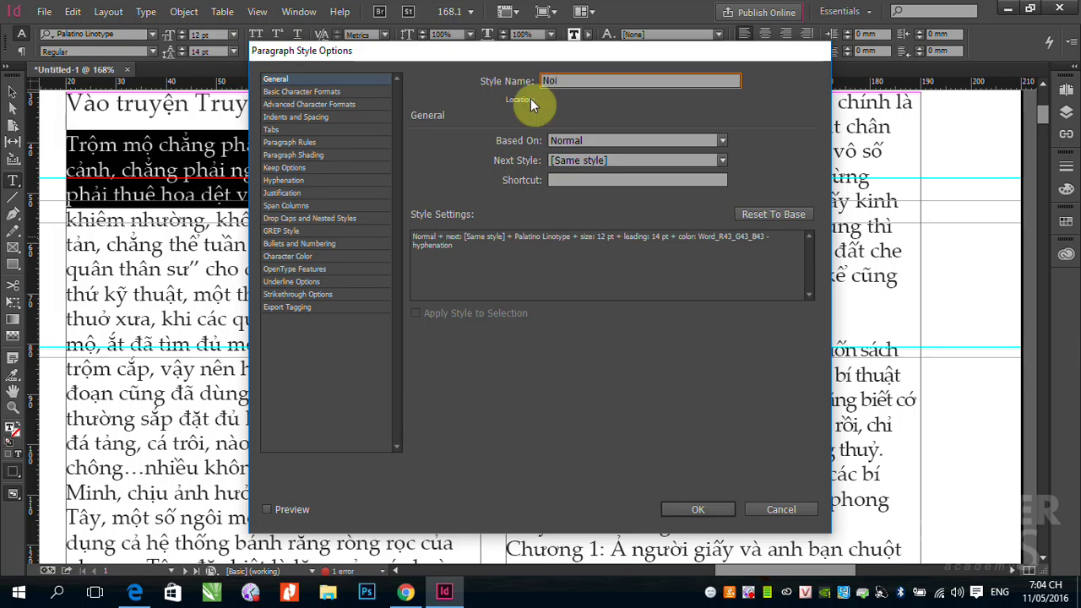
type("_dung")
left_click(696, 511)
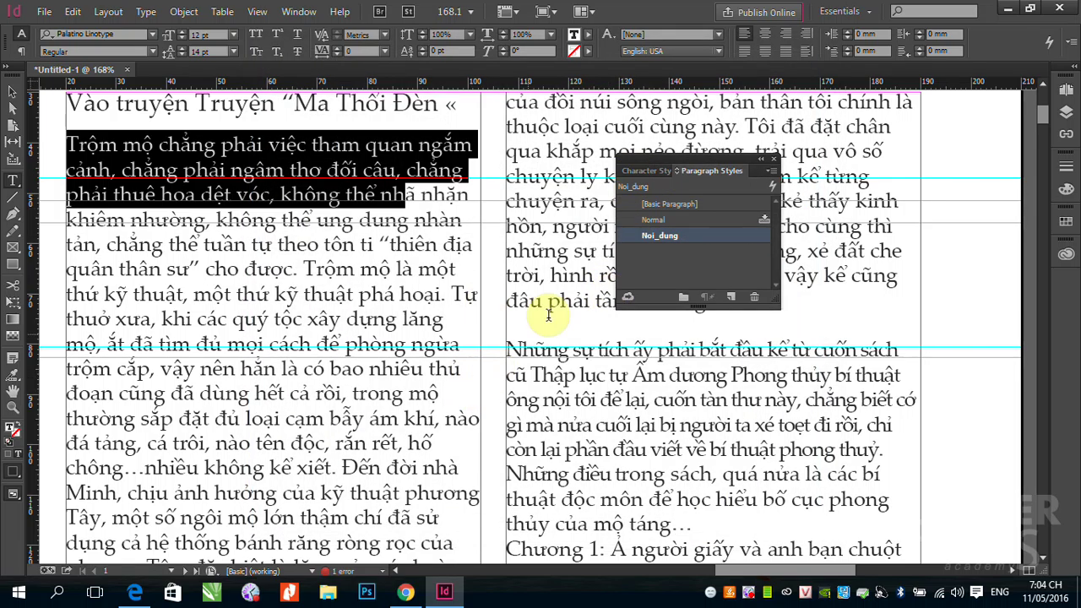
Zoom out, scroll down to the next spread, and park the Paragraph Styles panel off the page
left_click_drag(694, 174, 669, 196)
scroll(432, 399, "down", 10)
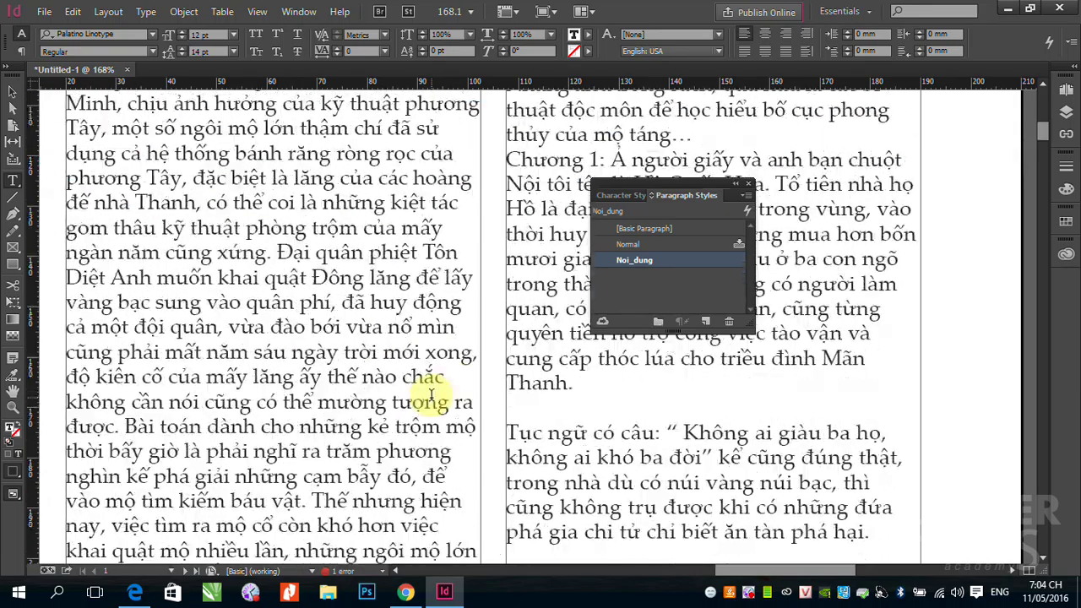
scroll(432, 399, "down", 8)
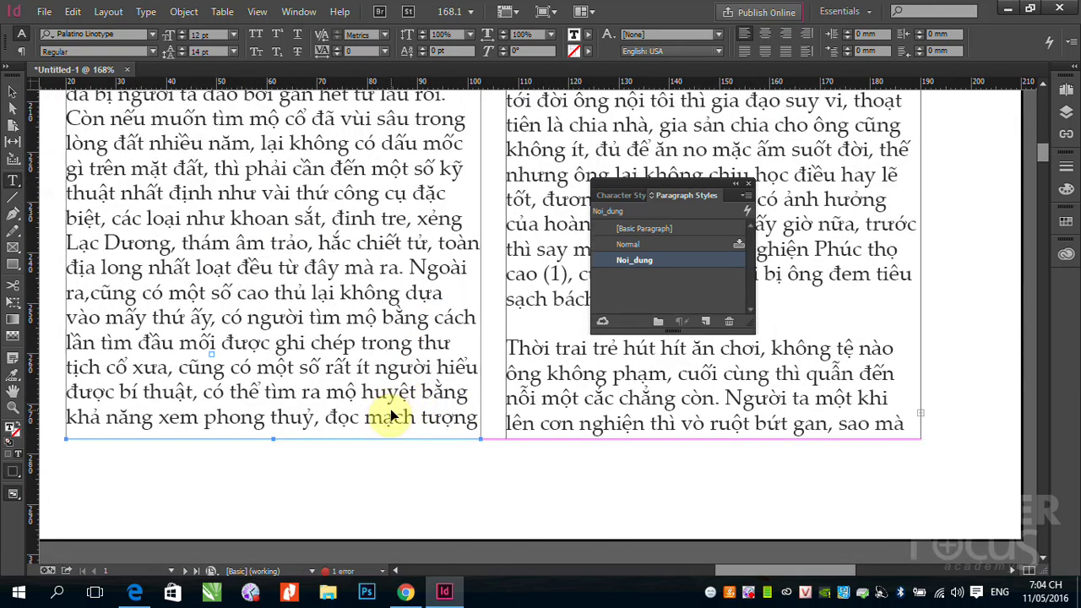
key("ctrl+minus")
key("ctrl+minus")
key("ctrl+minus")
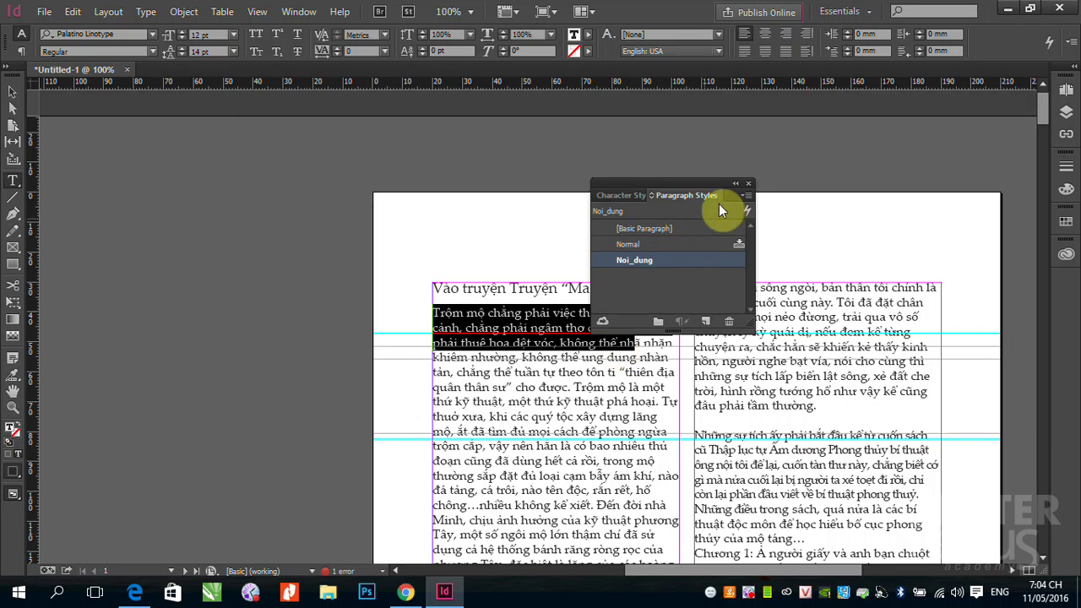
scroll(545, 417, "down", 3)
scroll(545, 432, "down", 4)
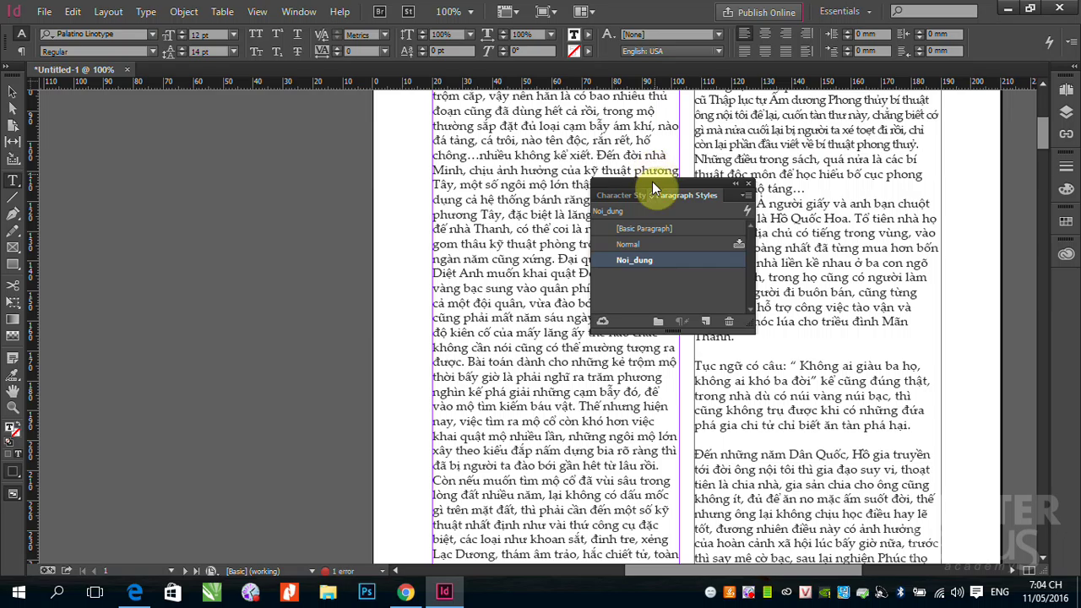
left_click_drag(649, 185, 233, 179)
scroll(473, 329, "down", 12)
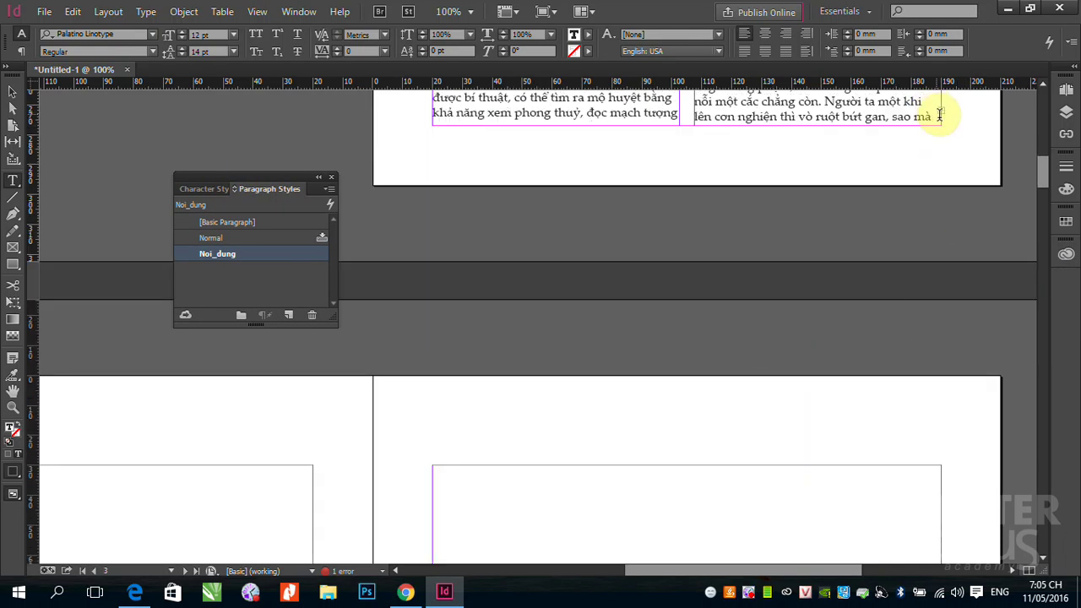
Thread the overflowing story from page 1's right frame into the empty frame on the next page
left_click(15, 91)
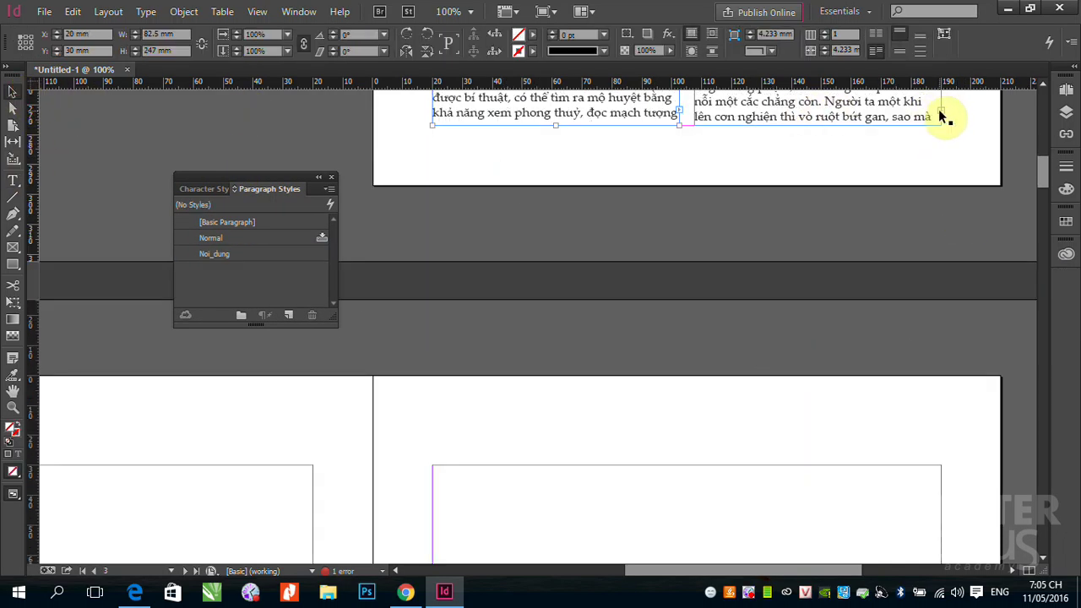
left_click(942, 114)
left_click(941, 114)
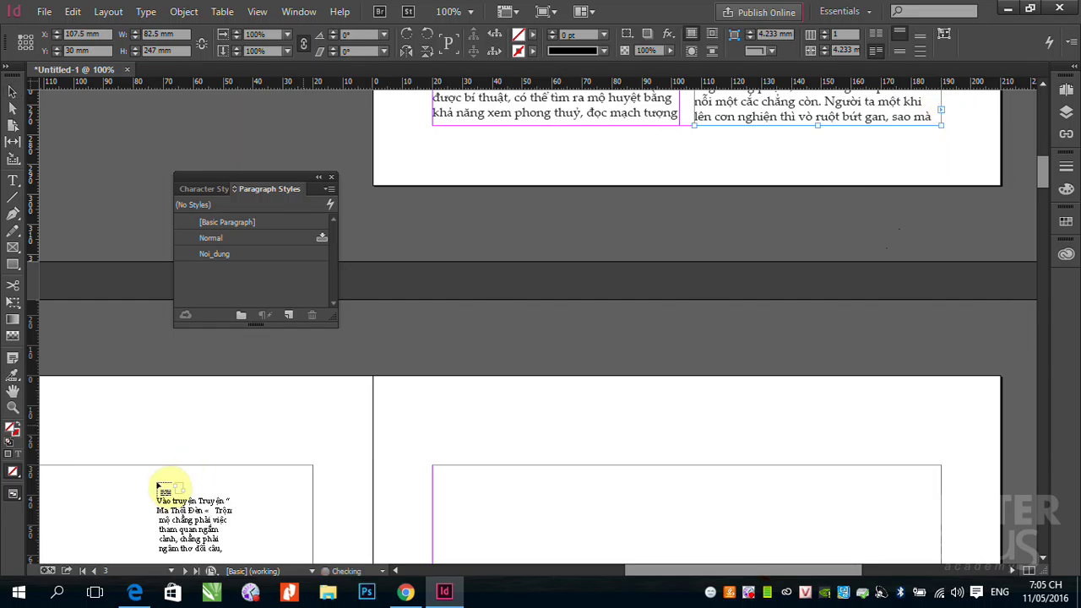
scroll(169, 483, "down", 3)
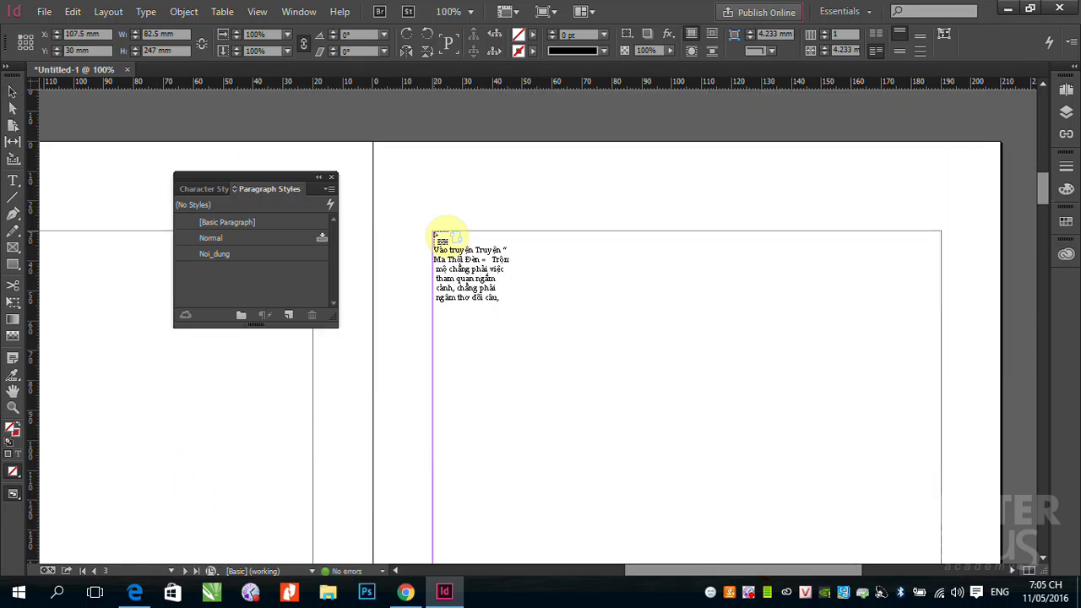
left_click(449, 299)
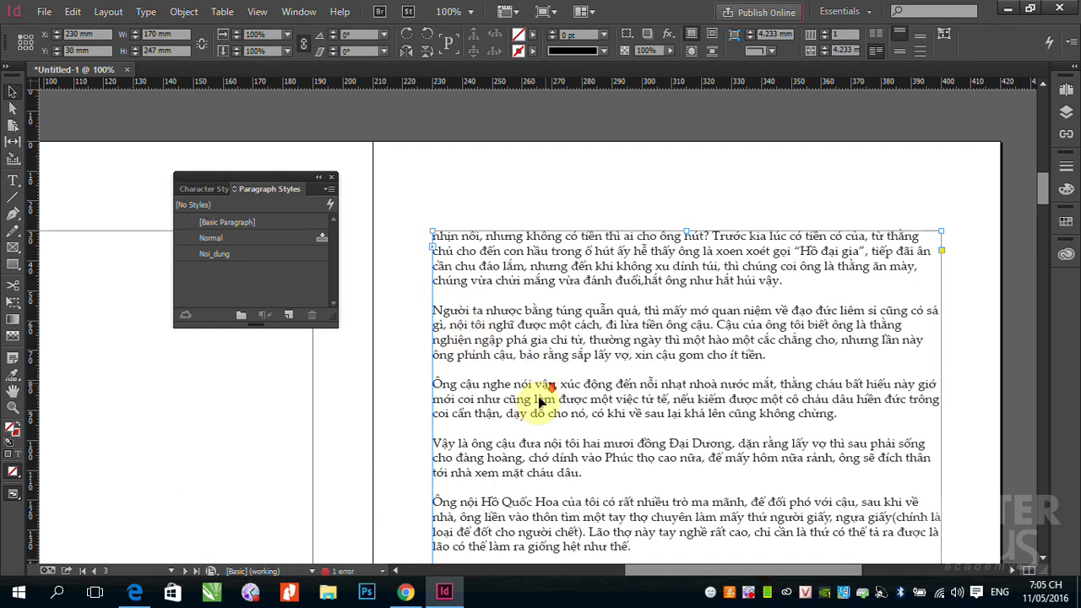
scroll(541, 401, "down", 10)
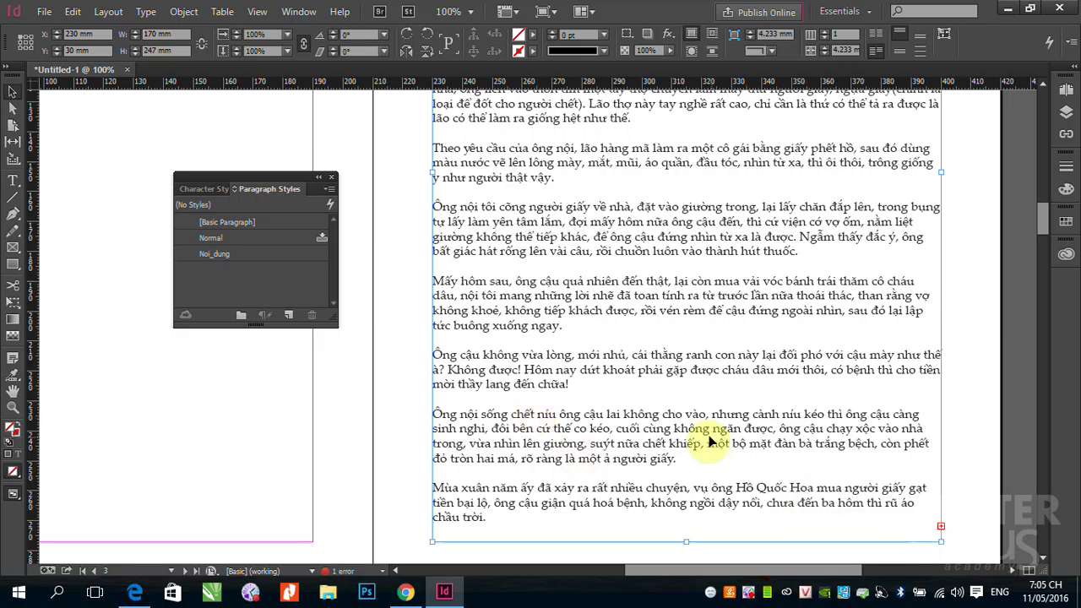
key("ctrl+5")
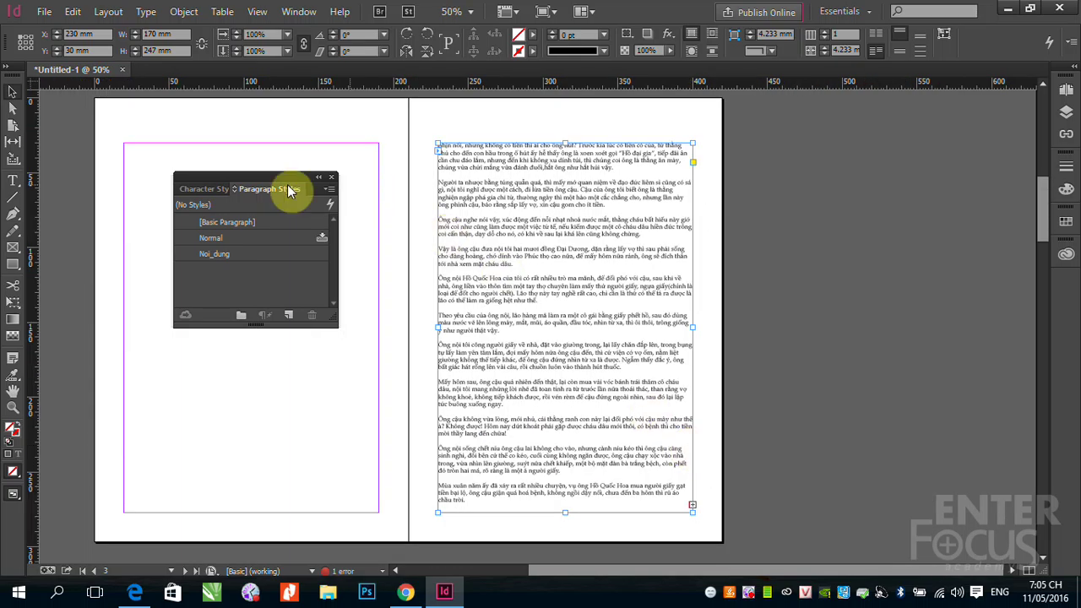
Move the filled frame onto the left page and flow the remaining text onto the right page
left_click_drag(287, 190, 1038, 196)
left_click_drag(651, 212, 251, 200)
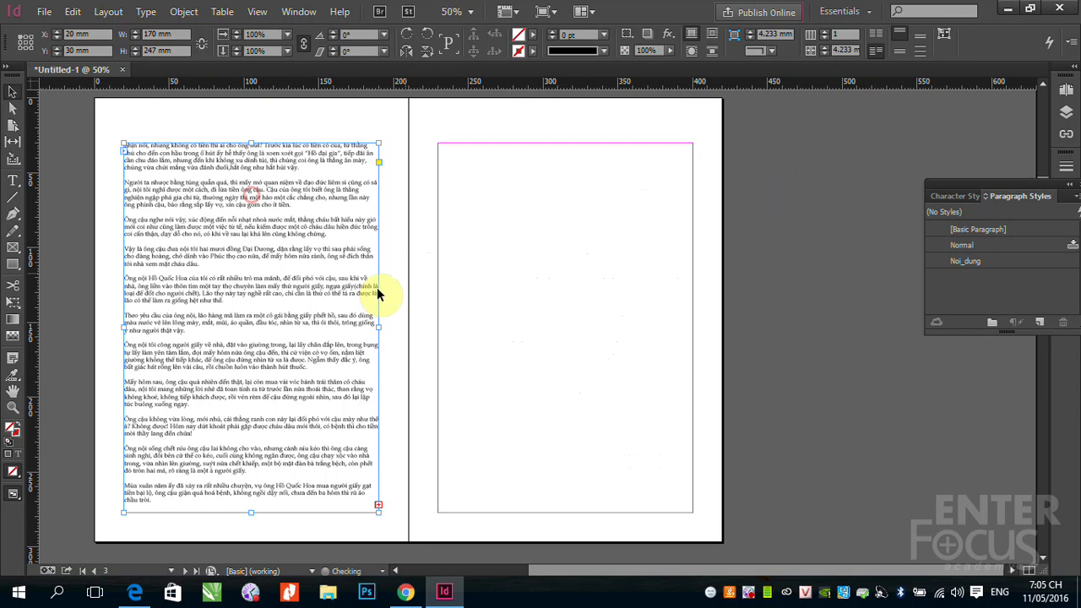
left_click(379, 507)
left_click(439, 143)
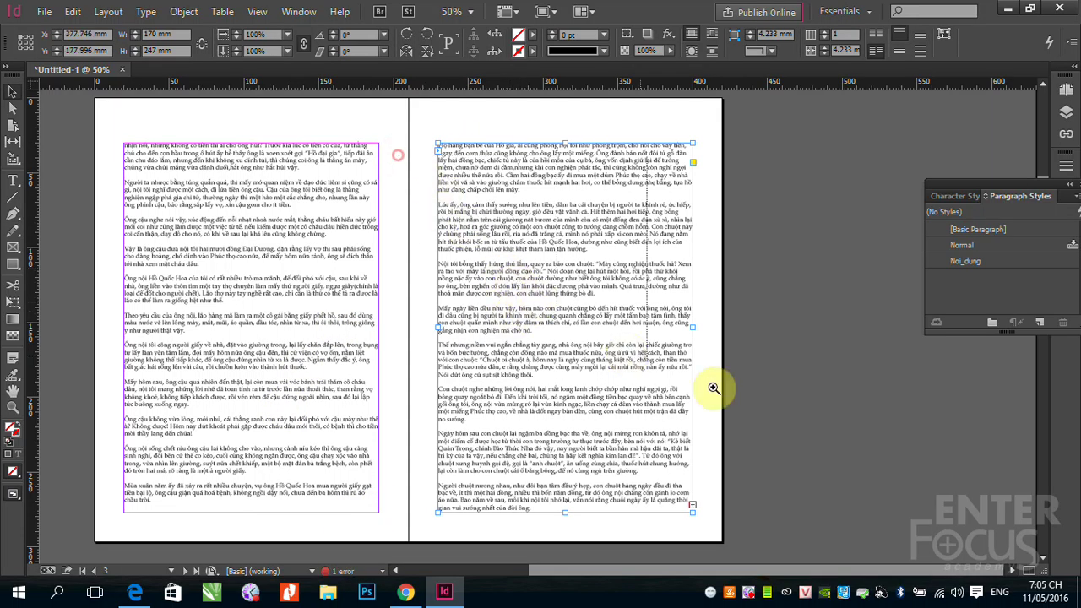
left_click(714, 387)
Change the 'Ông nội sống chết' paragraph's font to Arial, leaving the cursor inside it
scroll(358, 405, "down", 3)
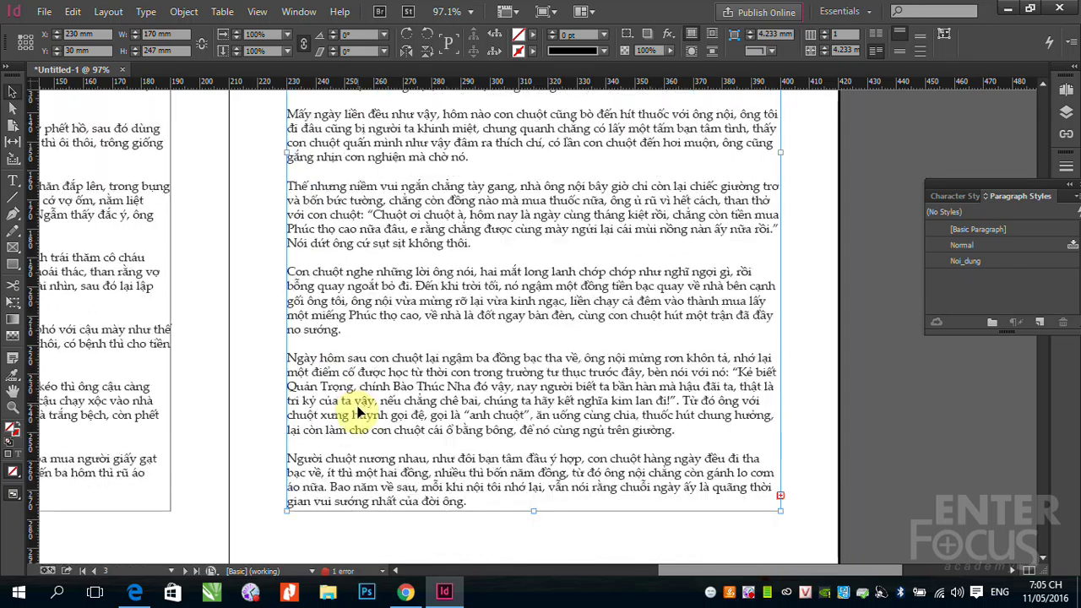
scroll(359, 412, "down", 3)
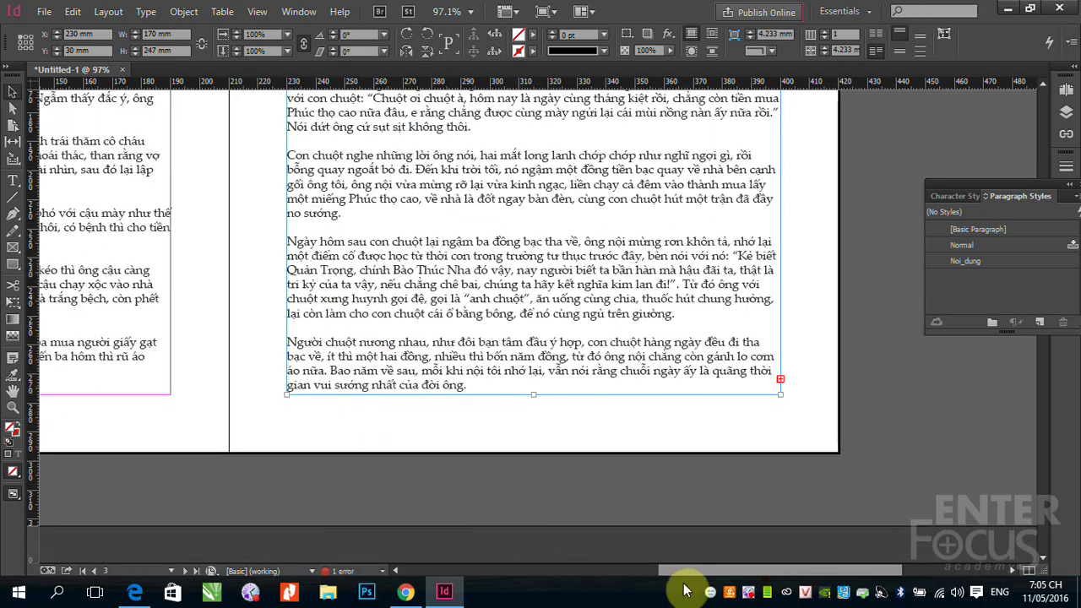
left_click_drag(681, 571, 512, 557)
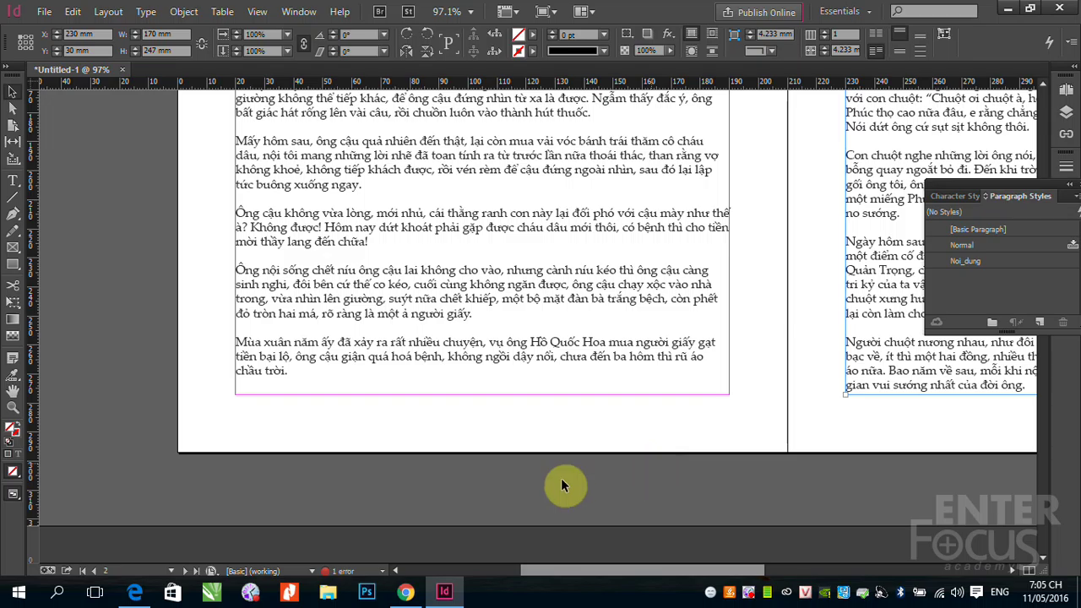
left_click(13, 180)
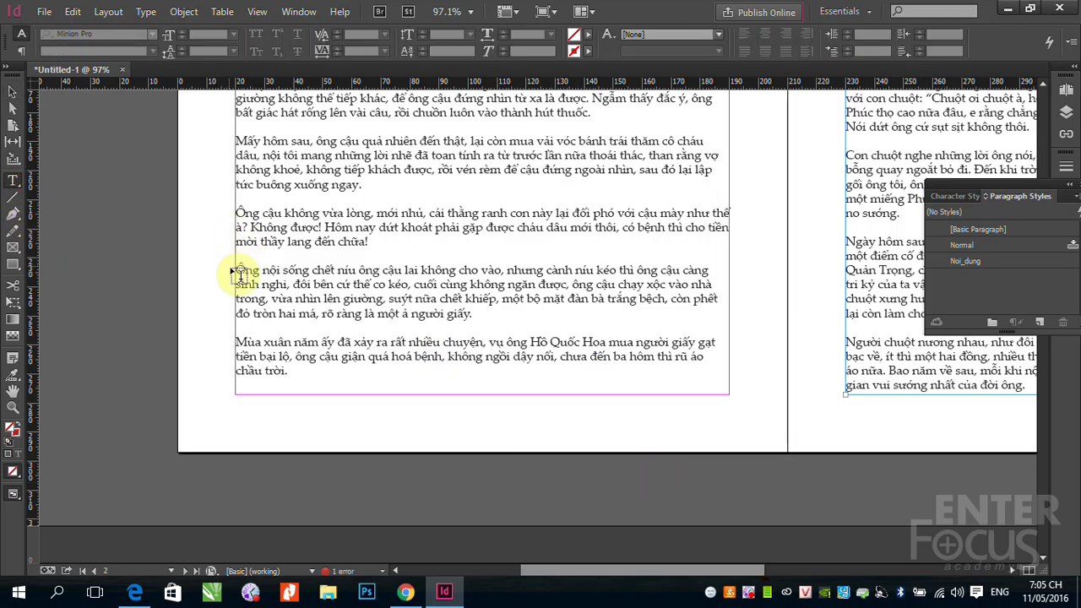
left_click_drag(239, 274, 499, 316)
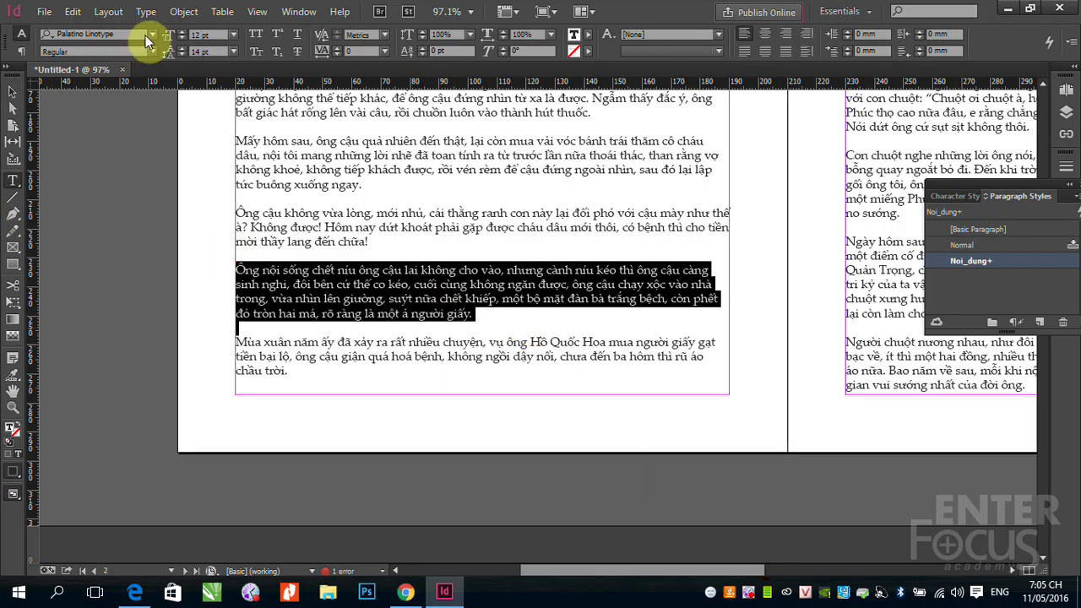
left_click(150, 33)
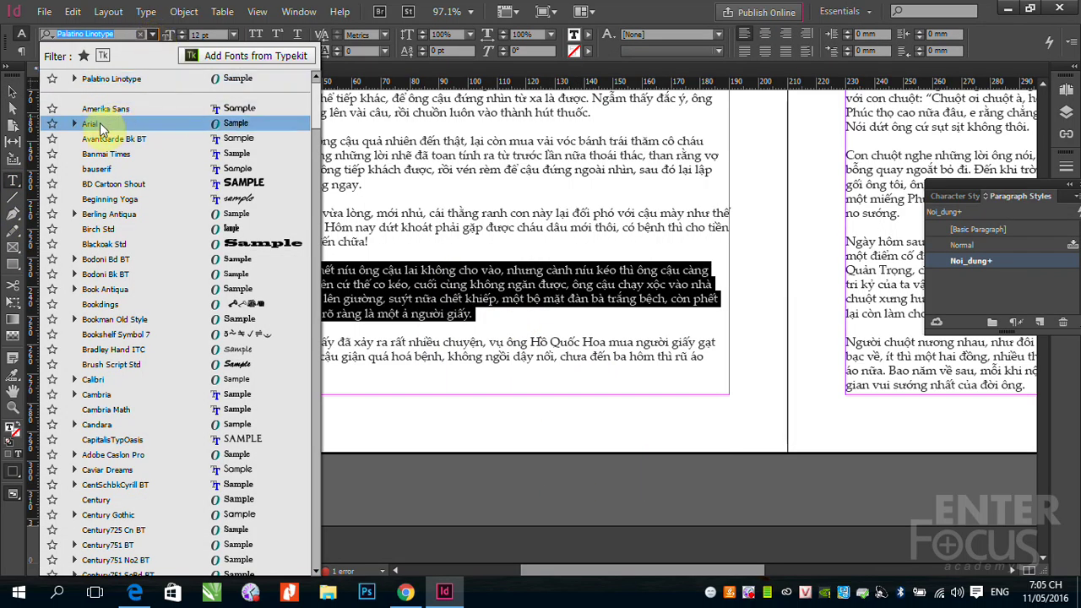
left_click(100, 124)
left_click(387, 356)
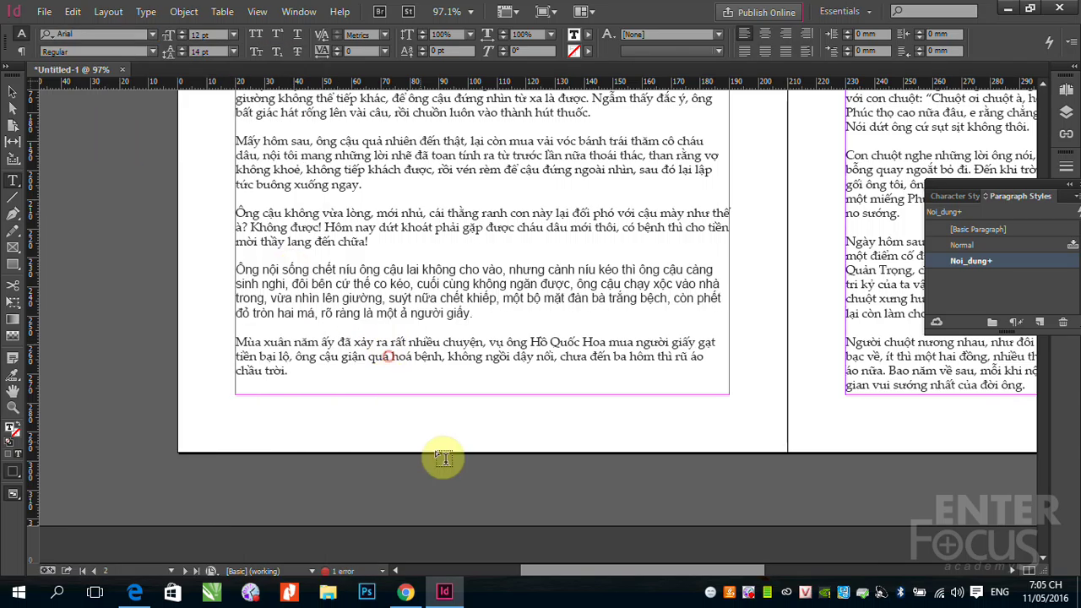
left_click(245, 259)
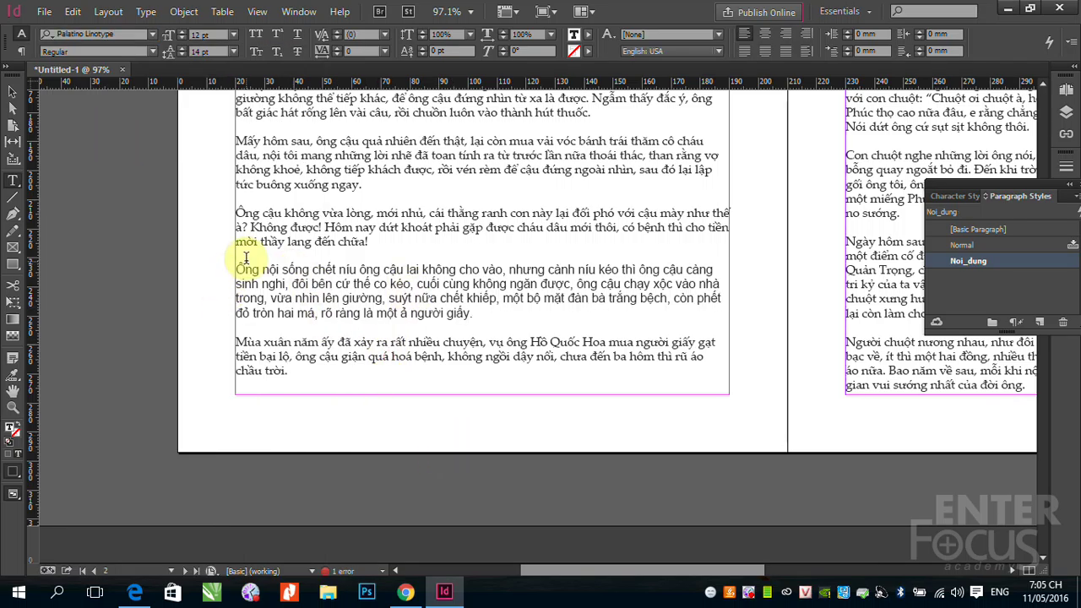
left_click_drag(238, 269, 478, 311)
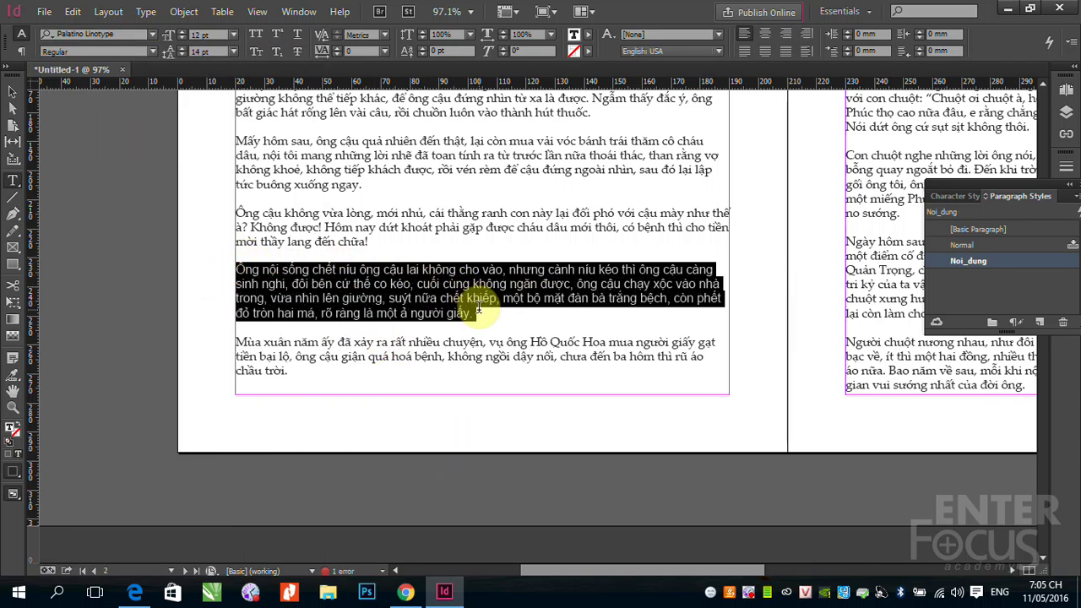
left_click(449, 356)
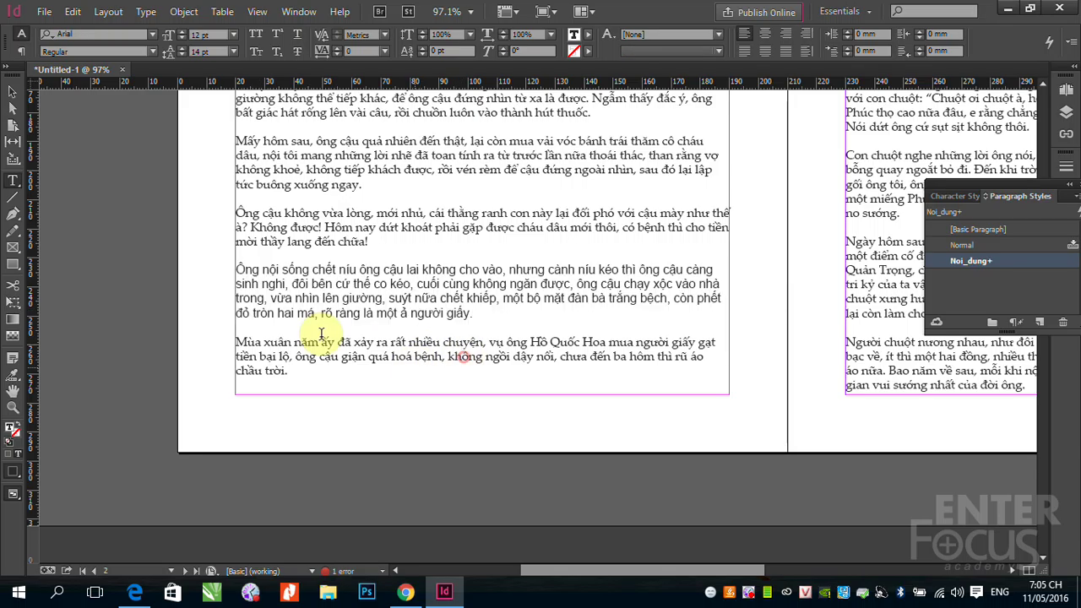
left_click(283, 270)
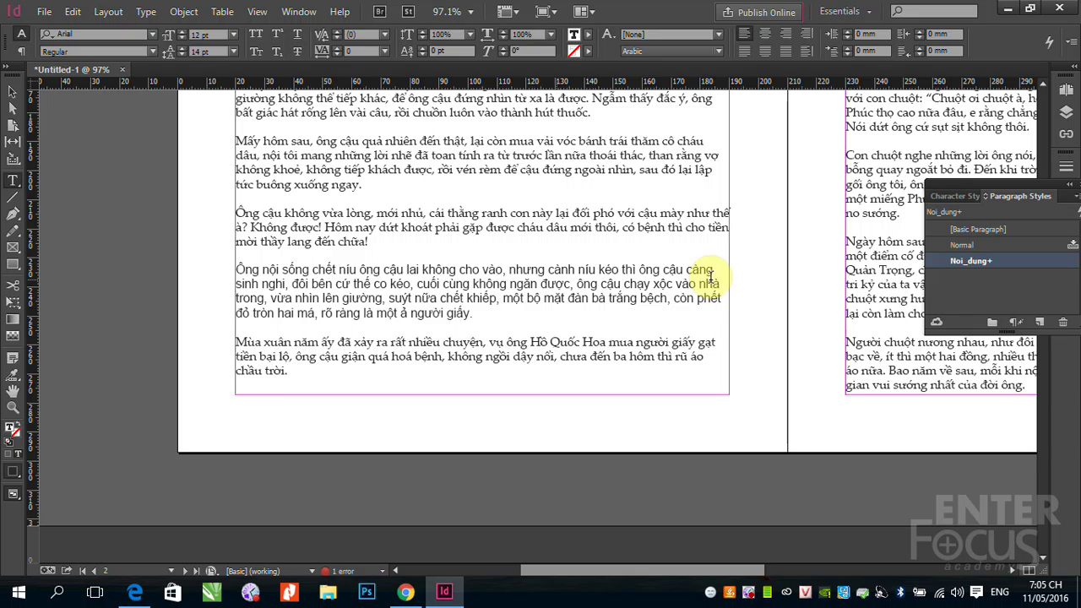
Apply [Basic Paragraph] to the Arial paragraph and place the cursor back inside it
left_click(959, 229)
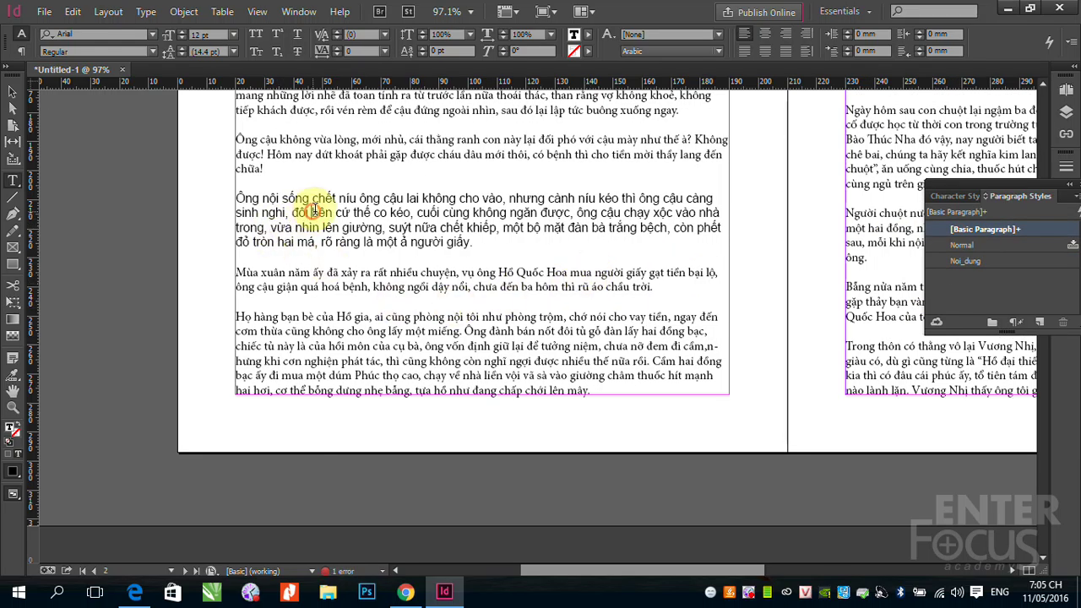
left_click(238, 198)
triple_click(338, 207)
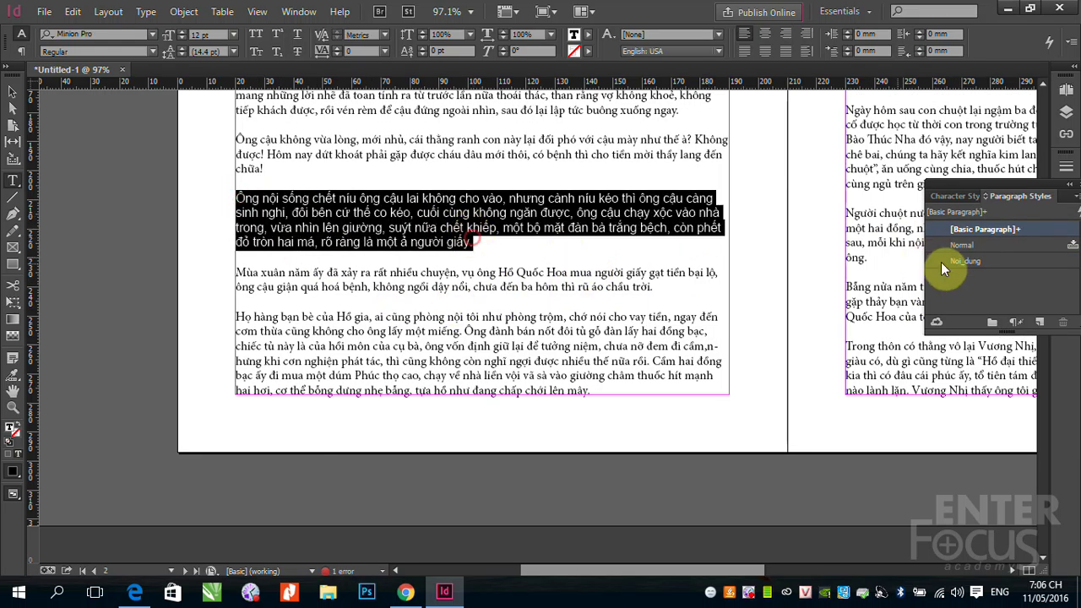
left_click(507, 229)
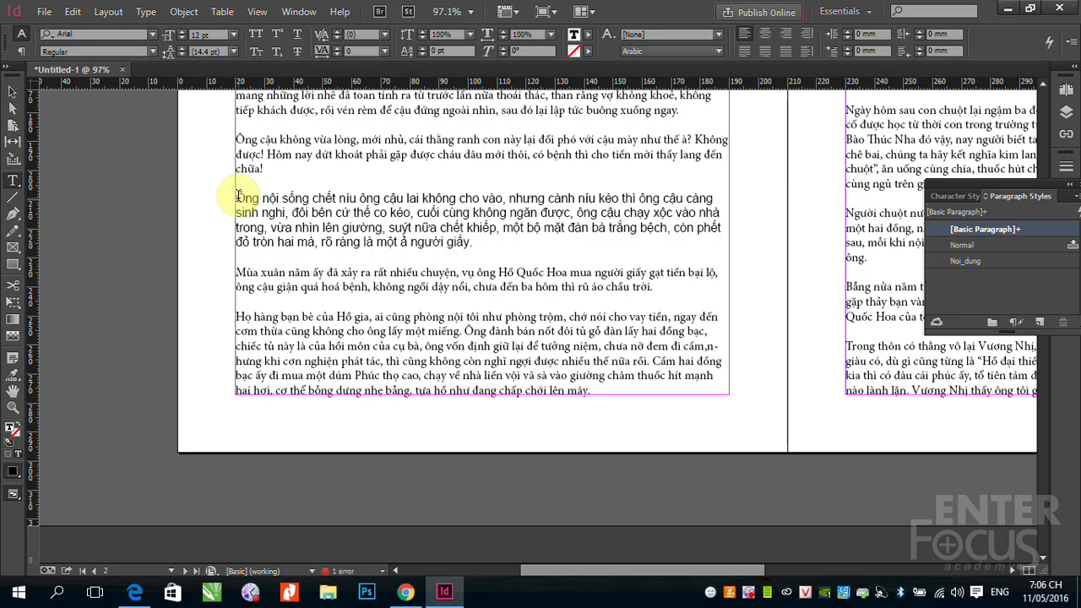
left_click_drag(238, 198, 505, 240)
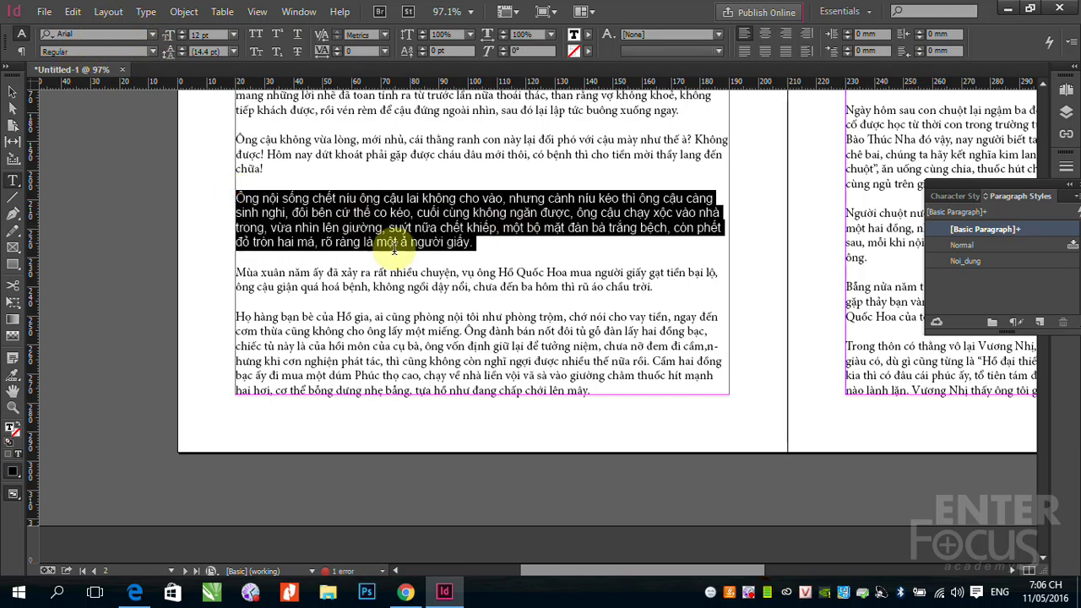
left_click(368, 281)
left_click(340, 199)
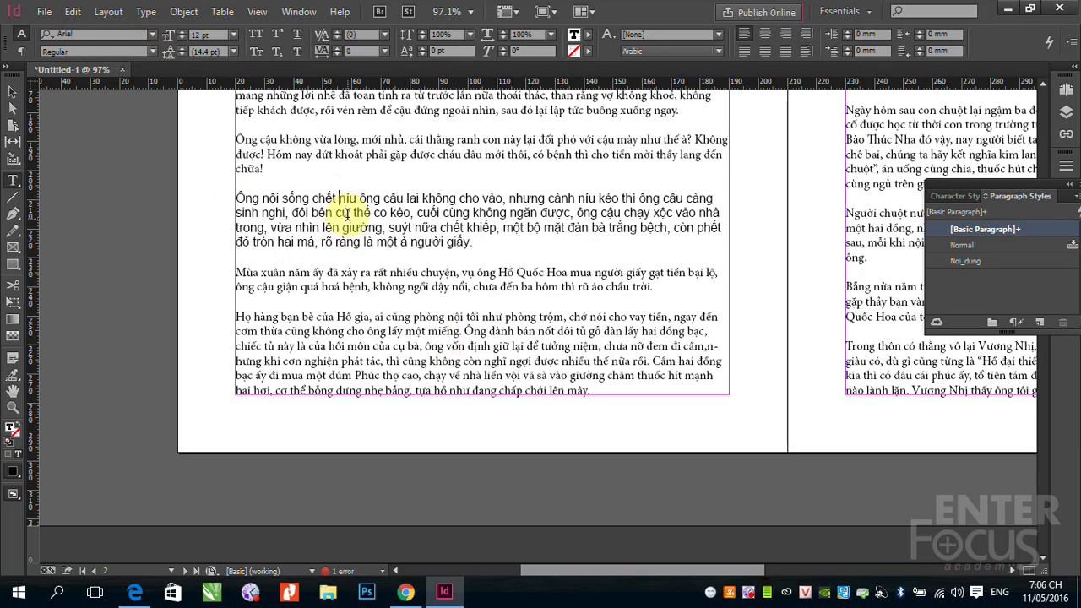
Reapply Noi_dung to the paragraph, which remains Noi_dung+ with its Arial override
left_click(970, 259)
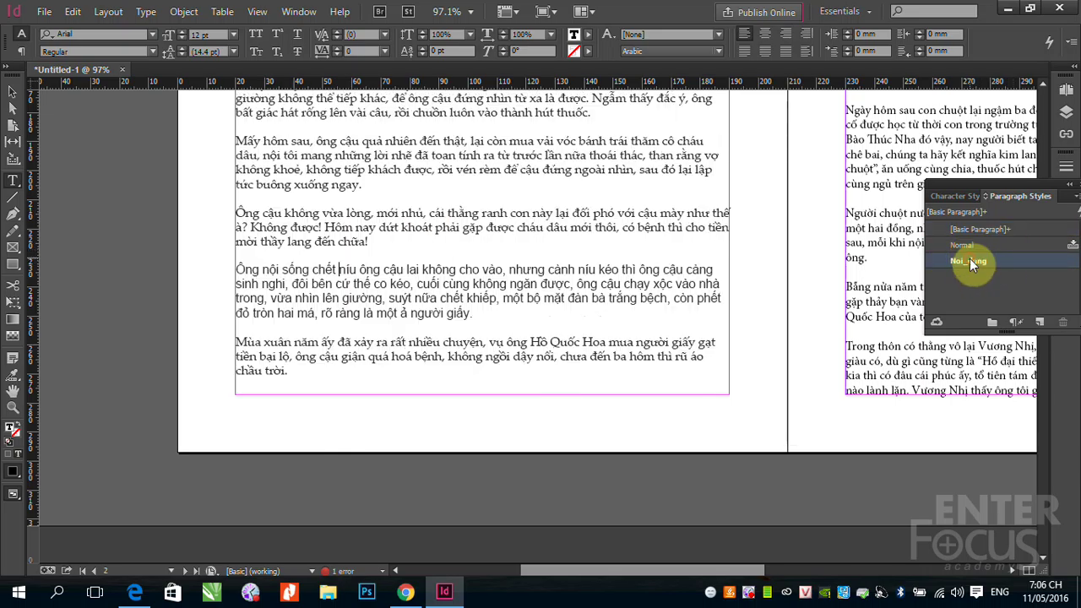
left_click(377, 270)
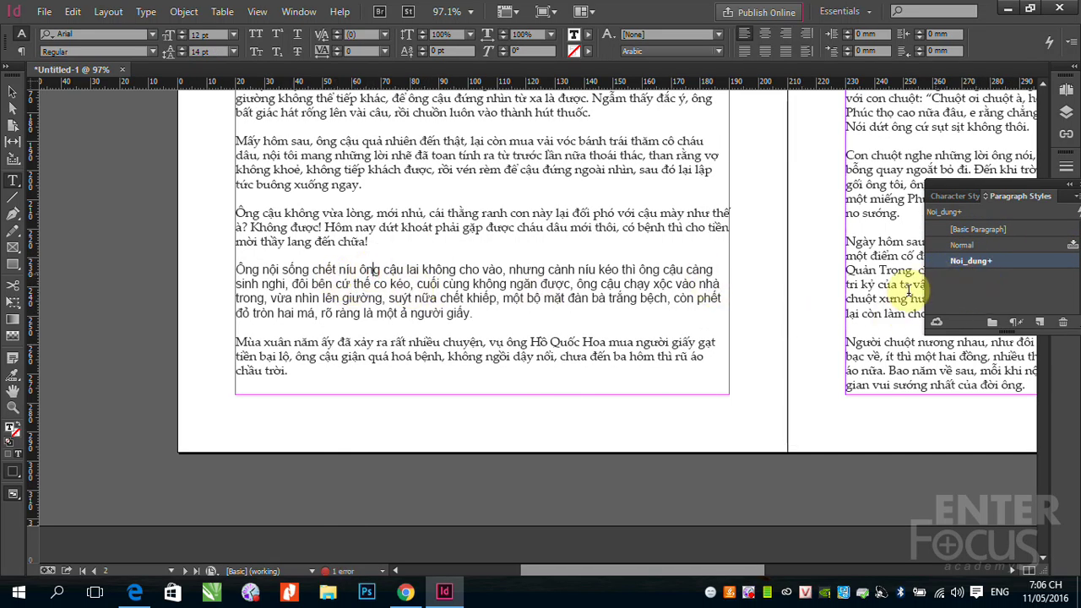
left_click_drag(364, 285, 362, 299)
left_click(395, 271)
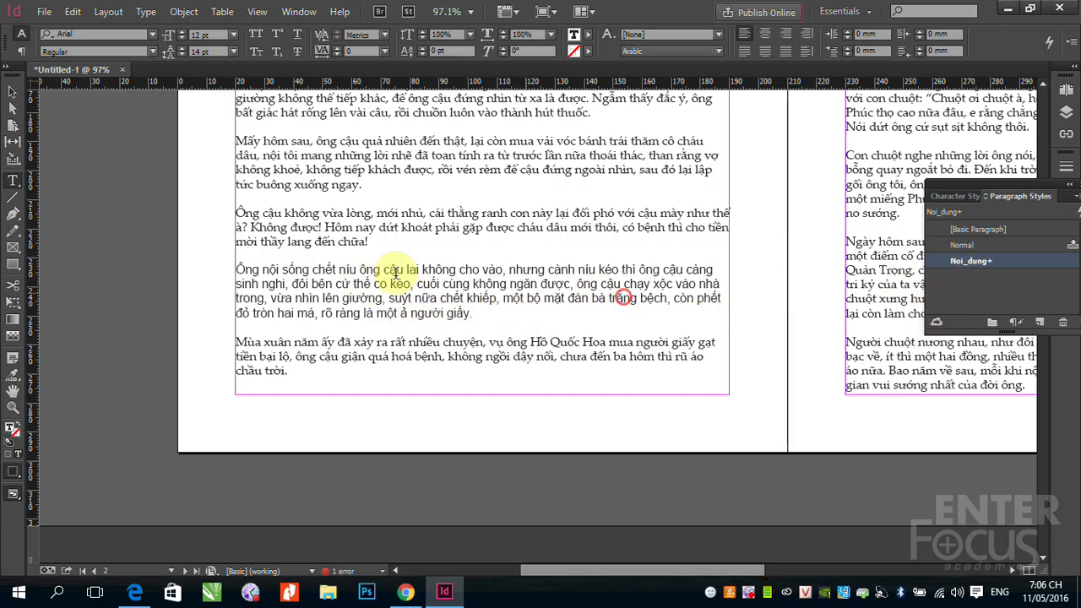
left_click(285, 270)
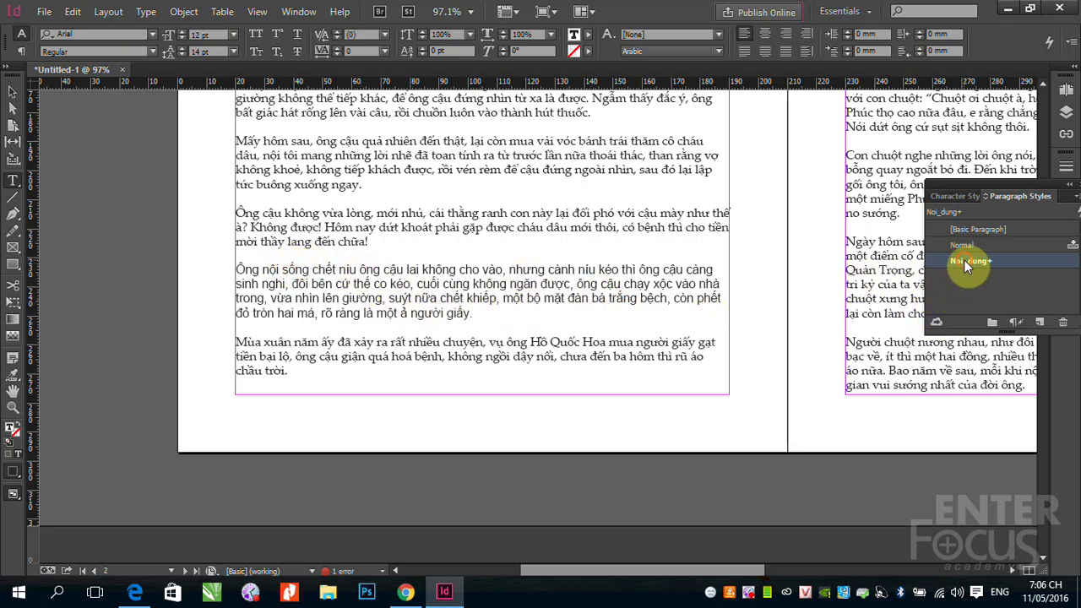
left_click(1003, 261)
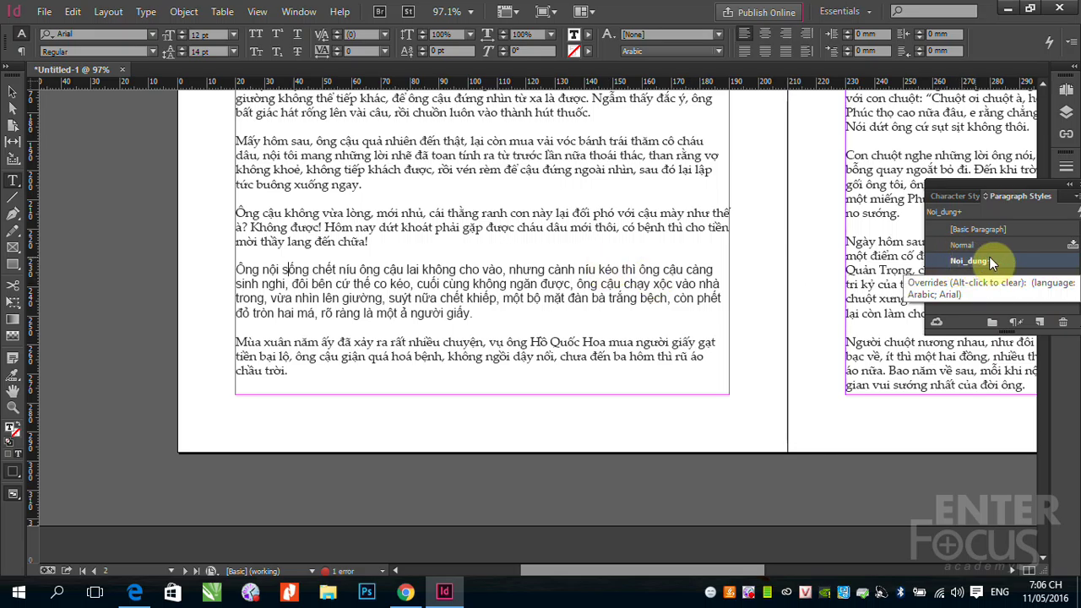
double_click(971, 264)
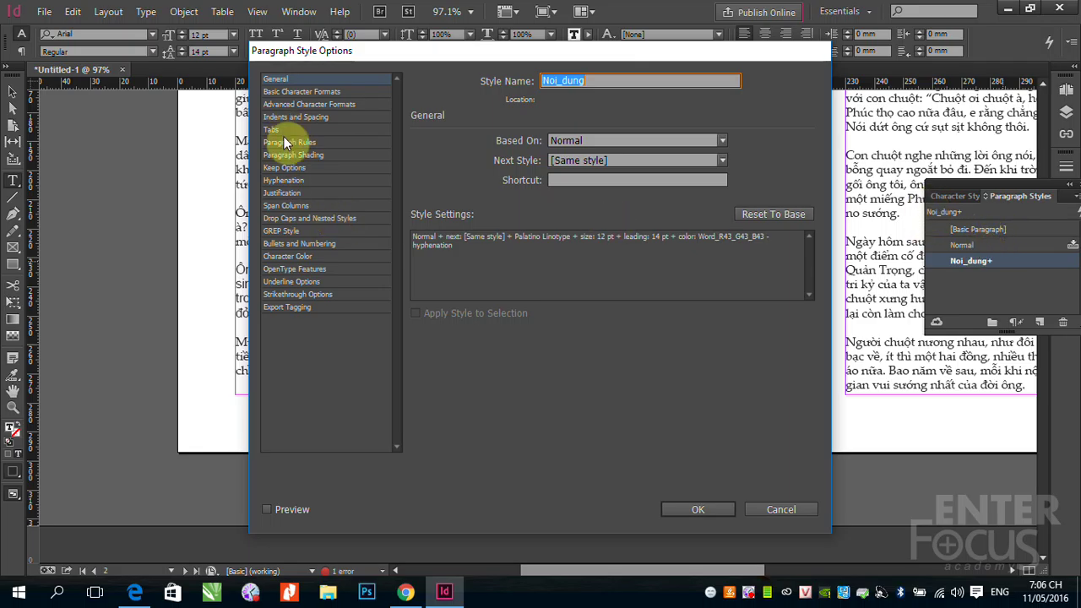
left_click(288, 92)
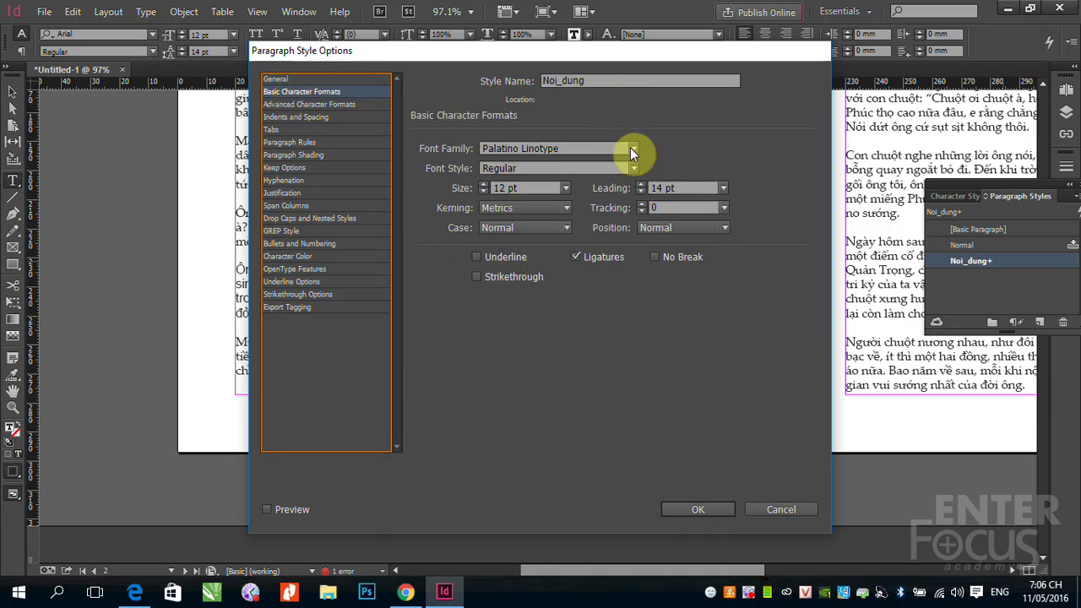
left_click(699, 509)
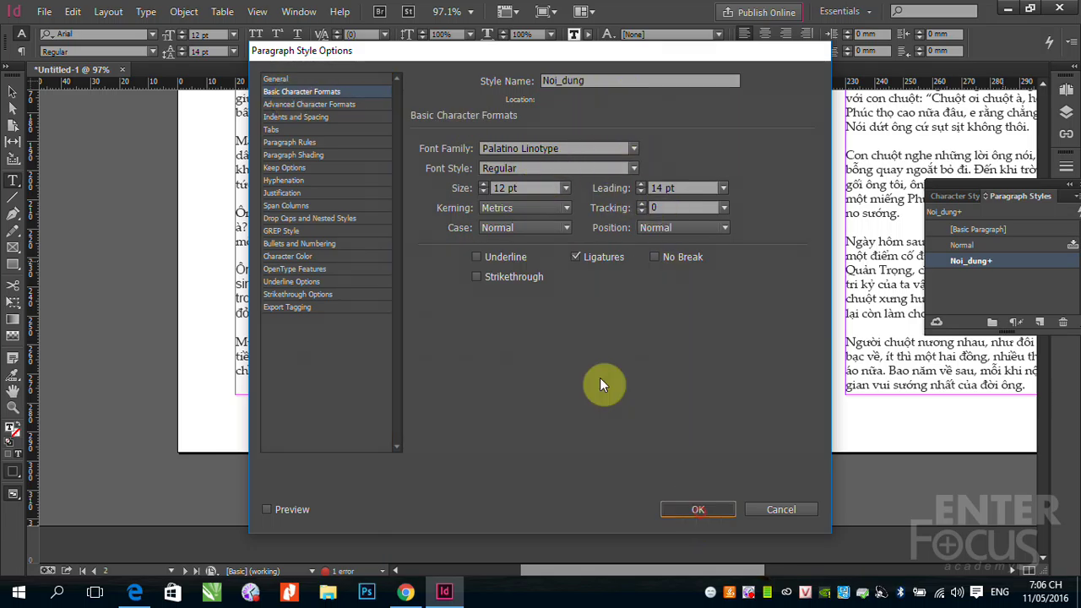
left_click_drag(238, 272, 473, 314)
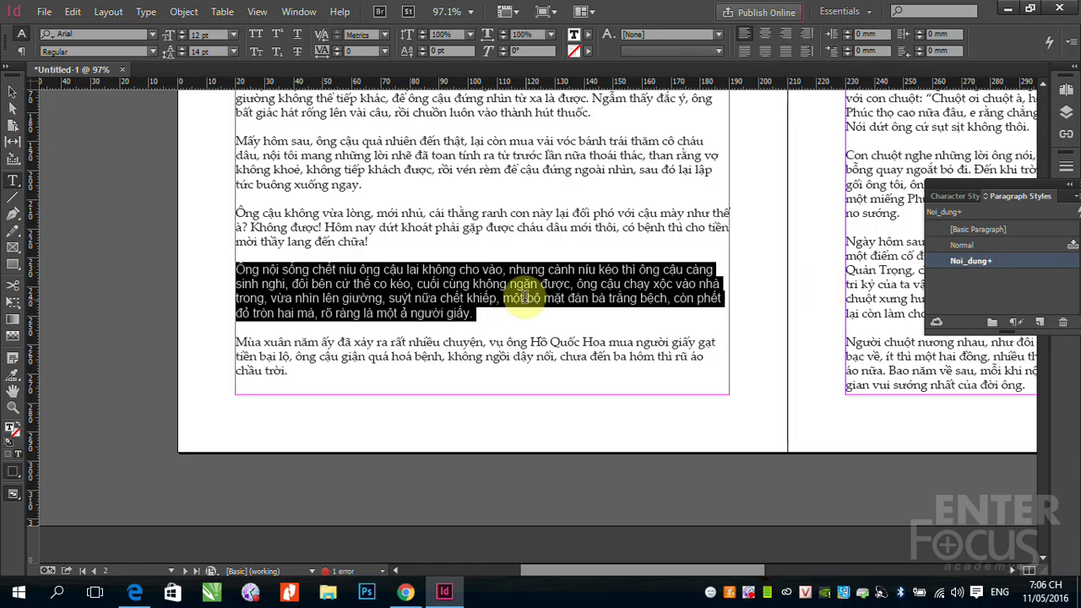
Try the Normal, [Basic Paragraph] and Noi_dung styles, then select the 'Ông nội sống chết' paragraph
left_click(963, 245)
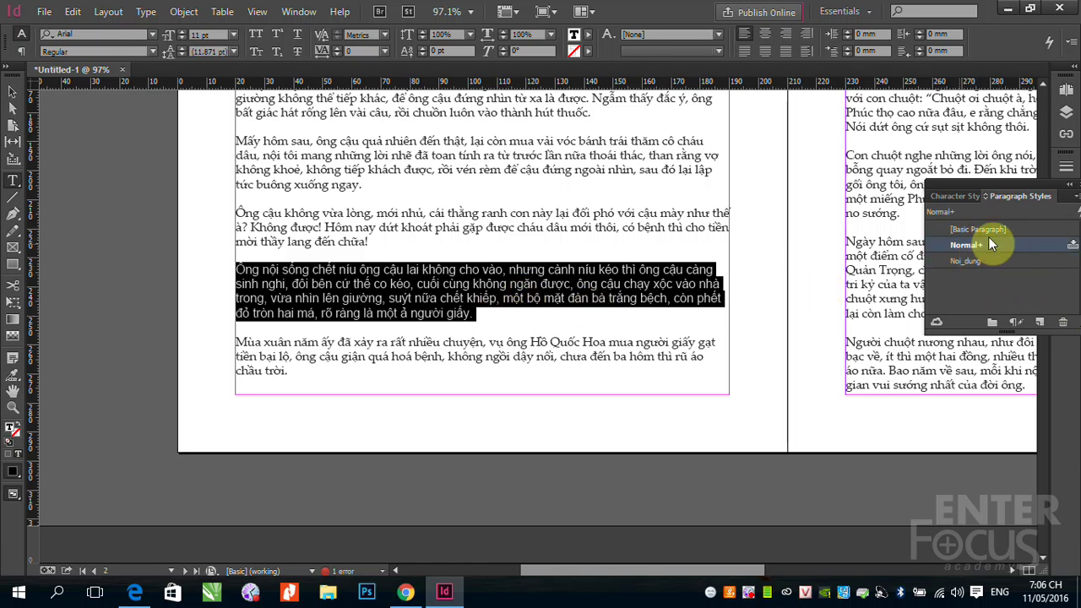
left_click(968, 245)
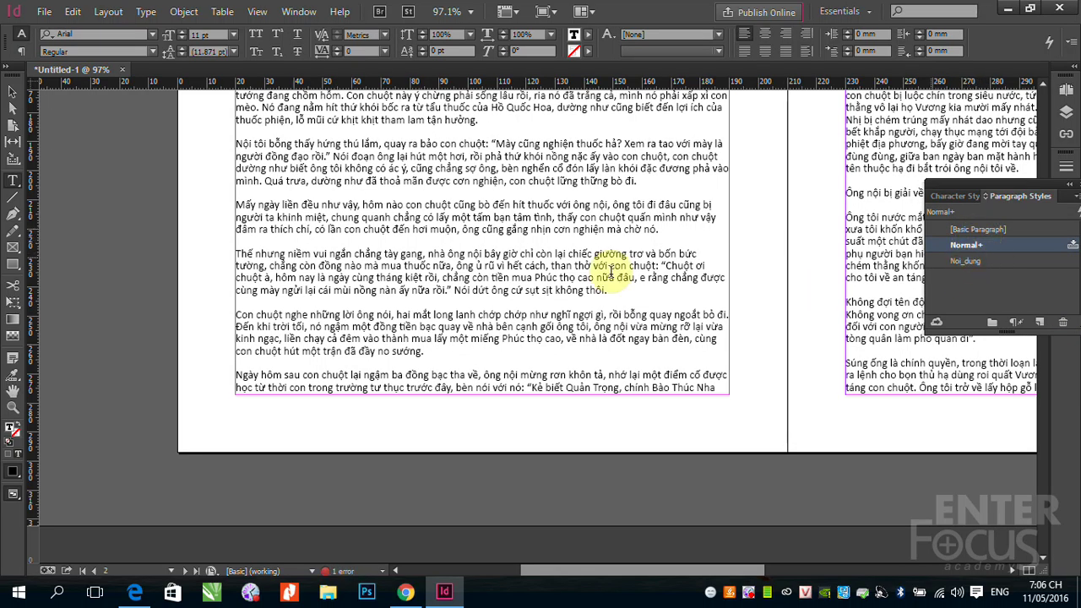
left_click(327, 265)
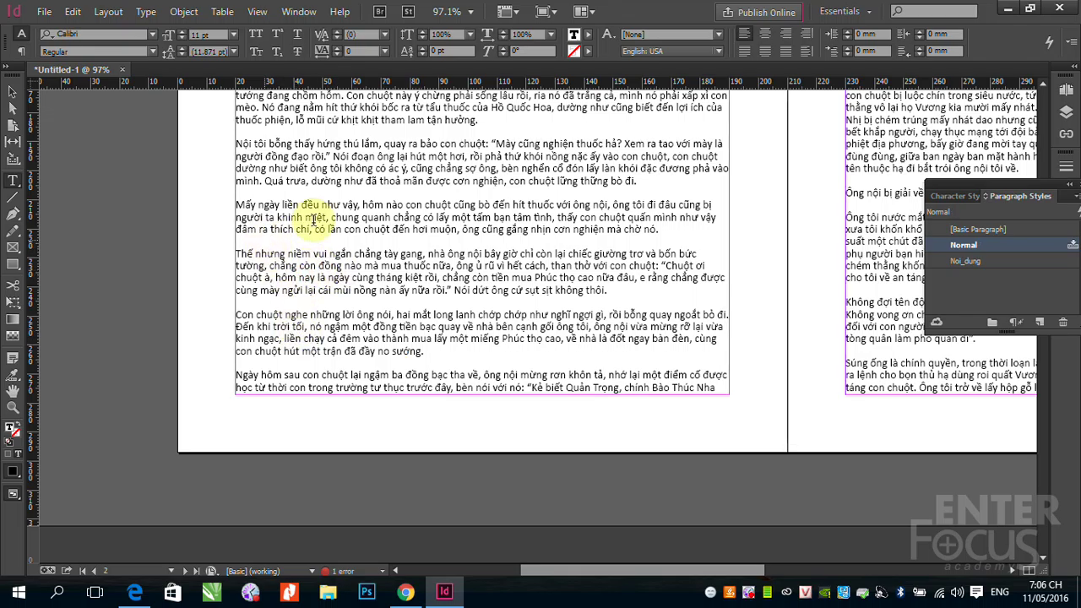
left_click(966, 230)
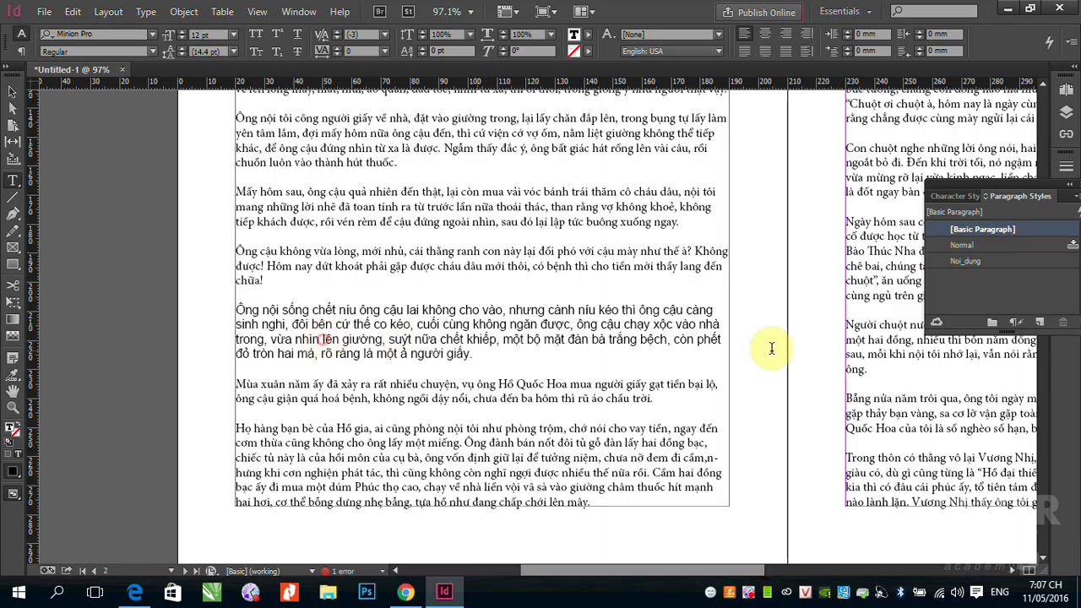
left_click(970, 262)
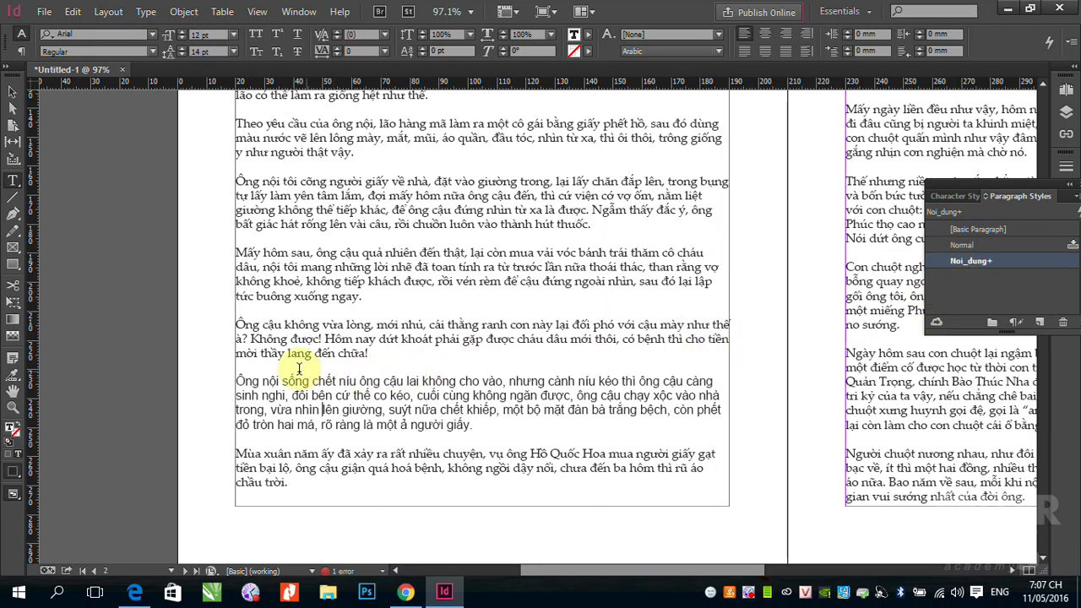
left_click_drag(471, 426, 219, 366)
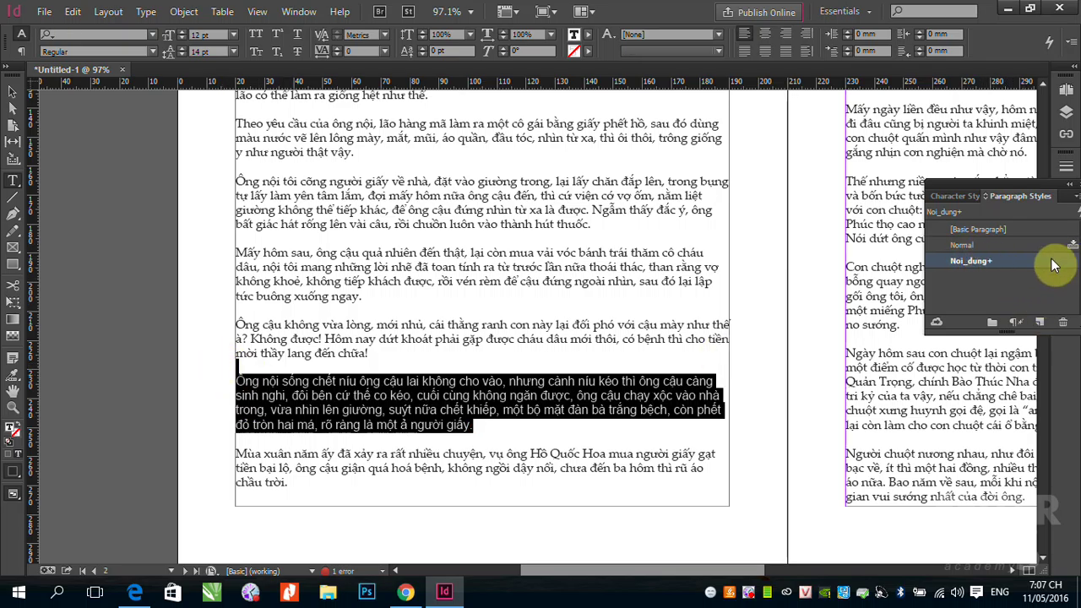
left_click_drag(978, 196, 858, 194)
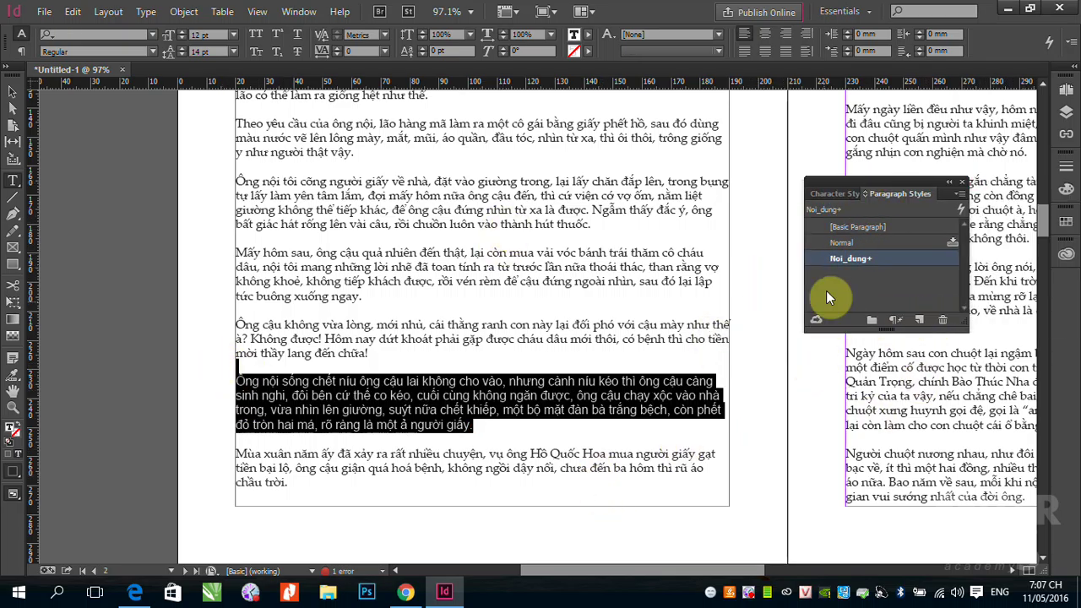
double_click(849, 260)
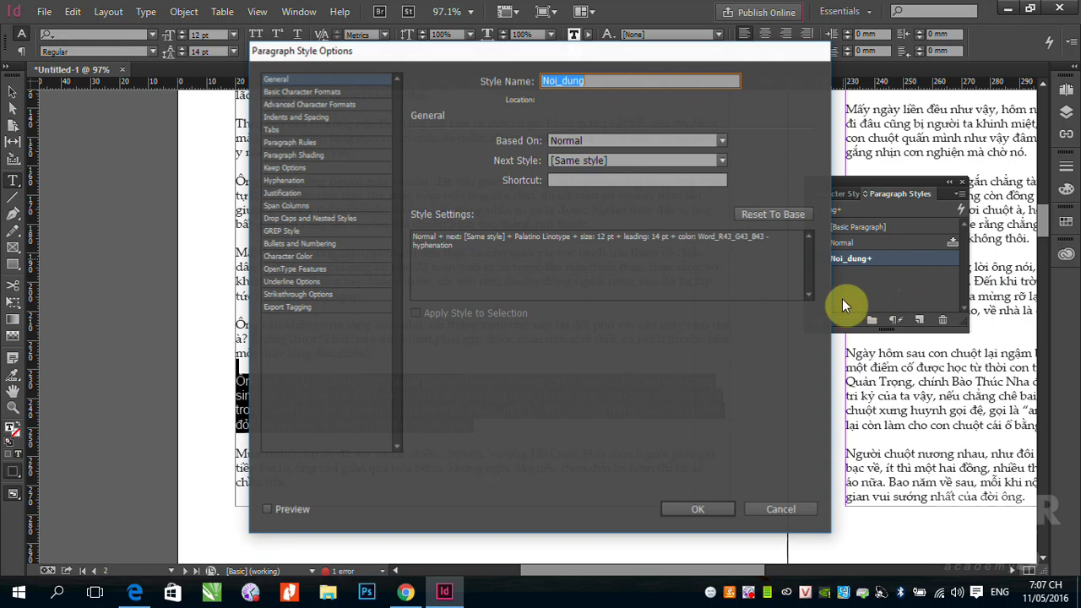
left_click(280, 90)
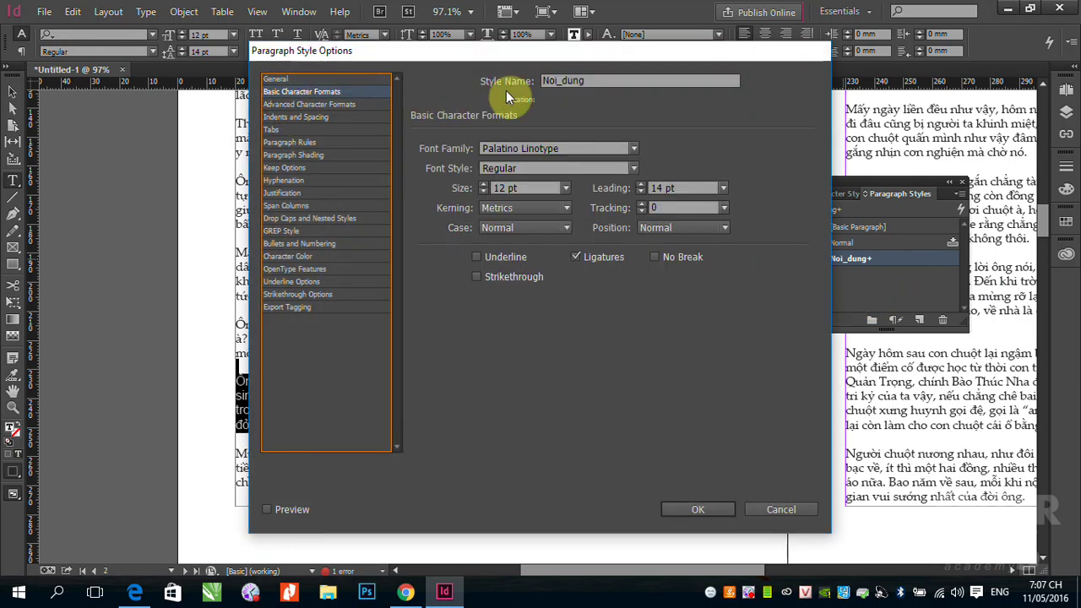
left_click(283, 104)
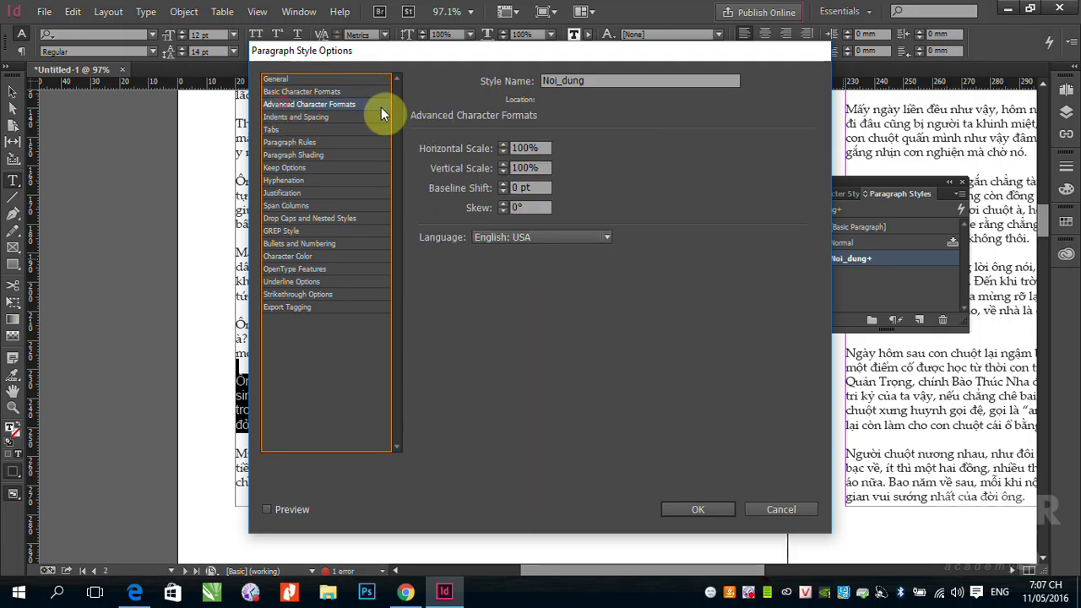
left_click(285, 117)
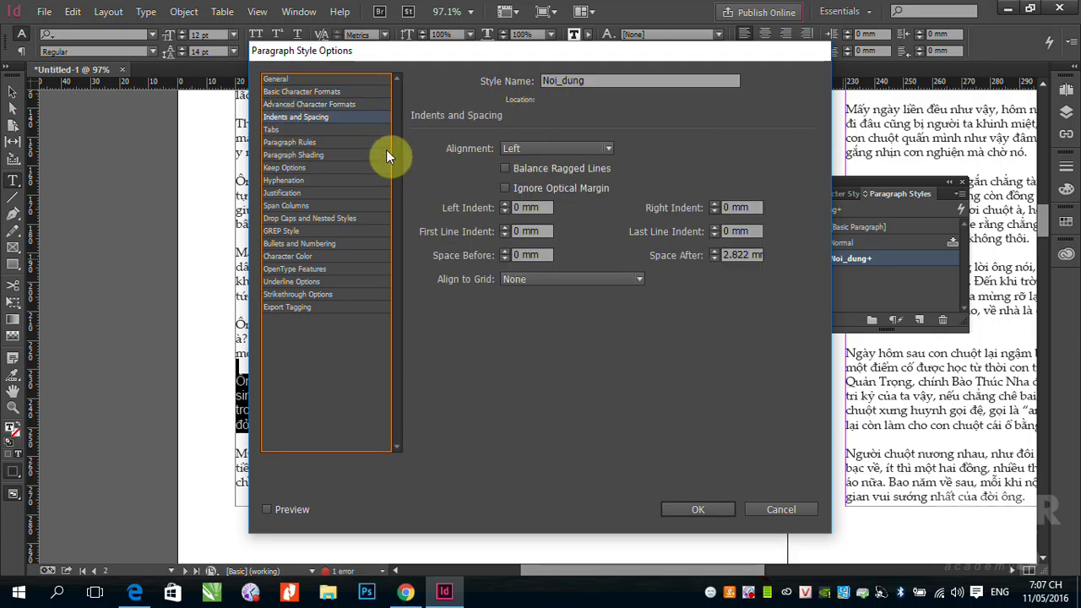
left_click(289, 142)
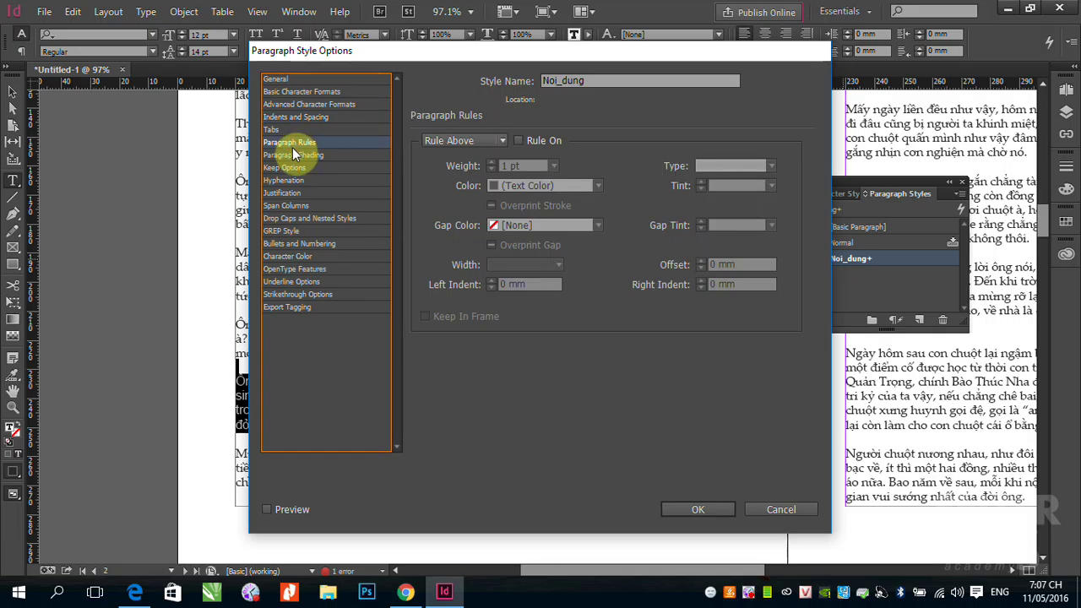
left_click(295, 92)
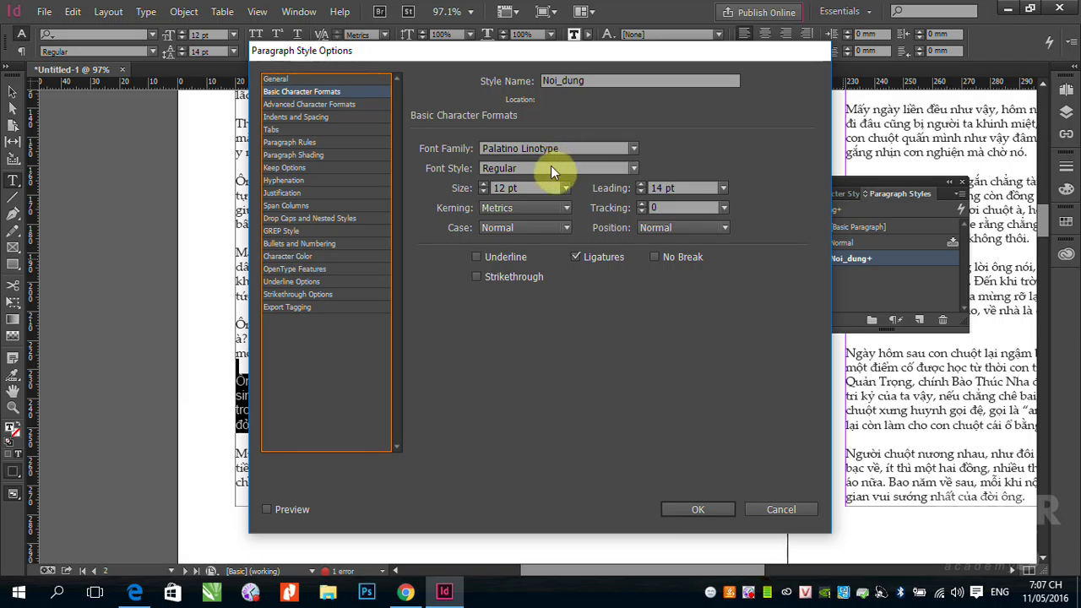
left_click(692, 507)
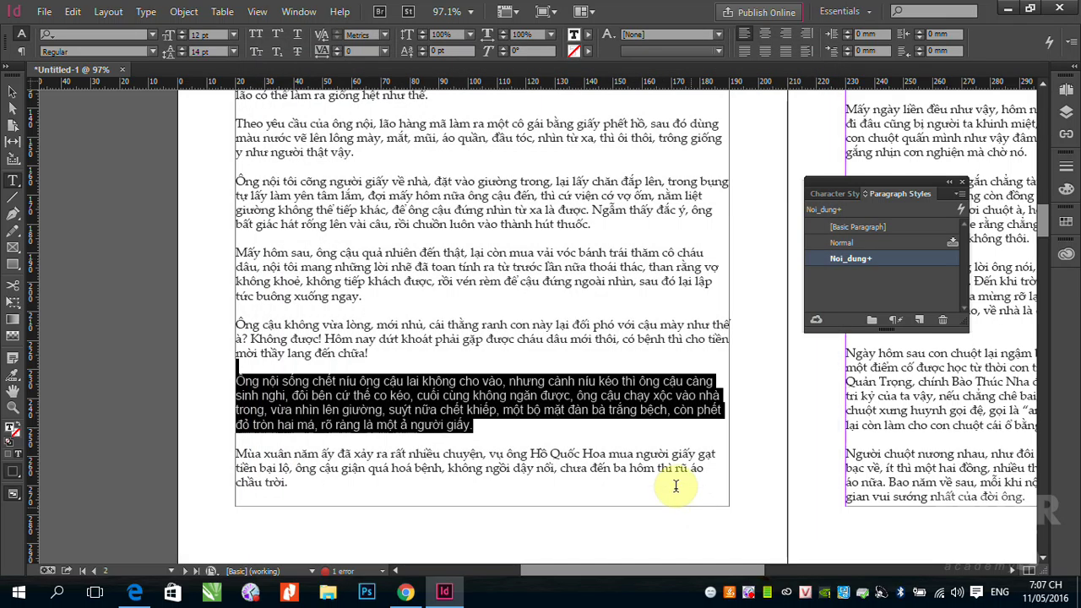
left_click(474, 394)
left_click(382, 410)
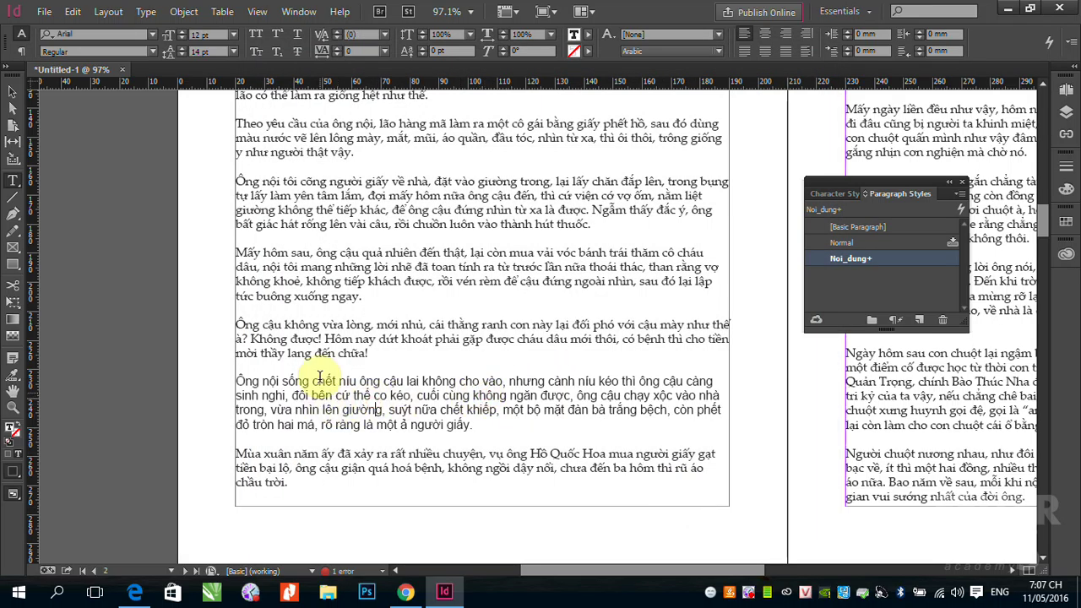
left_click_drag(238, 368, 502, 426)
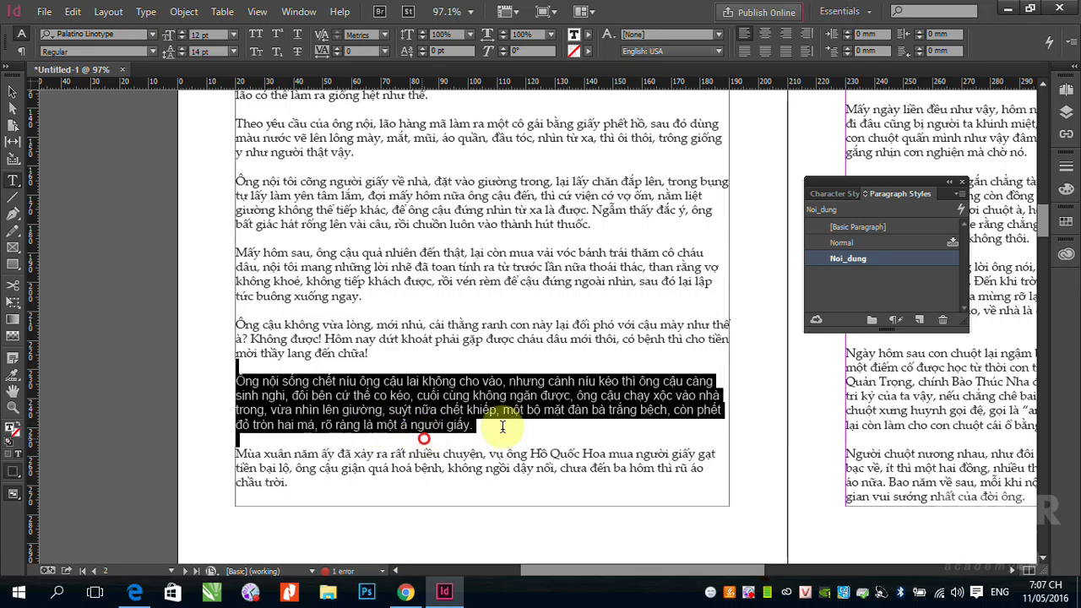
left_click(861, 227)
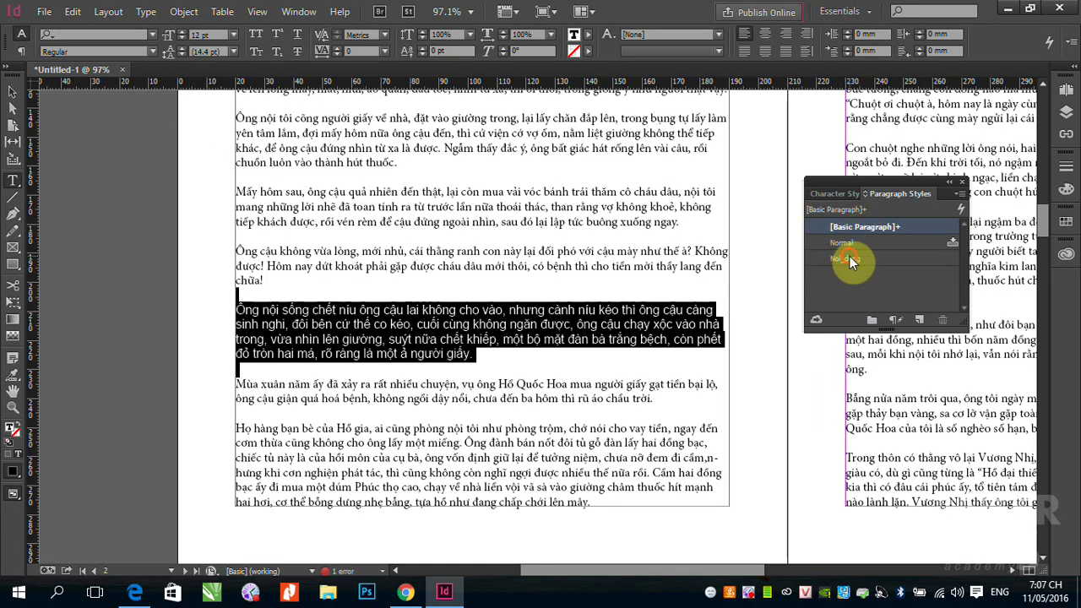
left_click(850, 258)
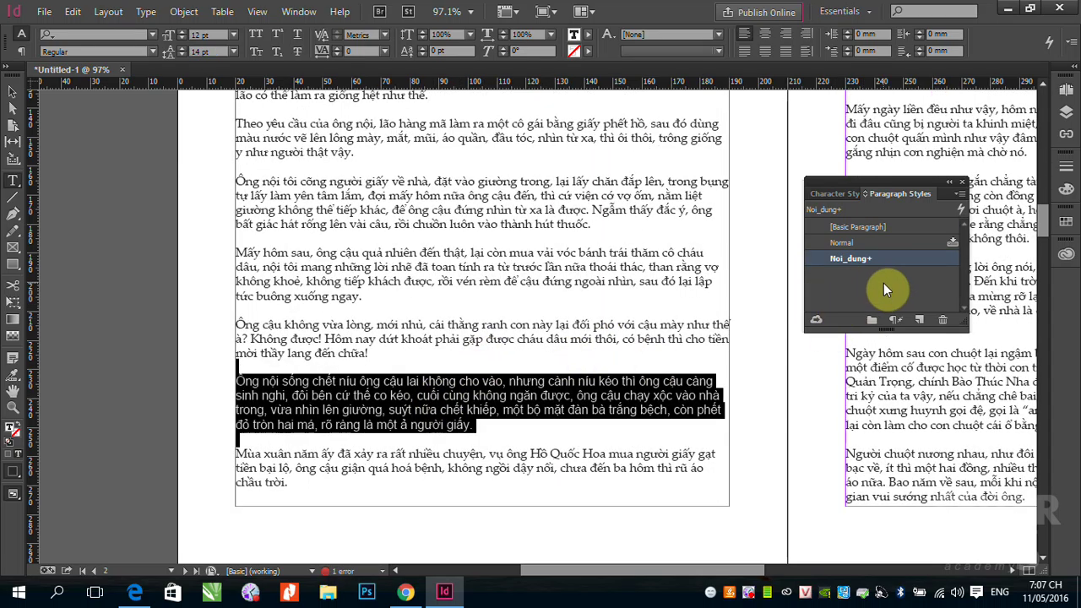
left_click(488, 334)
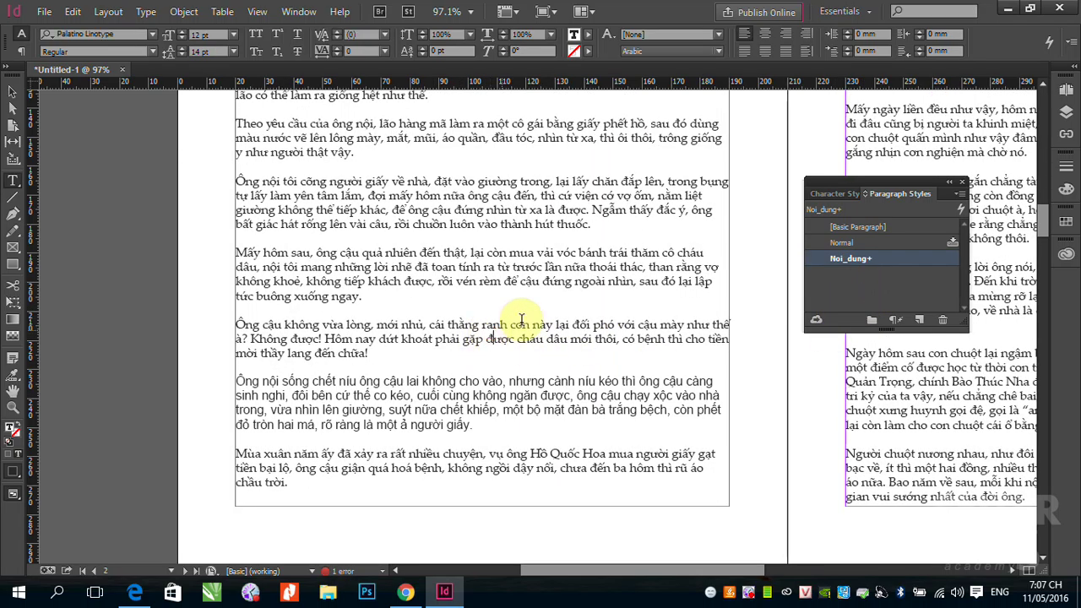
left_click(499, 280)
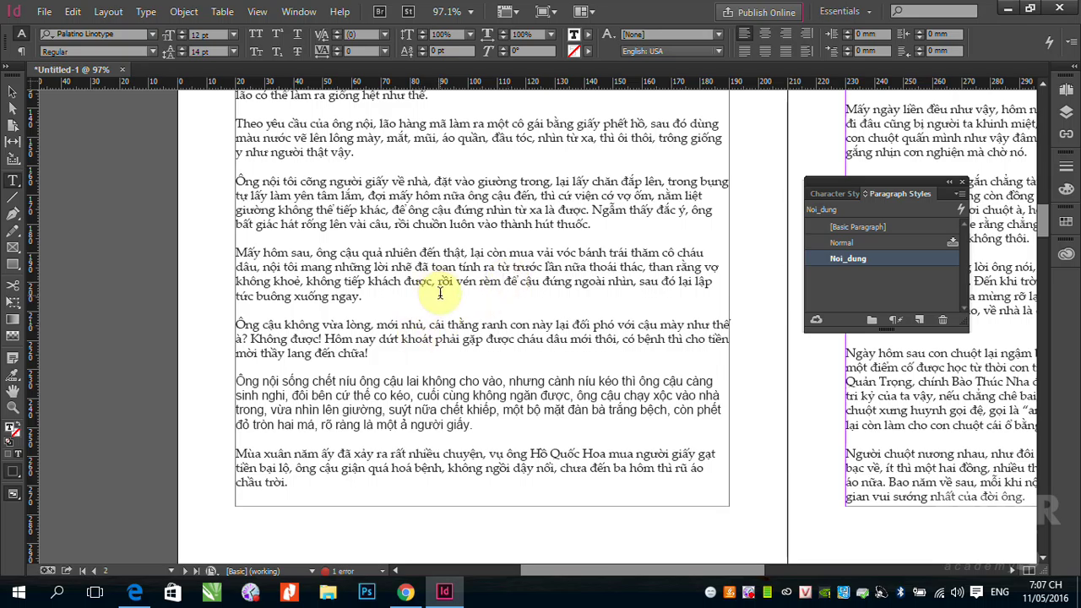
left_click(416, 332)
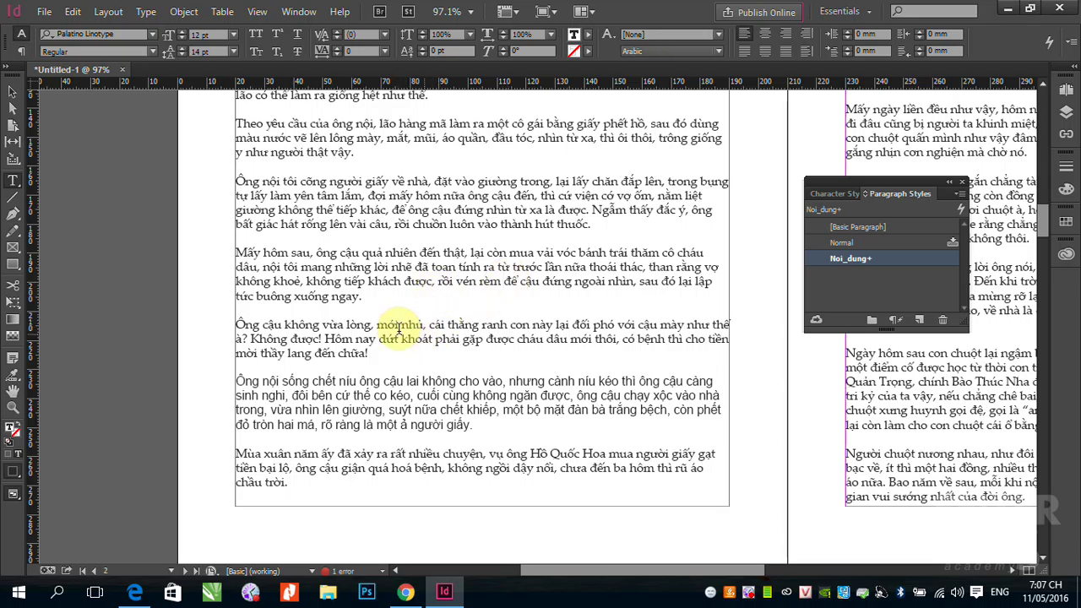
left_click_drag(239, 324, 404, 342)
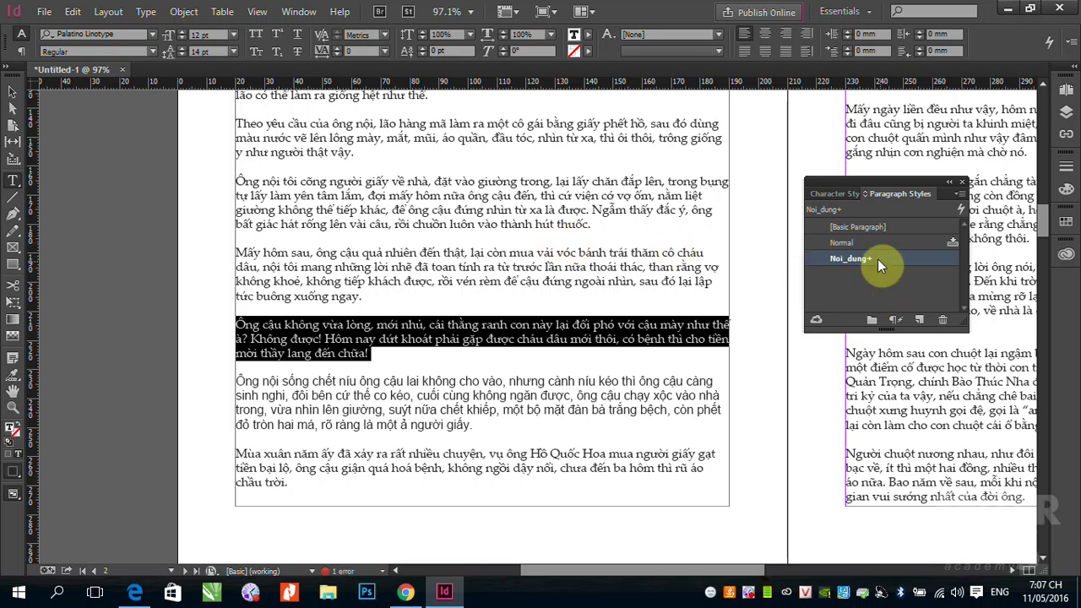
double_click(848, 261)
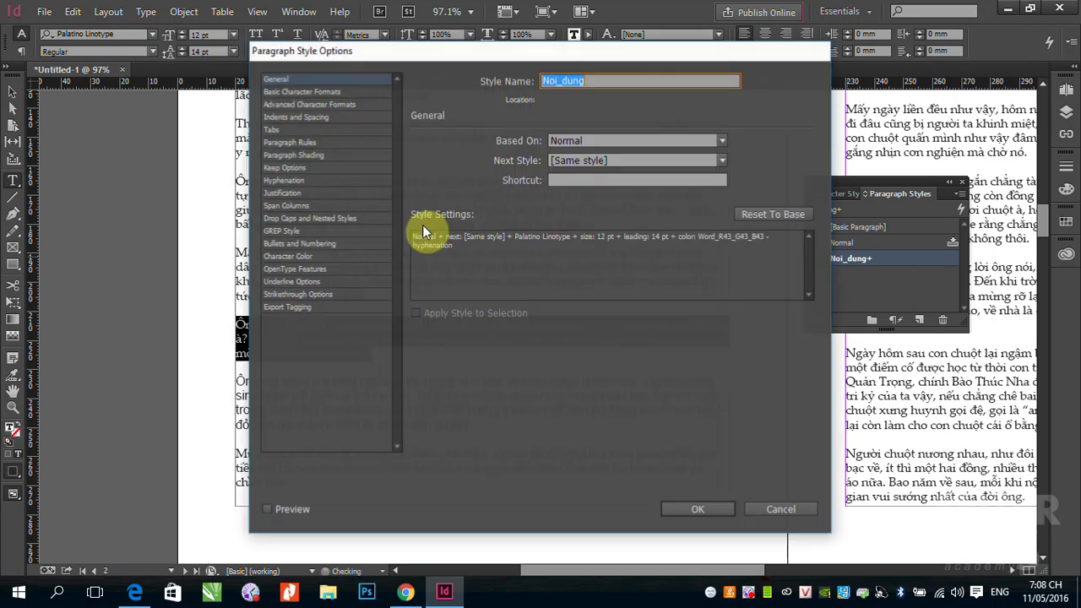
left_click(299, 93)
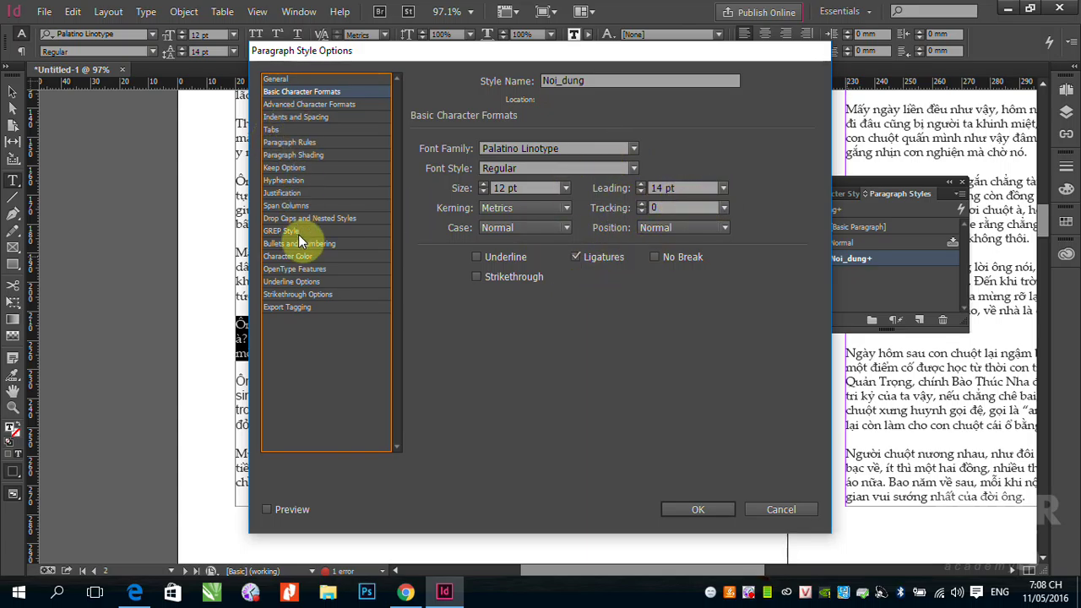
left_click(285, 116)
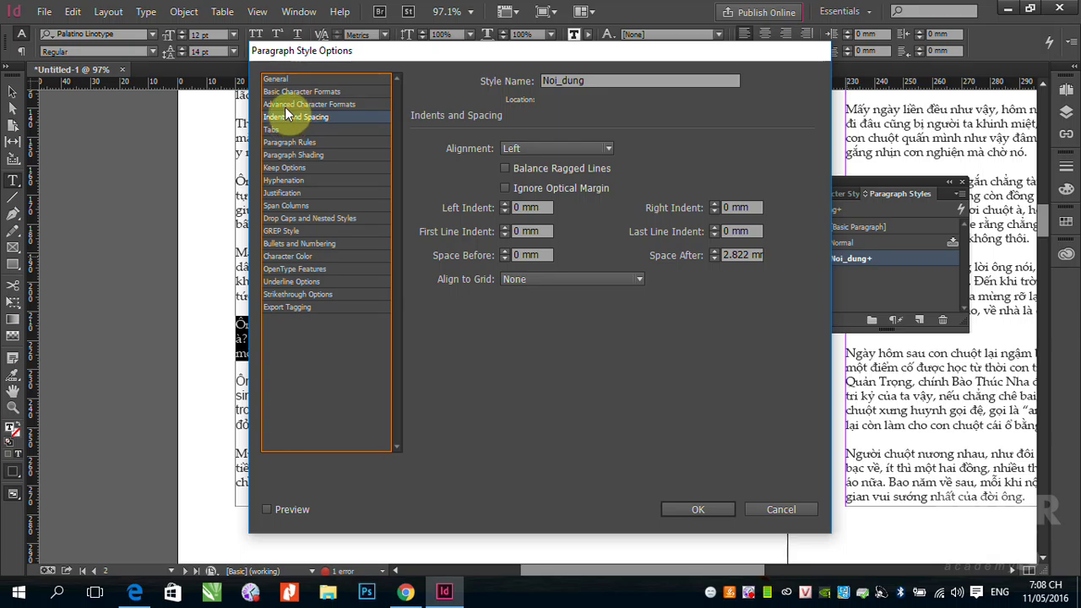
left_click(285, 104)
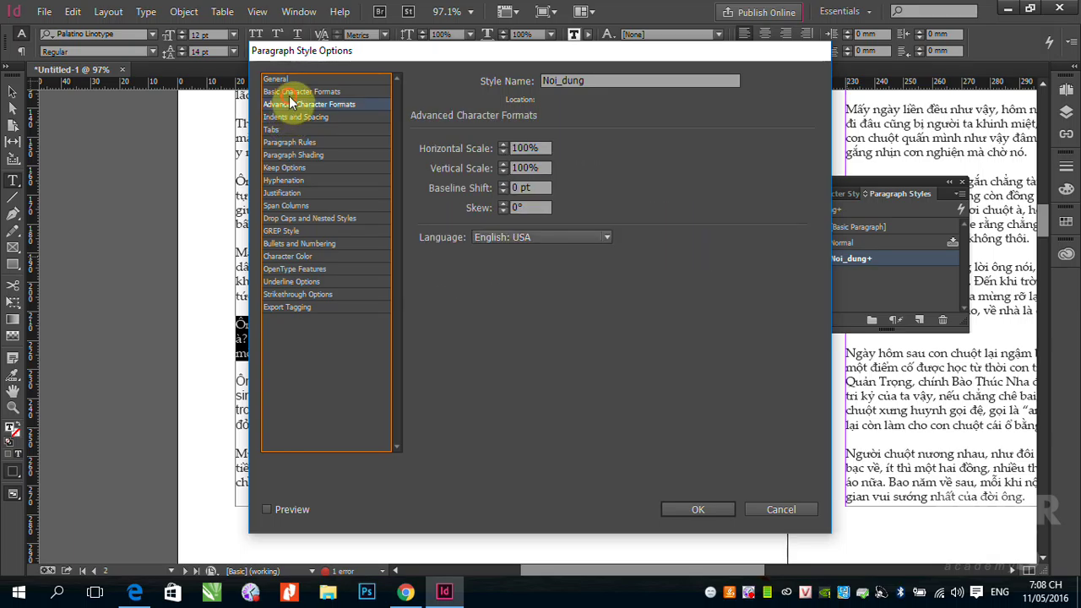
left_click(289, 94)
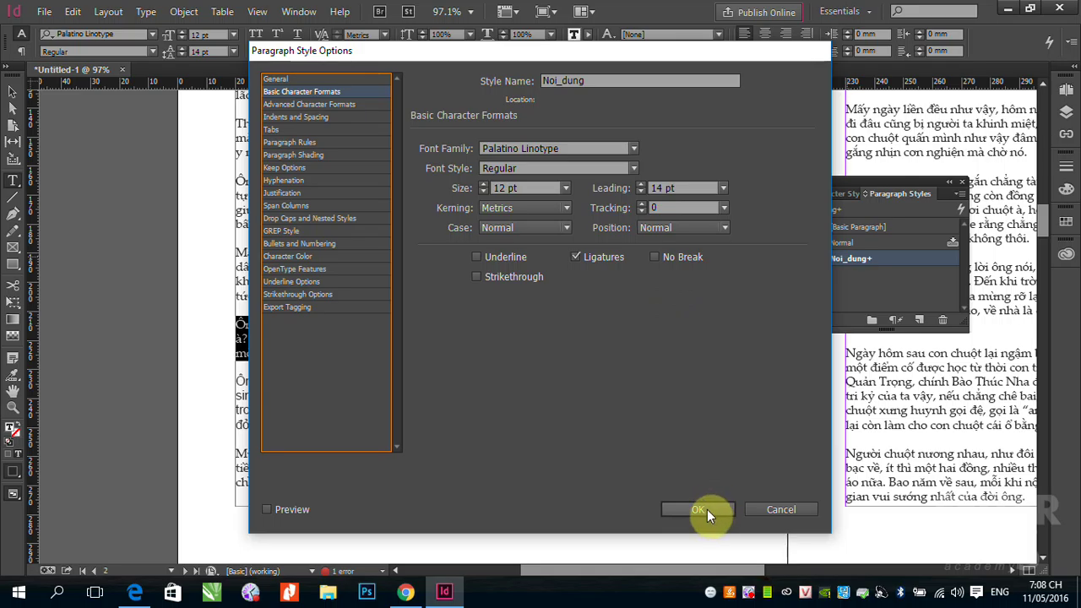
left_click(667, 509)
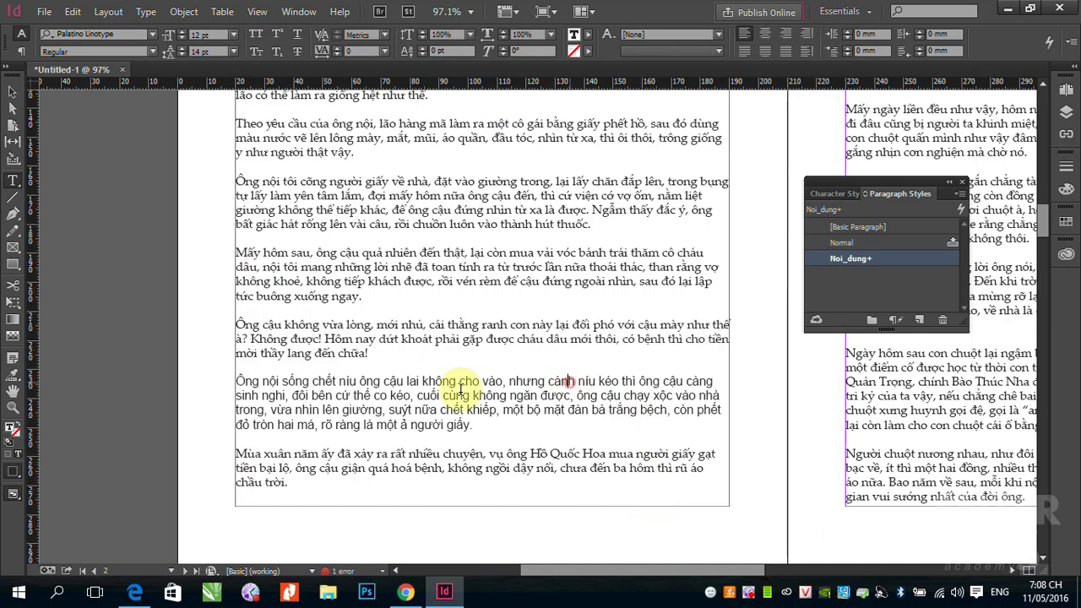
left_click(889, 484)
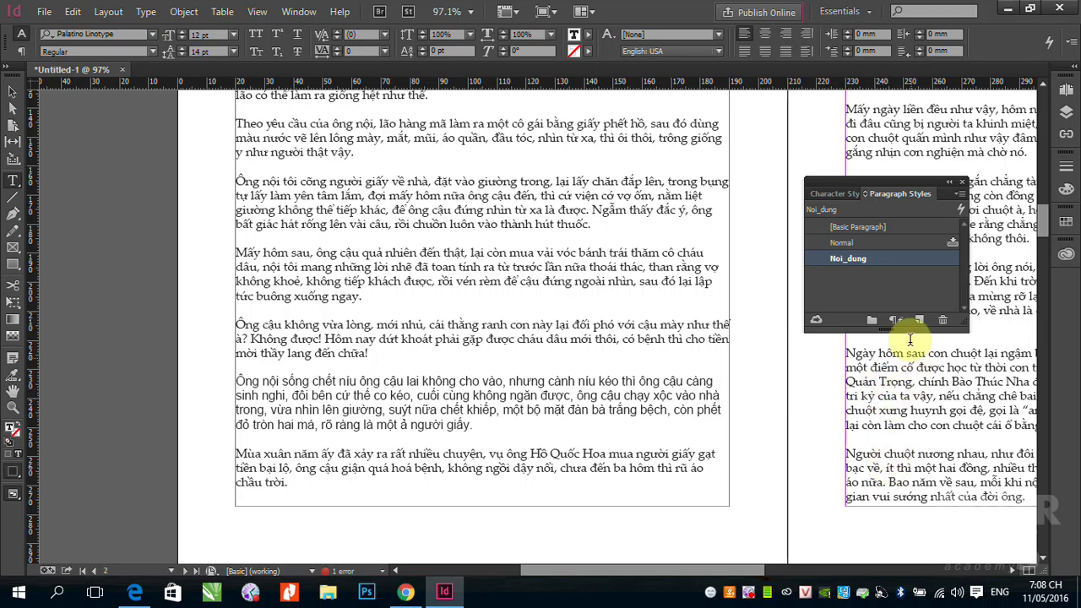
left_click(891, 475)
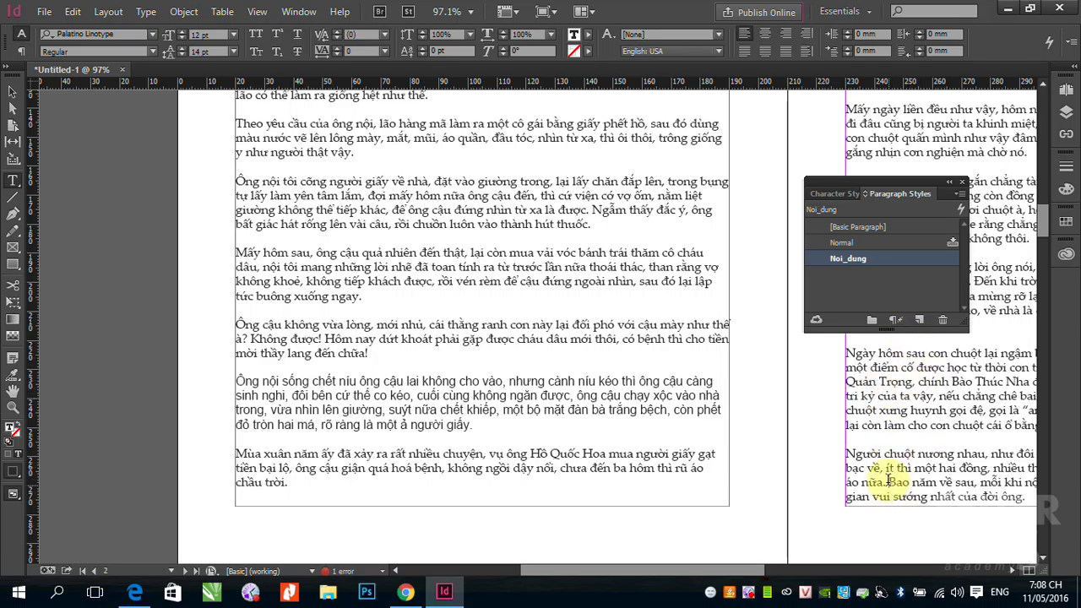
left_click(914, 466)
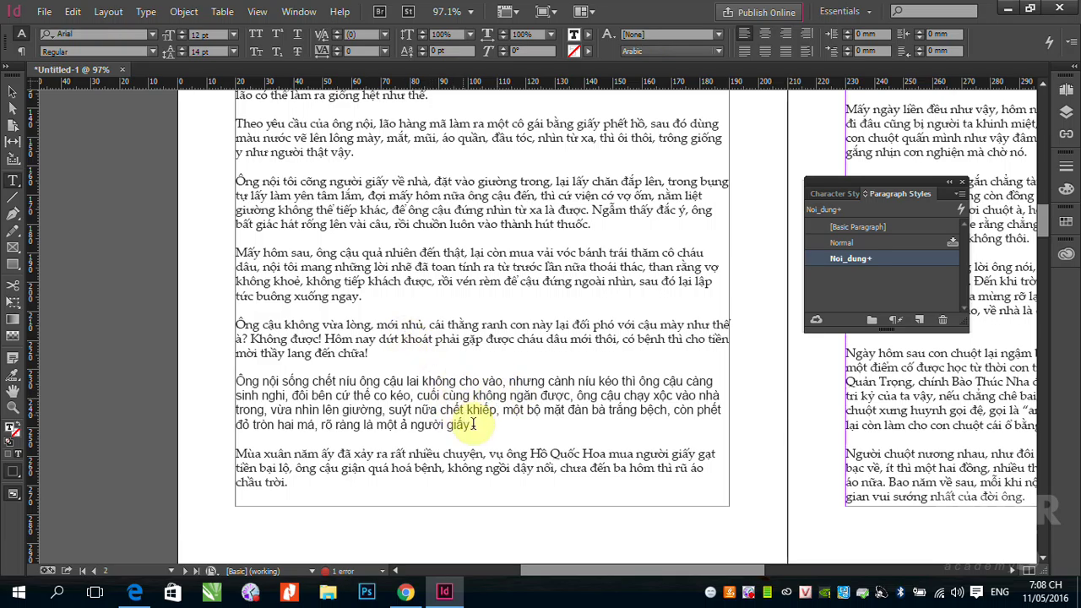
left_click_drag(475, 426, 230, 382)
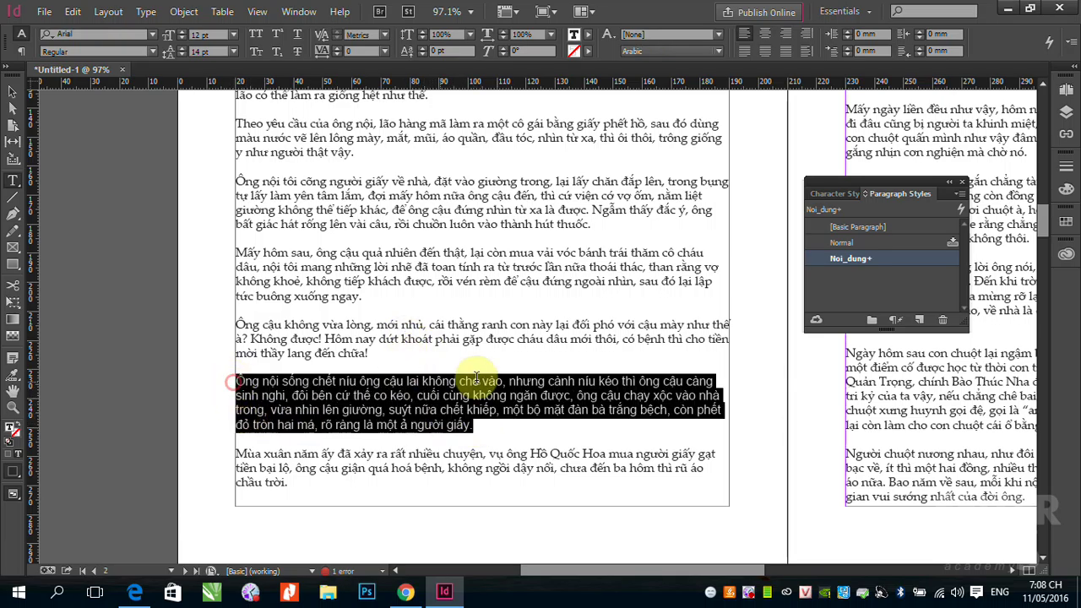
left_click(153, 38)
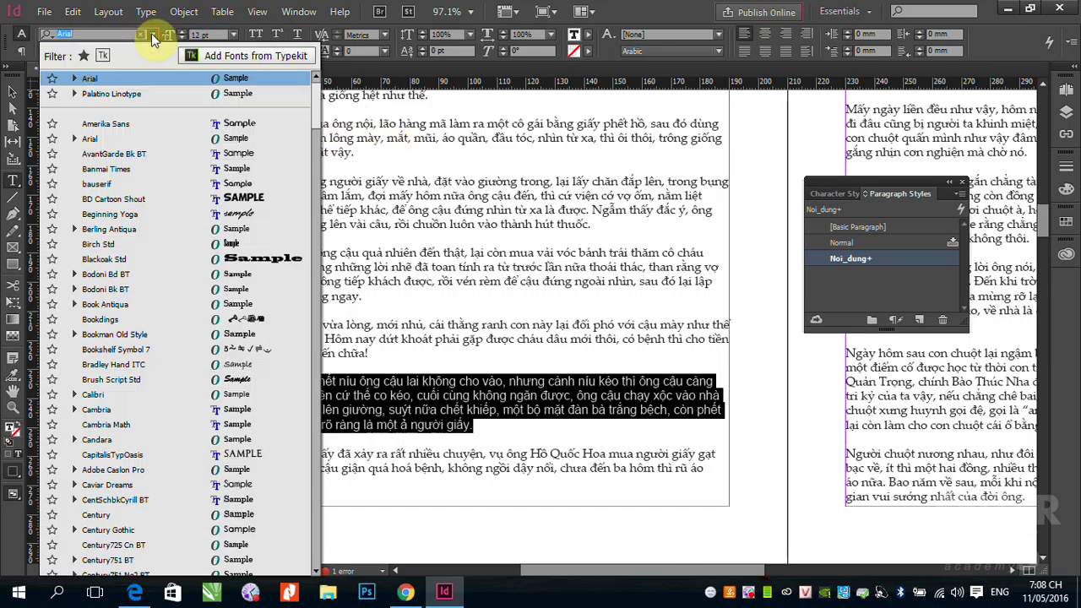
left_click(114, 94)
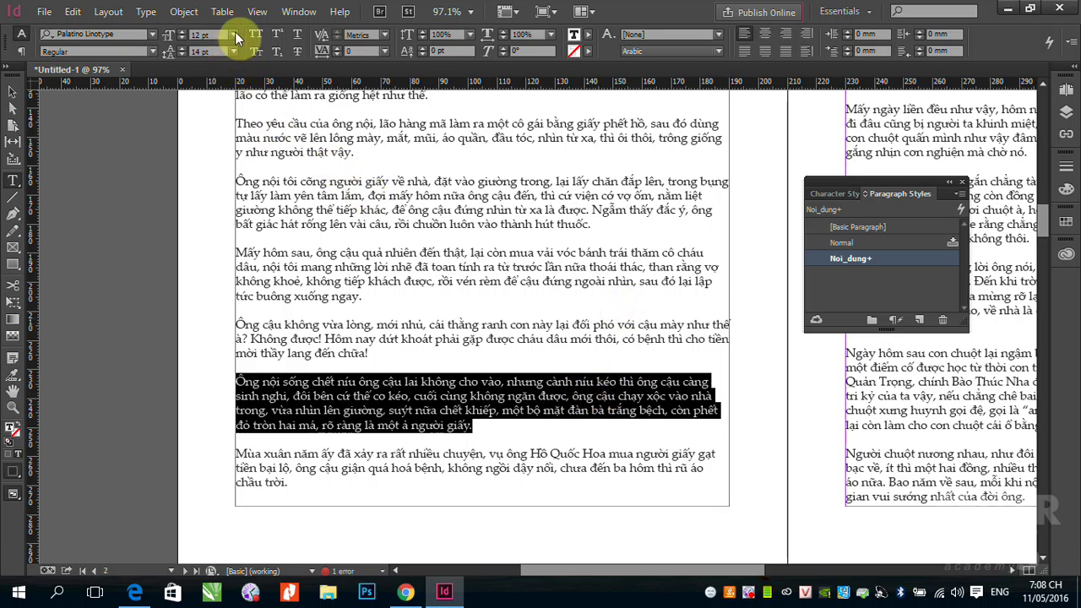
left_click(234, 34)
left_click(236, 32)
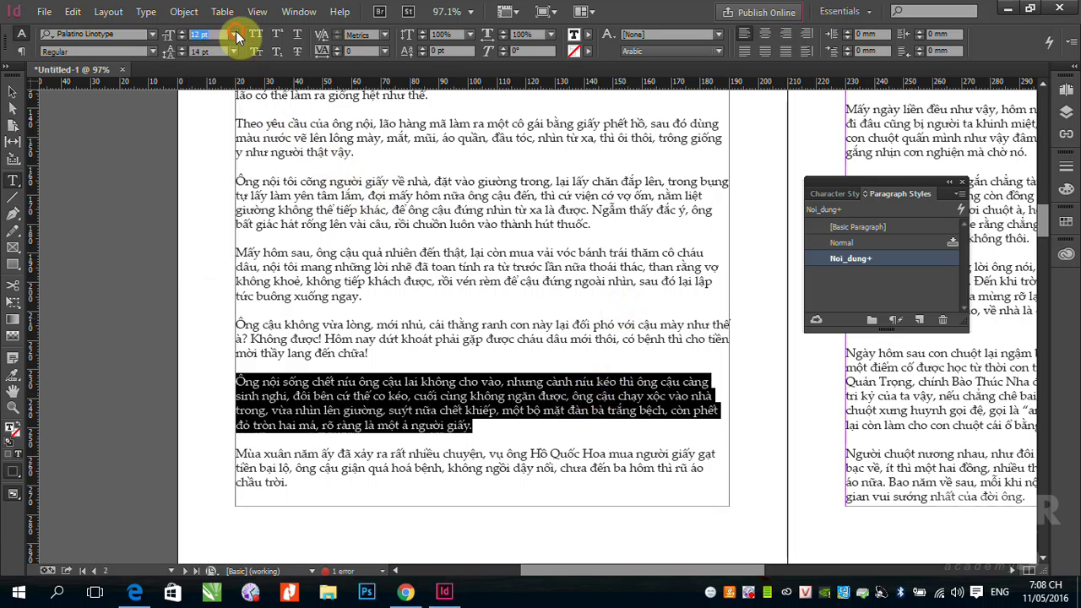
left_click(236, 50)
left_click(226, 66)
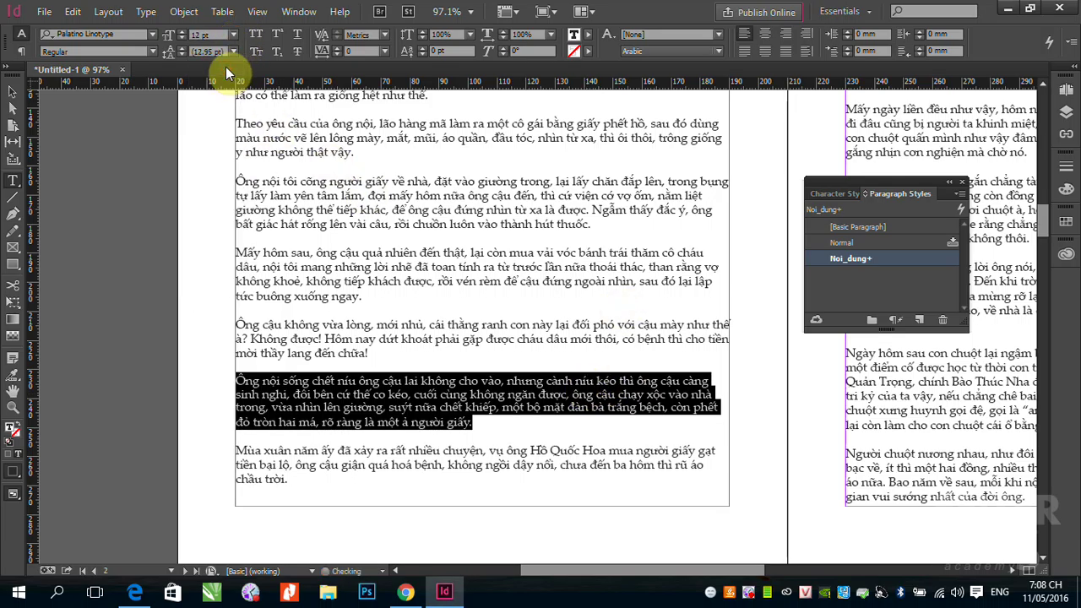
left_click(548, 341)
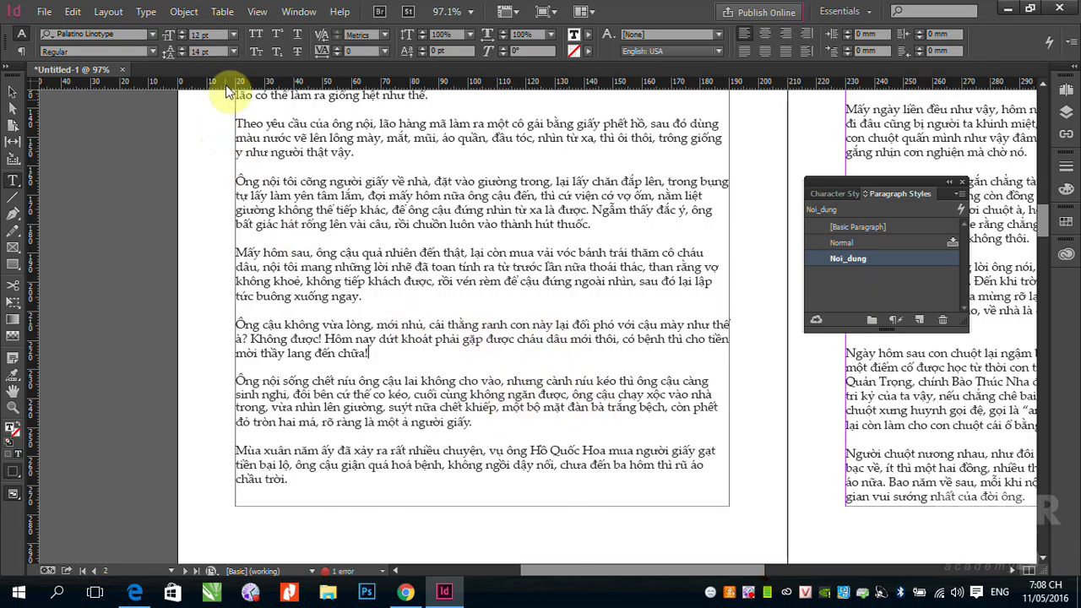
left_click(354, 339)
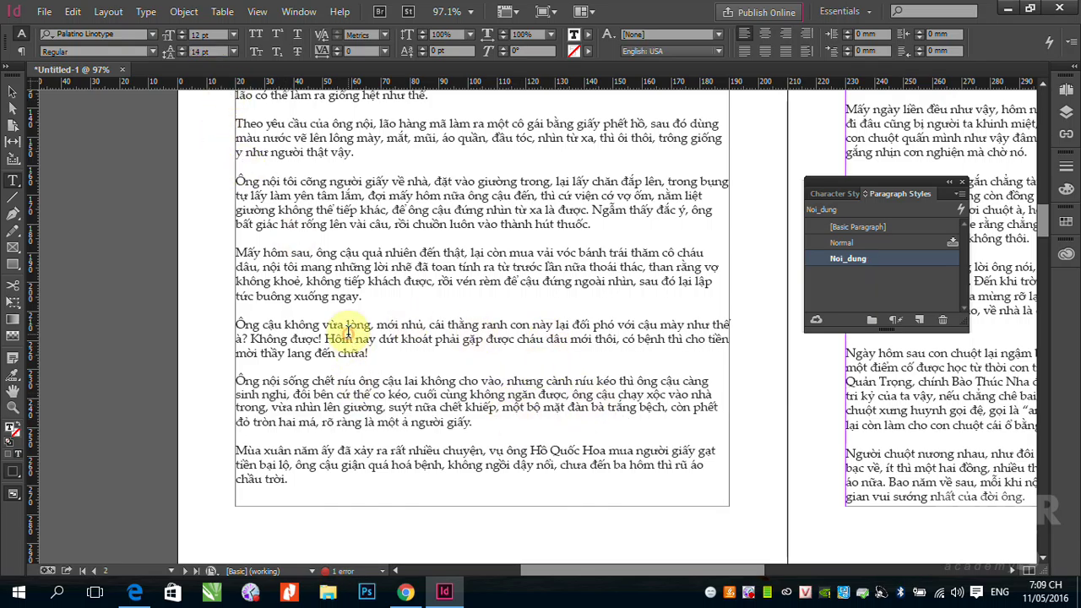
left_click(351, 416)
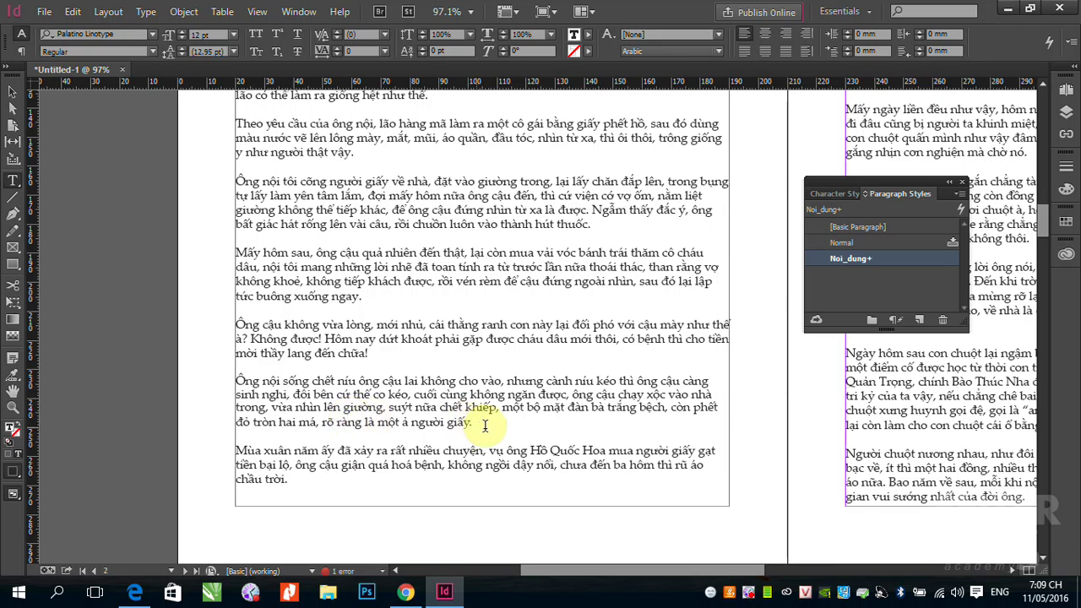
left_click_drag(495, 426, 234, 379)
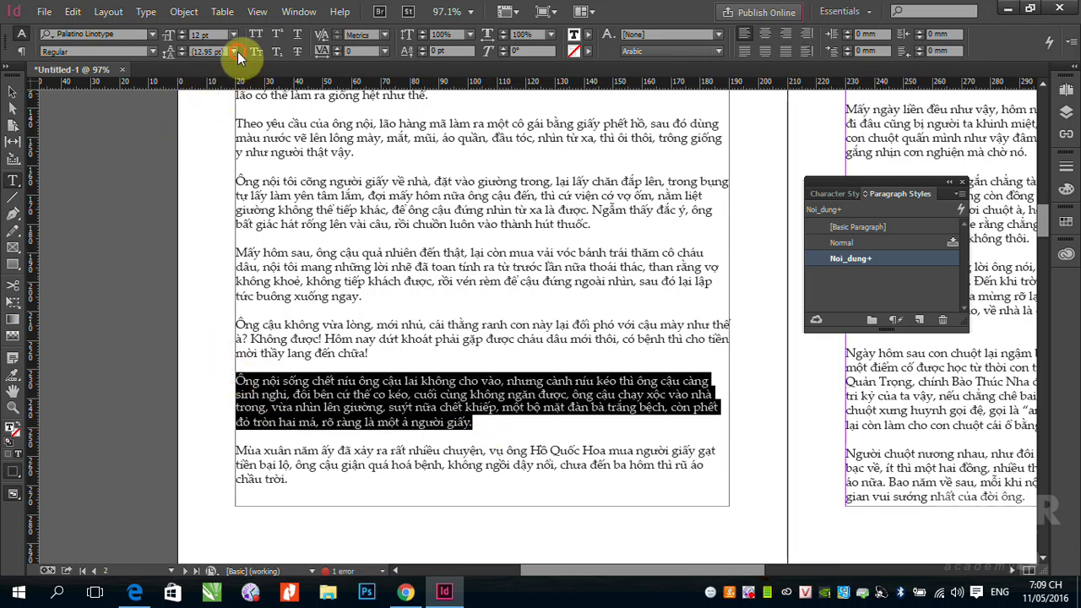
left_click(237, 51)
left_click(222, 71)
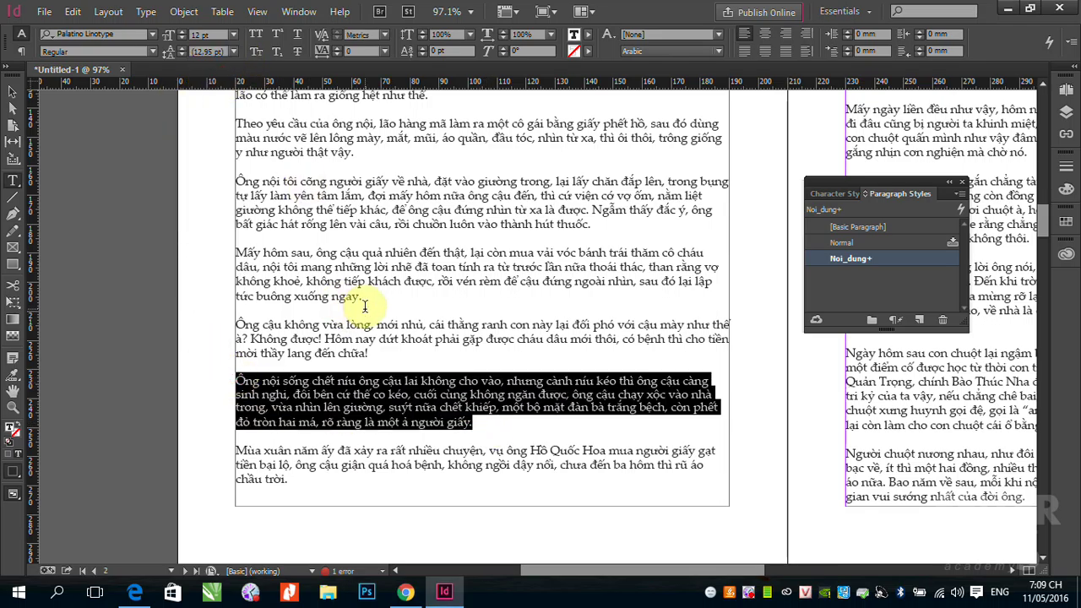
left_click(13, 91)
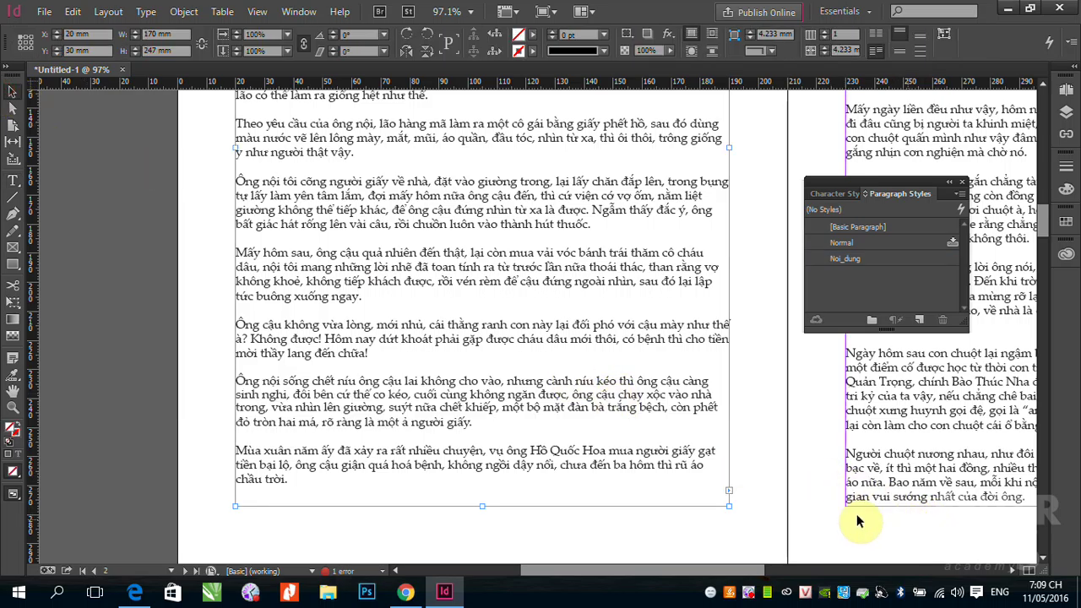
Pause the BB FlashBack recording, then select the story frame and zoom out in InDesign
right_click(445, 595)
left_click(635, 531)
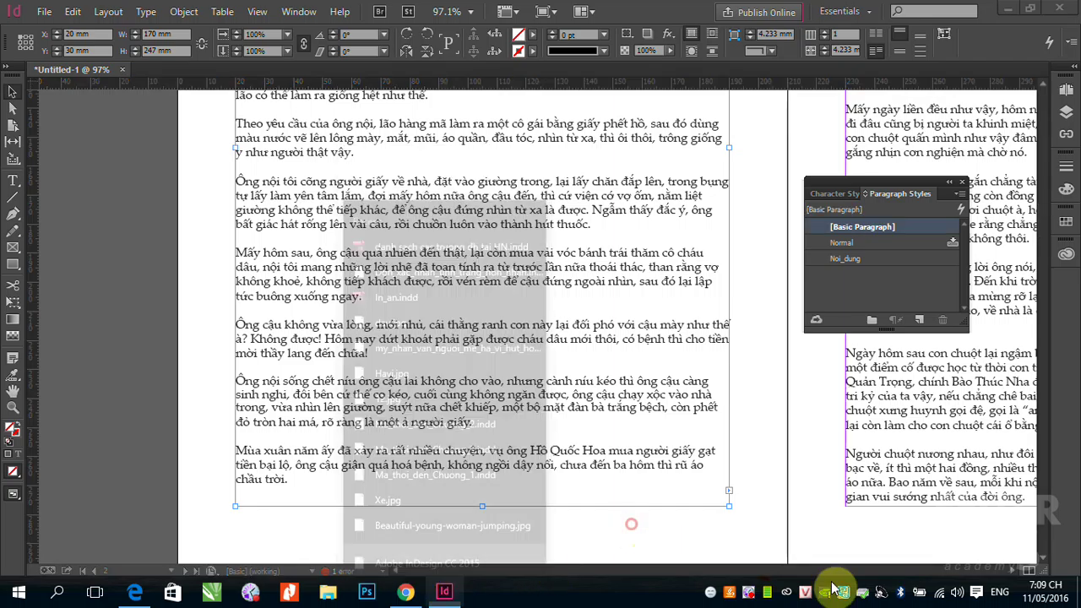
right_click(766, 593)
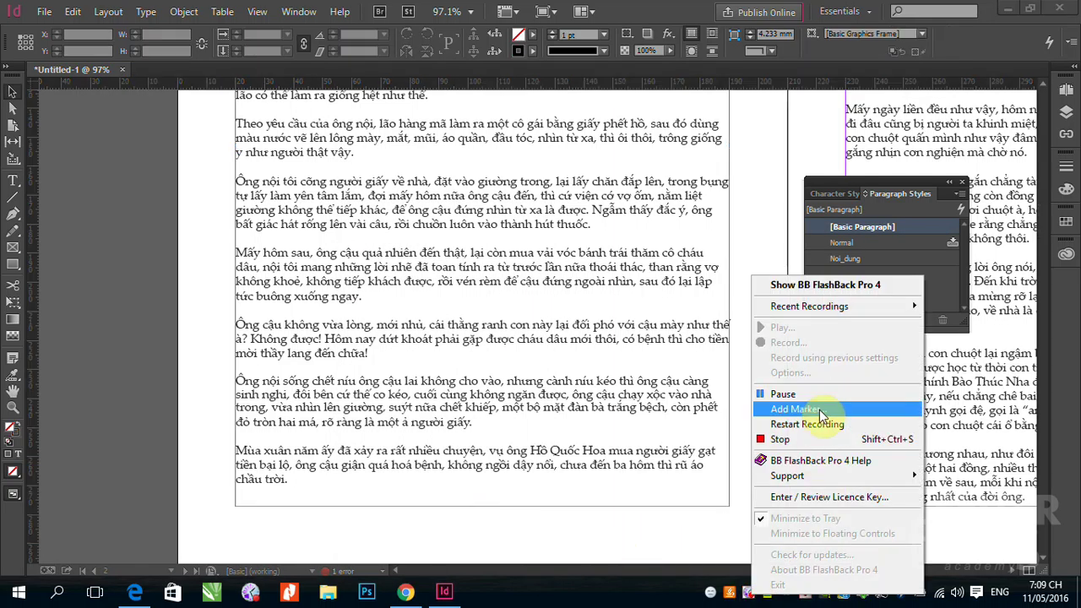
left_click(783, 395)
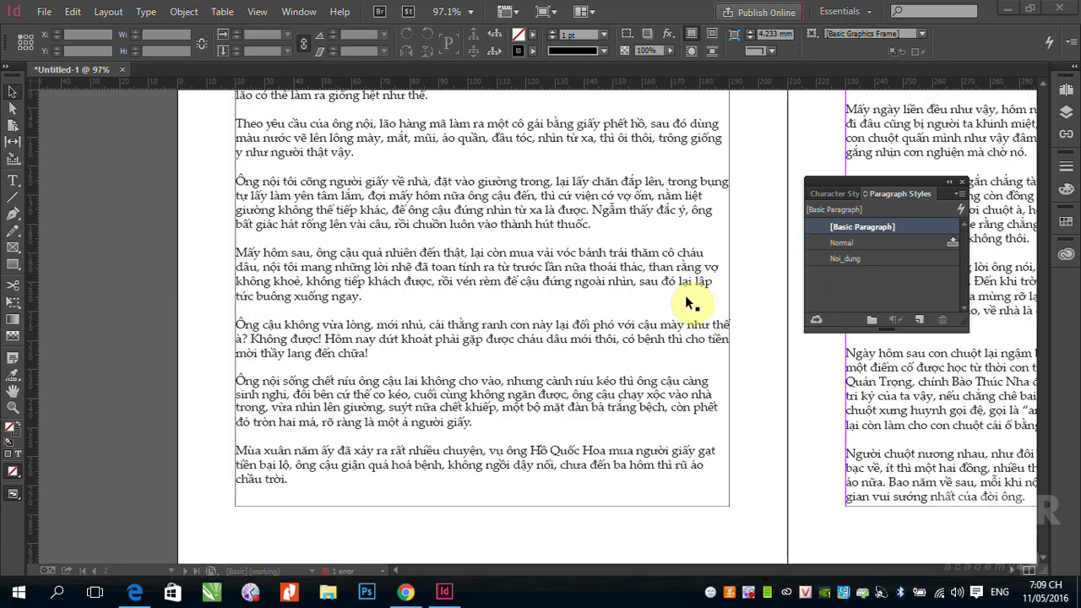
left_click(647, 313)
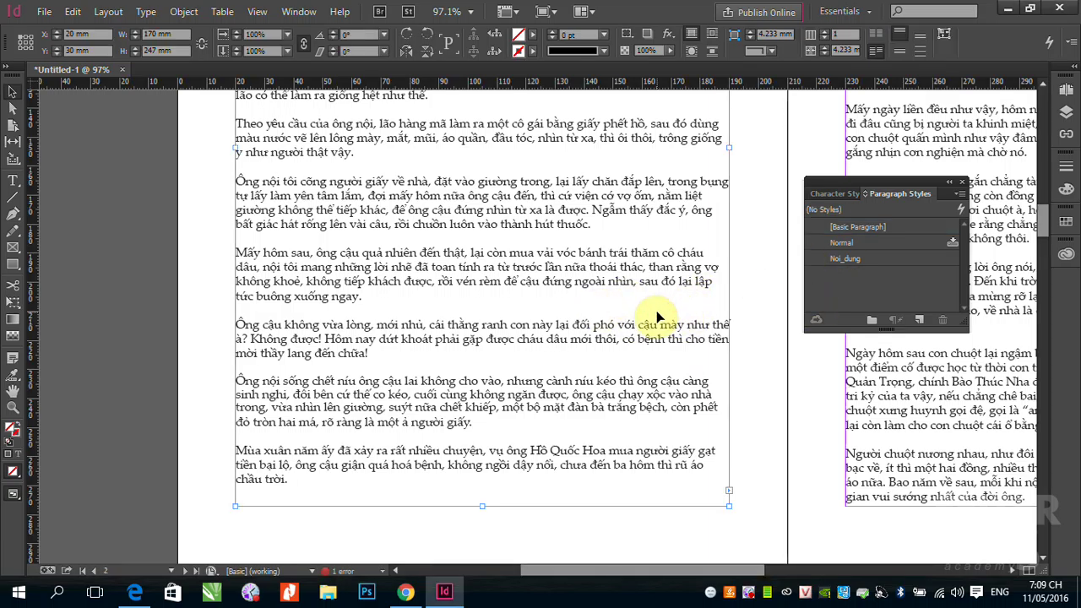
key("ctrl+minus")
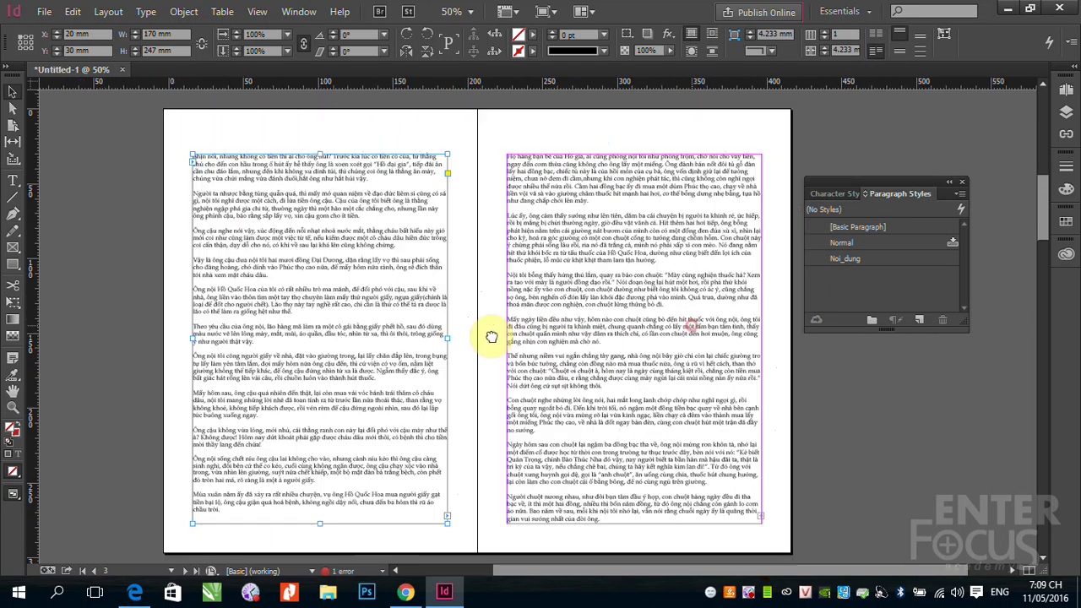
key("ctrl+minus")
left_click_drag(495, 336, 485, 336)
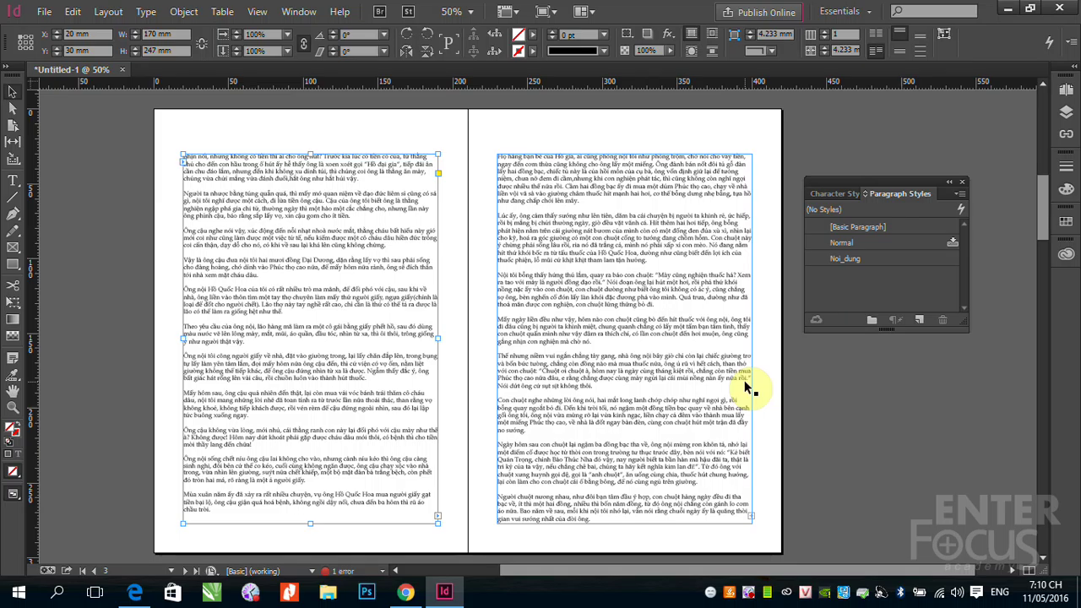
Fit the first page, zoom into its top, and select the 'Vào truyện' heading line
left_click(13, 180)
scroll(427, 393, "up", 5)
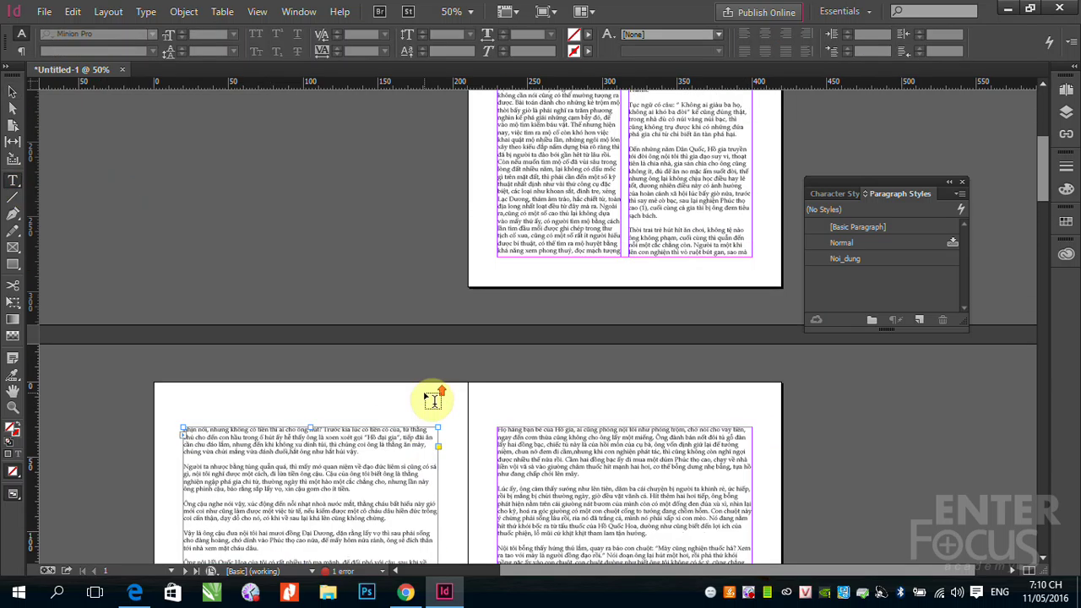
key("ctrl+0")
left_click_drag(468, 135, 761, 249)
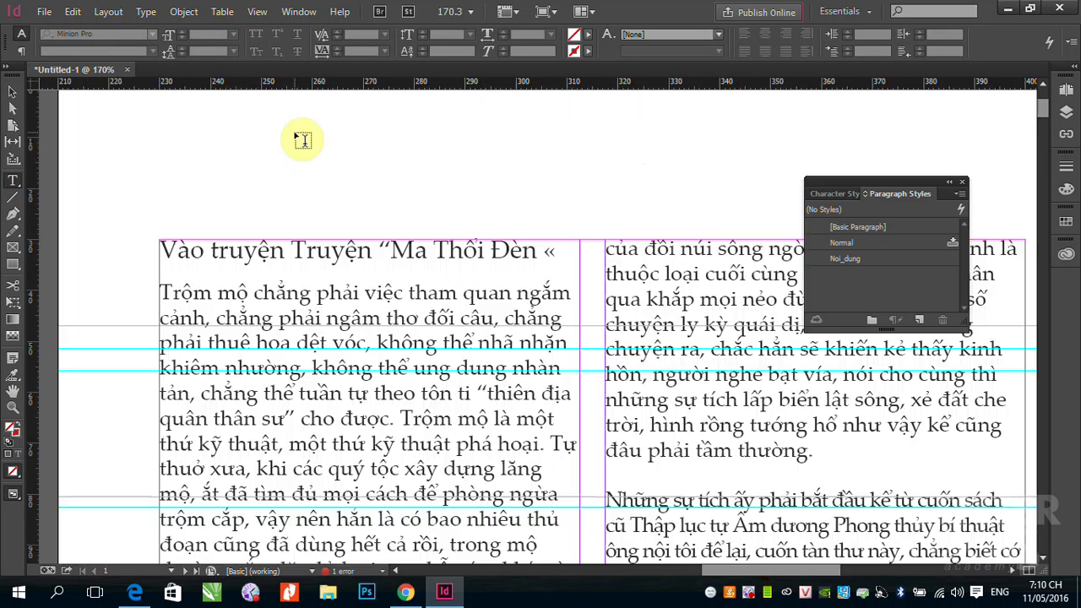
left_click_drag(159, 250, 575, 272)
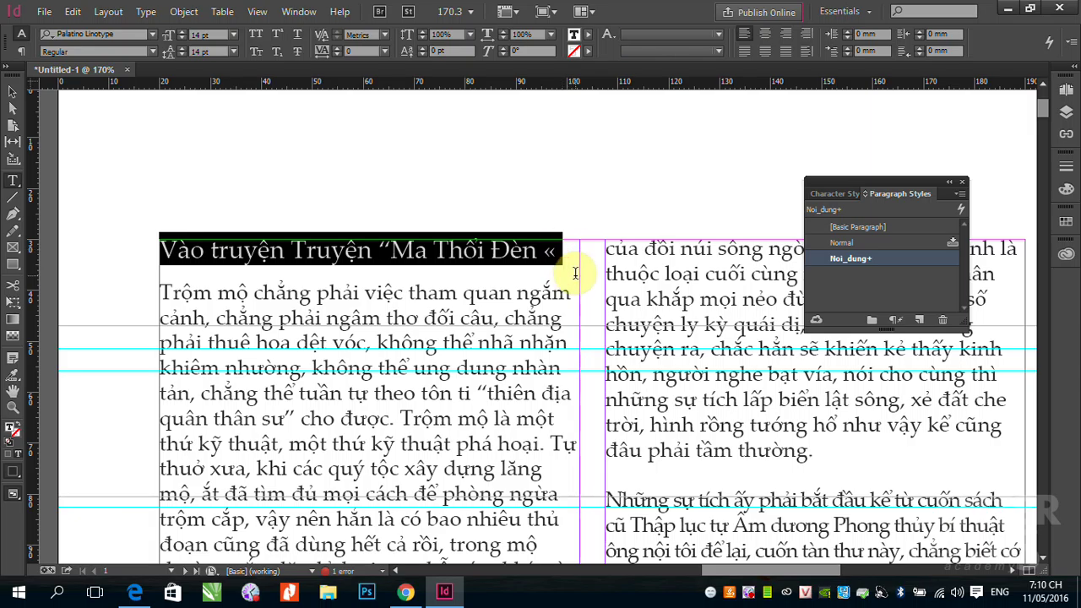
Insert a blank paragraph below the opening heading and set the heading to 18 pt
left_click(164, 279)
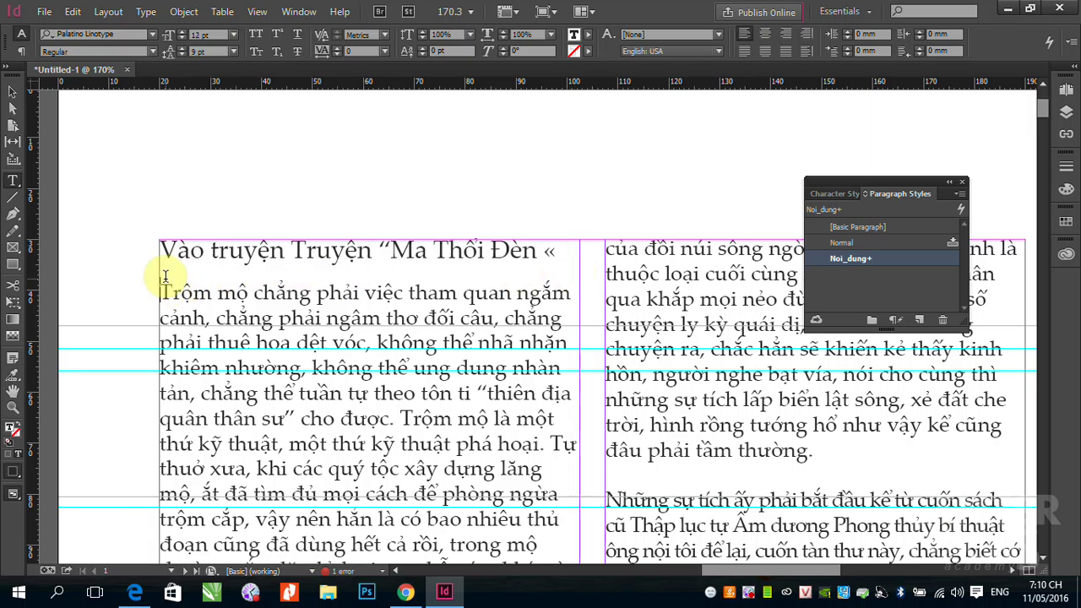
key("Return")
left_click_drag(162, 249, 577, 251)
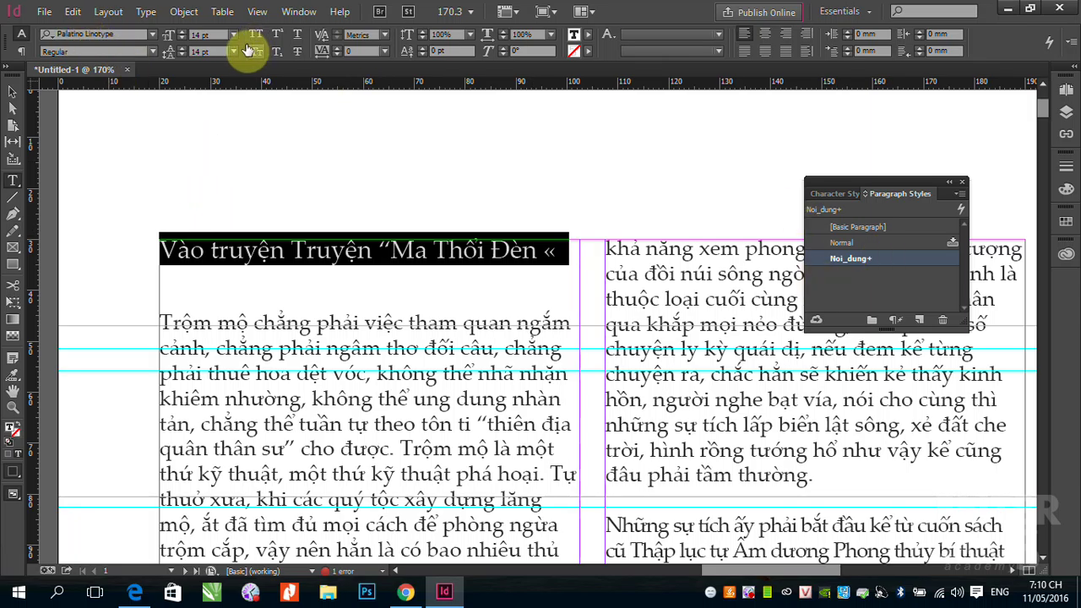
left_click(233, 34)
left_click(221, 175)
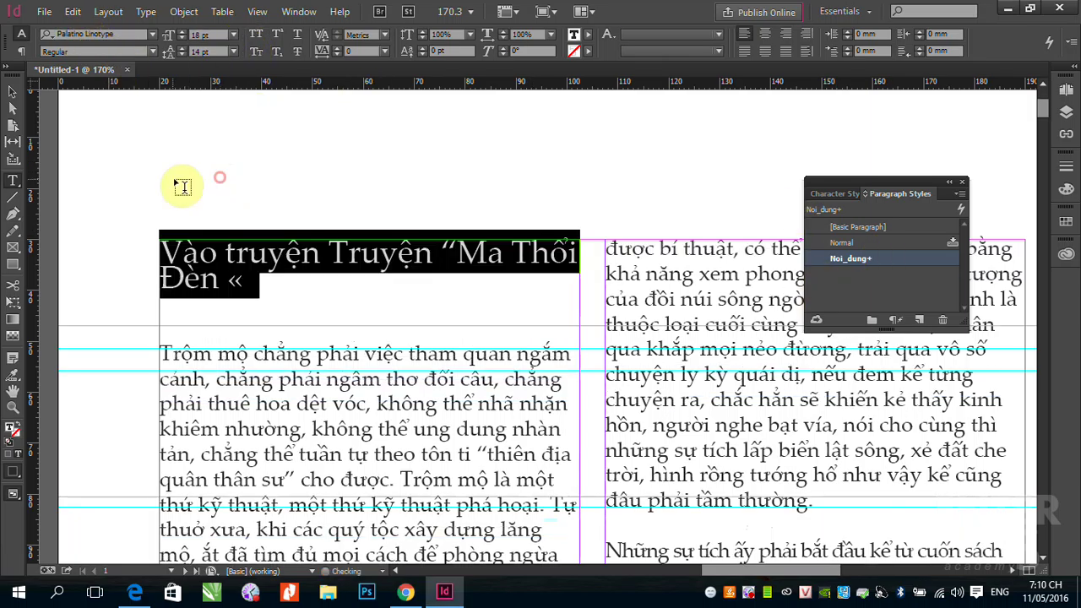
Create a new paragraph style from the heading and name it CHUONG
left_click_drag(259, 284, 150, 241)
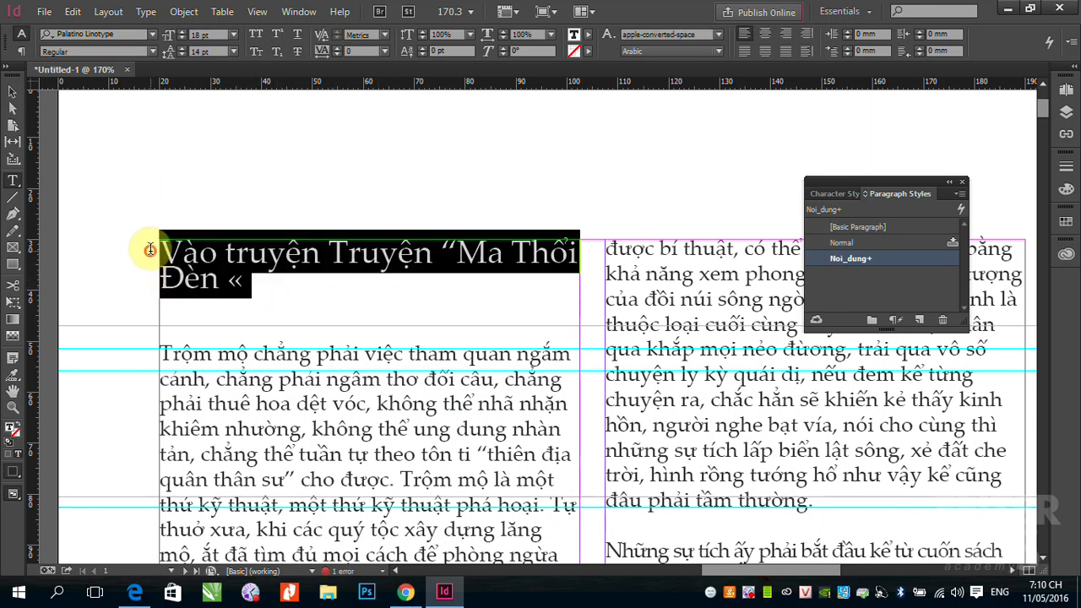
left_click(921, 320)
left_click(855, 273)
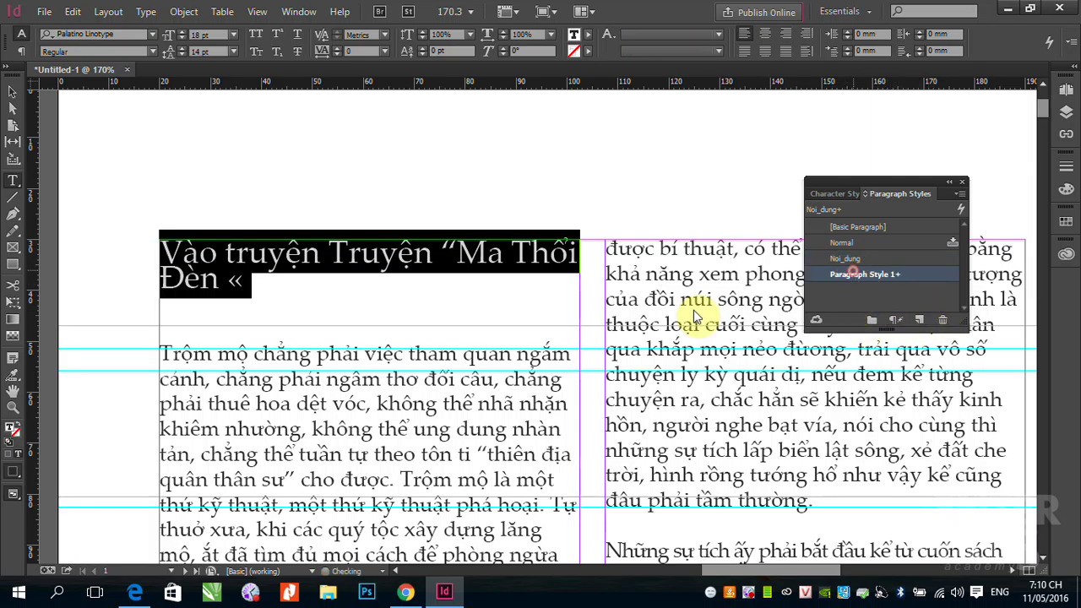
type("CHUONG")
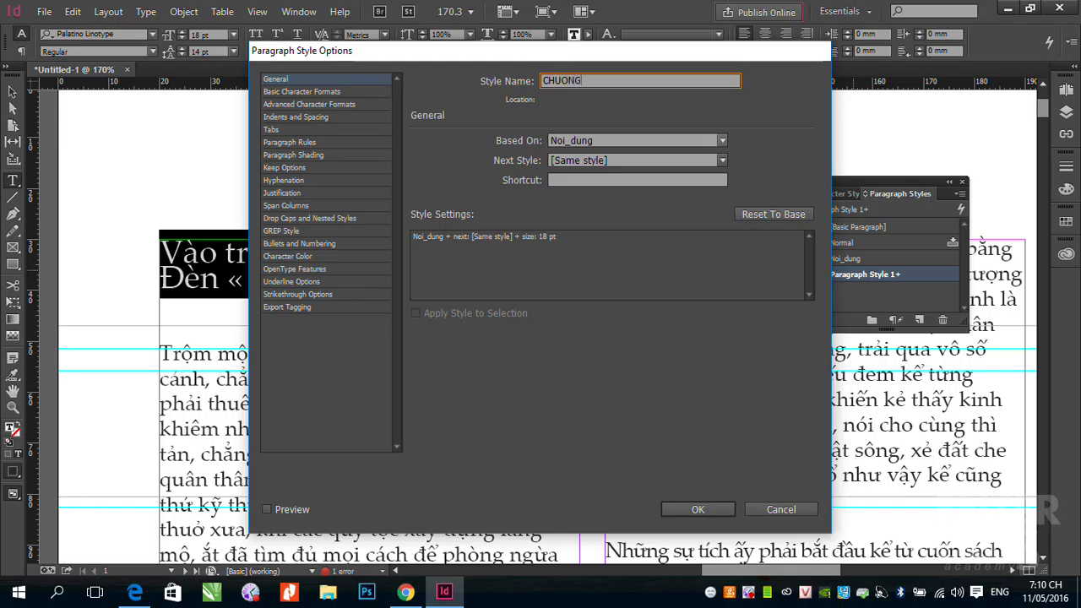
key("Return")
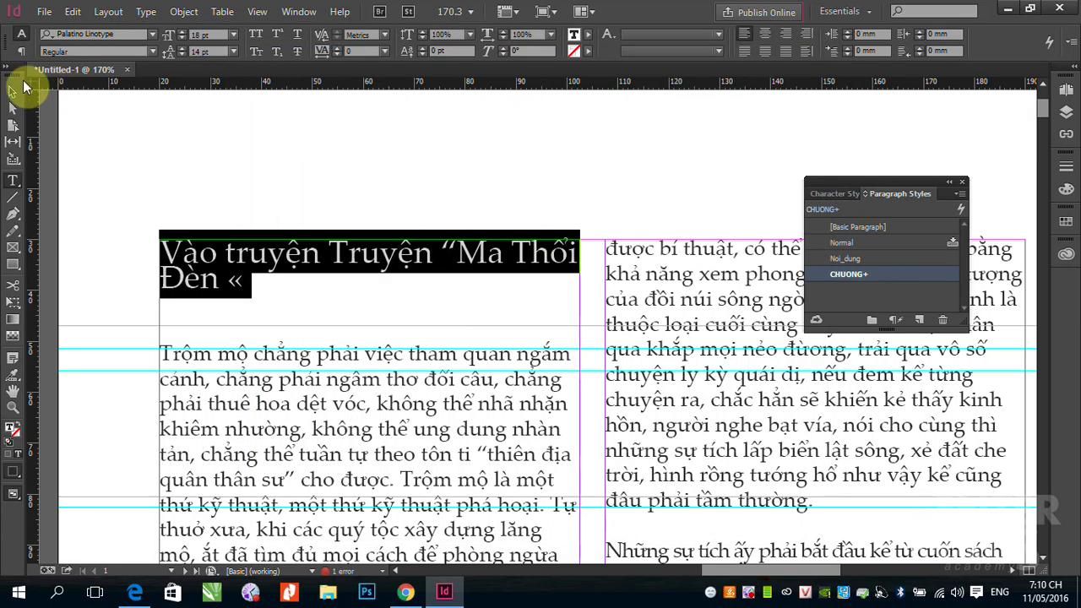
Split 'Đến những năm Dân Quốc, Hồ gia truyền' into its own line with a blank line above
left_click(12, 91)
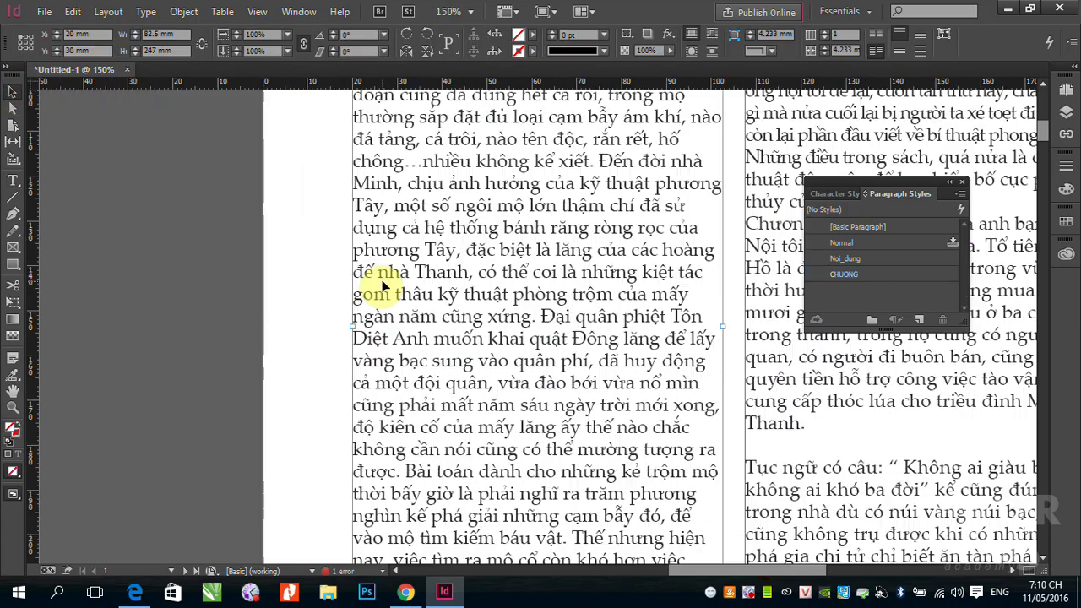
scroll(382, 287, "up", 2)
key("ctrl+minus")
key("ctrl+minus")
key("ctrl+minus")
key("ctrl+minus")
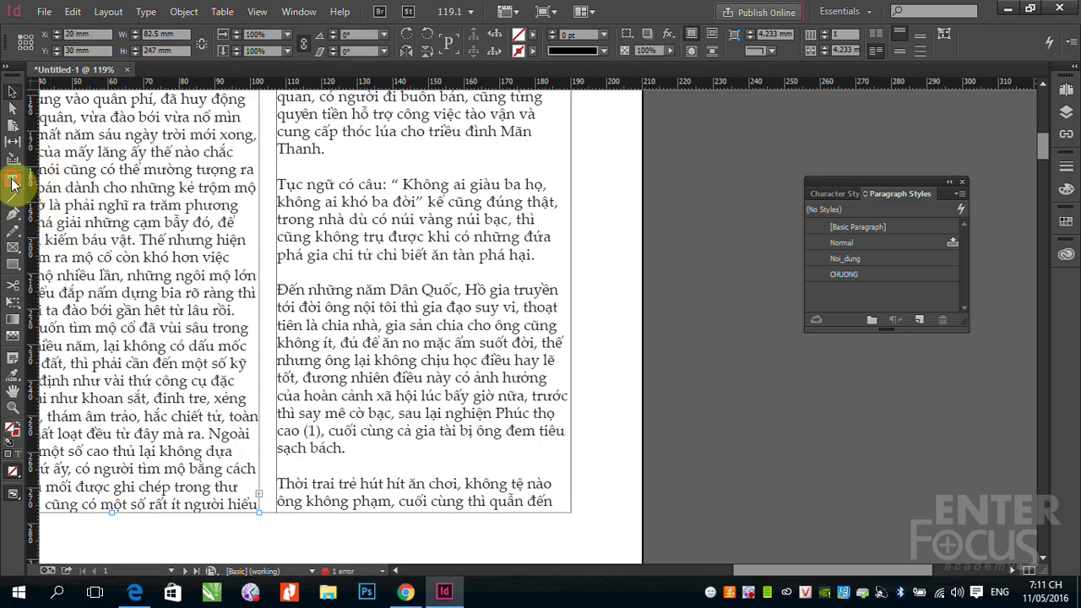
left_click(13, 180)
left_click(557, 289)
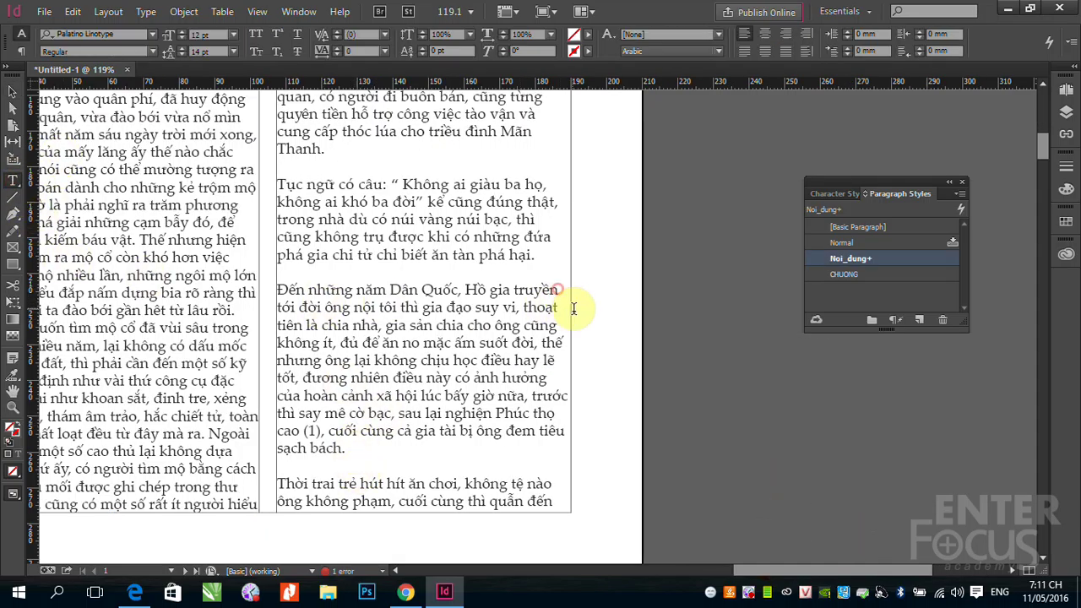
key("Return")
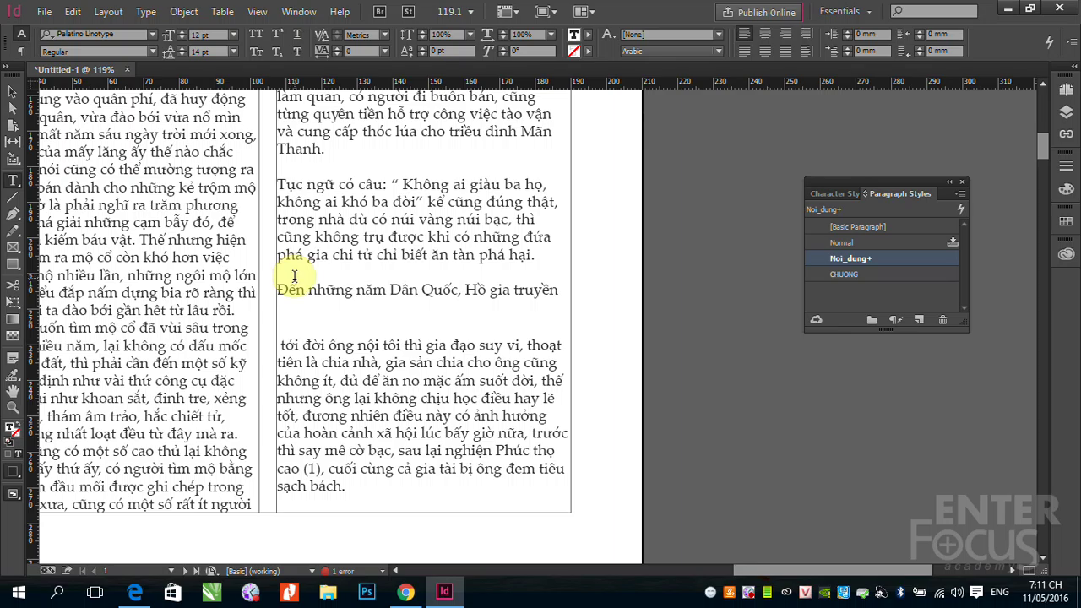
left_click(294, 277)
key("Return")
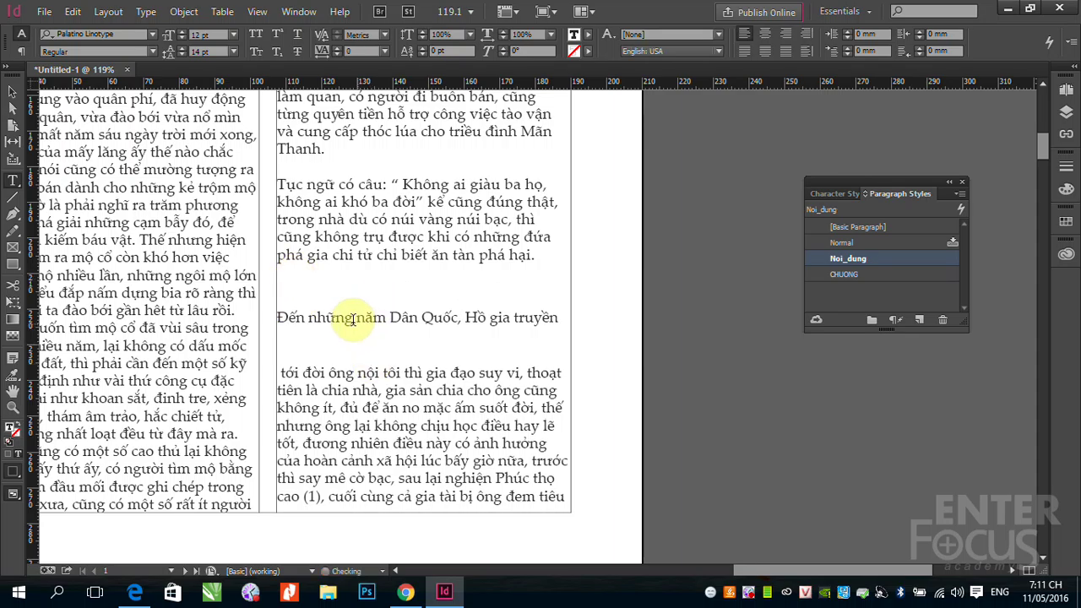
Apply CHUONG to that line, set its leading to Auto, then undo the change
left_click(354, 319)
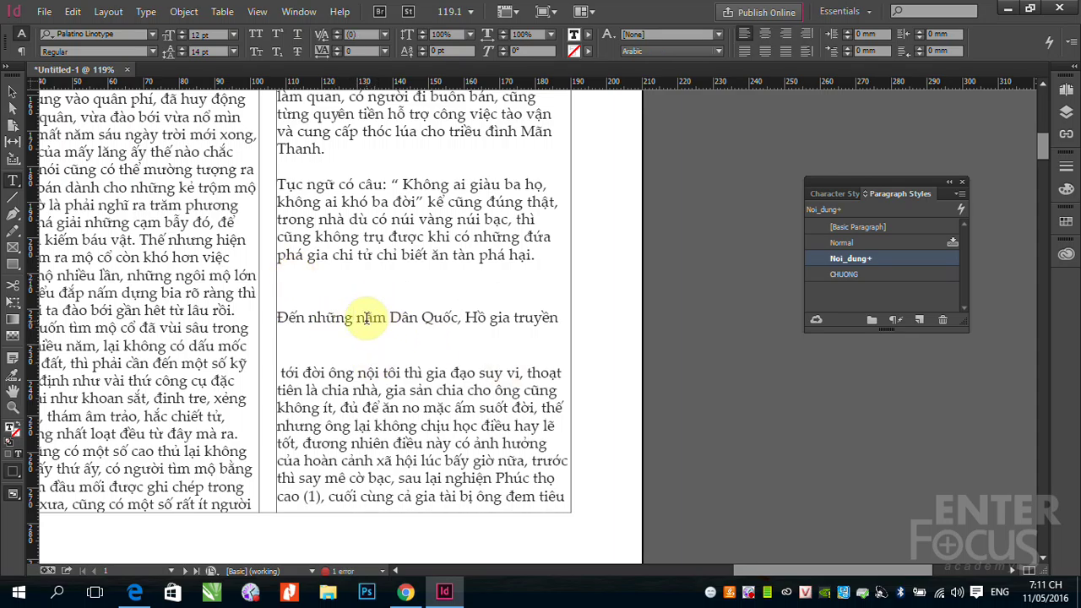
left_click(845, 273)
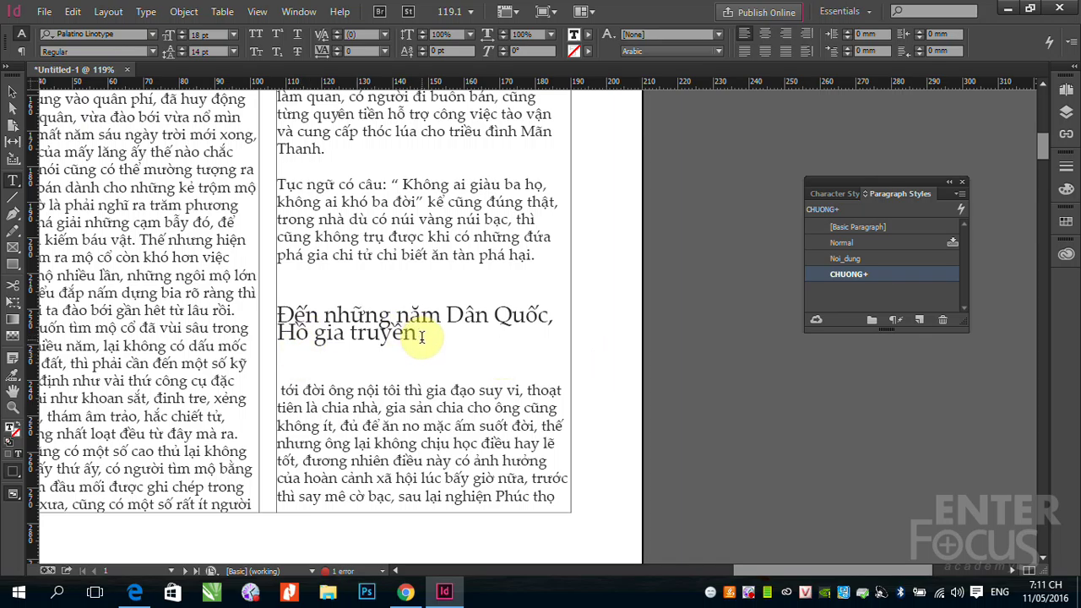
left_click_drag(421, 336, 260, 314)
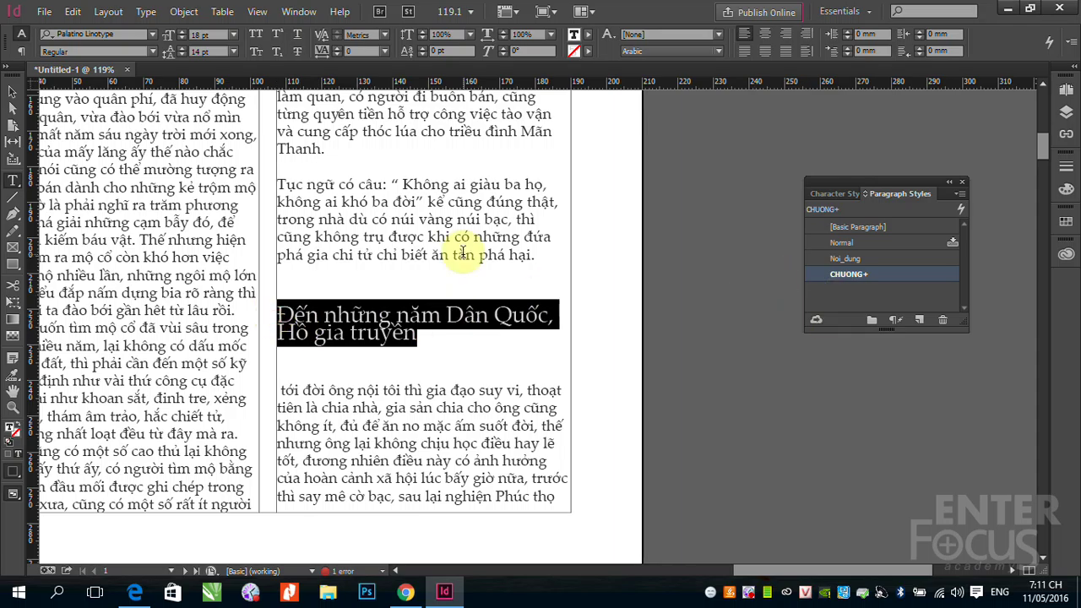
left_click(233, 51)
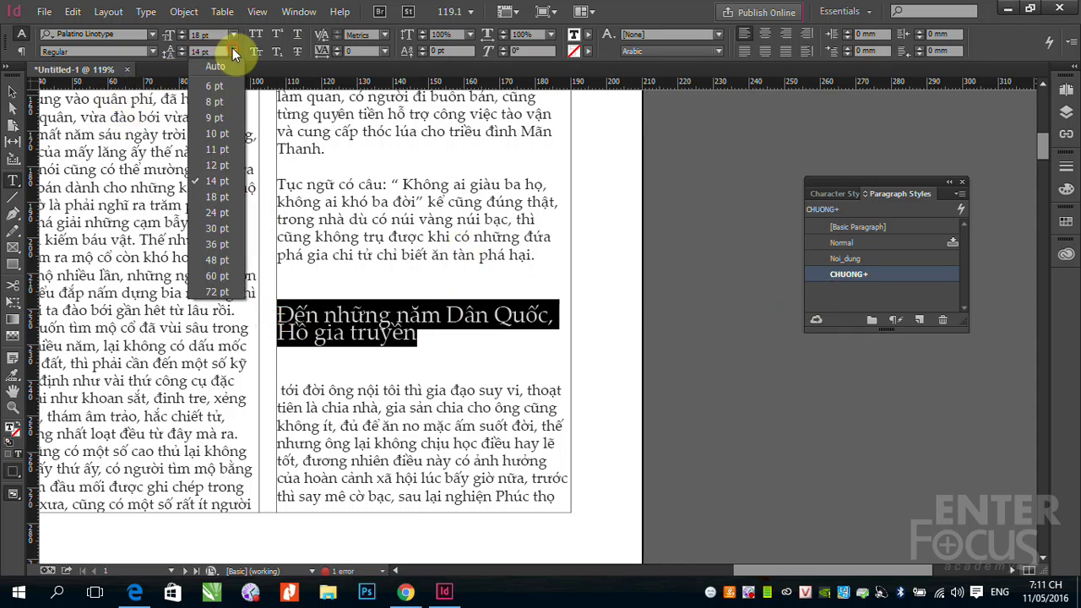
left_click(216, 67)
left_click(411, 363)
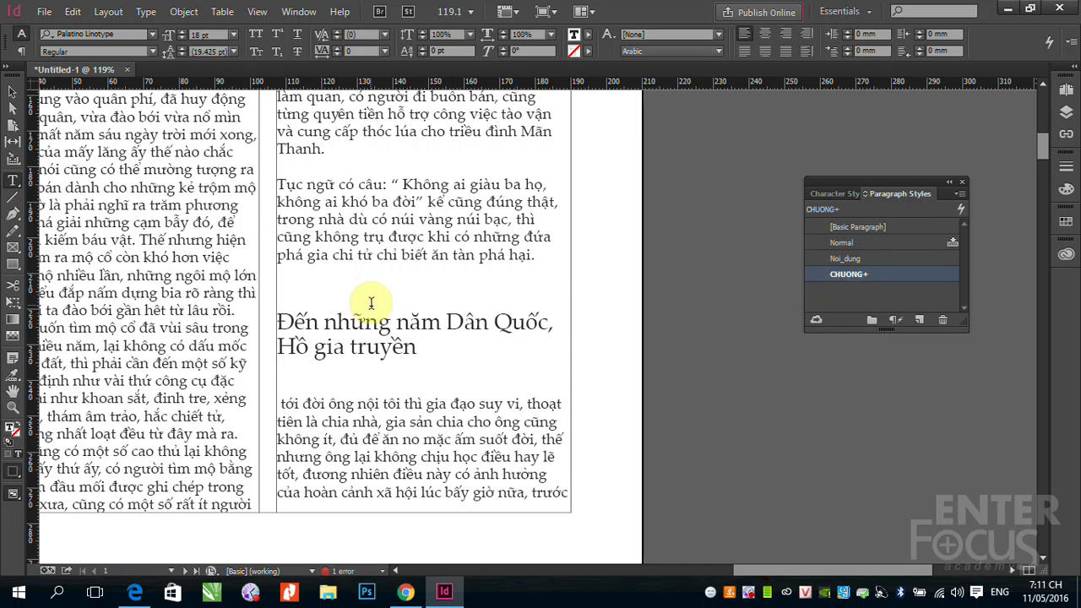
key("ctrl+z")
key("ctrl+z")
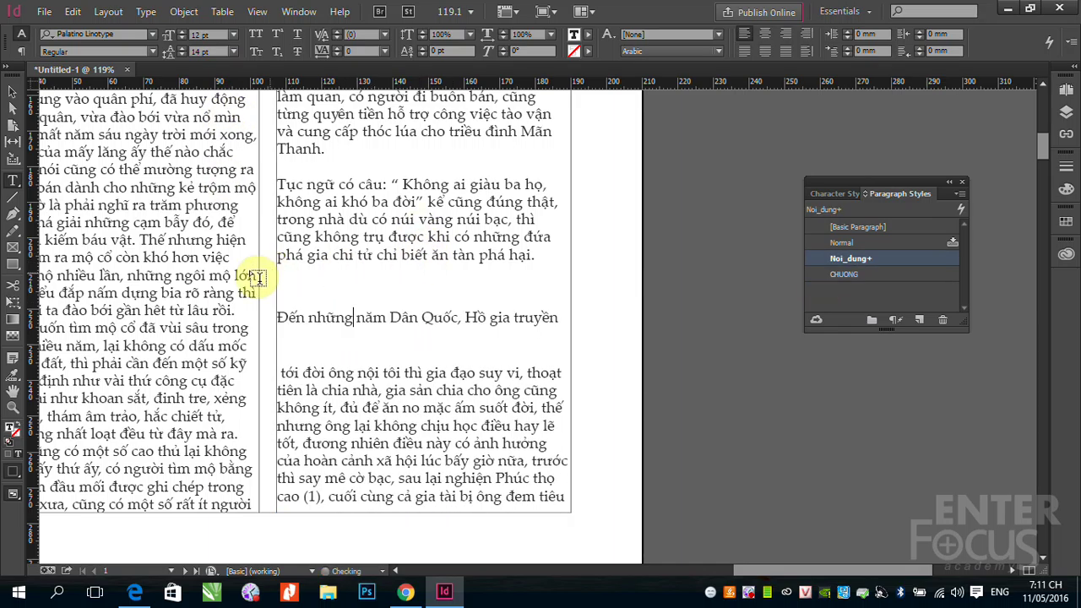
Apply CHUONG to the heading and set the CHUONG style's leading to Auto (19.425 pt)
left_click(849, 277)
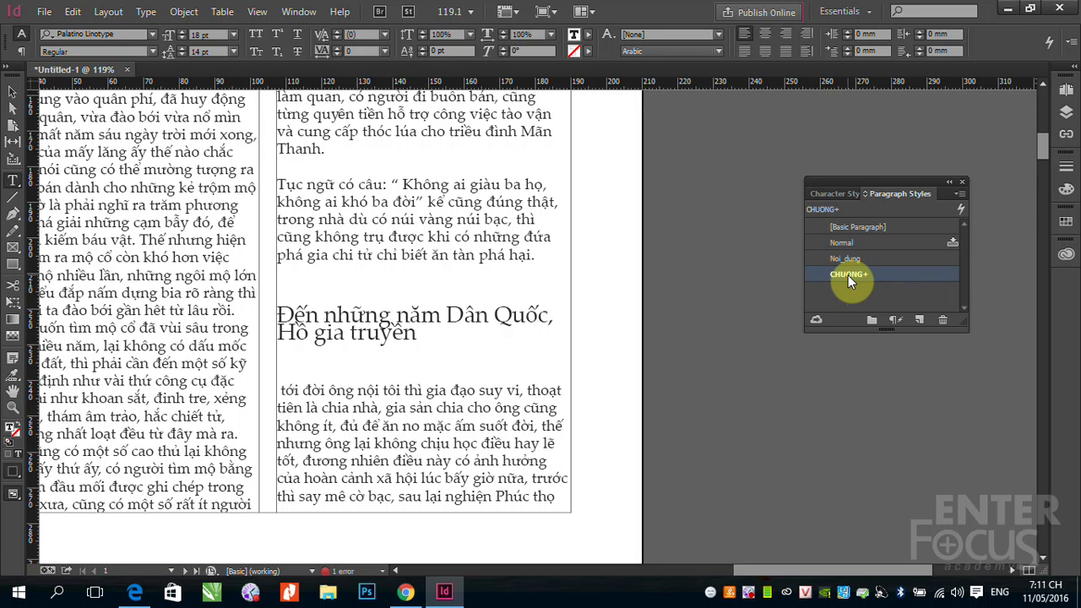
double_click(848, 275)
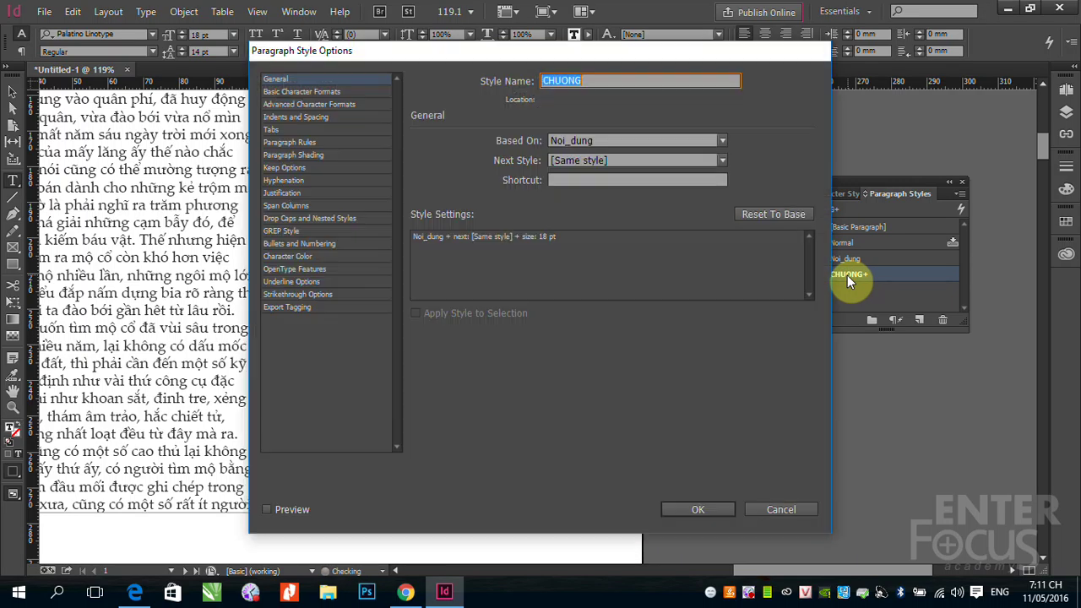
key("Down")
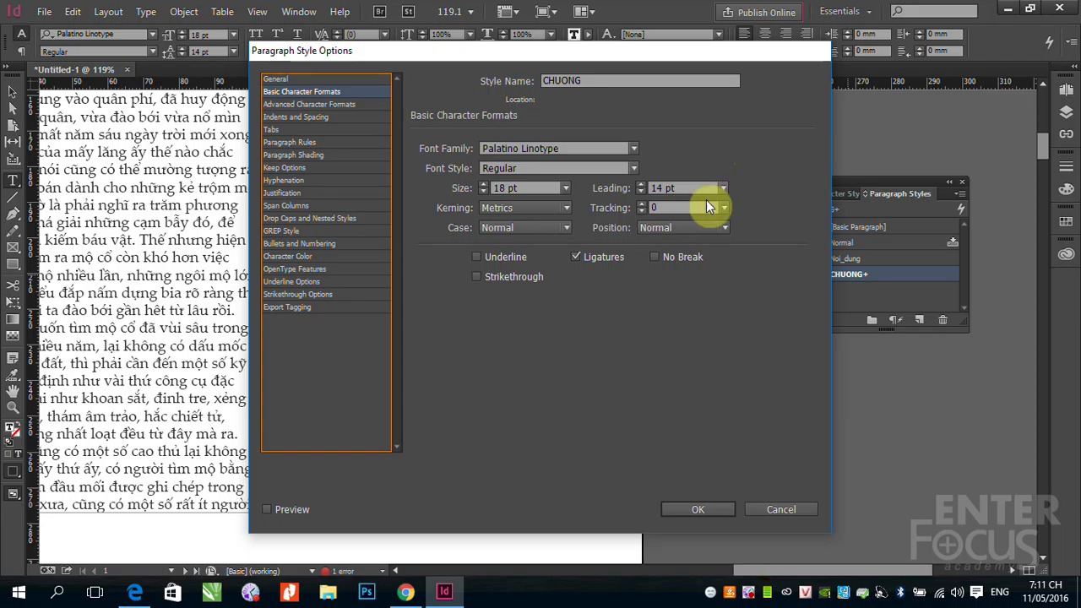
left_click(724, 188)
left_click(696, 207)
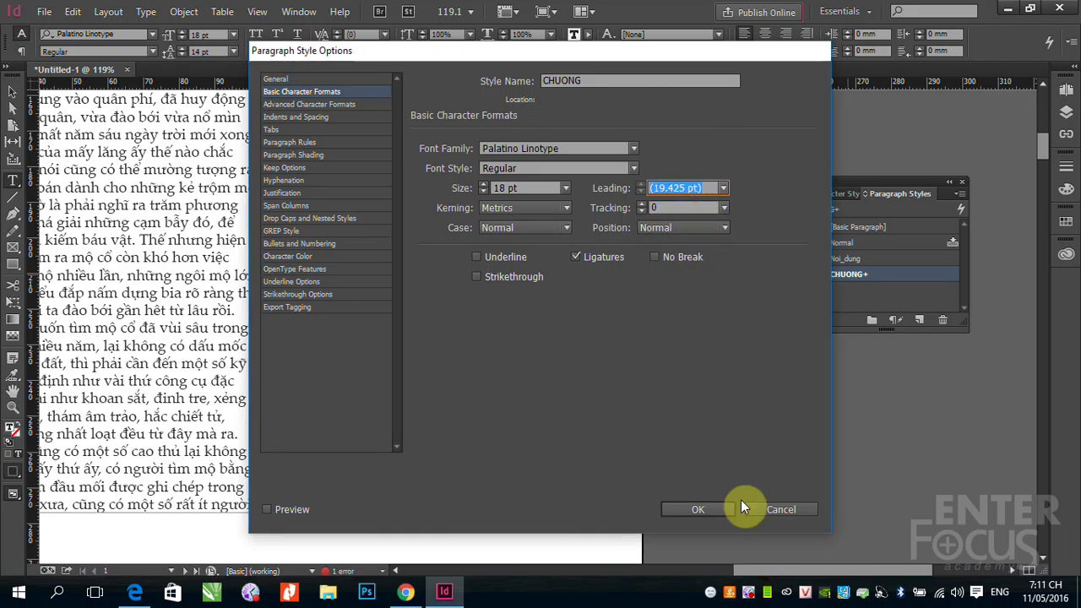
left_click(724, 512)
left_click(448, 365)
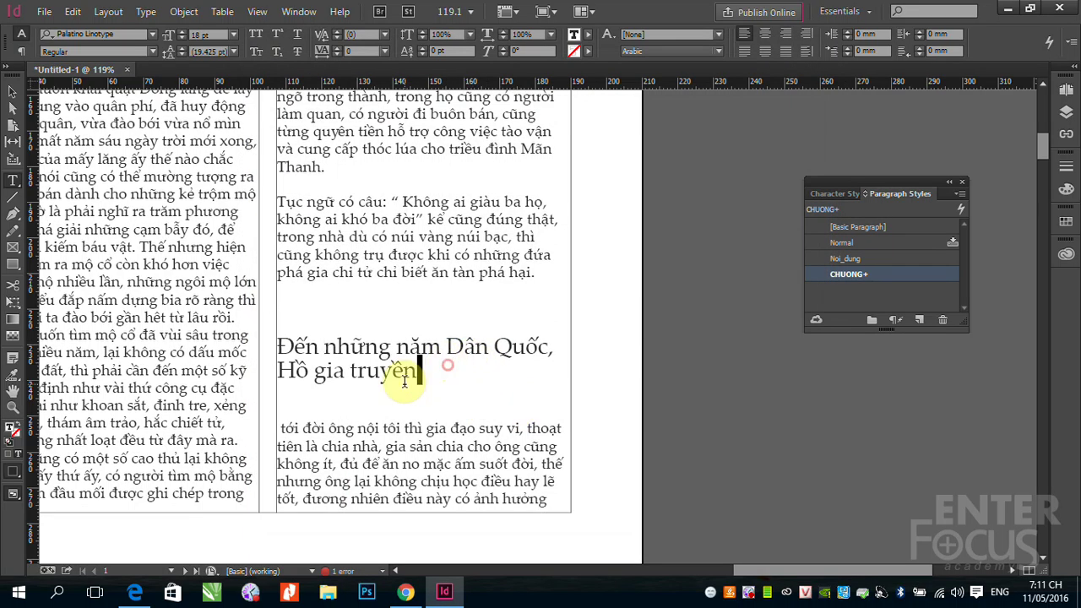
key("ctrl+minus")
key("ctrl+minus")
key("ctrl+minus")
key("ctrl+minus")
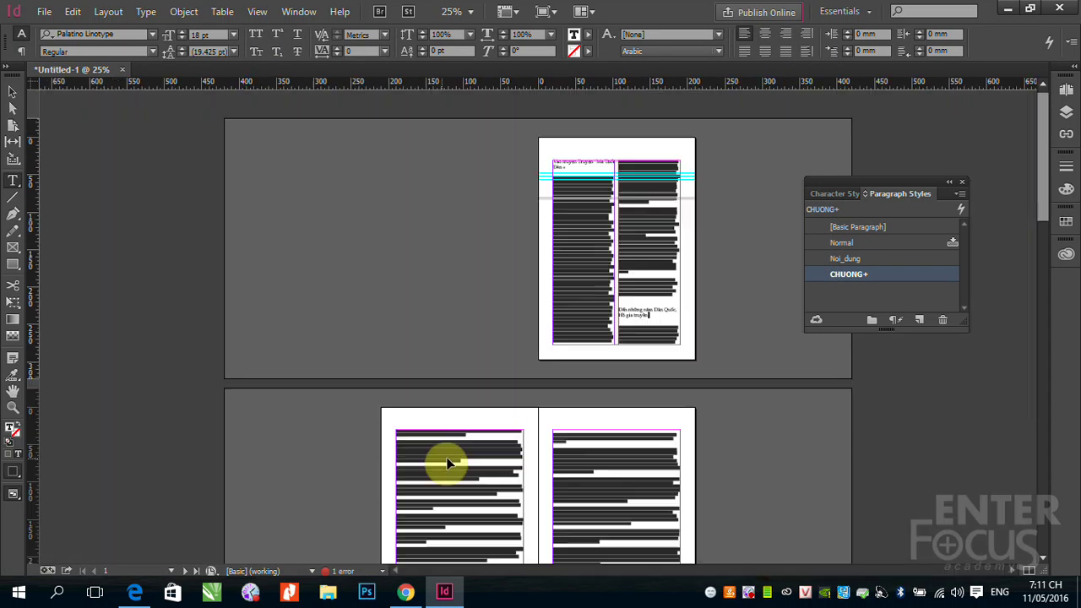
Make 'Nói dứt ông cứ sụt sịt không thôi.' its own CHUONG paragraph followed by a blank line
scroll(448, 463, "down", 5)
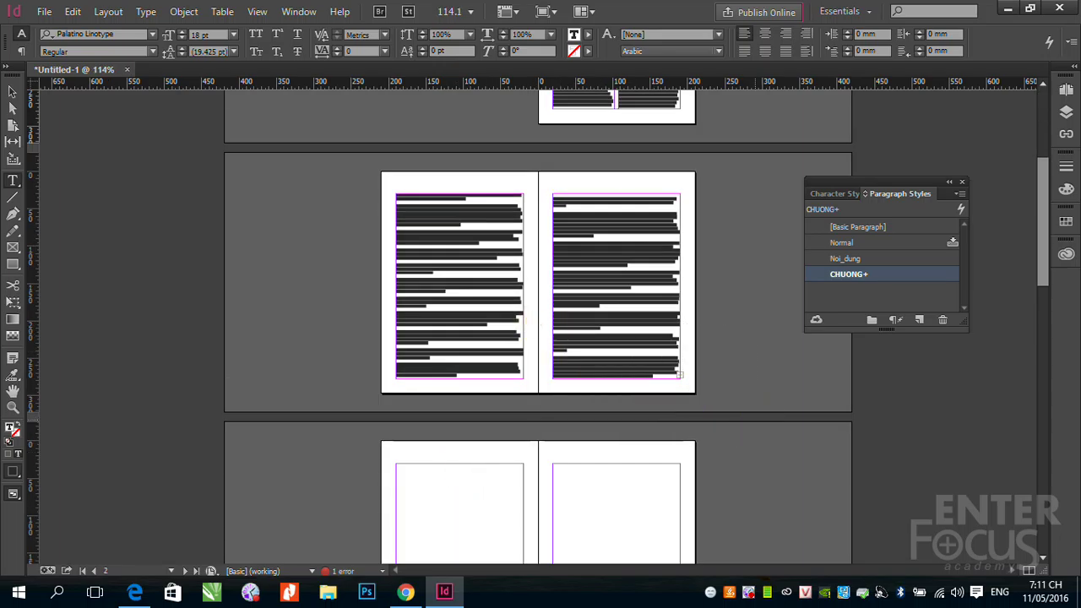
key("ctrl+alt+2")
scroll(279, 181, "up", 2)
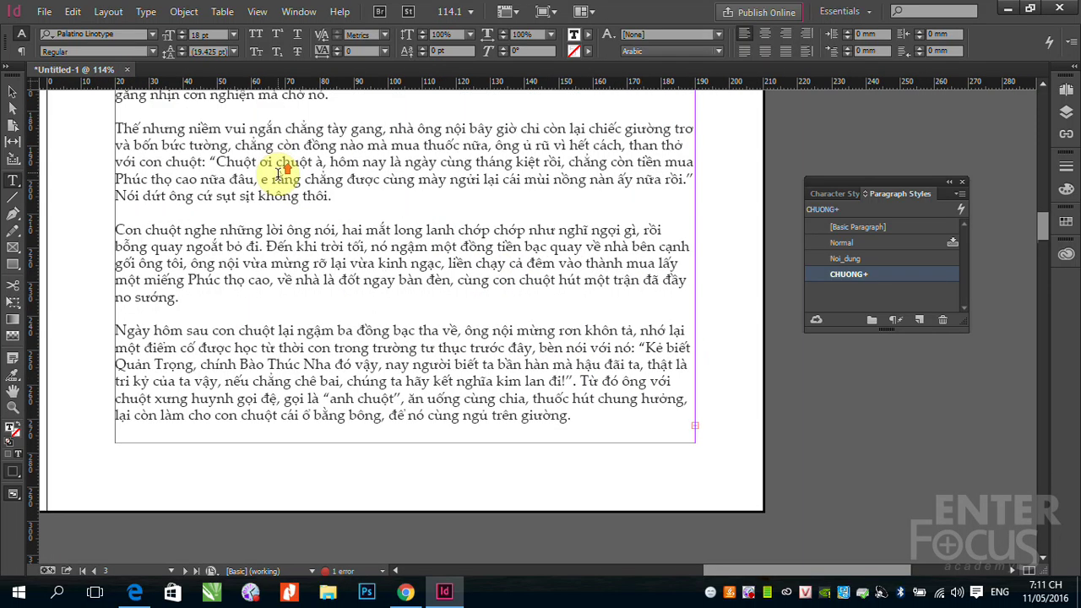
left_click(115, 195)
key("Return")
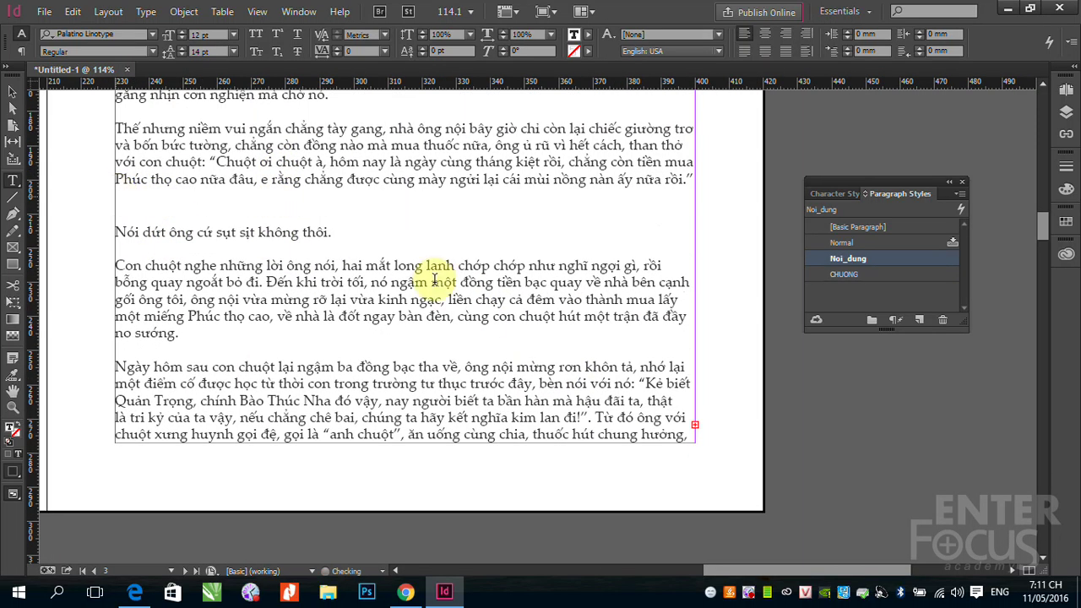
left_click(338, 232)
key("Return")
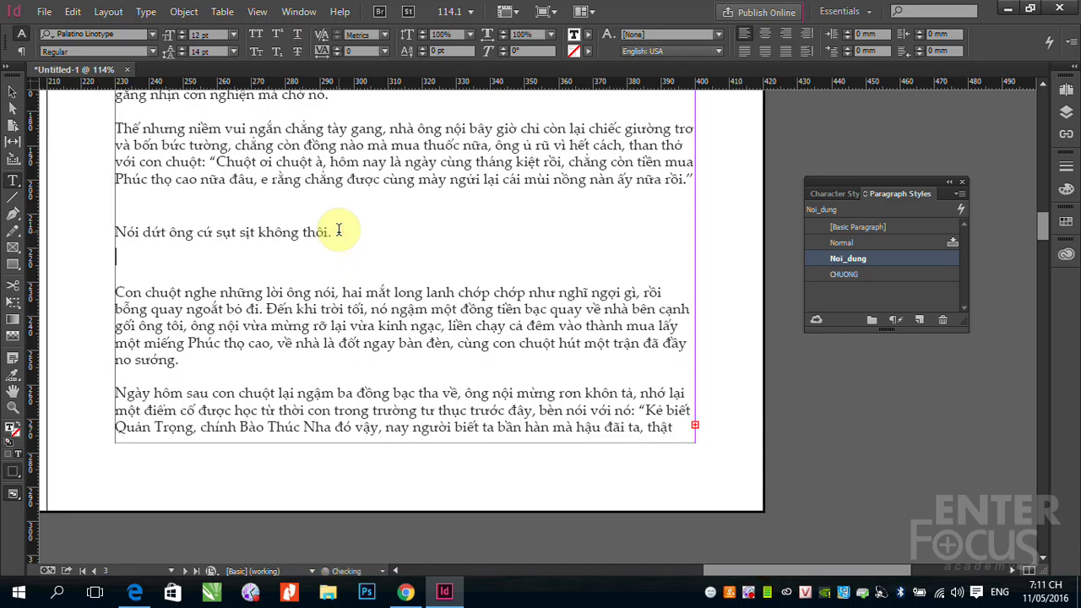
left_click(181, 233)
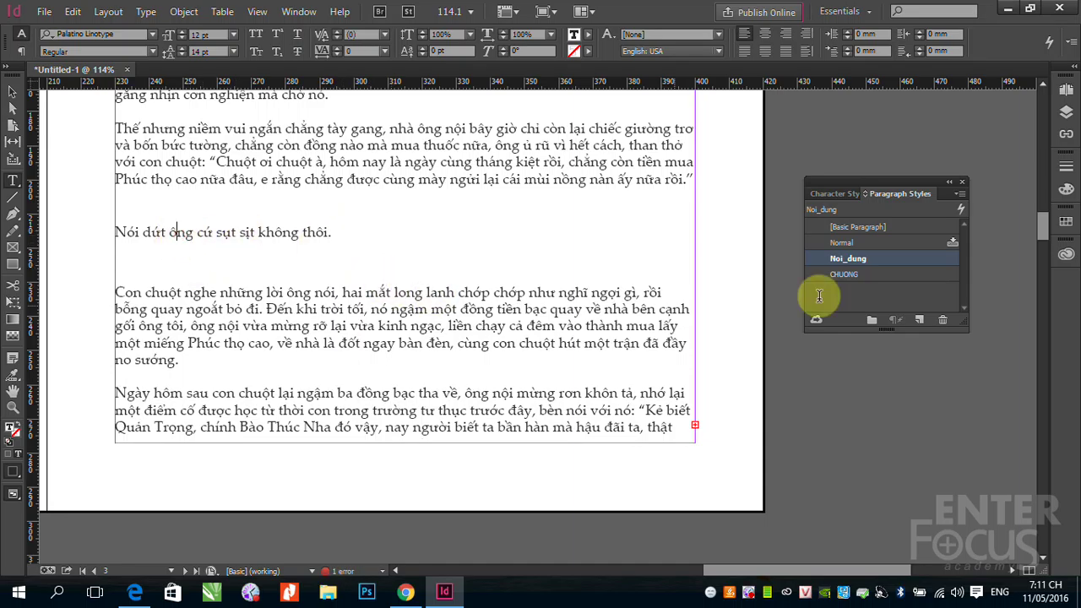
left_click(843, 275)
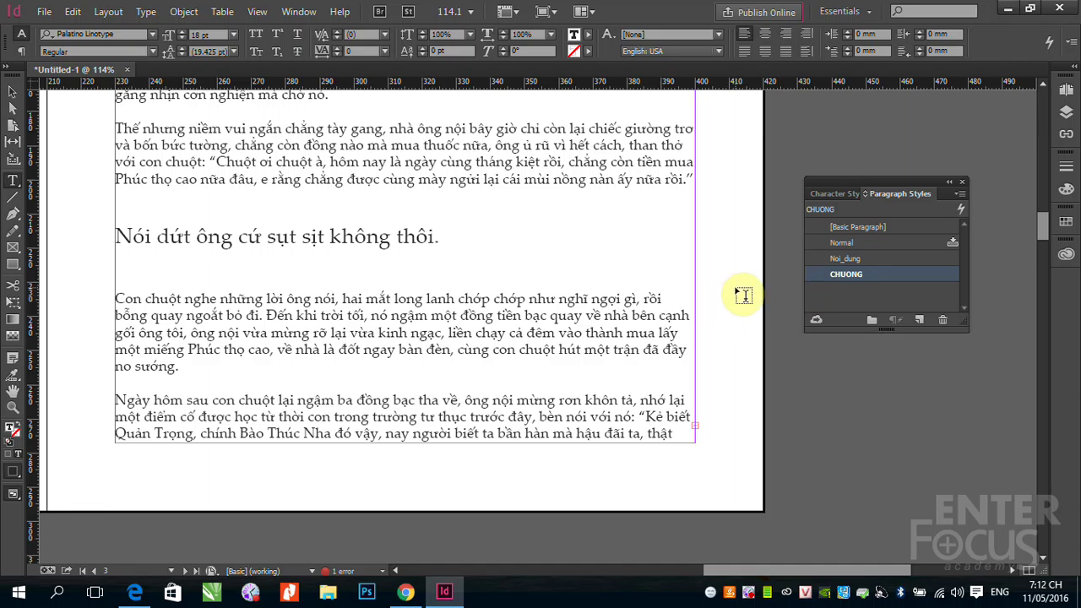
left_click(12, 92)
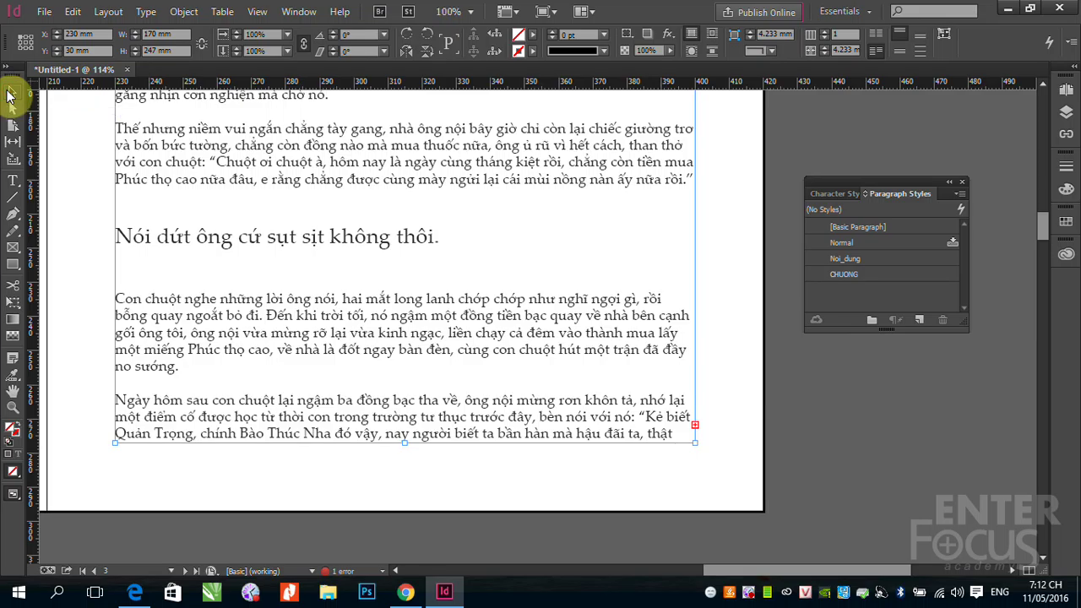
Place 55876-original.jpg by mistake beside the page, then delete it
key("ctrl+minus")
key("ctrl+minus")
key("ctrl+minus")
key("ctrl+minus")
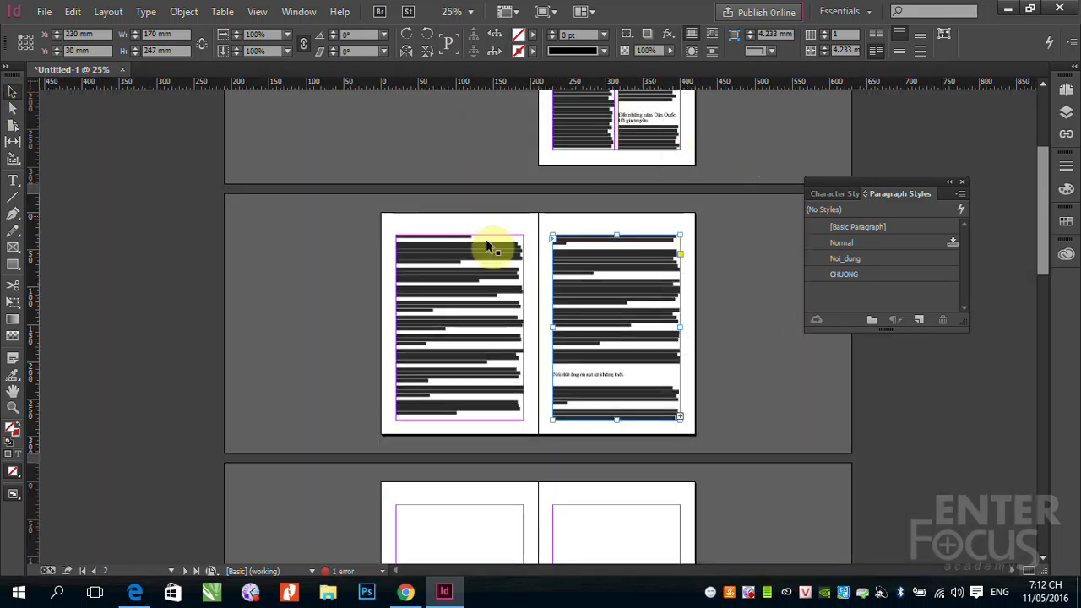
key("ctrl+alt+0")
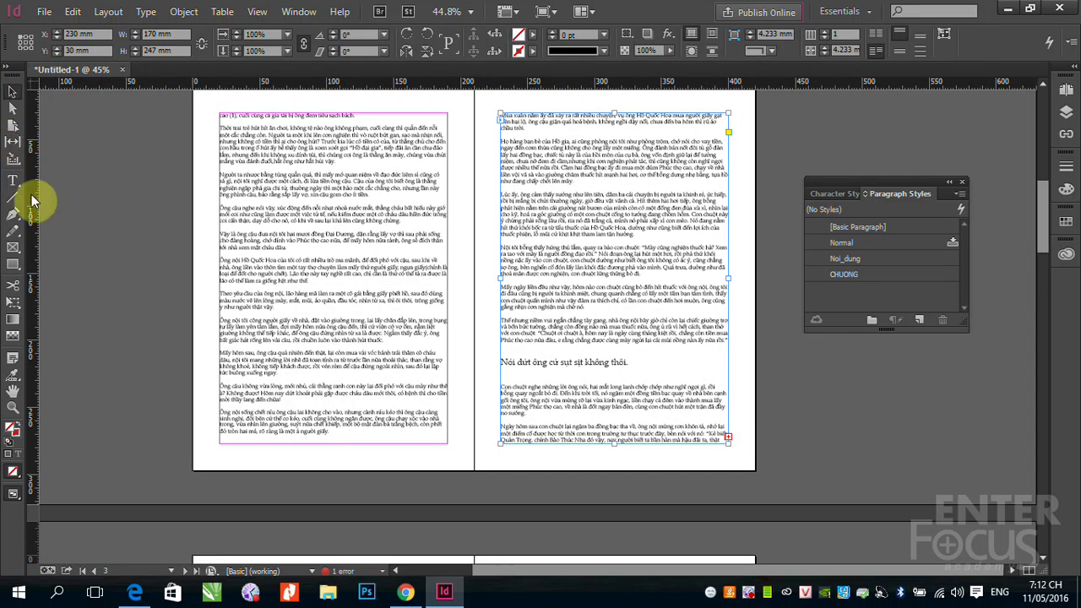
left_click(44, 11)
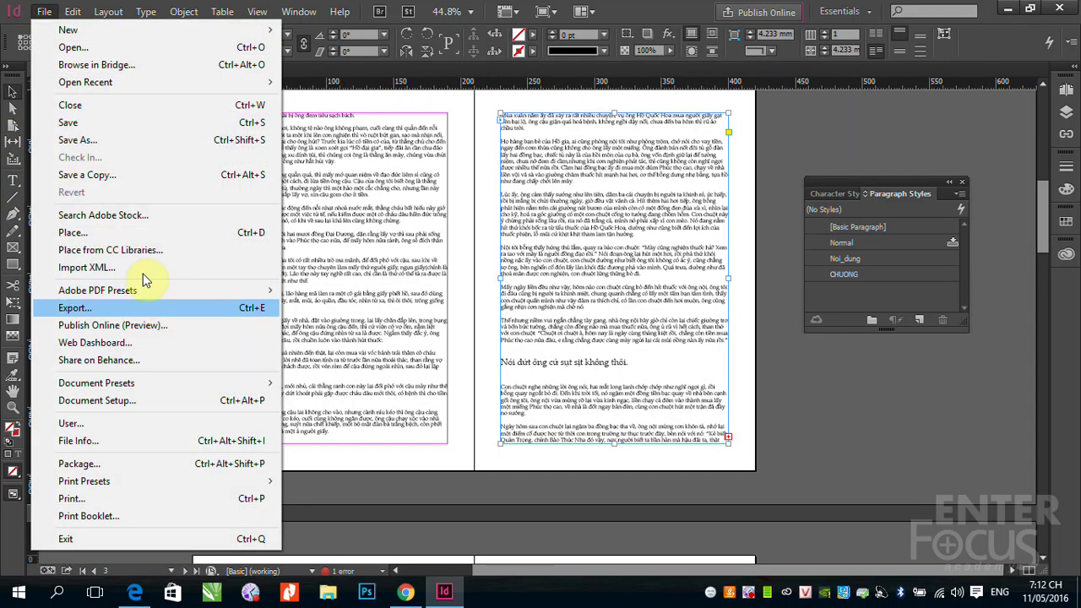
left_click(91, 233)
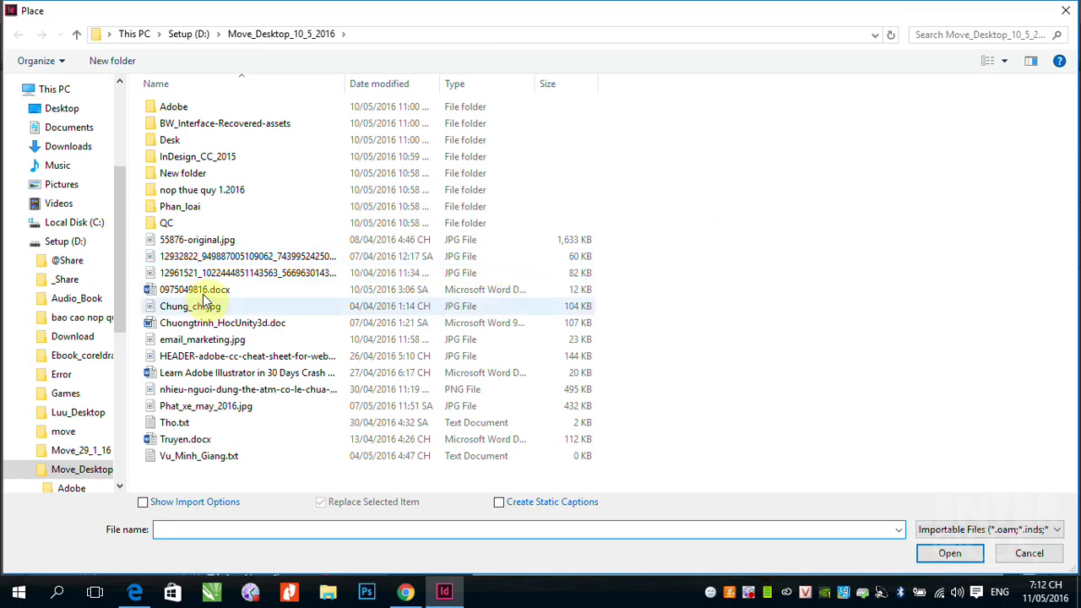
left_click(197, 240)
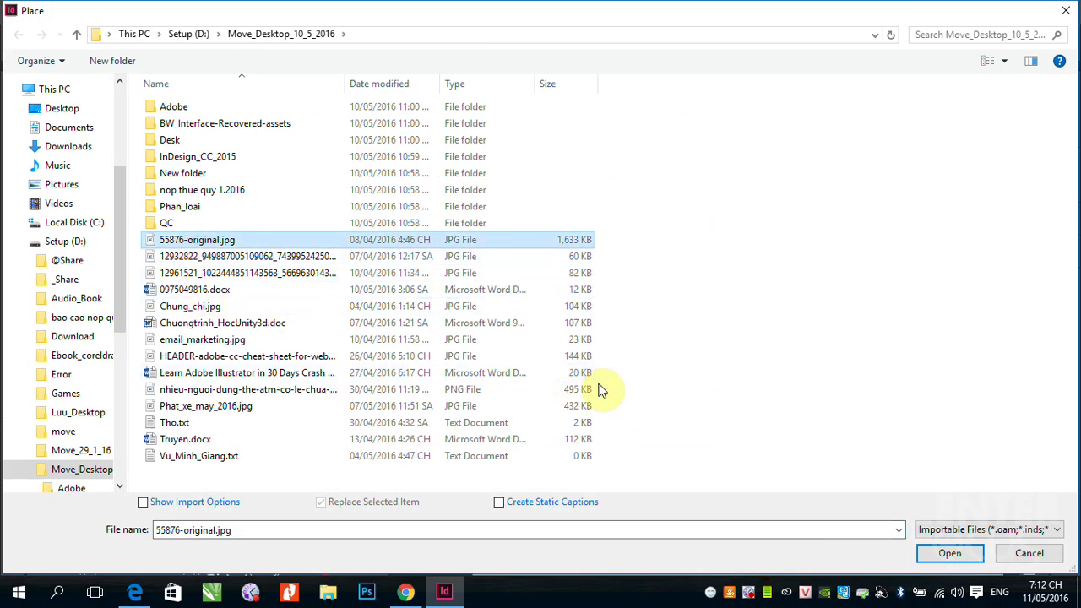
left_click(939, 556)
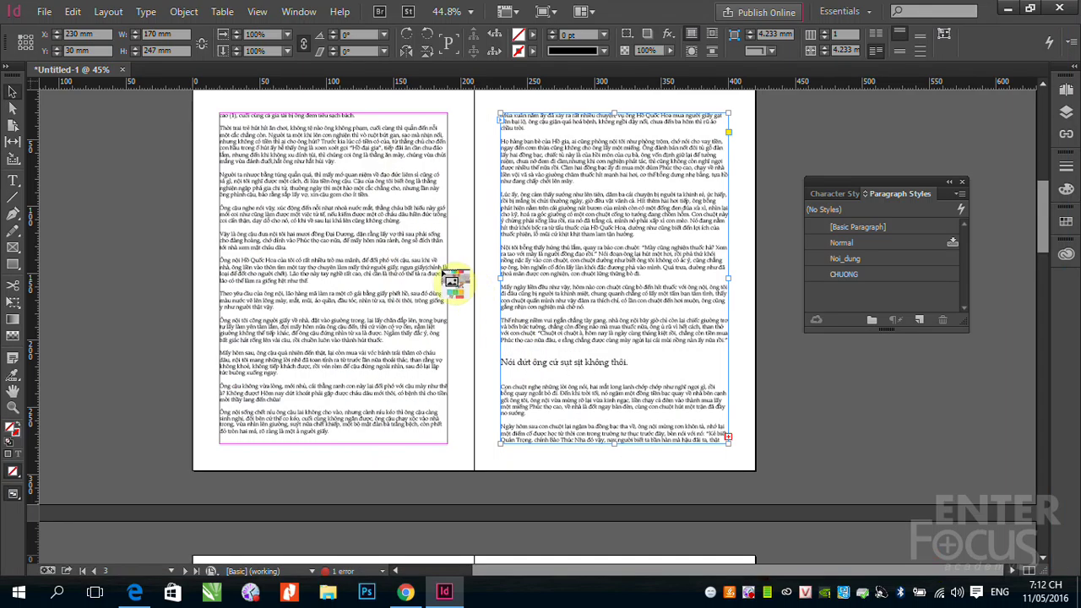
right_click(851, 415)
left_click(799, 385)
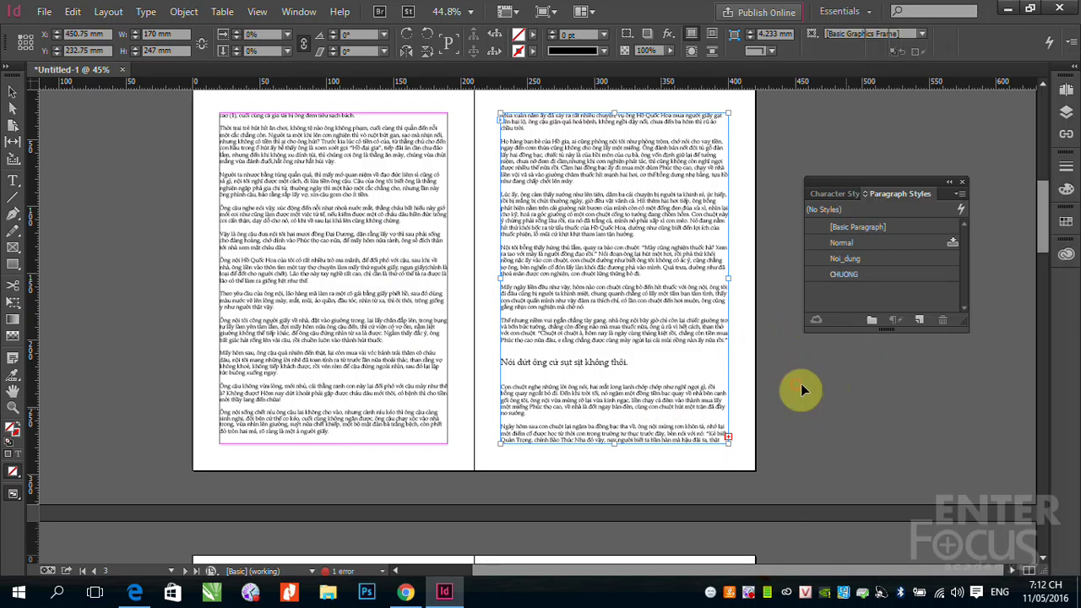
left_click(798, 386)
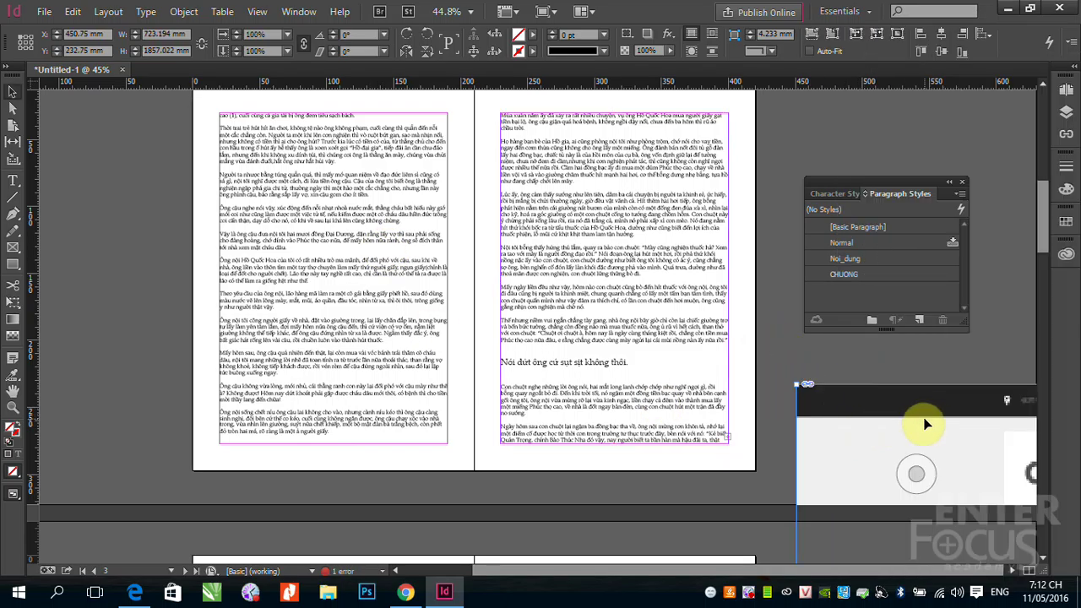
key("Delete")
Browse the New folder as thumbnails and load the pink-dress image 084 for placing
left_click(44, 10)
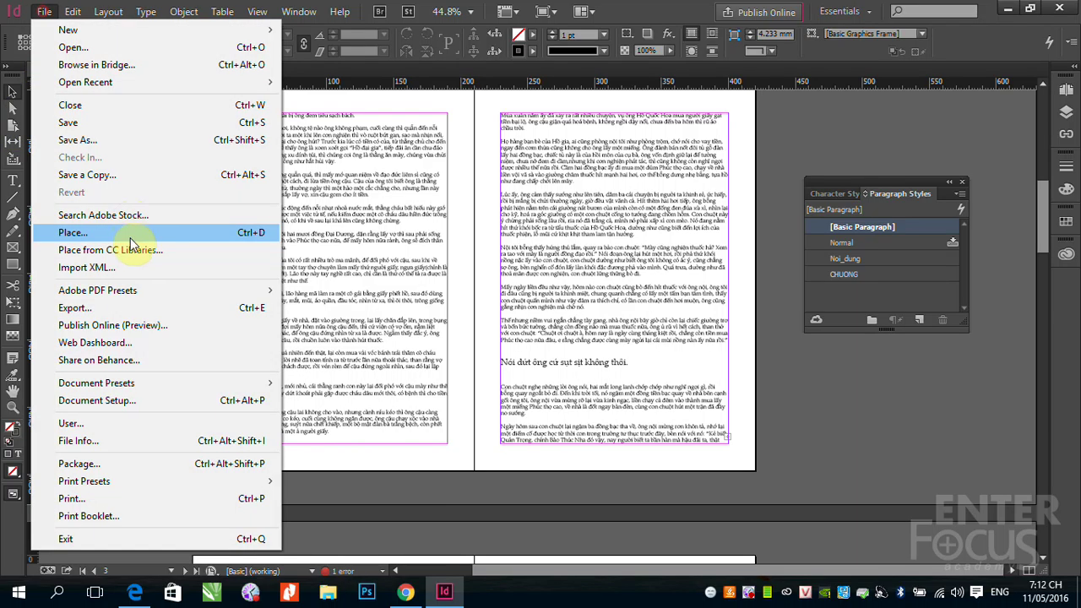
left_click(110, 231)
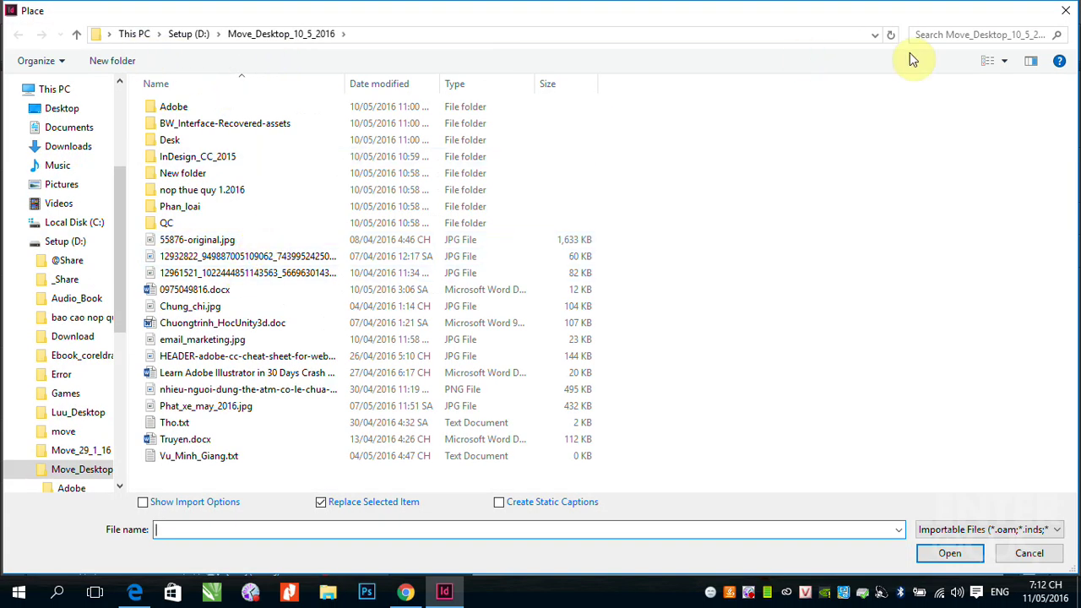
left_click(1004, 62)
left_click(1009, 67)
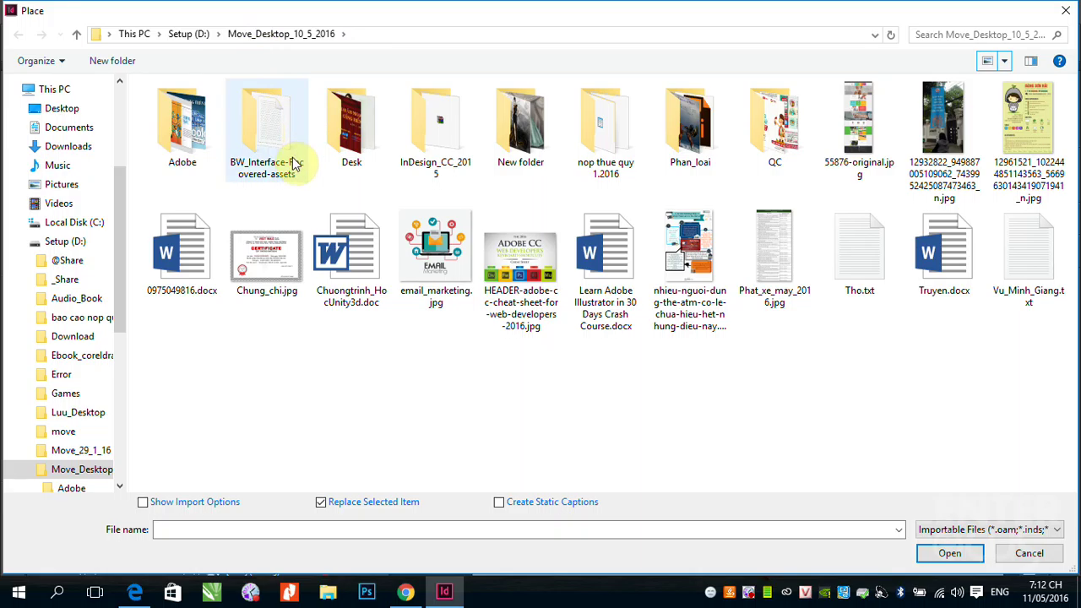
double_click(521, 126)
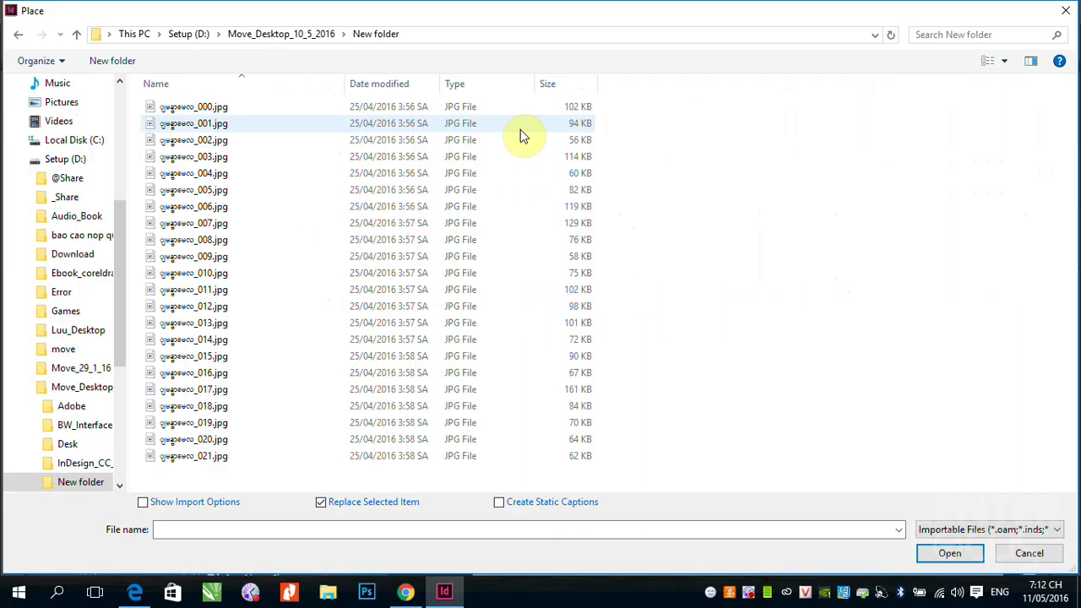
key("ctrl+shift+2")
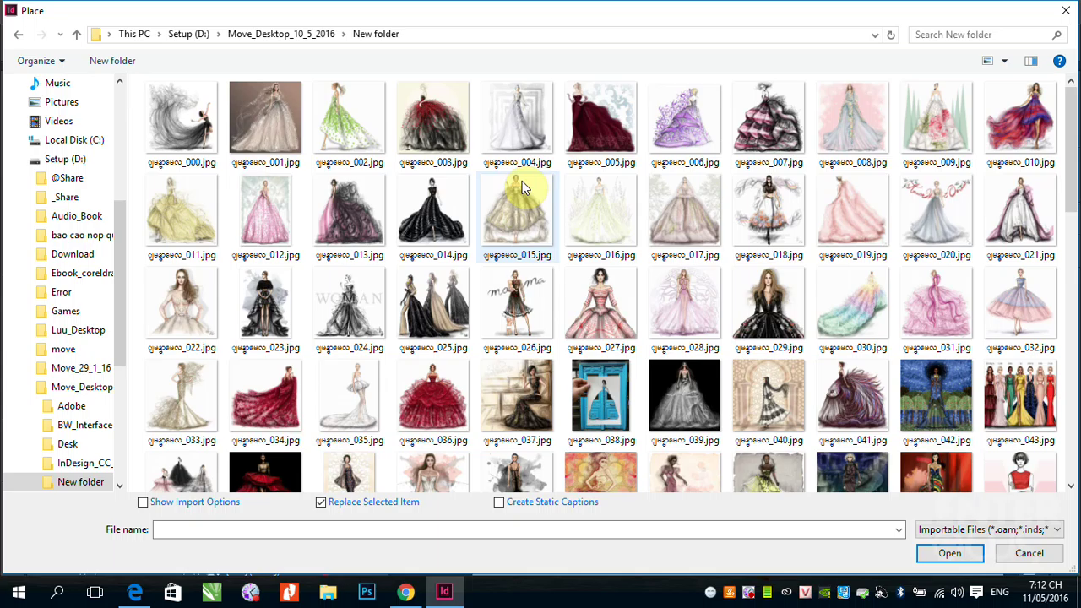
scroll(541, 194, "down", 5)
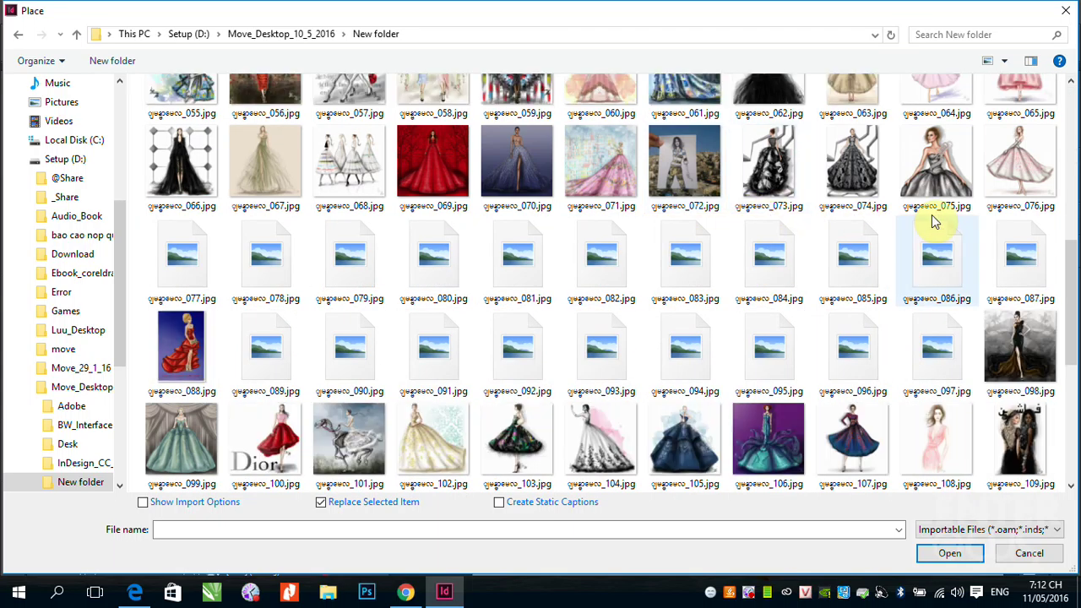
left_click(758, 260)
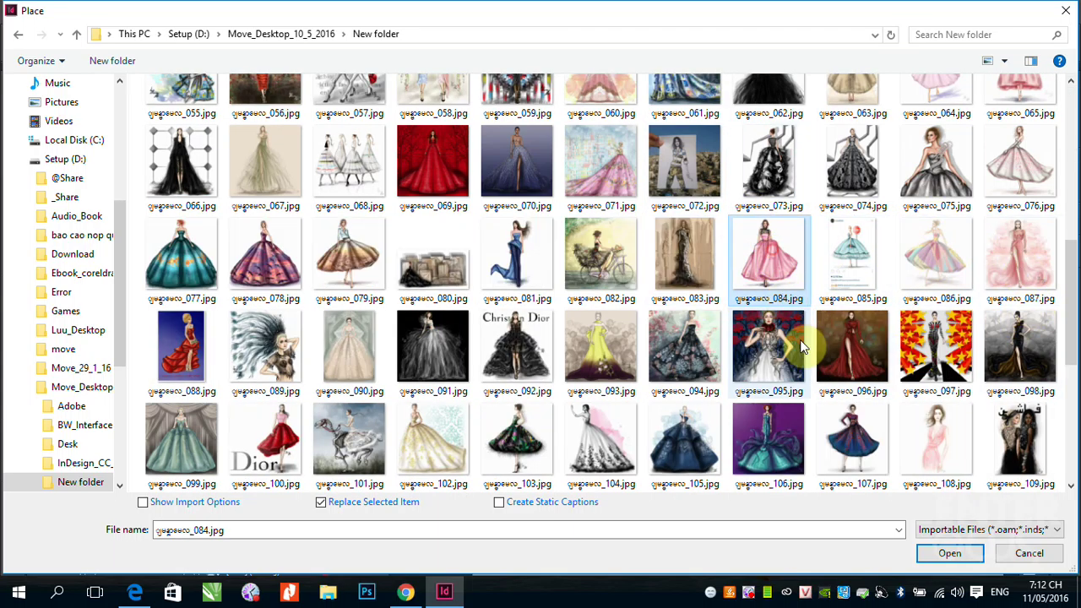
left_click(961, 562)
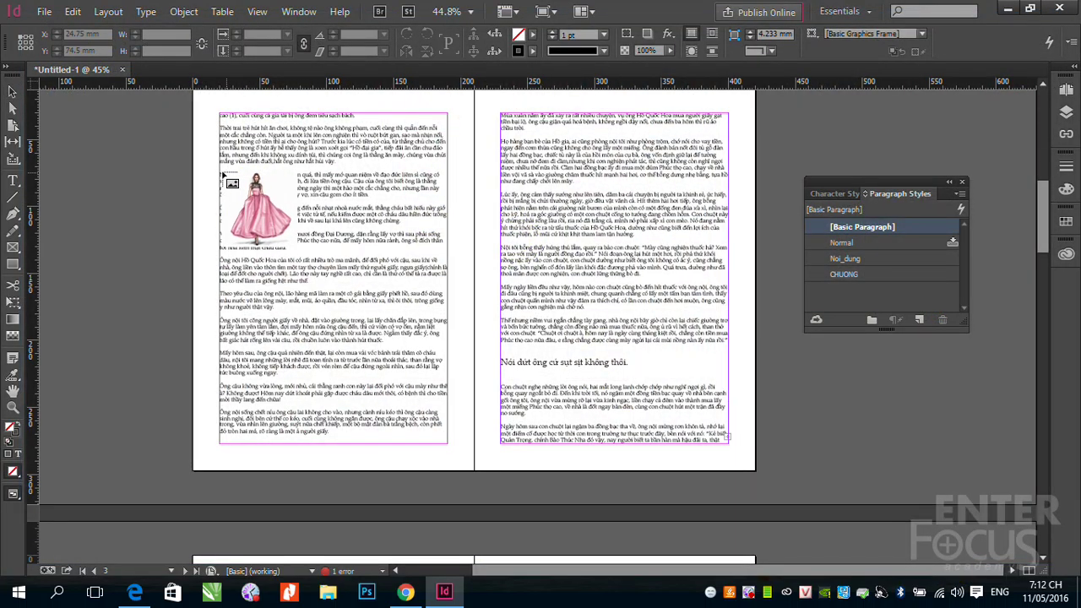
Place the pink-dress image at the left page's upper-left, resized, with Fit Content to Frame
left_click(221, 166)
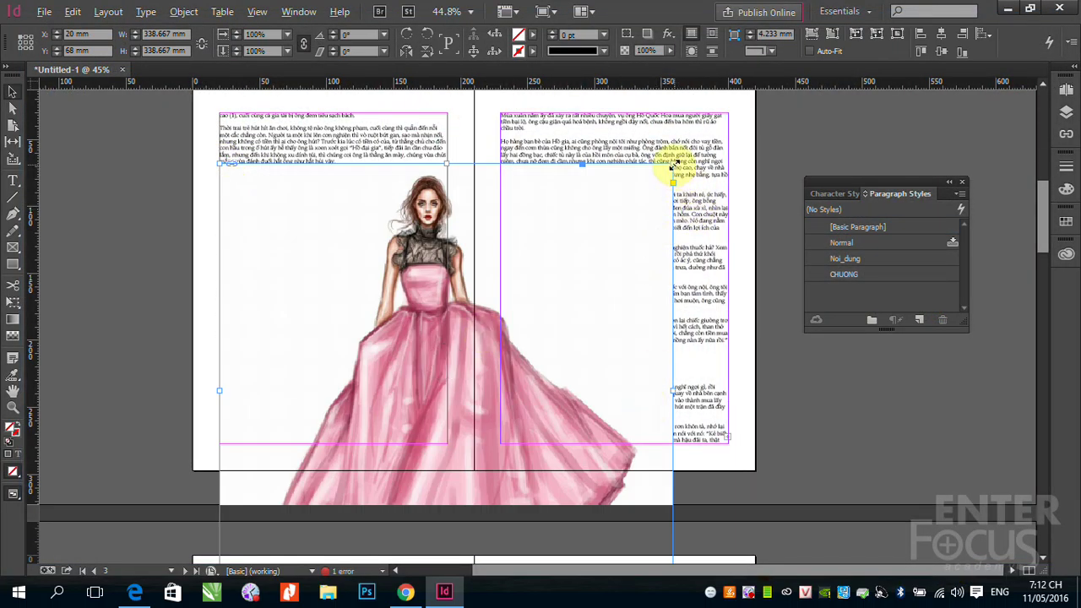
left_click_drag(673, 166, 534, 340)
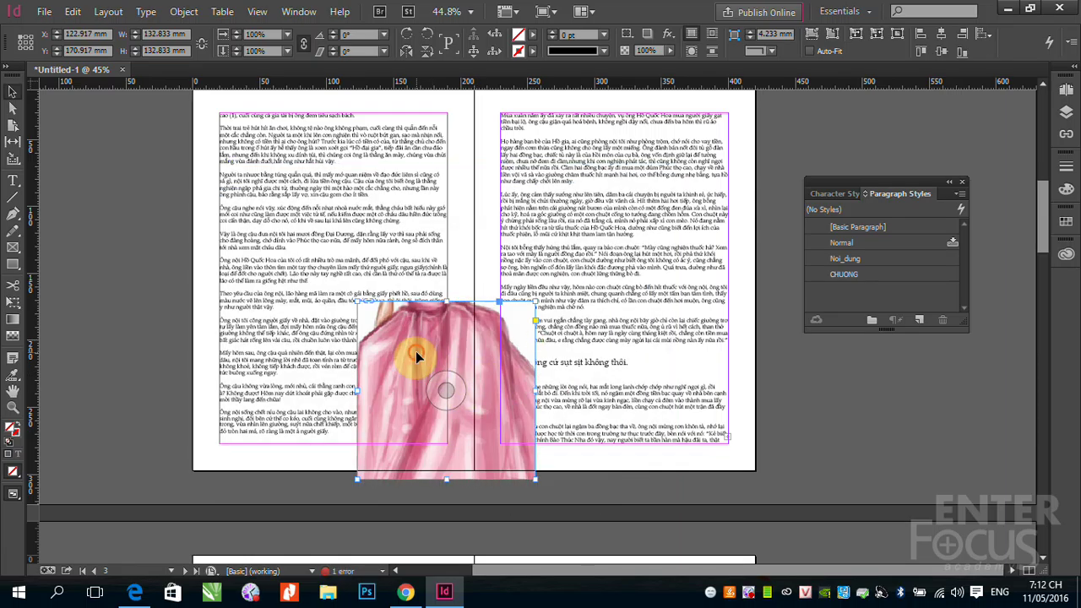
left_click_drag(416, 350, 280, 234)
right_click(354, 287)
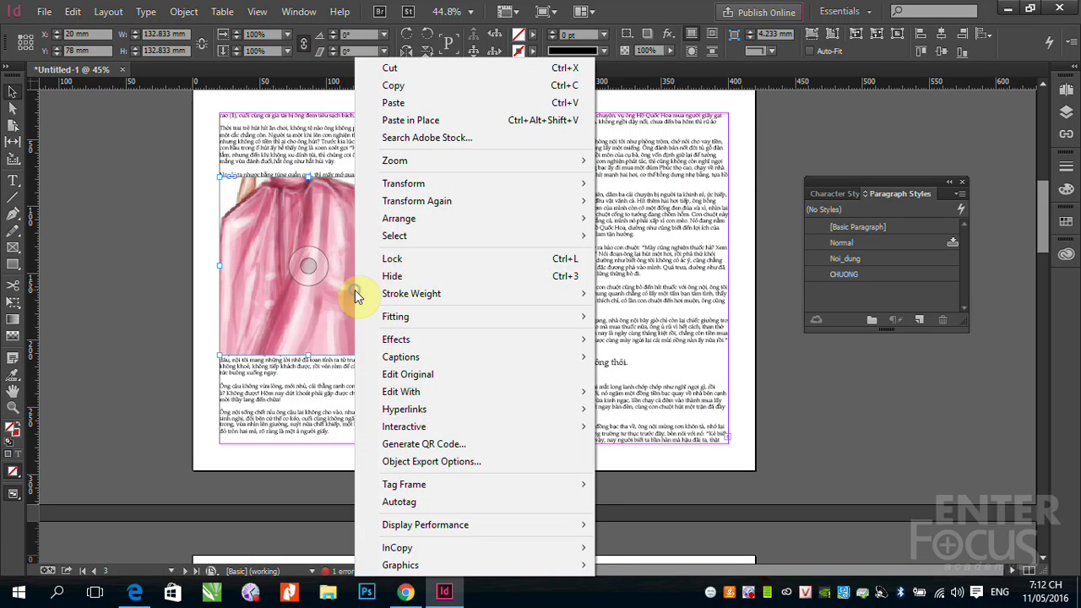
mouse_move(422, 316)
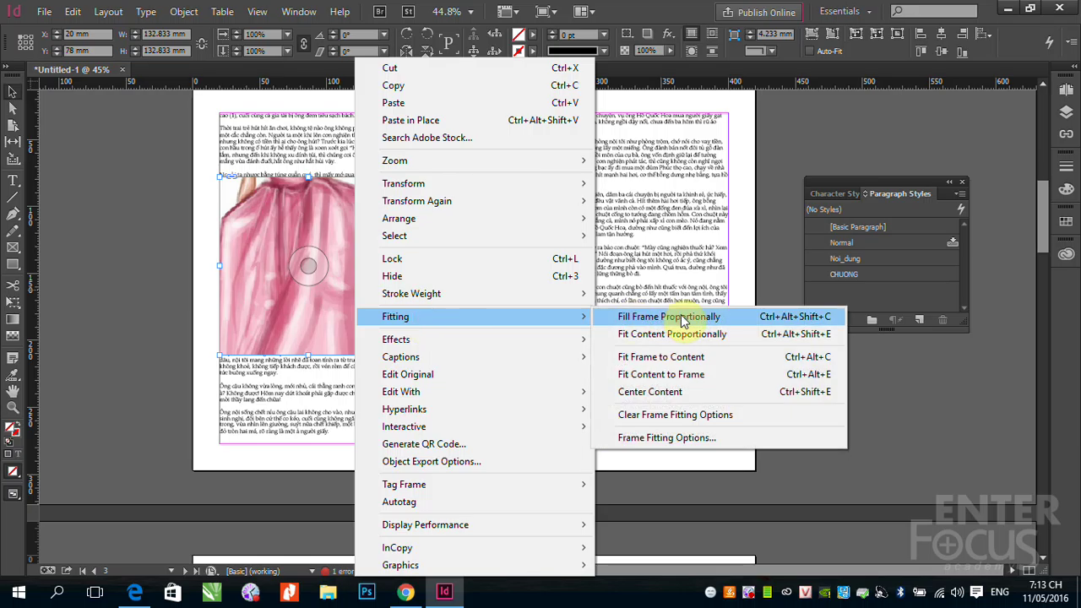
left_click(676, 374)
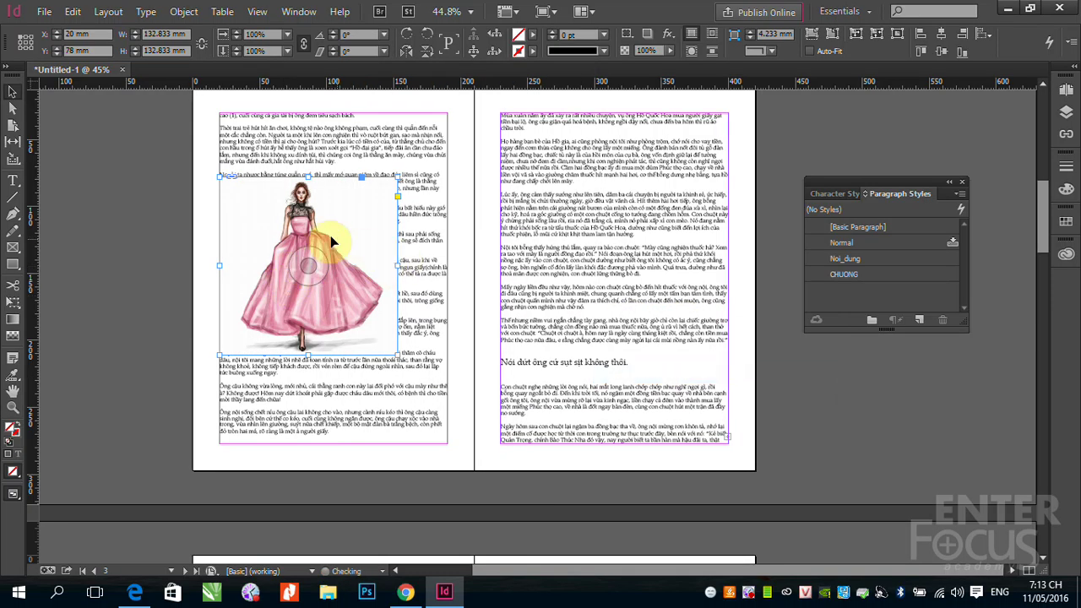
Apply Wrap Around Bounding Box text wrap and adjust the image frame size
left_click(712, 37)
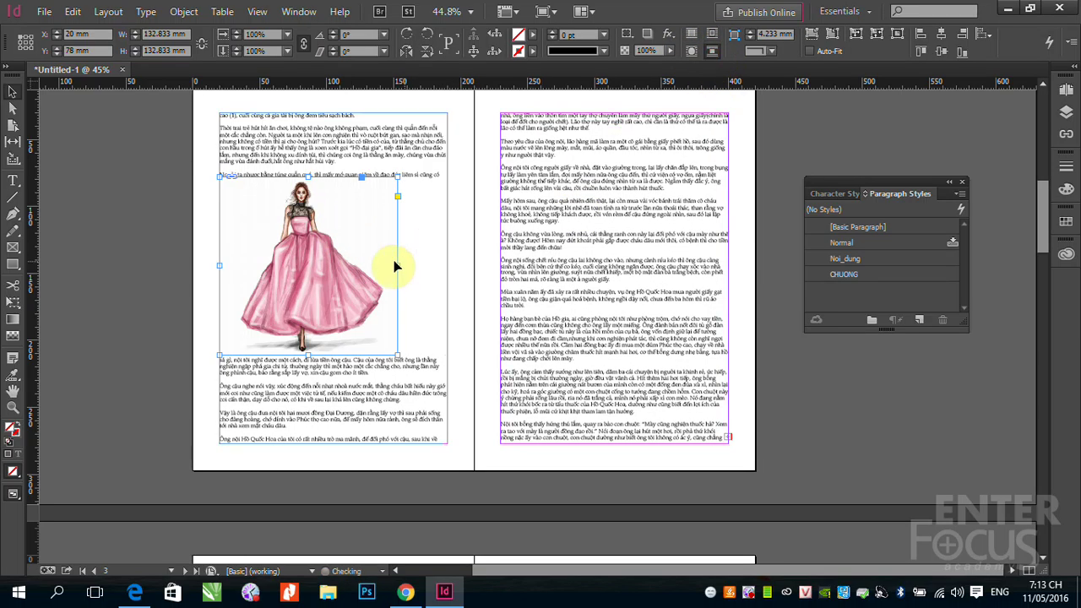
left_click_drag(394, 356, 448, 378)
left_click_drag(192, 342, 470, 459)
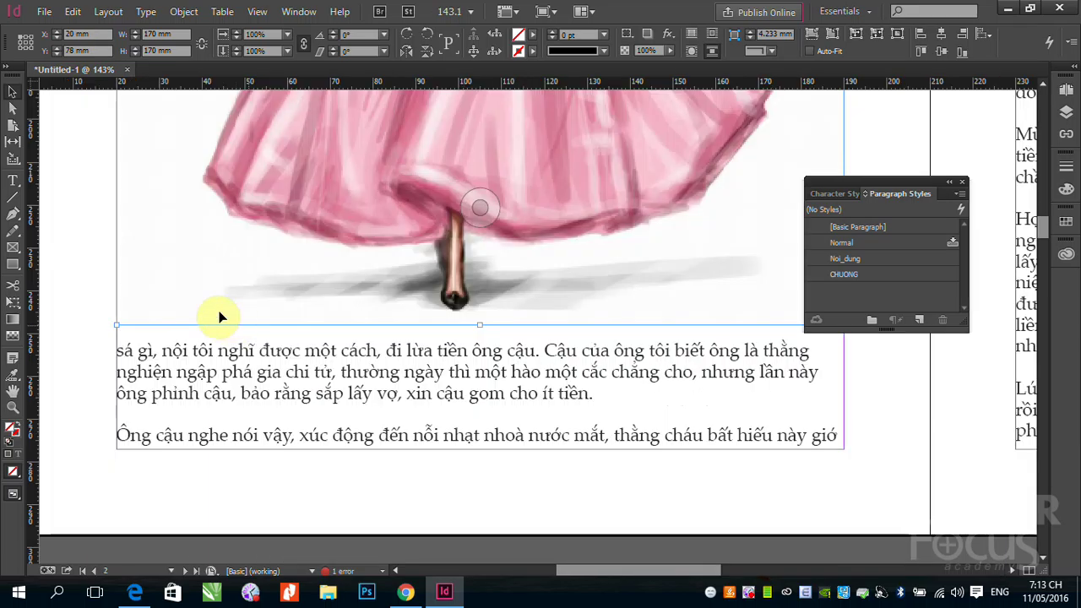
Break the paragraph before 'nghiện' so the line under the image stands alone
left_click(13, 180)
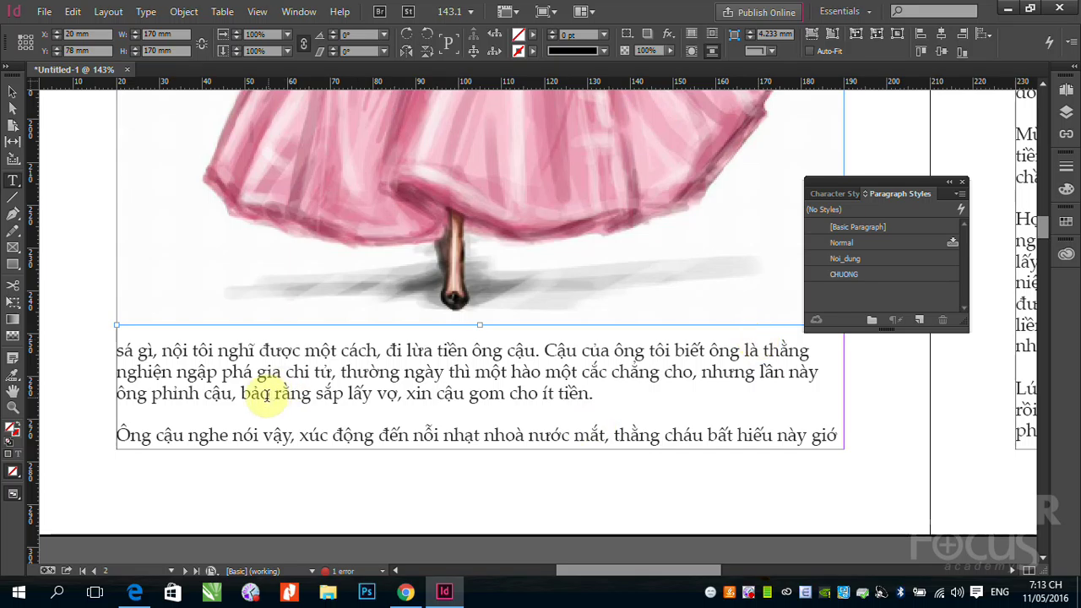
left_click(118, 373)
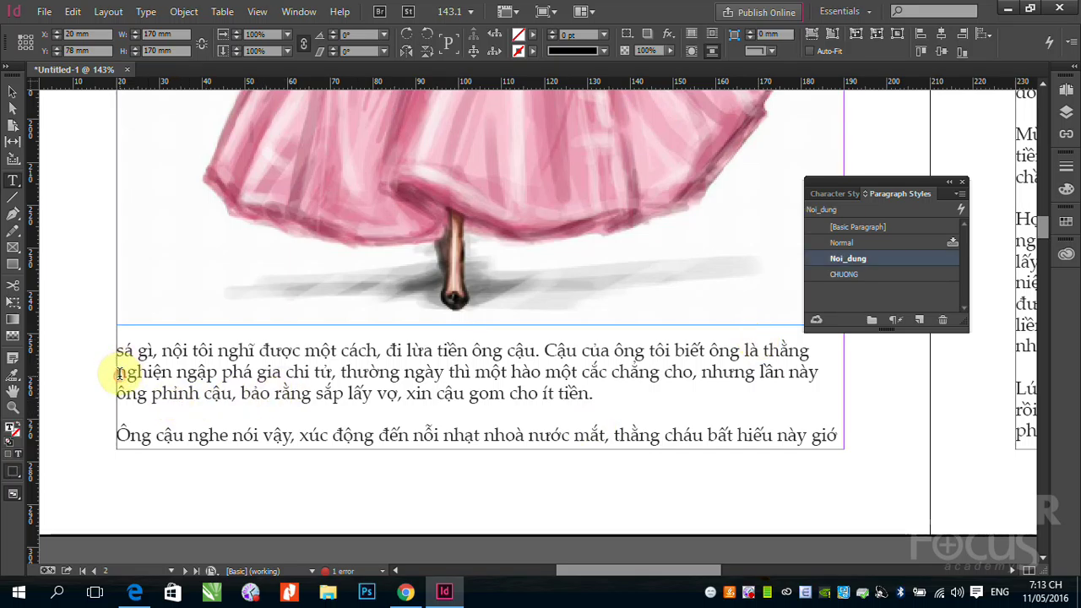
key("Return")
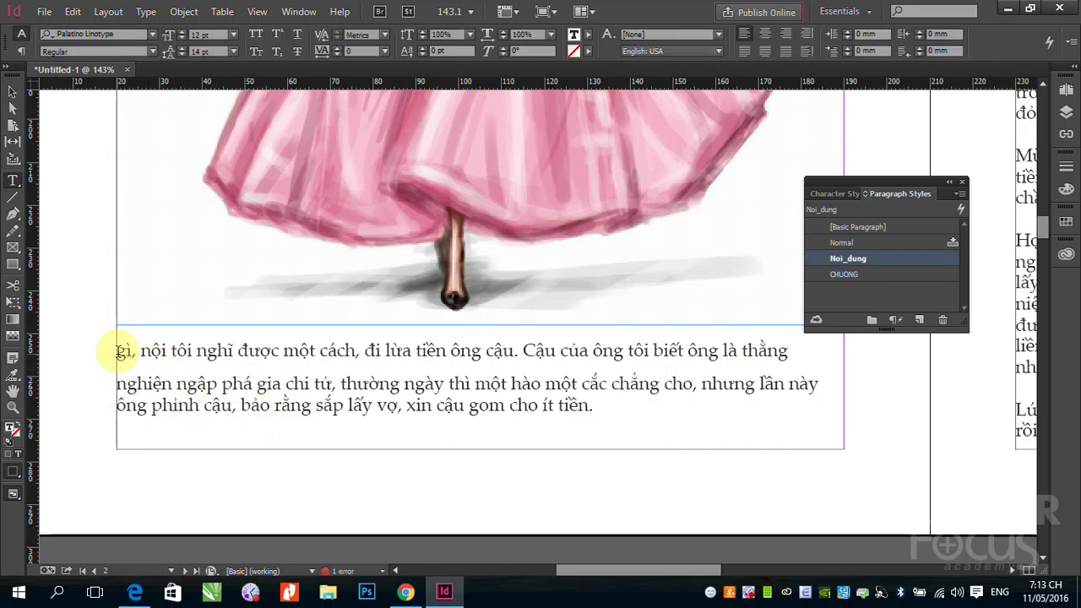
Set that line to italic 11 pt and create a new paragraph style from it
left_click_drag(115, 350, 786, 353)
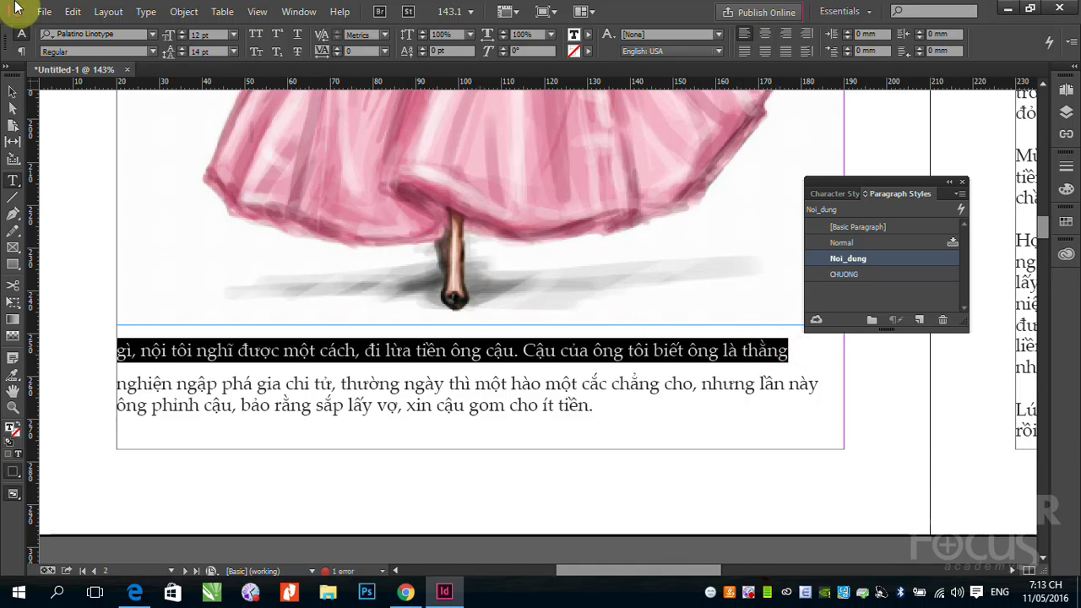
left_click(152, 51)
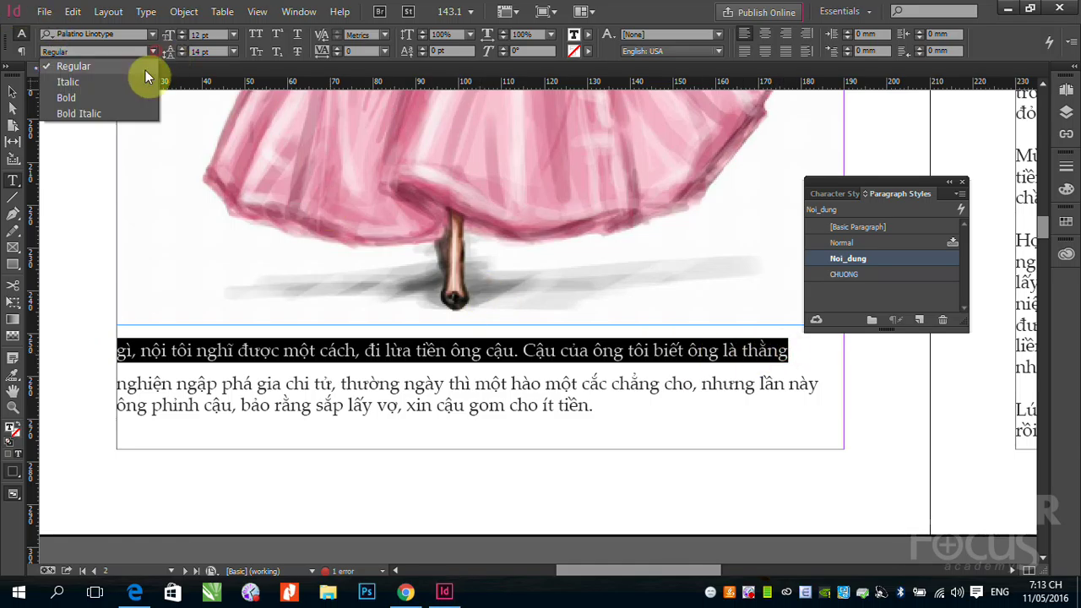
left_click(80, 83)
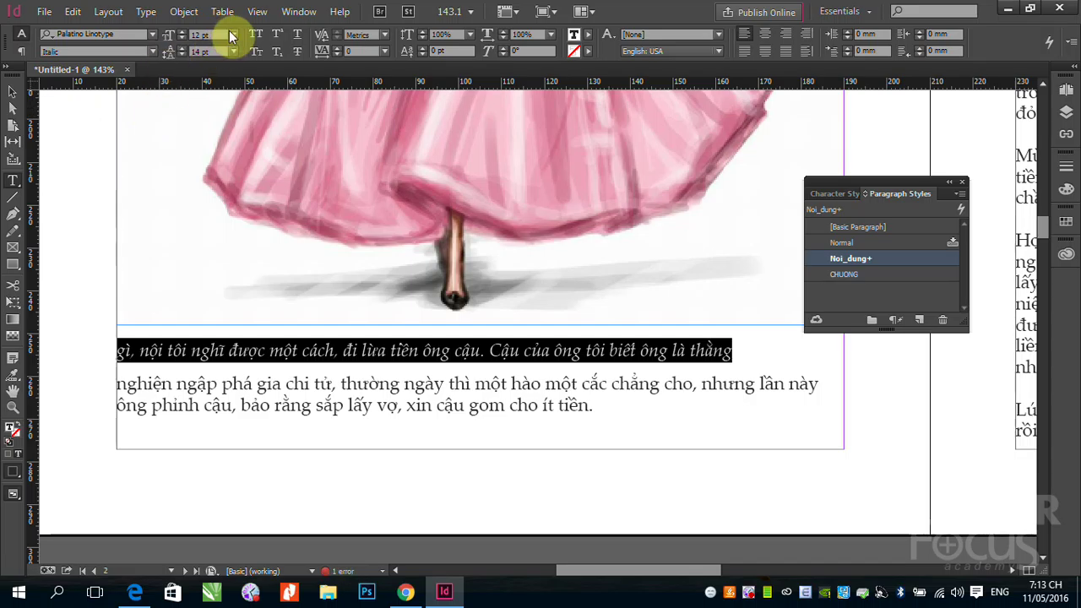
left_click(184, 37)
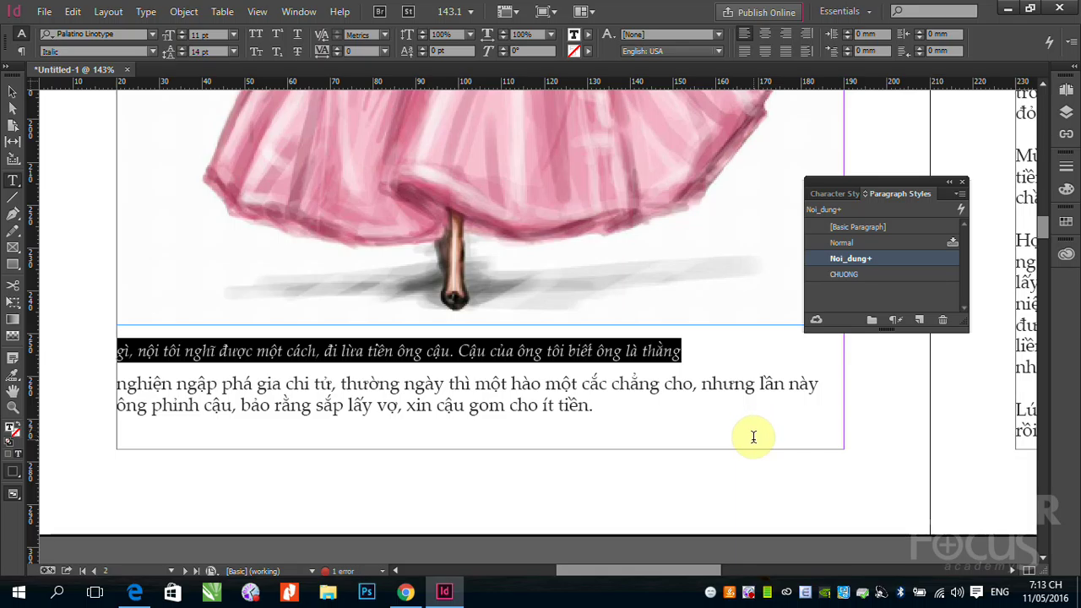
left_click(922, 330)
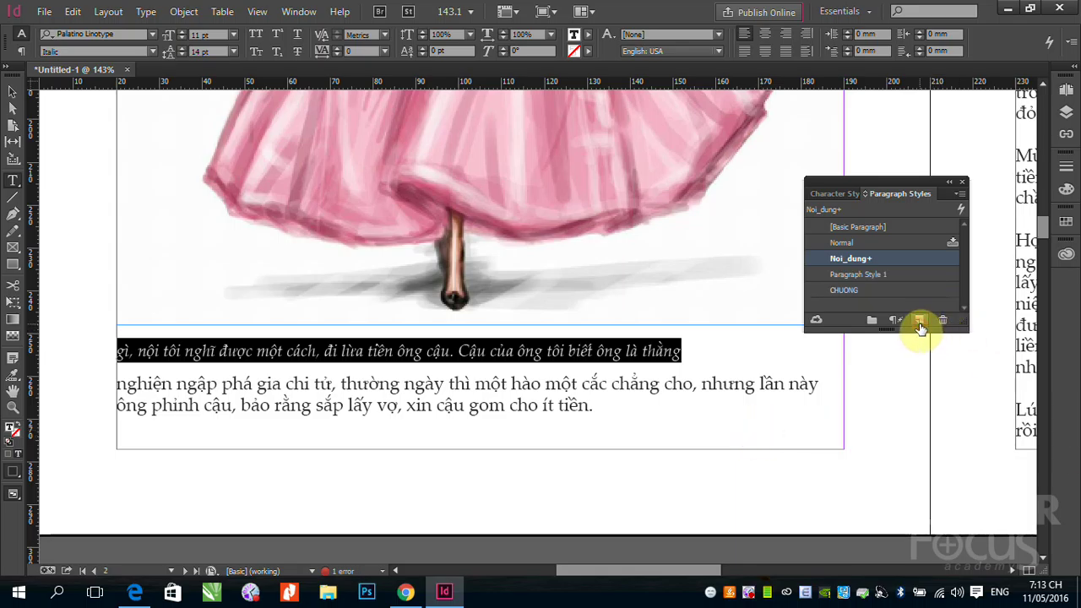
Rename Paragraph Style 1 to chu_thich_anh
left_click(862, 273)
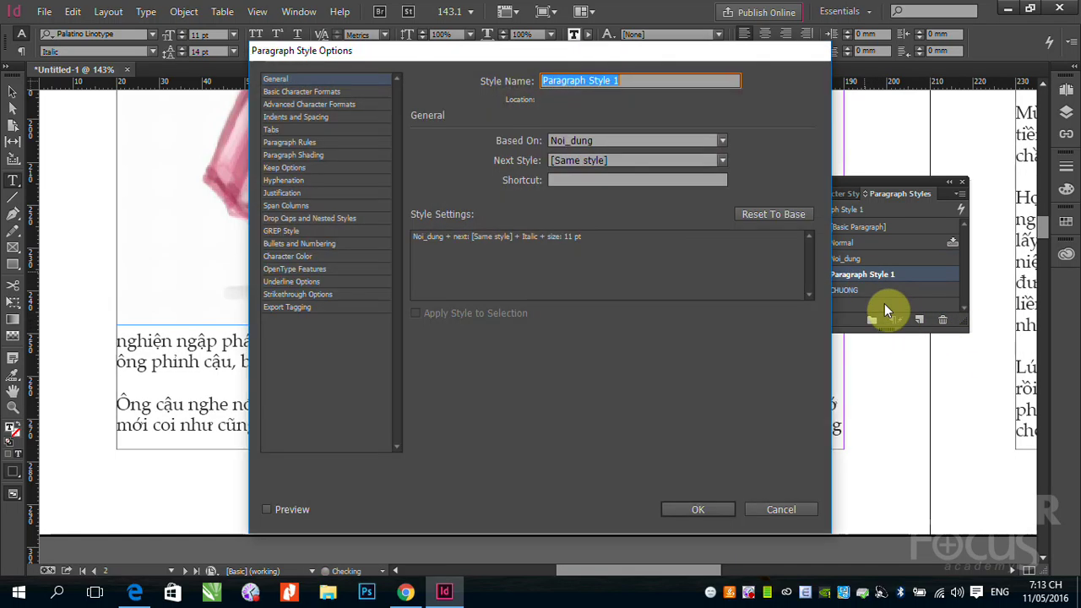
type("chu")
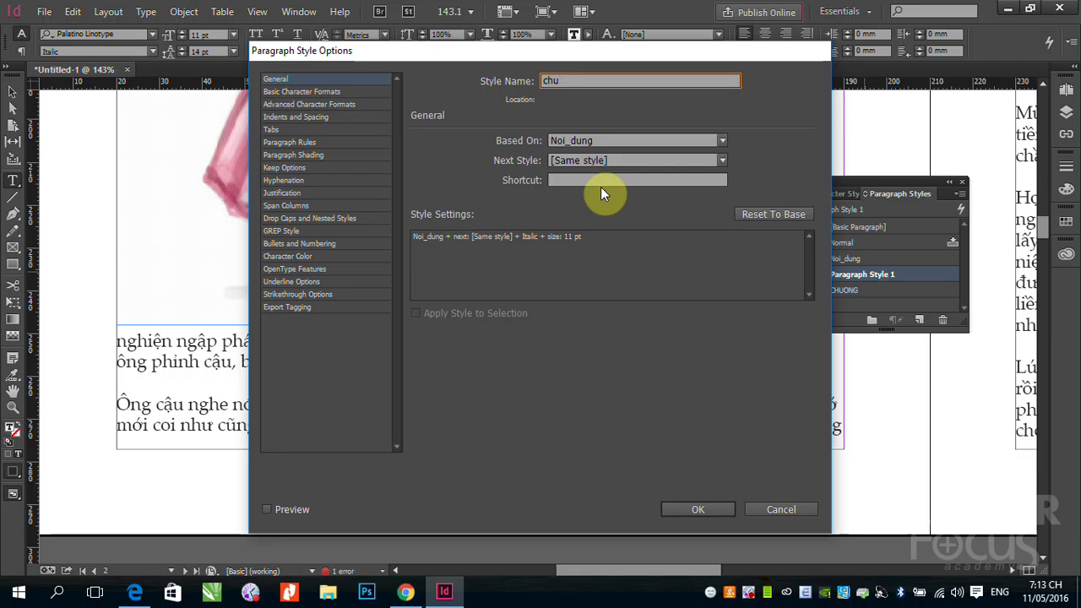
type("_thich_anh")
left_click(700, 508)
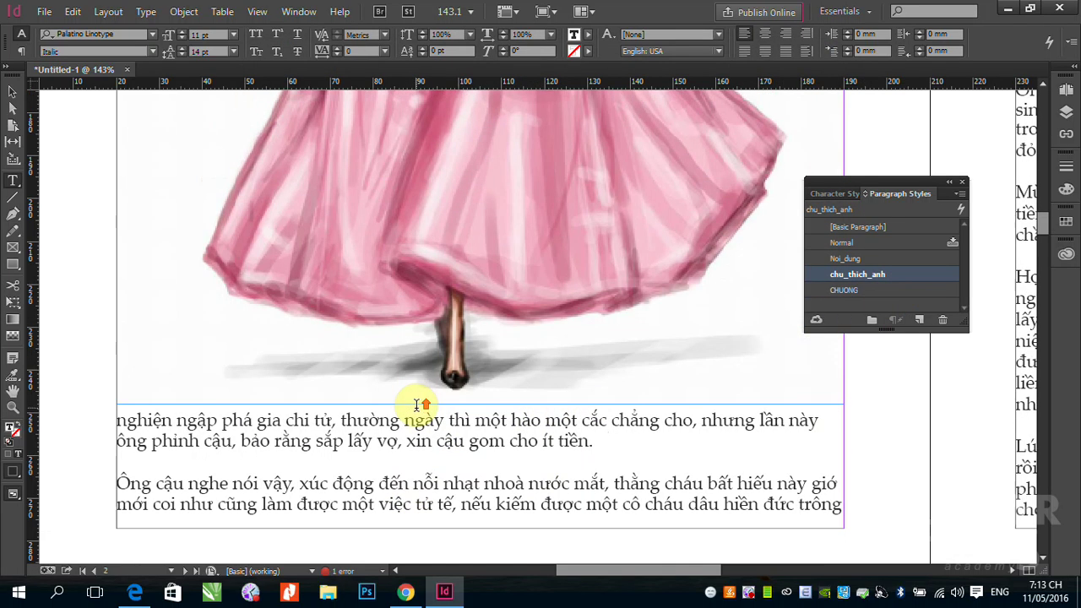
Break the caption into its own paragraph starting at the word 'gì'
scroll(414, 406, "up", 10)
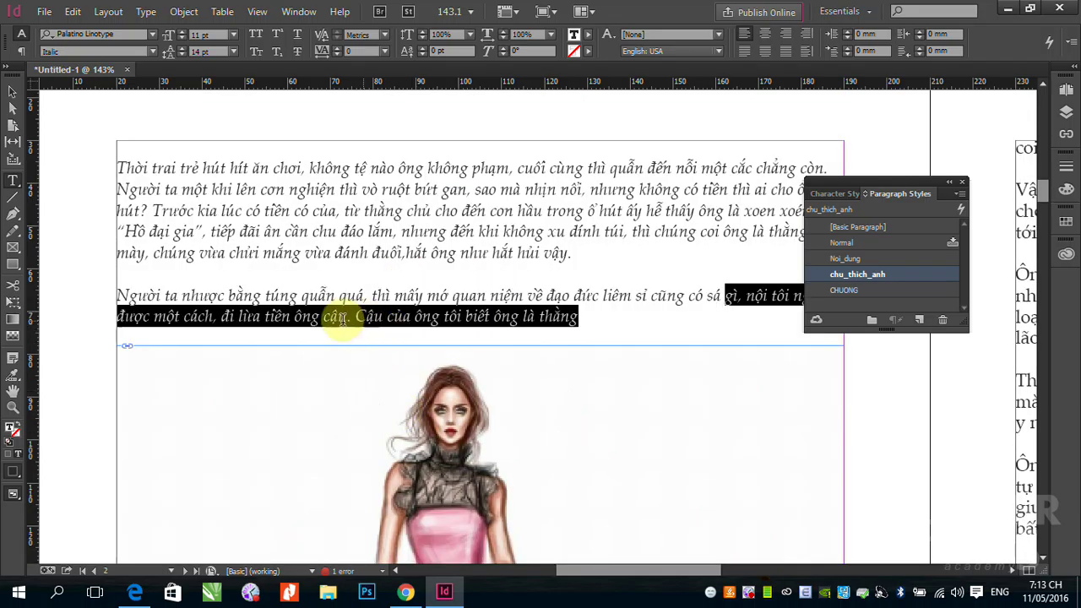
left_click_drag(908, 196, 927, 354)
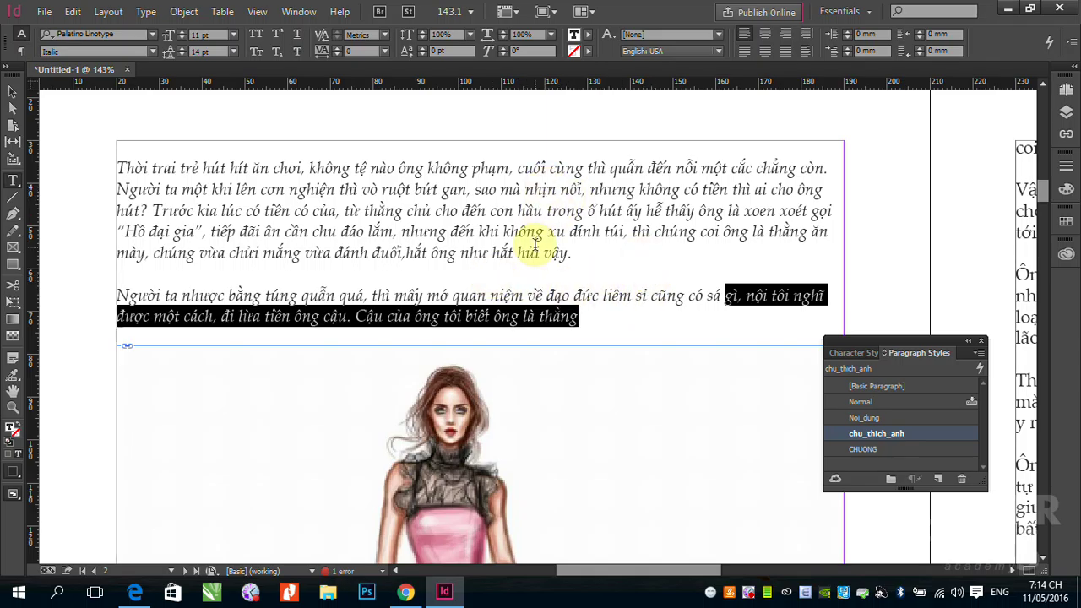
left_click(728, 297)
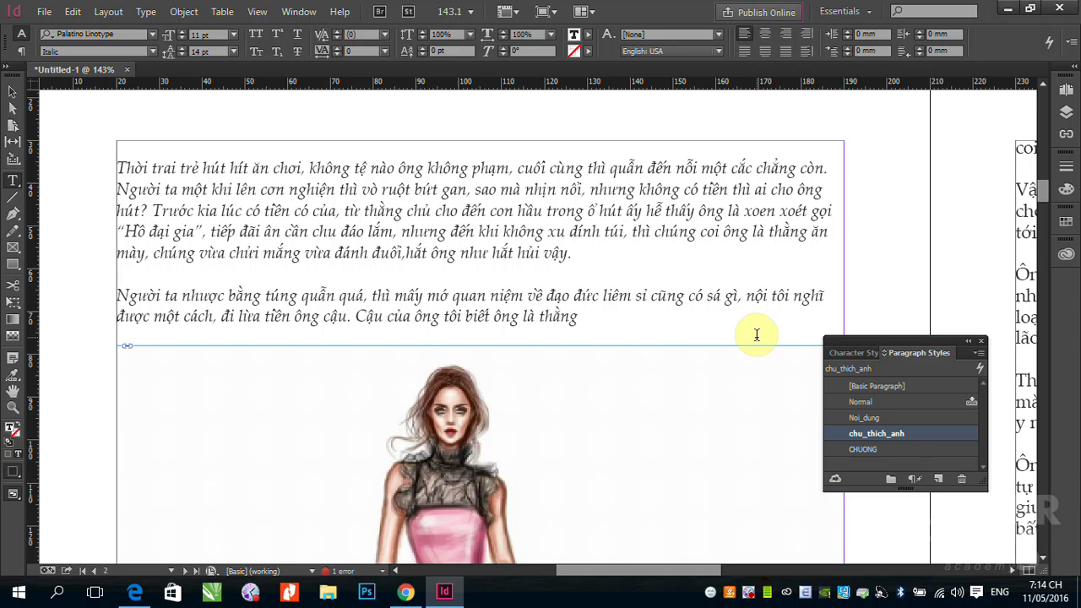
key("Return")
Apply Noi_dung to the story paragraphs above and confirm the caption keeps chu_thich_anh
scroll(757, 335, "down", 5)
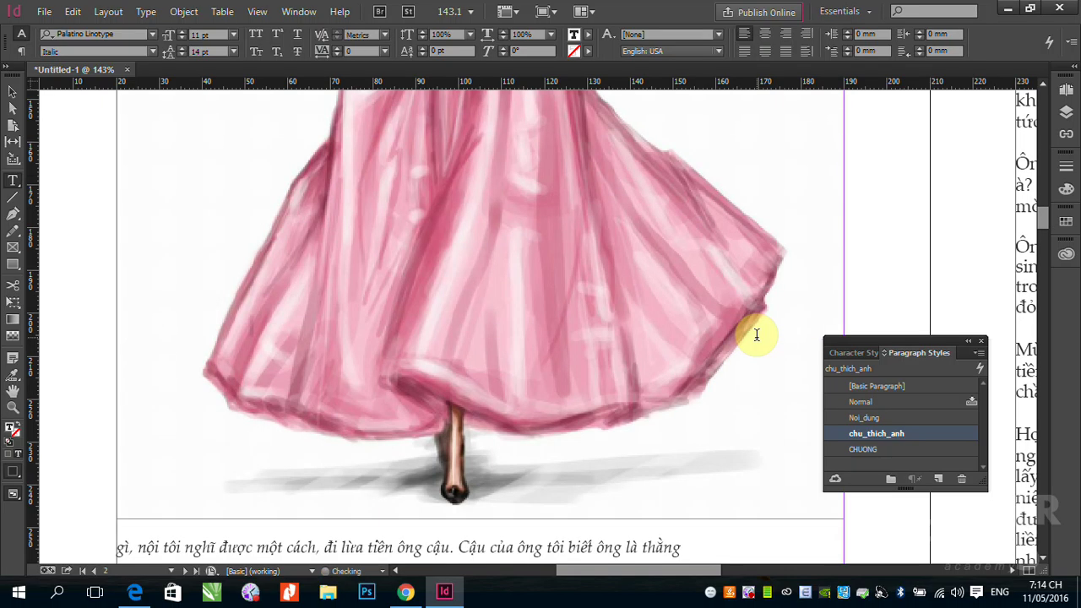
scroll(353, 419, "down", 3)
scroll(353, 419, "up", 8)
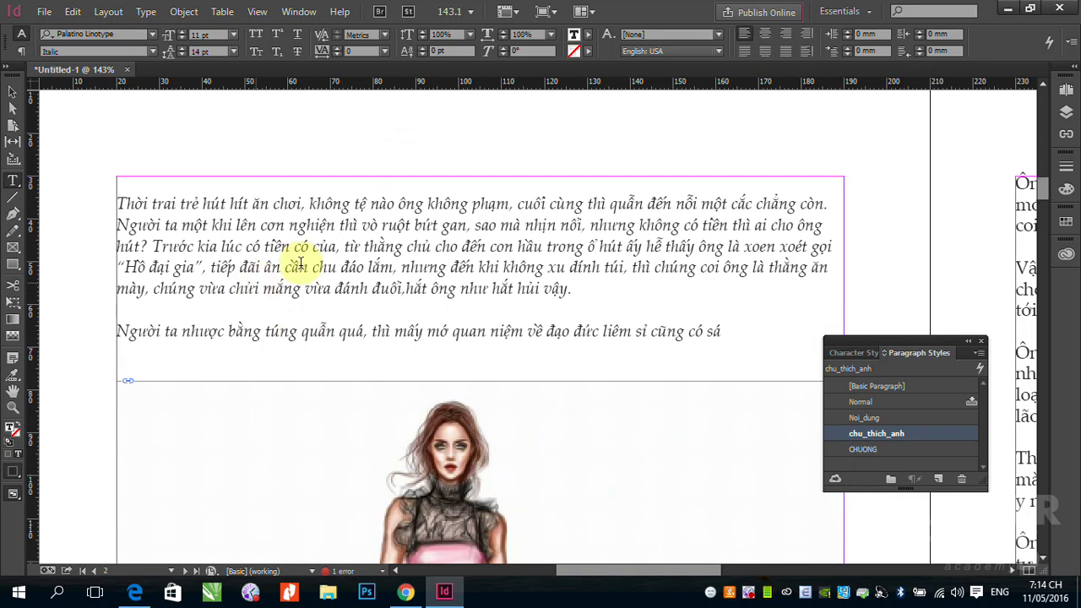
left_click(864, 417)
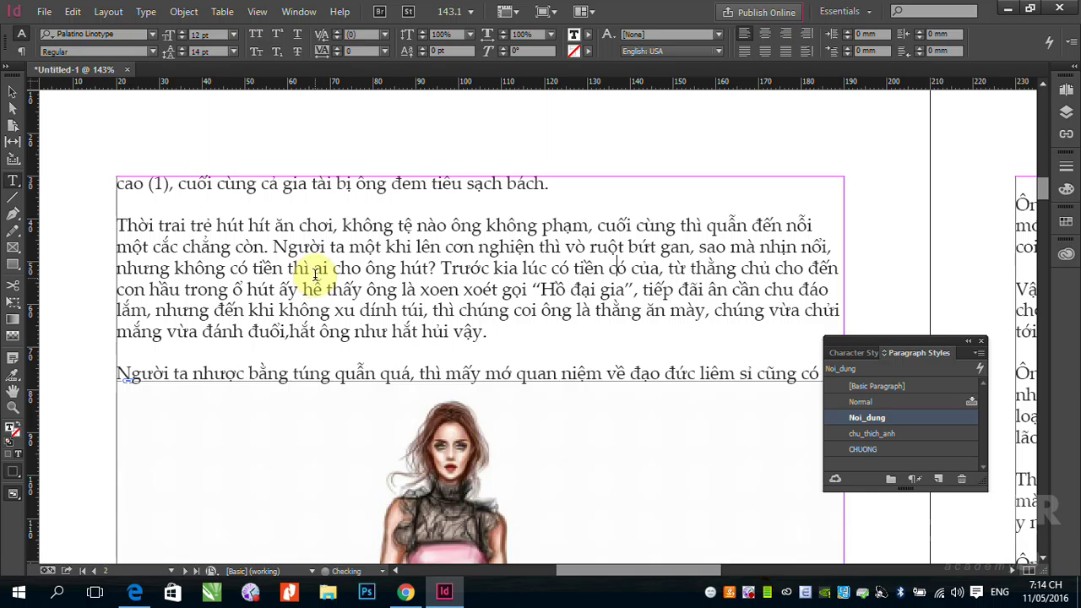
scroll(325, 338, "down", 8)
scroll(326, 340, "down", 3)
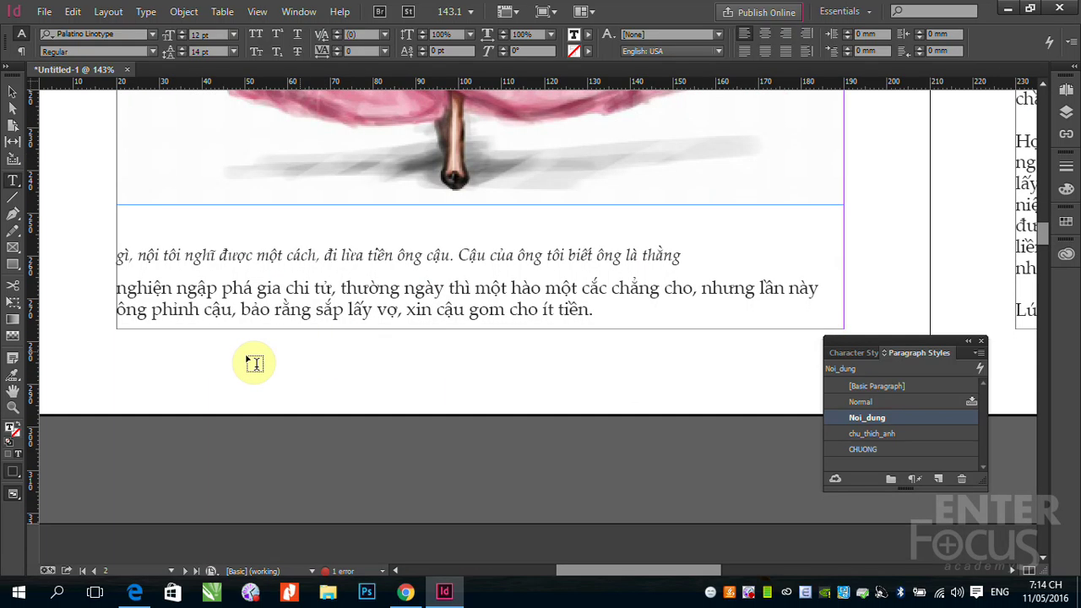
left_click(121, 254)
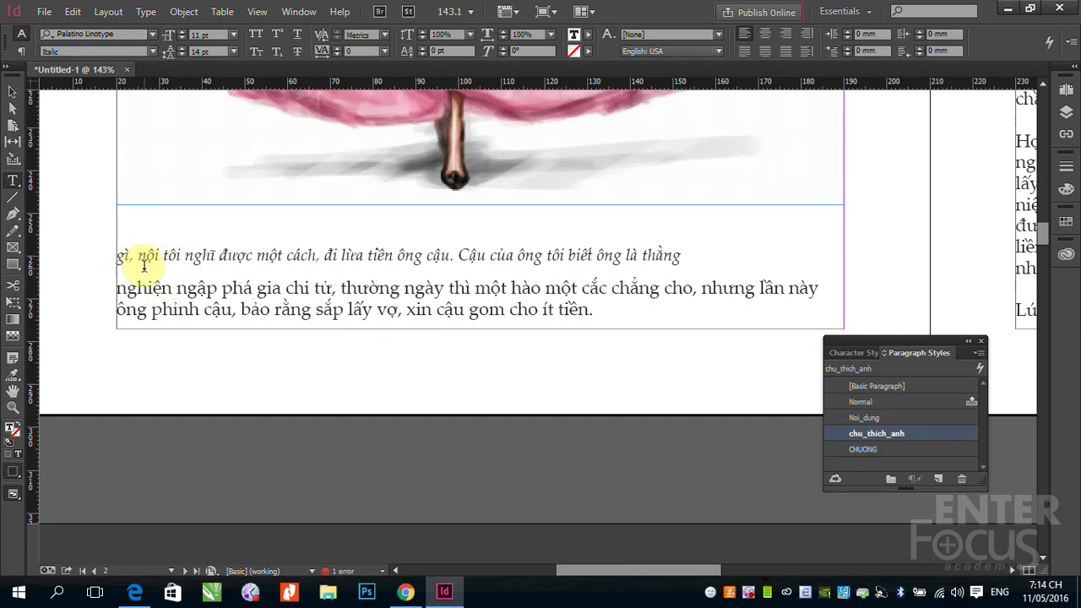
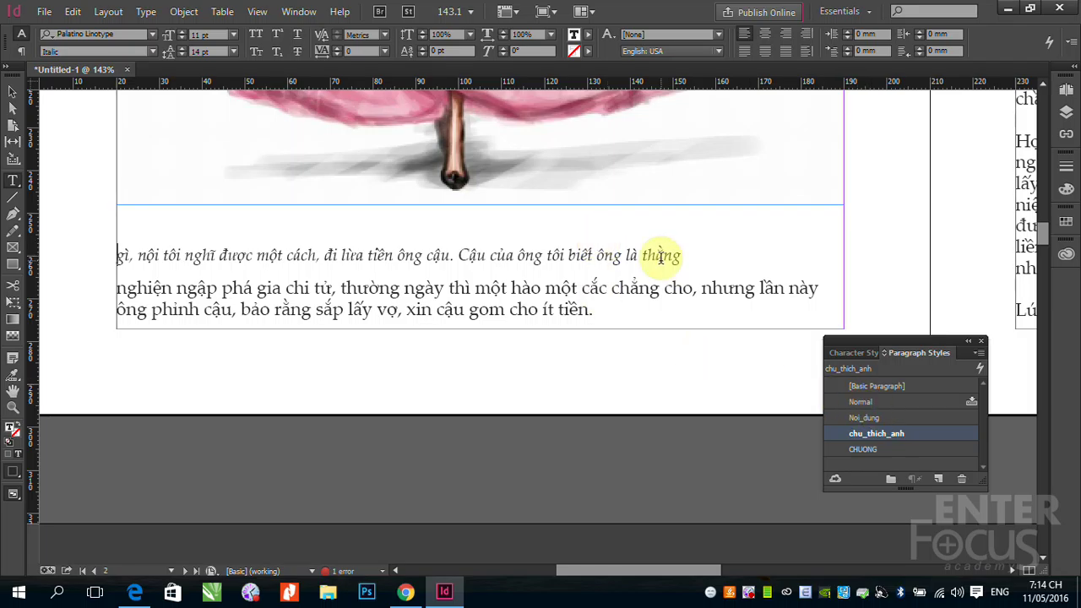
Flow the story's overset text into the empty frame on page 4 of the next spread
left_click(13, 91)
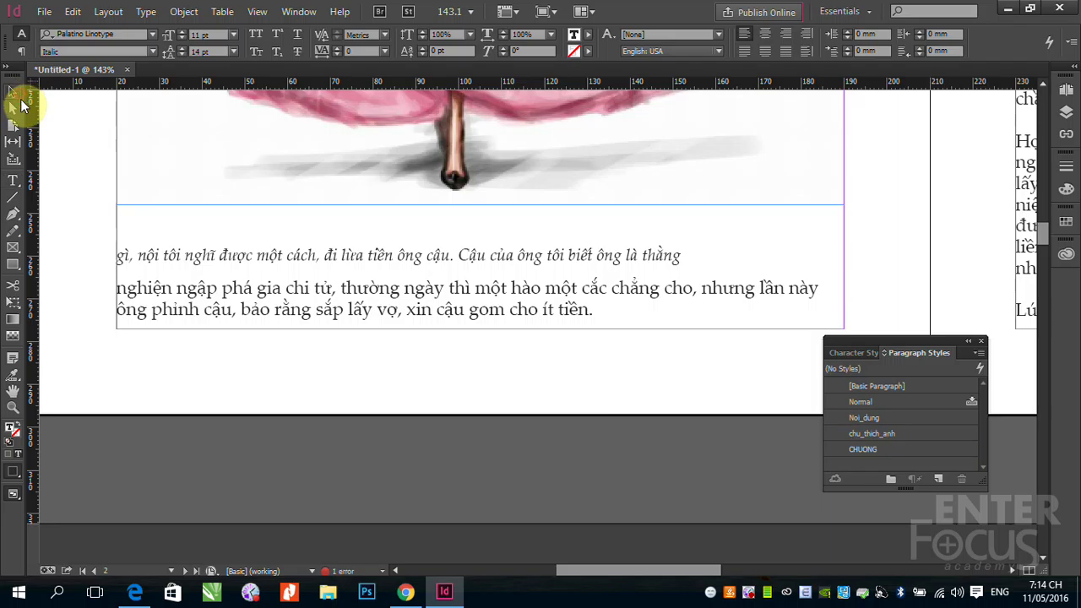
key("ctrl+alt+0")
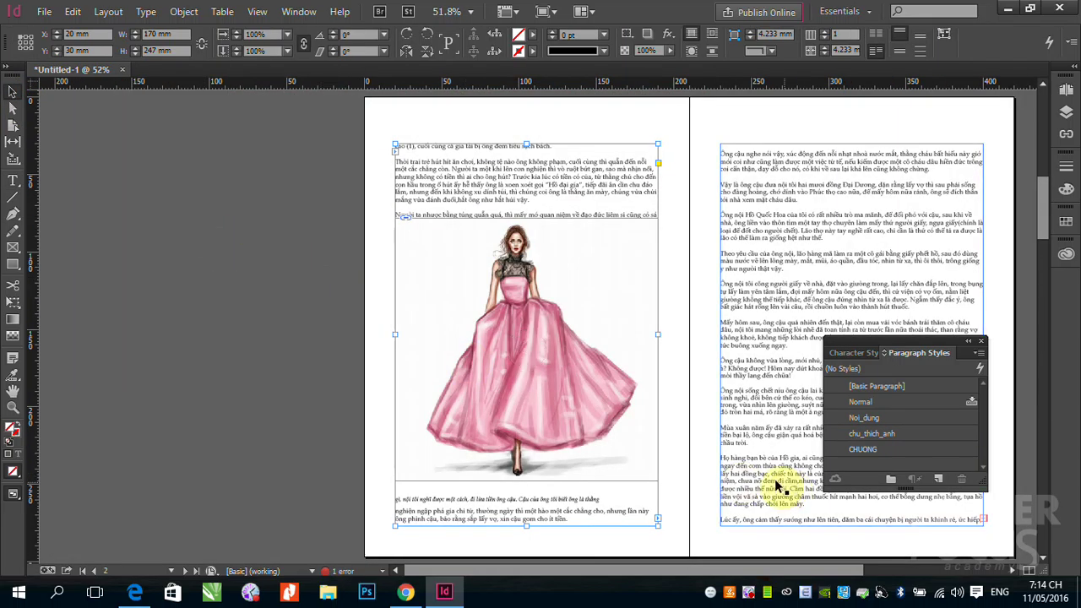
left_click_drag(749, 495, 379, 234)
scroll(671, 164, "down", 2)
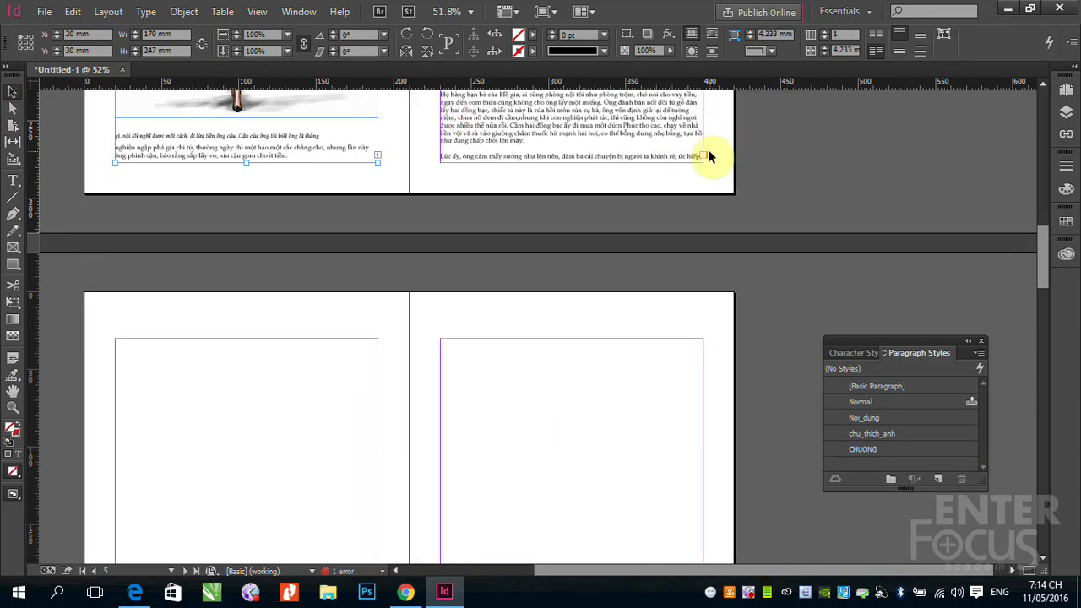
left_click(706, 155)
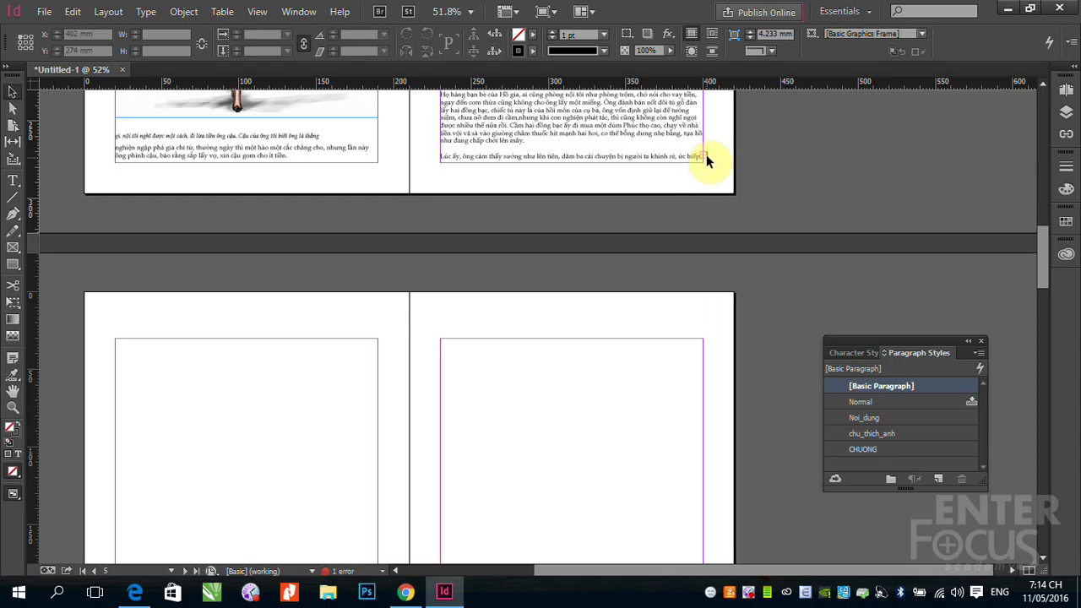
left_click(705, 156)
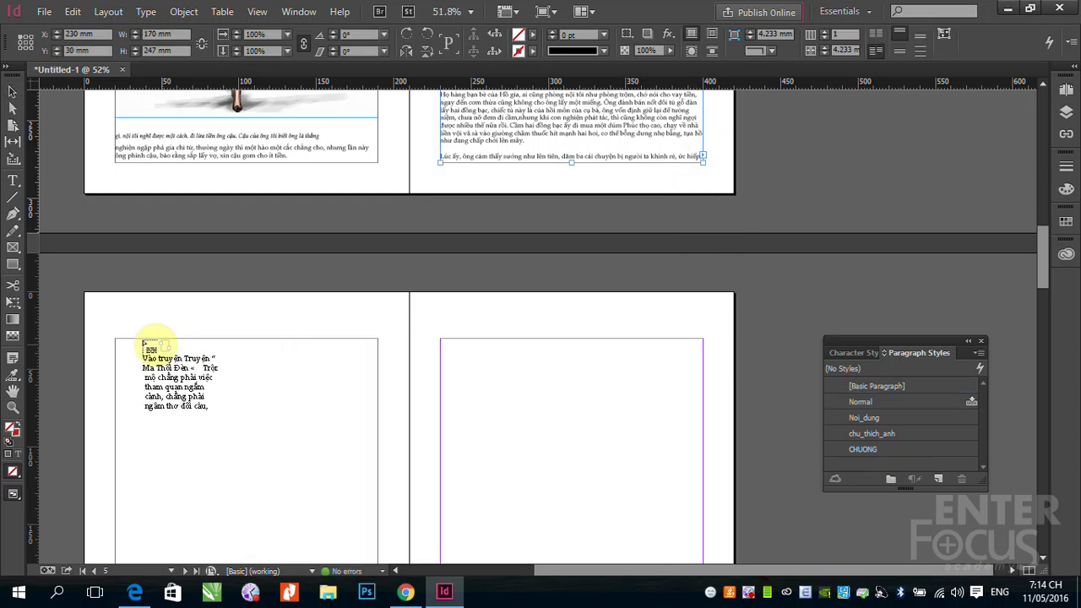
left_click(215, 421)
scroll(216, 439, "down", 5)
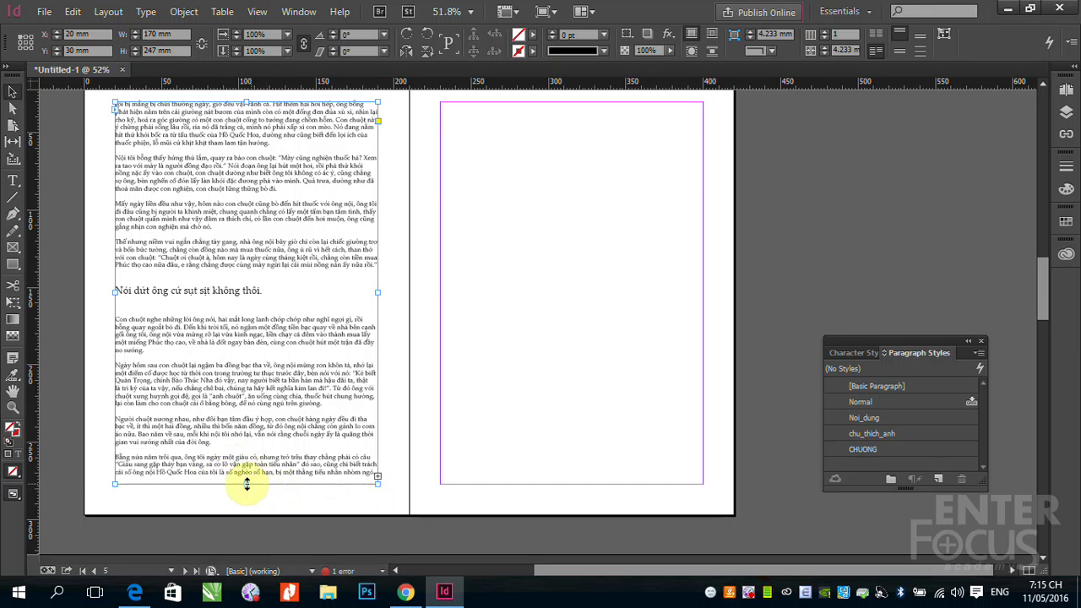
Shorten the page-4 text frame to 228 mm tall and zoom in on the story's end
left_click_drag(246, 483, 247, 454)
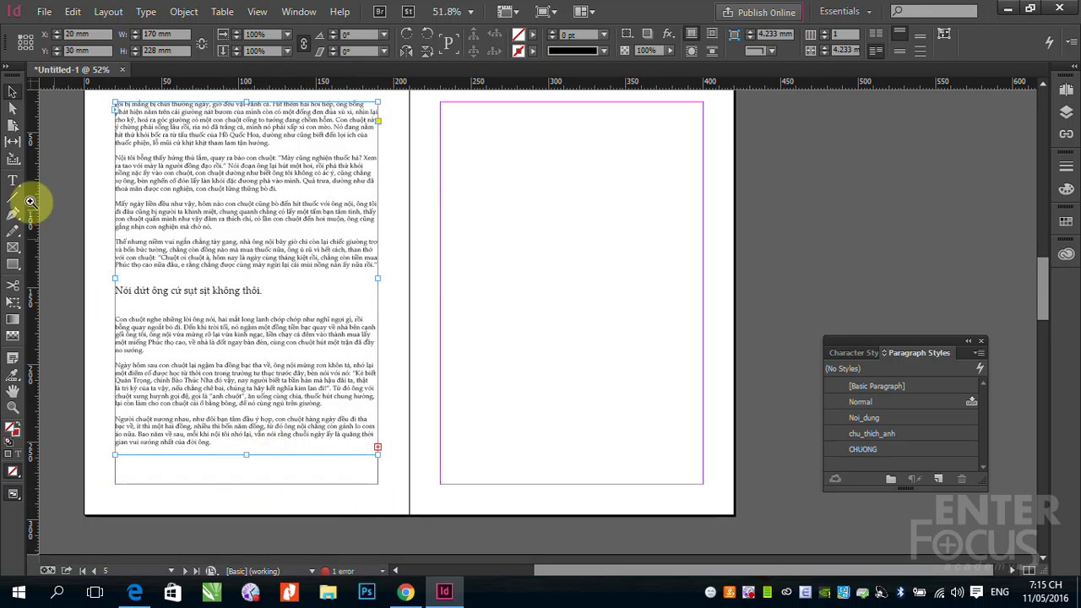
left_click(13, 182)
left_click_drag(226, 404, 448, 508)
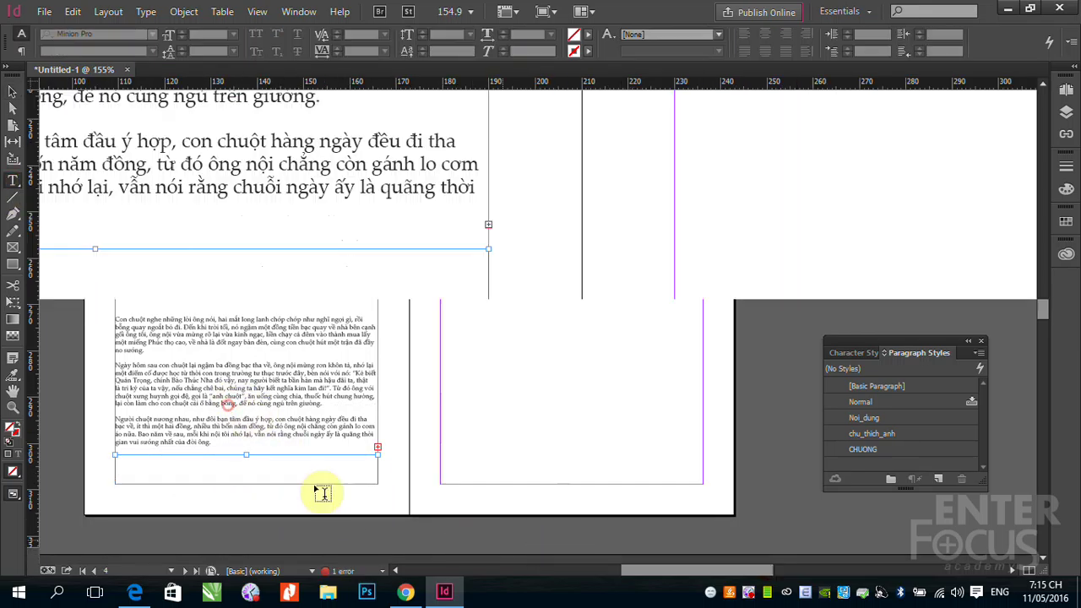
Draw a text frame below the story on page 4, type the author's name, and narrow it
left_click_drag(184, 258, 488, 335)
type("Pham Minh Giang")
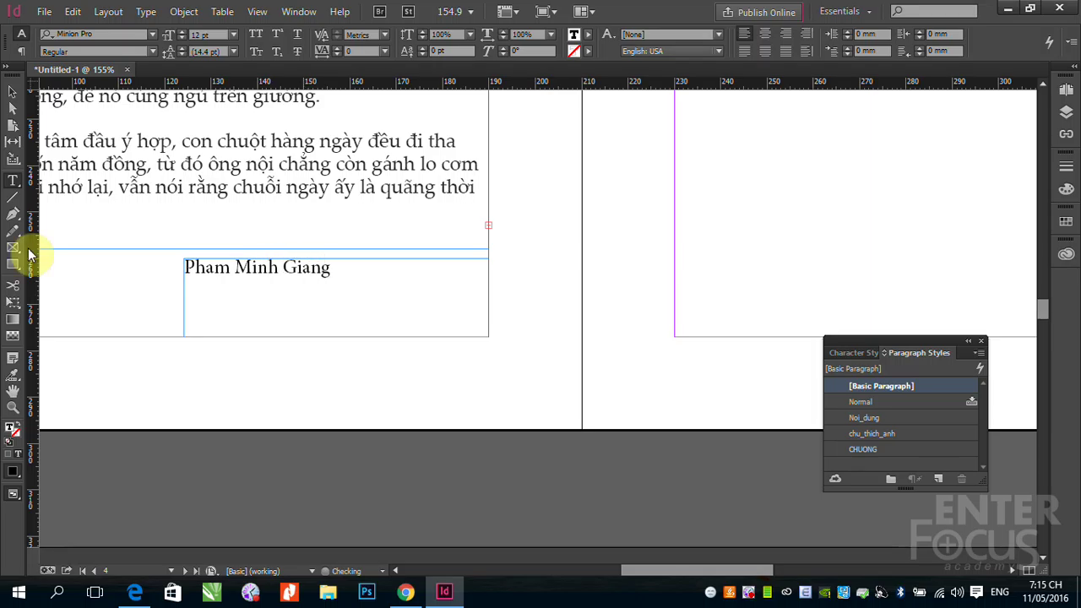
left_click(13, 93)
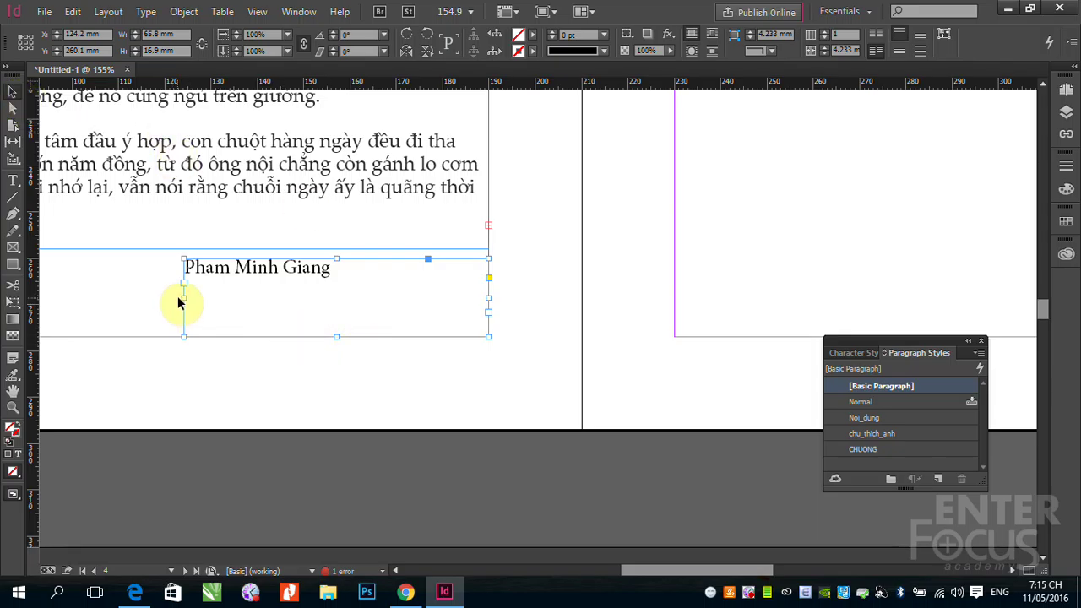
left_click_drag(181, 298, 280, 315)
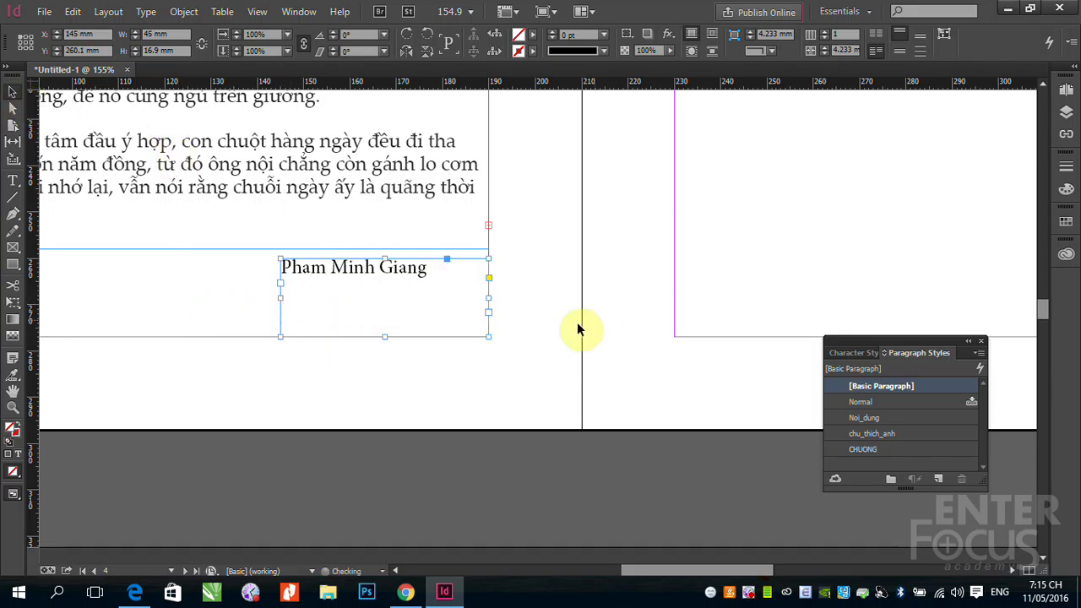
Set the author's name in Minion Pro Bold Italic
left_click(13, 180)
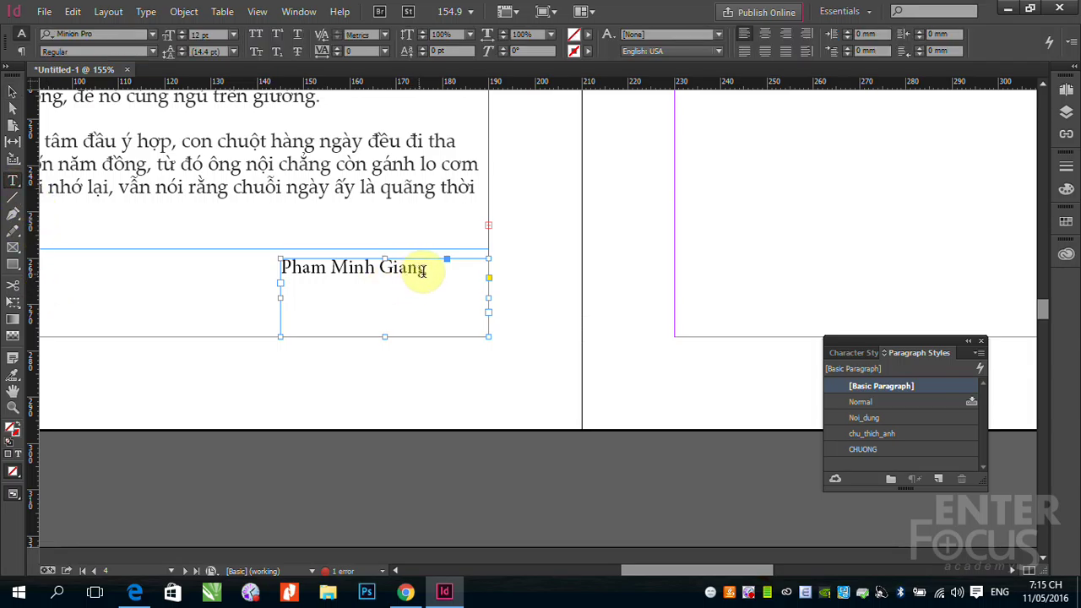
left_click_drag(425, 269, 280, 269)
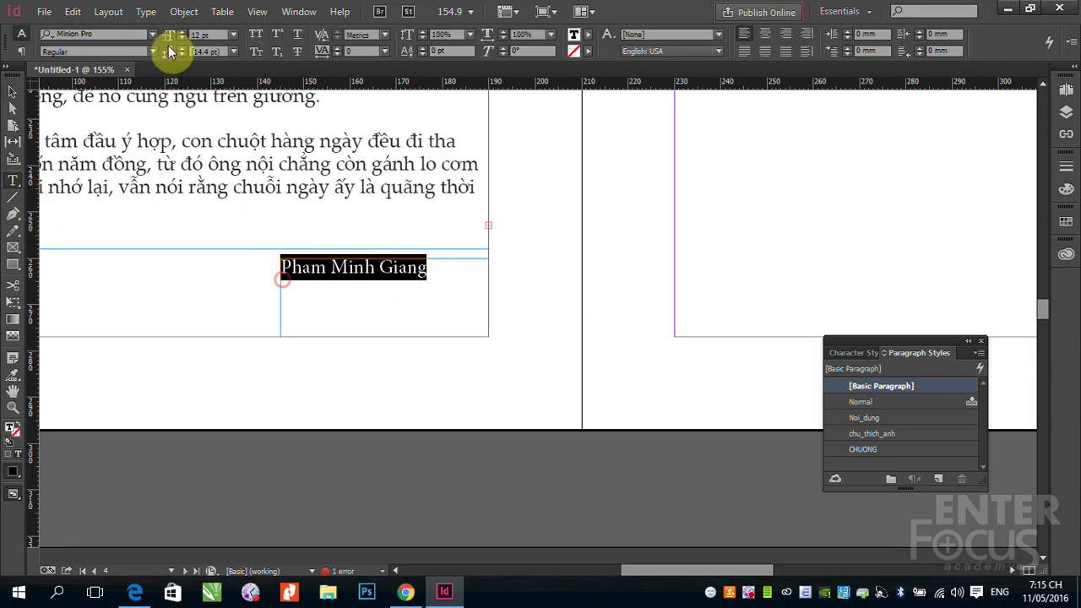
left_click(154, 52)
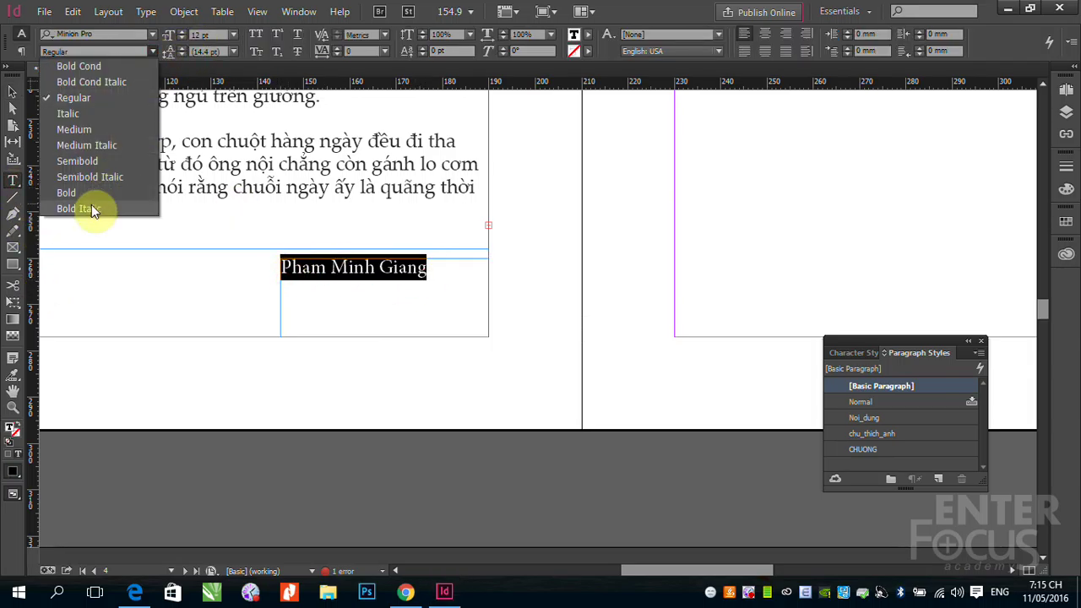
left_click(86, 206)
left_click(13, 92)
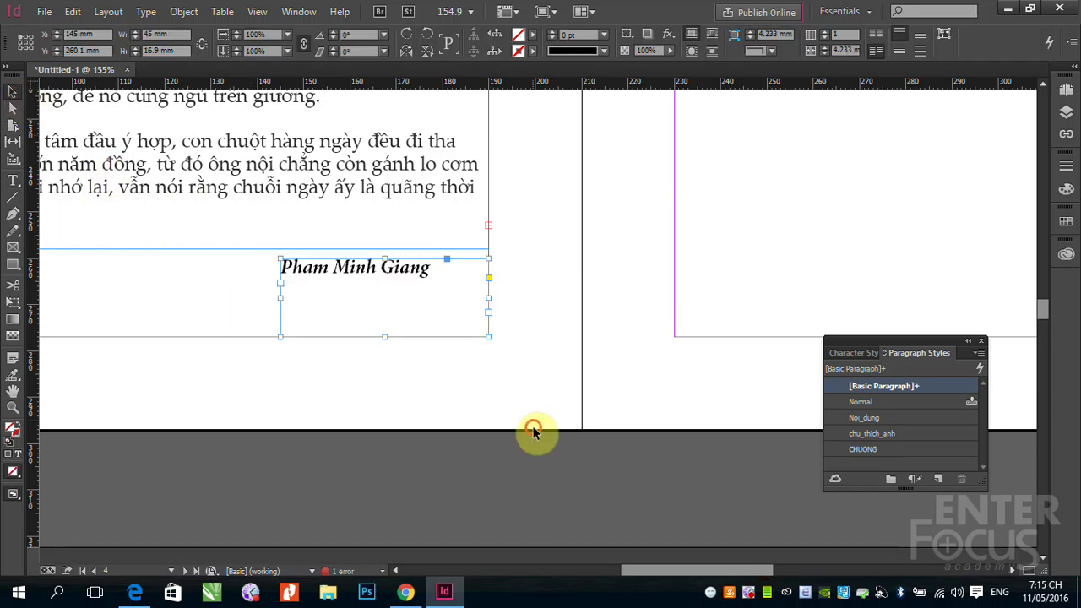
left_click(531, 434)
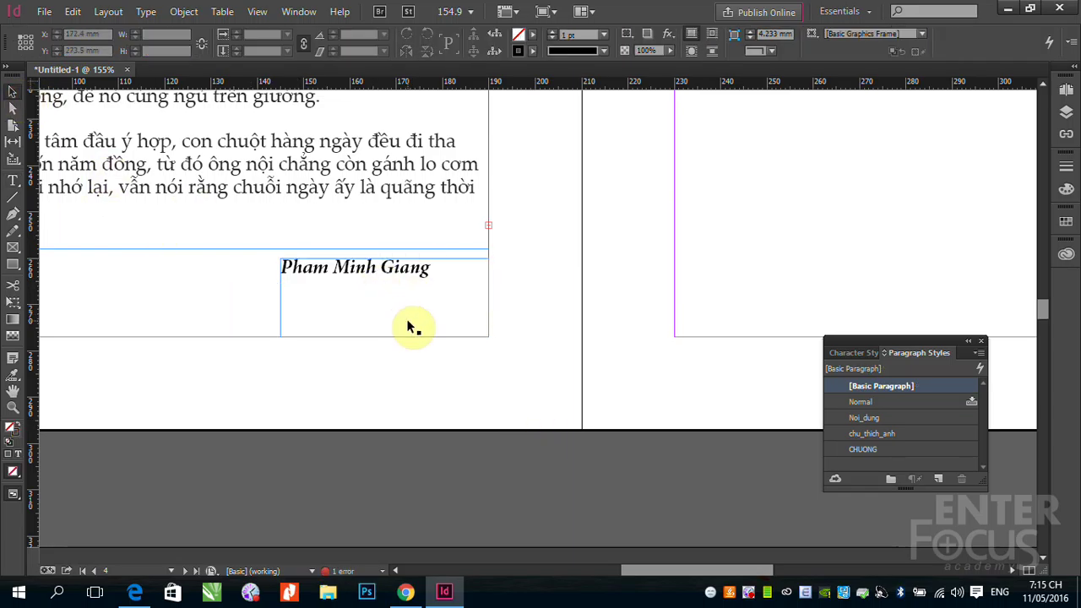
left_click(13, 180)
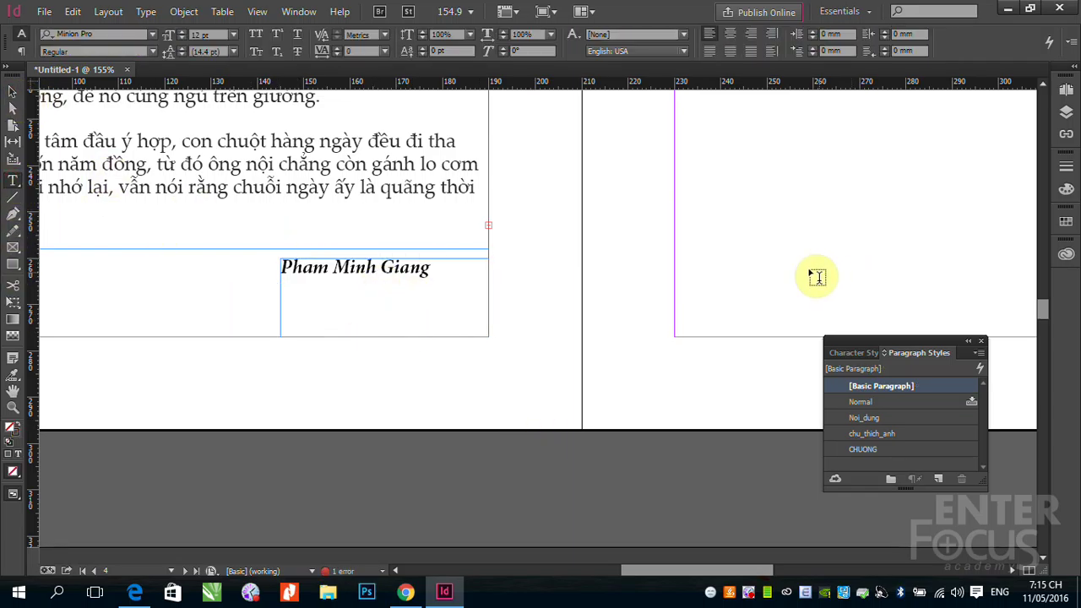
Draw a new text frame on the right page and type the second author's name in it
mouse_move(749, 575)
left_mouse_down()
mouse_move(807, 578)
mouse_move(755, 571)
left_mouse_up()
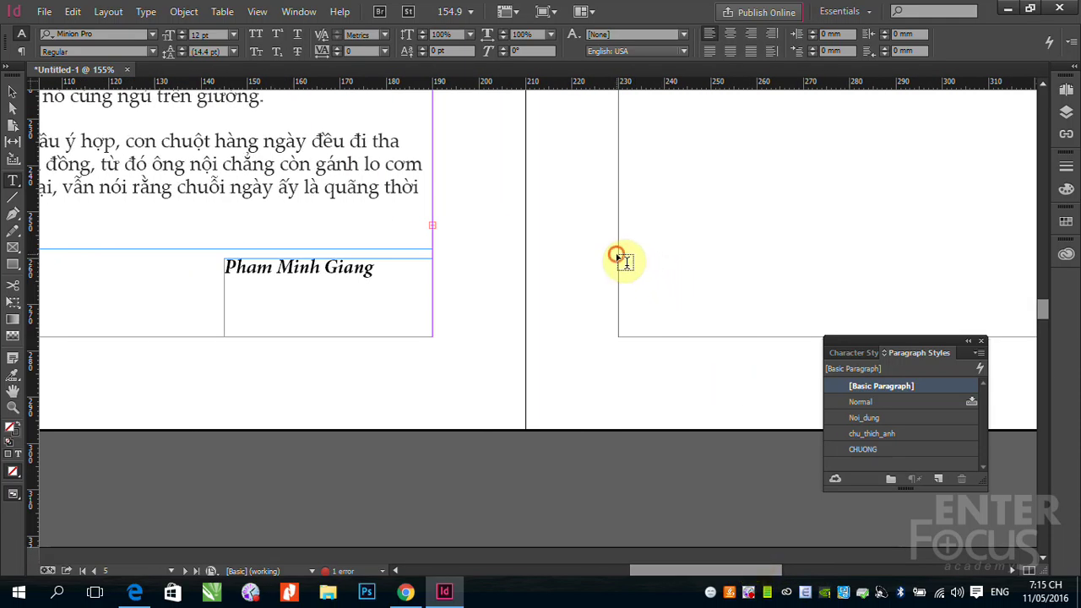
left_click_drag(619, 253, 801, 337)
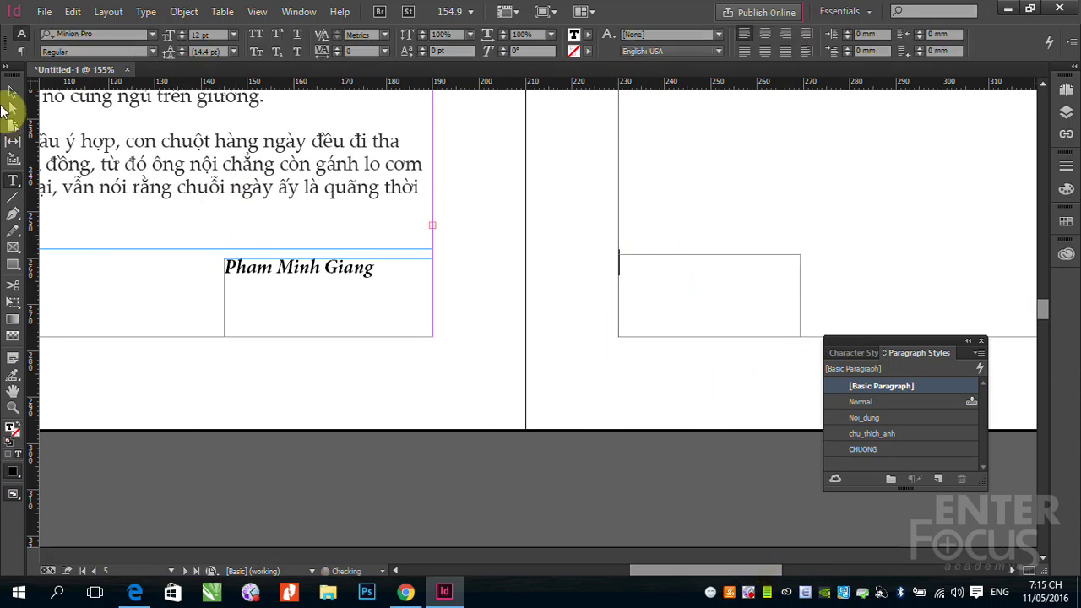
left_click(12, 91)
left_click(582, 386)
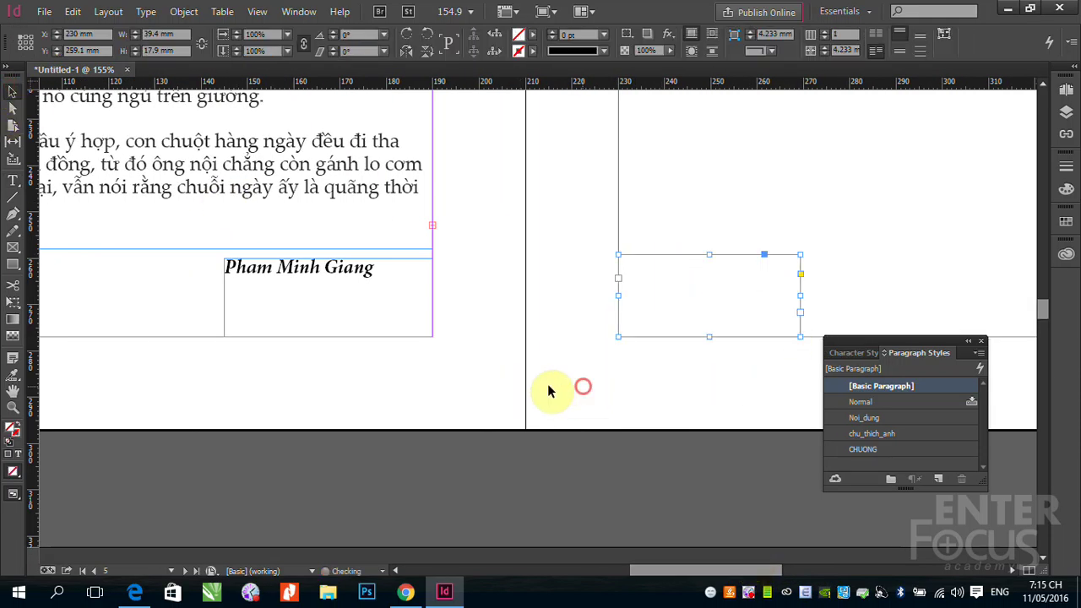
left_click(13, 180)
left_click(649, 277)
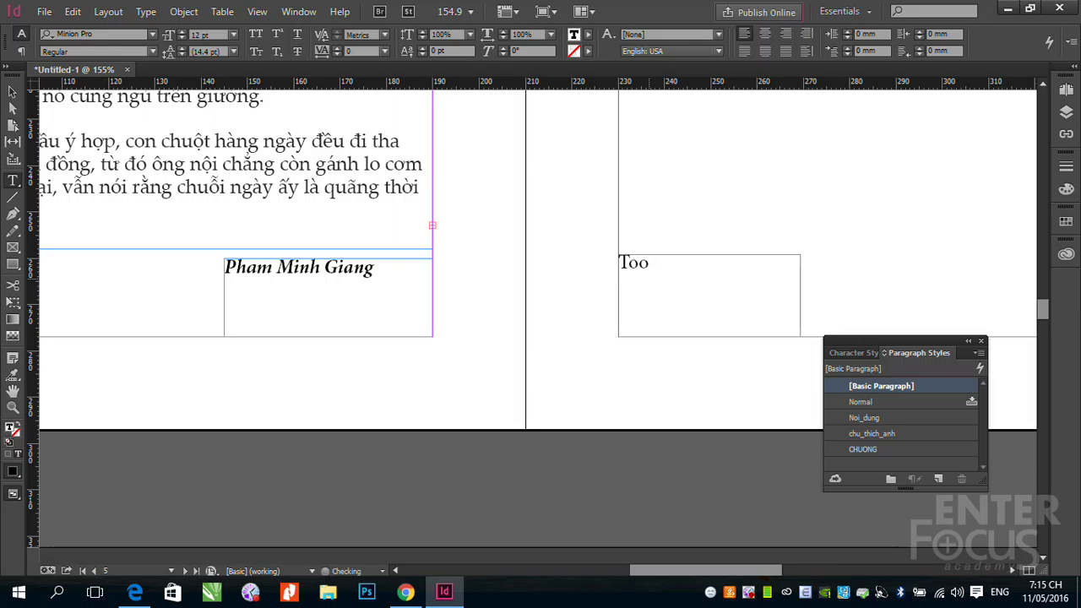
type("Too")
key("BackSpace")
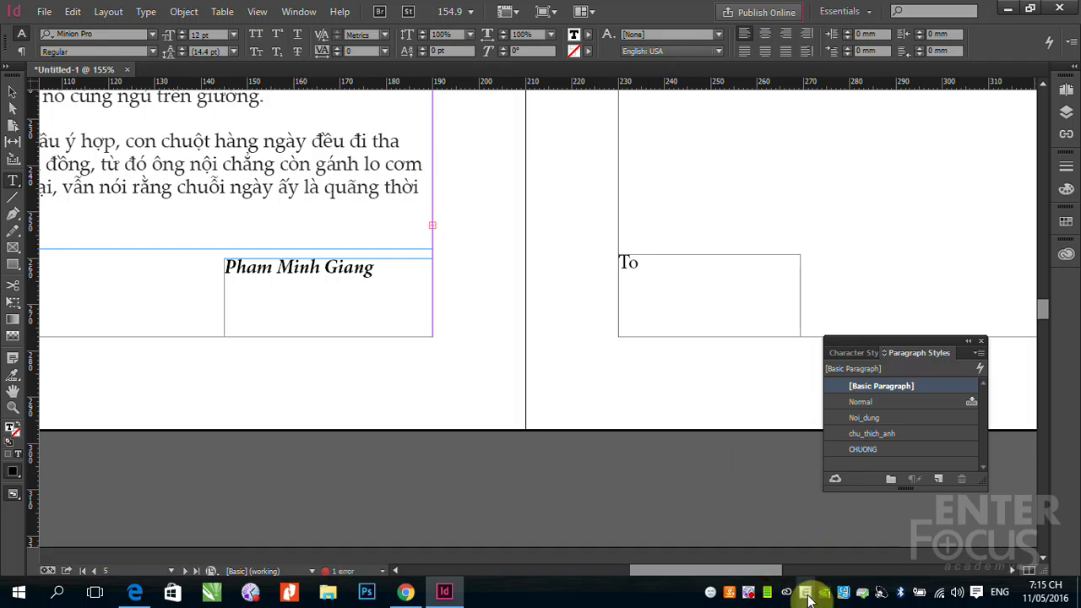
left_click_drag(642, 265, 596, 277)
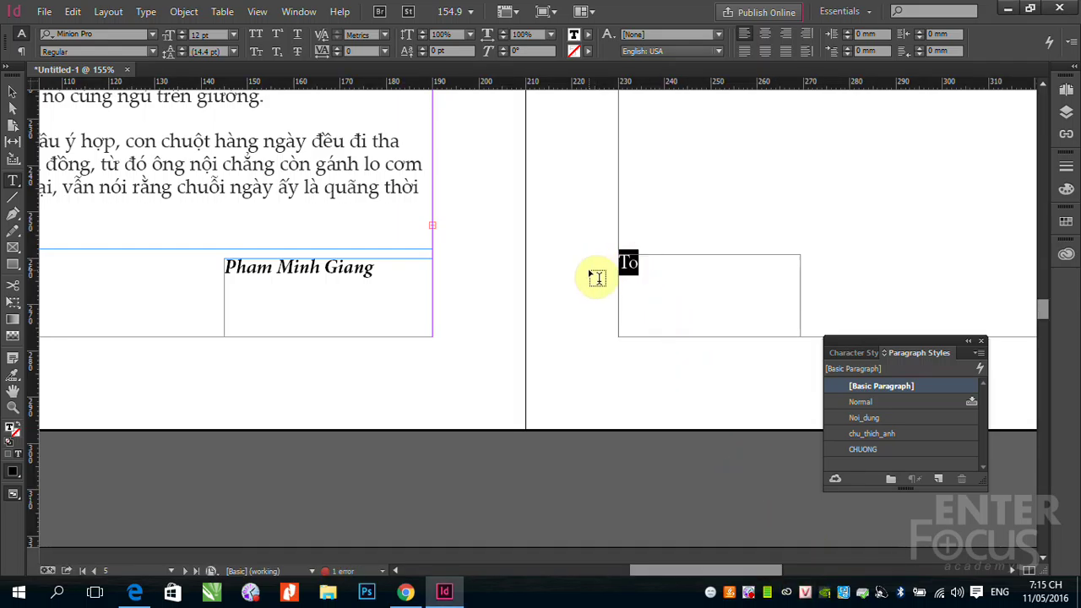
type("Vũ Trọng Phụng")
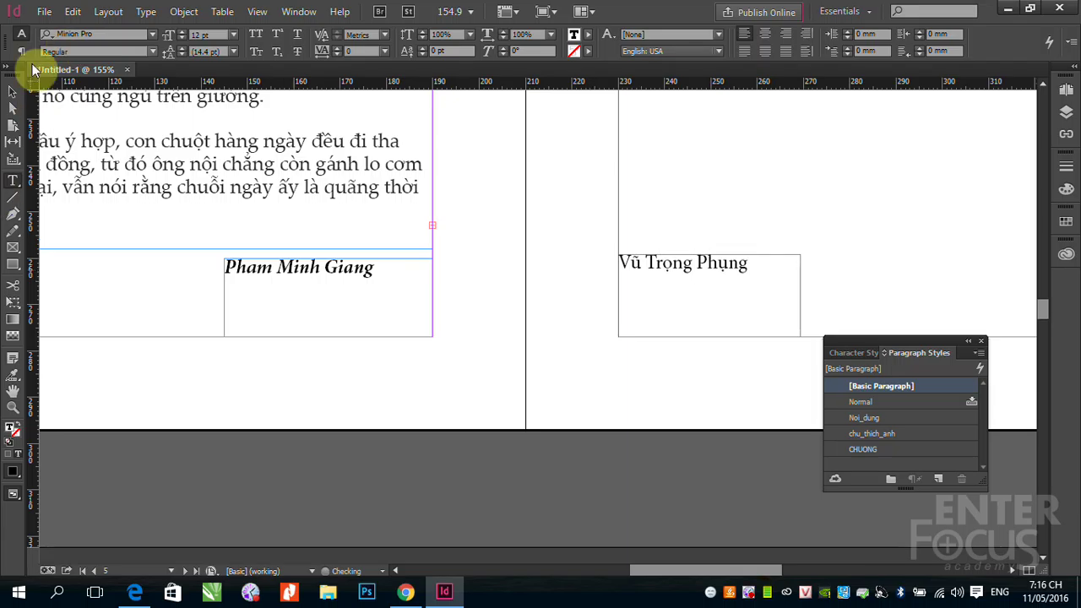
Select the last word of the first author's name on page 4
left_click(12, 91)
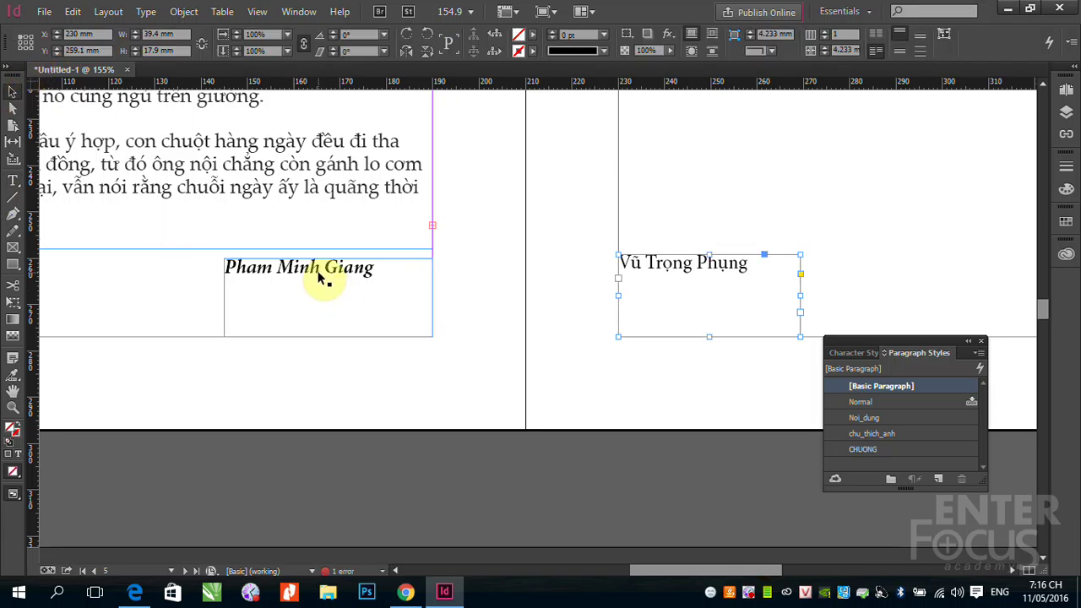
left_click(11, 185)
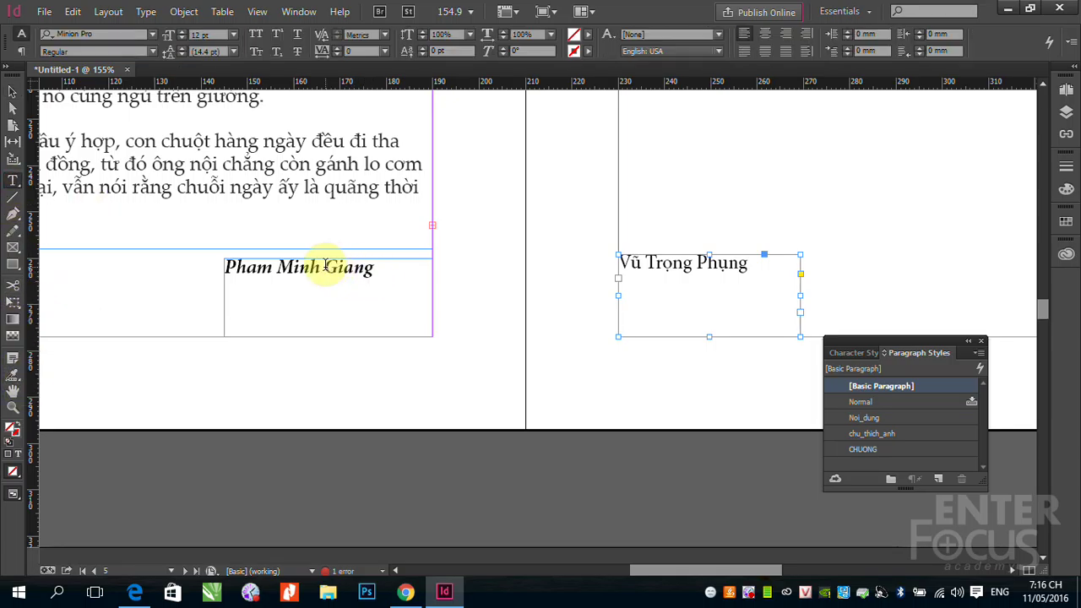
left_click_drag(323, 267, 372, 267)
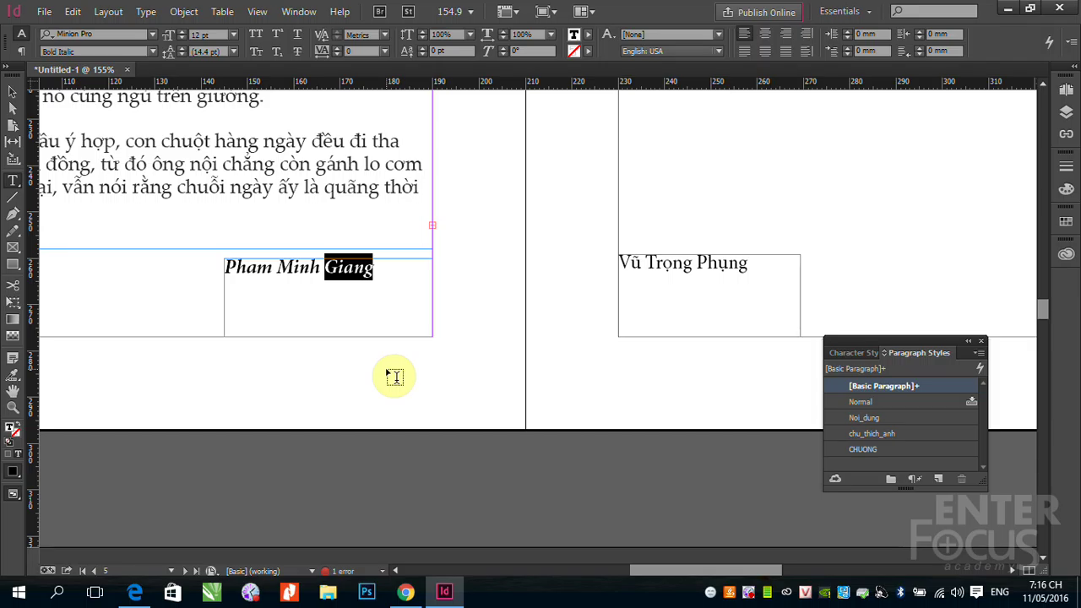
Create a new paragraph style from the bold italic name and rename it Tac_gia
left_click(938, 479)
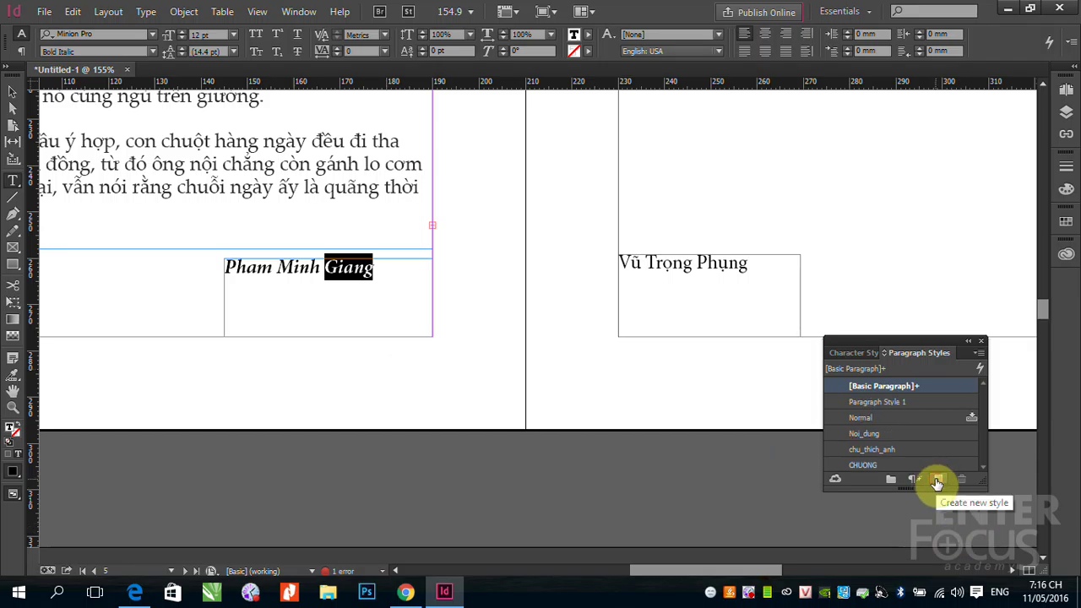
double_click(896, 403)
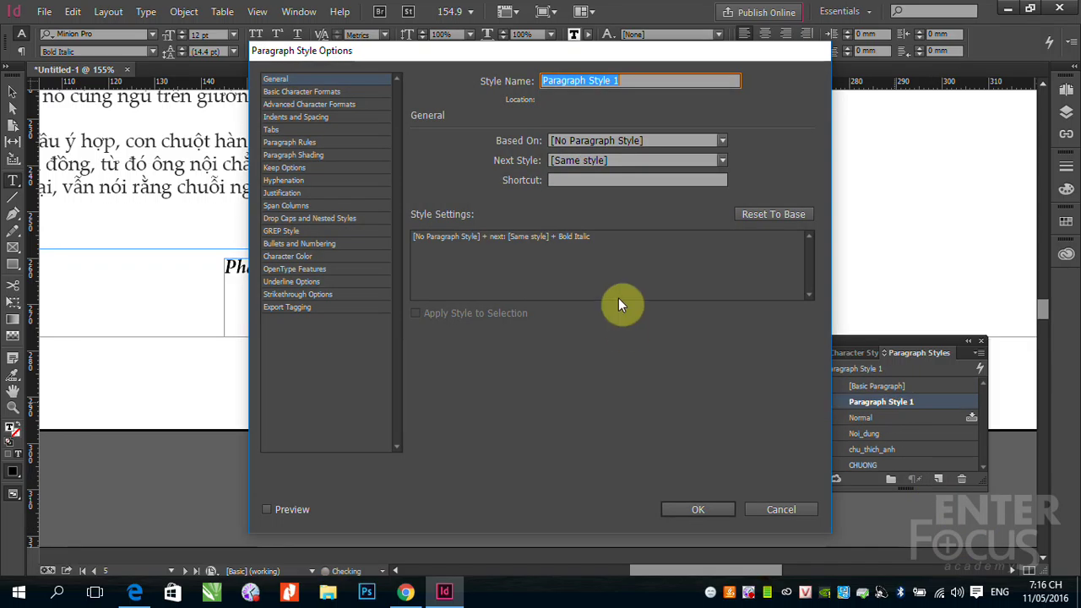
type("Tac_gia")
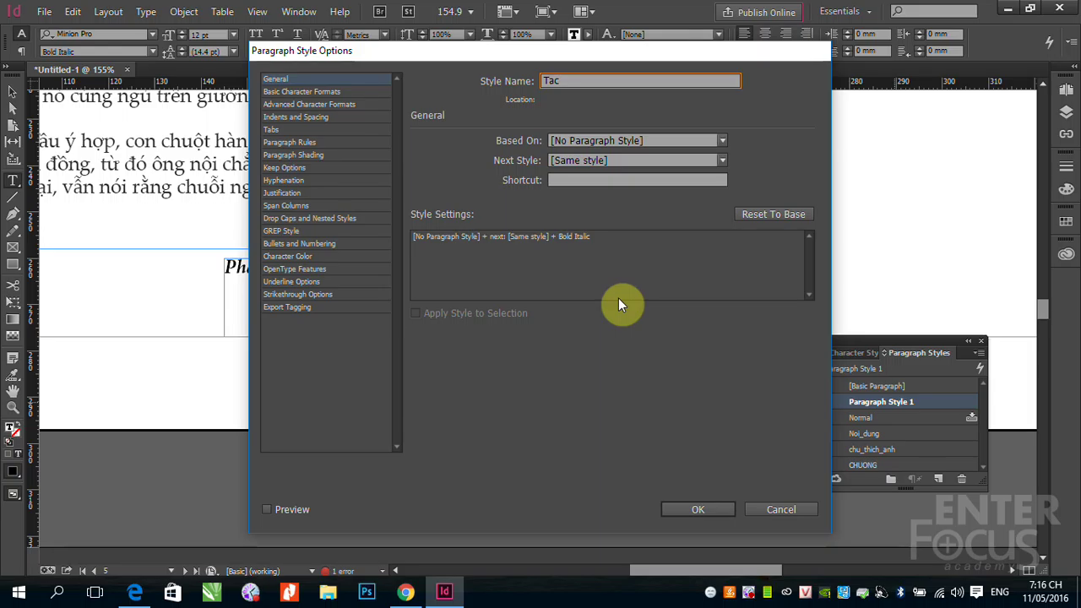
left_click(698, 512)
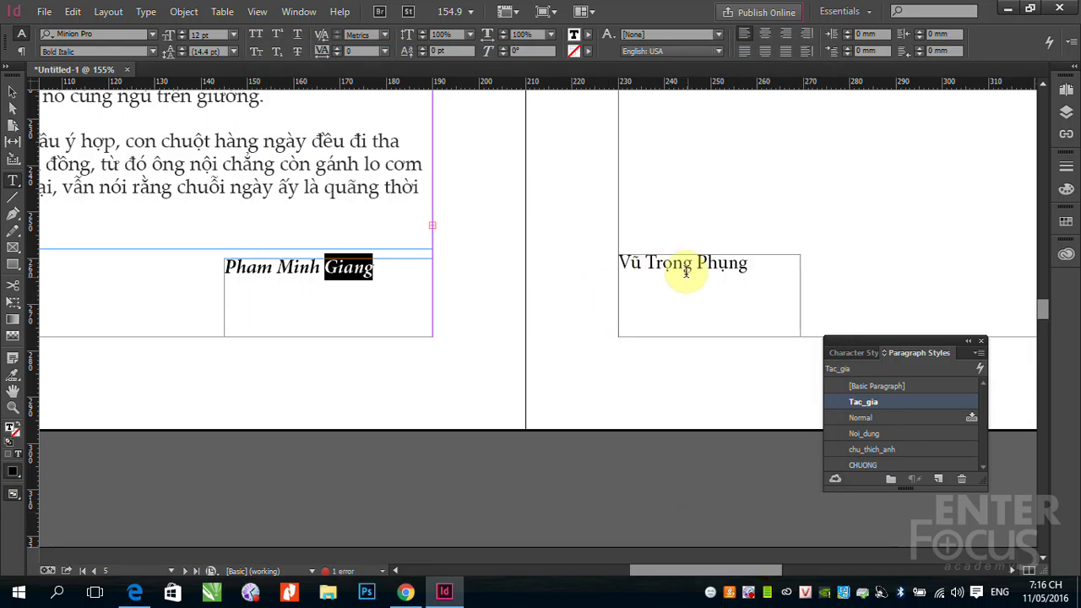
Apply the Tac_gia paragraph style to the second author's name on the right page
left_click(671, 263)
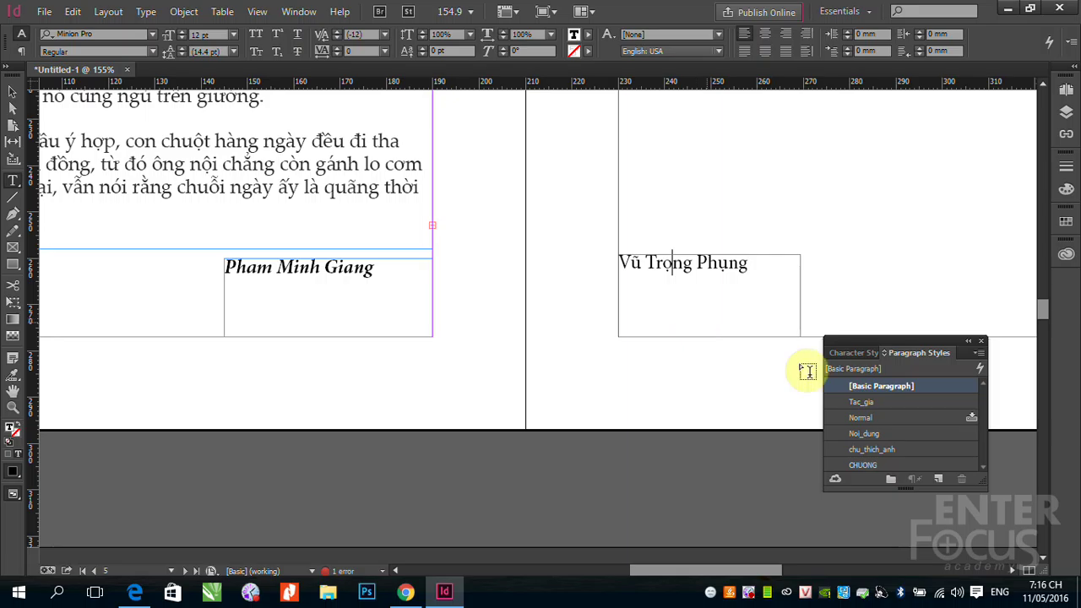
left_click(860, 401)
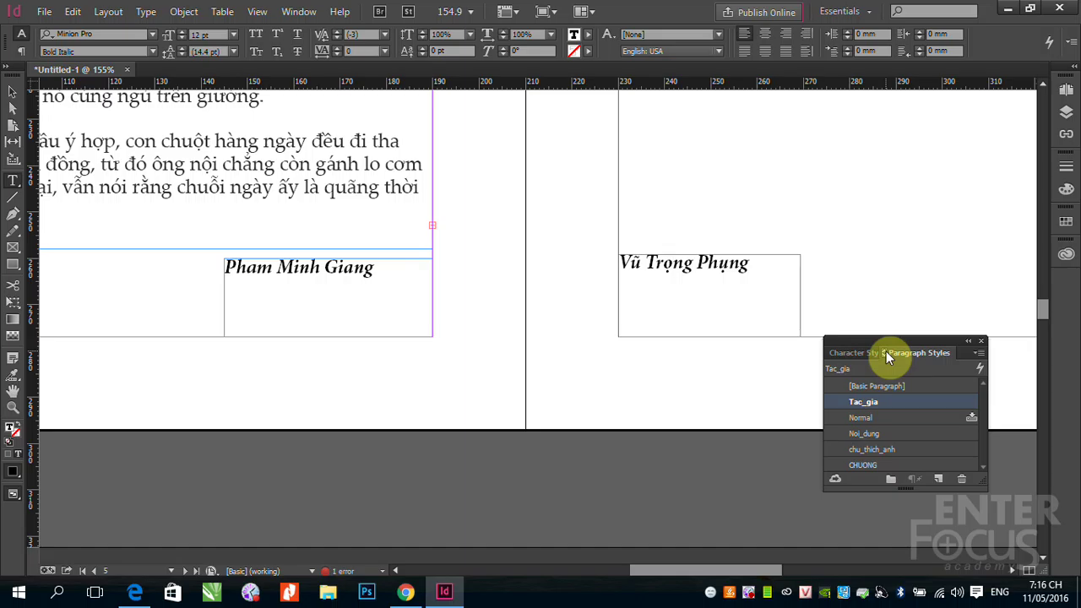
left_click(11, 95)
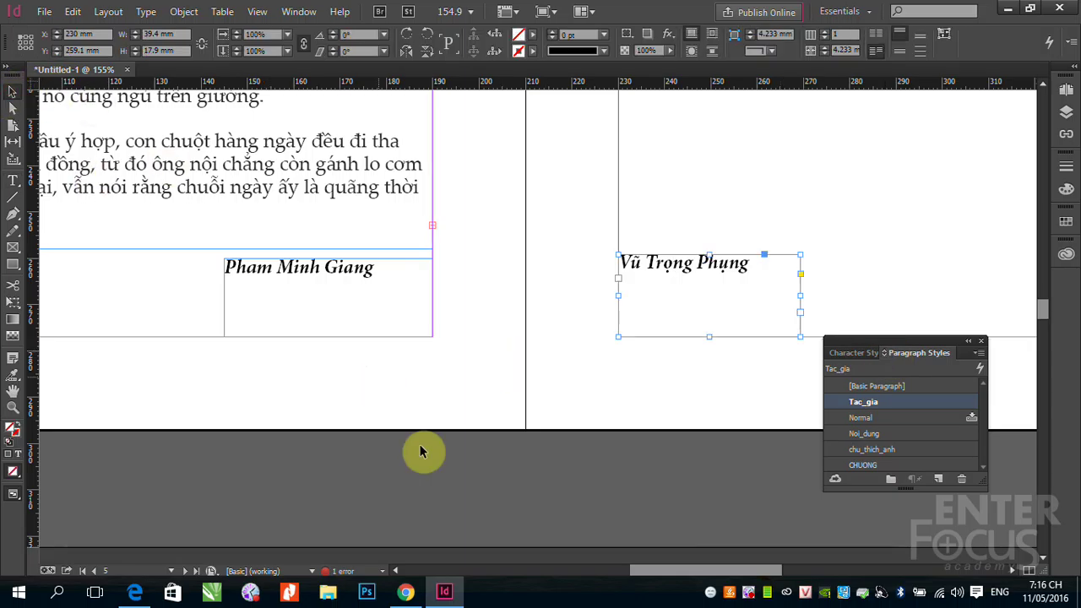
left_click_drag(686, 577, 622, 579)
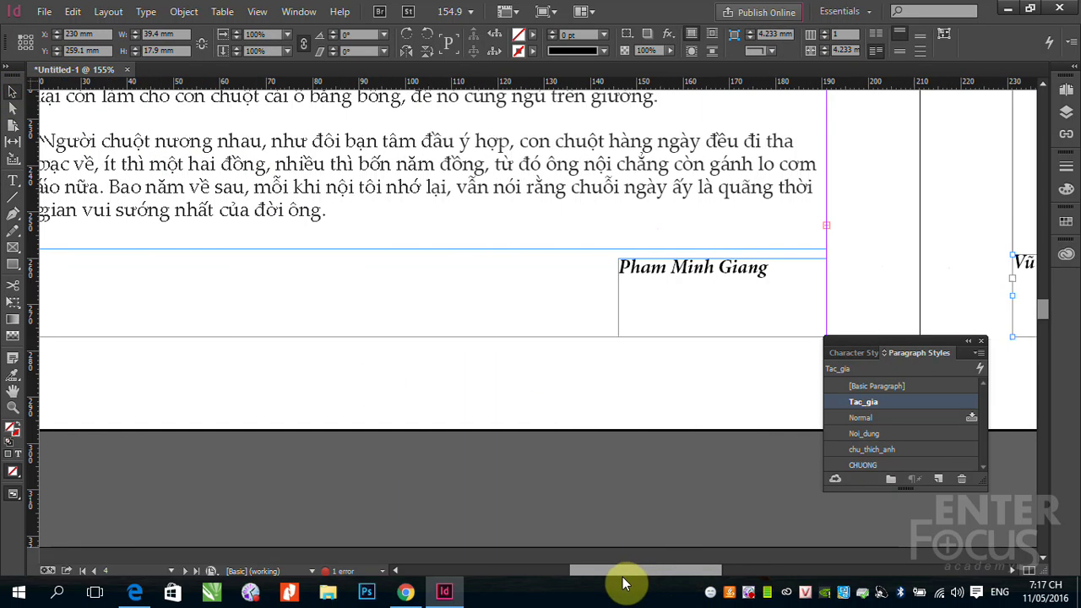
Select the quote beginning “Kẻ biết Quản Trọng” and set it in Palatino Linotype Italic
scroll(464, 341, "up", 5)
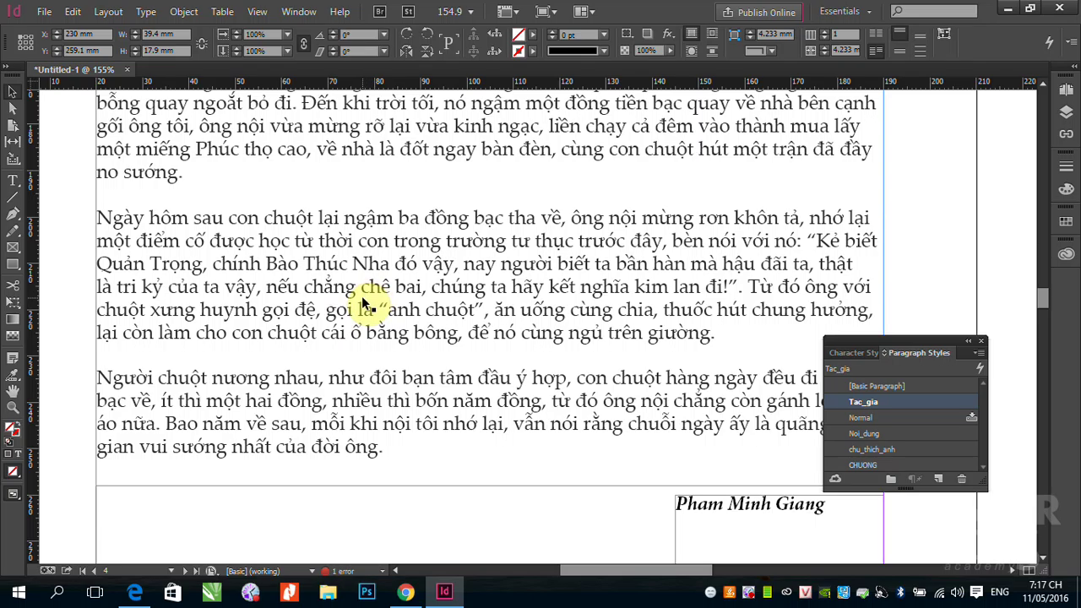
left_click(13, 187)
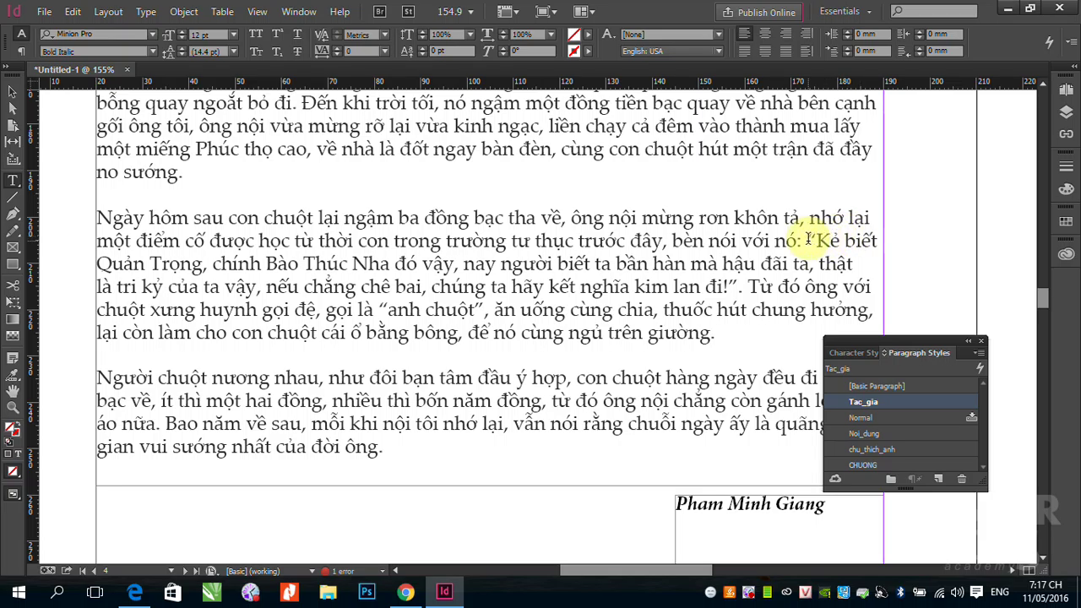
left_click_drag(808, 241, 881, 240)
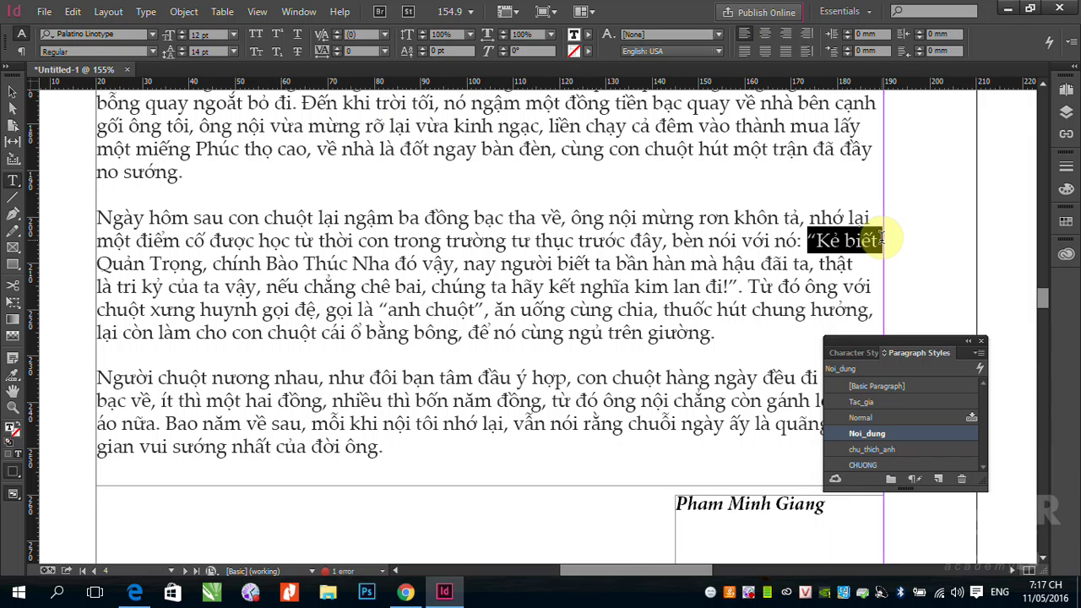
left_click_drag(881, 239, 738, 279)
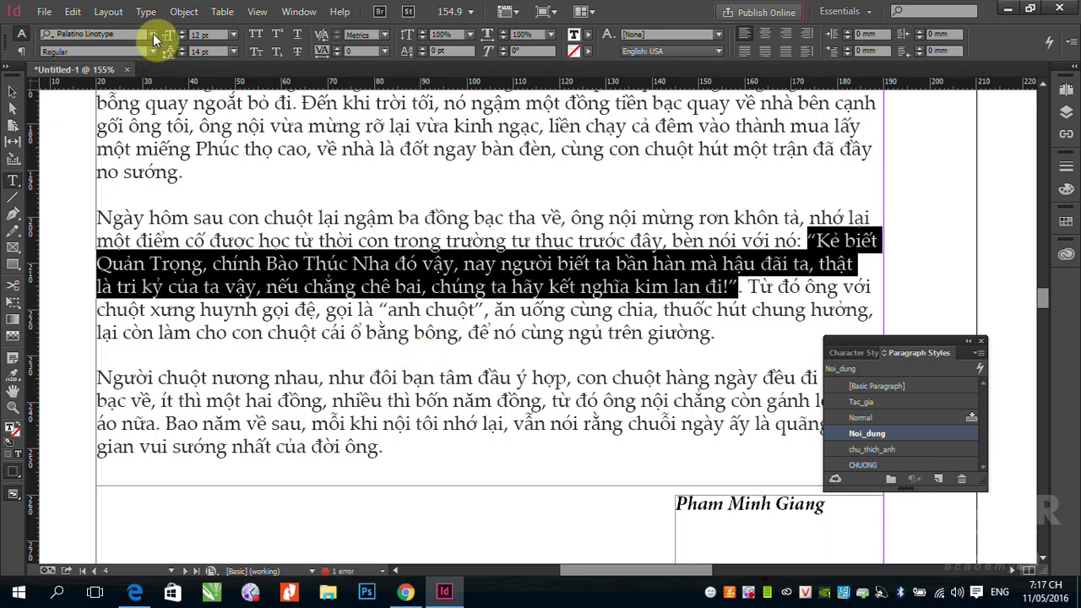
left_click(153, 52)
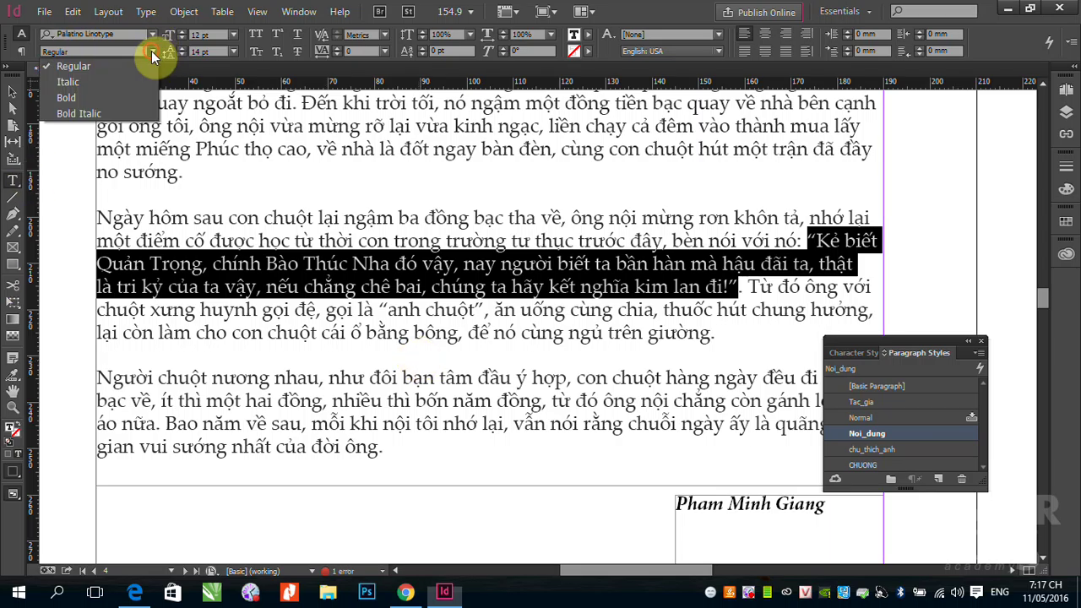
left_click(69, 82)
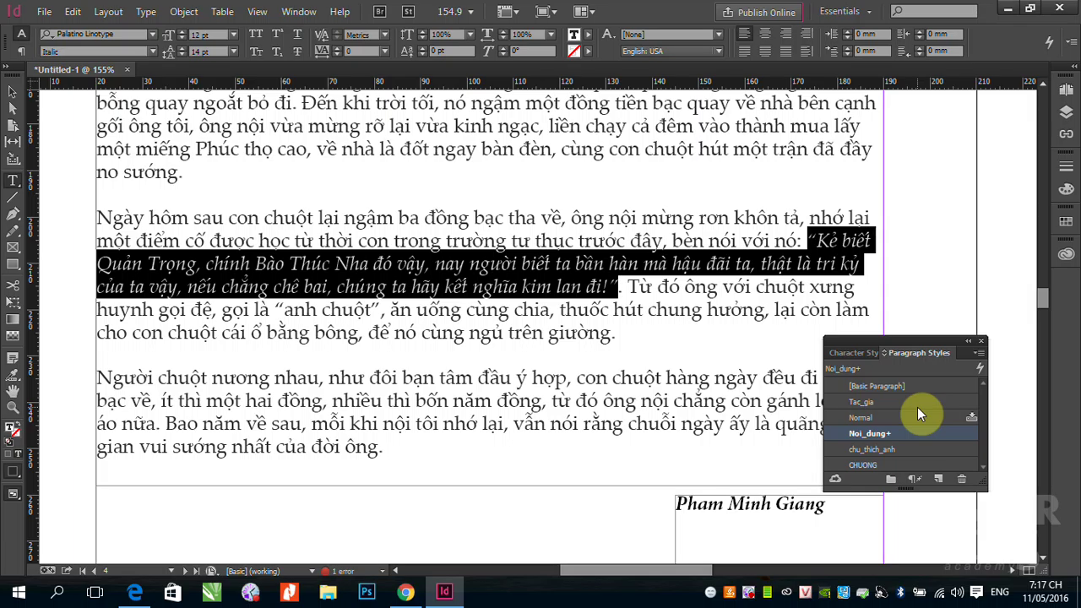
Create Character Style 1 from the italic quote in the Character Styles panel and apply it
left_click(146, 17)
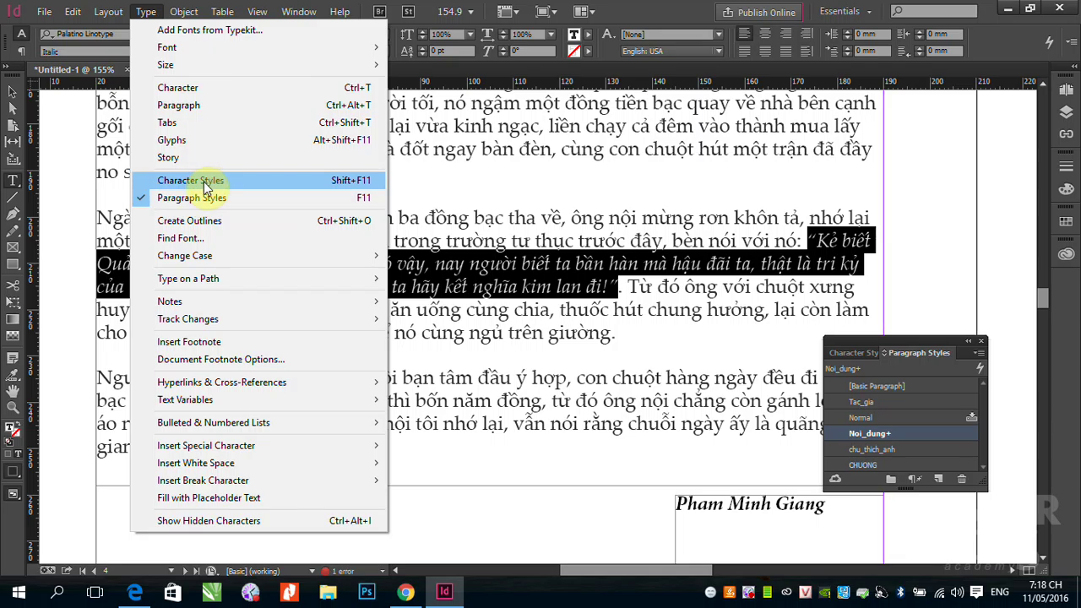
left_click(204, 182)
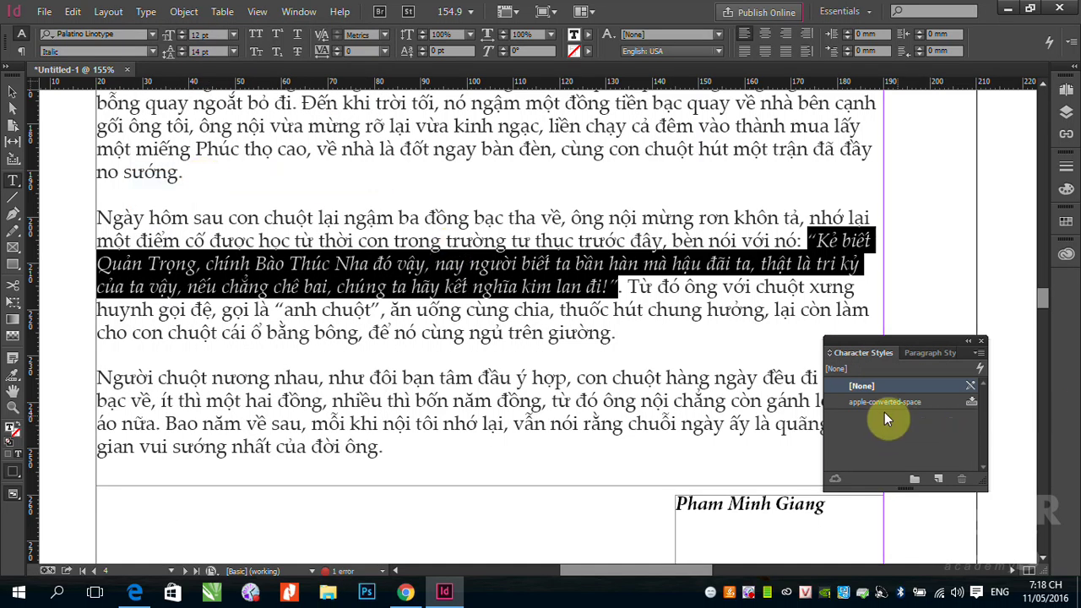
left_click(939, 480)
left_click(870, 418)
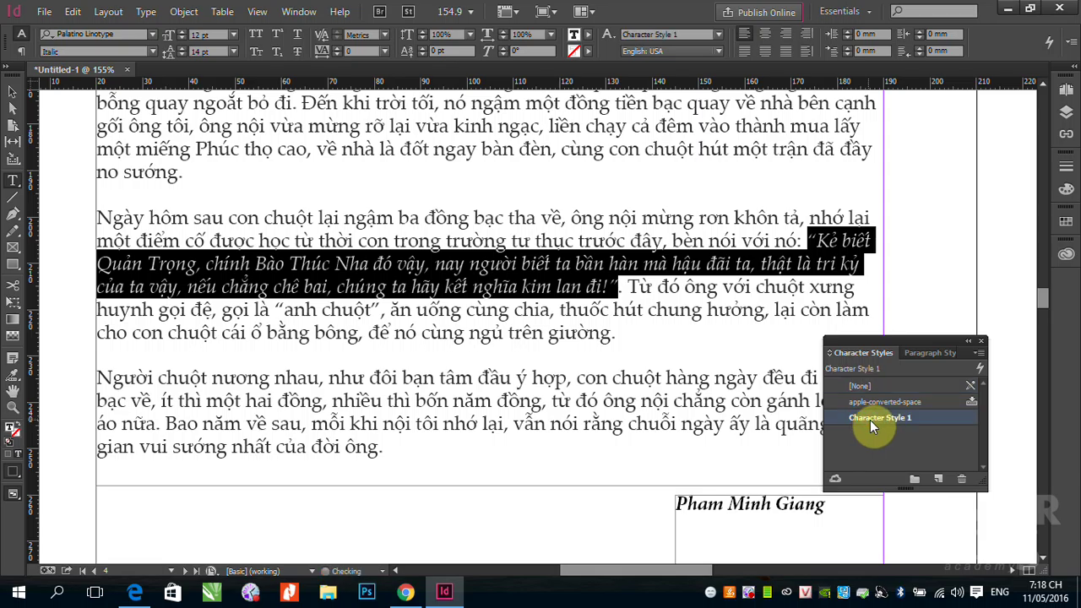